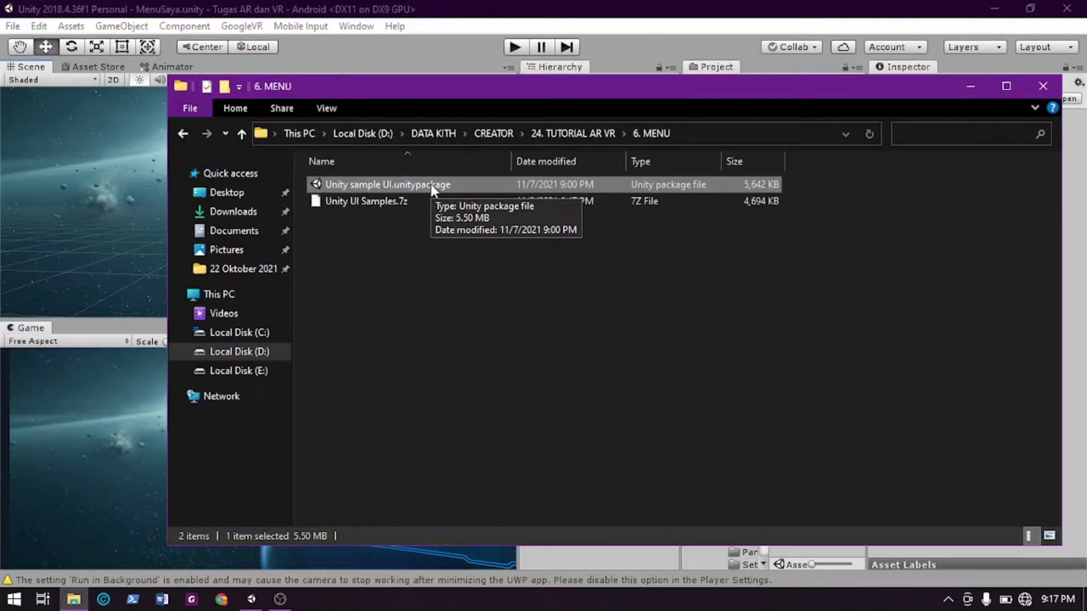
# Import the Unity sample UI.unitypackage file from the 6. MENU folder into the open Unity project
pyautogui.moveTo(507, 104); pyautogui.dragTo(709, 134)
pyautogui.doubleClick(599, 216)
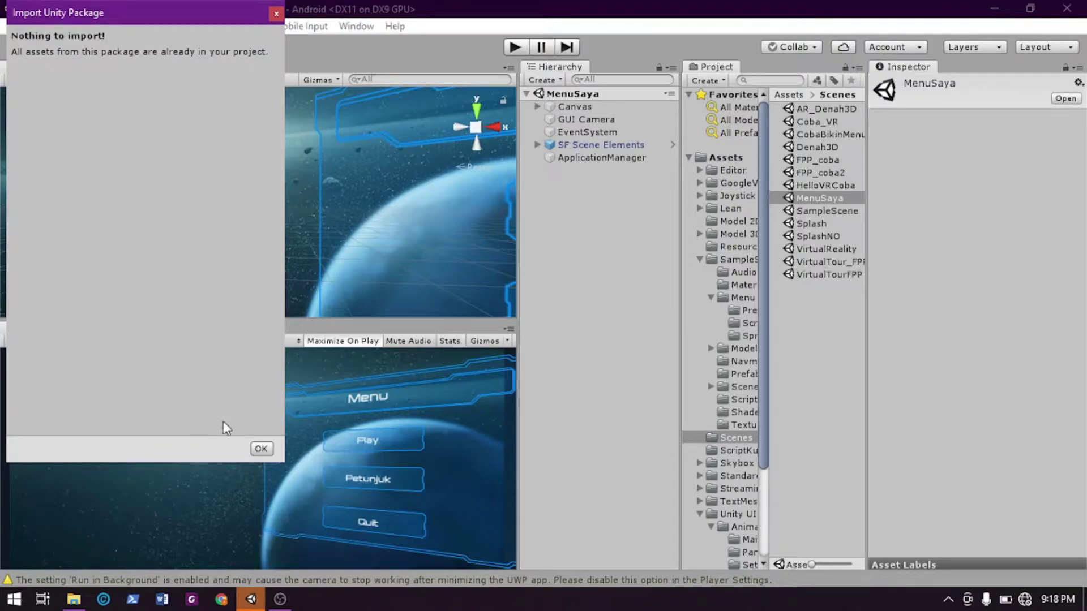
pyautogui.click(260, 449)
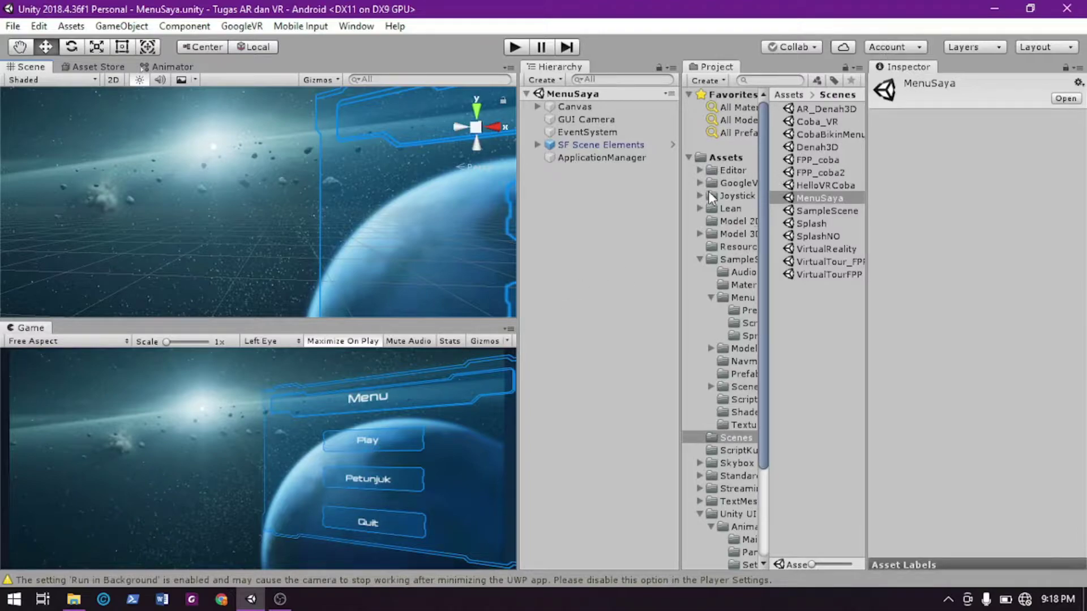
# Browse the project assets to the Scenes folder of Unity UI Samples and select the Menu 3D scene
pyautogui.click(723, 158)
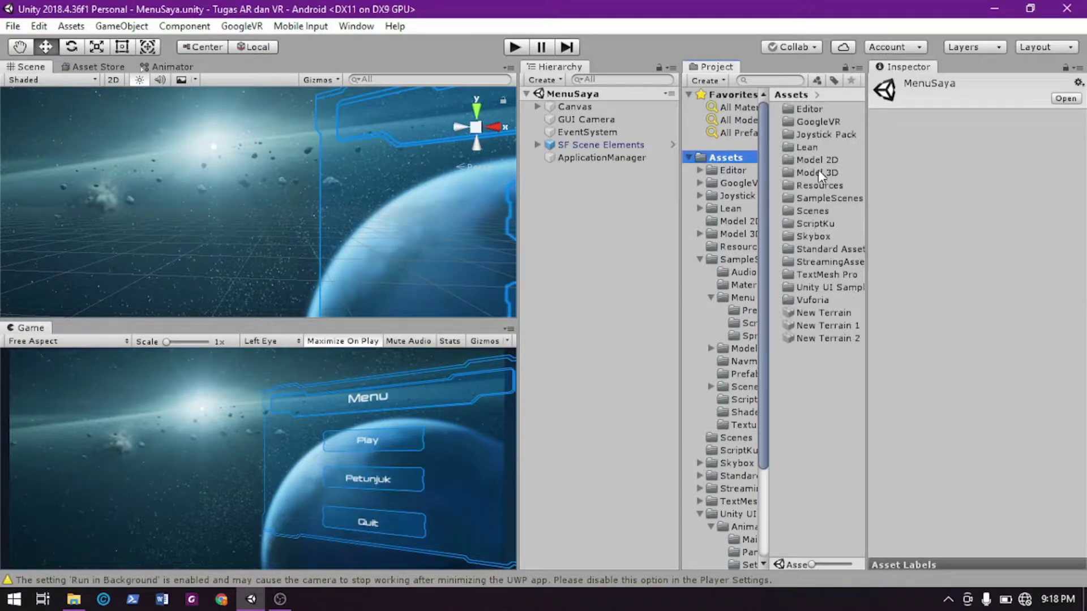
pyautogui.doubleClick(830, 287)
pyautogui.click(813, 109)
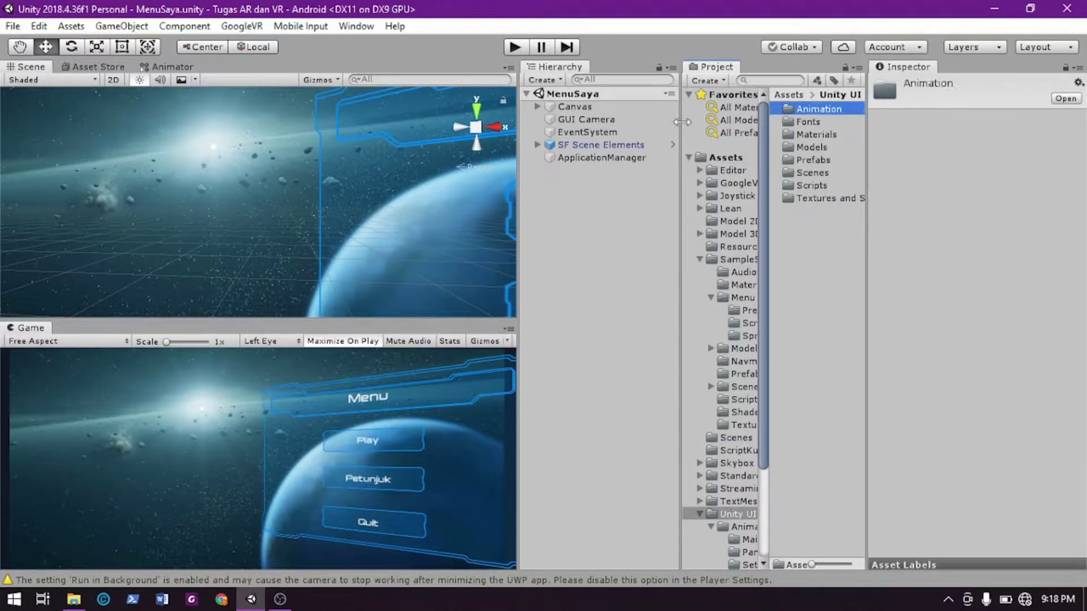
pyautogui.moveTo(681, 121); pyautogui.dragTo(523, 142)
pyautogui.click(661, 266)
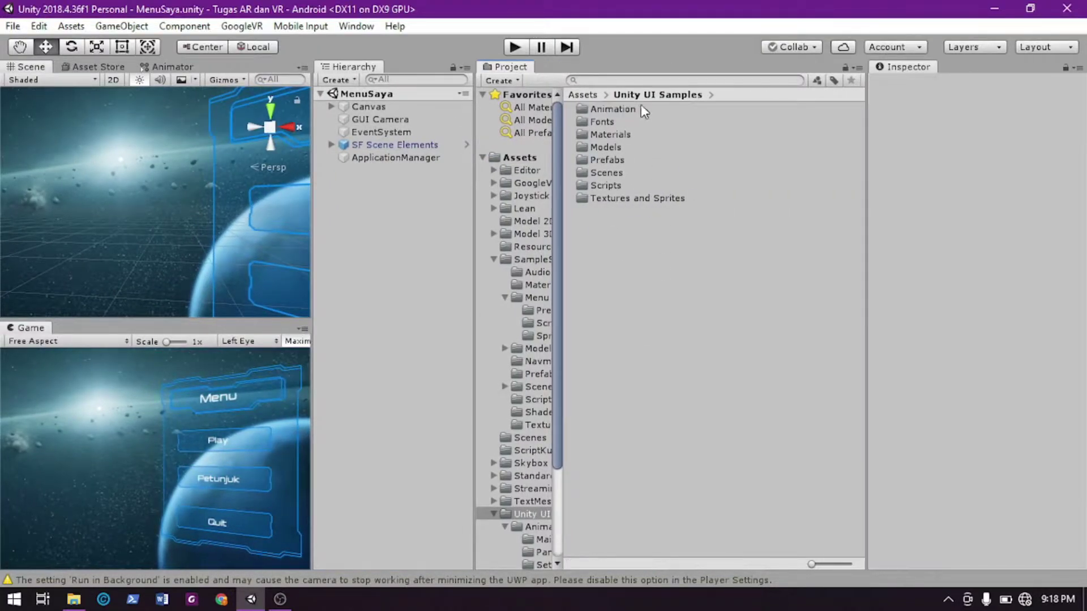
pyautogui.doubleClick(641, 171)
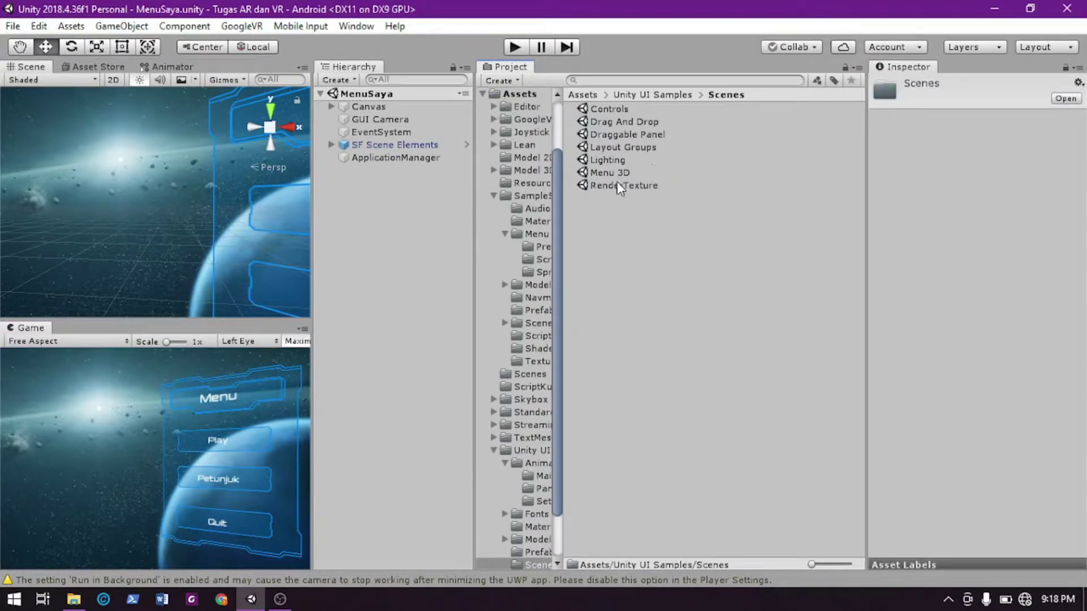
pyautogui.click(625, 172)
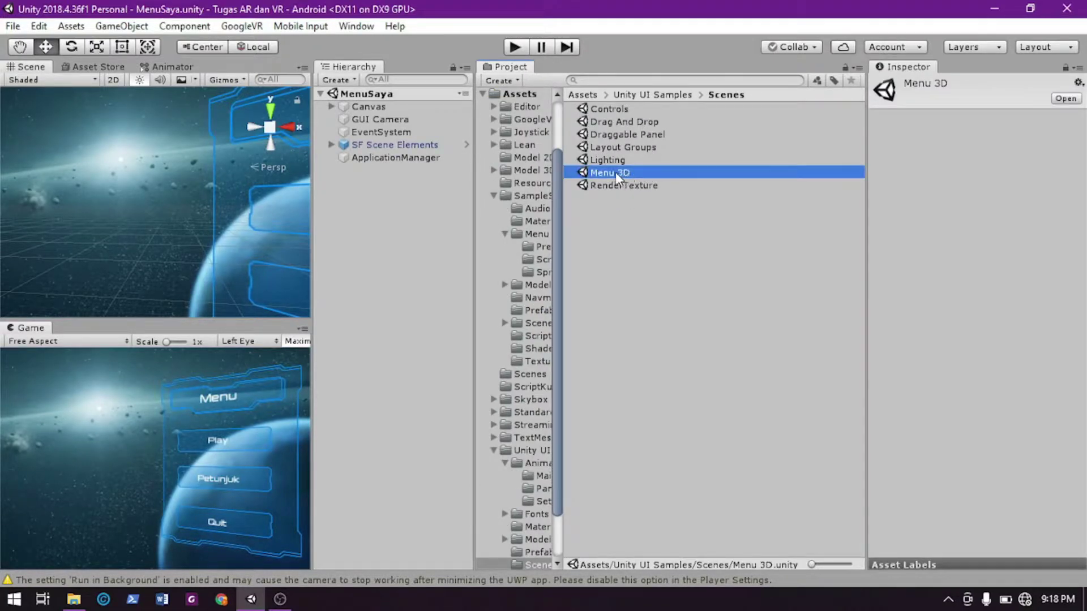
pyautogui.moveTo(313, 190); pyautogui.dragTo(518, 193)
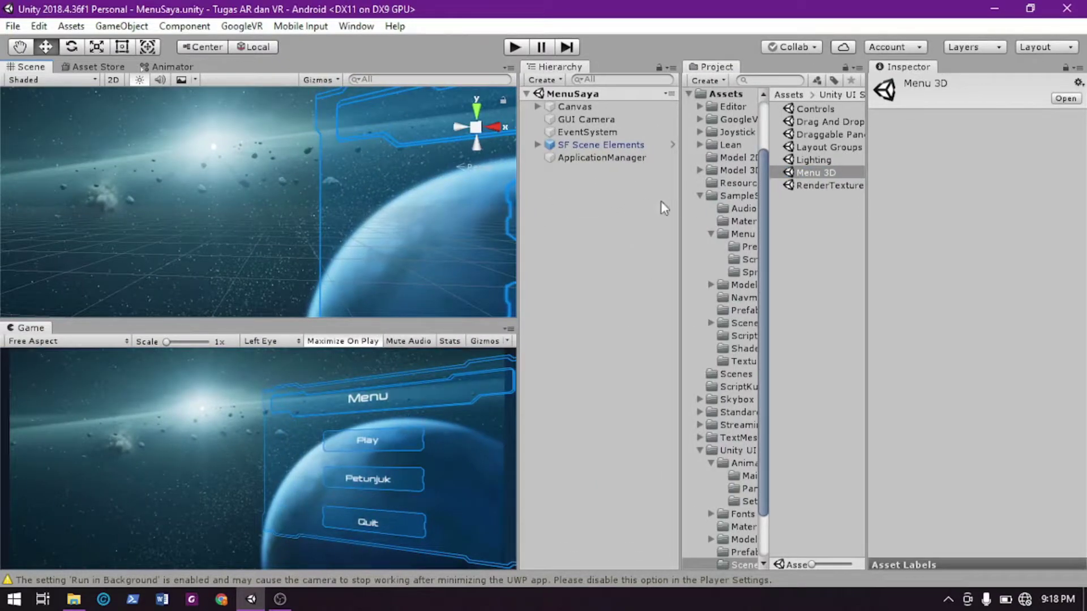
pyautogui.moveTo(679, 204)
pyautogui.mouseDown()
pyautogui.moveTo(702, 209)
pyautogui.moveTo(688, 215)
pyautogui.mouseUp()
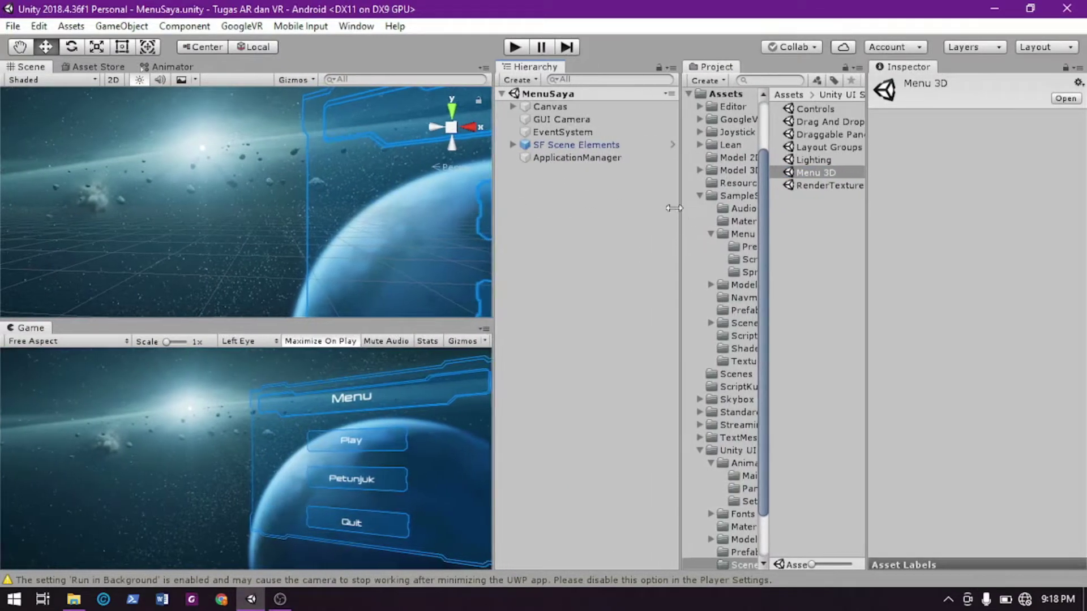
pyautogui.moveTo(494, 204); pyautogui.dragTo(518, 205)
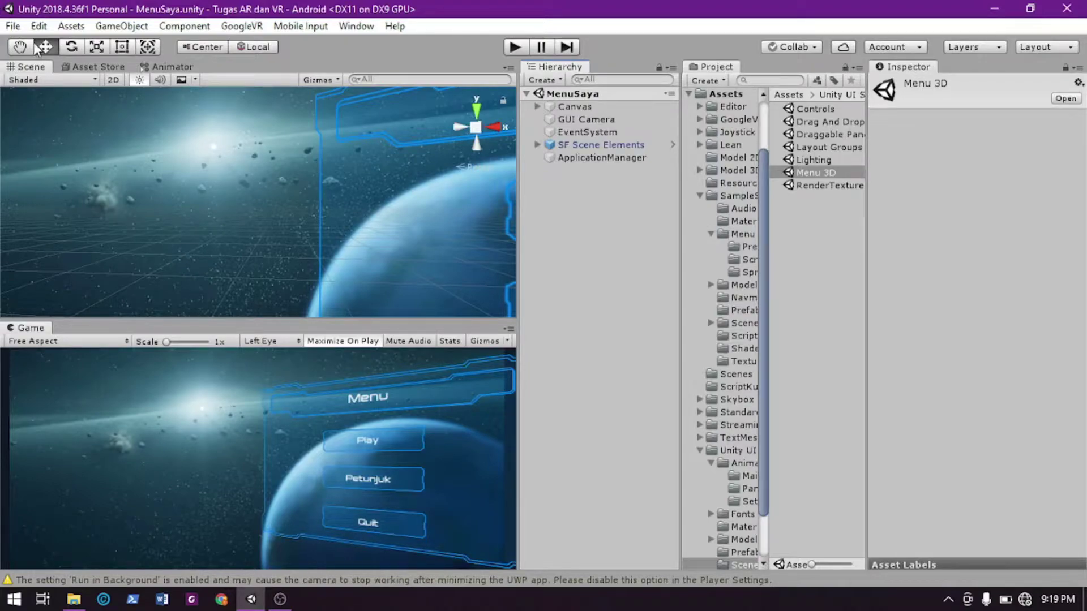
# Create a new scene, add a UI canvas to it and frame the canvas in the scene view
pyautogui.click(13, 26)
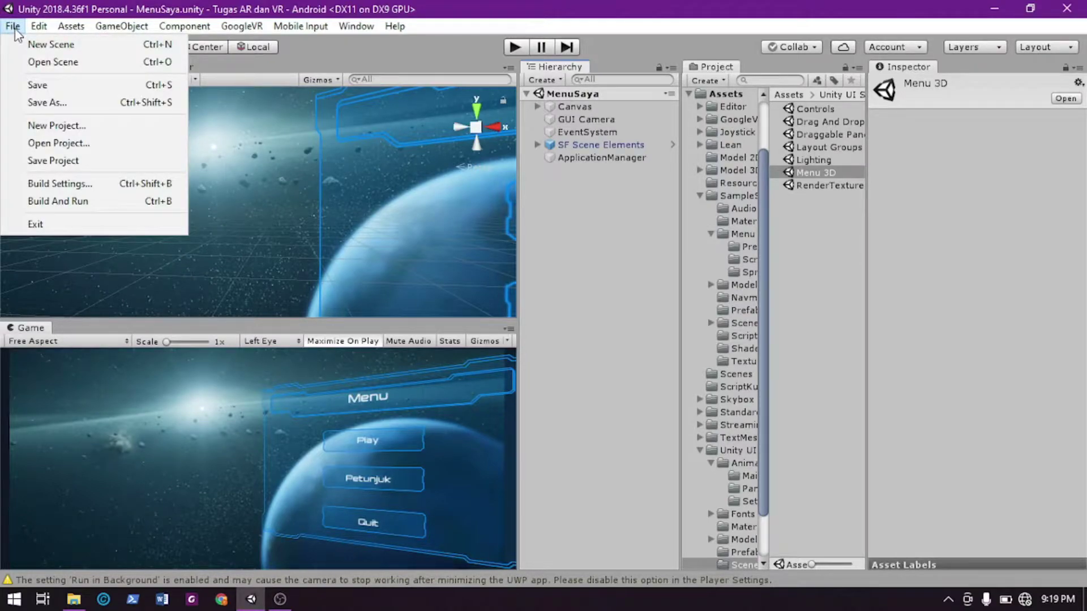
pyautogui.click(43, 46)
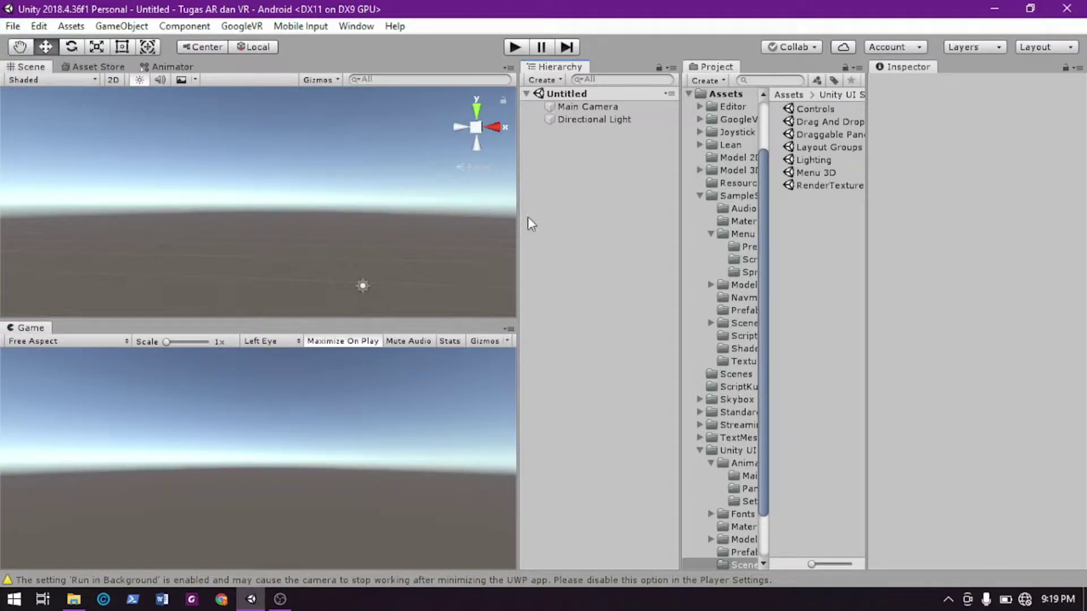
pyautogui.rightClick(565, 145)
pyautogui.moveTo(600, 403)
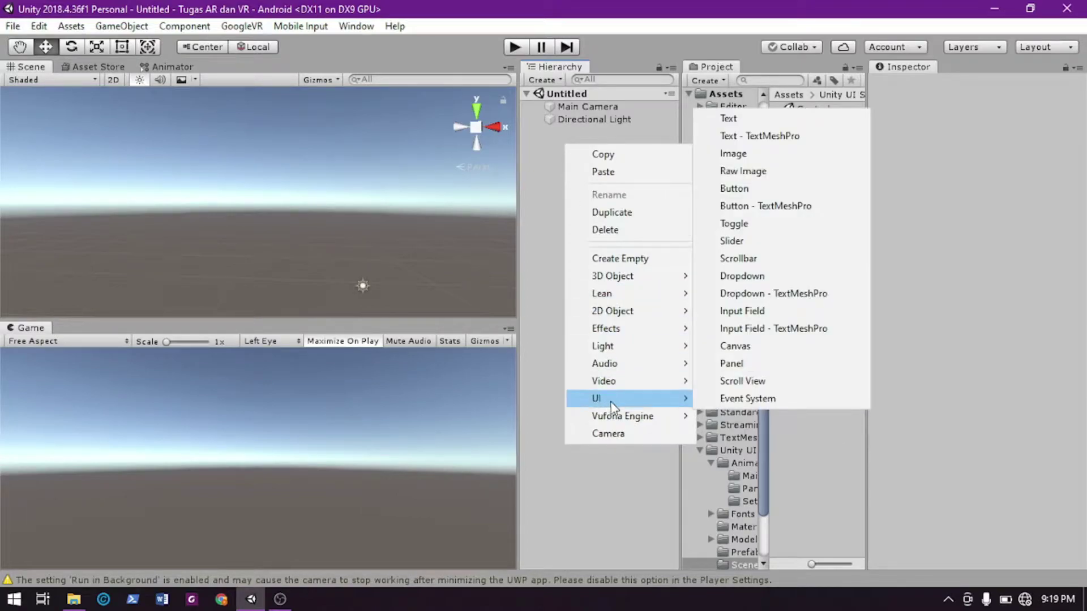
pyautogui.click(755, 352)
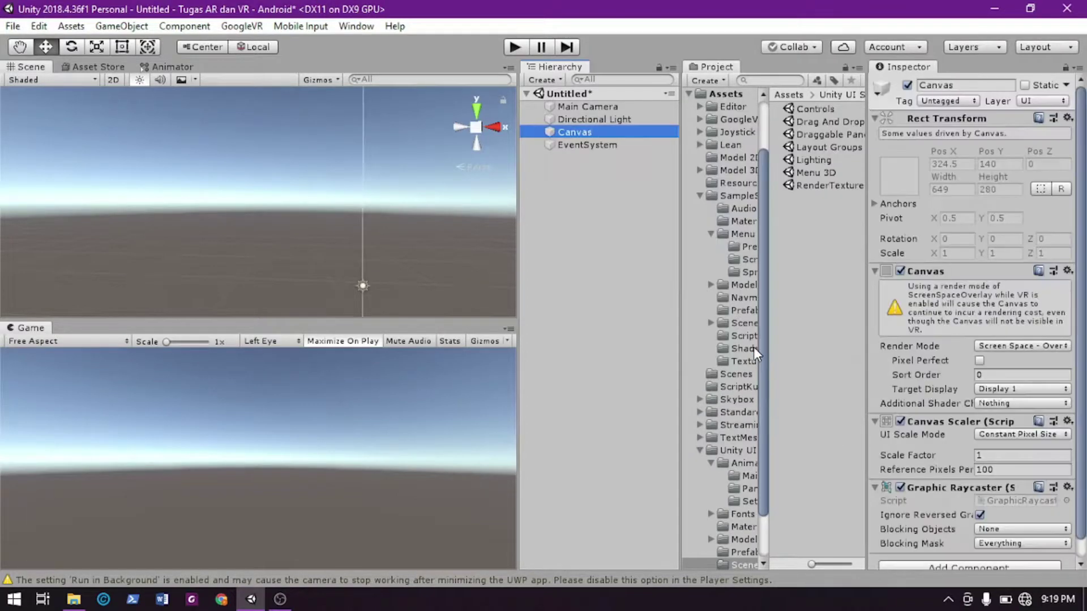
pyautogui.doubleClick(607, 131)
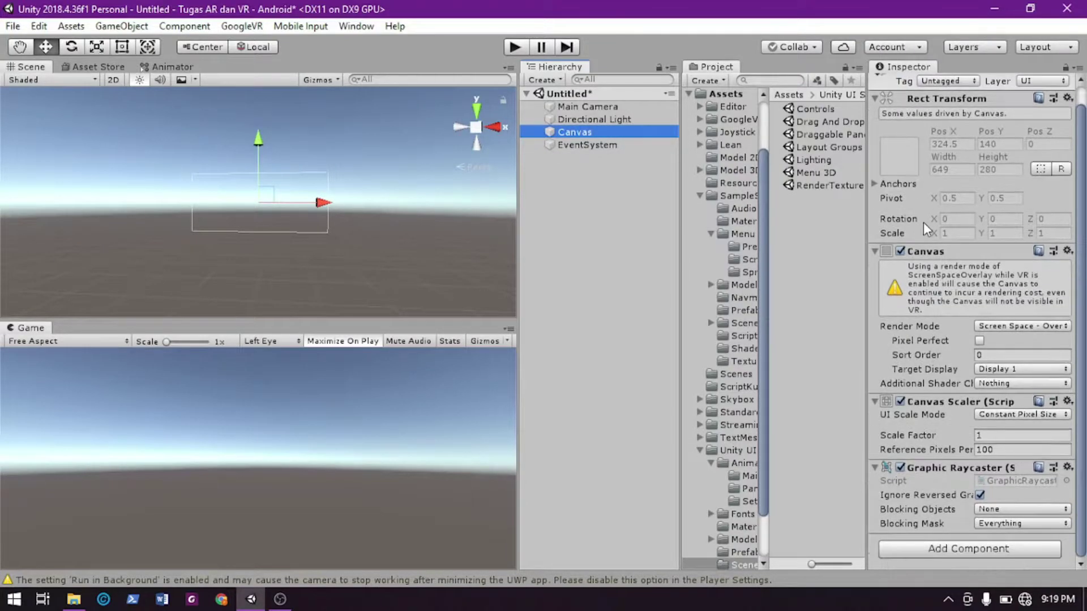
# Add a UI panel as a child of the canvas and select it
pyautogui.rightClick(576, 131)
pyautogui.moveTo(667, 385)
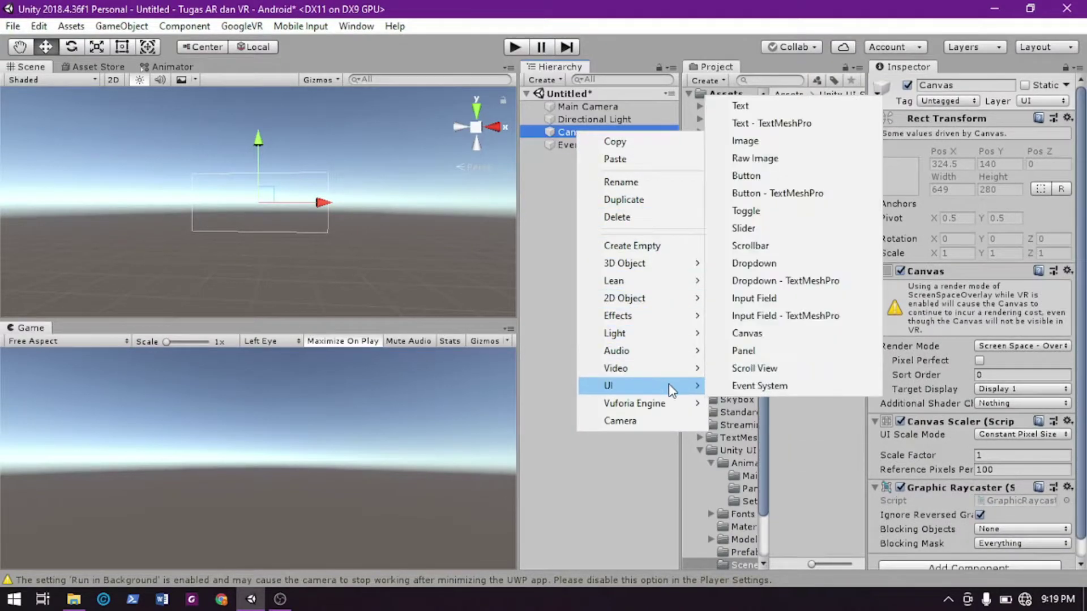
pyautogui.click(752, 352)
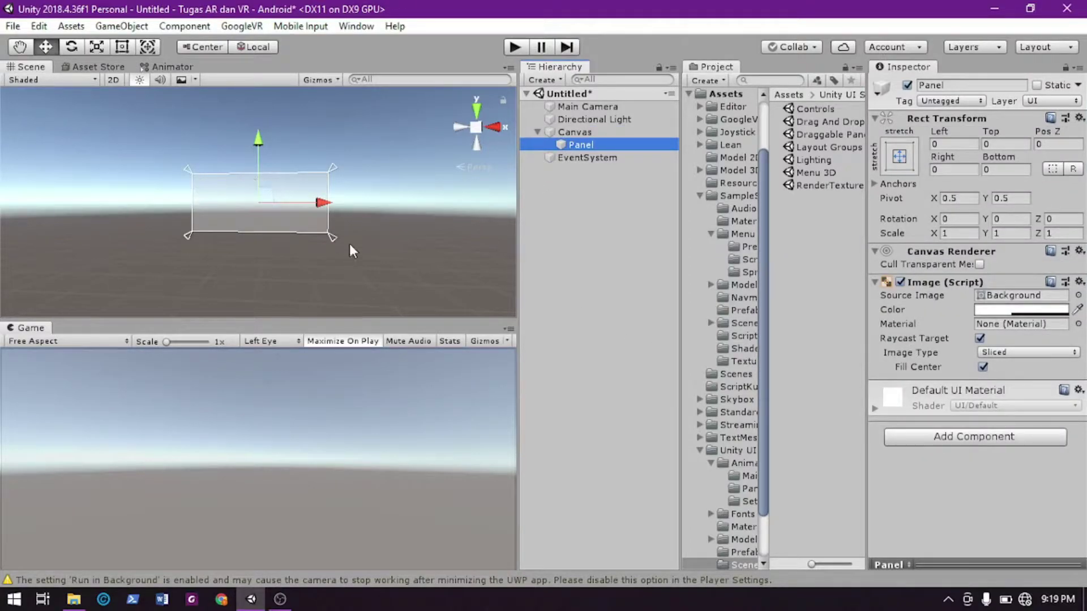
pyautogui.click(582, 208)
pyautogui.click(577, 145)
pyautogui.click(576, 133)
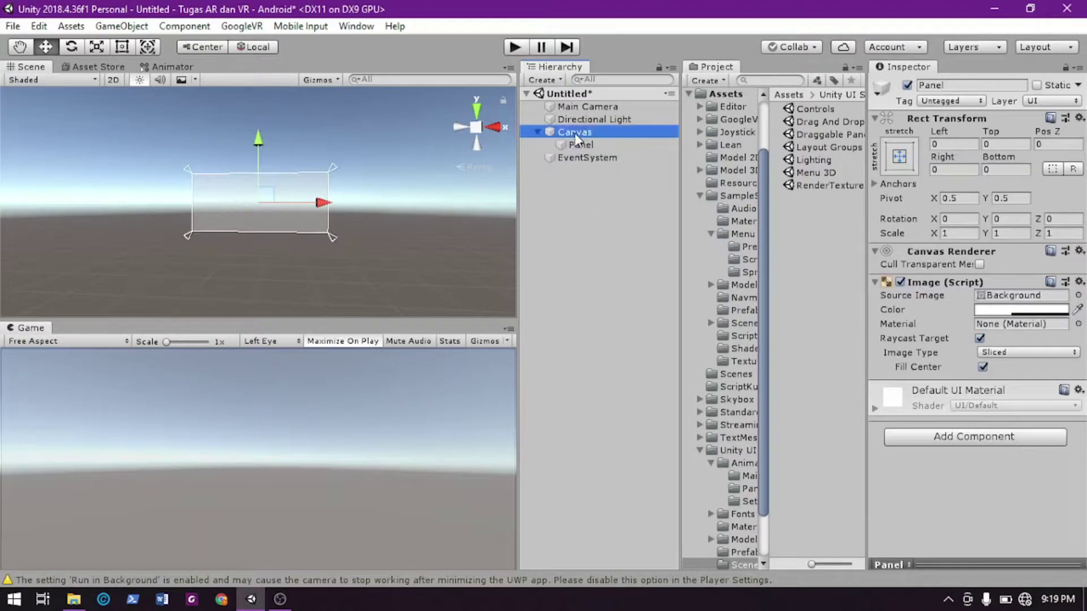
pyautogui.click(583, 144)
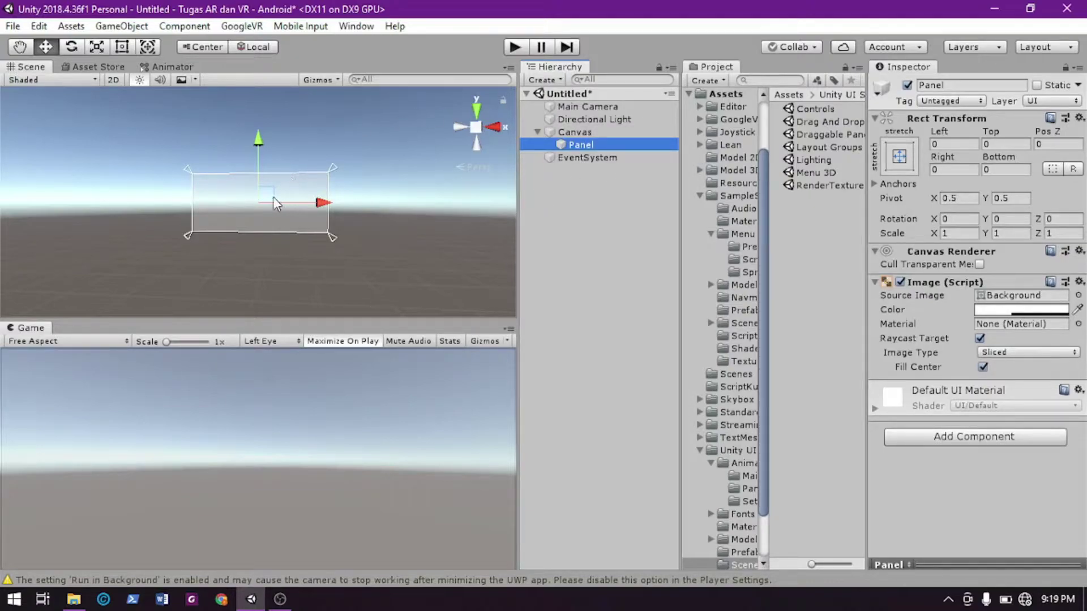
# Add a TextMeshPro UI text object as a child of the panel
pyautogui.rightClick(578, 145)
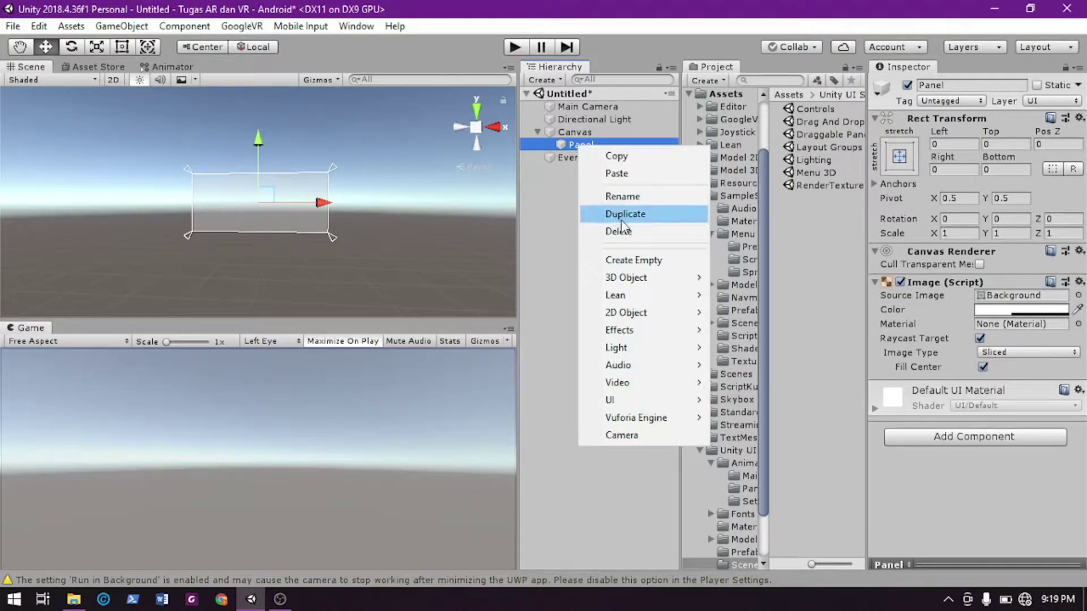
pyautogui.click(538, 230)
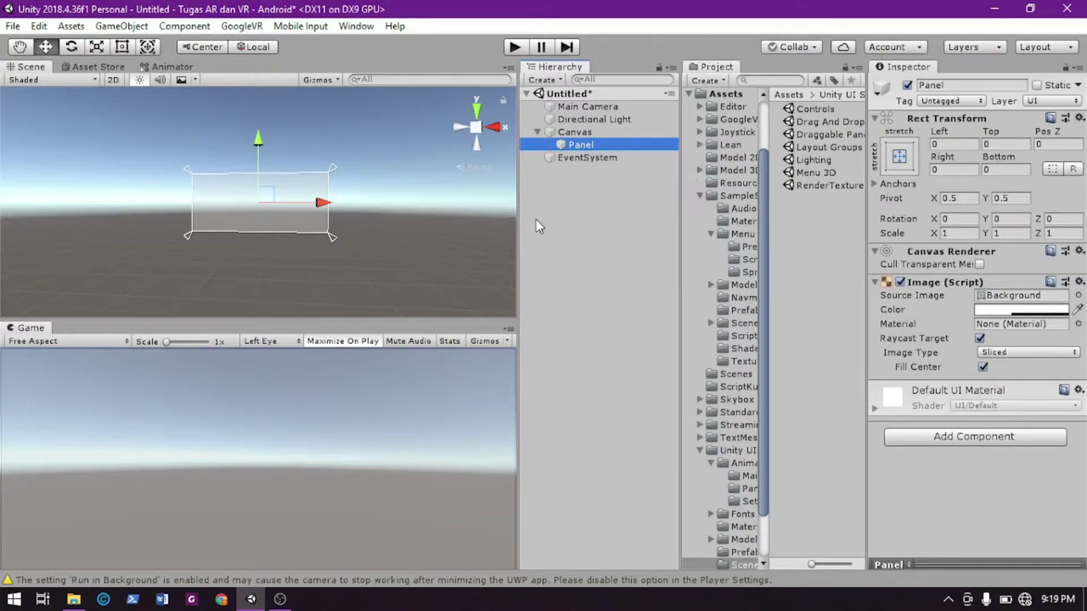
pyautogui.rightClick(576, 146)
pyautogui.moveTo(693, 399)
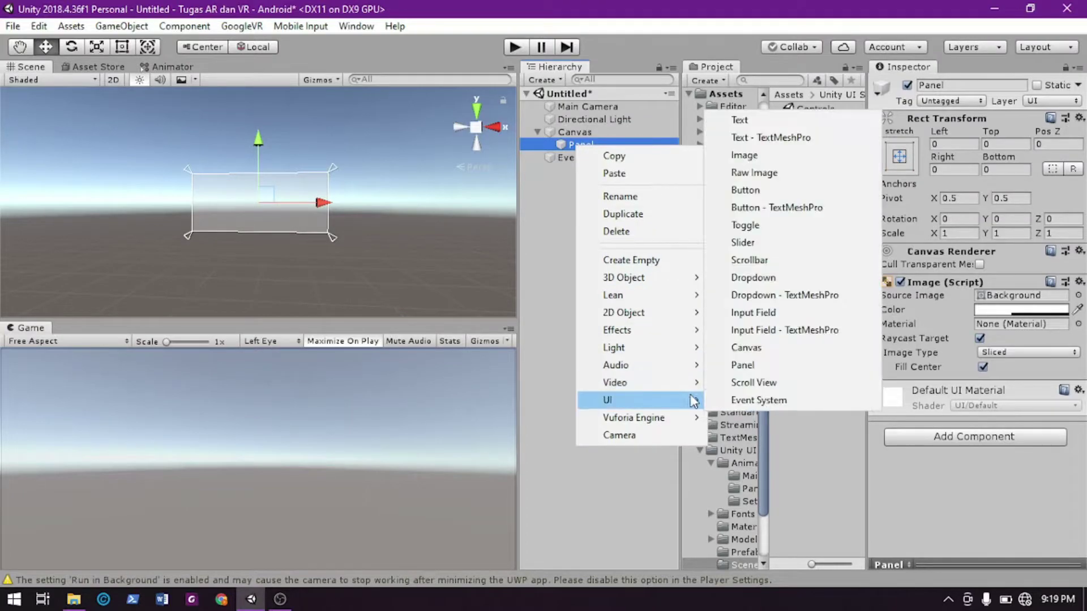
pyautogui.click(766, 138)
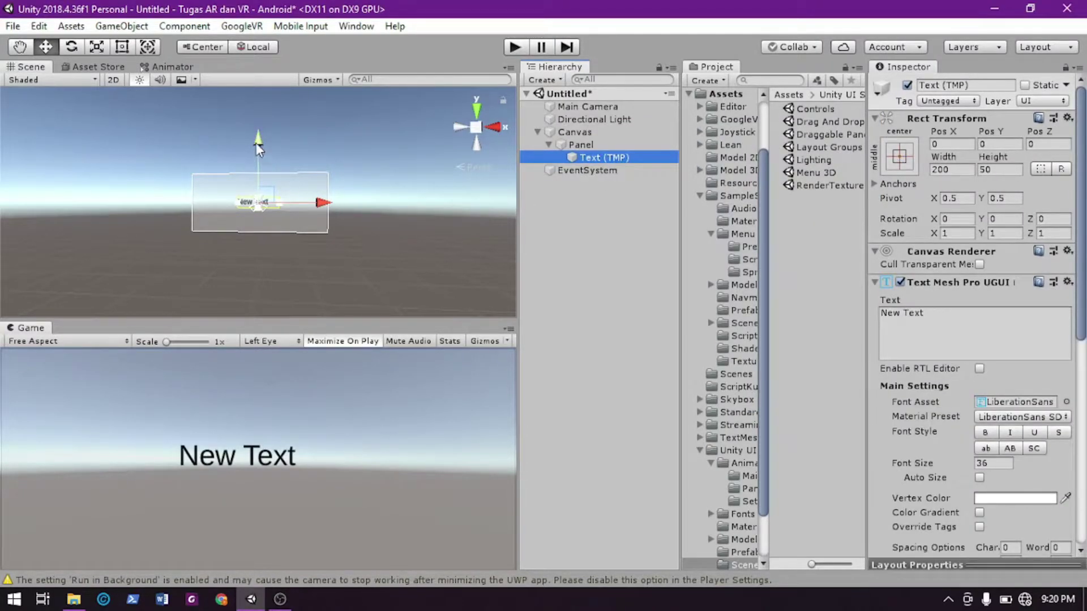
# Move the text up to a Pos Y of about 103, and reset its Pos Y to 0
pyautogui.moveTo(259, 140); pyautogui.dragTo(260, 119)
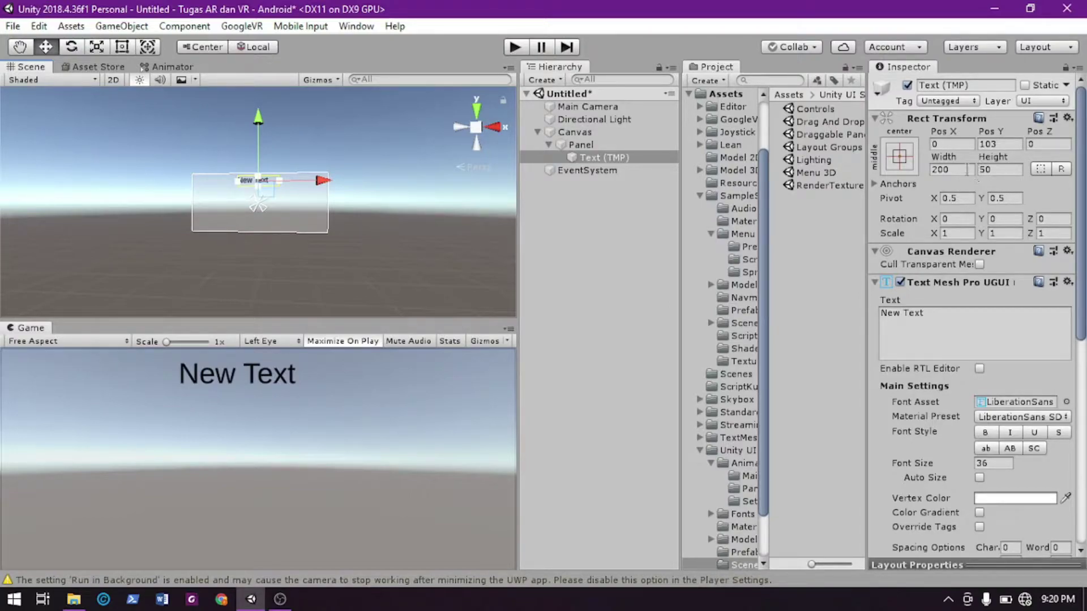
pyautogui.click(1006, 144)
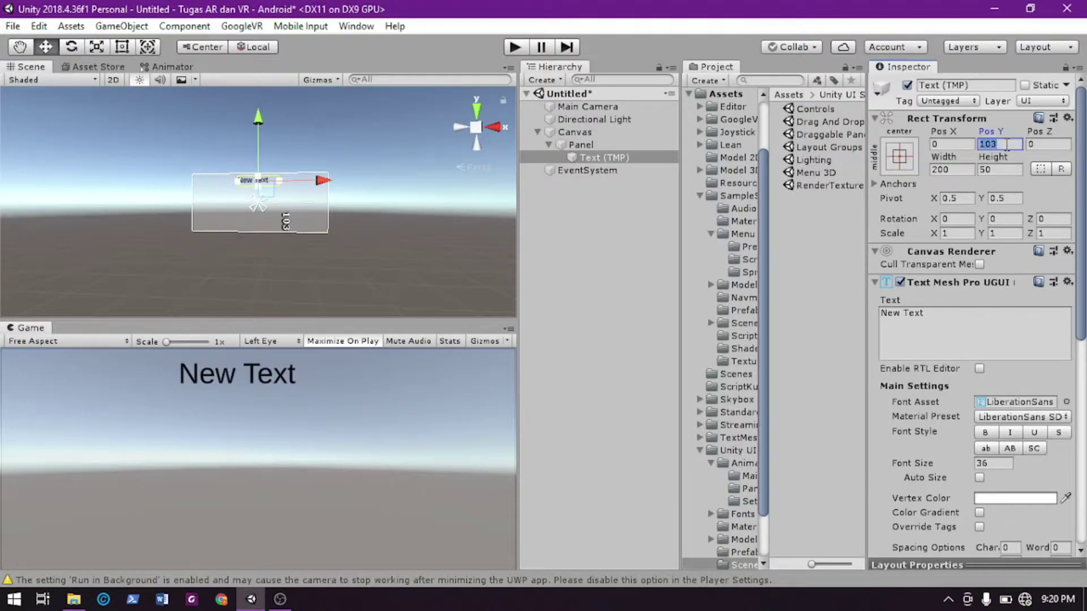
pyautogui.write('0')
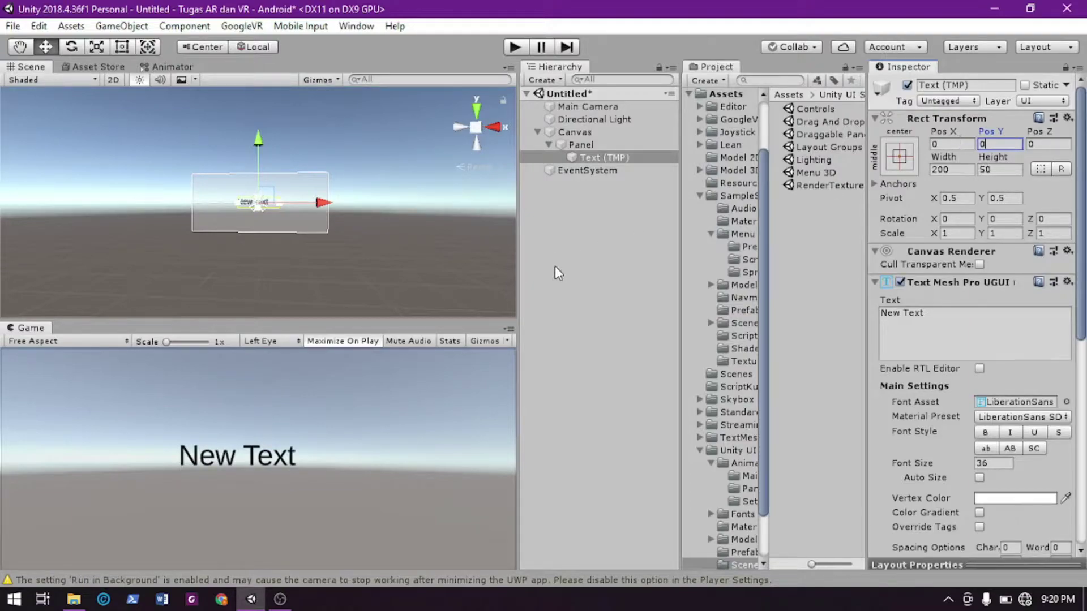
pyautogui.moveTo(521, 284); pyautogui.dragTo(519, 329)
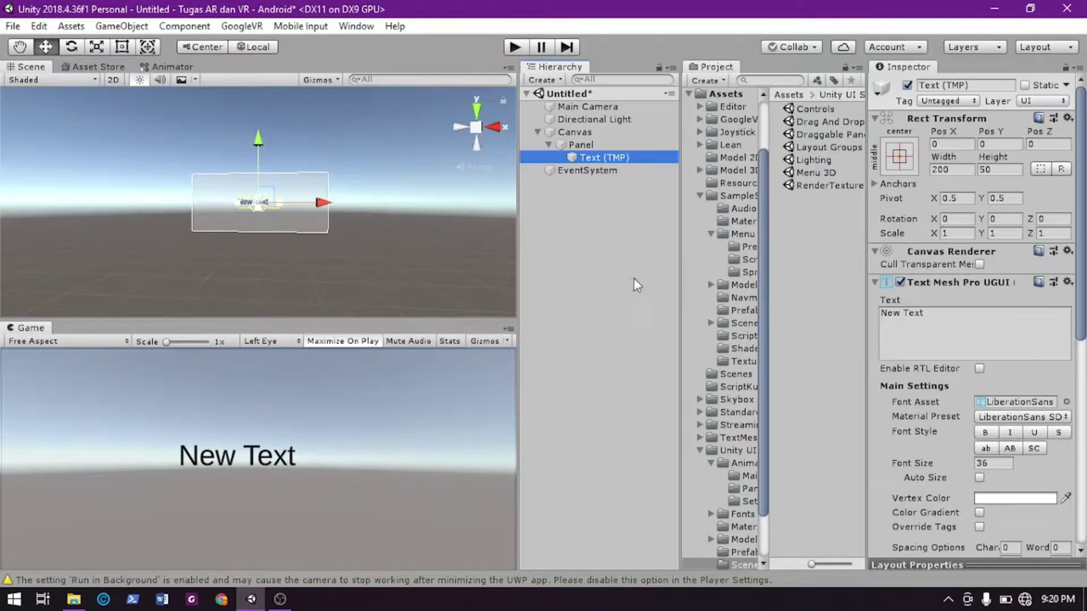
# Anchor the text to the panel's top center and move it up to a Pos Y of about -45
pyautogui.click(898, 158)
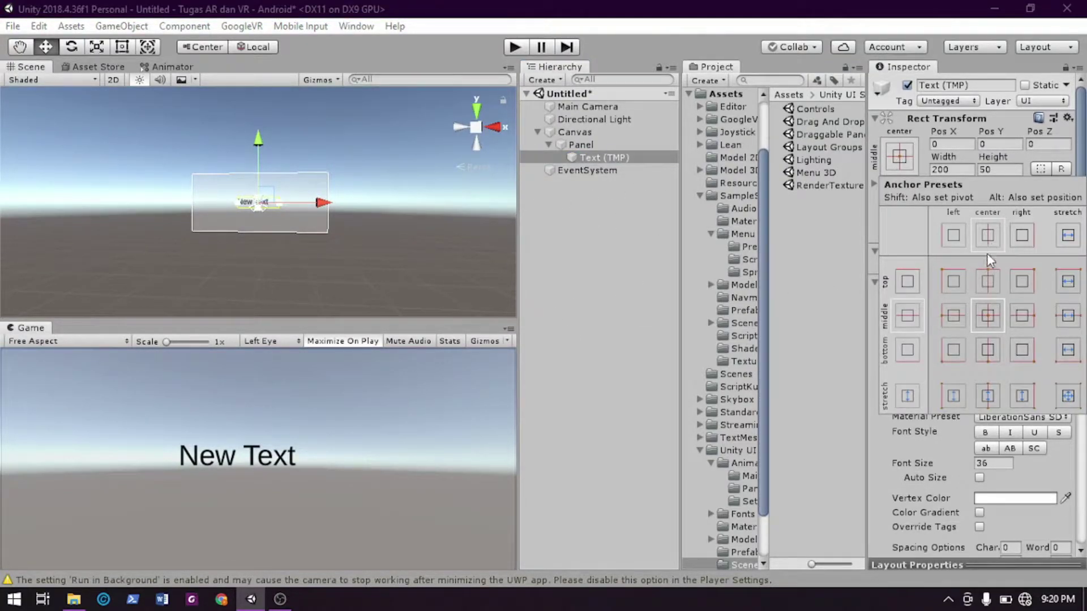
pyautogui.click(986, 280)
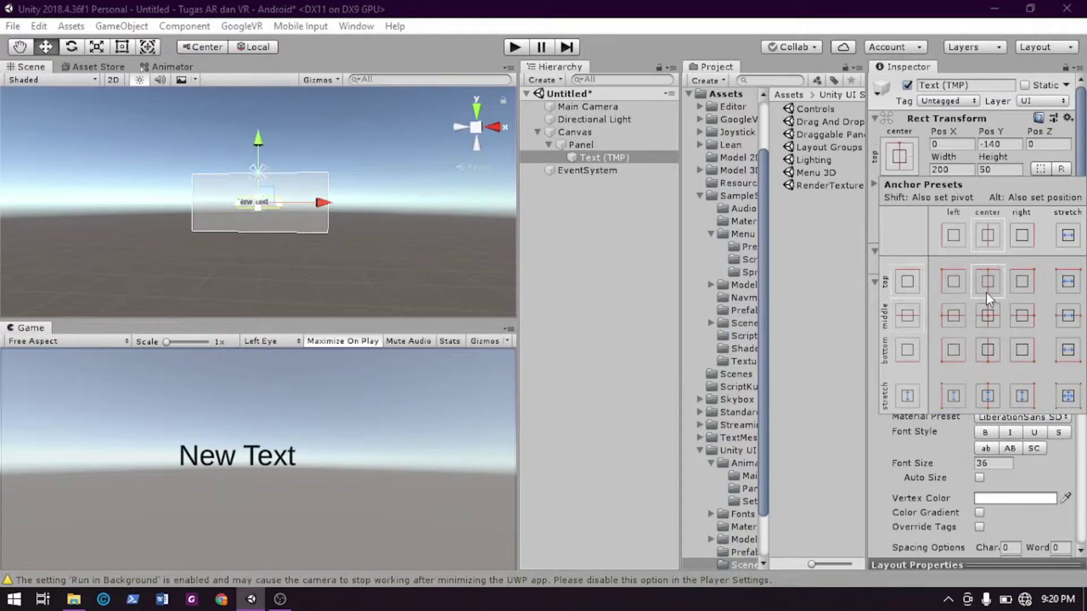
pyautogui.click(259, 136)
pyautogui.moveTo(256, 138); pyautogui.dragTo(256, 122)
# Replace the text object's content with "Menu Utama"
pyautogui.click(953, 324)
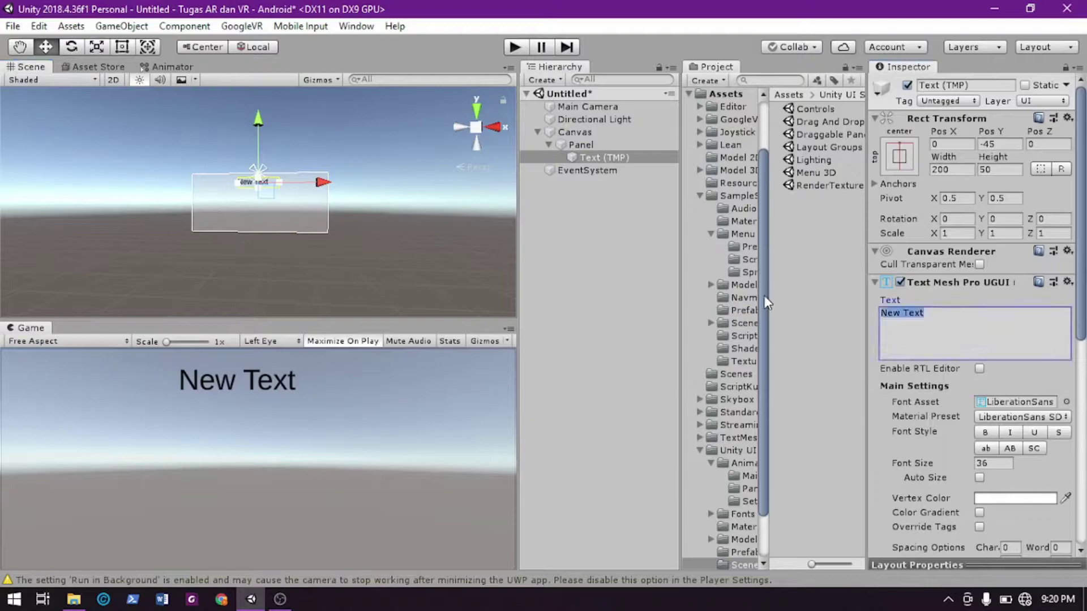
pyautogui.write('Menu Ut')
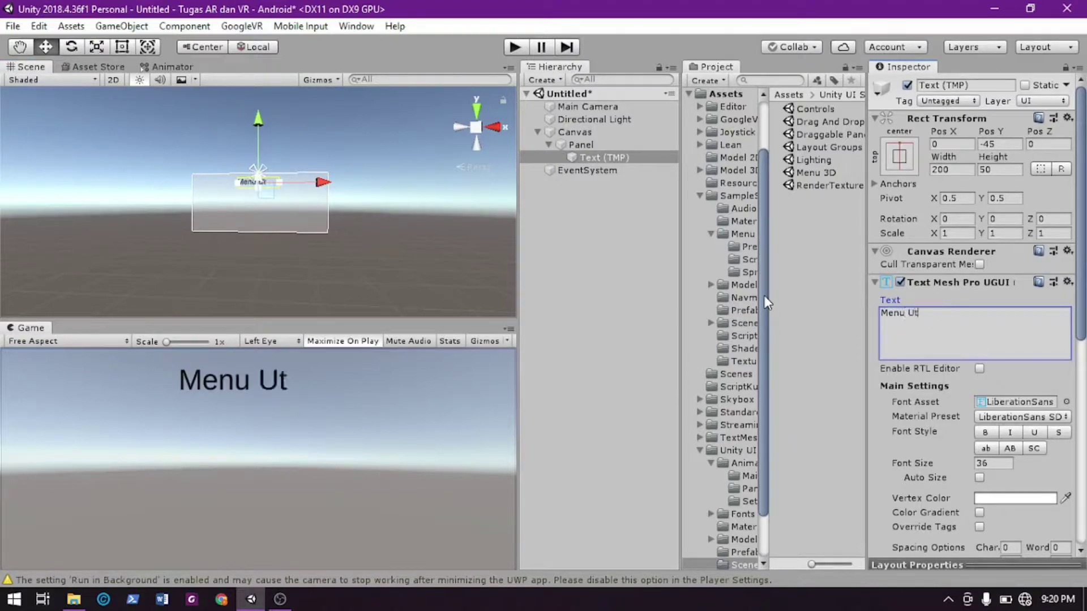
pyautogui.write('ama')
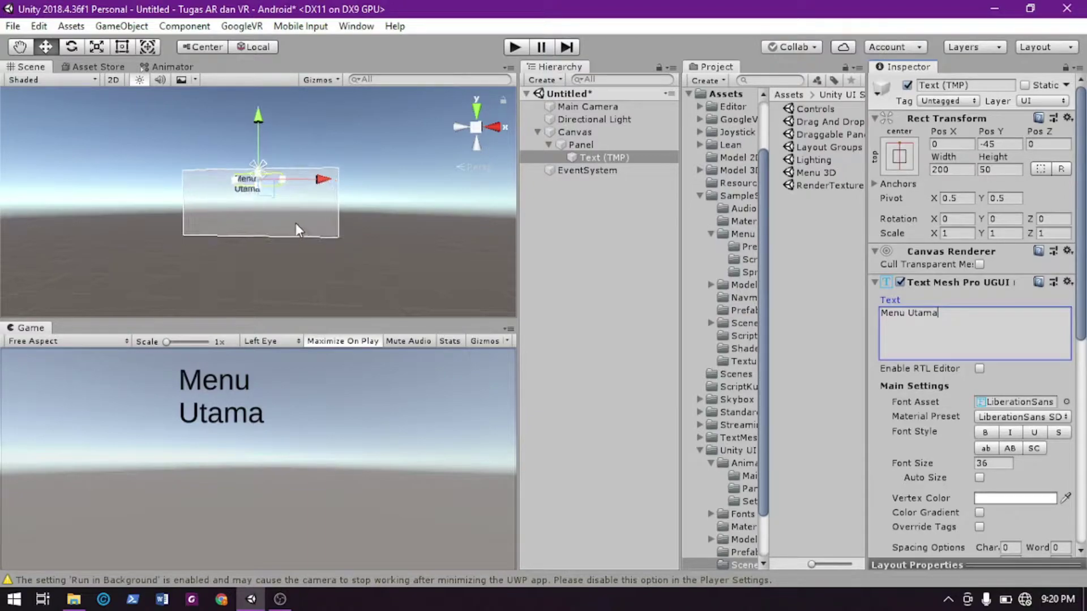
# Widen the text box from its right edge with the Rect tool to fit "Menu Utama" on one line
pyautogui.scroll(5, 268, 212)
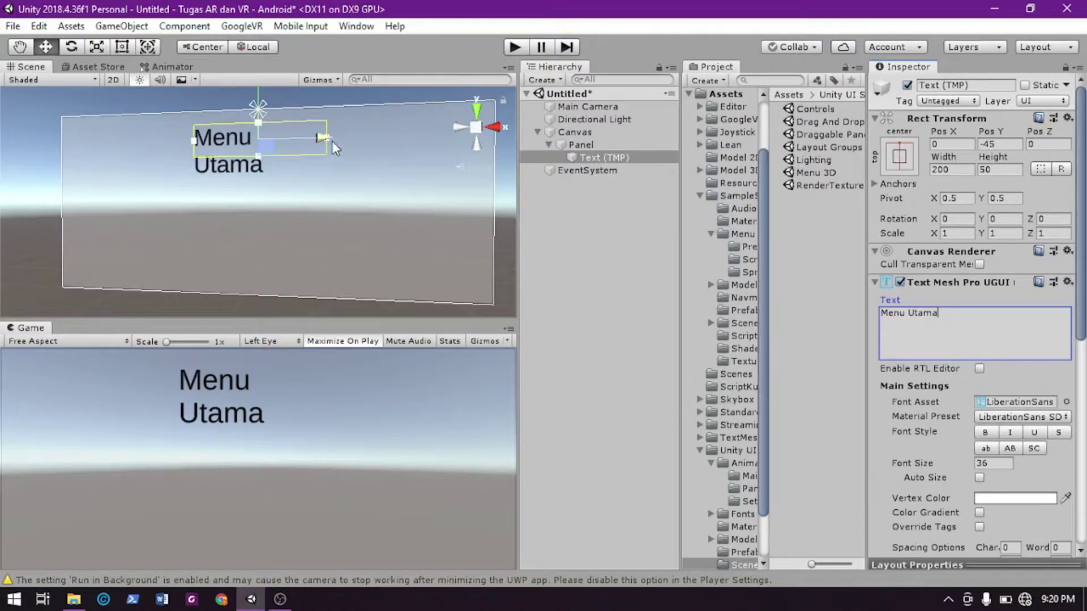
pyautogui.moveTo(241, 107); pyautogui.dragTo(170, 71, button='right')
pyautogui.click(121, 47)
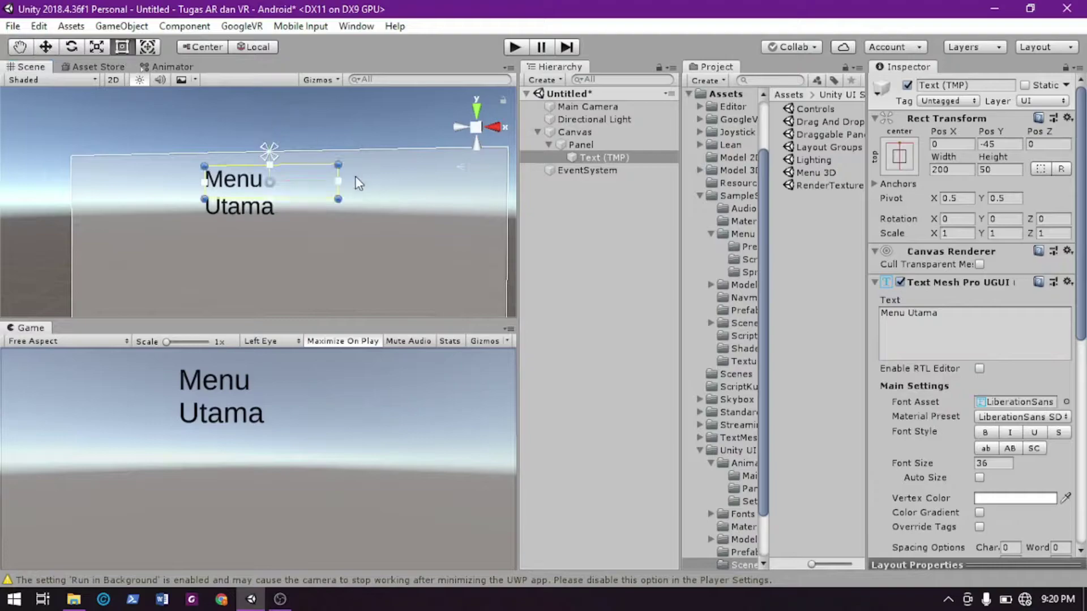
pyautogui.moveTo(337, 181); pyautogui.dragTo(368, 193)
pyautogui.click(586, 243)
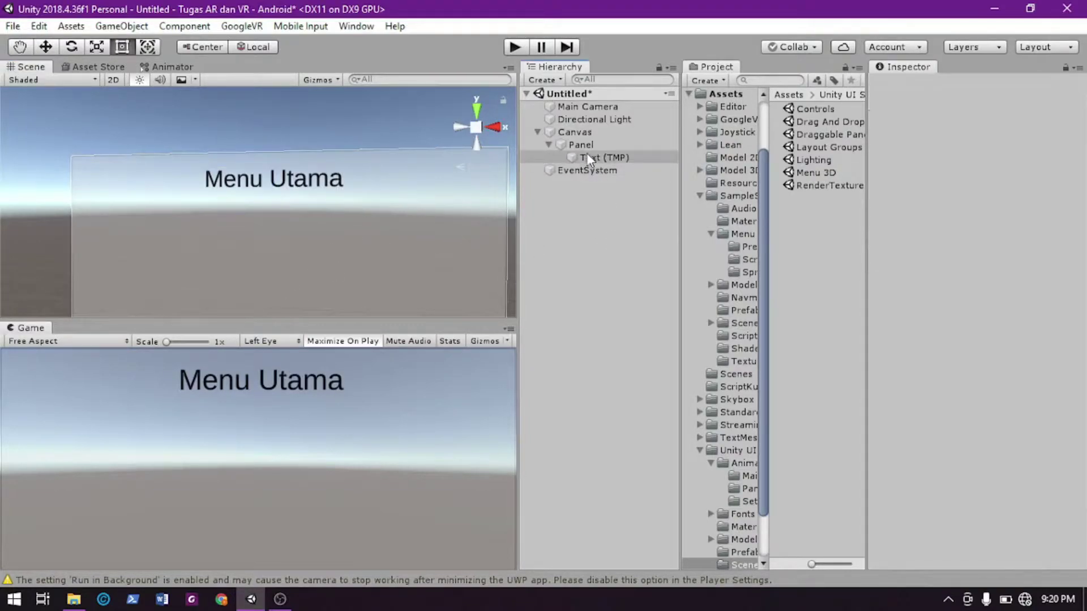
# Add a second UI panel and place it directly under the Canvas, as a sibling of the first panel
pyautogui.click(549, 144)
pyautogui.click(580, 144)
pyautogui.rightClick(579, 145)
pyautogui.moveTo(669, 300)
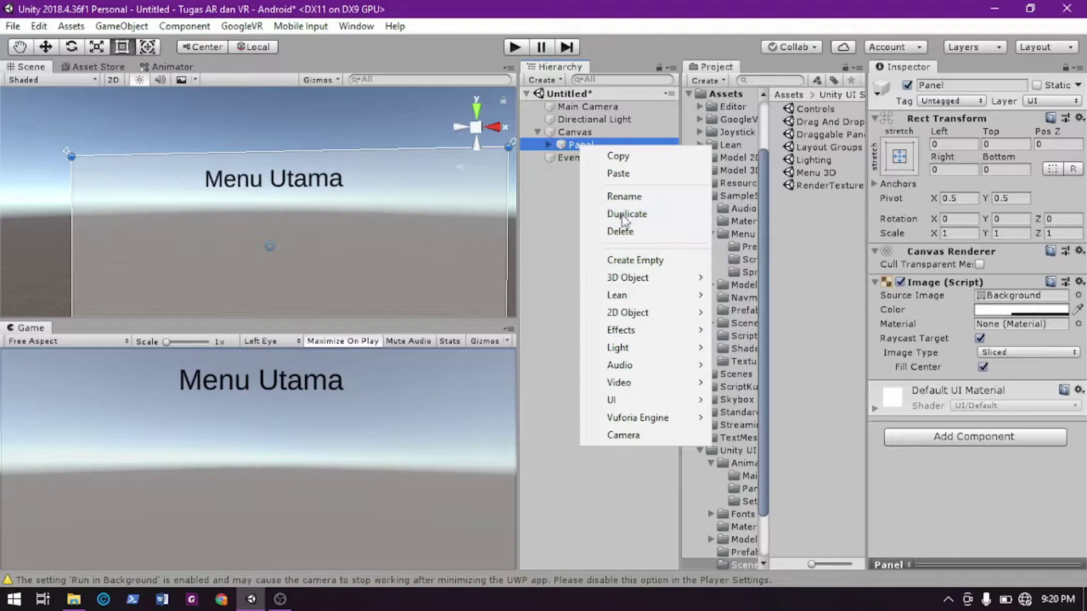
pyautogui.moveTo(668, 400)
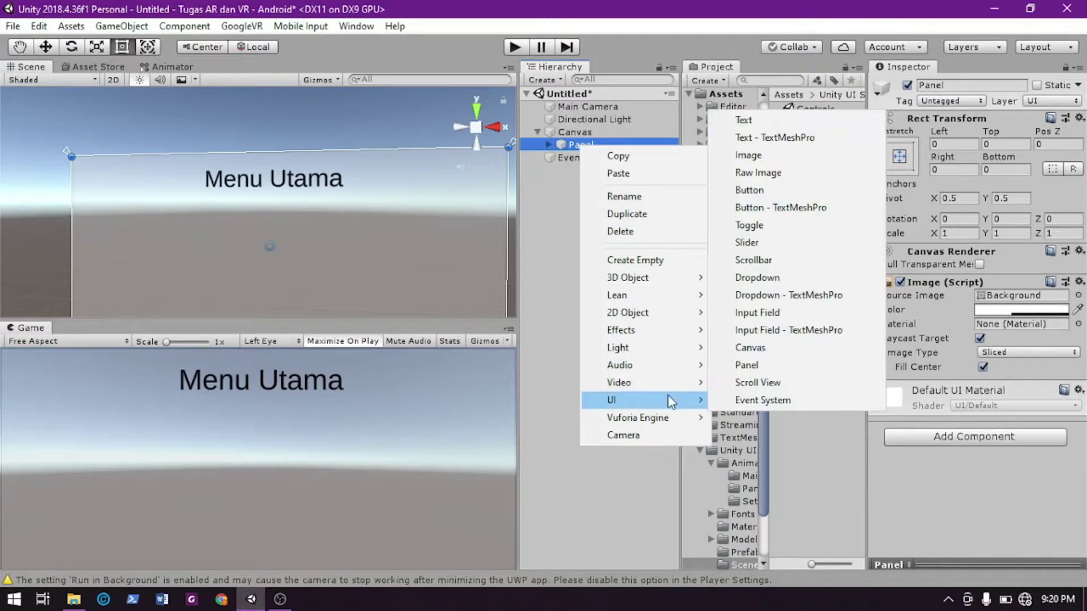
pyautogui.click(759, 367)
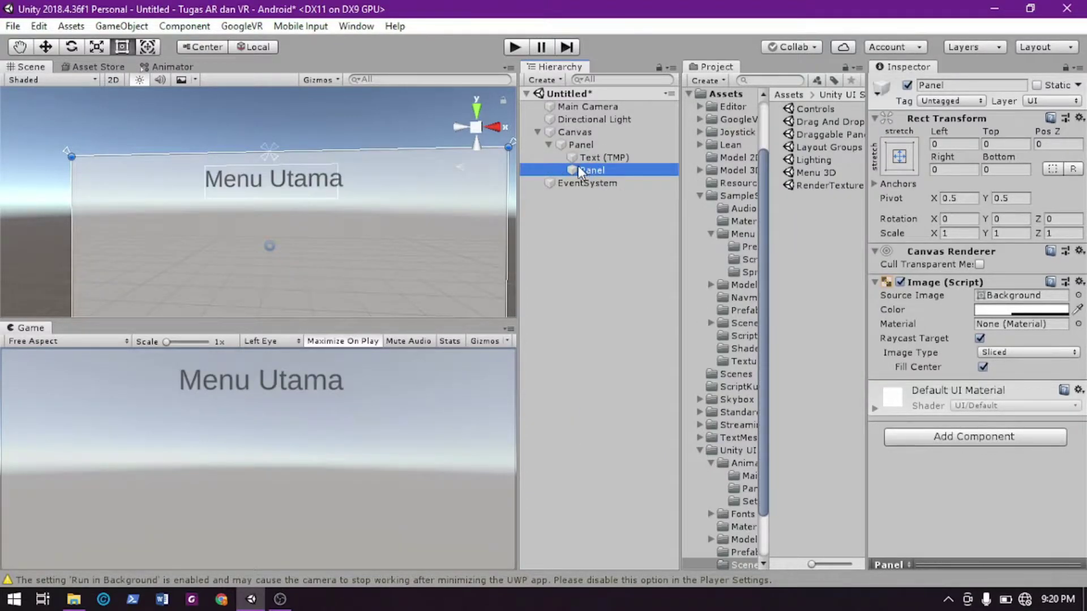
pyautogui.moveTo(594, 171); pyautogui.dragTo(572, 161)
pyautogui.click(550, 158)
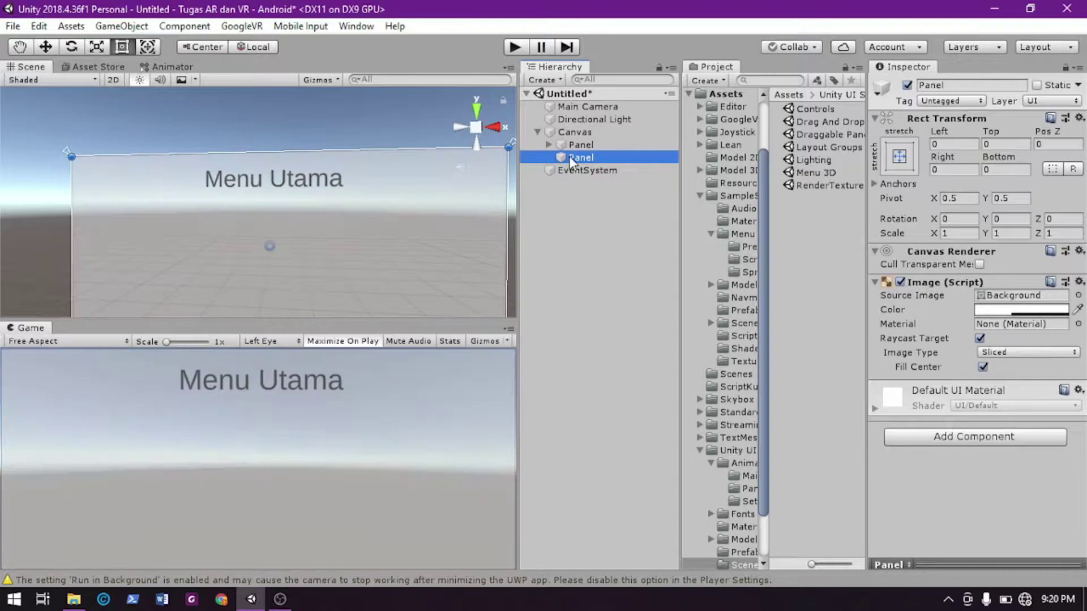
# Rename the panel that holds the title text as PanelMenuUtama
pyautogui.click(548, 144)
pyautogui.click(549, 145)
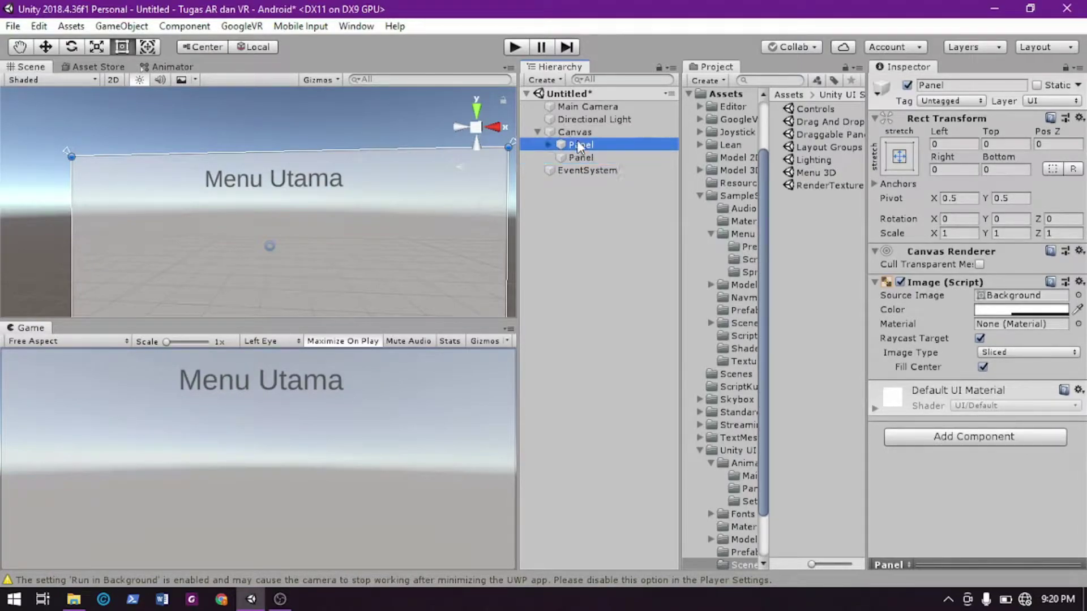
pyautogui.rightClick(577, 144)
pyautogui.click(625, 191)
pyautogui.write('PanelMenuUtama')
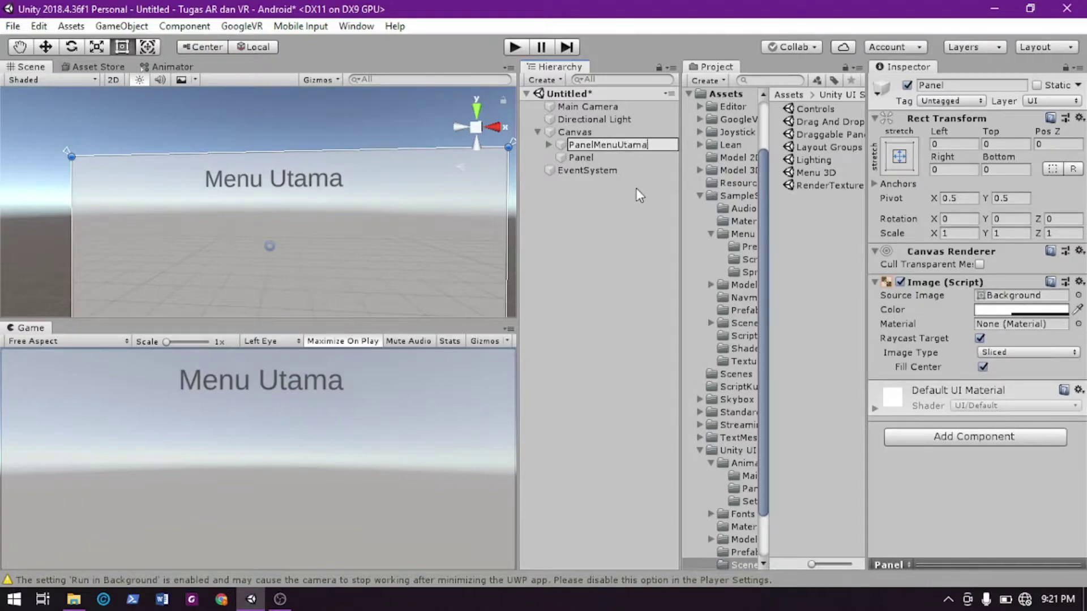
pyautogui.press('Return')
# Rename the second panel as PanelAbout and deactivate it
pyautogui.click(583, 156)
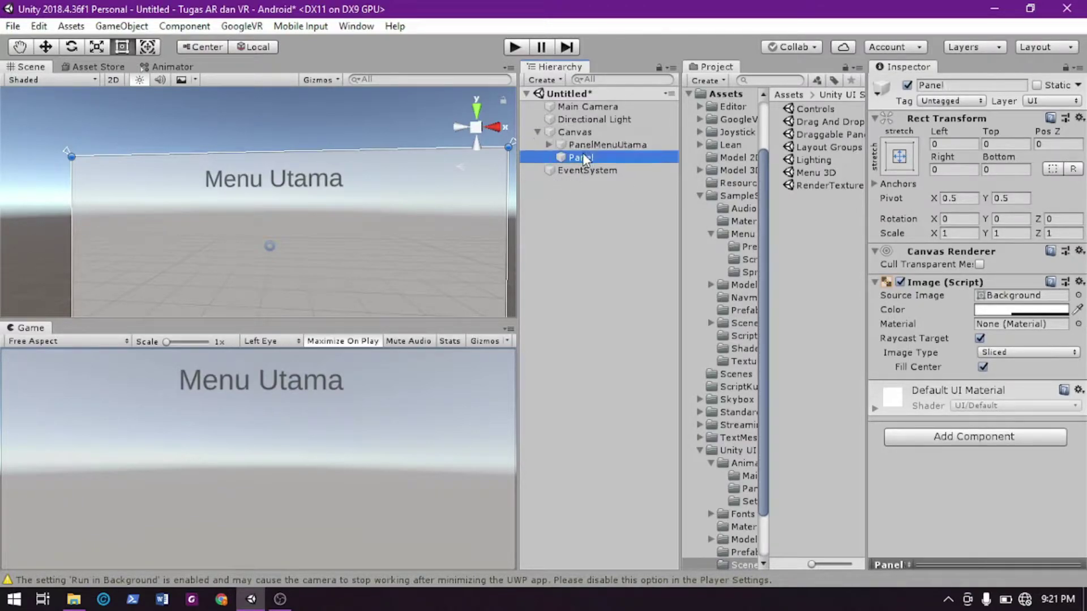
pyautogui.rightClick(583, 154)
pyautogui.click(651, 205)
pyautogui.press('End')
pyautogui.write('About')
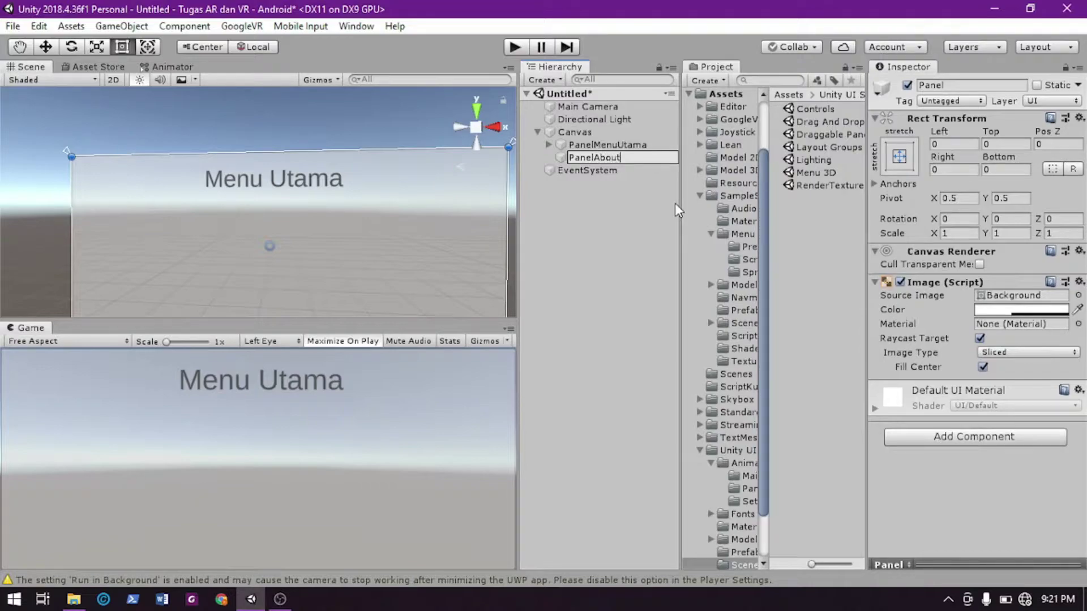
pyautogui.press('Return')
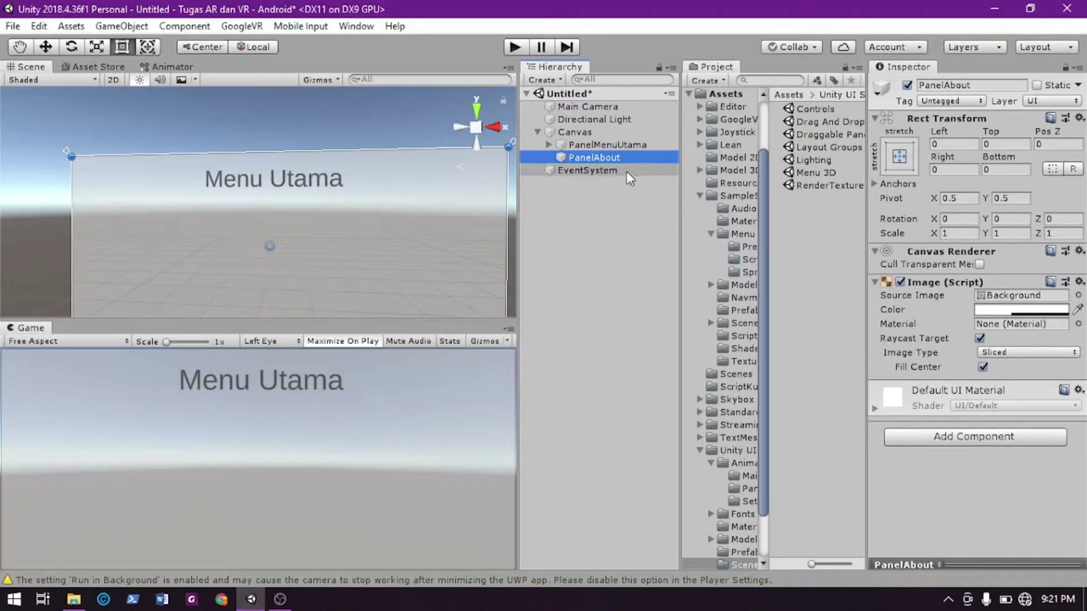
pyautogui.click(907, 85)
# Add a TextMeshPro button to PanelMenuUtama and move it up below the title to a Pos Y of about 39
pyautogui.click(603, 144)
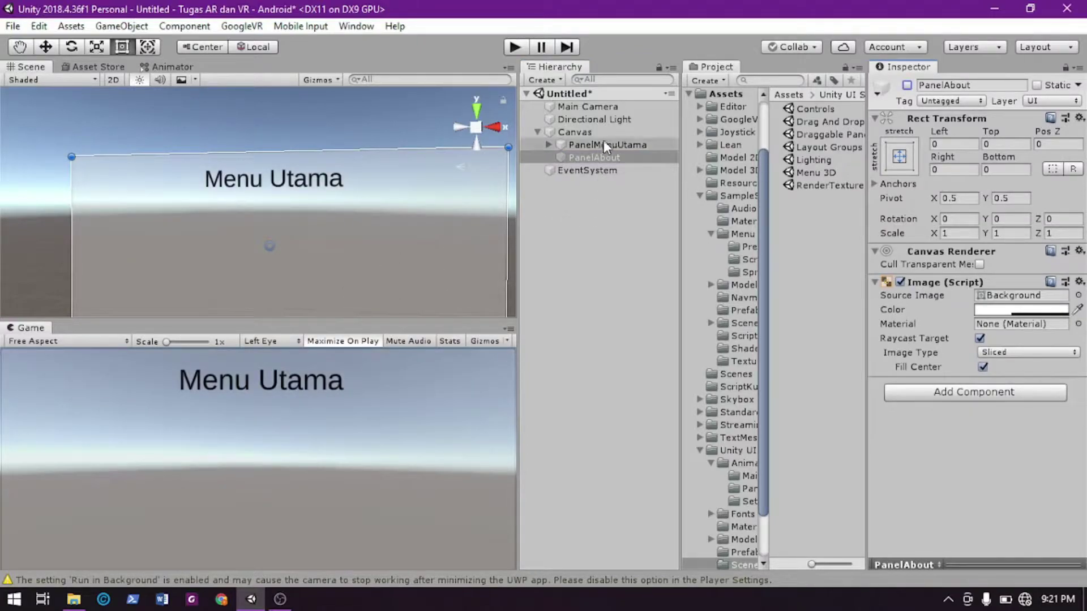
pyautogui.click(548, 144)
pyautogui.rightClick(608, 142)
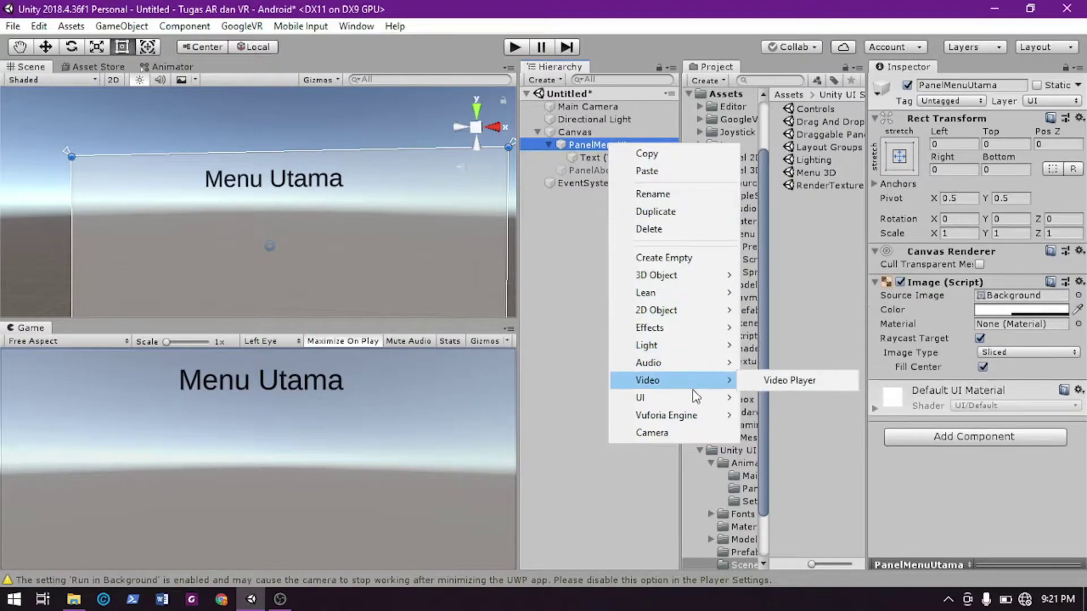
pyautogui.moveTo(712, 398)
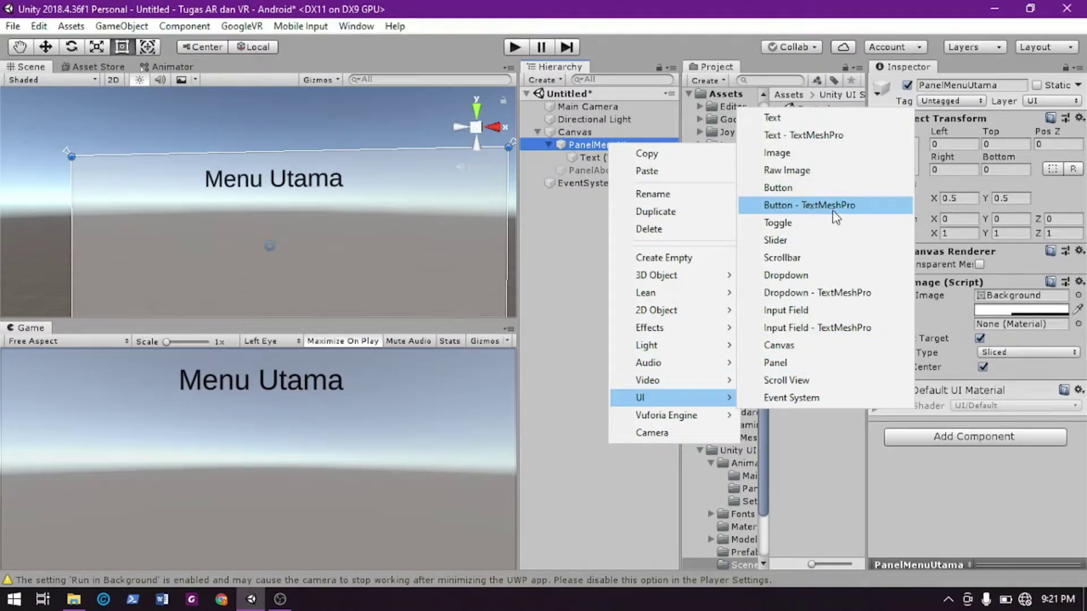
pyautogui.click(830, 206)
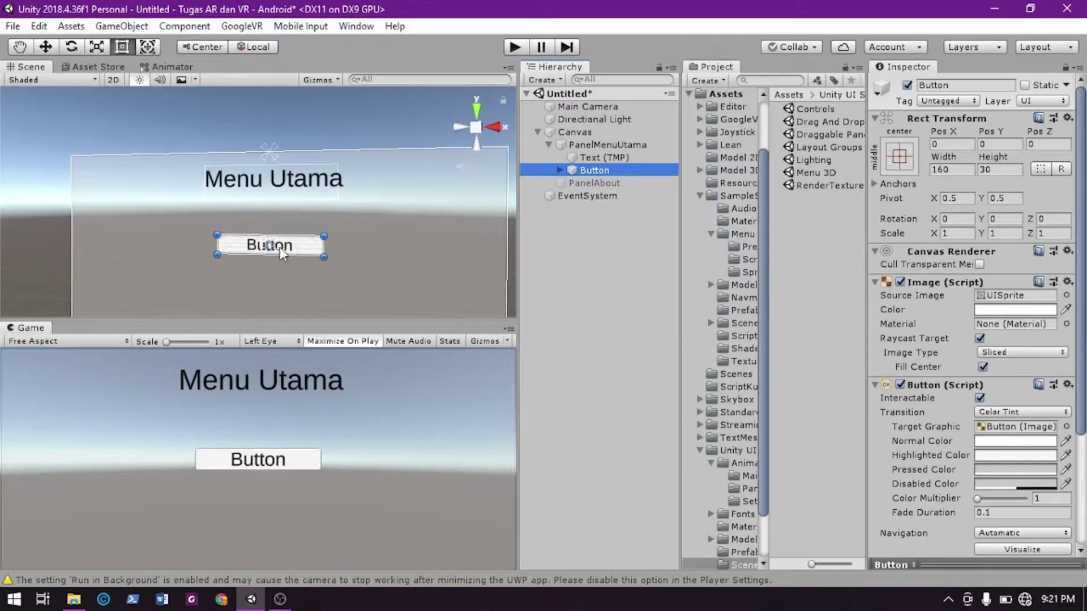
pyautogui.moveTo(297, 247); pyautogui.dragTo(298, 218)
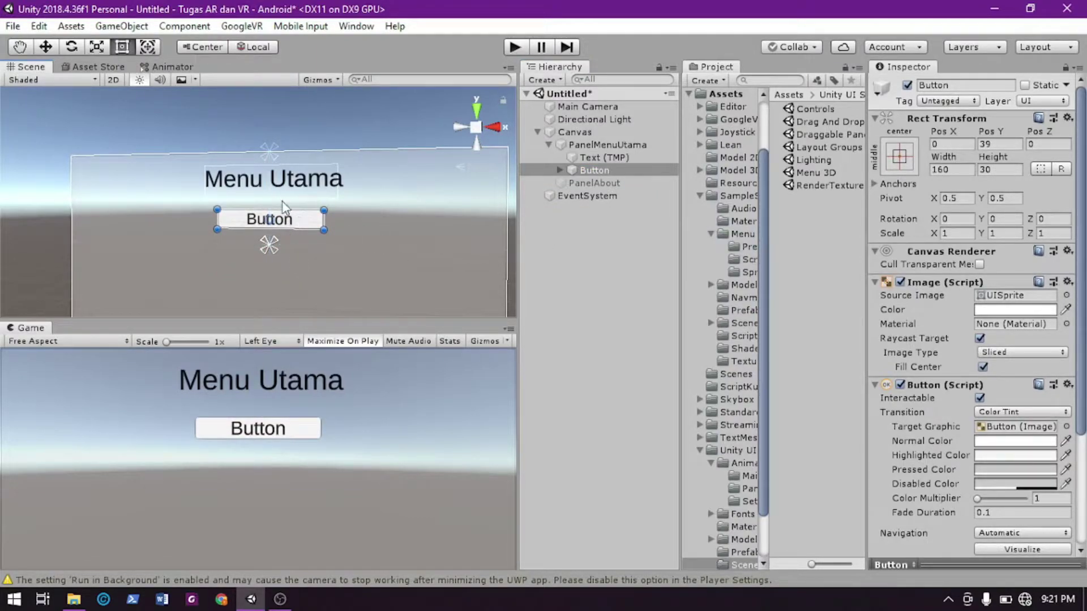
# Replace the button's label text with "Bantuan"
pyautogui.click(560, 170)
pyautogui.click(583, 183)
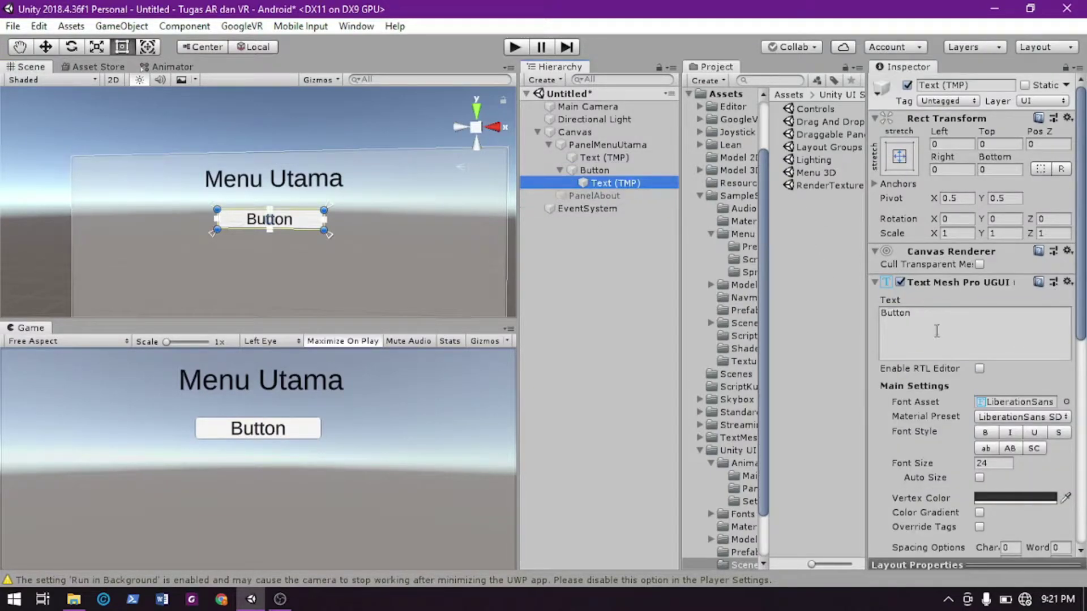
pyautogui.click(937, 332)
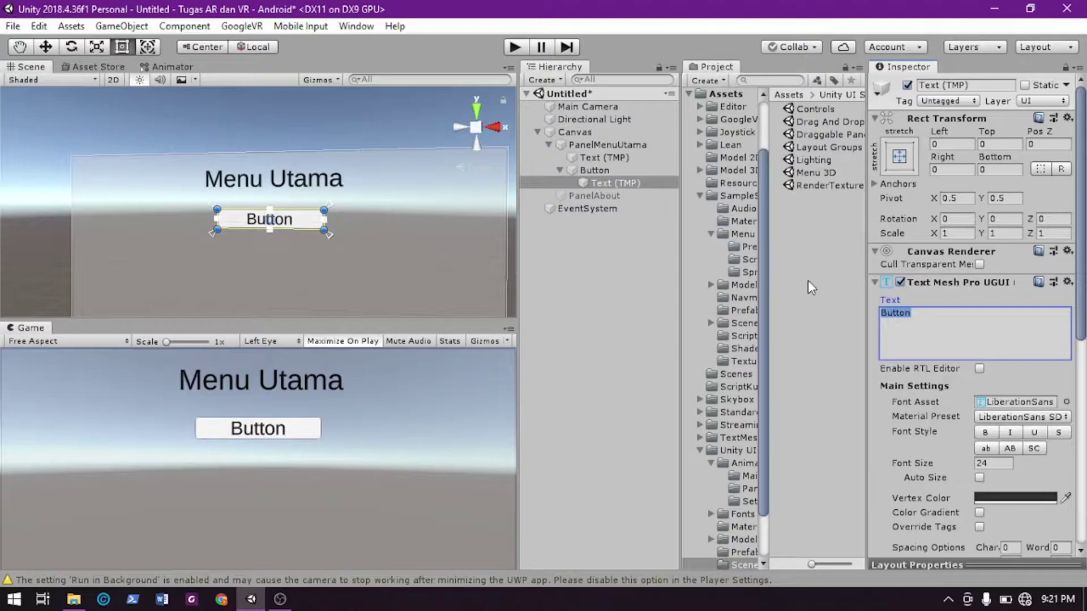
pyautogui.write('Bantuan')
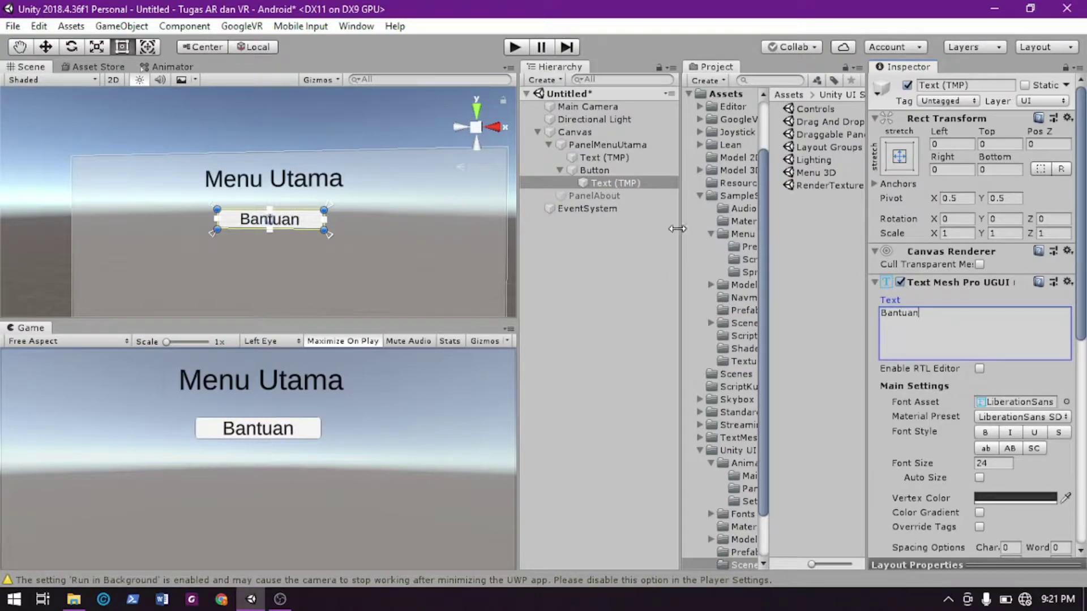
pyautogui.click(628, 195)
pyautogui.click(617, 185)
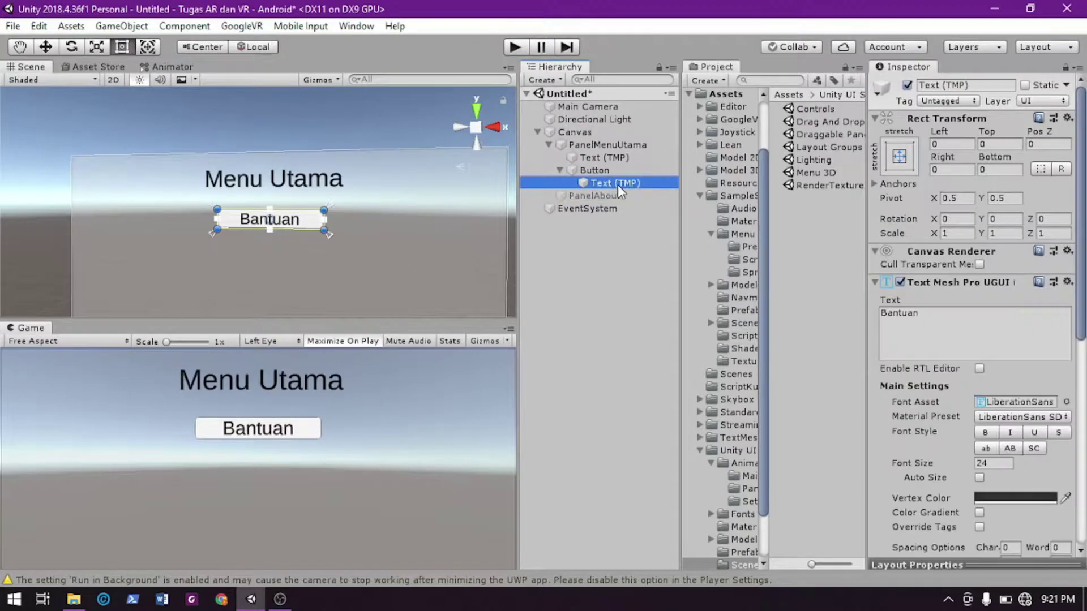
pyautogui.click(558, 170)
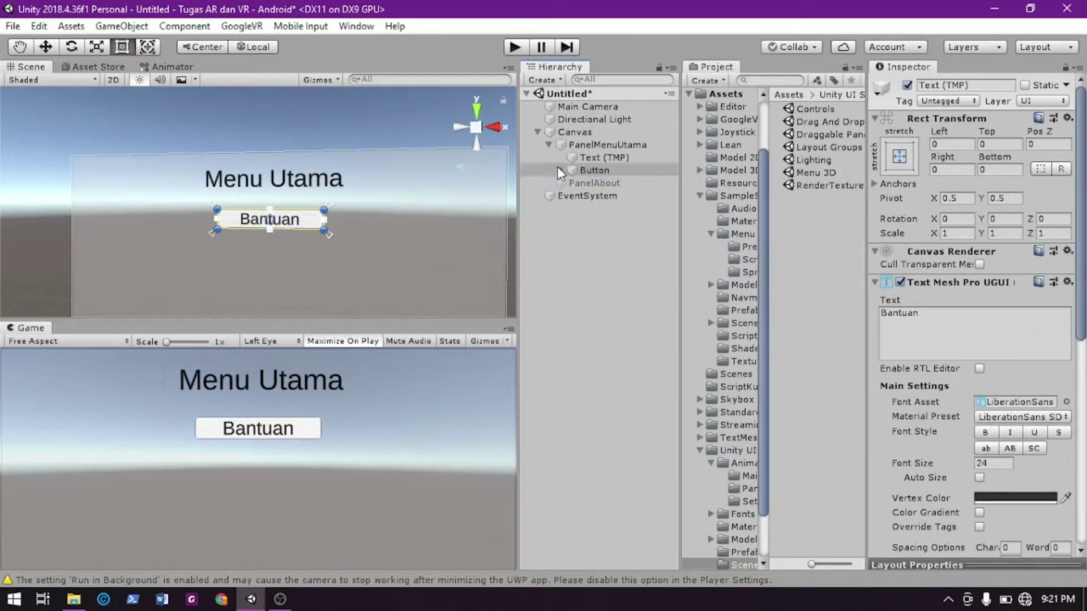
# Rename the inactive PanelAbout as PanelBantuan
pyautogui.click(549, 145)
pyautogui.click(576, 157)
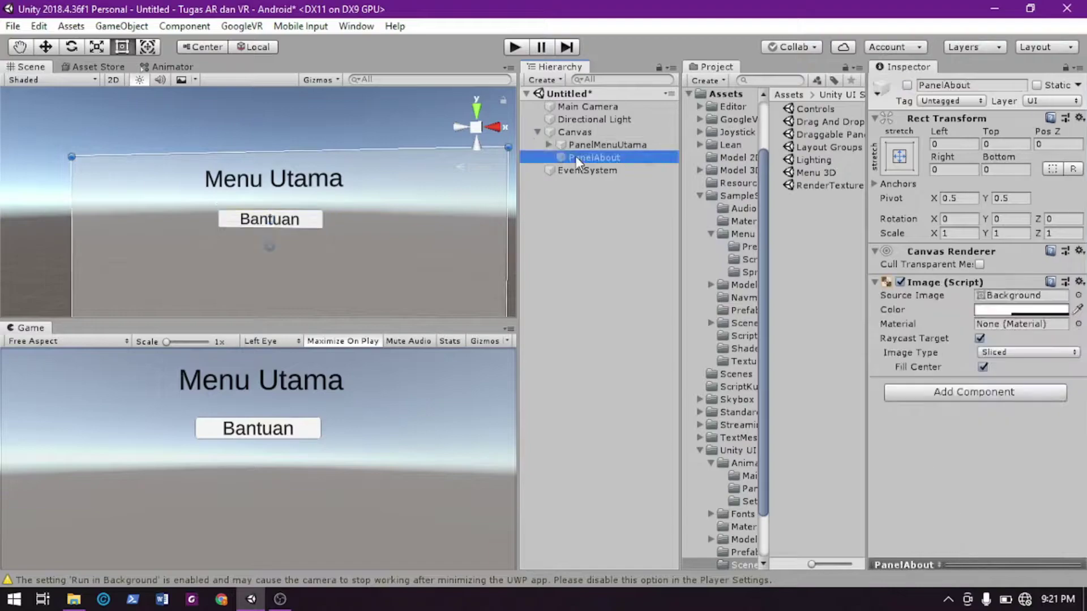
pyautogui.rightClick(575, 155)
pyautogui.click(620, 210)
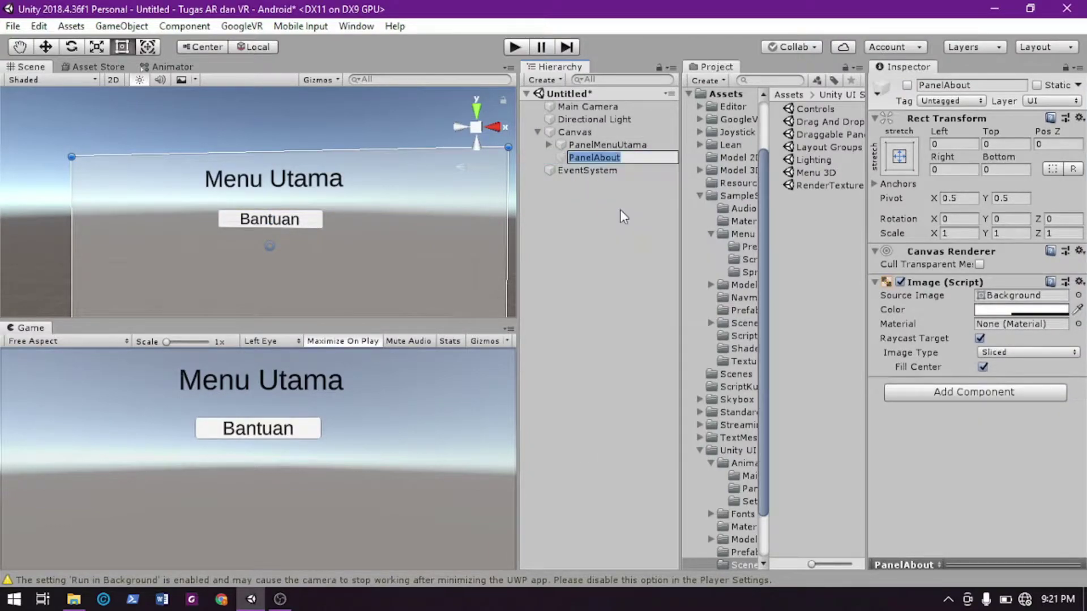
pyautogui.press('BackSpace')
pyautogui.press('BackSpace')
pyautogui.press('BackSpace')
pyautogui.press('BackSpace')
pyautogui.press('BackSpace')
pyautogui.write('Bantuan')
pyautogui.press('Return')
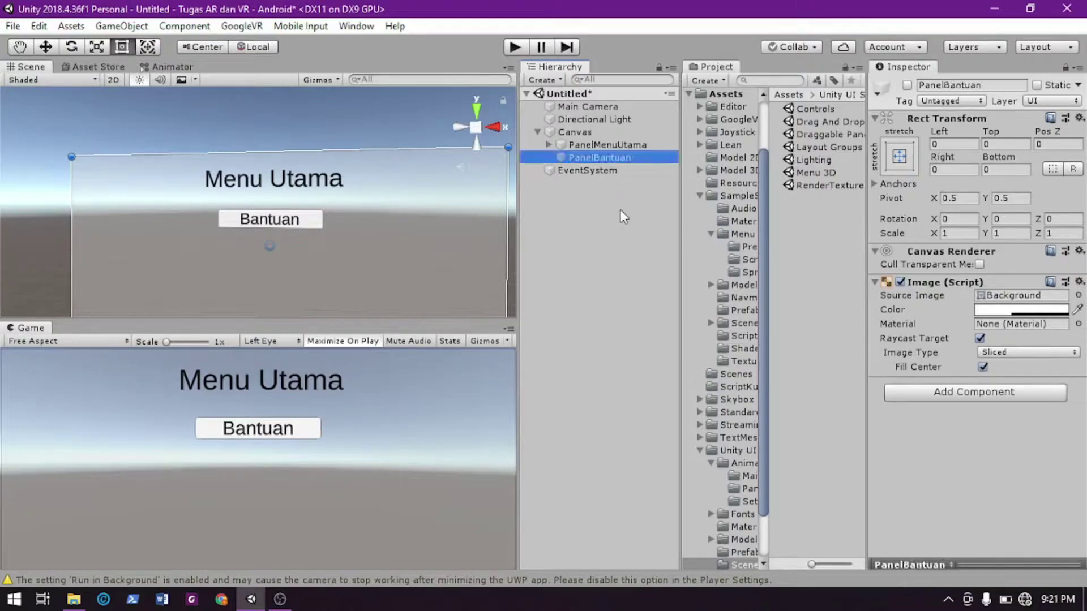
# Add an empty On Click event entry to the Bantuan button in PanelMenuUtama
pyautogui.click(597, 143)
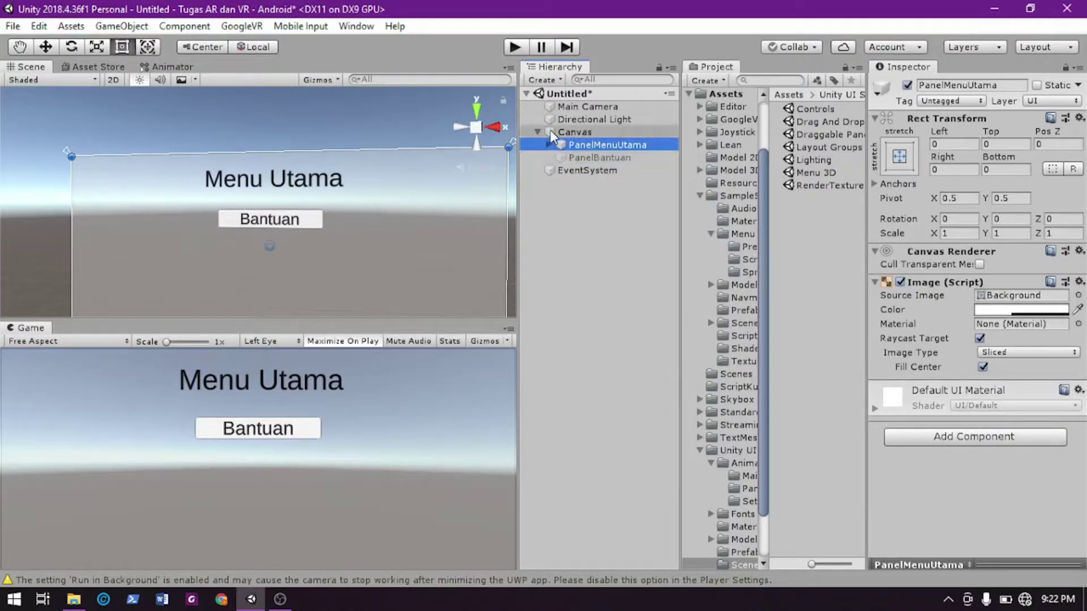
pyautogui.click(307, 224)
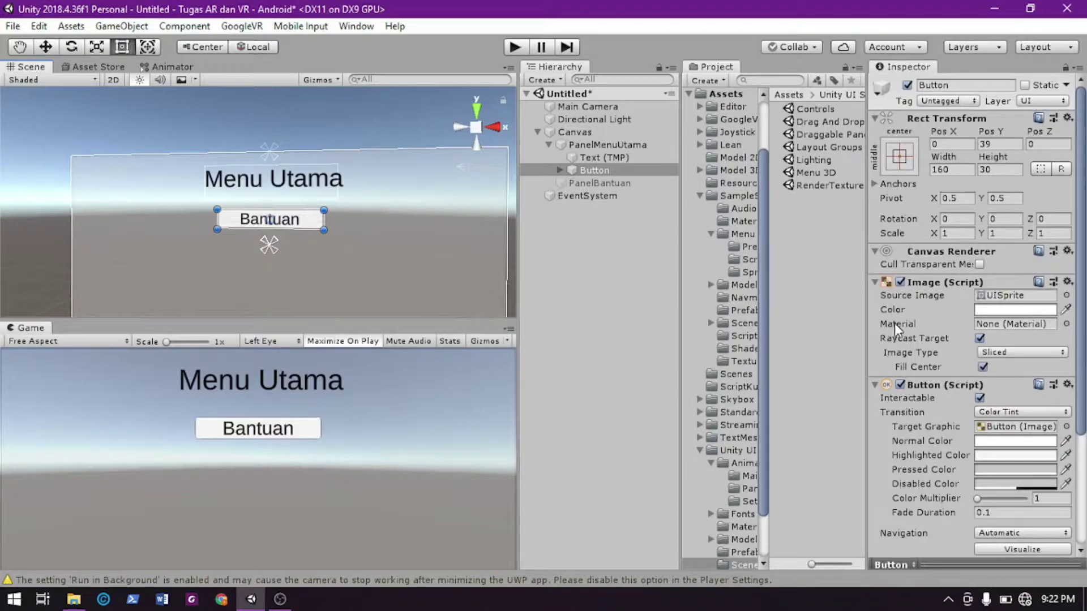
pyautogui.scroll(-5, 895, 324)
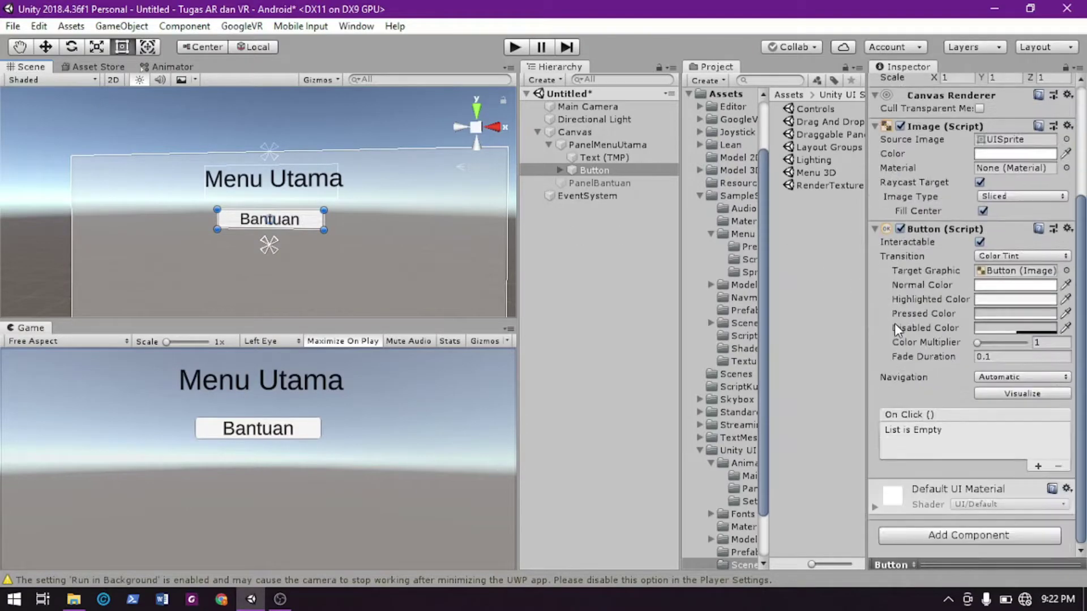
pyautogui.click(1038, 466)
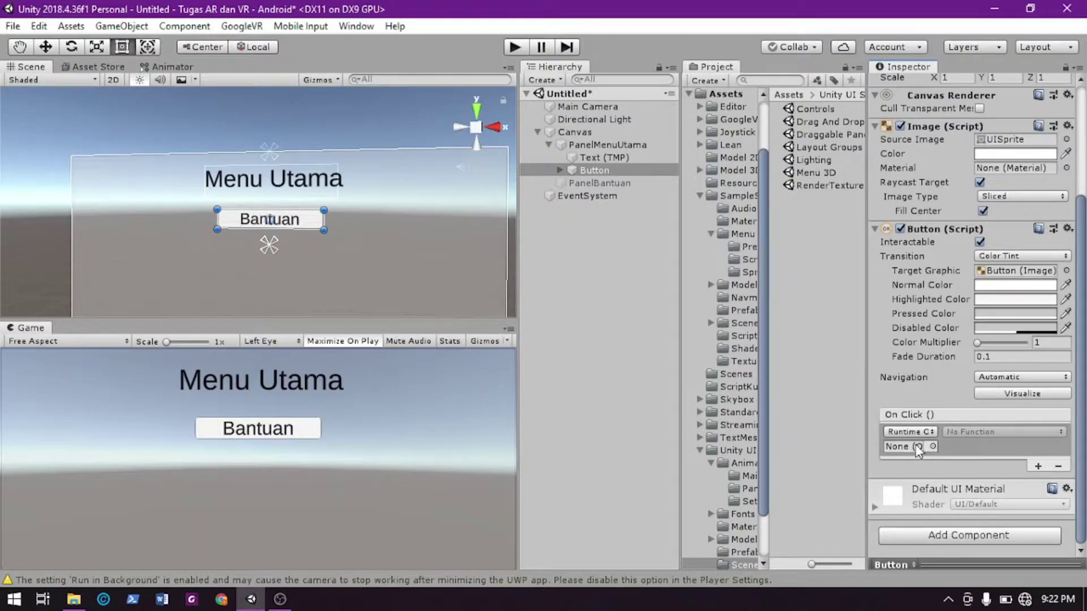
# Try to assign PanelBantuan as the target object of the button's On Click event
pyautogui.moveTo(594, 183); pyautogui.dragTo(880, 399)
pyautogui.moveTo(900, 440); pyautogui.dragTo(910, 443)
pyautogui.click(932, 447)
pyautogui.press('Escape')
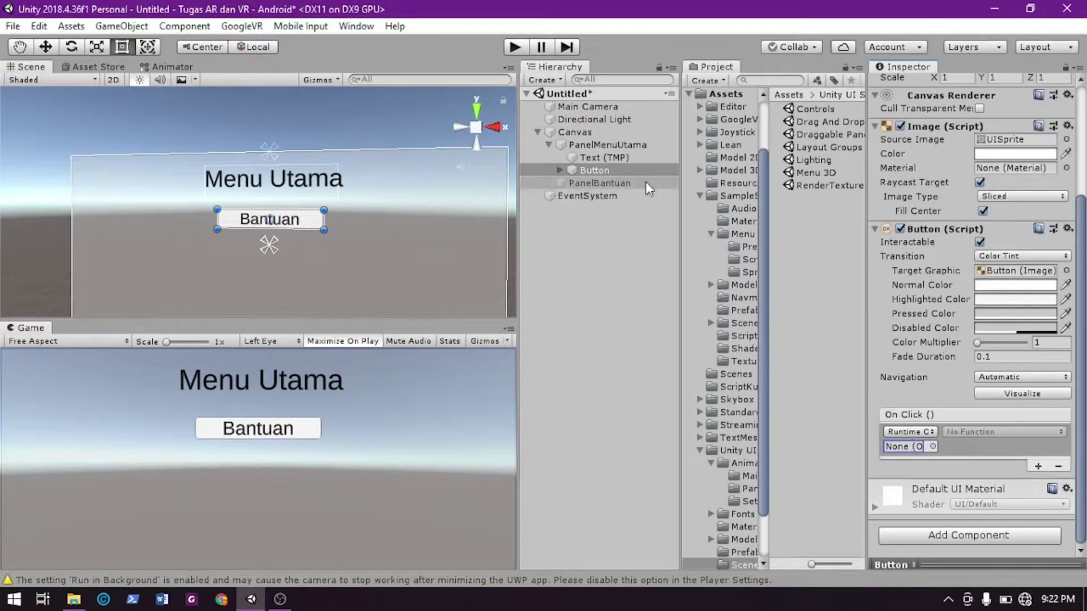
pyautogui.click(604, 183)
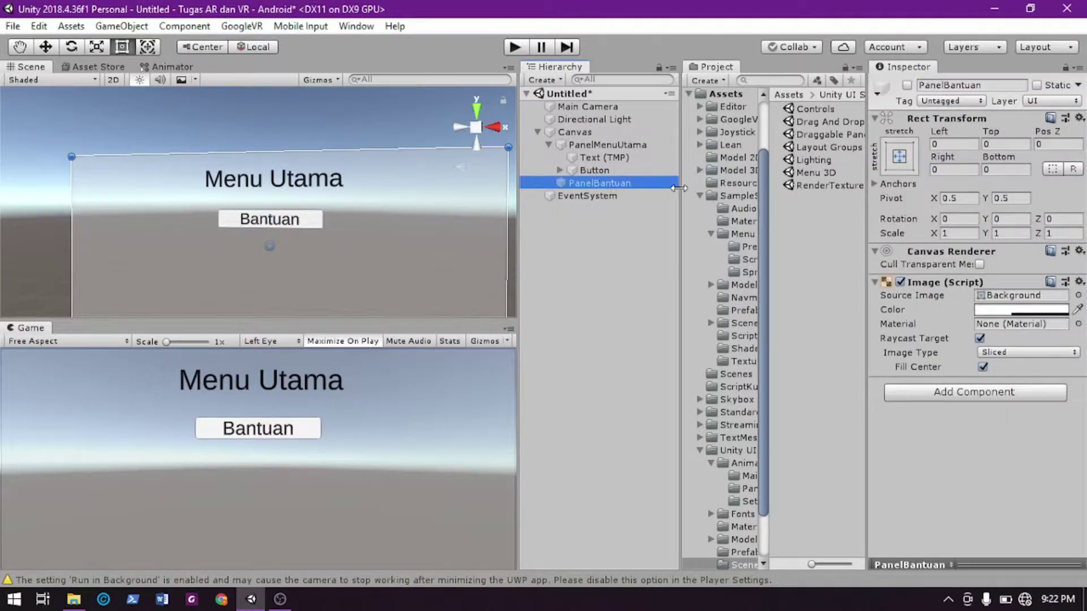
pyautogui.click(650, 171)
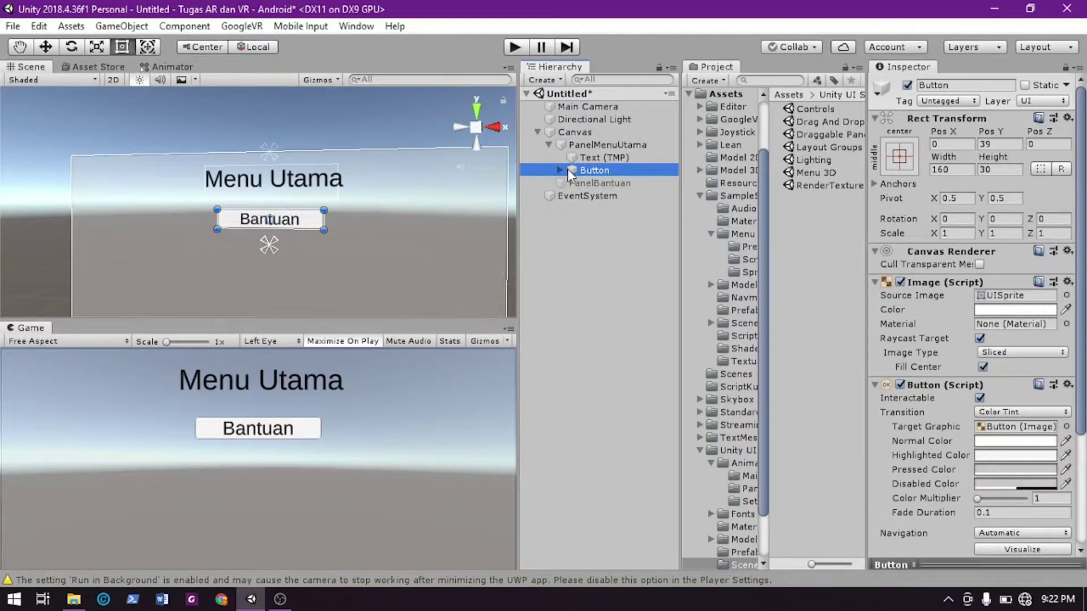
pyautogui.scroll(-5, 919, 494)
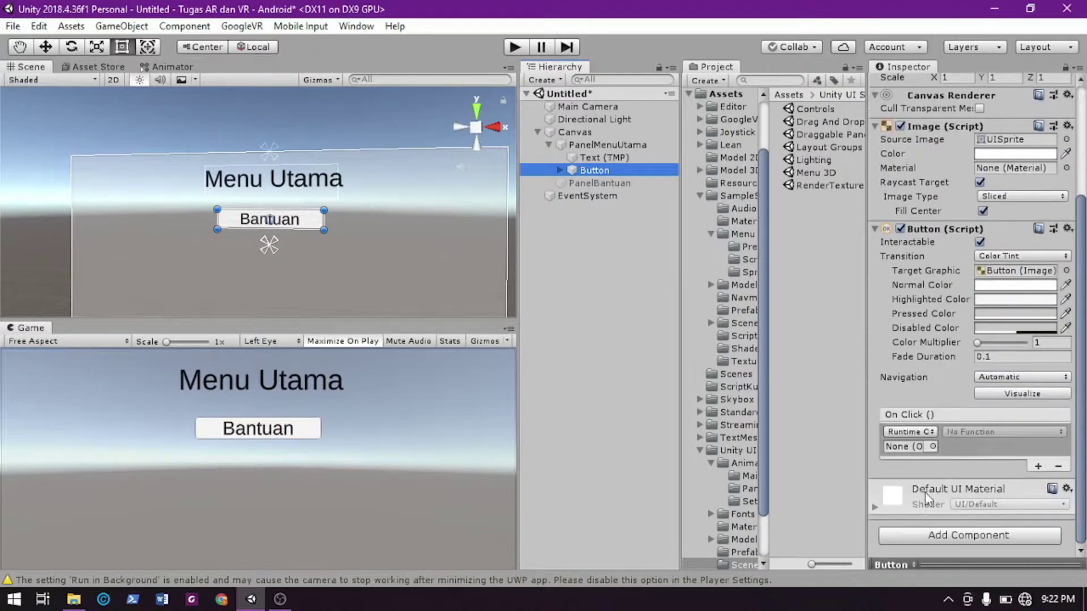
pyautogui.click(926, 437)
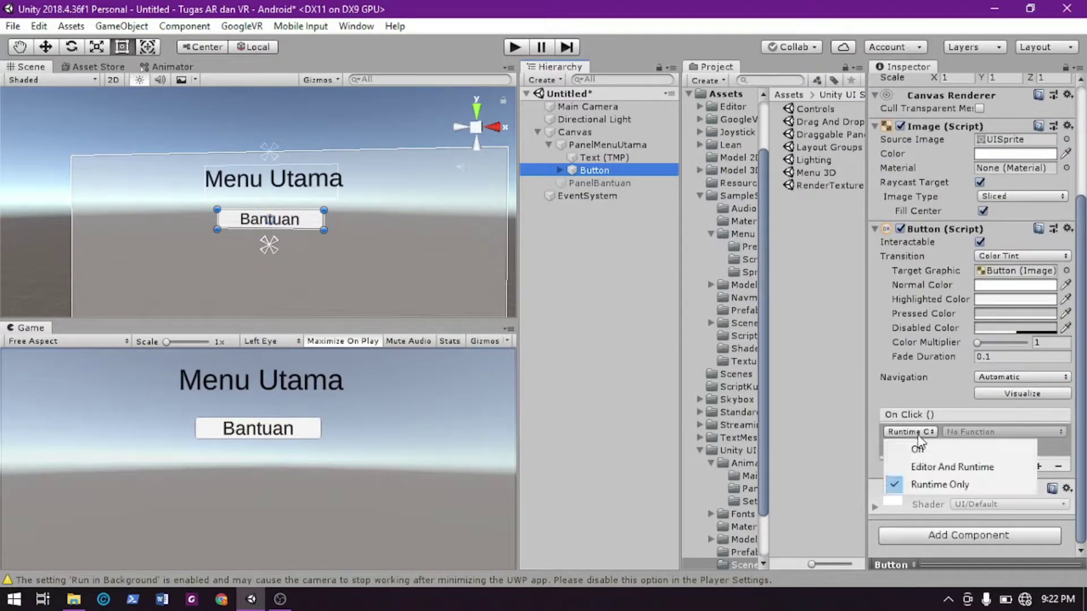
pyautogui.click(935, 439)
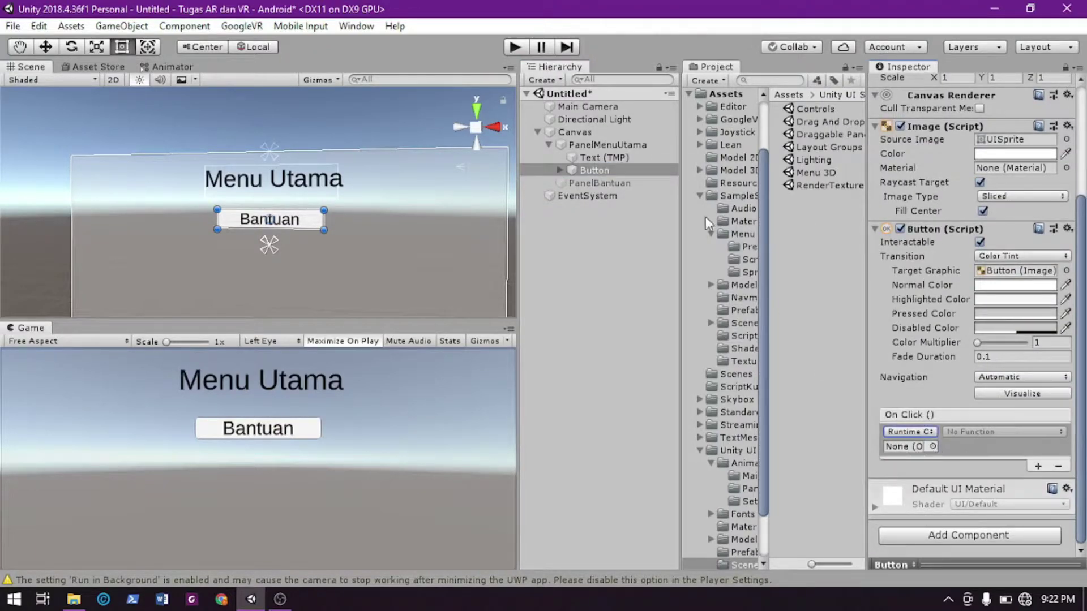
# Assign PanelBantuan as the Bantuan button's On Click target and set the function to GameObject.SetActive (bool)
pyautogui.moveTo(602, 183); pyautogui.dragTo(908, 447)
pyautogui.click(985, 434)
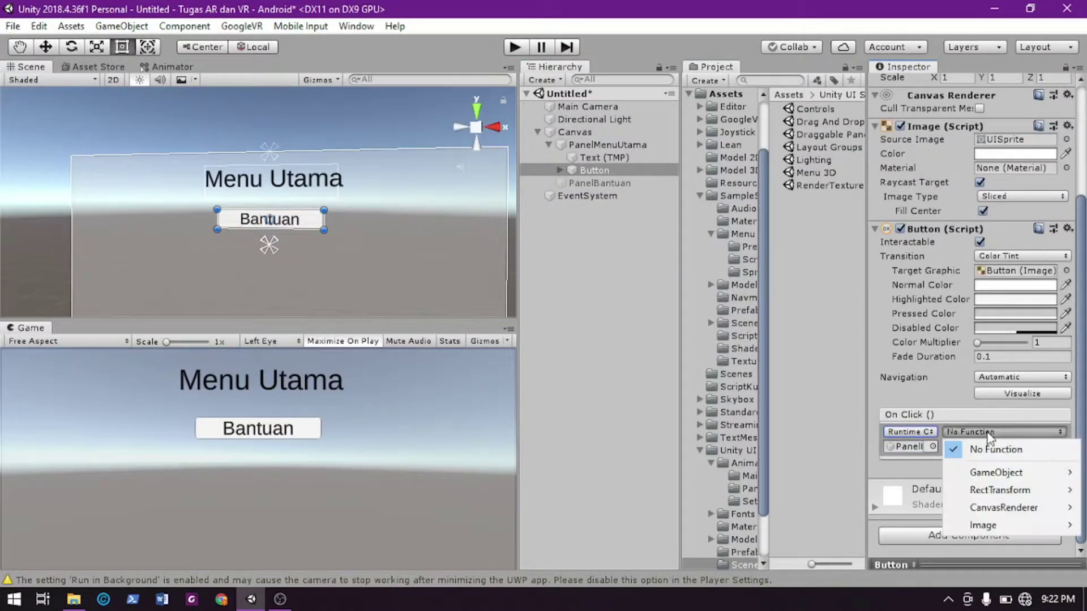
pyautogui.moveTo(1016, 467)
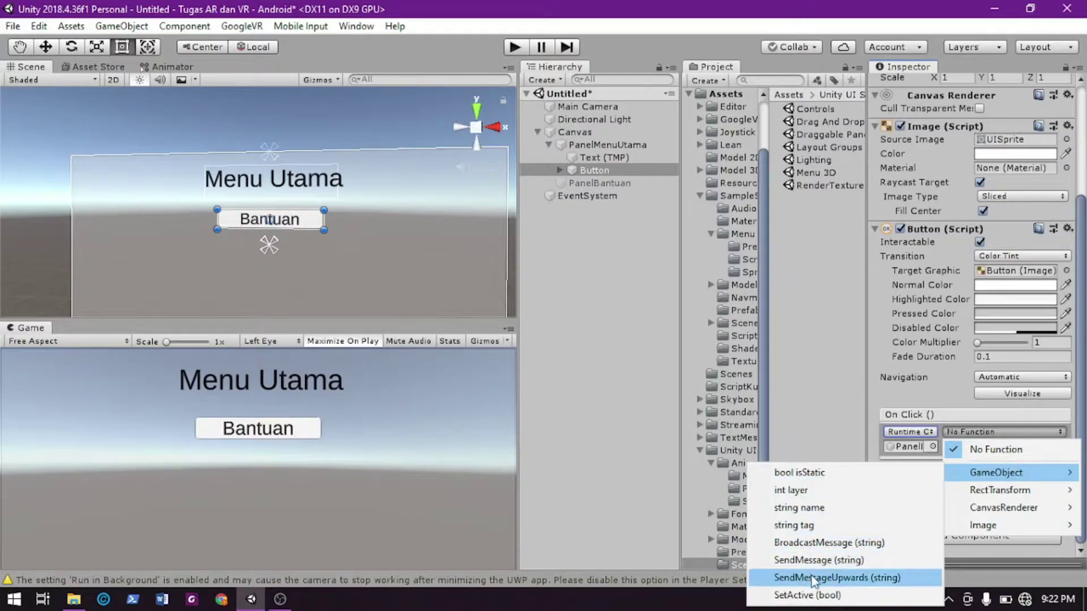
pyautogui.click(837, 593)
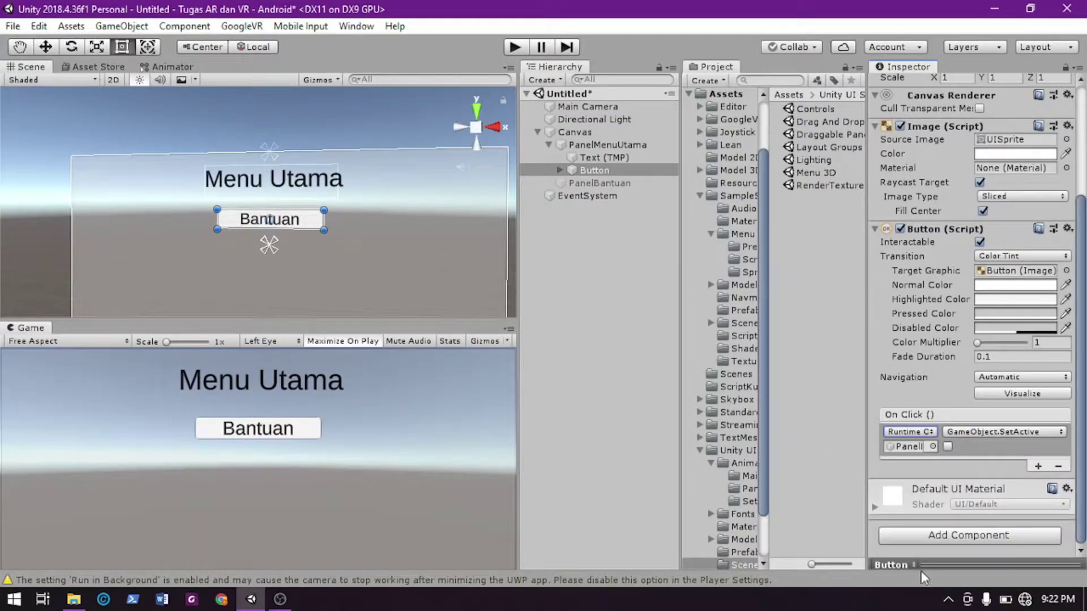
# Enable the SetActive value of the Bantuan button's On Click event and check that it targets PanelBantuan
pyautogui.click(947, 446)
pyautogui.click(906, 447)
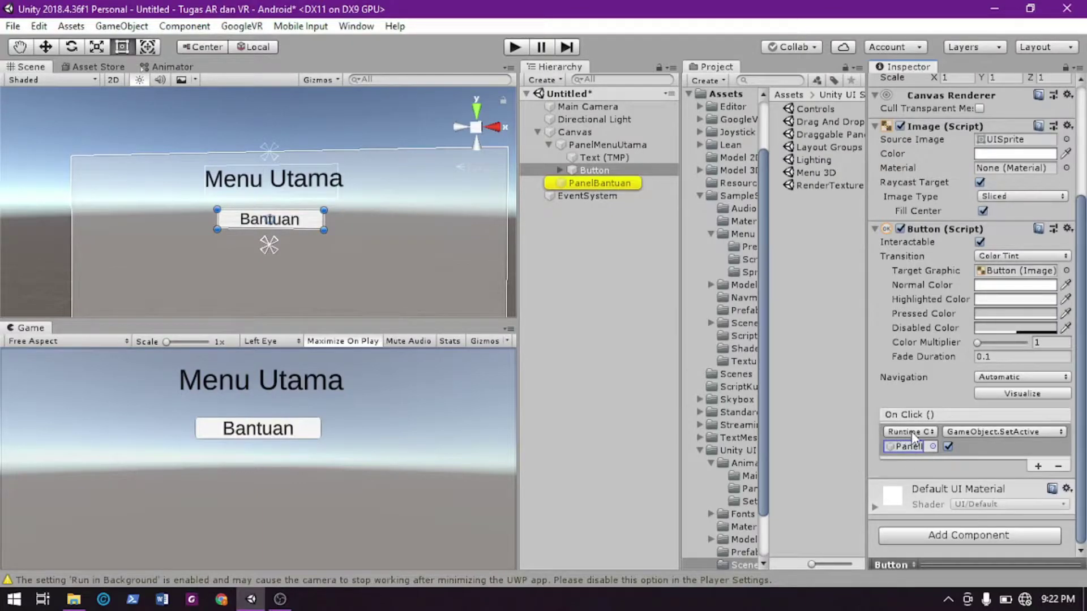
pyautogui.click(911, 446)
# Run the scene, test the Bantuan button, and stop play mode
pyautogui.click(510, 49)
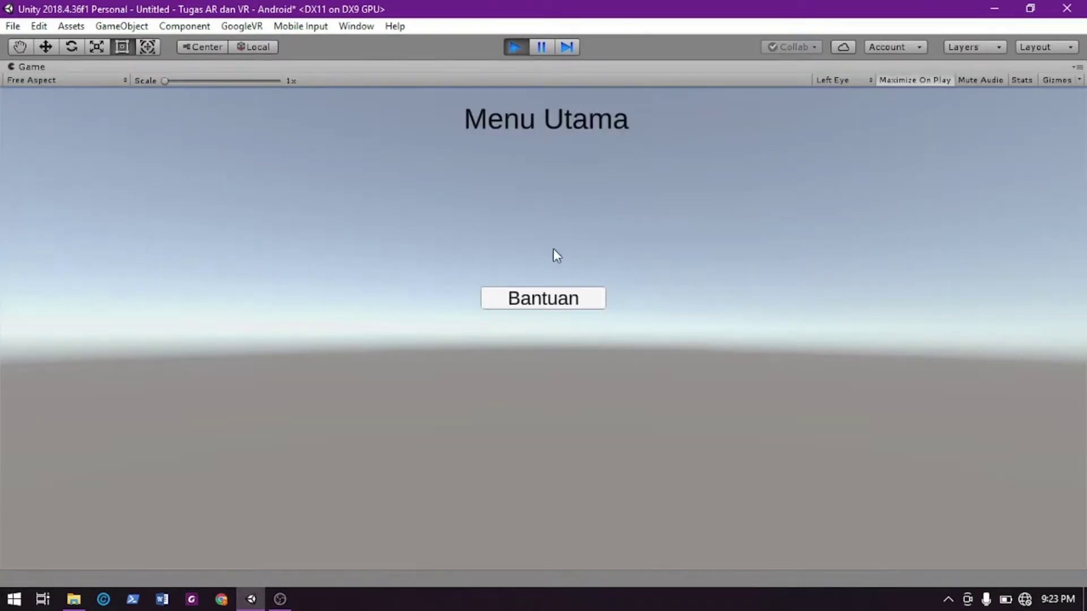
pyautogui.click(572, 296)
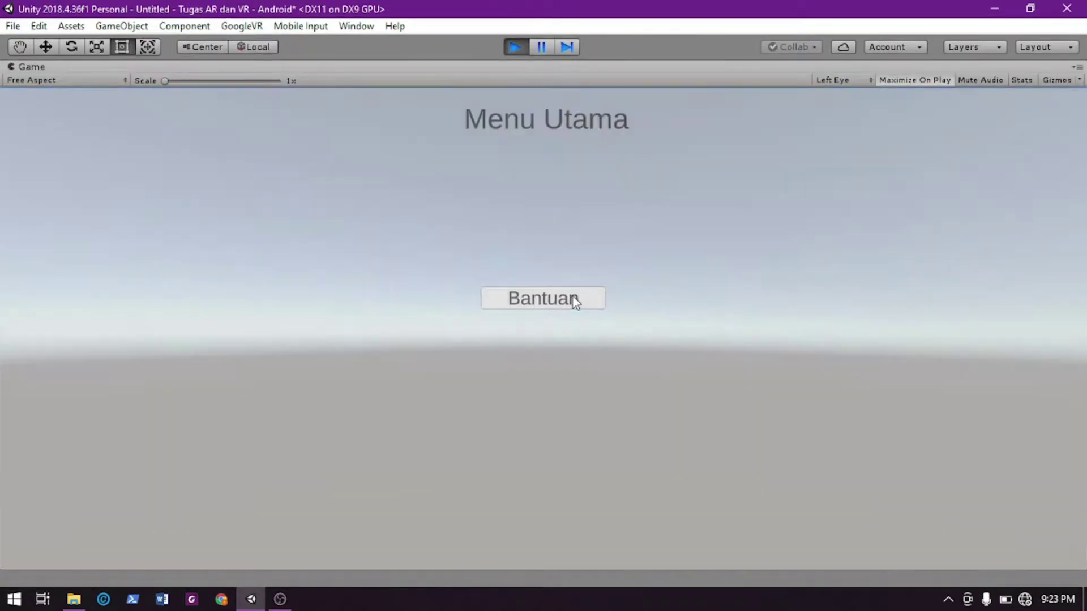
pyautogui.click(515, 49)
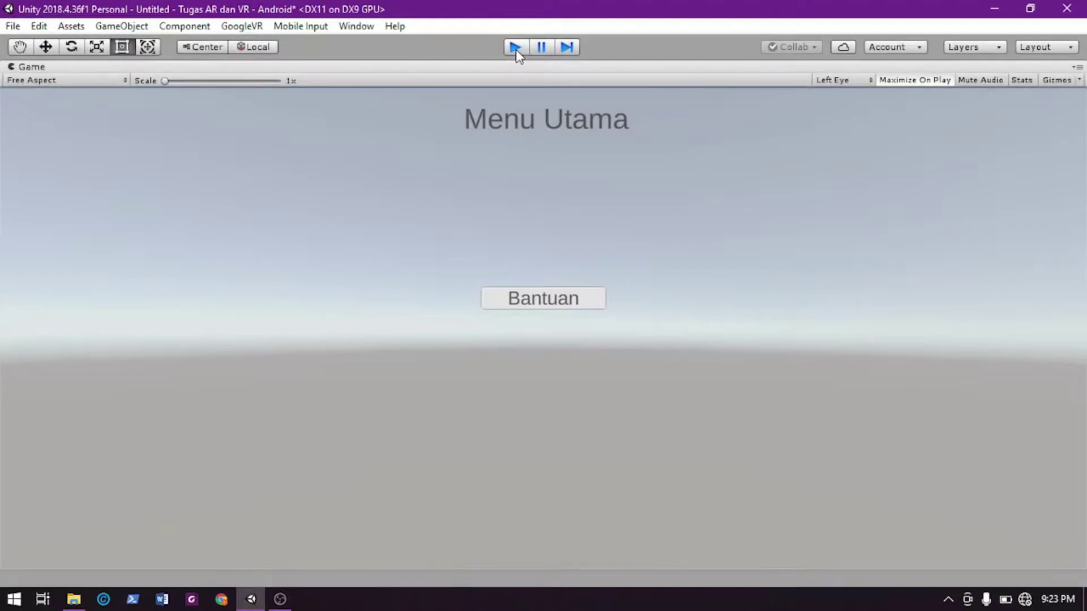
# Add a TextMeshPro text object as a child of PanelBantuan
pyautogui.click(574, 165)
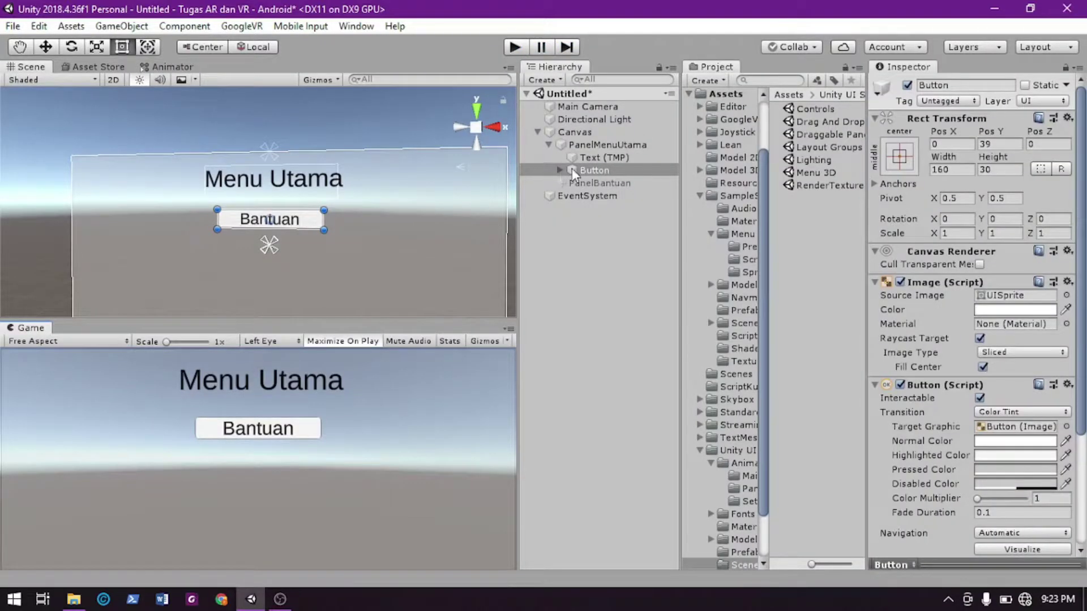
pyautogui.click(580, 185)
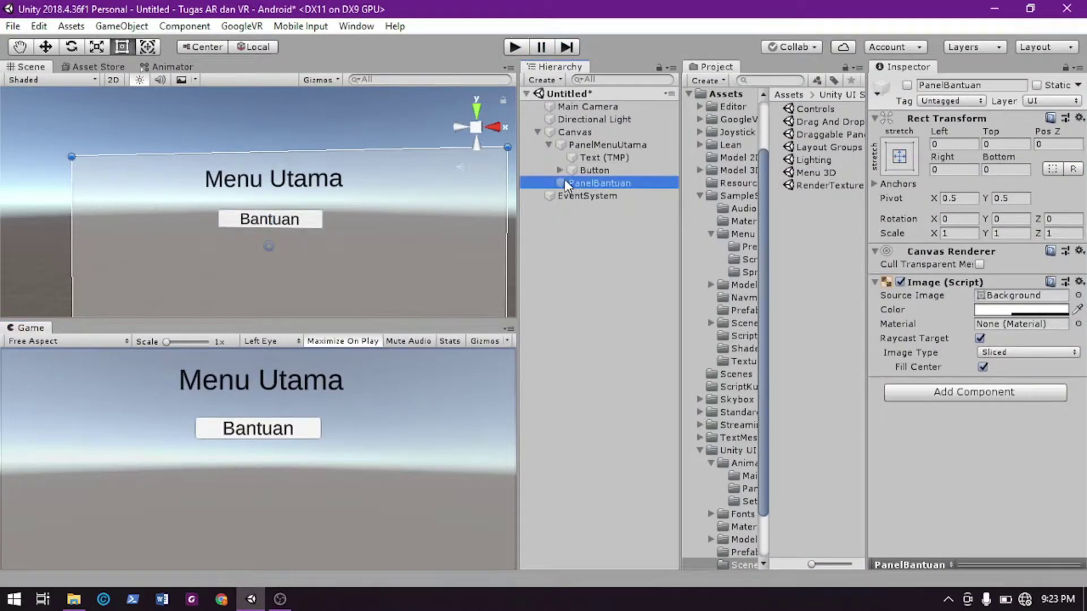
pyautogui.rightClick(572, 179)
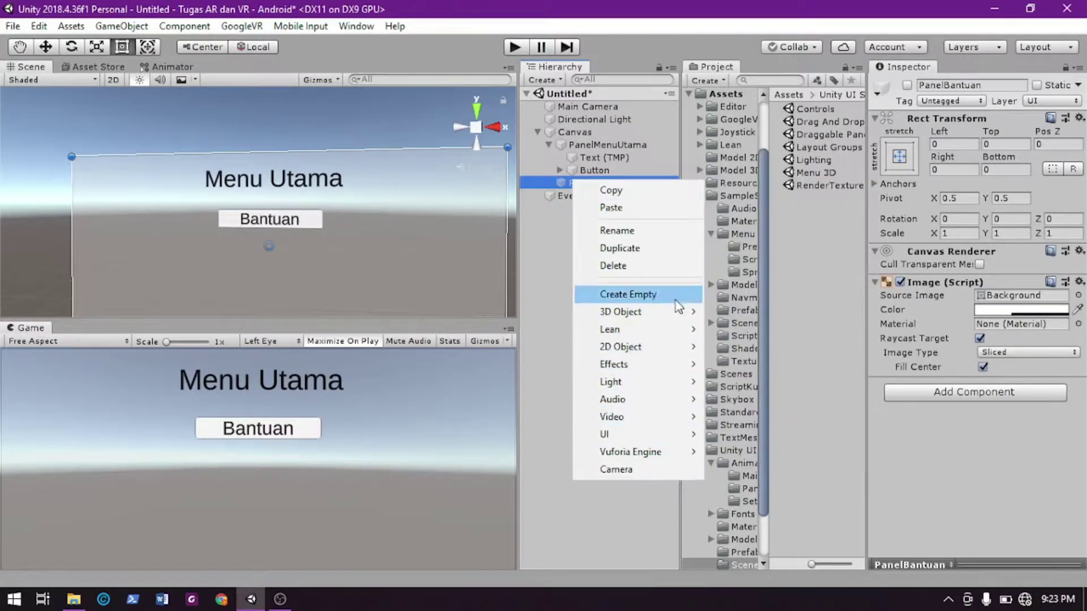
pyautogui.moveTo(663, 436)
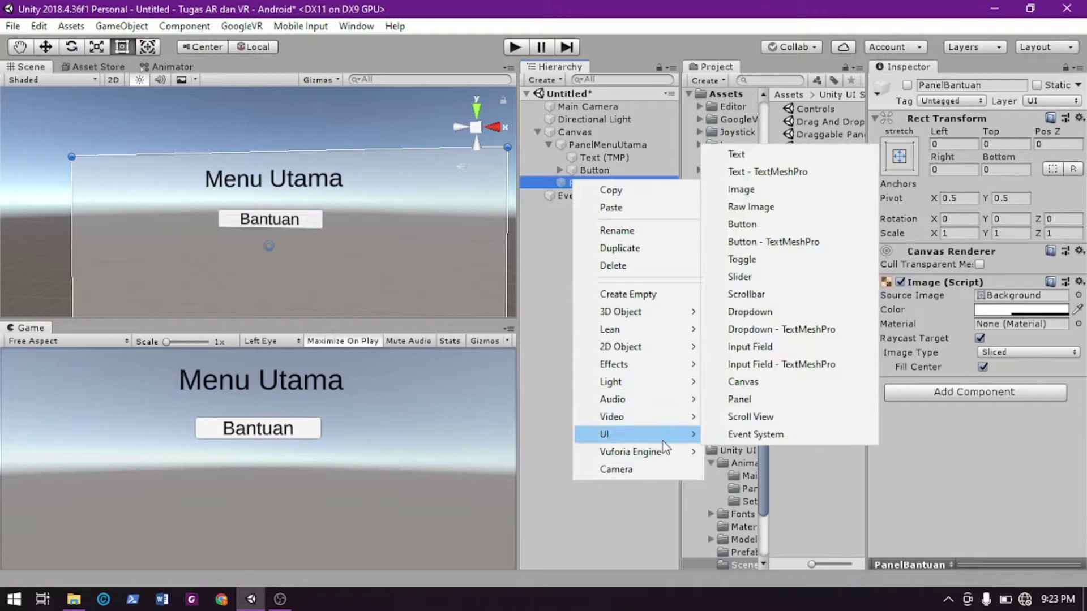
pyautogui.click(784, 171)
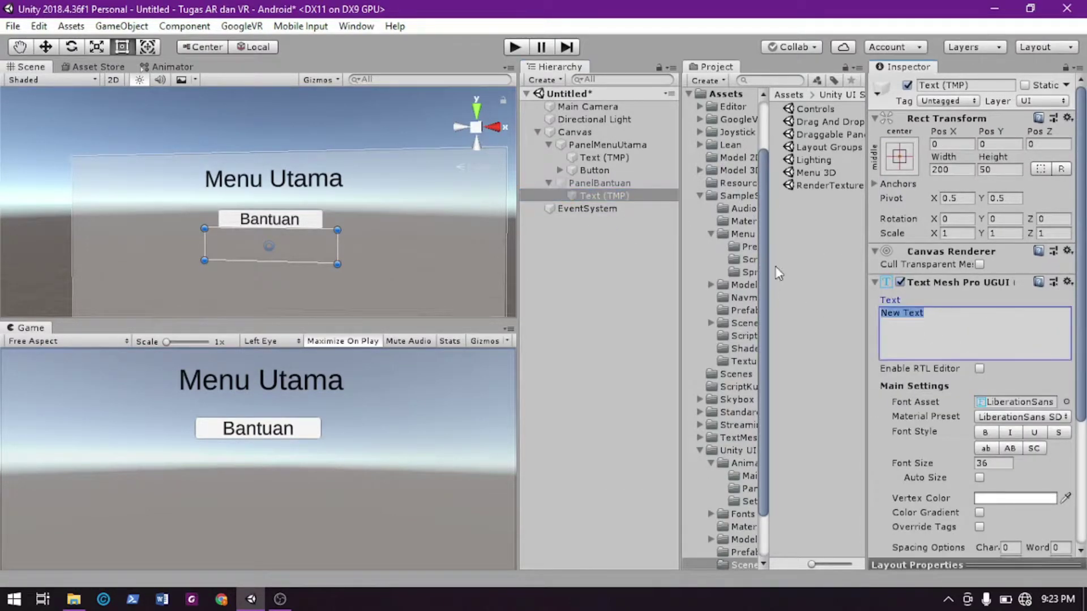
# Set the new PanelBantuan text to "Menu Bantuan", widen it to about 247, and move it up to Pos Y 98
pyautogui.write('Ba')
pyautogui.press('BackSpace')
pyautogui.press('BackSpace')
pyautogui.press('BackSpace')
pyautogui.write('Menu Bantuan')
pyautogui.moveTo(337, 247); pyautogui.dragTo(309, 189)
pyautogui.click(549, 182)
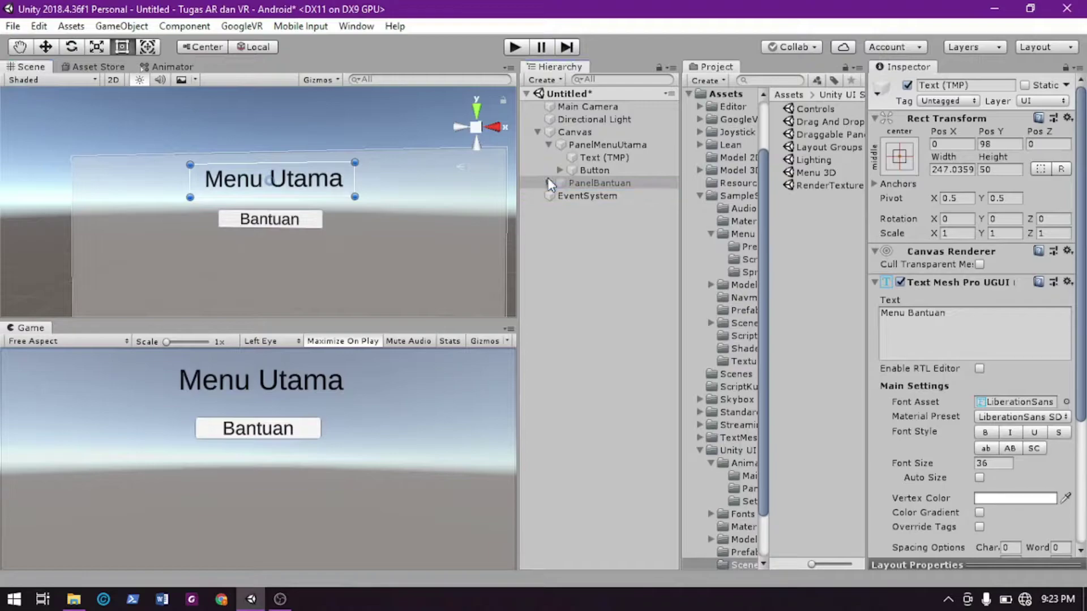
# Add a second On Click event entry to the Bantuan button with PanelMenuUtama as its target object
pyautogui.click(582, 183)
pyautogui.click(594, 169)
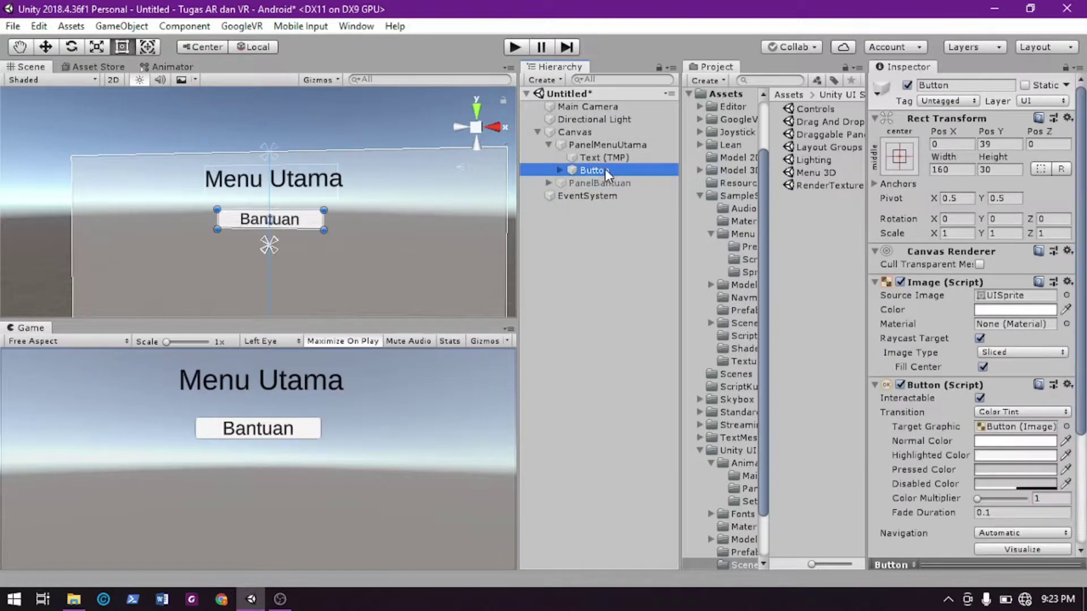
pyautogui.scroll(-5, 994, 455)
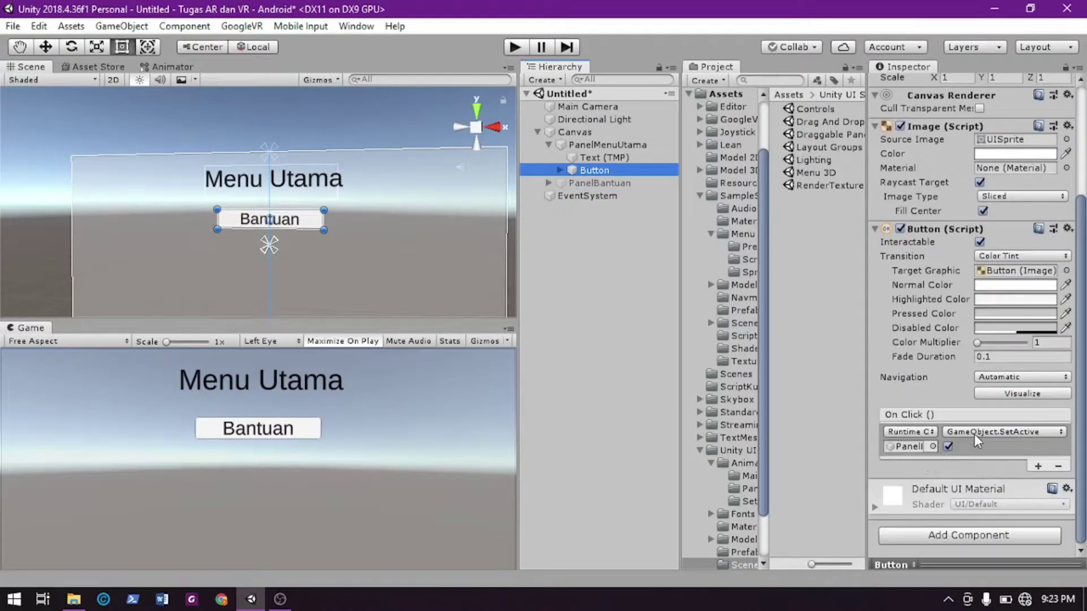
pyautogui.click(910, 446)
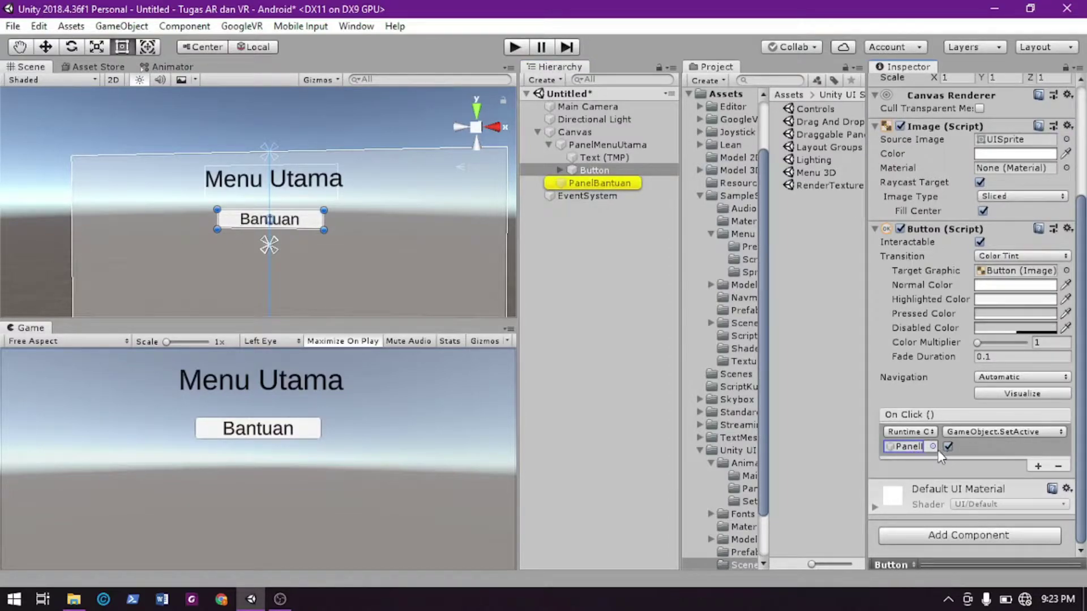
pyautogui.click(1037, 465)
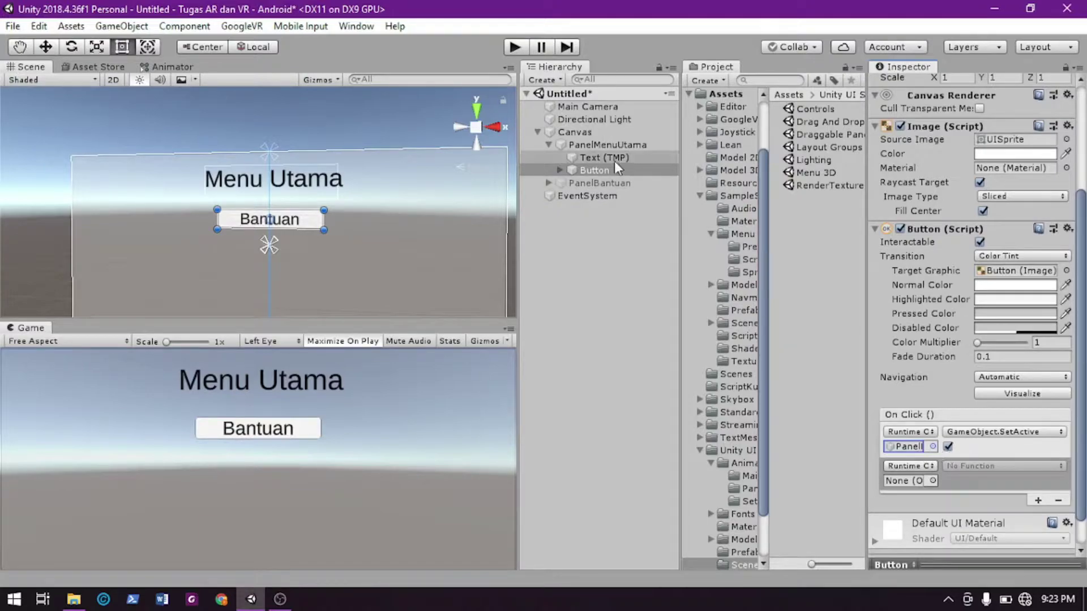
pyautogui.moveTo(602, 145); pyautogui.dragTo(908, 482)
# Set the second On Click entry's function to GameObject.SetActive (bool) with its value unchecked
pyautogui.click(987, 468)
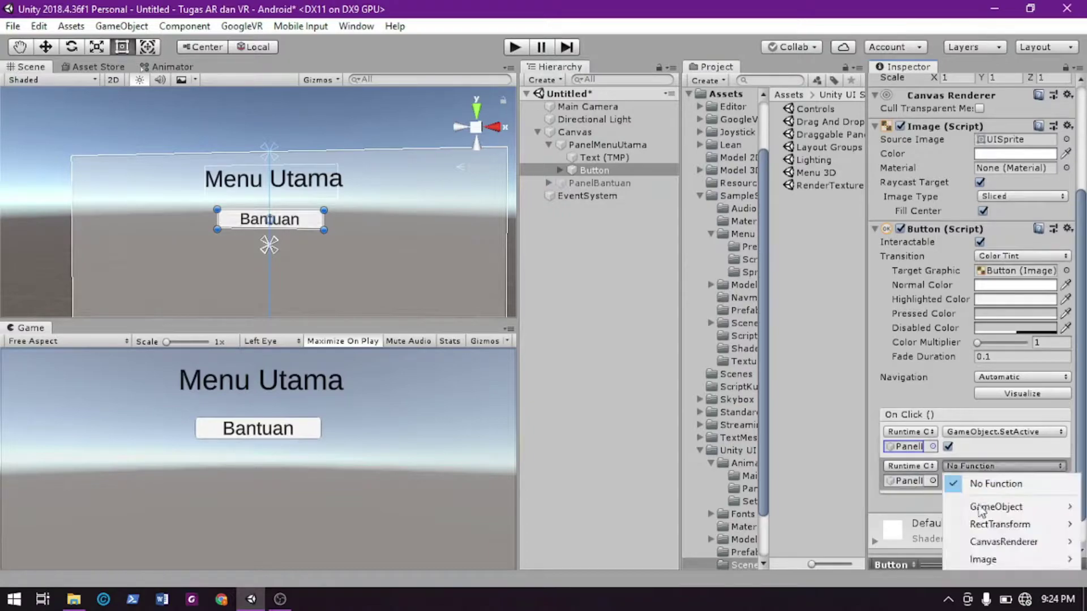
pyautogui.moveTo(1003, 544)
pyautogui.moveTo(996, 508)
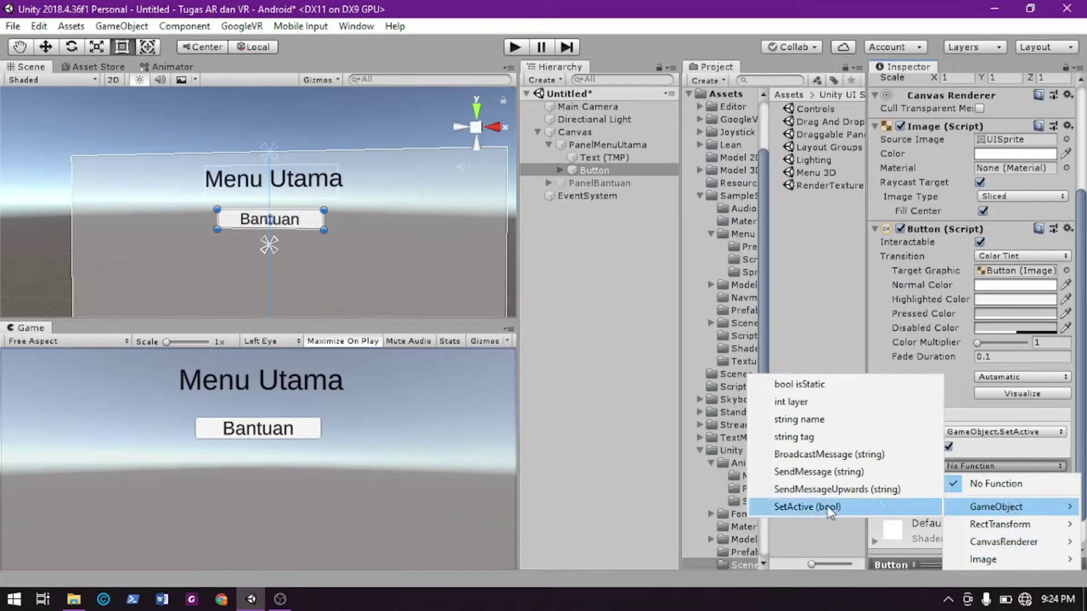
pyautogui.click(809, 572)
pyautogui.click(948, 480)
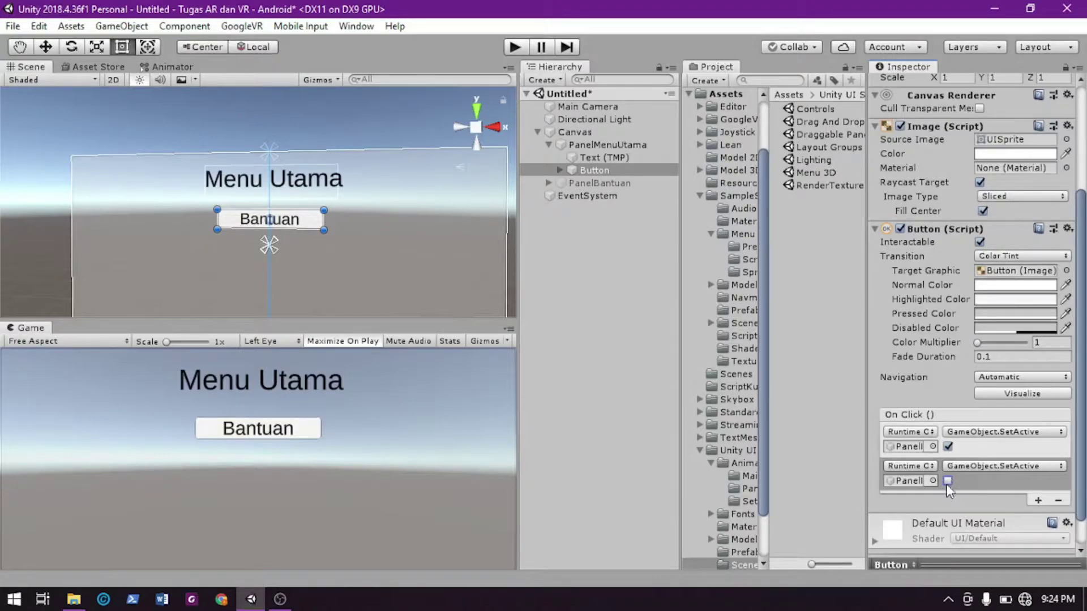
# Run the scene, test switching from Menu Utama to Menu Bantuan with the Bantuan button, and stop play mode
pyautogui.click(522, 49)
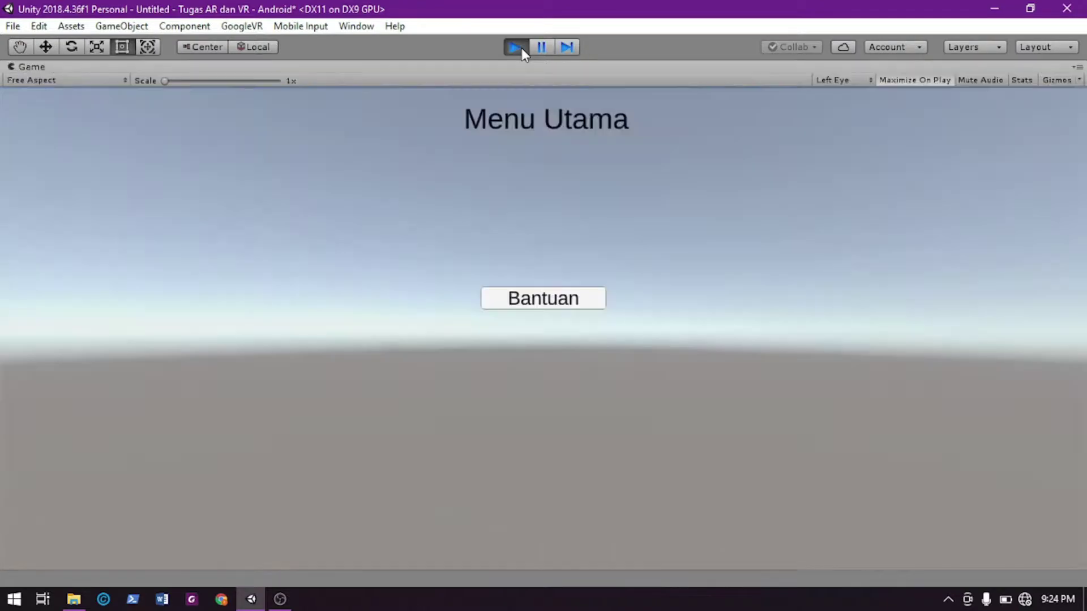
pyautogui.click(573, 297)
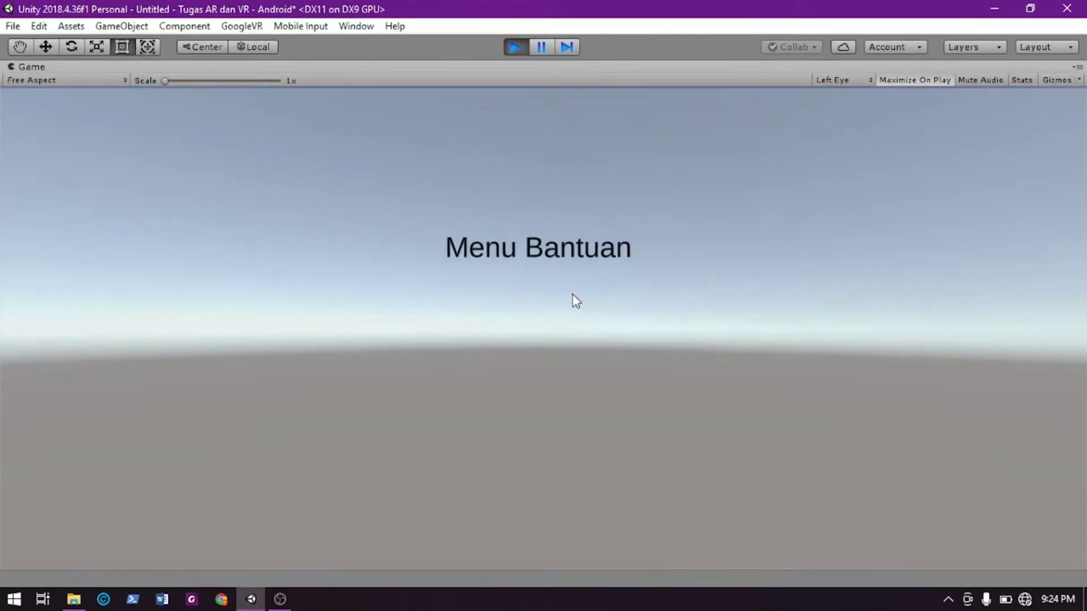
pyautogui.click(513, 49)
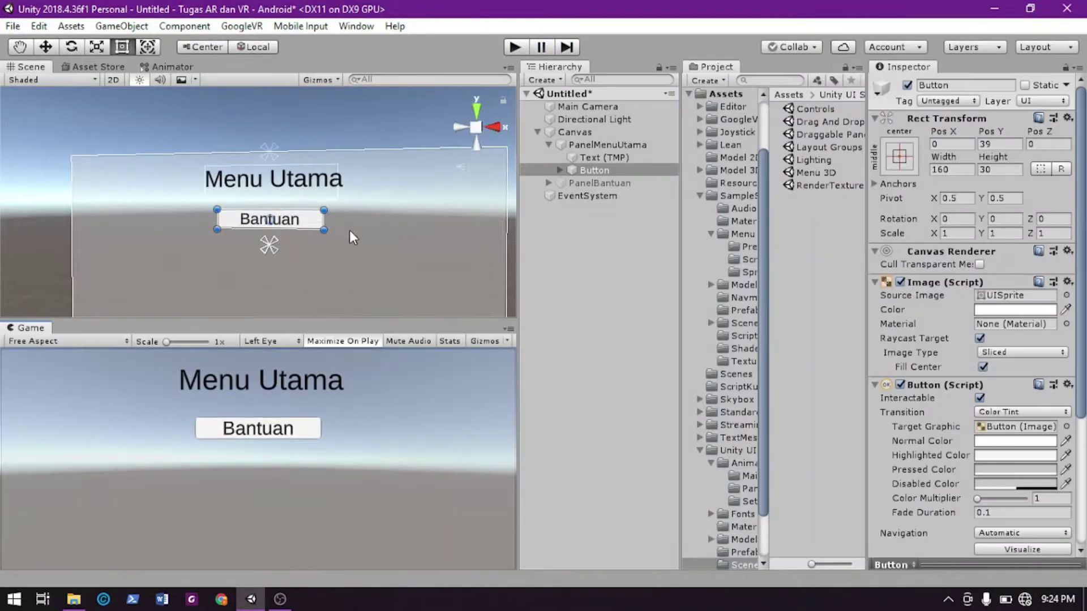
# Anchor the "Menu Bantuan" text in PanelBantuan to the top center preset
pyautogui.click(587, 183)
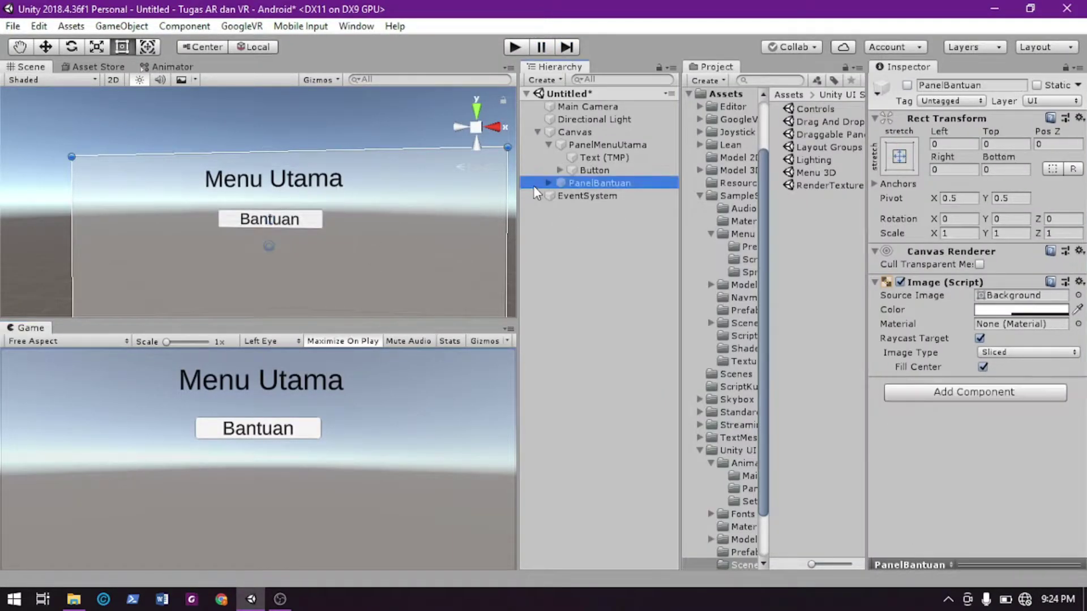
pyautogui.click(548, 183)
pyautogui.click(599, 196)
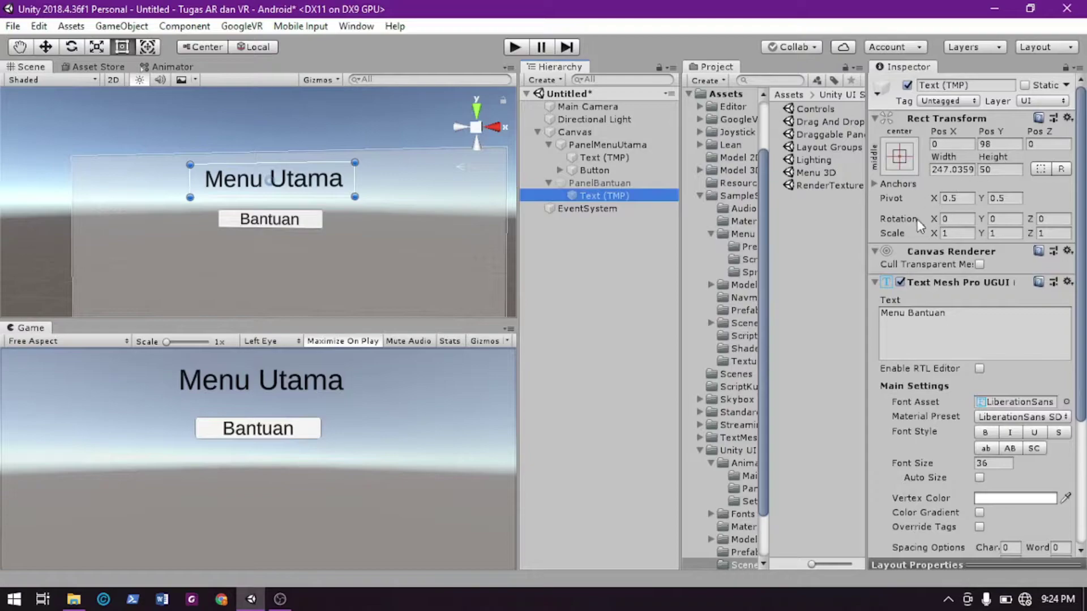
pyautogui.click(899, 154)
pyautogui.click(987, 281)
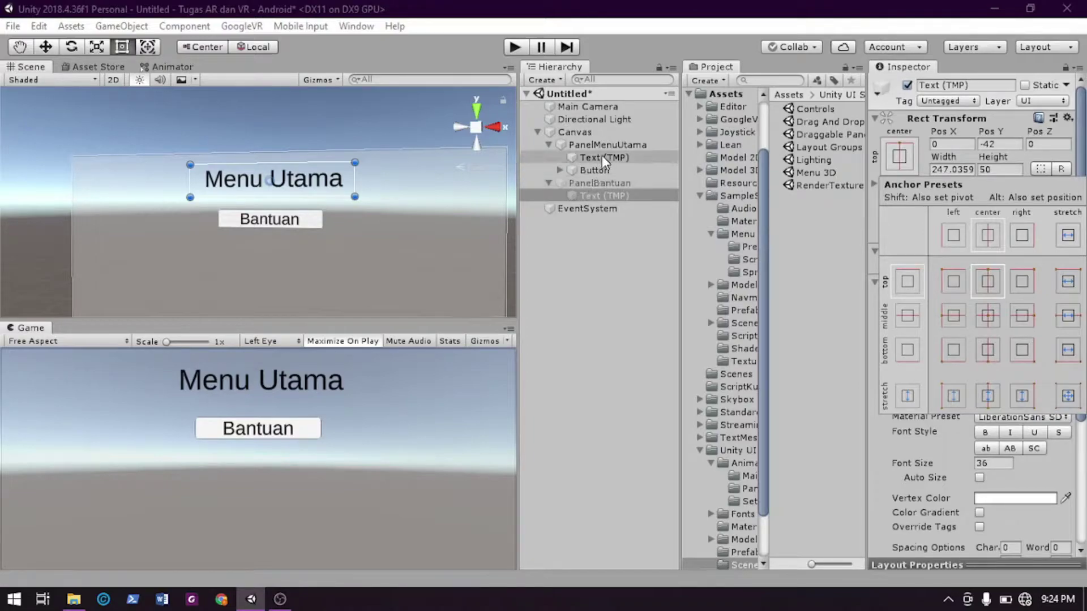
pyautogui.click(616, 143)
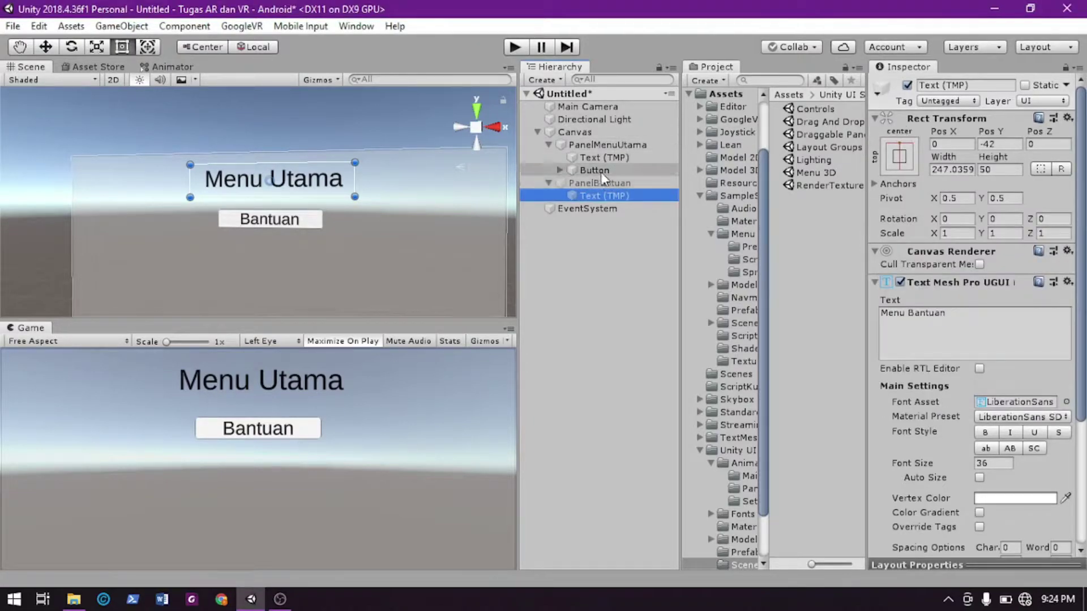
# Deactivate PanelMenuUtama and activate PanelBantuan in the scene
pyautogui.click(610, 144)
pyautogui.click(908, 85)
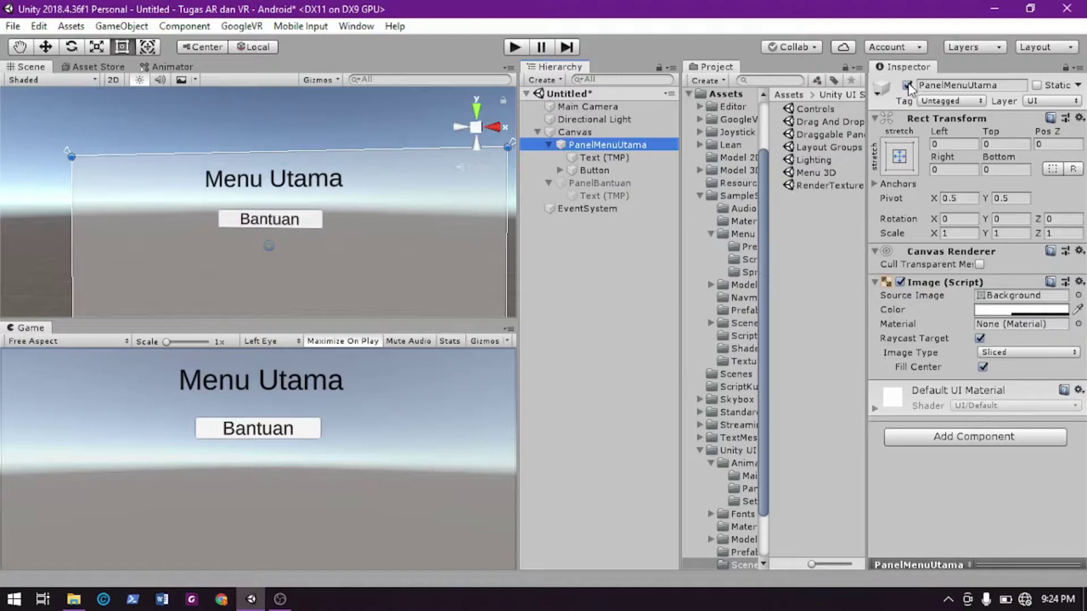
pyautogui.click(616, 183)
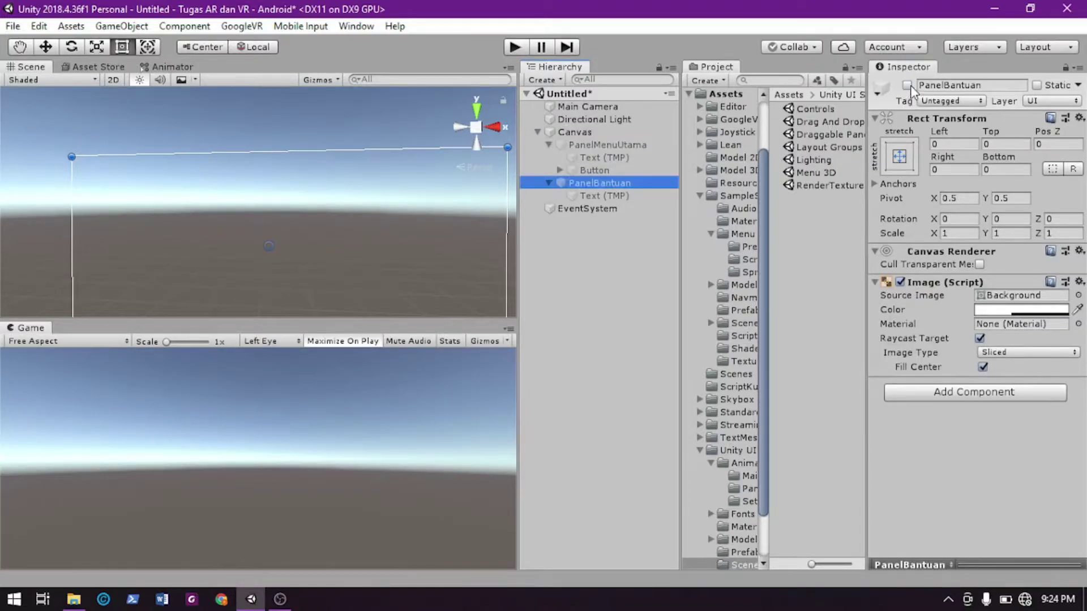
pyautogui.click(907, 84)
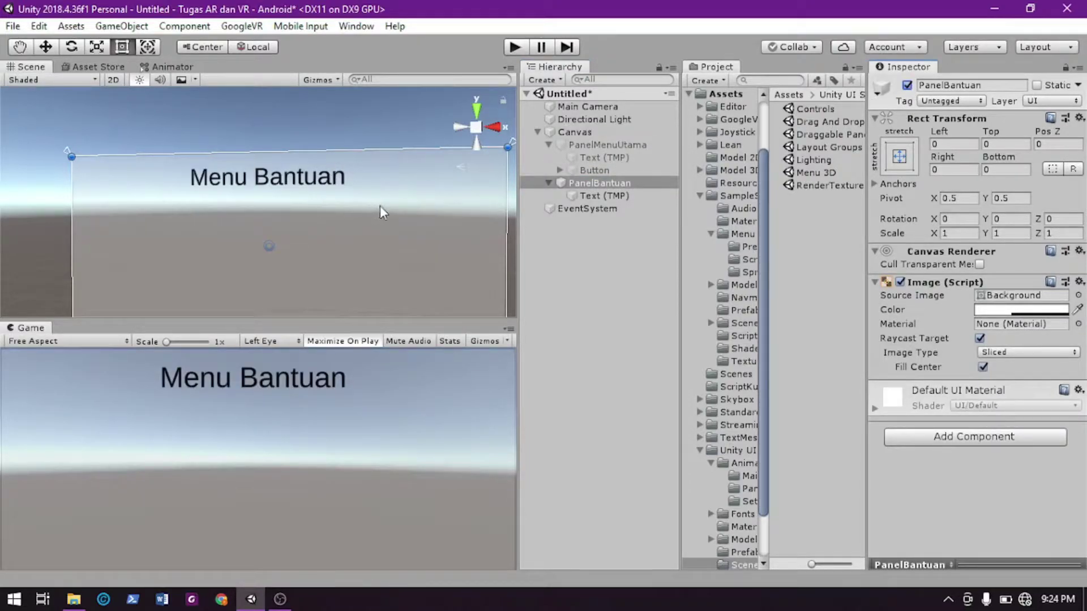
# Add a TextMeshPro button as a child of PanelBantuan
pyautogui.rightClick(609, 183)
pyautogui.moveTo(713, 315)
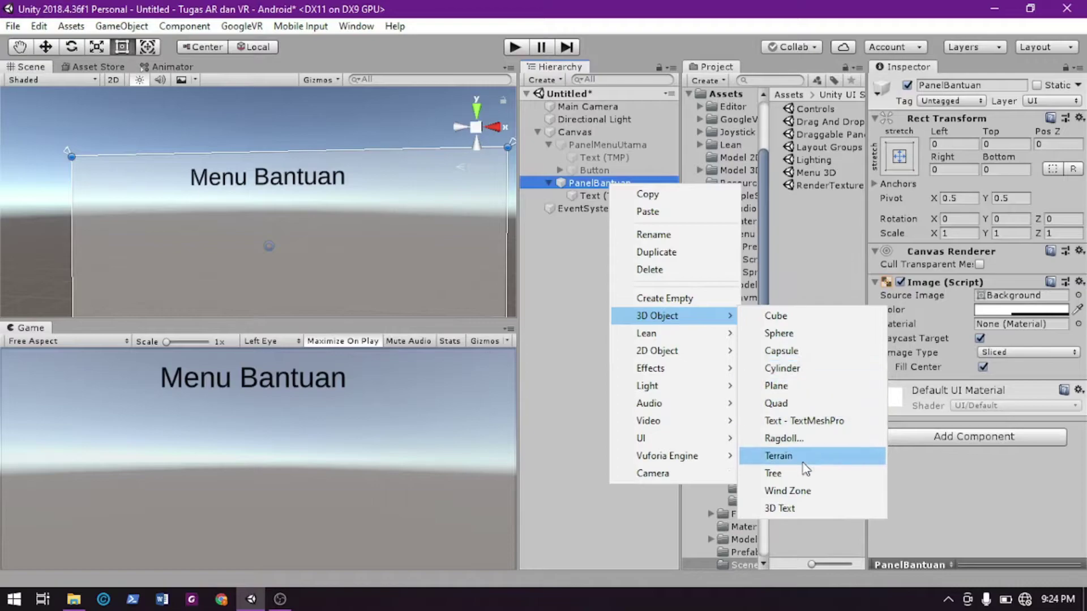
pyautogui.moveTo(703, 425)
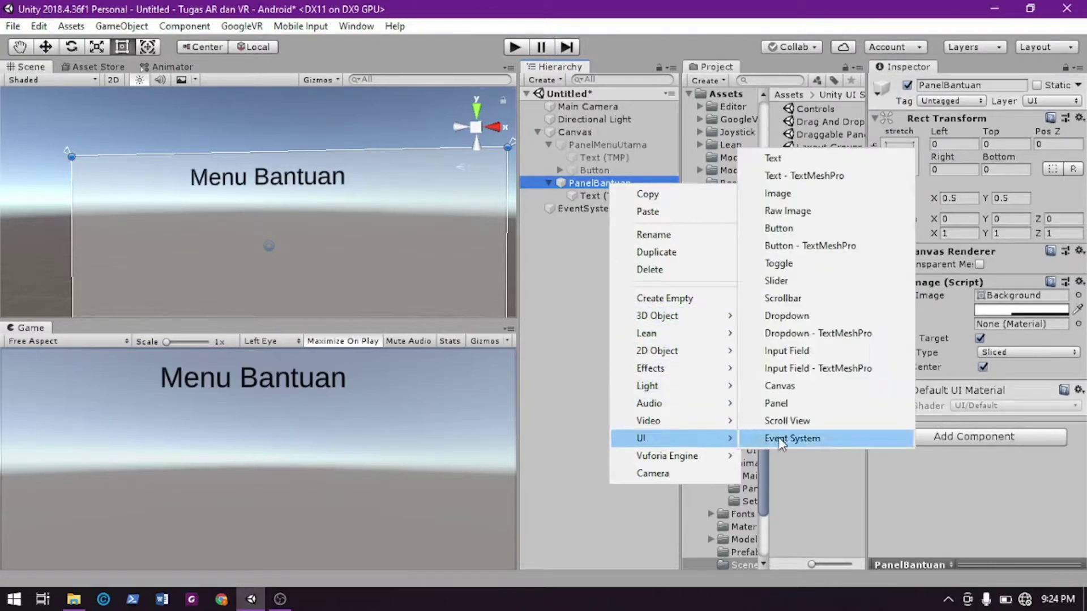
pyautogui.click(842, 243)
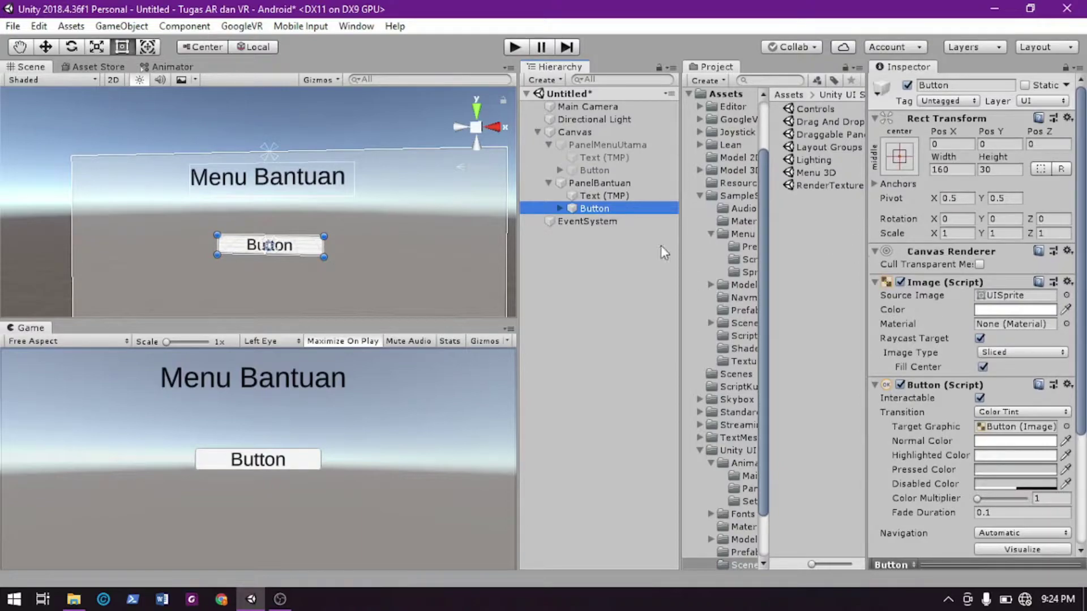
# Change the label of the new PanelBantuan button to "Kembali"
pyautogui.click(560, 208)
pyautogui.click(603, 221)
pyautogui.click(895, 314)
pyautogui.write('Kembali')
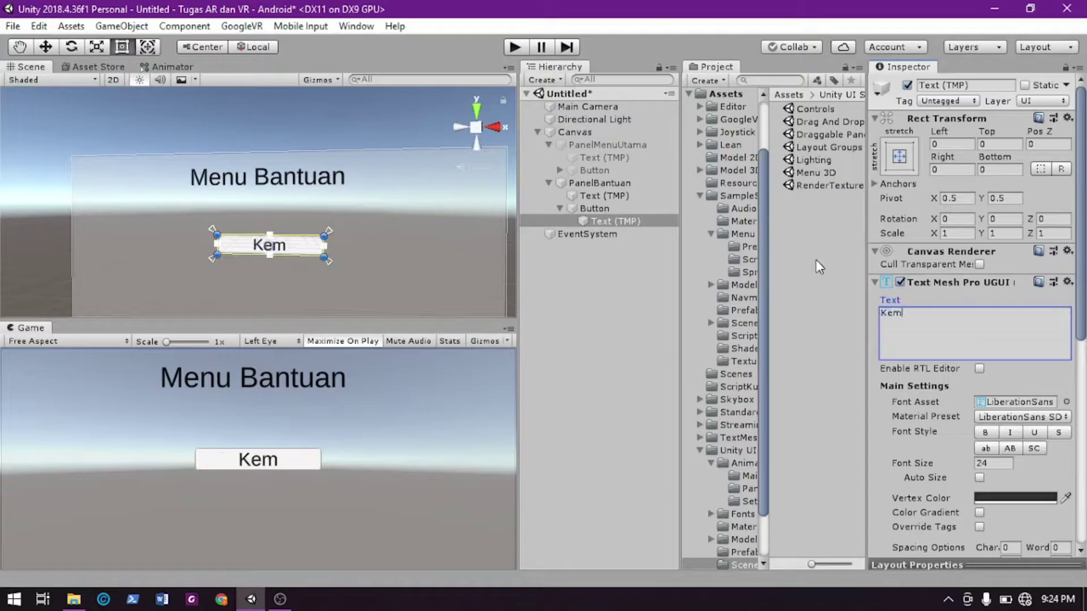
# Add an On Click event to the Kembali button that calls GameObject.SetActive on PanelMenuUtama with the value checked
pyautogui.click(625, 208)
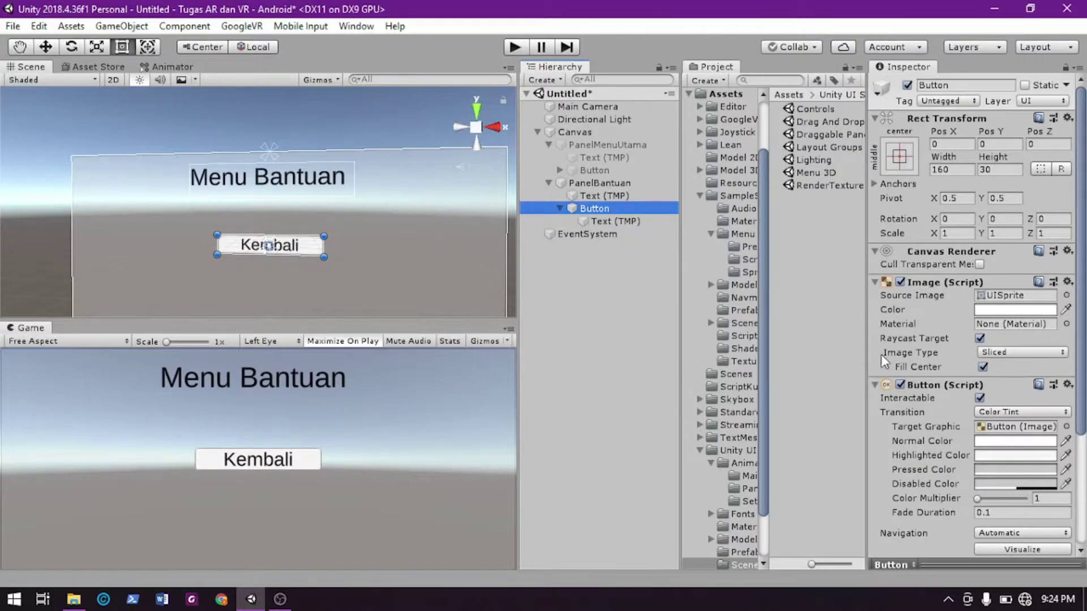
pyautogui.scroll(-5, 881, 354)
pyautogui.click(1038, 467)
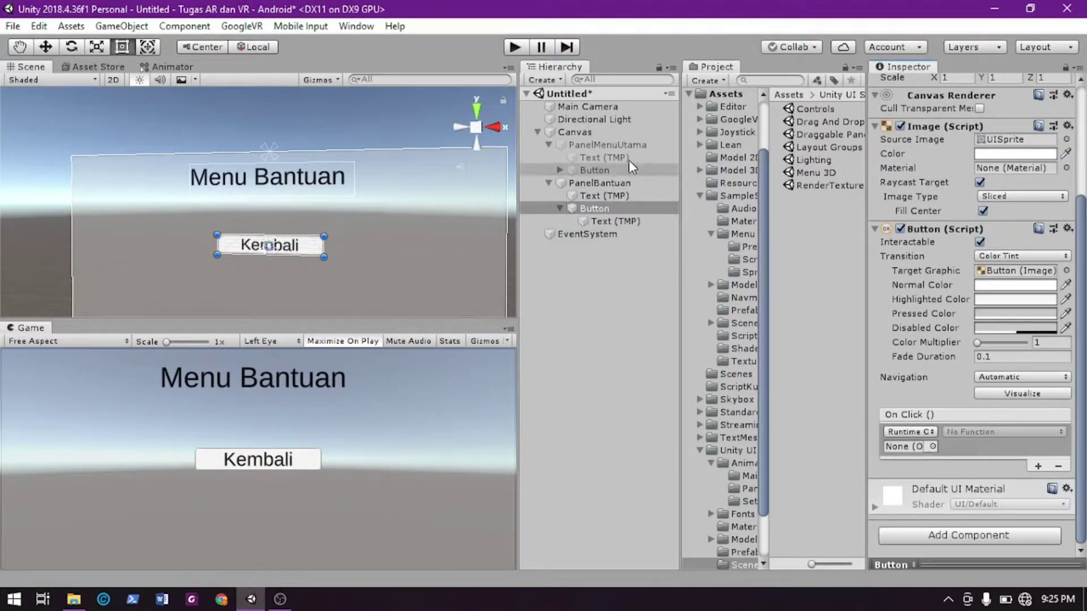
pyautogui.moveTo(613, 143); pyautogui.dragTo(919, 449)
pyautogui.click(913, 448)
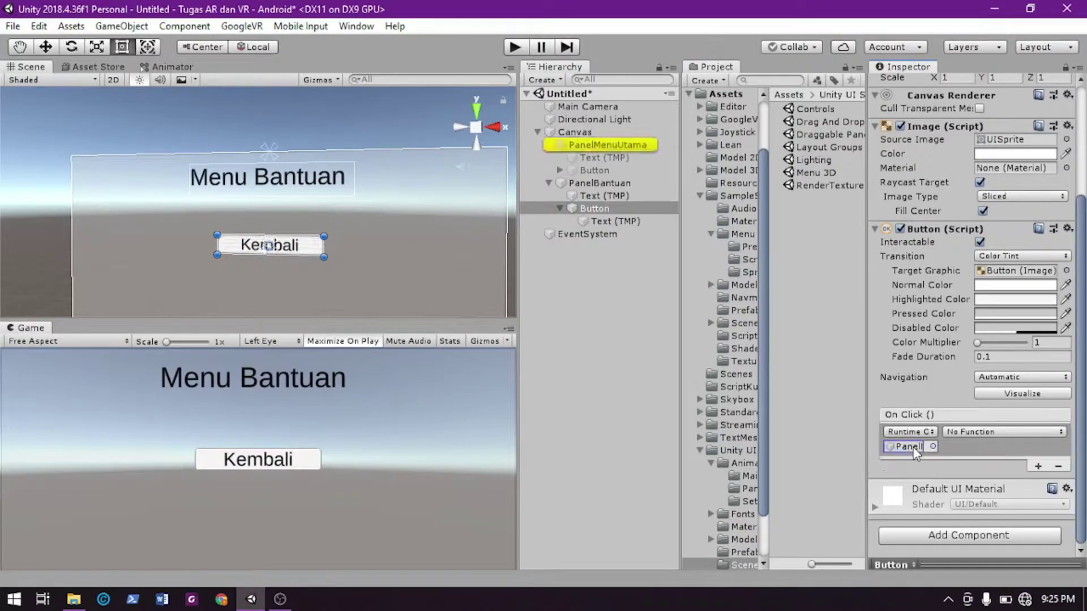
pyautogui.click(976, 431)
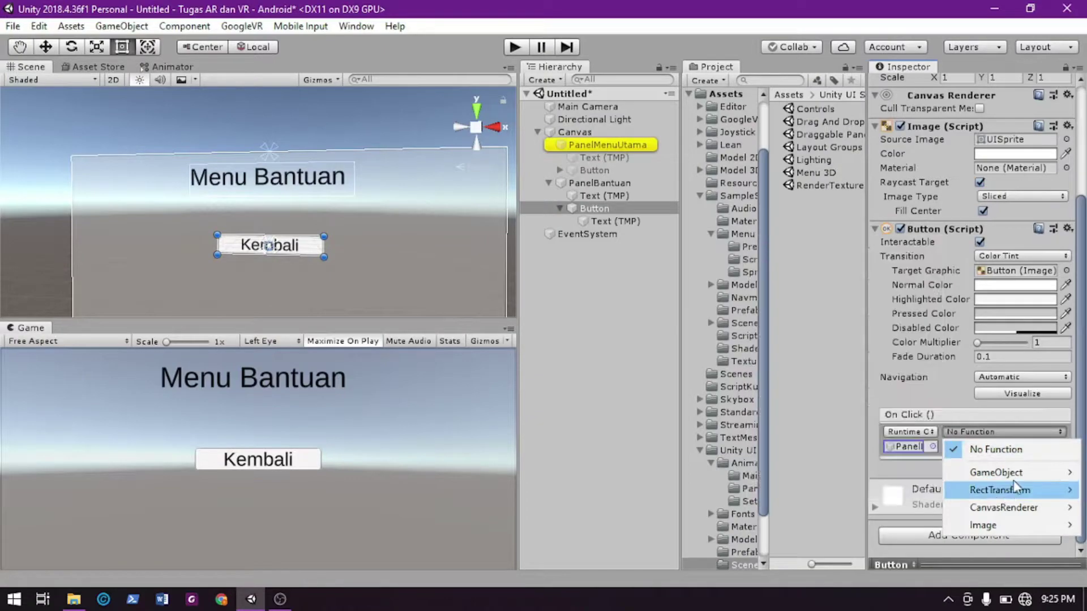
pyautogui.moveTo(996, 472)
pyautogui.click(807, 597)
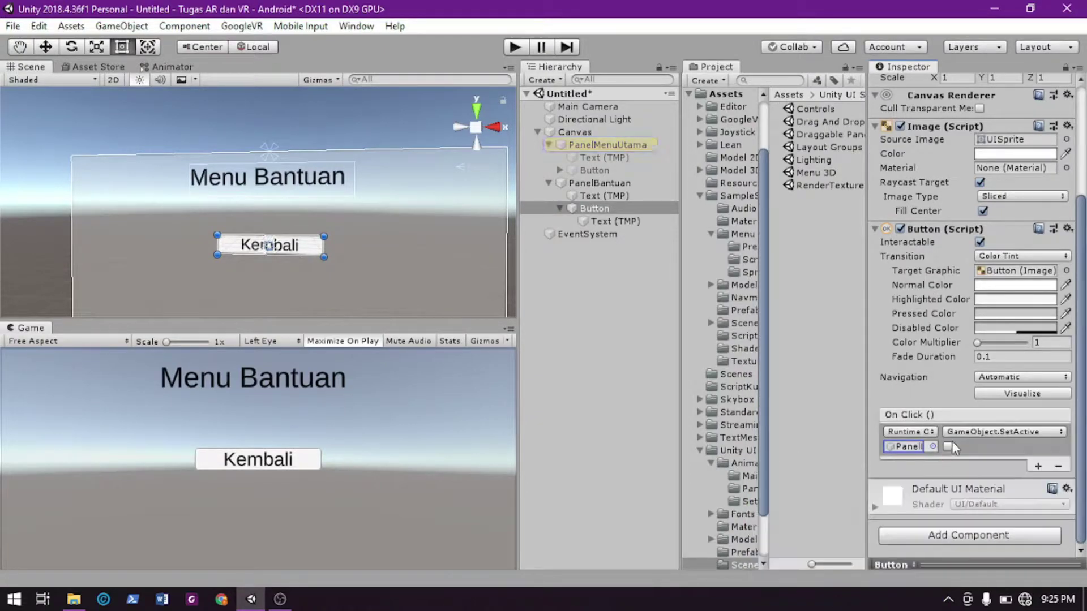
pyautogui.click(949, 445)
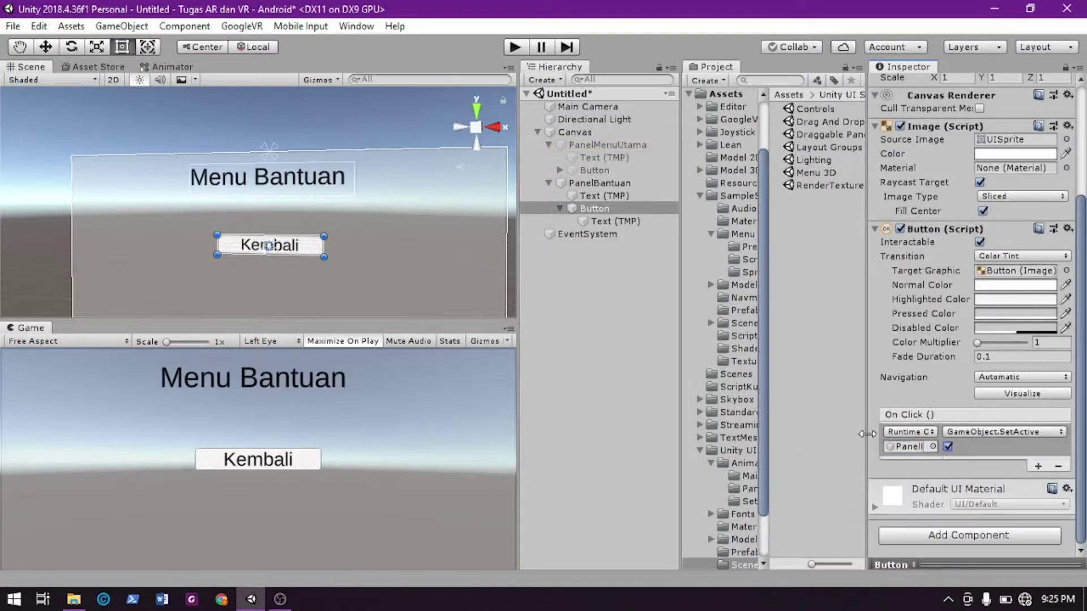
# Add a second On Click event to the Kembali button calling GameObject.SetActive on PanelBantuan with the value unchecked, and verify both target panels
pyautogui.click(1038, 466)
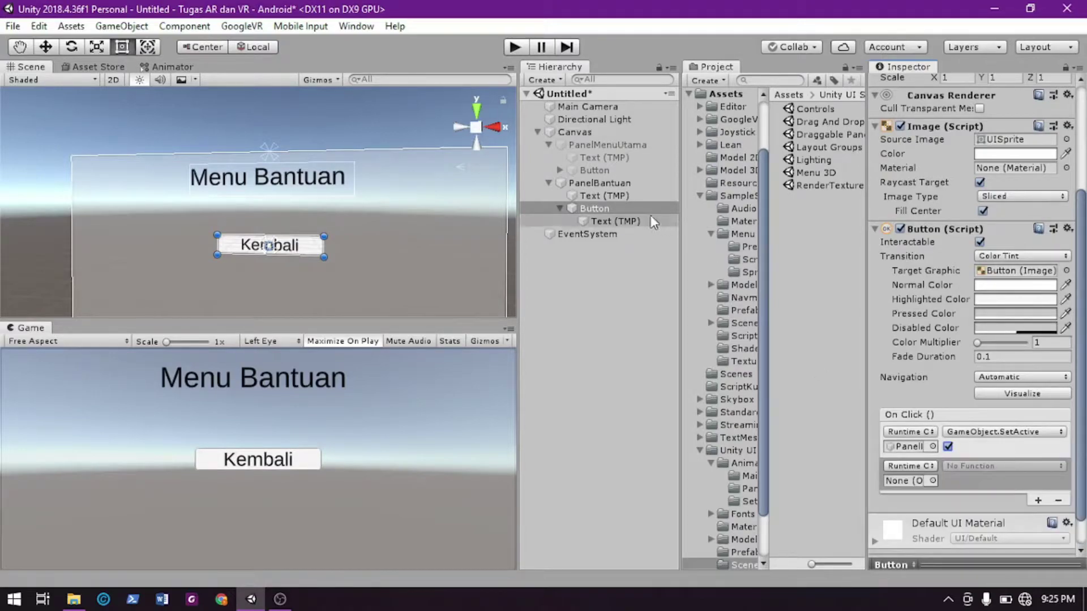
pyautogui.moveTo(596, 181); pyautogui.dragTo(904, 482)
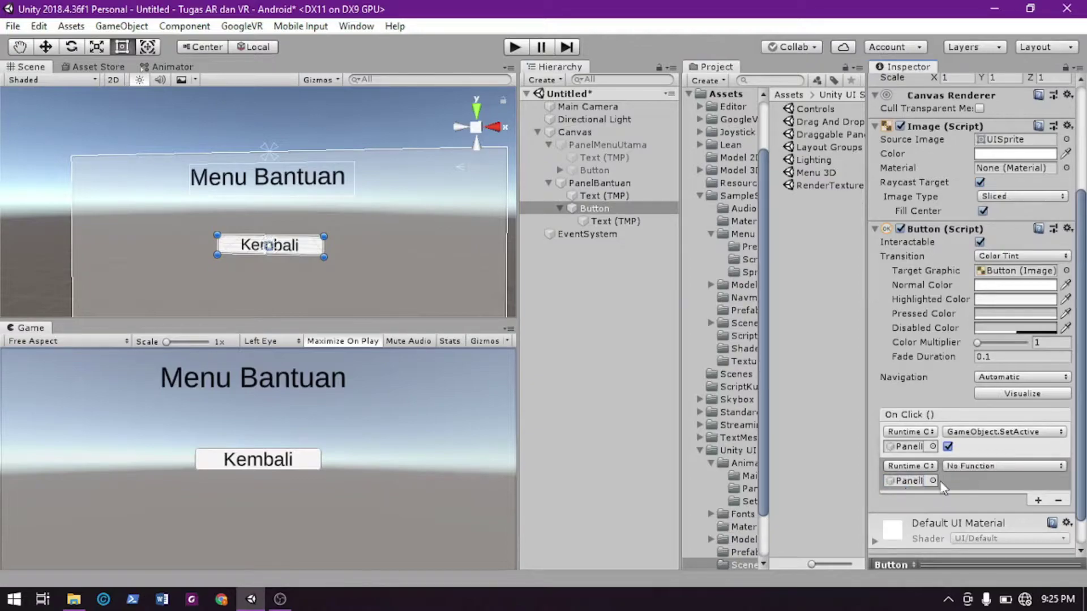
pyautogui.click(979, 468)
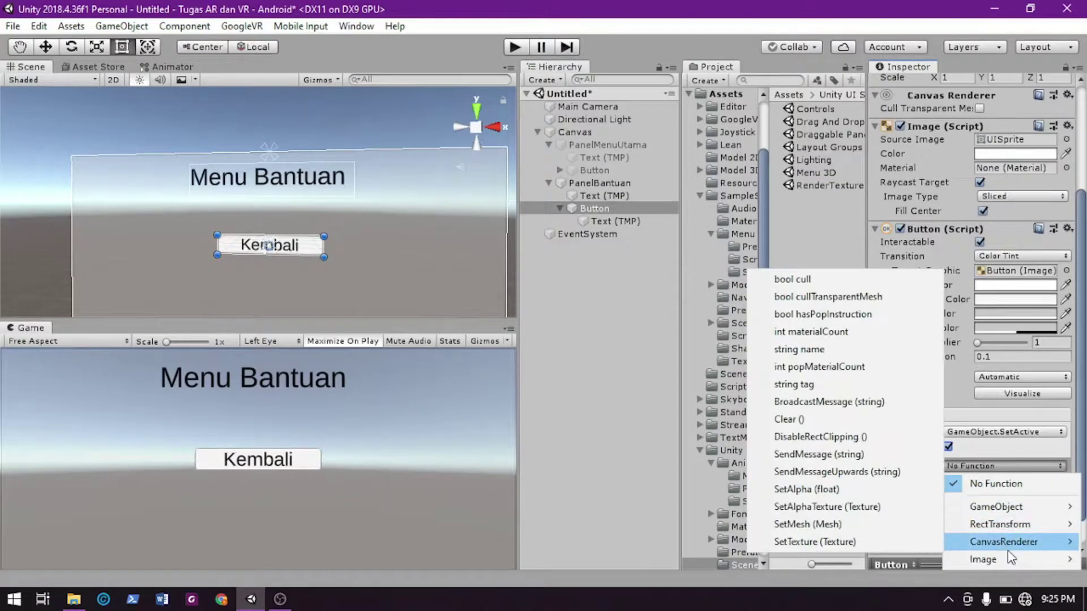
pyautogui.moveTo(1013, 506)
pyautogui.click(885, 505)
pyautogui.click(948, 481)
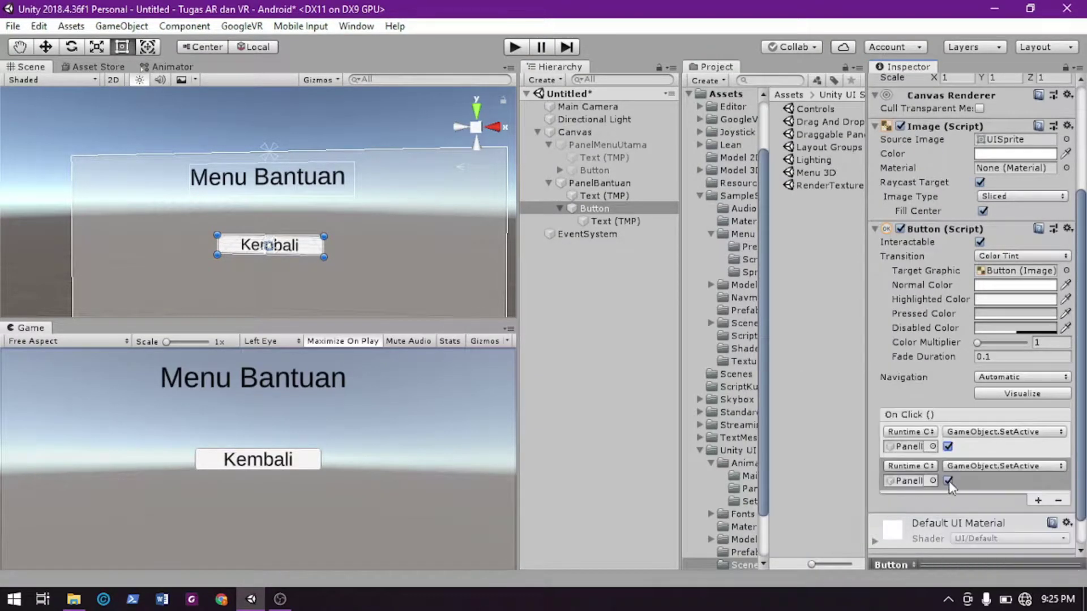
pyautogui.click(909, 447)
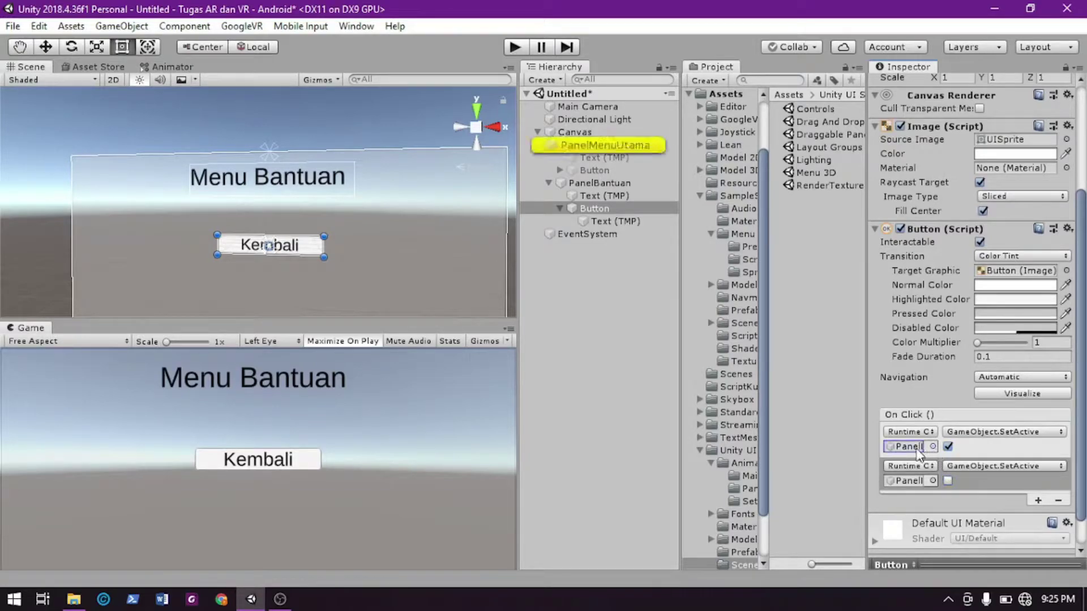
pyautogui.click(919, 480)
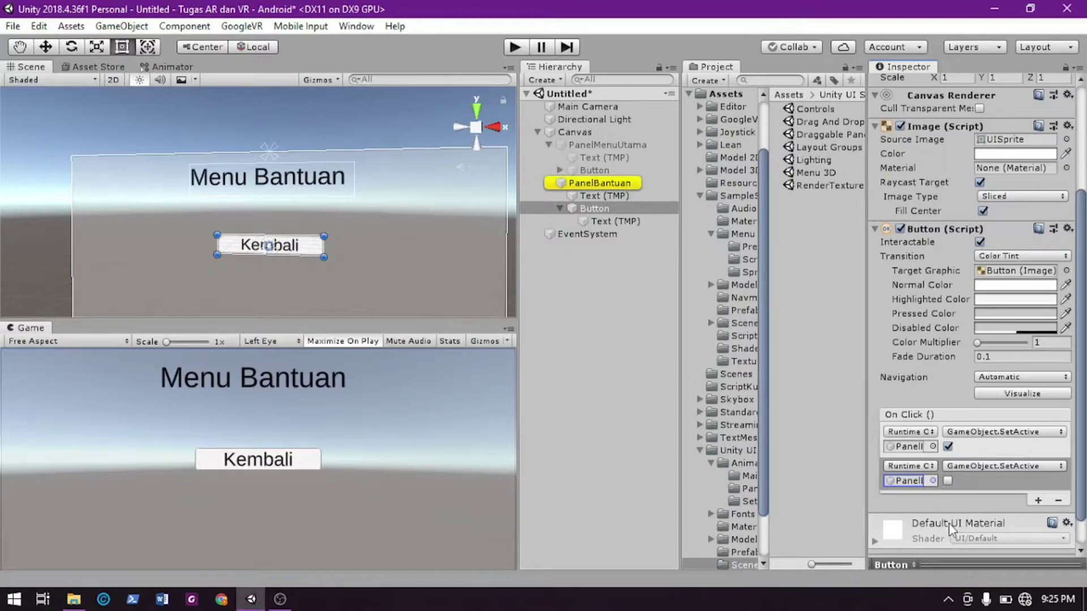
# Deactivate PanelBantuan and activate PanelMenuUtama in the scene
pyautogui.click(626, 183)
pyautogui.click(908, 85)
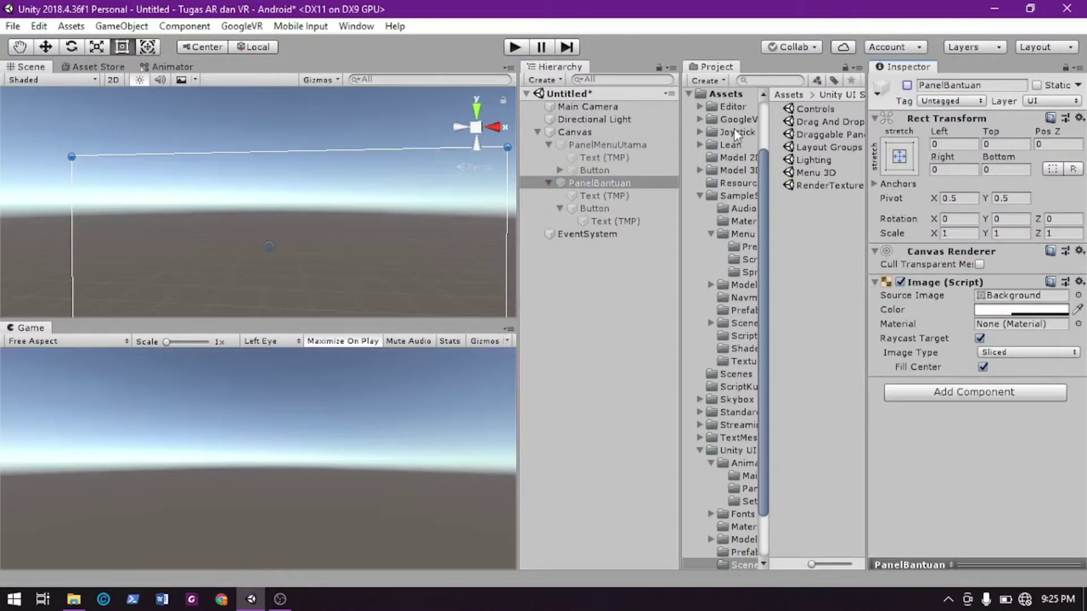
pyautogui.click(636, 145)
pyautogui.click(908, 85)
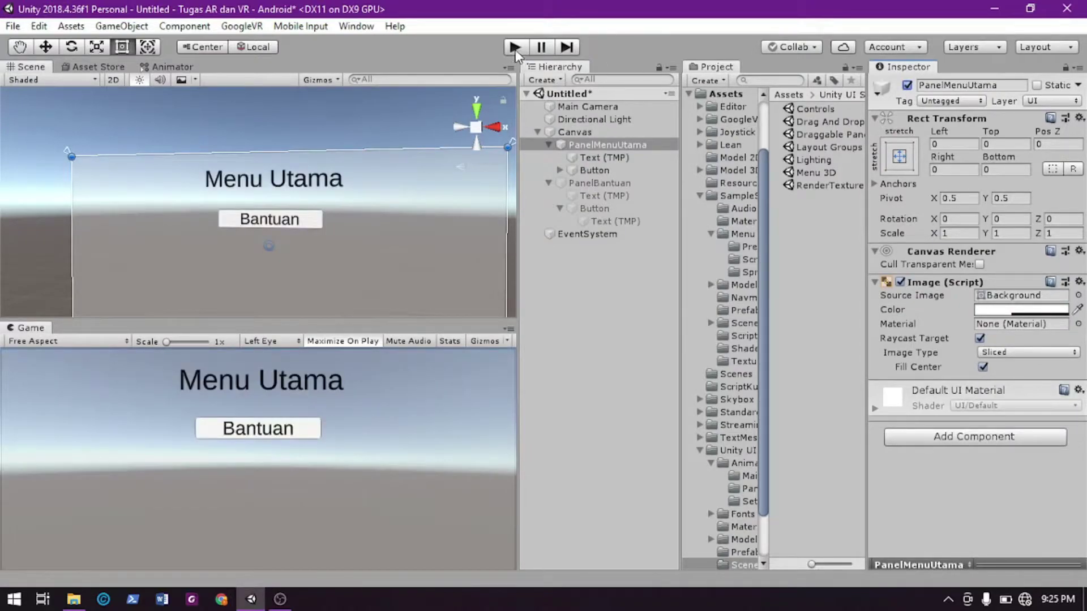
# Play the scene, switch between both menus twice with the Bantuan and Kembali buttons, and stop playback
pyautogui.click(515, 48)
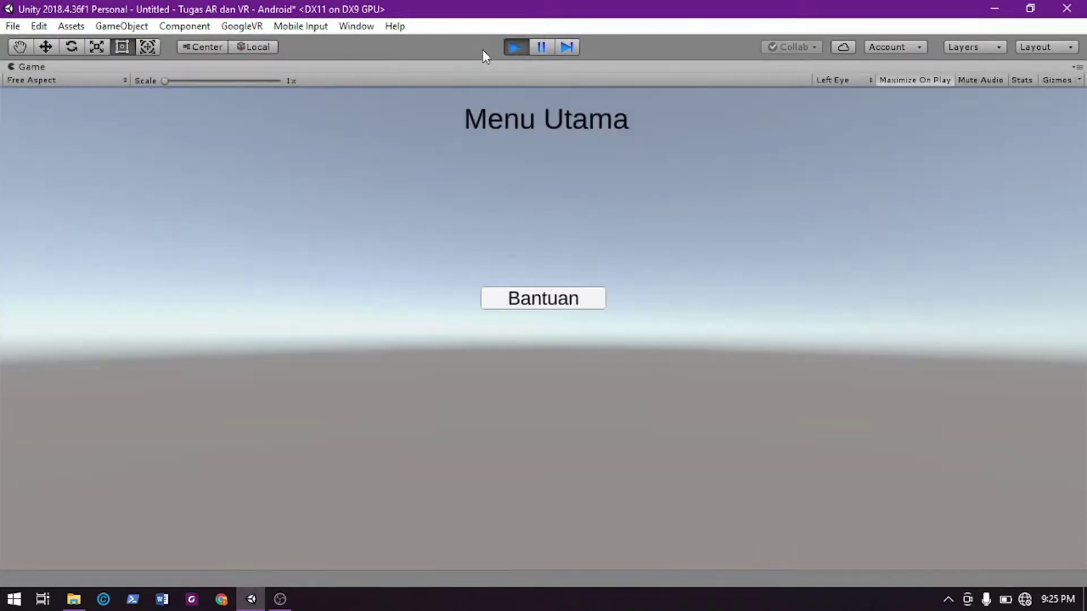
pyautogui.click(553, 311)
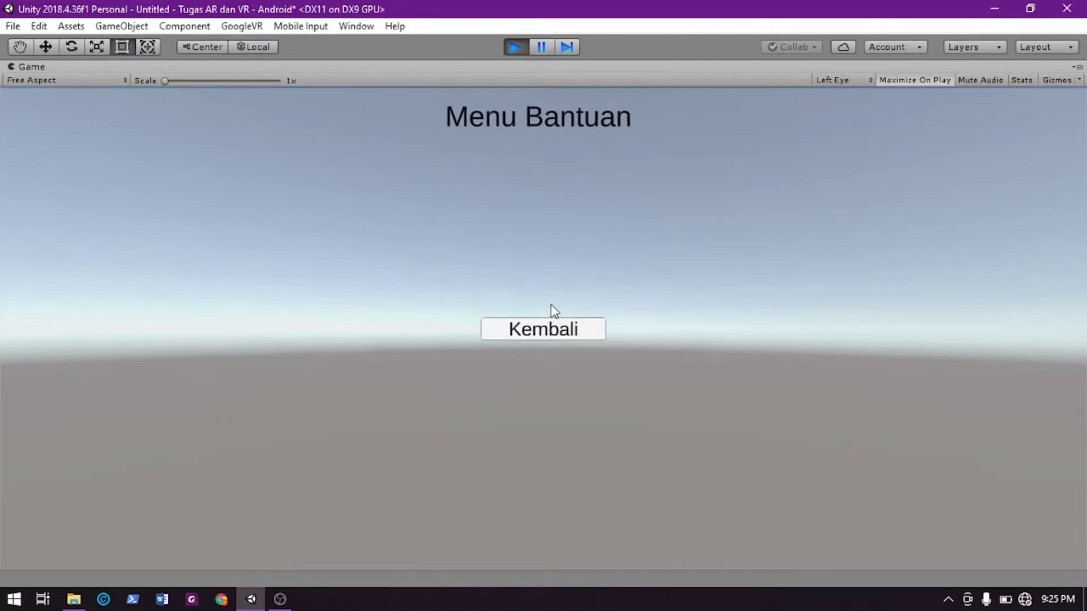
pyautogui.click(548, 338)
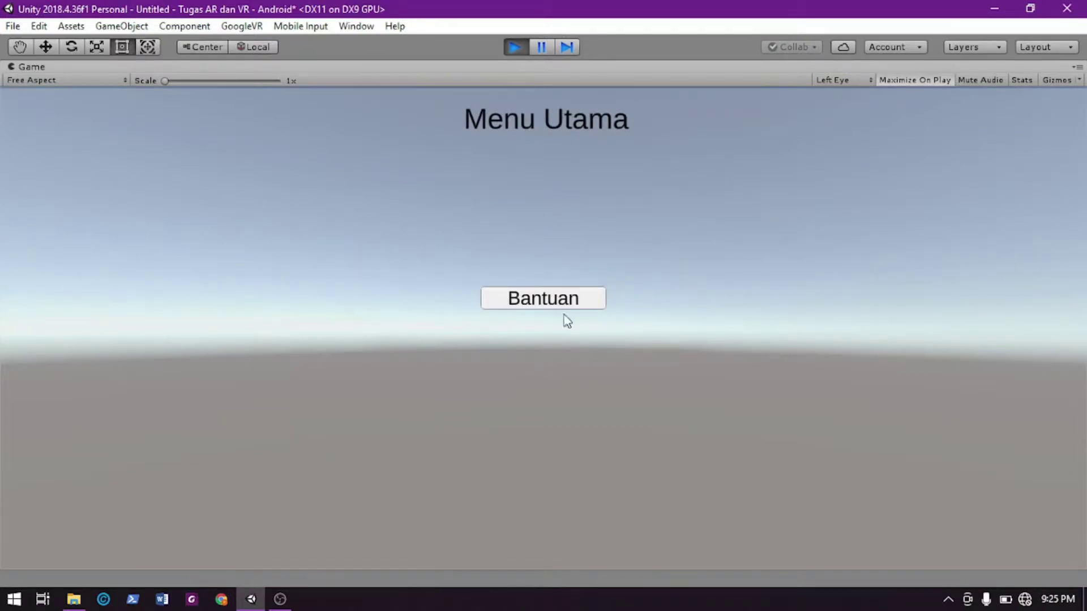
pyautogui.click(563, 305)
pyautogui.click(562, 331)
pyautogui.click(514, 48)
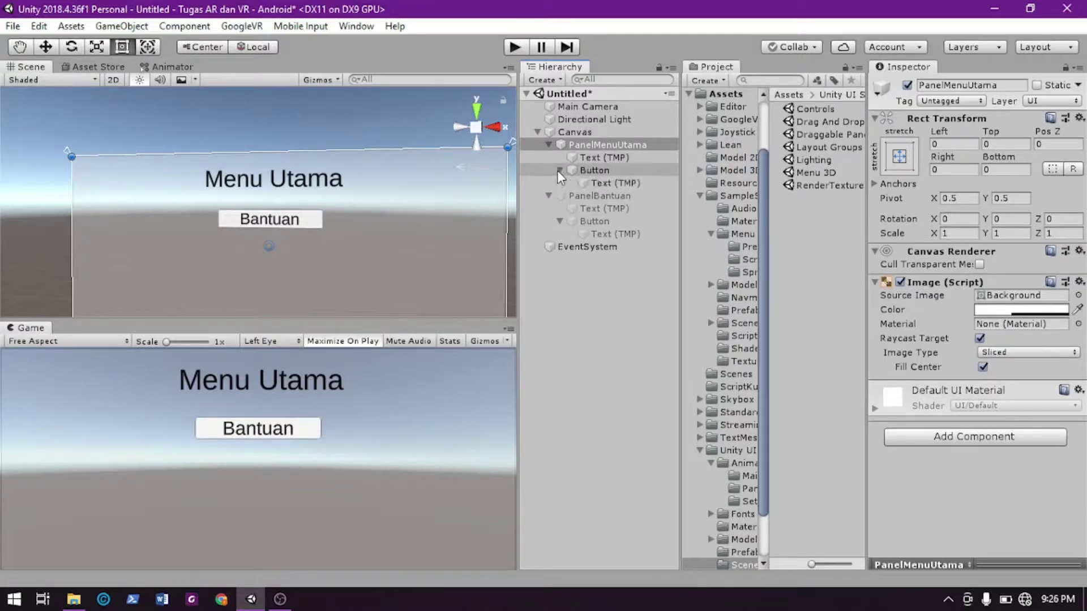
# Collapse PanelMenuUtama and PanelBantuan in the scene hierarchy
pyautogui.click(548, 145)
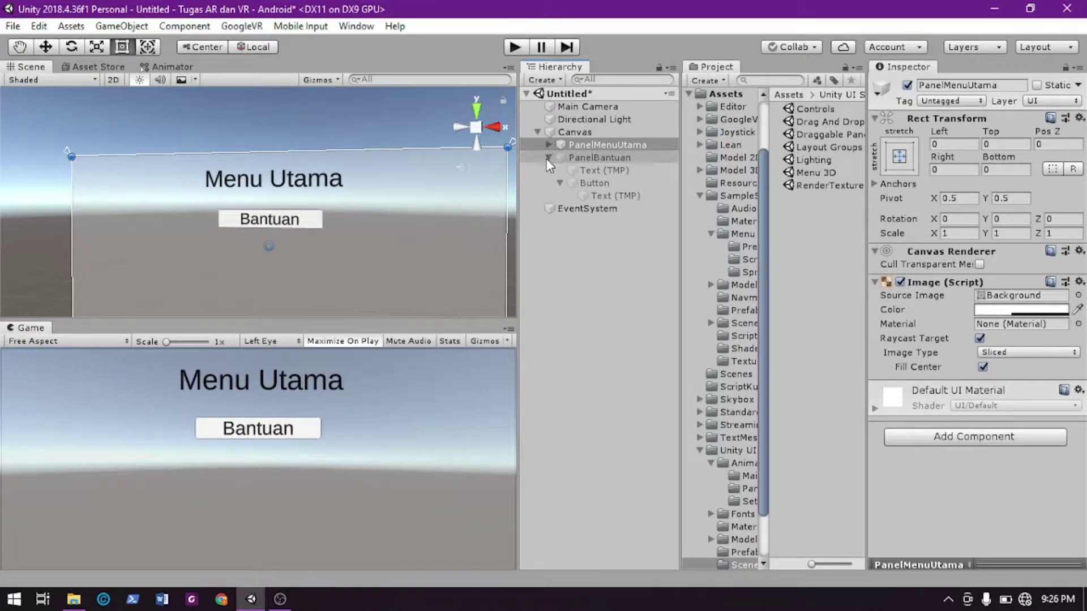
pyautogui.click(548, 158)
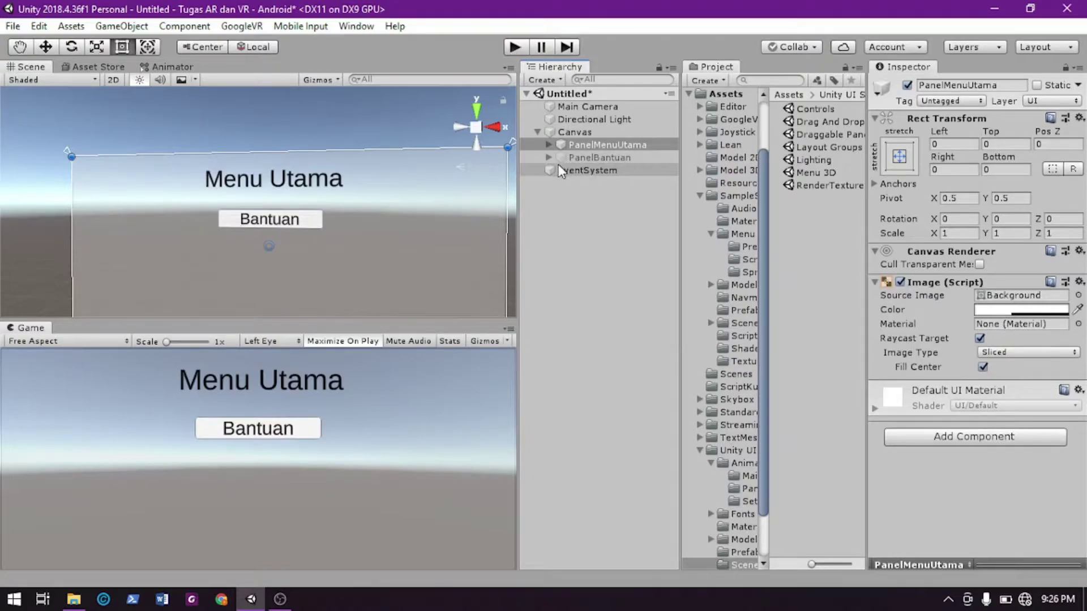
pyautogui.moveTo(559, 170); pyautogui.dragTo(552, 204)
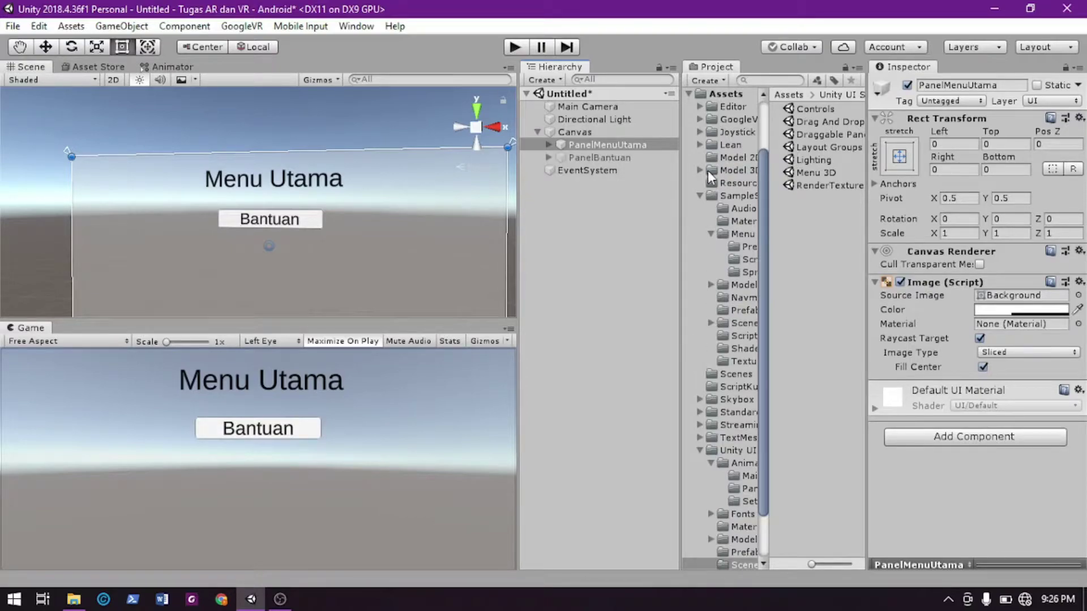
# Widen the project browser and display the root contents of the Assets folder
pyautogui.moveTo(680, 117); pyautogui.dragTo(504, 141)
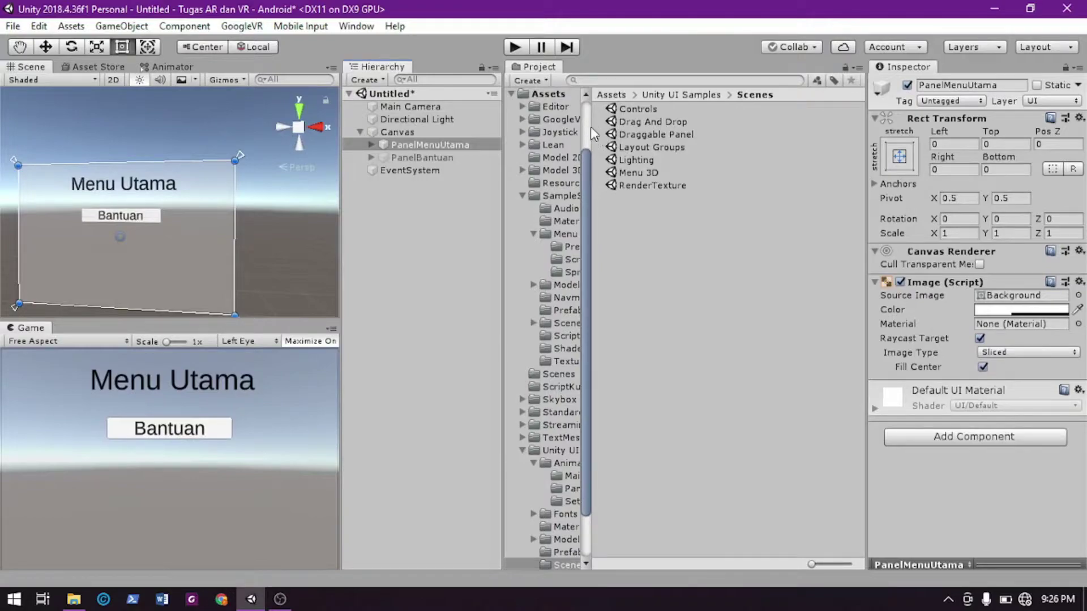
pyautogui.scroll(2, 589, 133)
pyautogui.moveTo(592, 136); pyautogui.dragTo(883, 167)
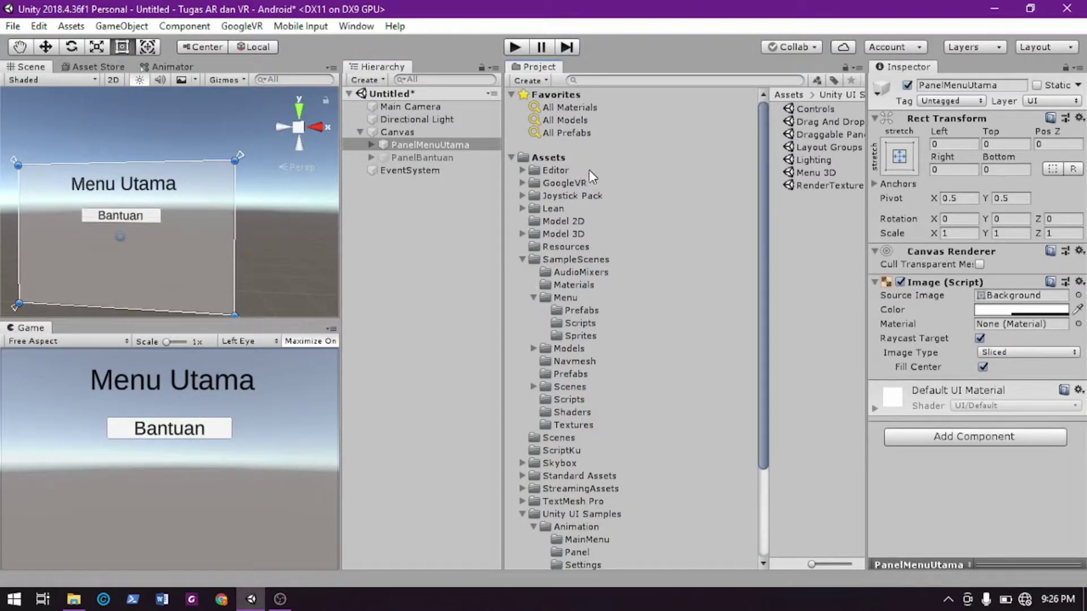
pyautogui.click(570, 158)
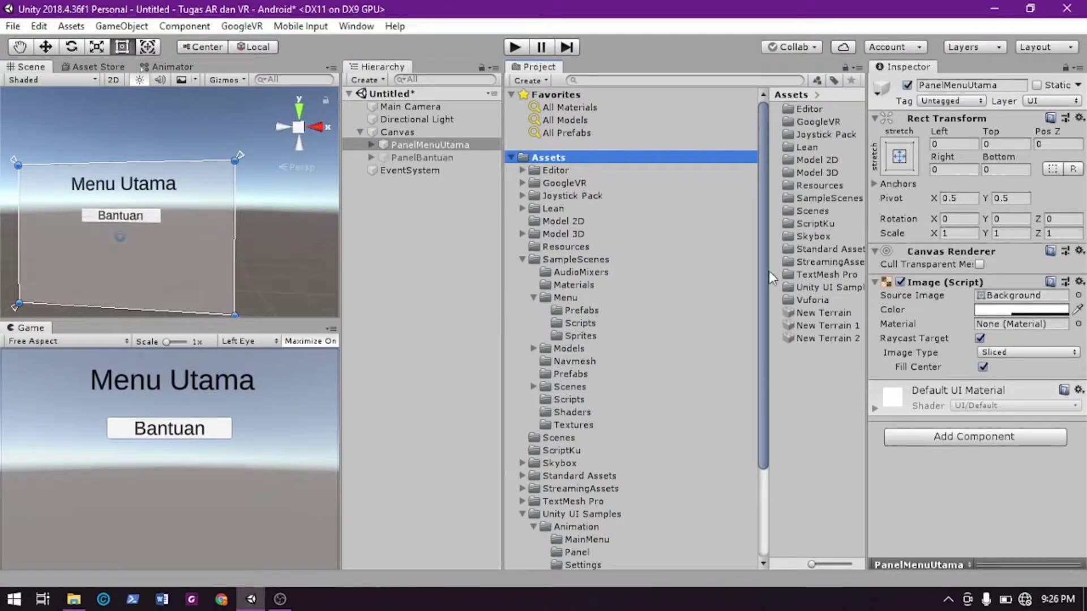
pyautogui.moveTo(769, 440); pyautogui.dragTo(618, 447)
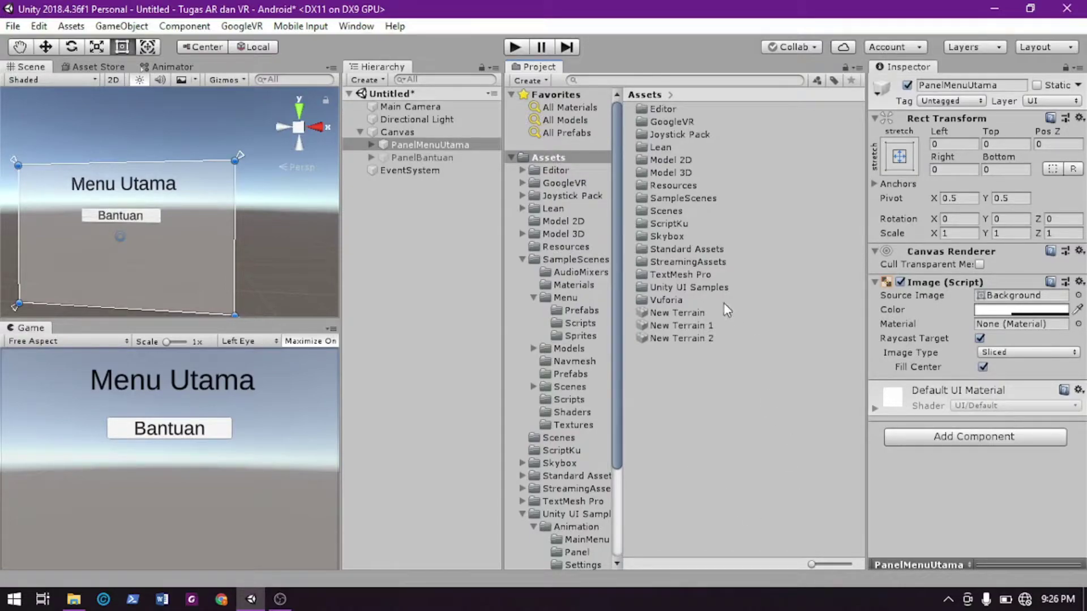
# Open the Menu 3D scene from the Scenes folder of Unity UI Samples, with folder contents shown as large thumbnails
pyautogui.click(709, 287)
pyautogui.doubleClick(716, 289)
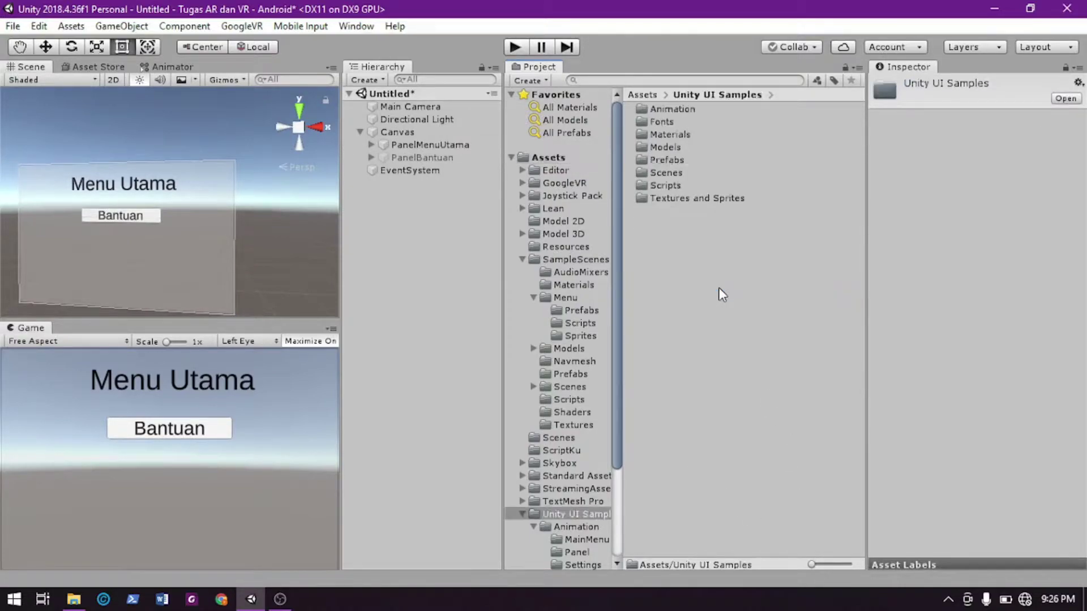
pyautogui.moveTo(813, 564); pyautogui.dragTo(874, 569)
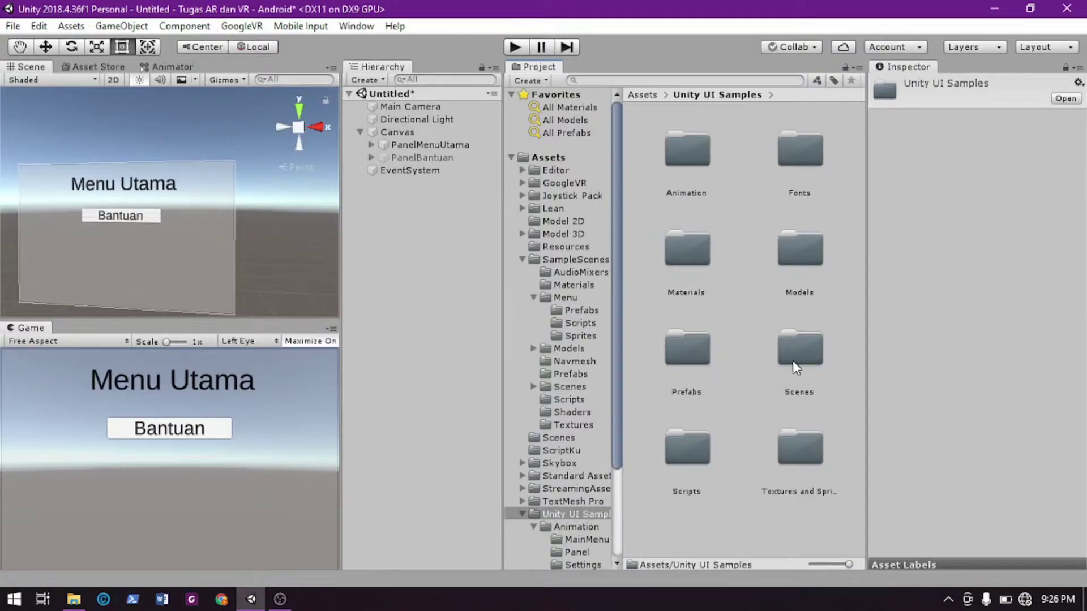
pyautogui.doubleClick(807, 355)
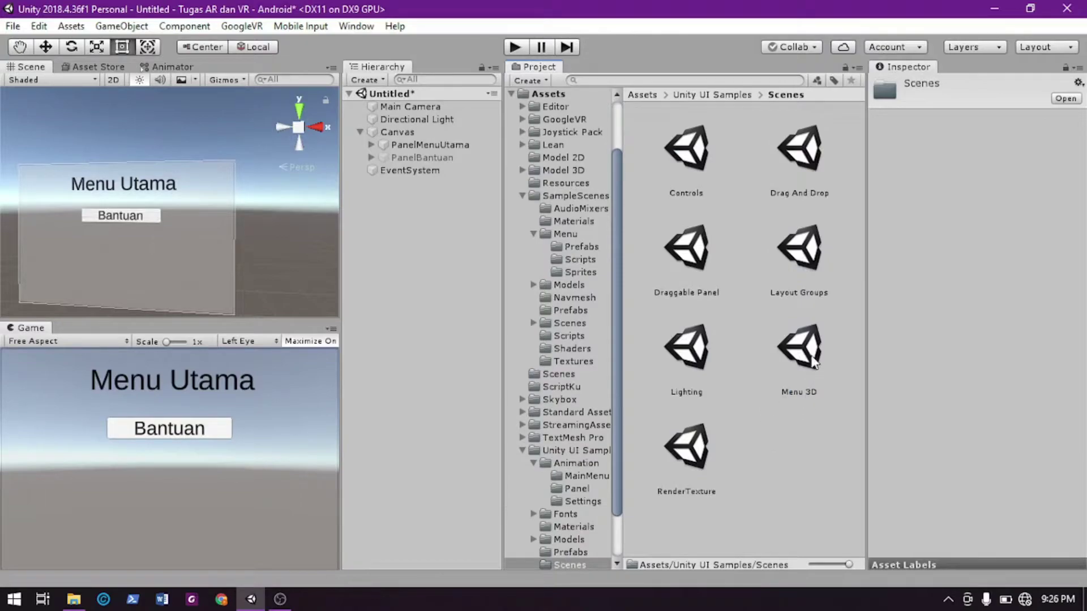
pyautogui.doubleClick(813, 362)
pyautogui.click(603, 331)
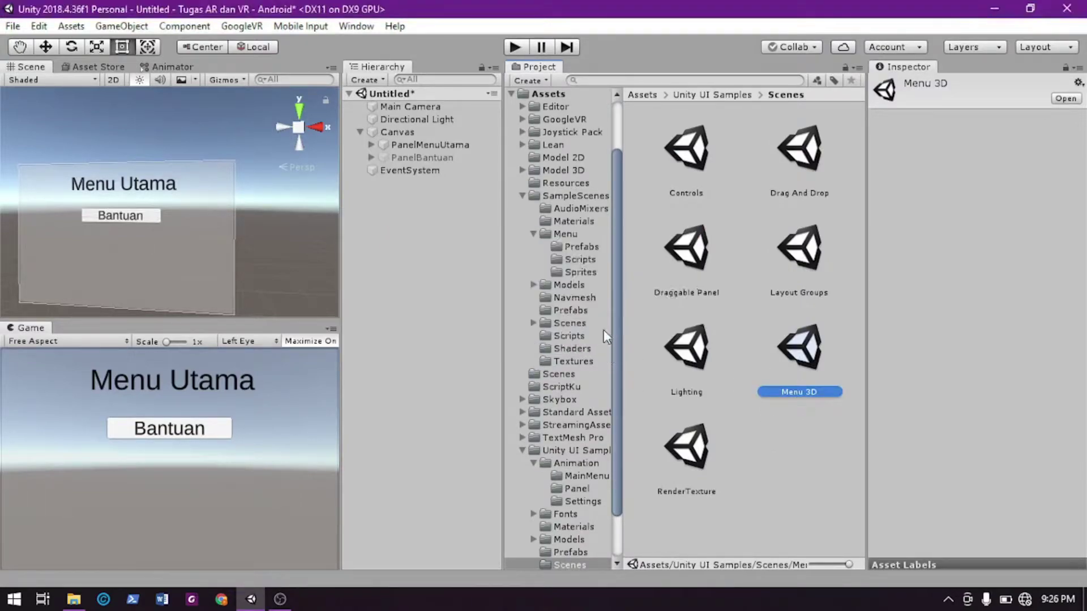
# Enlarge the Game view and play the Menu 3D scene, visiting Settings and going Back twice before quitting the demo
pyautogui.moveTo(341, 235); pyautogui.dragTo(518, 235)
pyautogui.moveTo(466, 319); pyautogui.dragTo(487, 237)
pyautogui.click(515, 47)
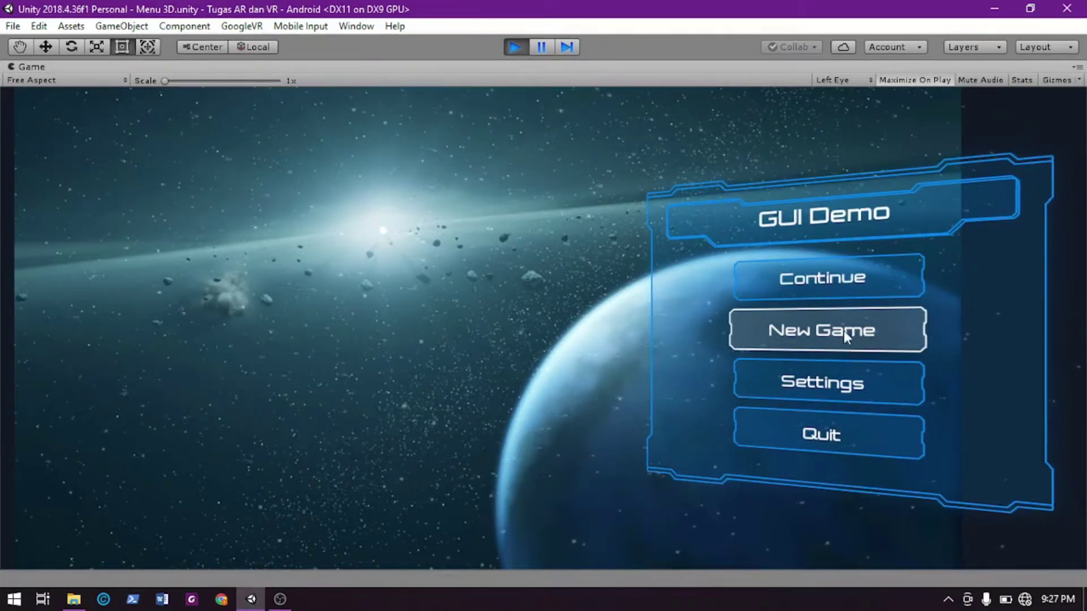
pyautogui.click(860, 378)
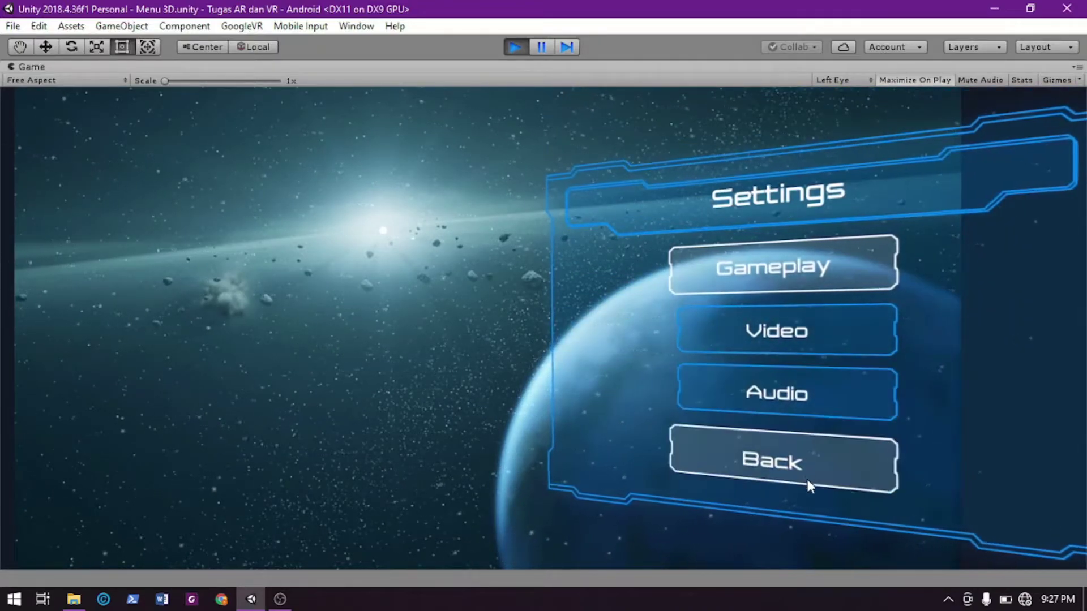
pyautogui.click(795, 454)
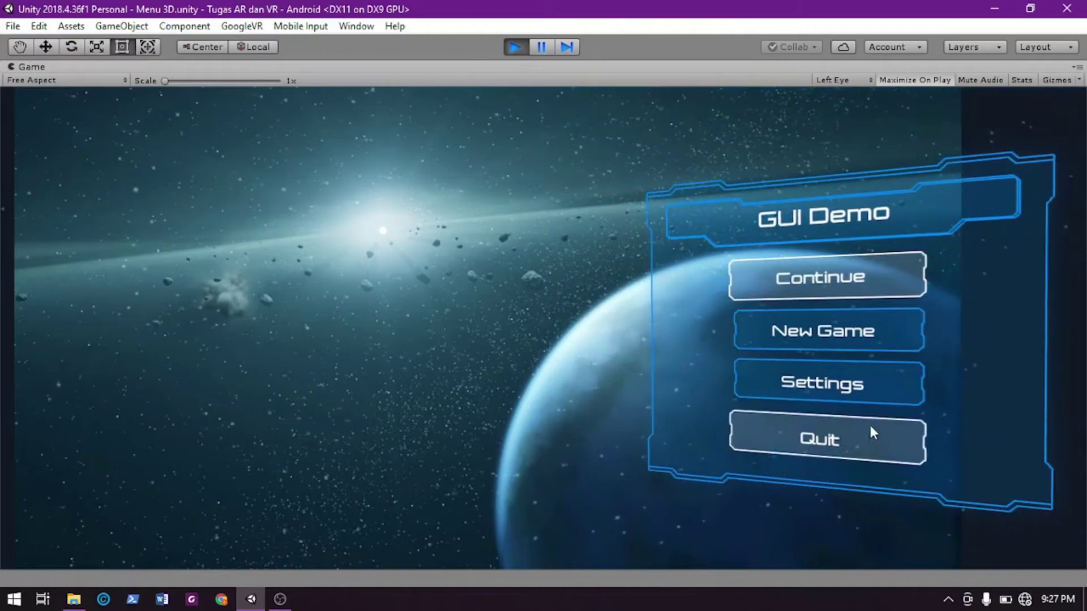
pyautogui.click(832, 382)
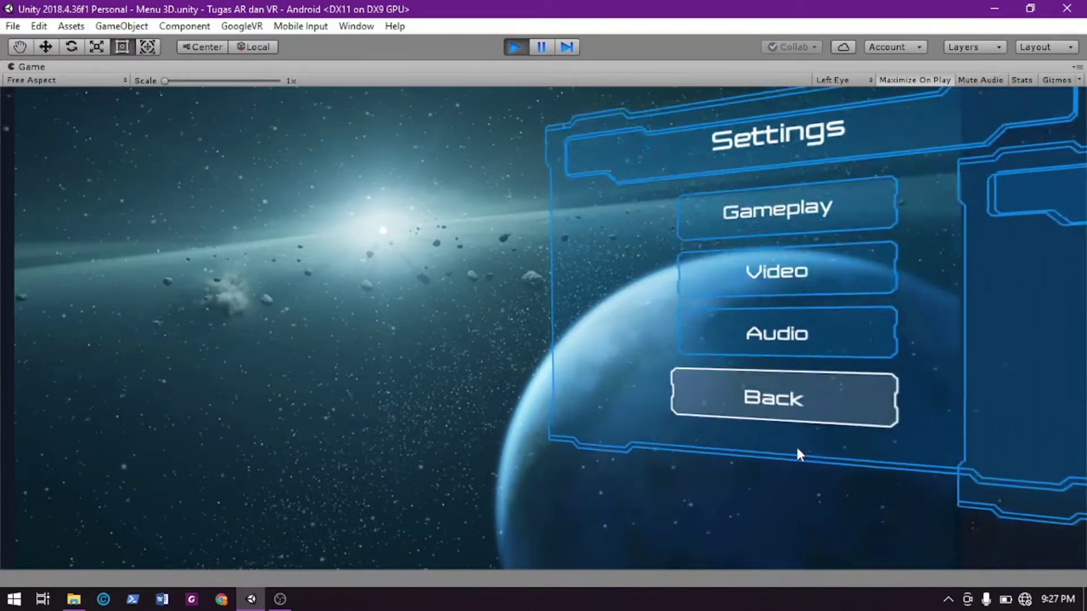
pyautogui.click(795, 450)
pyautogui.click(879, 433)
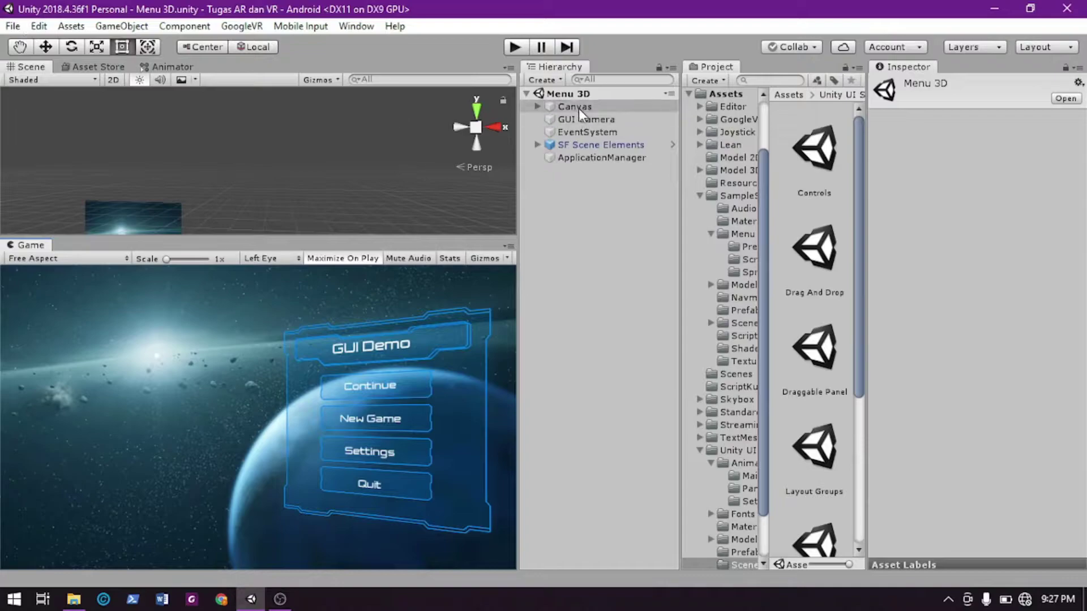
# Save a copy of the open scene as MenuUtama in the project's Assets/Scenes folder
pyautogui.click(12, 27)
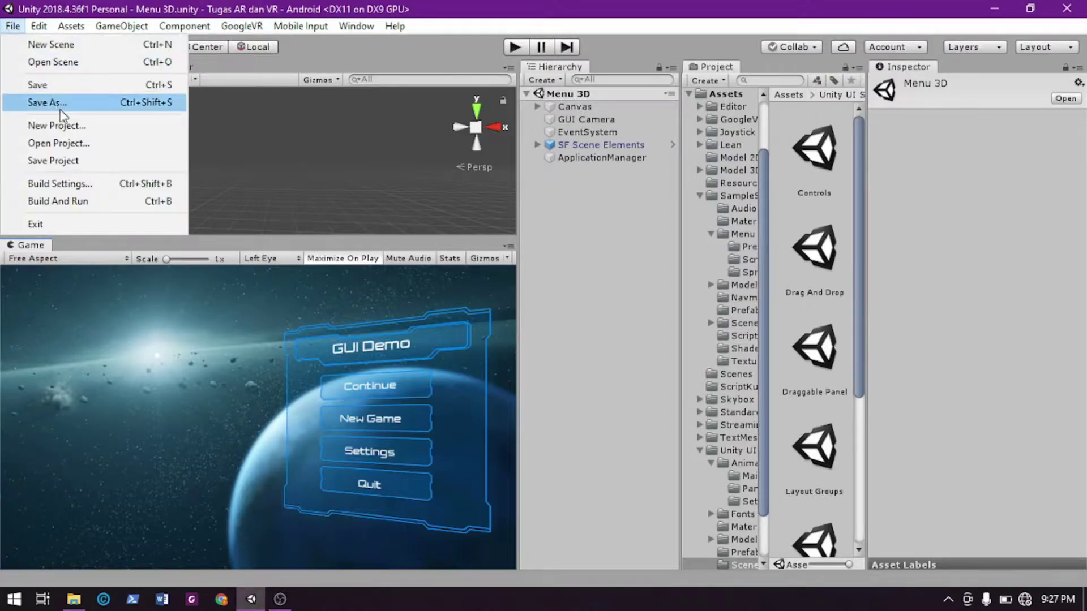
pyautogui.click(97, 105)
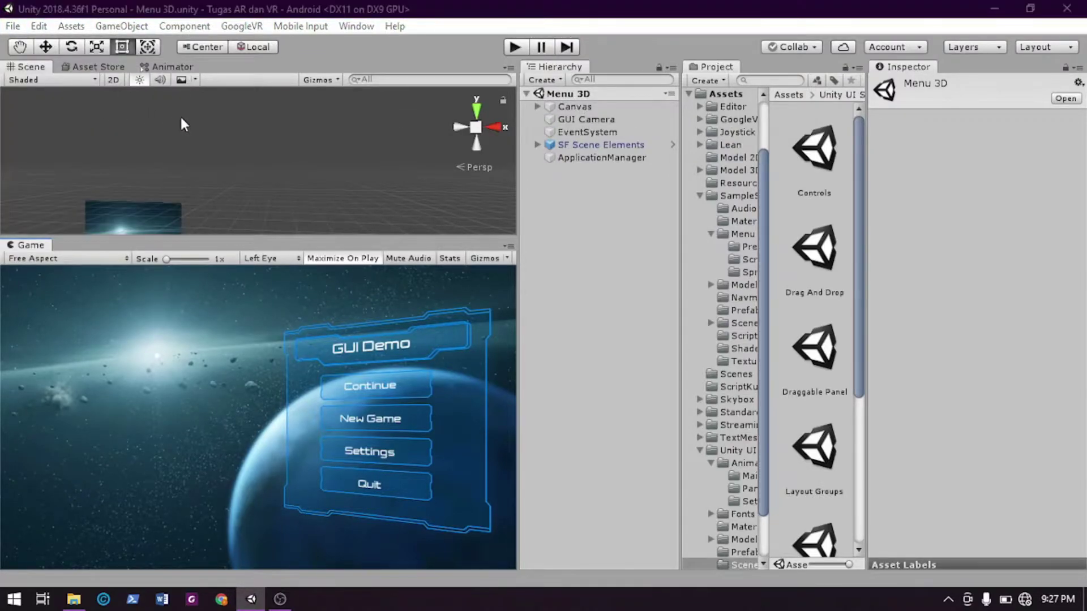
pyautogui.scroll(-1, 243, 223)
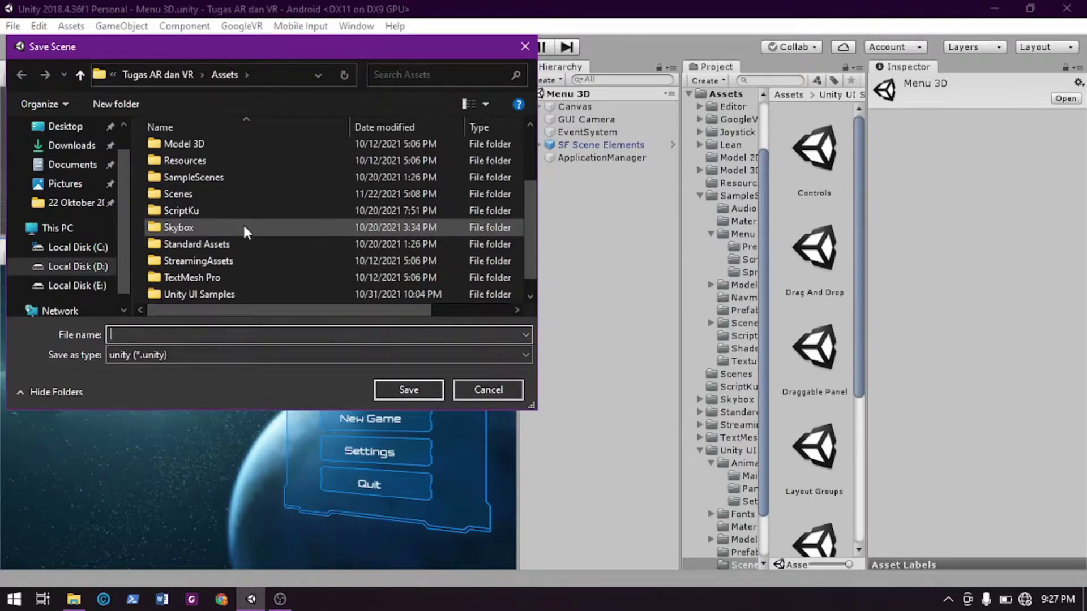
pyautogui.doubleClick(223, 195)
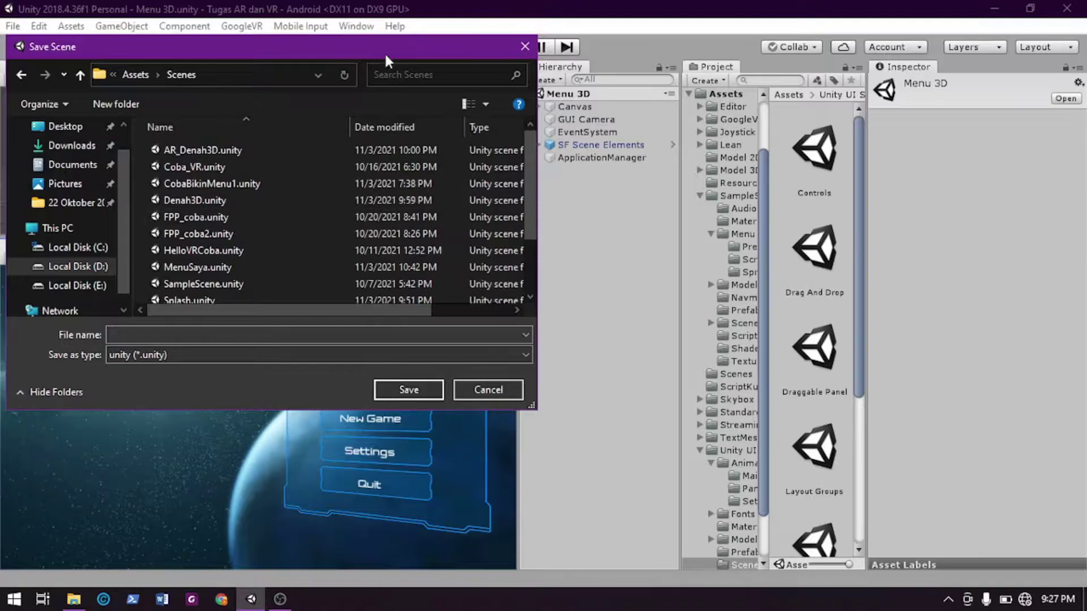
pyautogui.moveTo(391, 39); pyautogui.dragTo(659, 90)
pyautogui.click(397, 381)
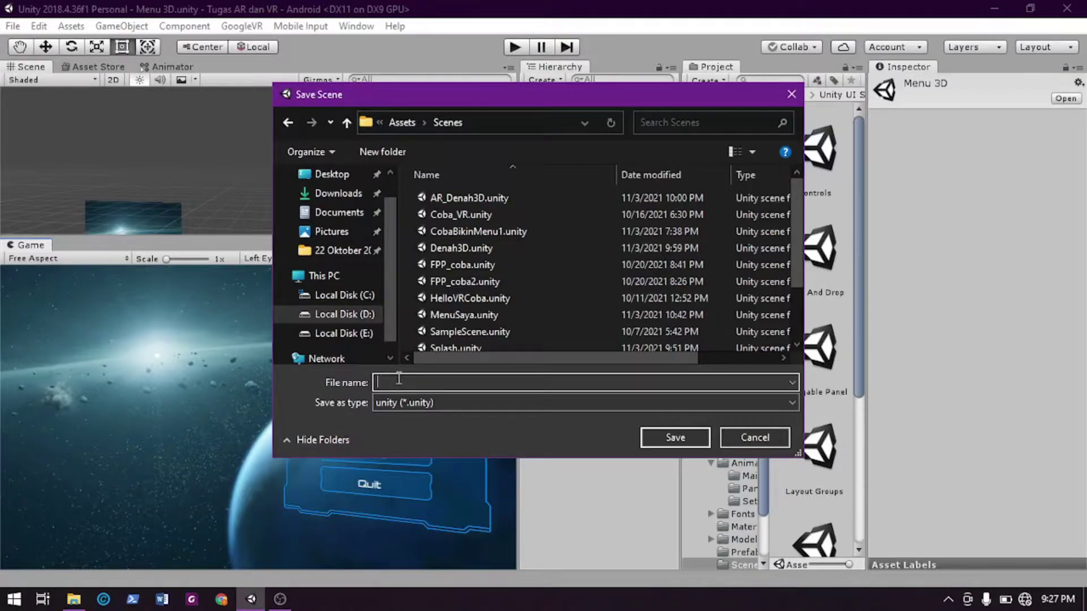
pyautogui.write('M')
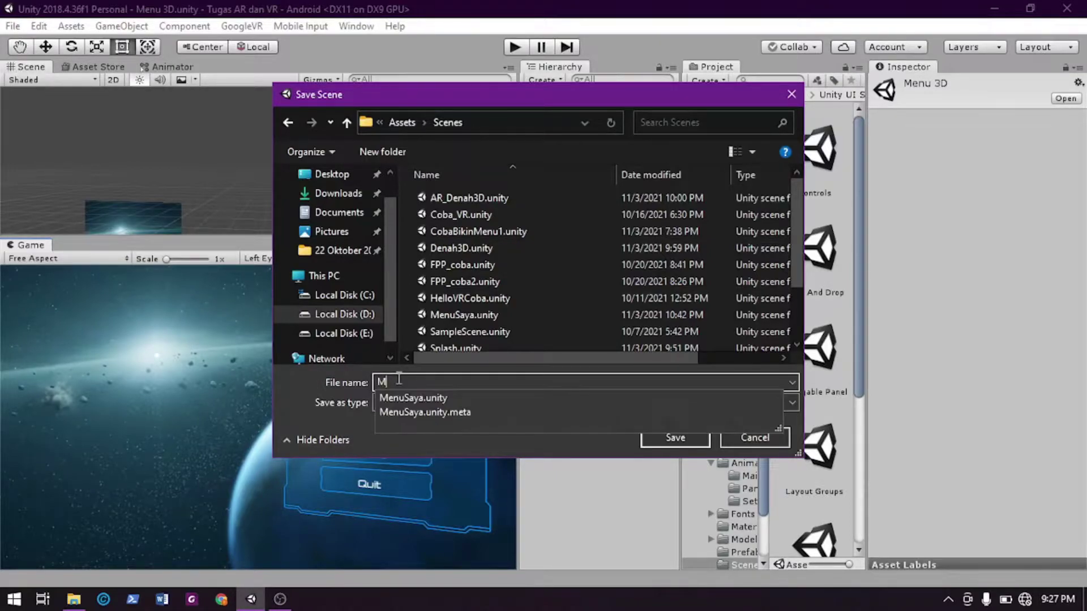
pyautogui.write('enuUIama')
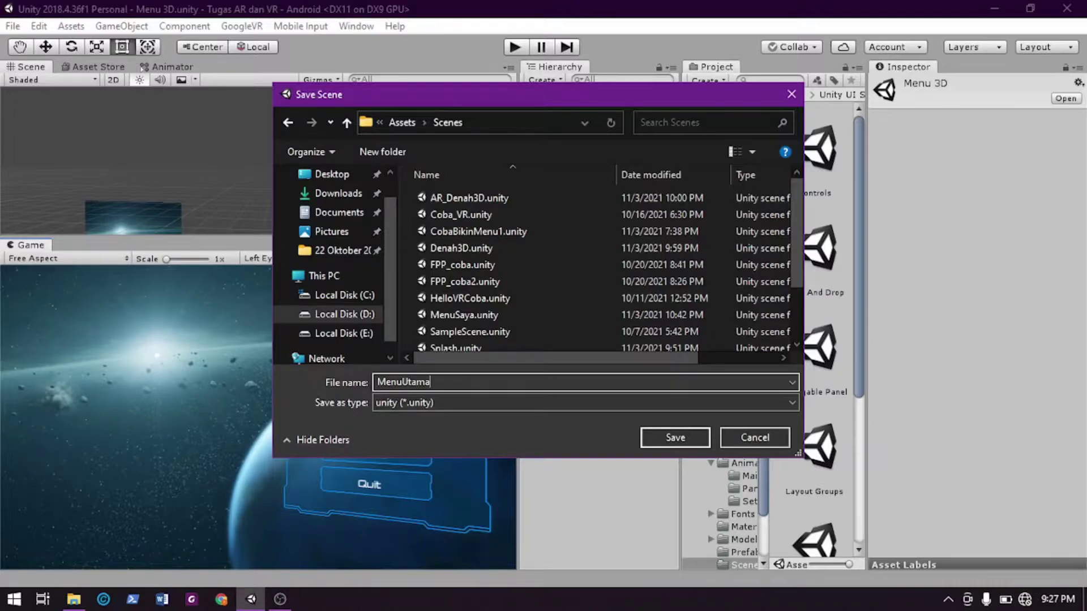
pyautogui.press('Return')
# Enlarge the Scene view and change the menu's TitleLabel text under SF Title to "Menu Utama"
pyautogui.doubleClick(597, 109)
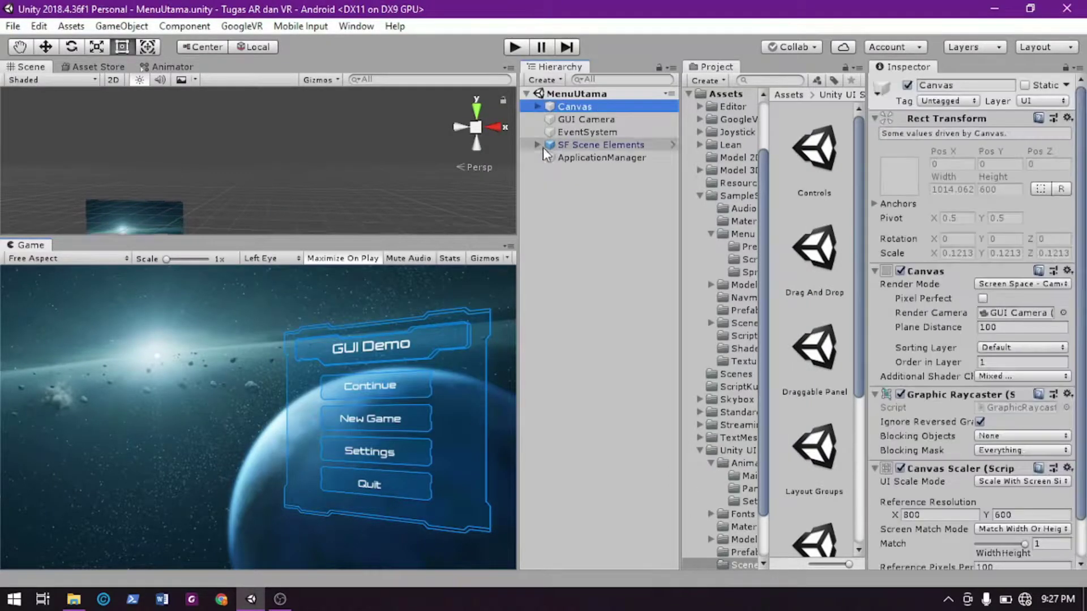
pyautogui.scroll(5, 243, 151)
pyautogui.moveTo(385, 238); pyautogui.dragTo(385, 404)
pyautogui.scroll(5, 441, 349)
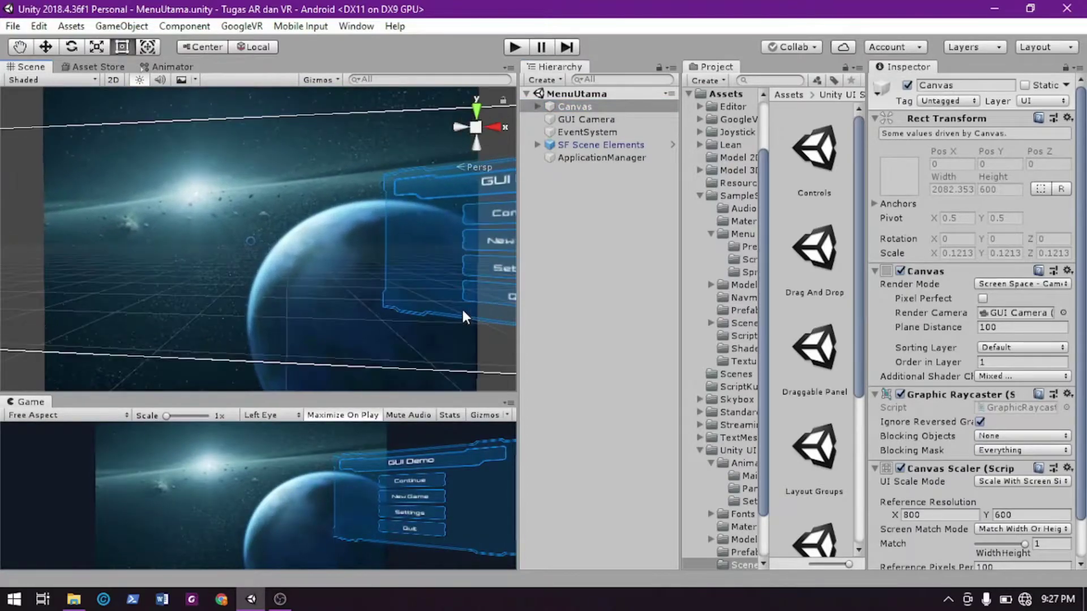
pyautogui.keyDown('alt'); pyautogui.moveTo(401, 272); pyautogui.dragTo(363, 235); pyautogui.keyUp('alt')
pyautogui.click(326, 191)
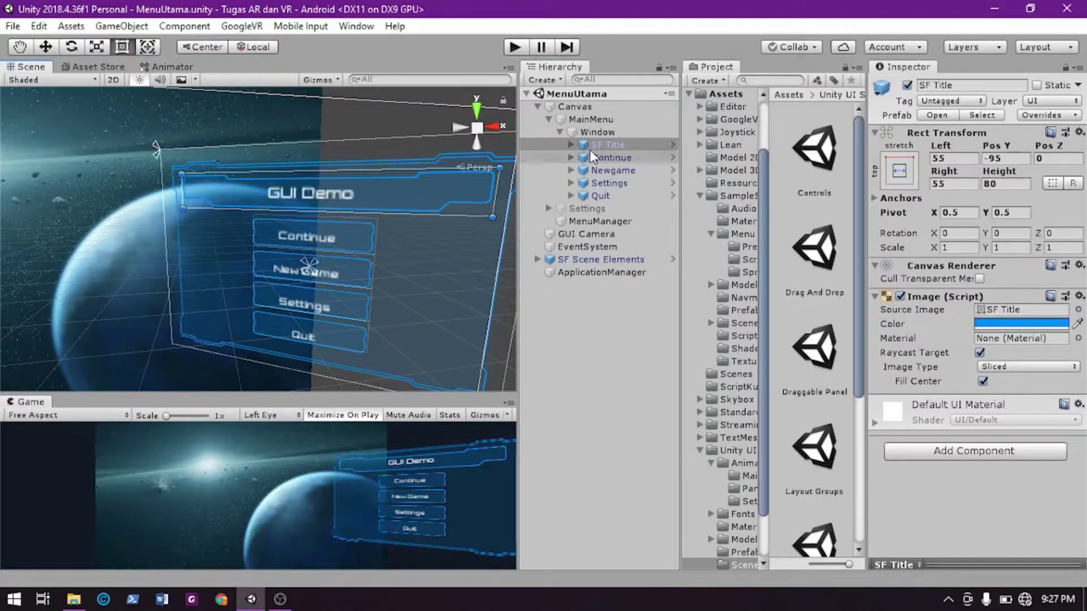
pyautogui.click(563, 144)
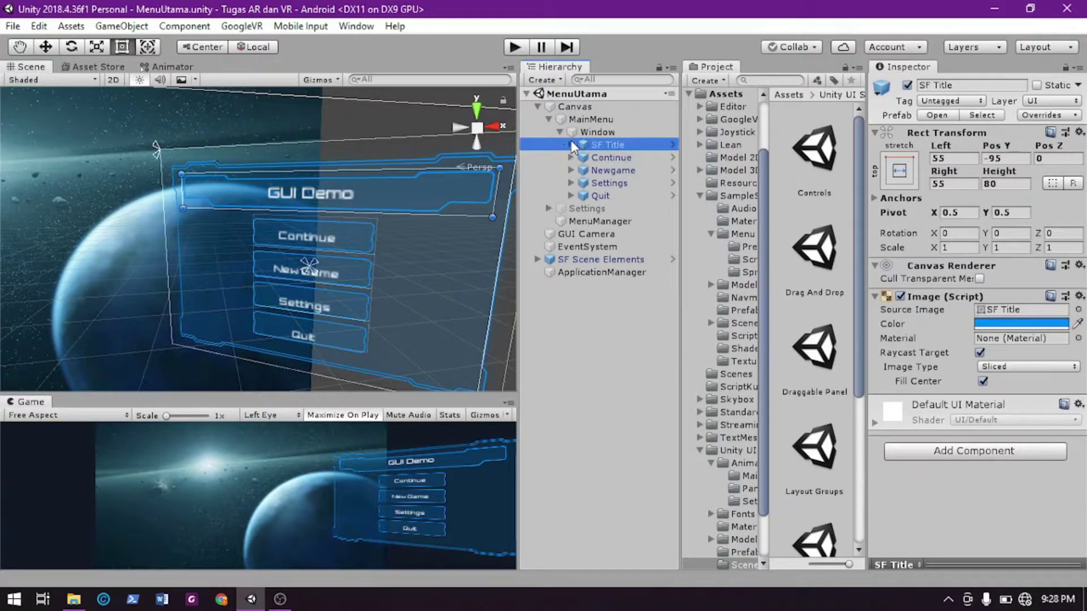
pyautogui.click(571, 142)
pyautogui.click(626, 155)
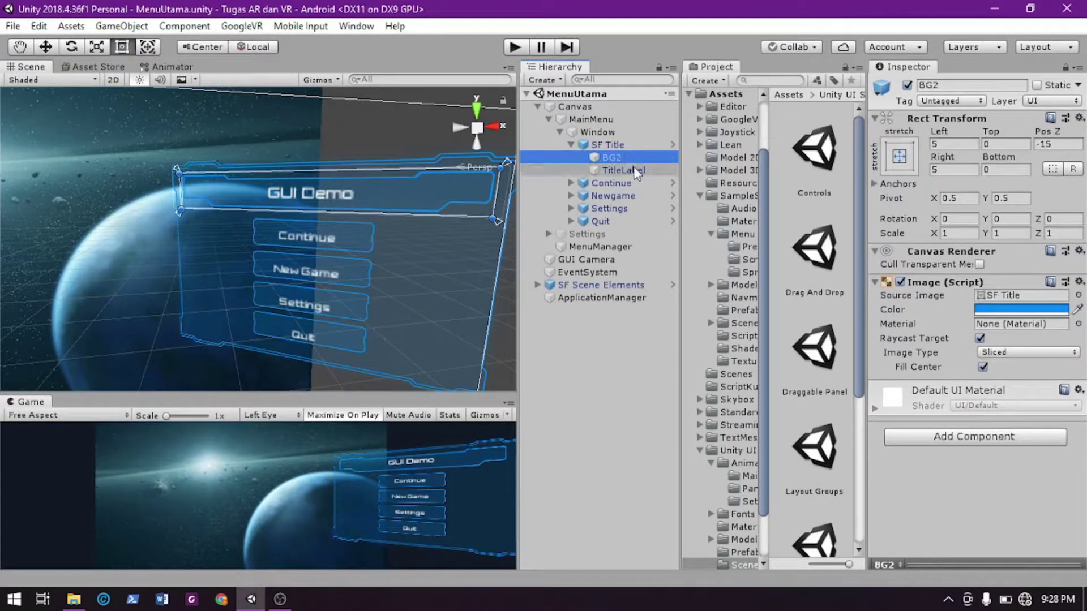
pyautogui.click(628, 170)
pyautogui.click(951, 319)
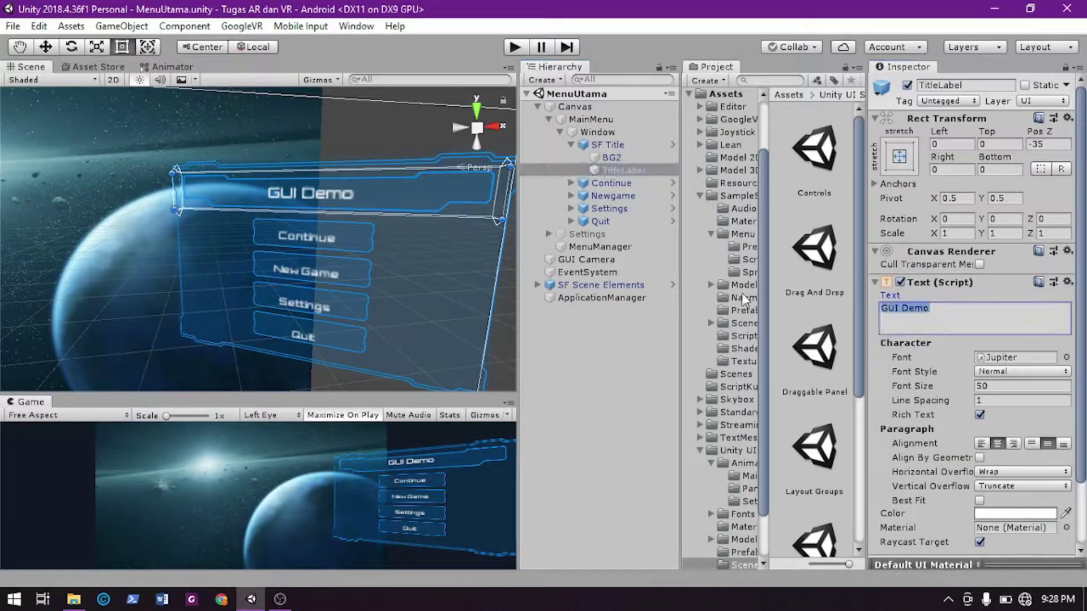
pyautogui.write('Menu Utama')
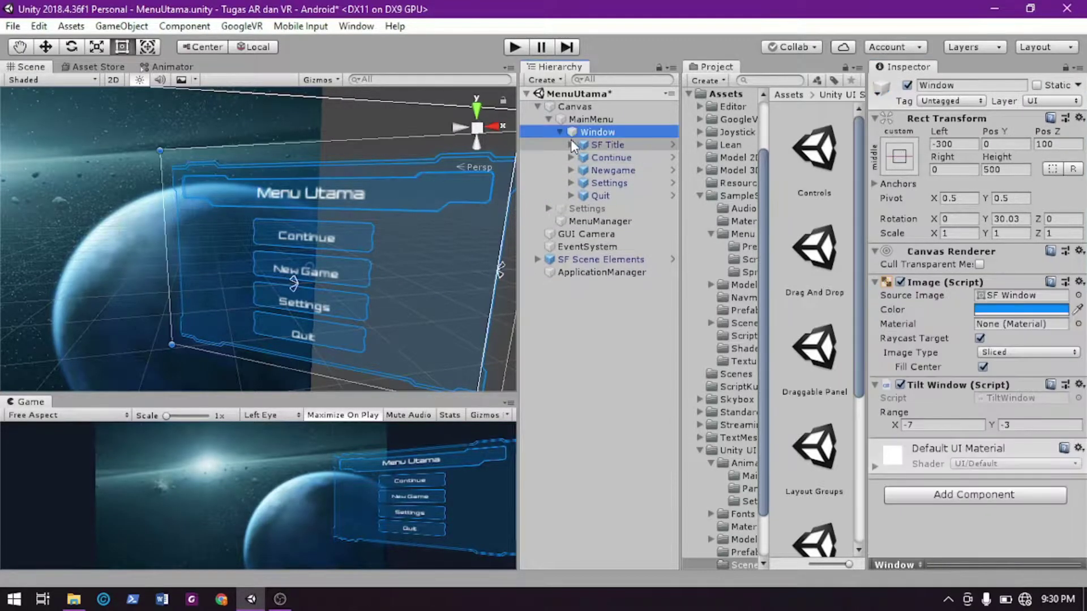
# Examine the Settings, Window, MainMenu and MenuManager objects under the Canvas, collapsing Window's children
pyautogui.click(565, 211)
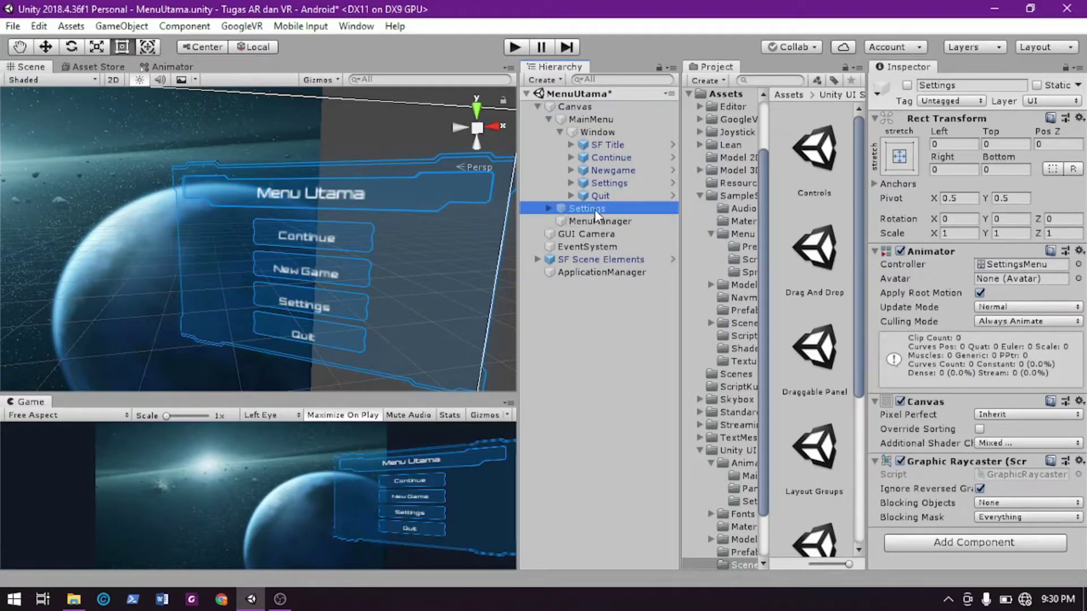
pyautogui.click(575, 134)
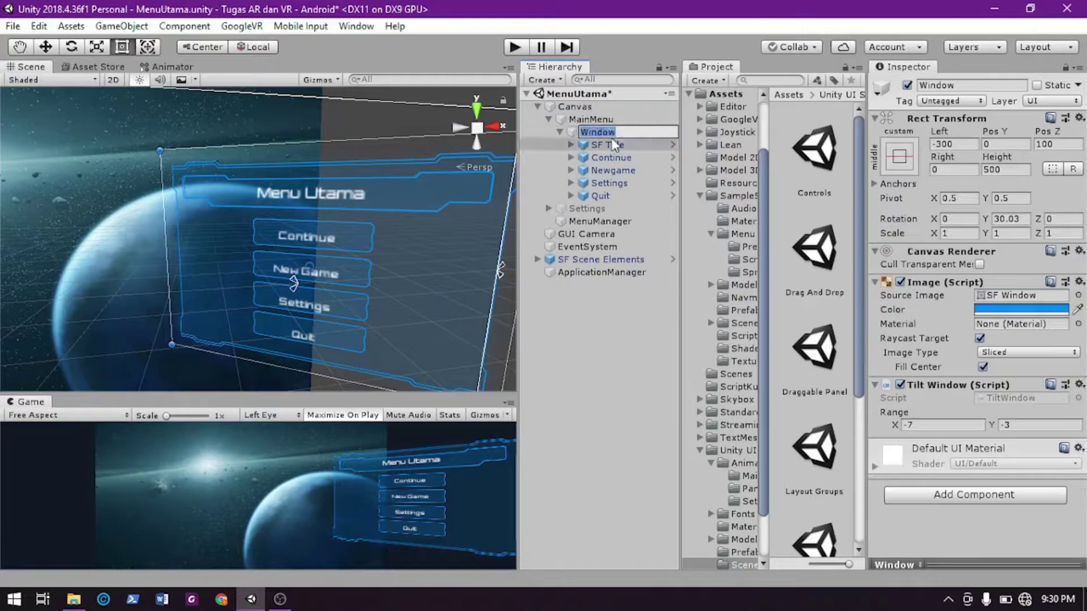
pyautogui.click(609, 111)
pyautogui.click(608, 131)
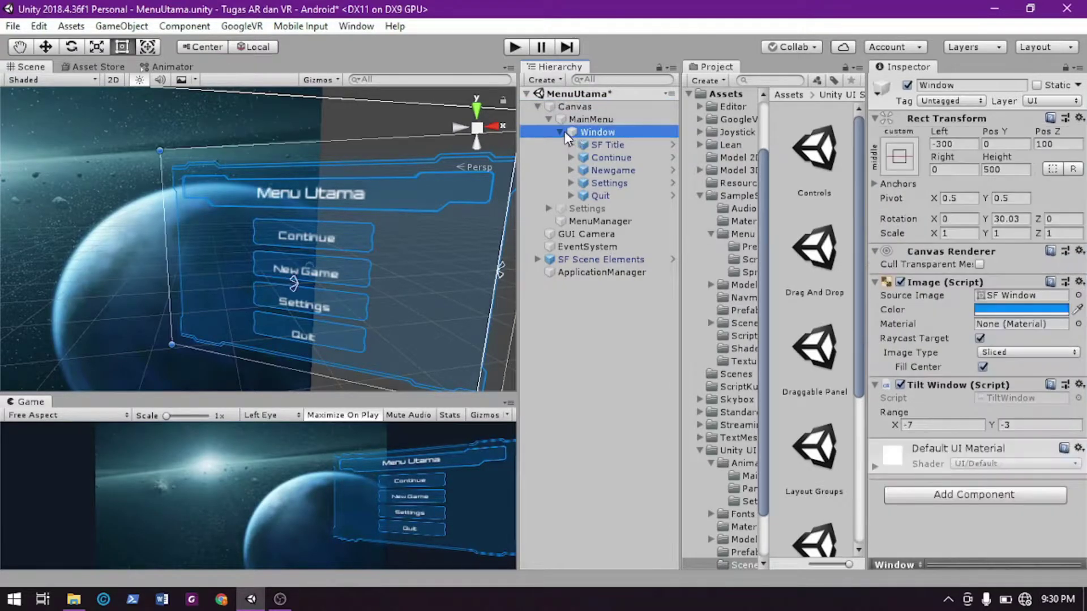
pyautogui.click(561, 131)
pyautogui.click(595, 120)
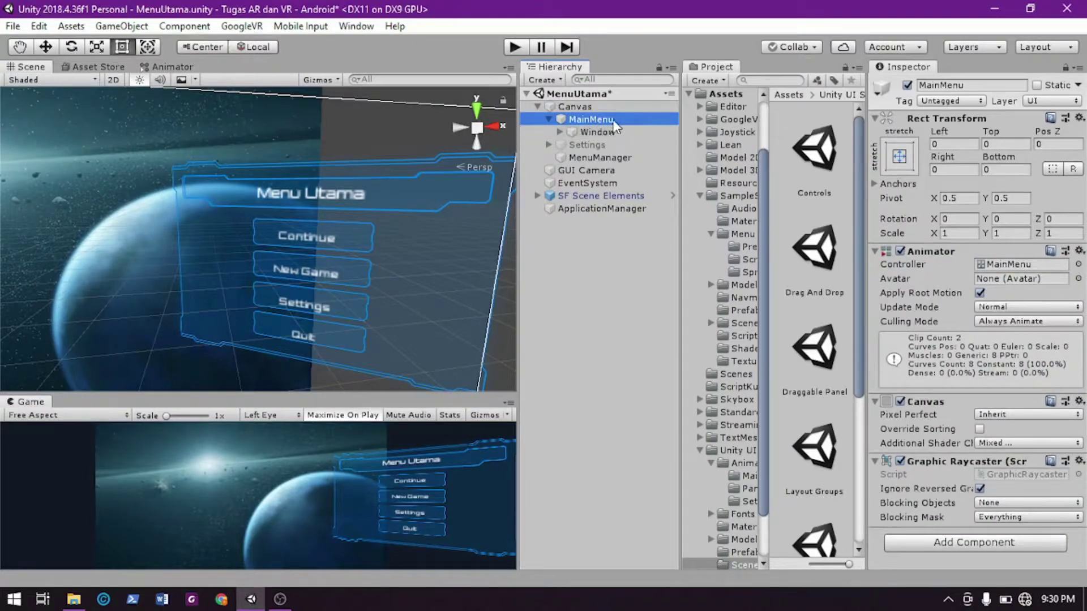
pyautogui.click(616, 146)
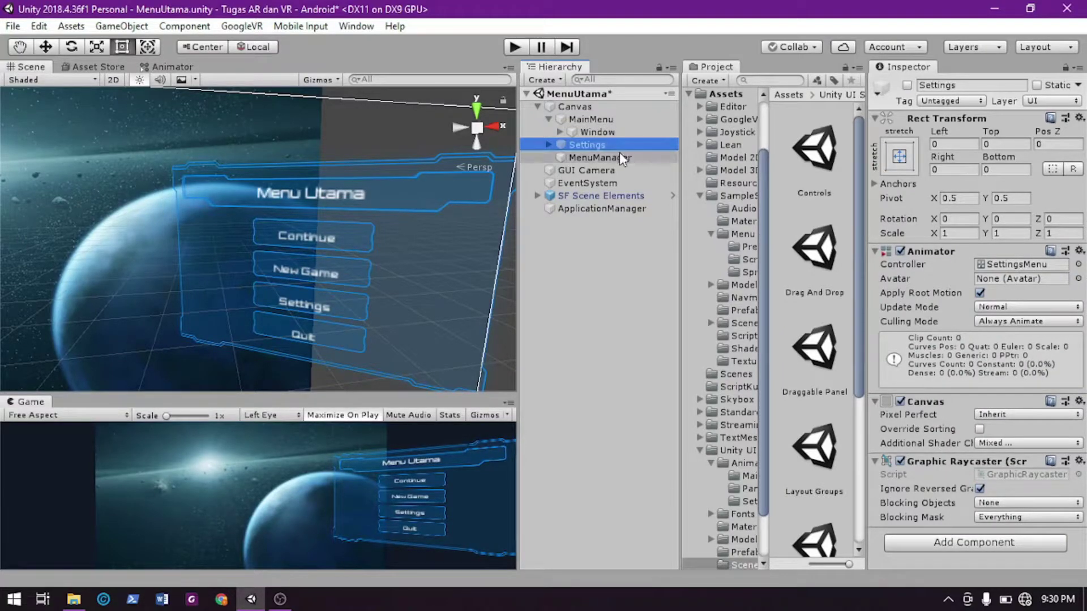
pyautogui.click(623, 157)
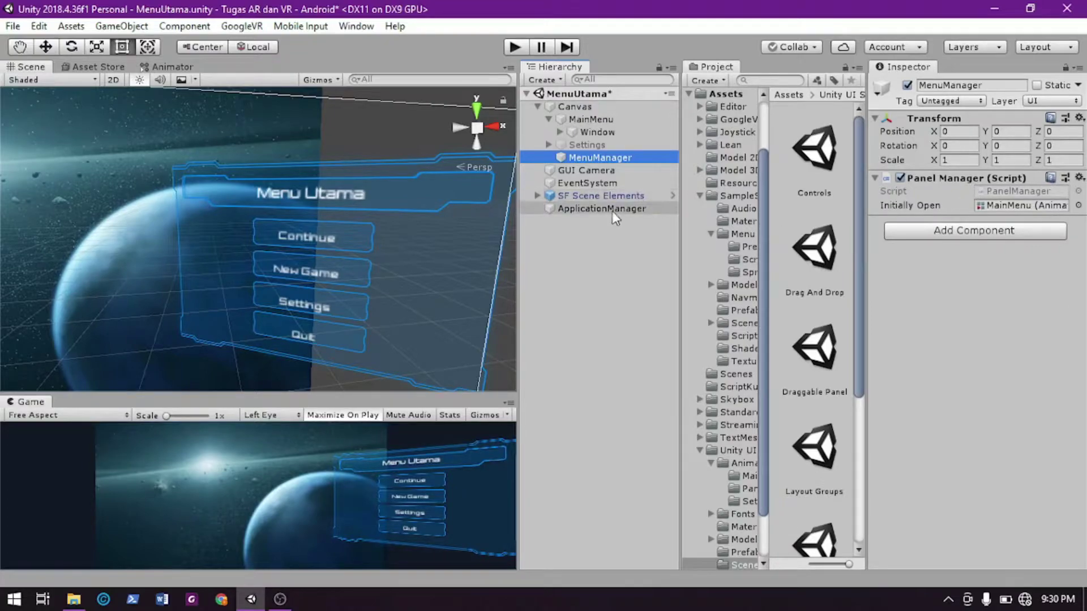
# Inspect the GUI Camera, EventSystem and ApplicationManager objects, and locate the ApplicationManager script in the project
pyautogui.click(611, 172)
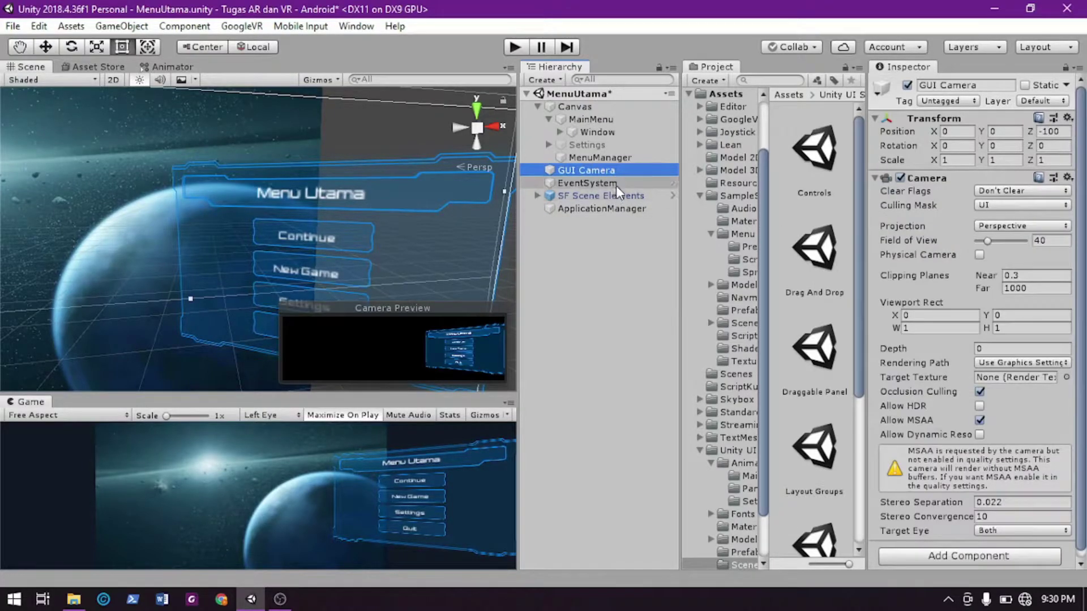
pyautogui.click(615, 181)
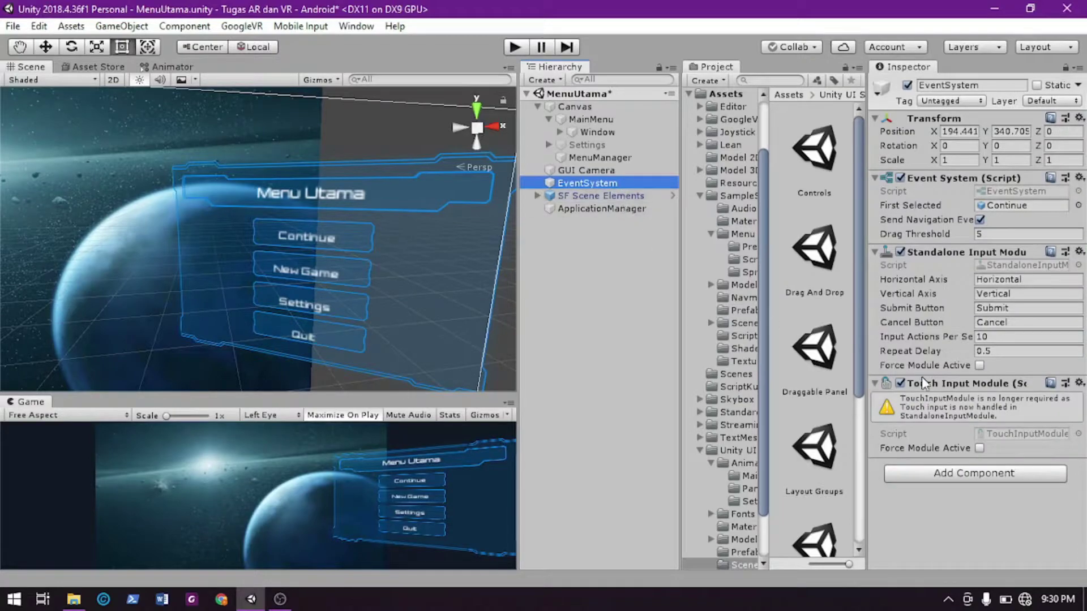
pyautogui.click(604, 209)
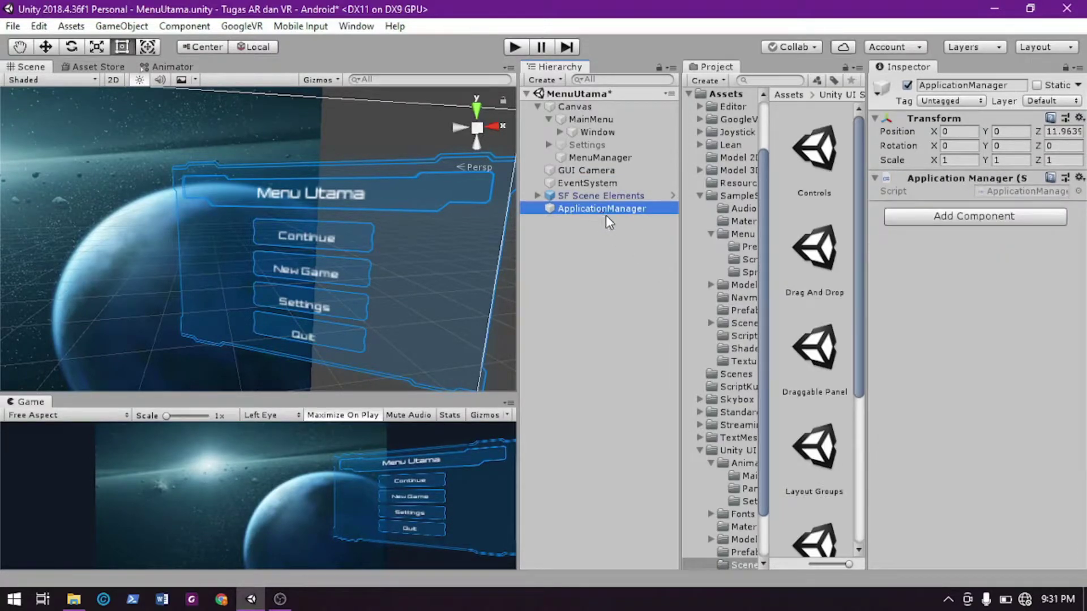
pyautogui.click(996, 191)
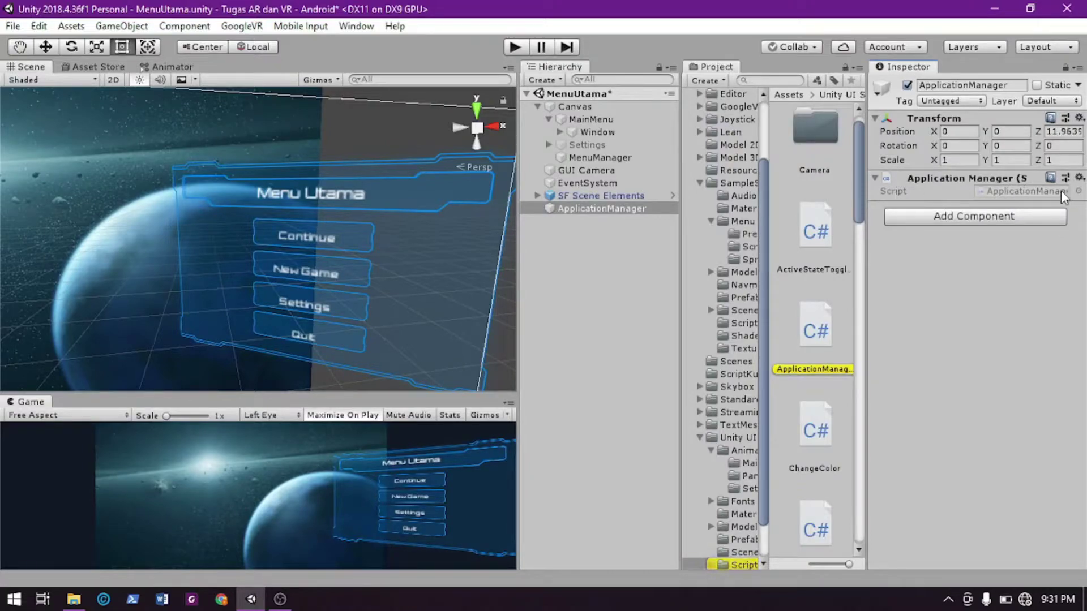
# Inspect the Background sprite choices and the Main Camera inside SF Scene Elements, then collapse the group
pyautogui.click(535, 193)
pyautogui.click(535, 196)
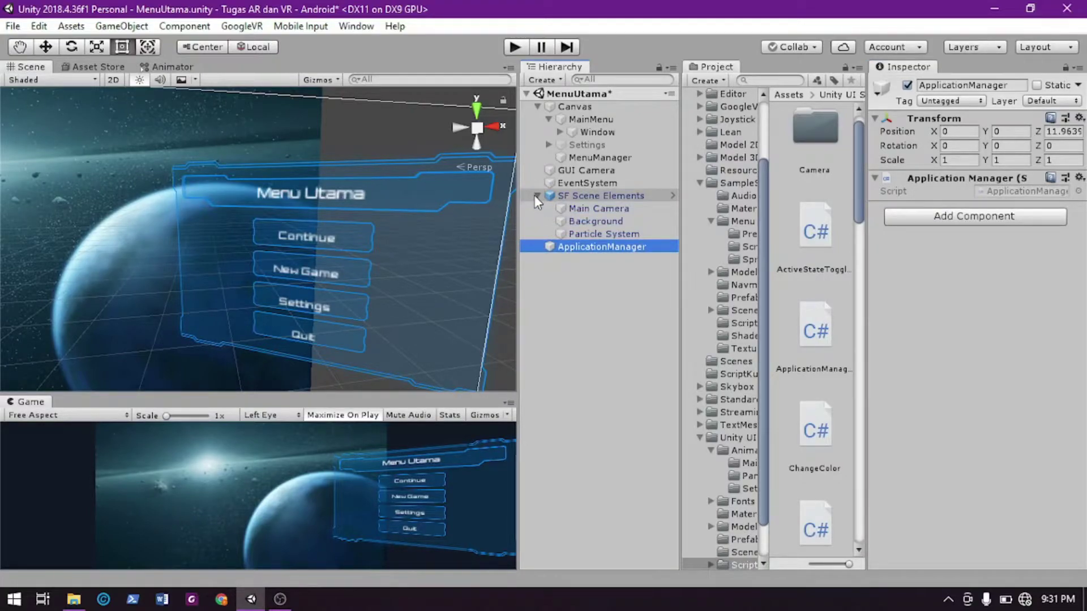
pyautogui.click(629, 220)
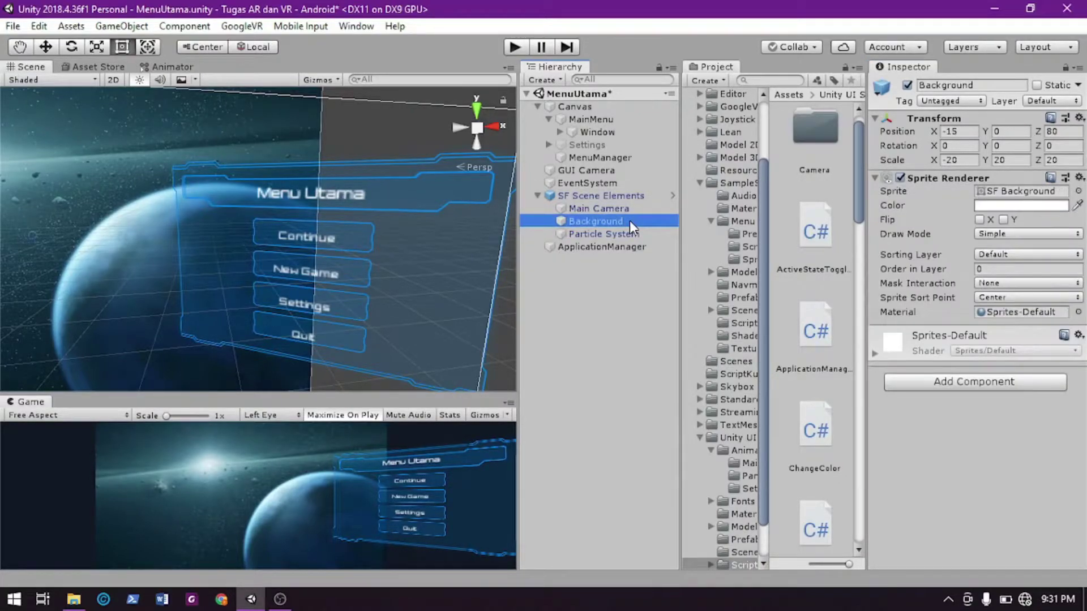
pyautogui.click(1078, 191)
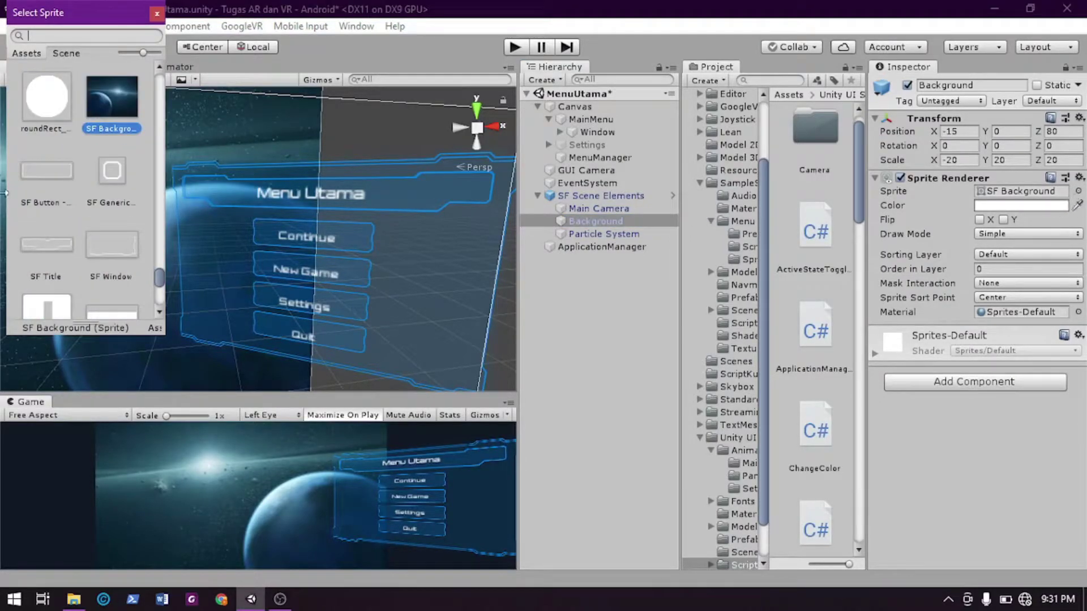
pyautogui.click(615, 222)
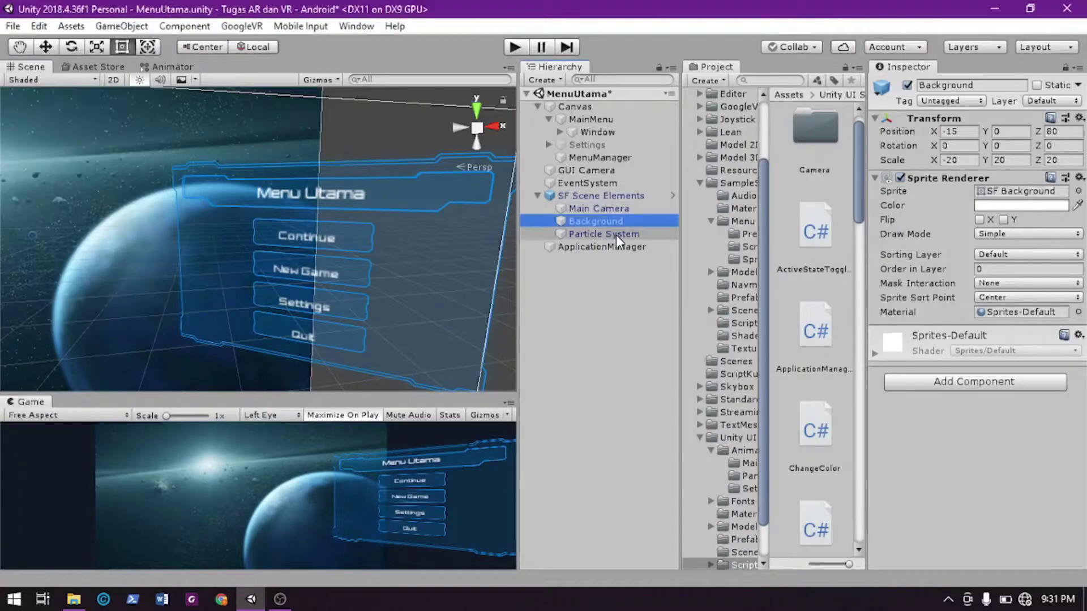
pyautogui.click(614, 208)
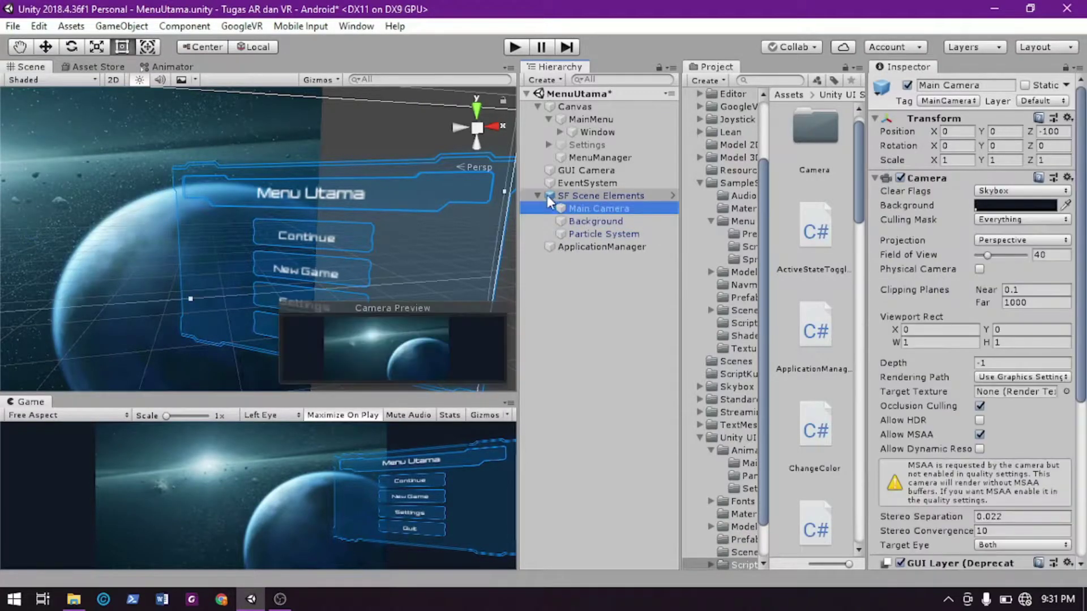
pyautogui.click(536, 196)
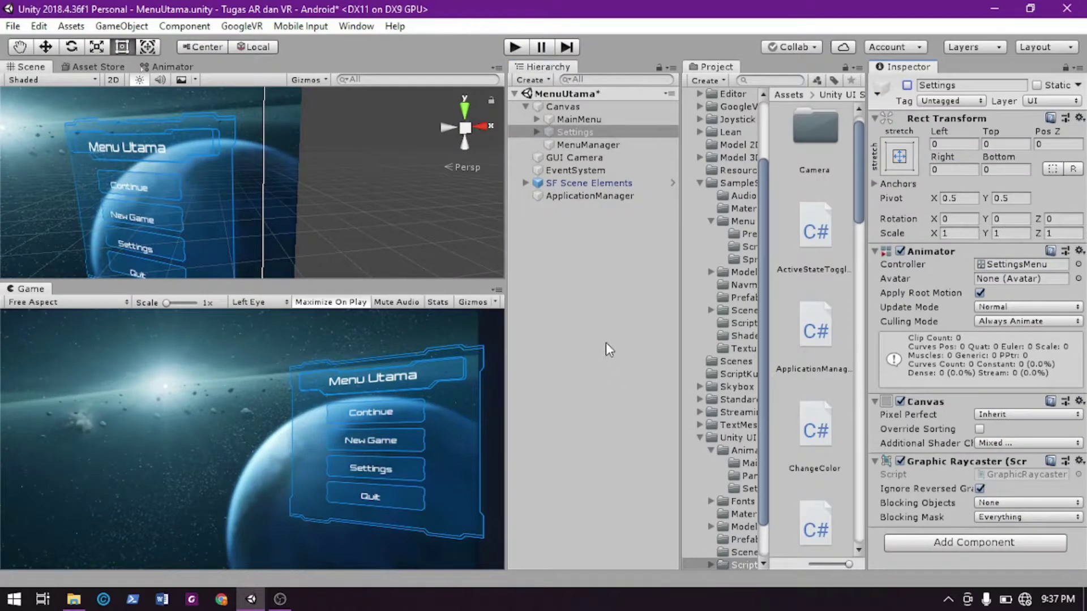
# Review the title and button objects inside MainMenu's Window, then collapse Window
pyautogui.click(588, 120)
pyautogui.click(534, 119)
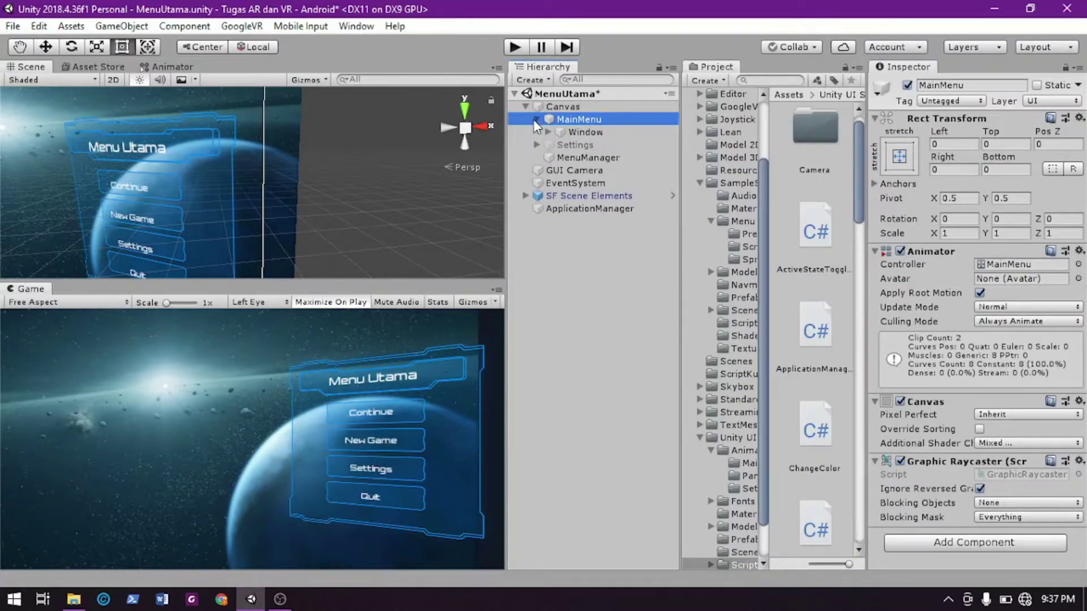
pyautogui.click(549, 131)
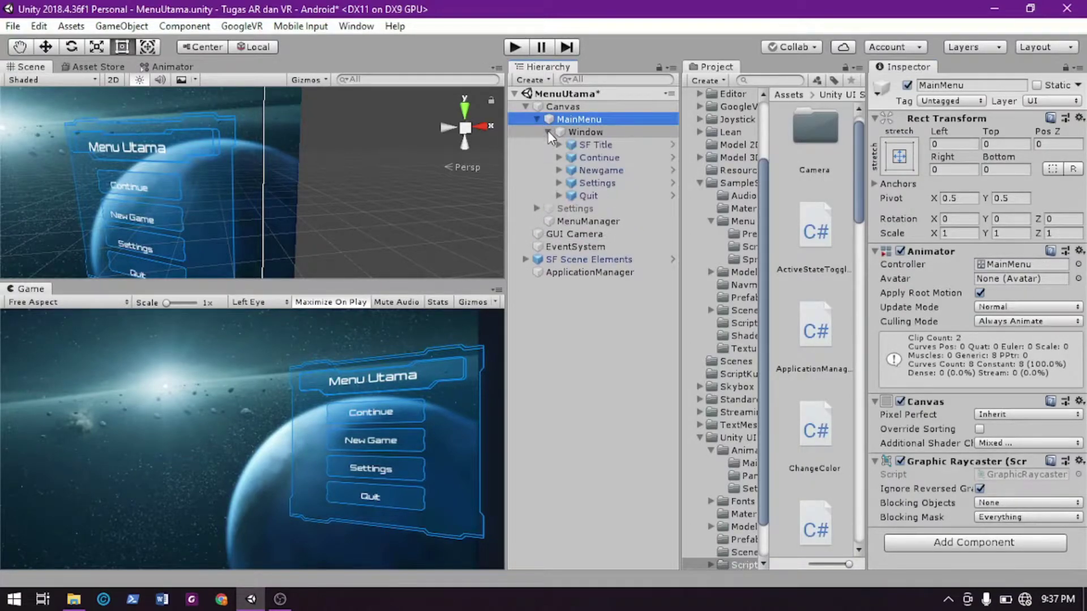
pyautogui.click(595, 144)
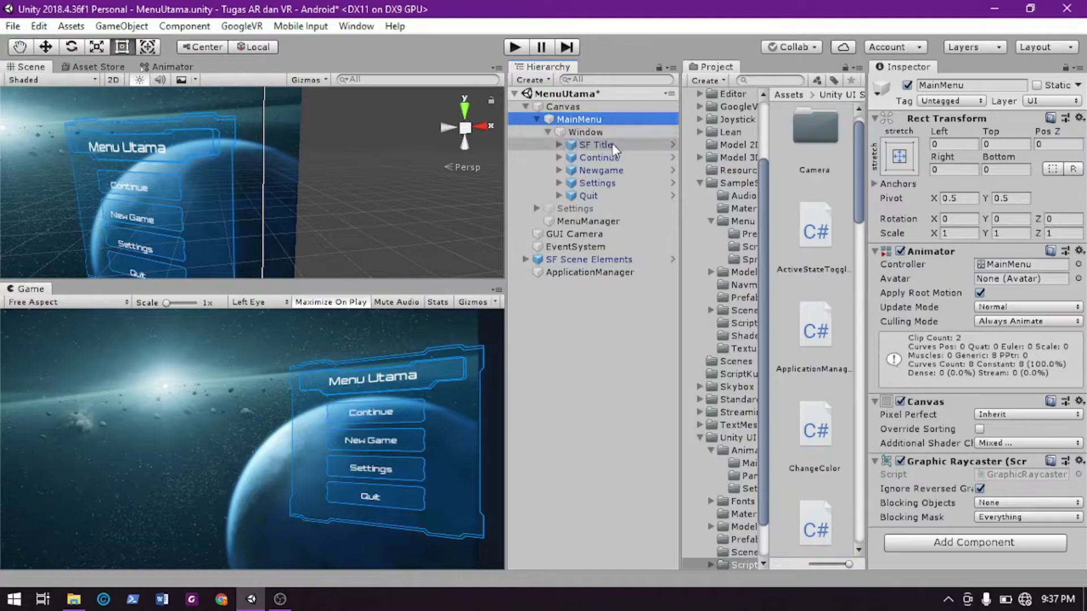
pyautogui.click(547, 131)
# Collapse MainMenu under the Canvas, deactivate it, and activate the Settings object in its place
pyautogui.click(535, 121)
pyautogui.click(536, 120)
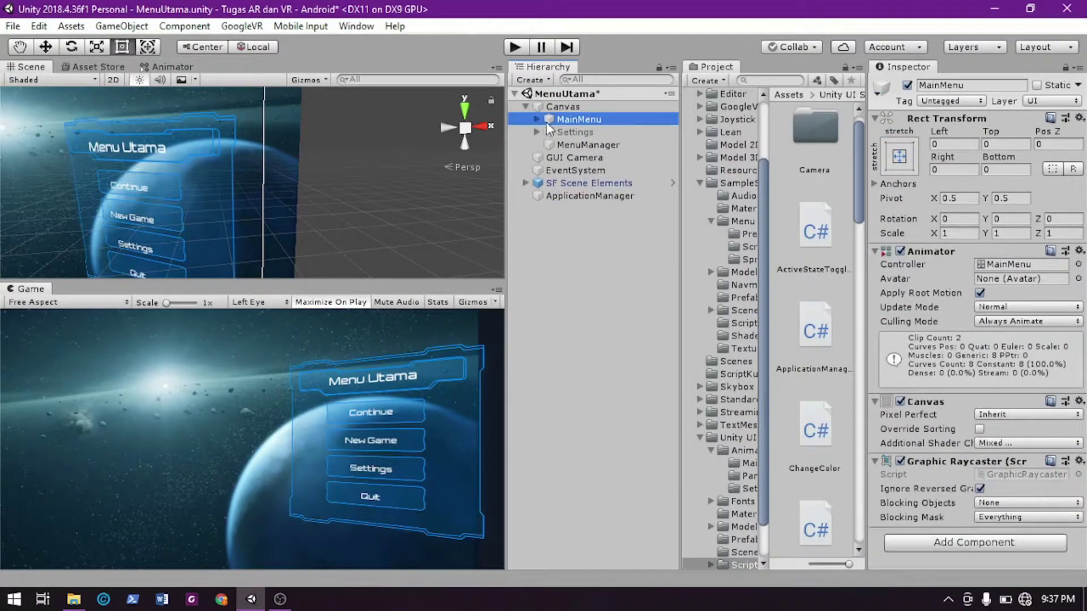
pyautogui.click(583, 120)
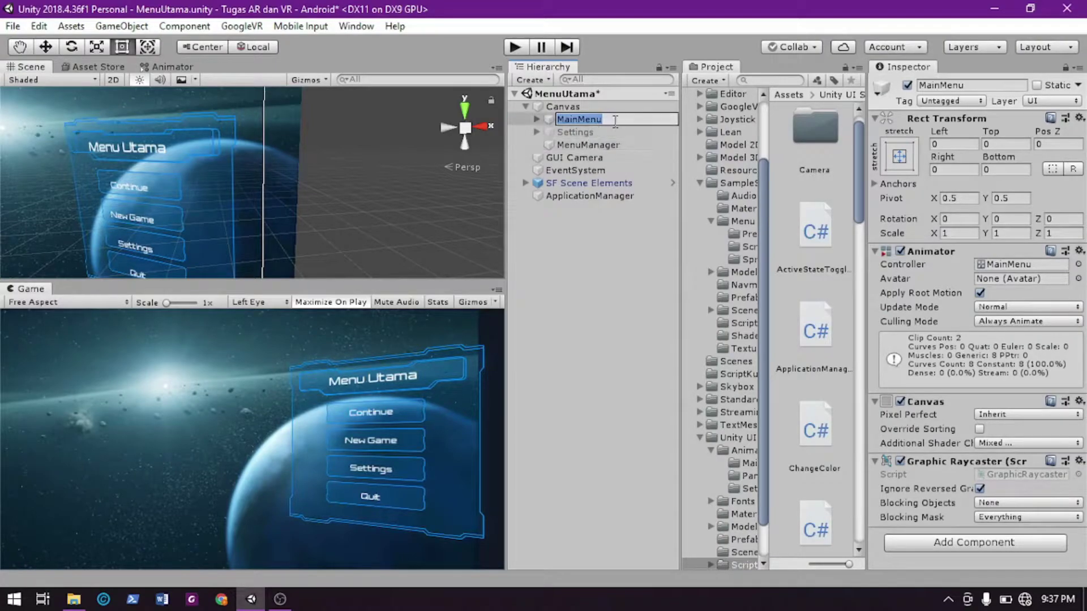
pyautogui.click(603, 134)
pyautogui.click(596, 121)
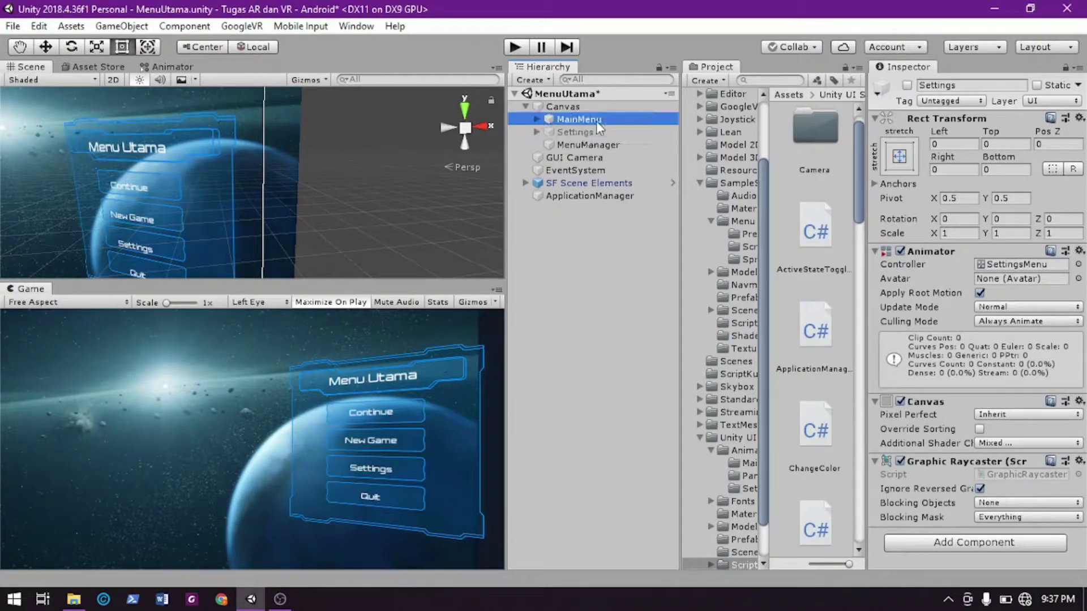
pyautogui.click(908, 85)
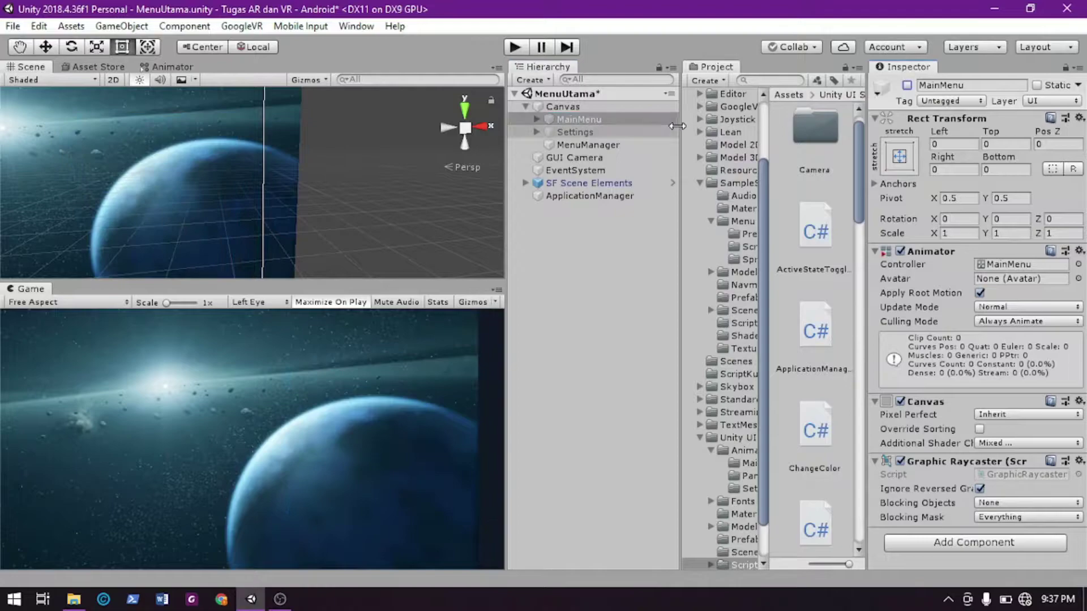
pyautogui.click(655, 130)
pyautogui.click(907, 84)
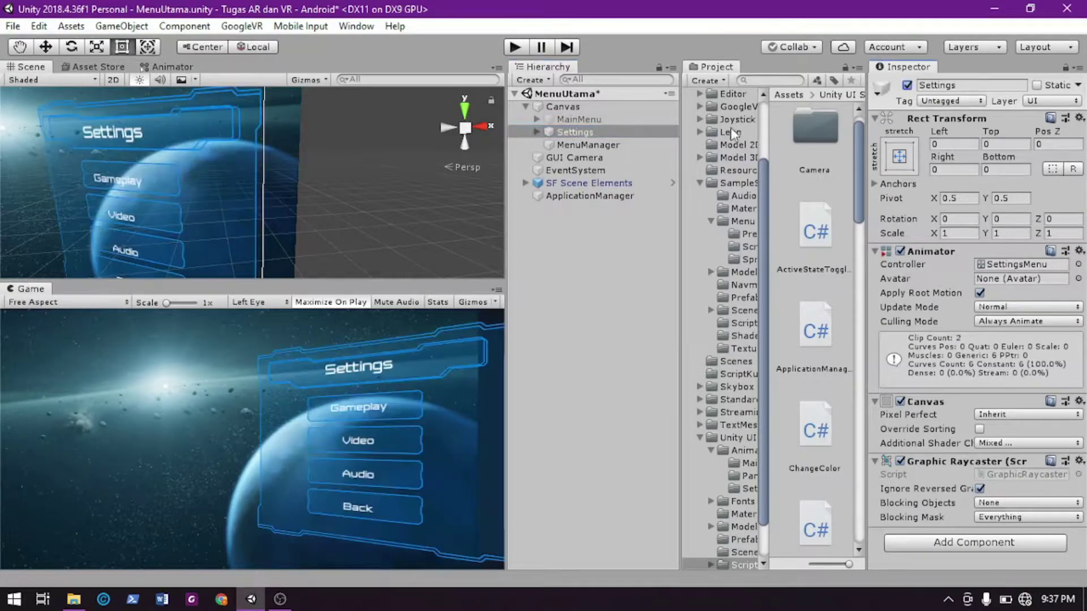
# Play-test the scene, then inspect the MainMenu, ApplicationManager, EventSystem and GUI Camera objects for what controls the opening menu
pyautogui.click(513, 48)
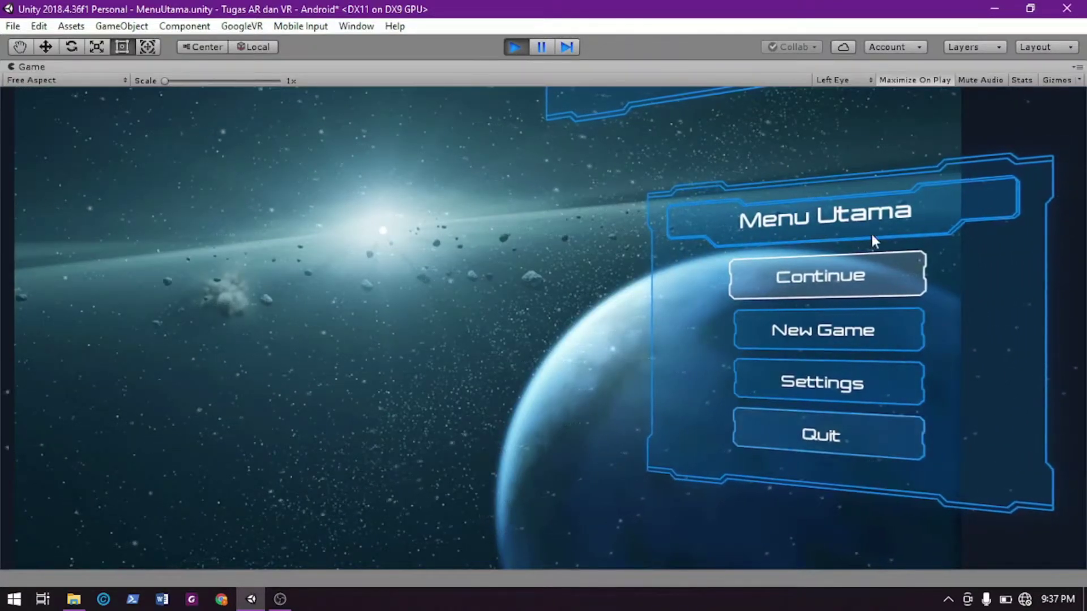
pyautogui.click(512, 48)
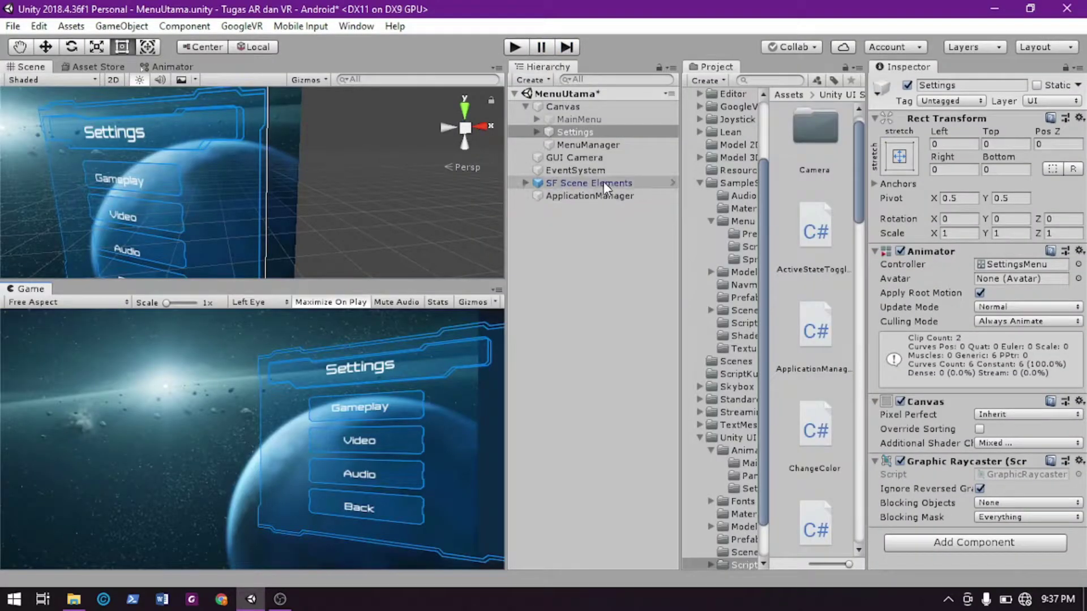
pyautogui.click(574, 120)
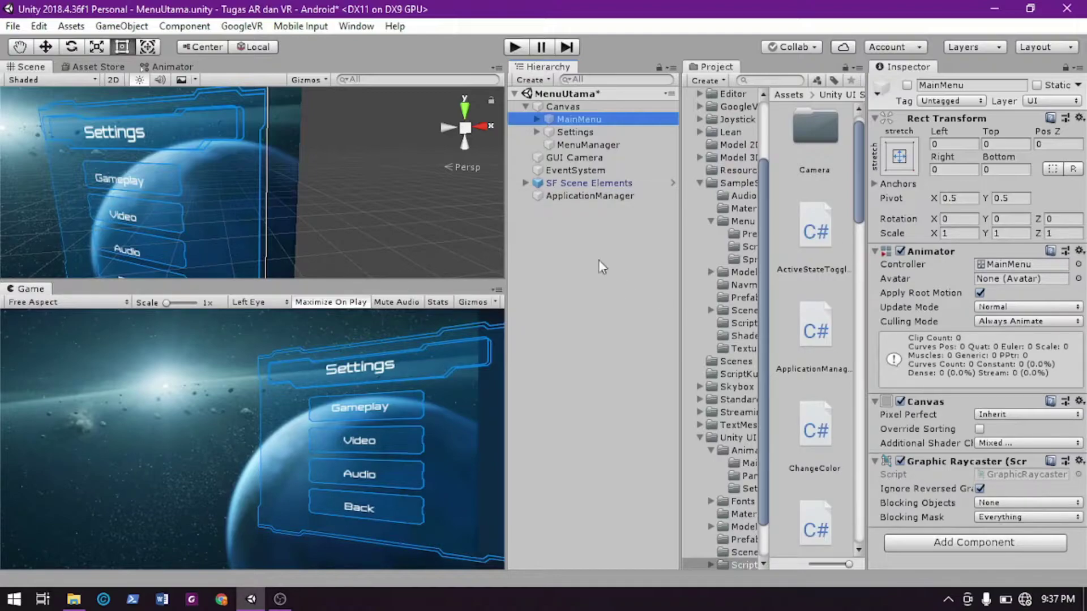
pyautogui.click(583, 195)
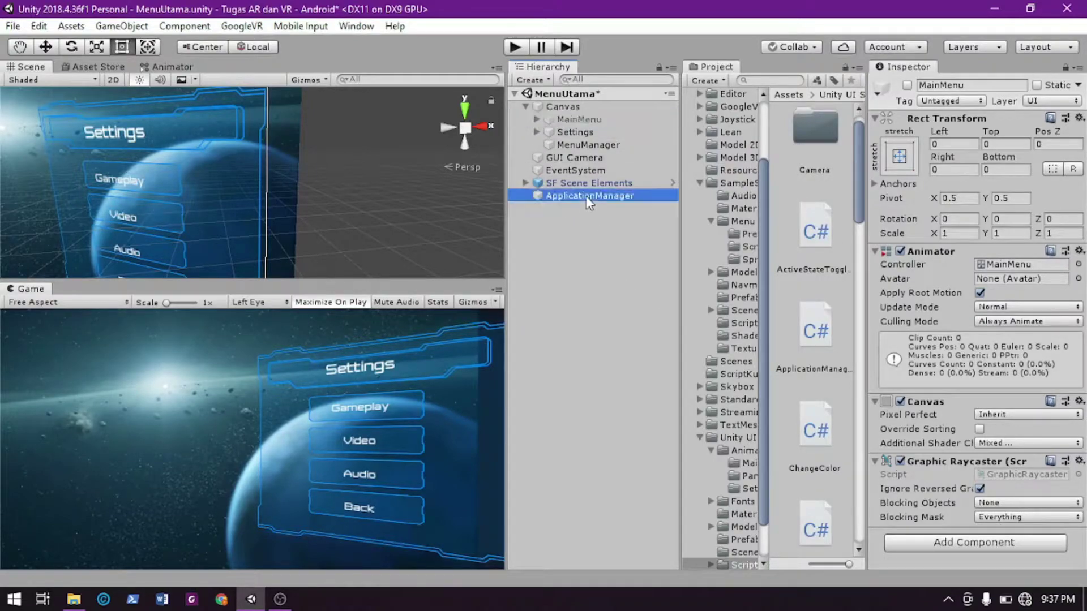
pyautogui.click(1037, 193)
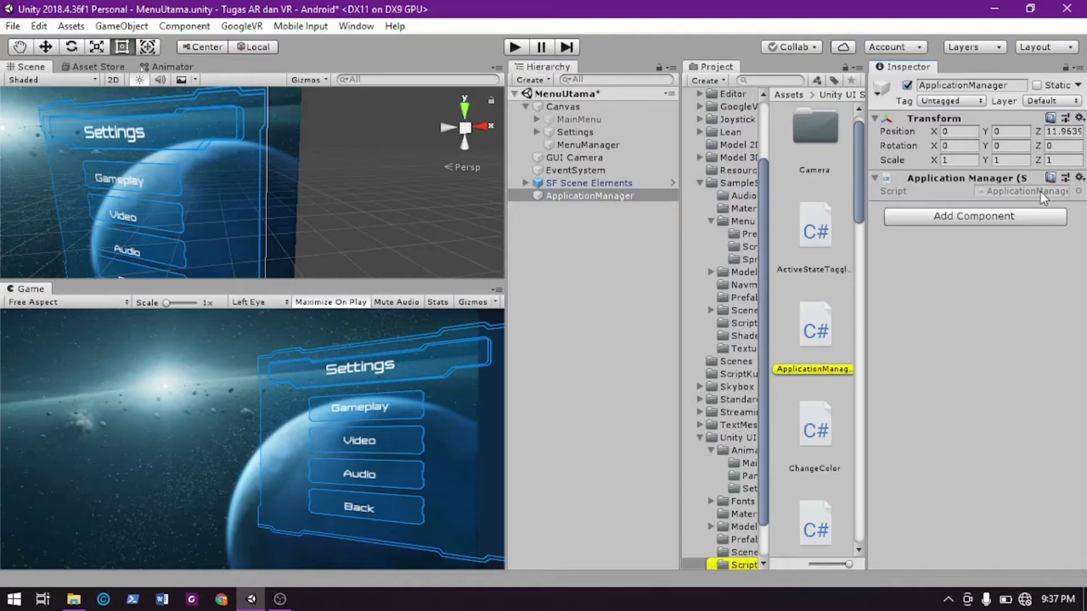
pyautogui.click(558, 170)
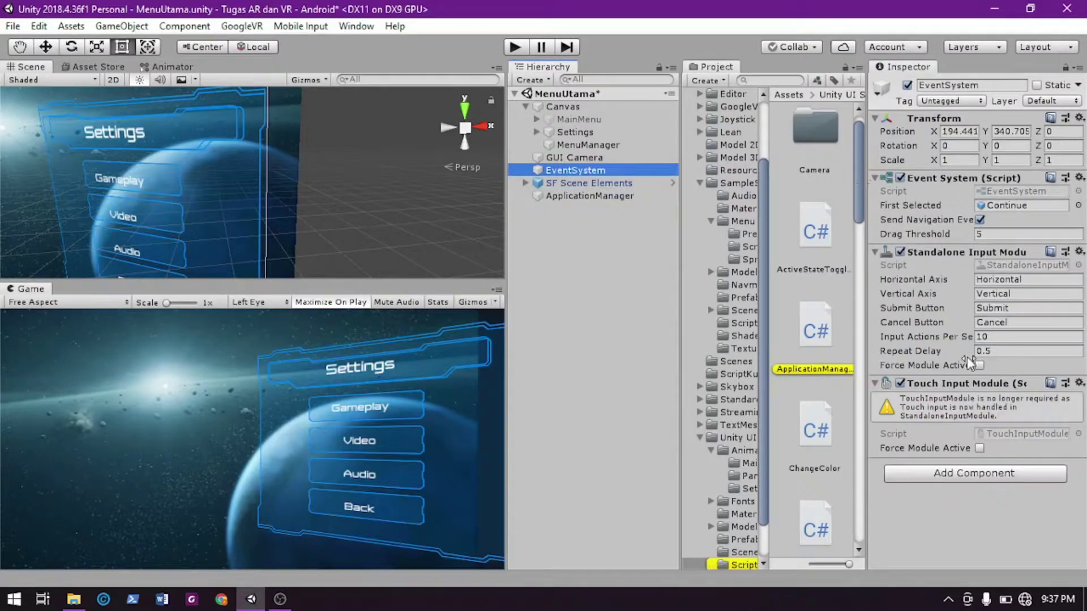
pyautogui.click(568, 157)
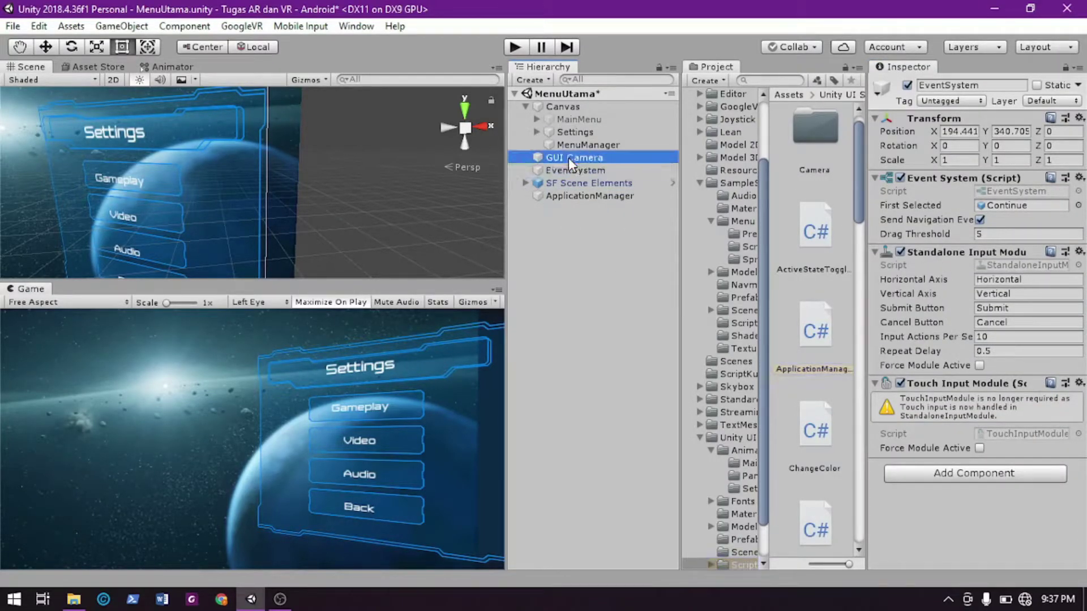
# Assign the Settings object as MenuManager's Initially Open panel and play-test the scene
pyautogui.click(572, 145)
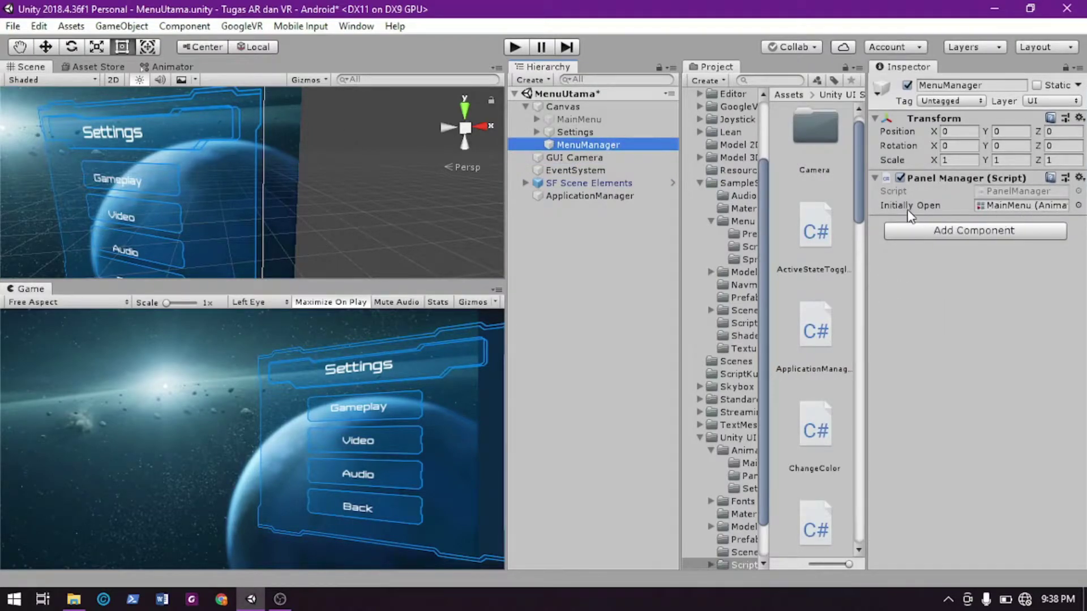
pyautogui.click(1049, 205)
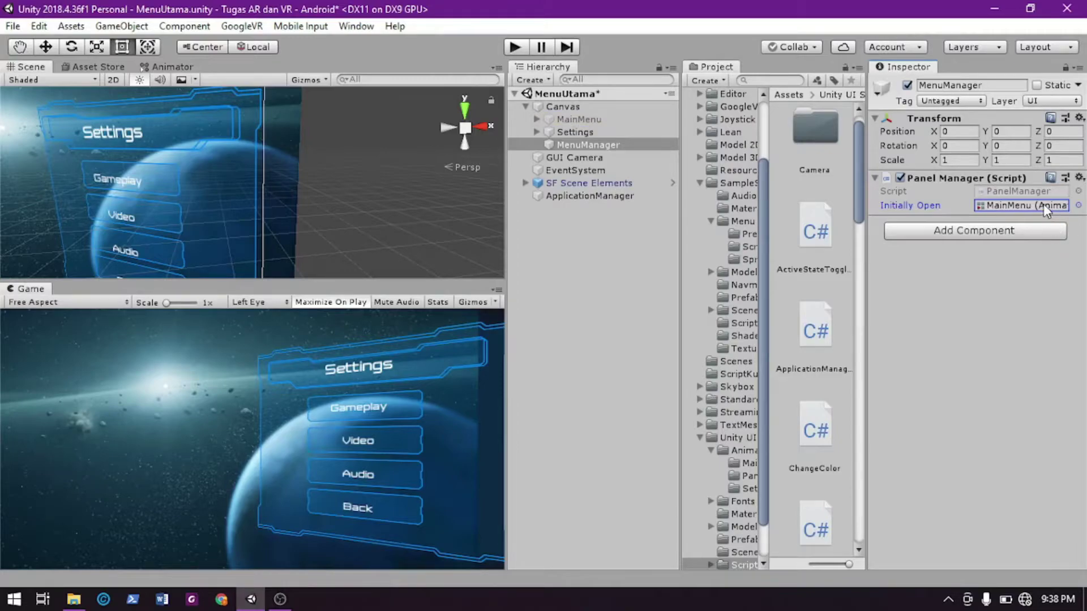
pyautogui.moveTo(585, 131); pyautogui.dragTo(1019, 205)
pyautogui.click(516, 47)
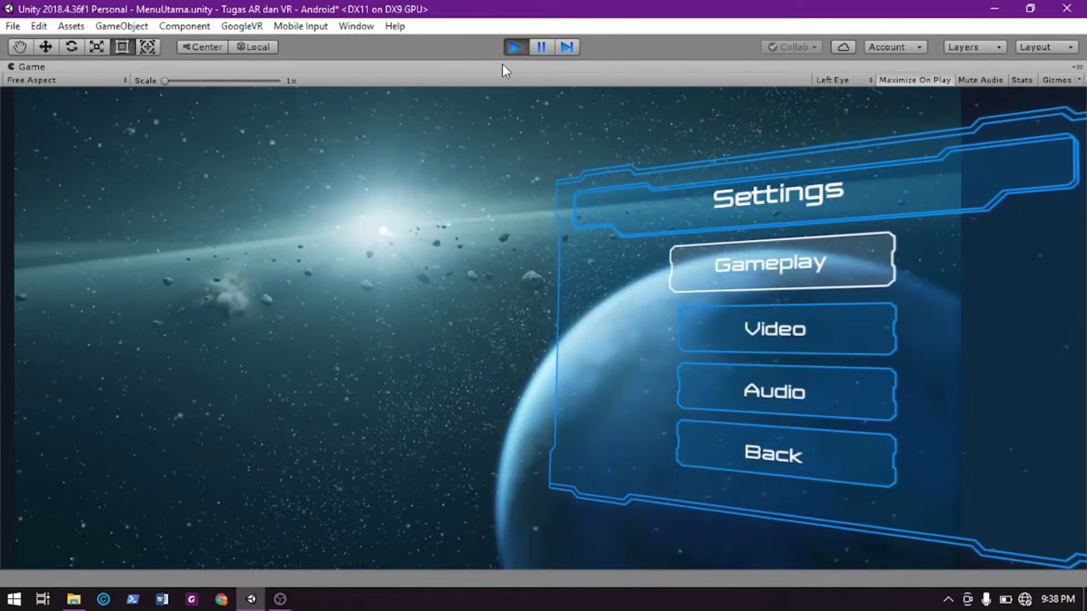
pyautogui.click(514, 47)
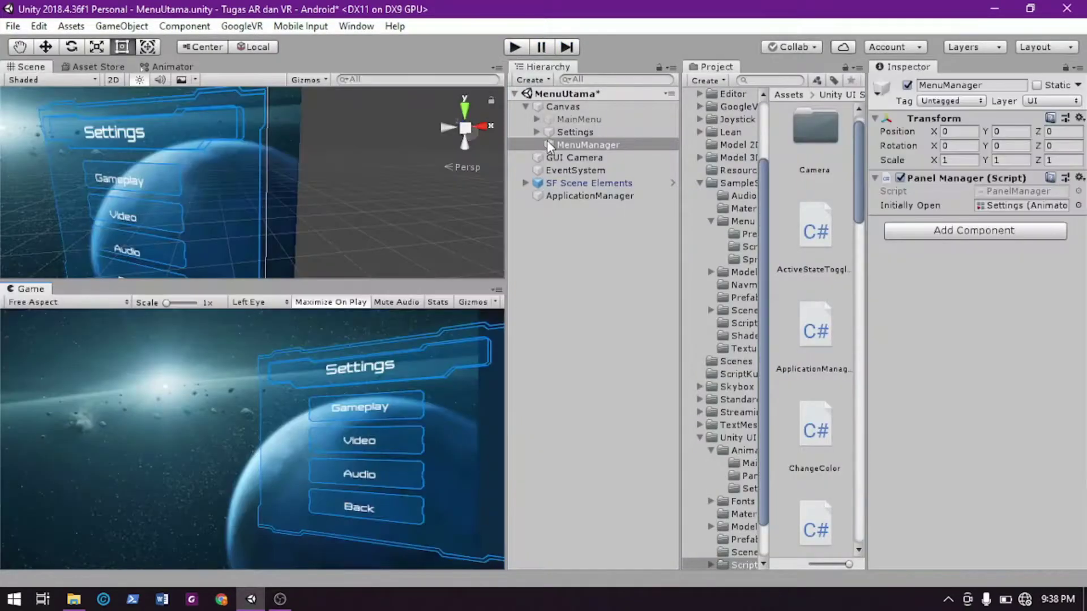
# Rename the Settings object under the Canvas to MenuUtama
pyautogui.click(557, 131)
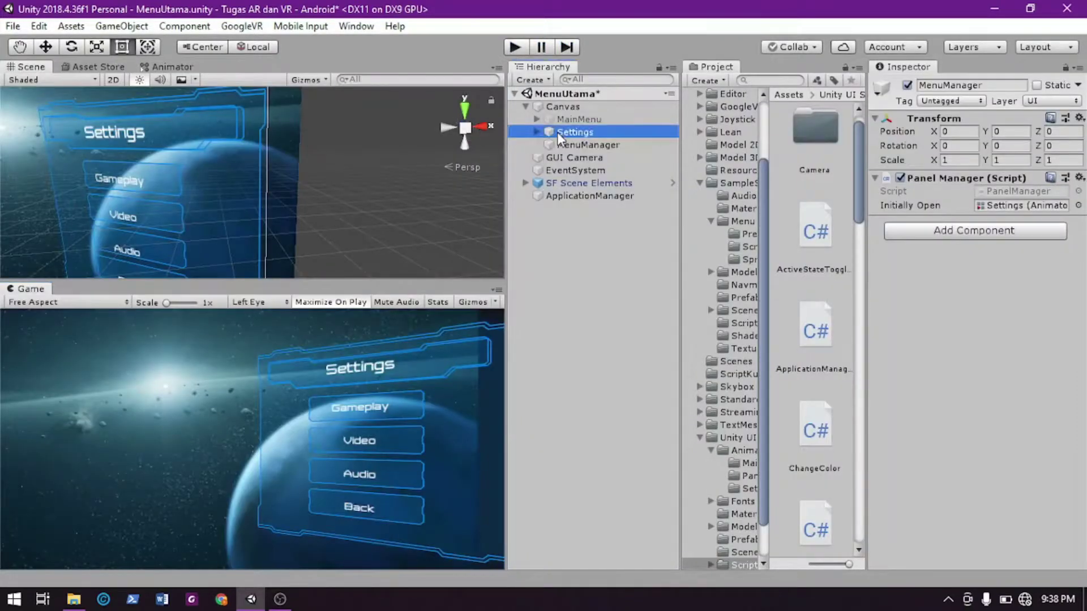
pyautogui.rightClick(592, 135)
pyautogui.click(656, 185)
pyautogui.write('MenuUtama')
pyautogui.press('Return')
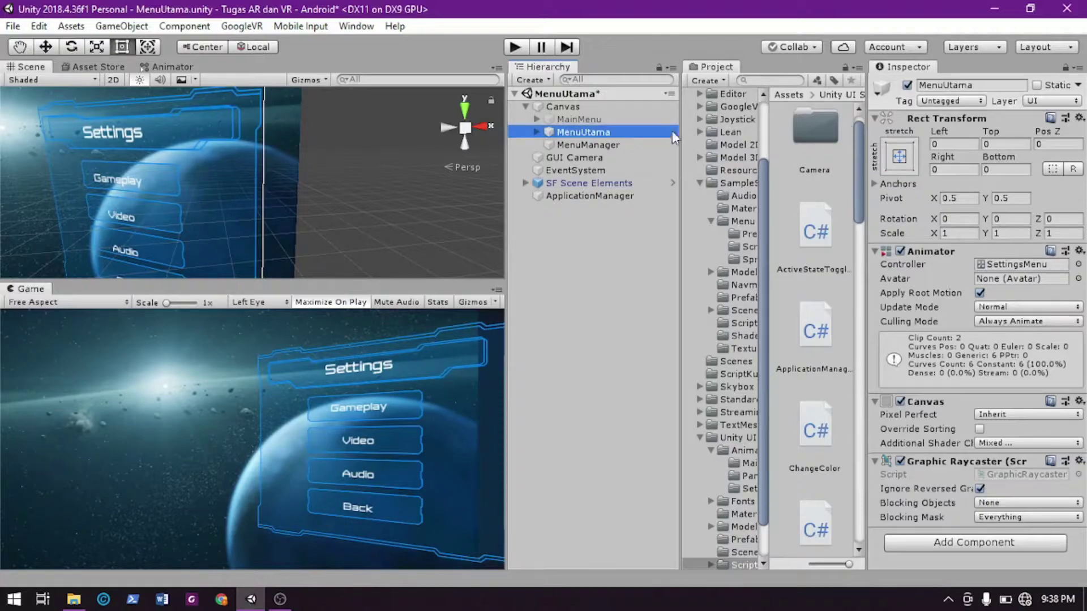
# Expand MenuUtama and examine its PanelManager, SettingsWindow and SettingsPanels children, leaving the two settings groups collapsed
pyautogui.click(538, 130)
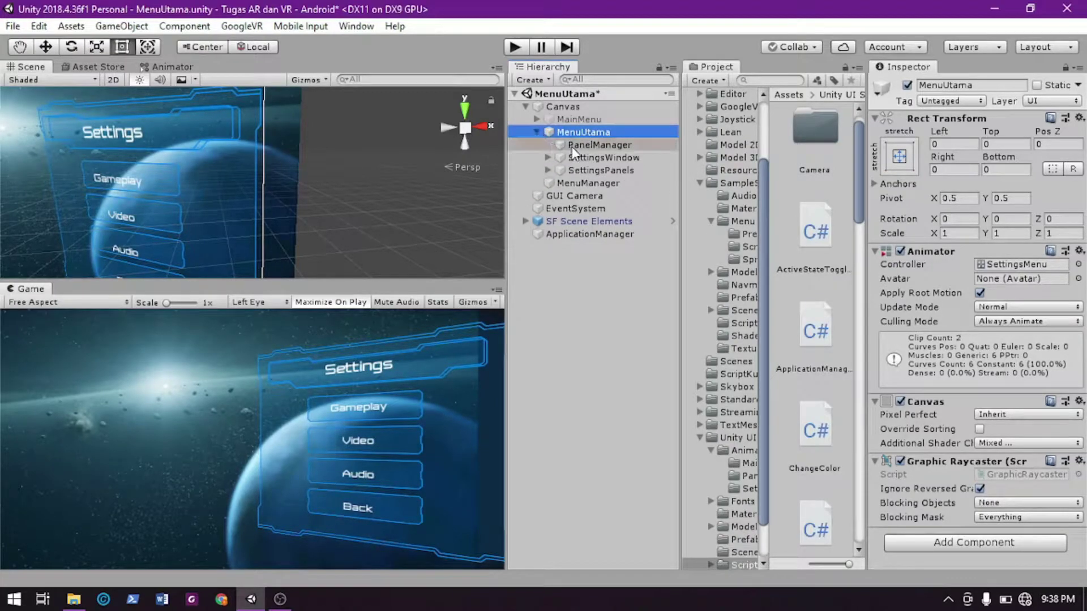
pyautogui.click(572, 146)
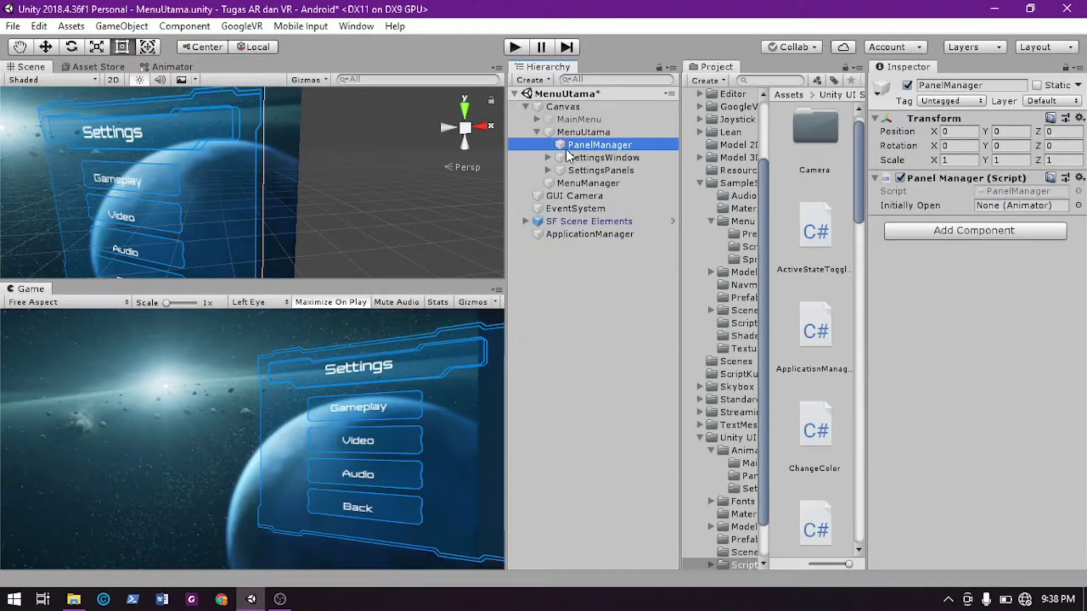
pyautogui.click(597, 157)
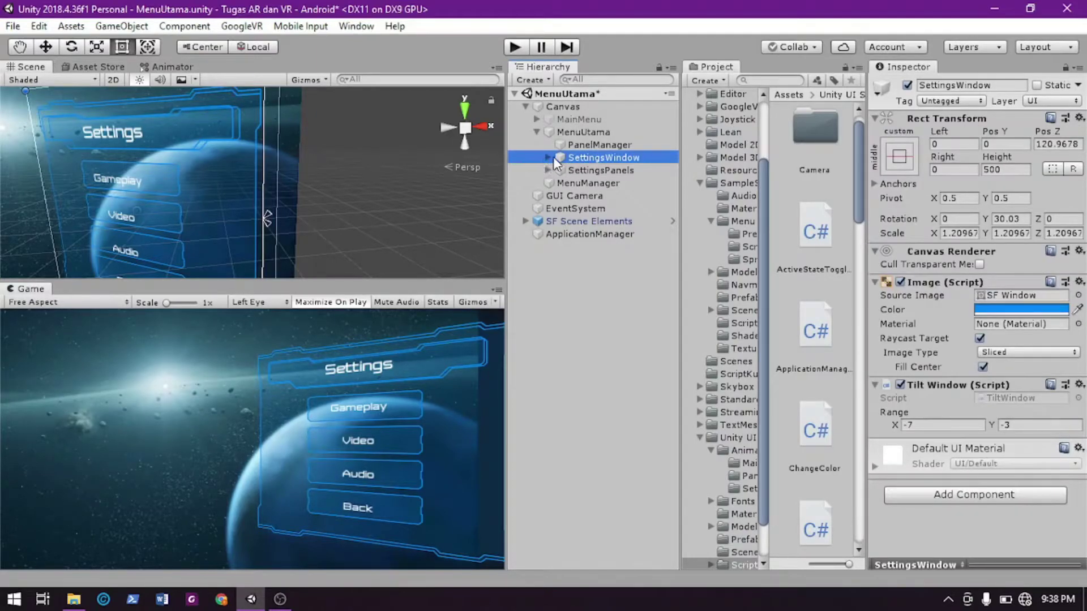
pyautogui.click(547, 158)
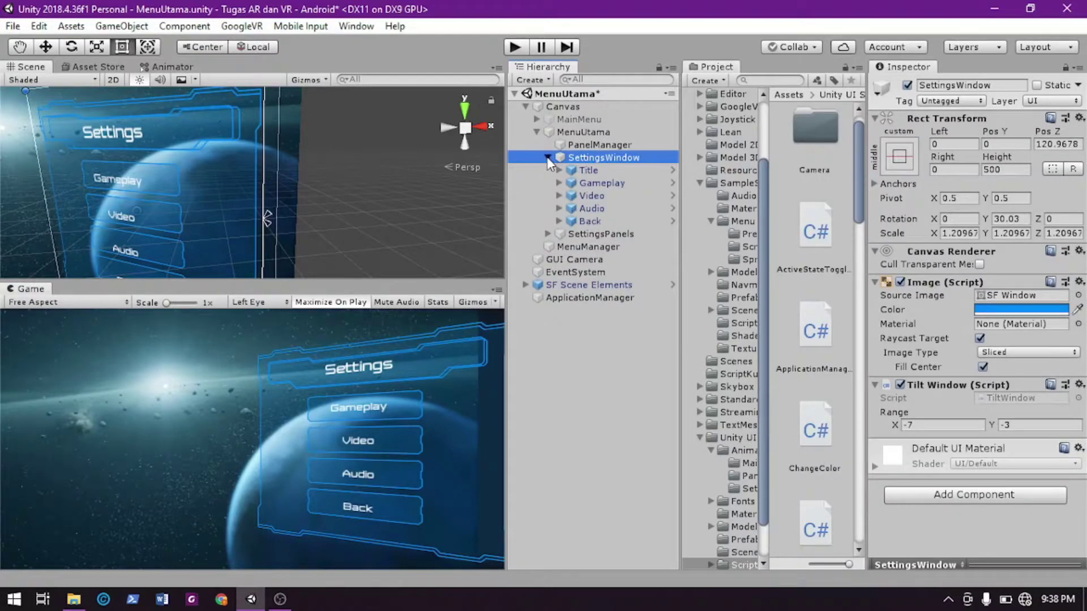
pyautogui.click(547, 157)
pyautogui.click(547, 170)
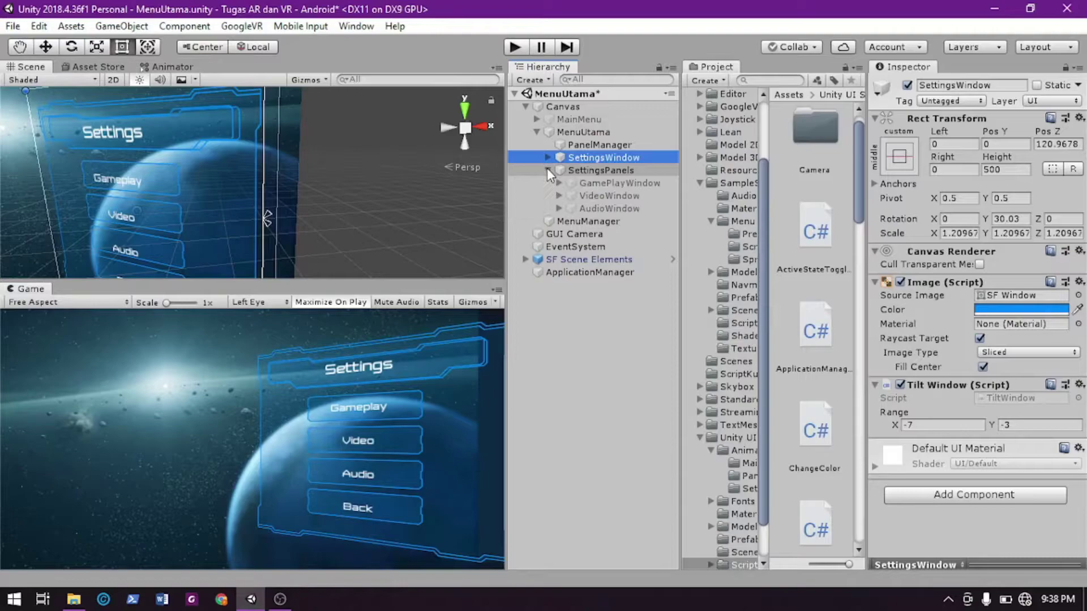
pyautogui.click(547, 170)
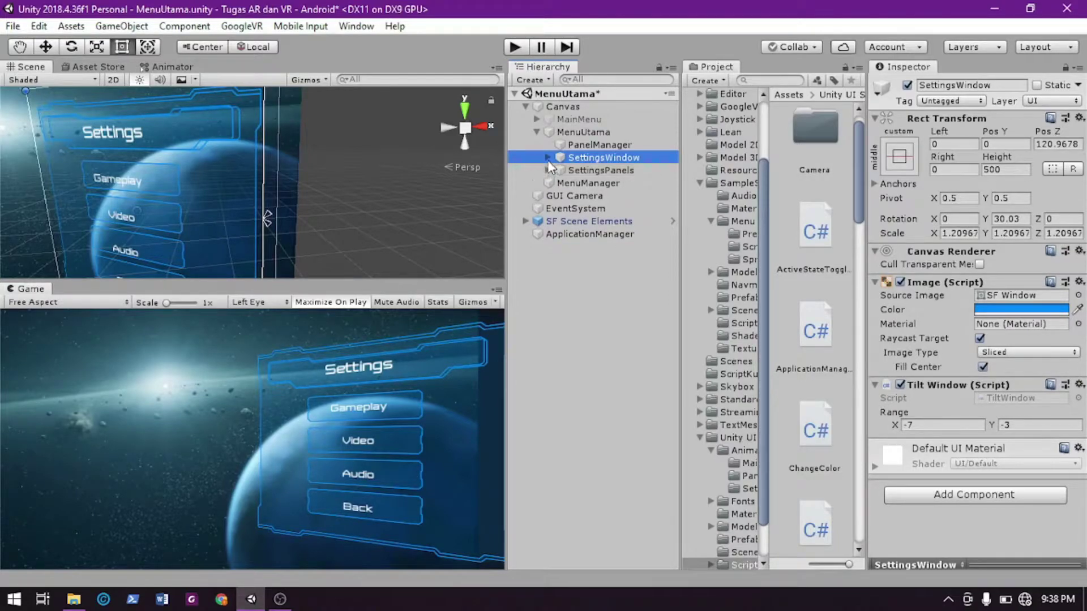
# Rename the SettingsWindow object inside MenuUtama to MenuWindow
pyautogui.click(583, 158)
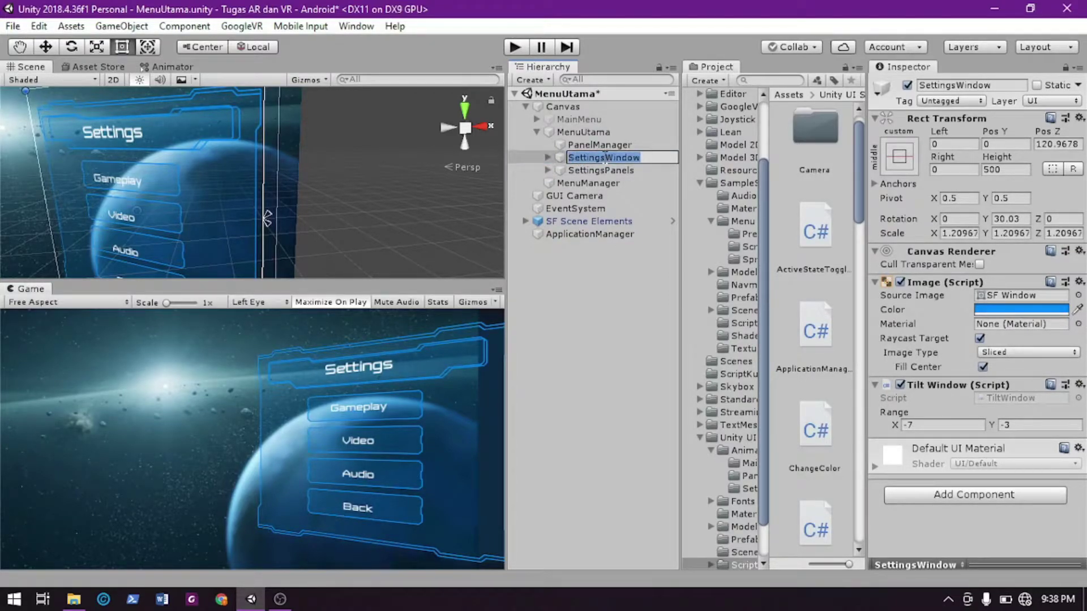
pyautogui.moveTo(605, 158); pyautogui.dragTo(546, 159)
pyautogui.write('Menu')
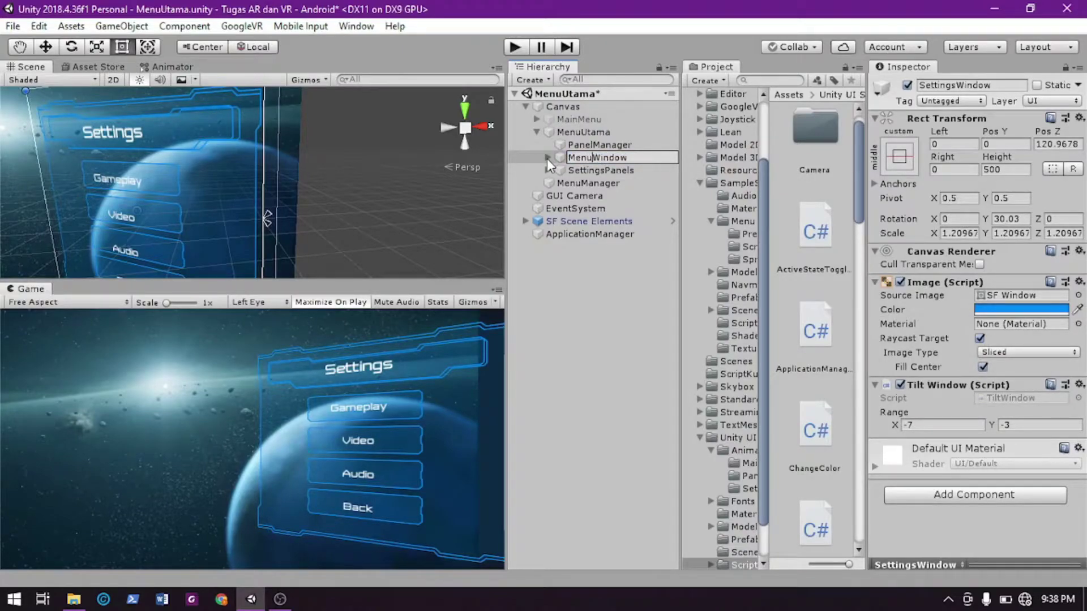
pyautogui.press('Return')
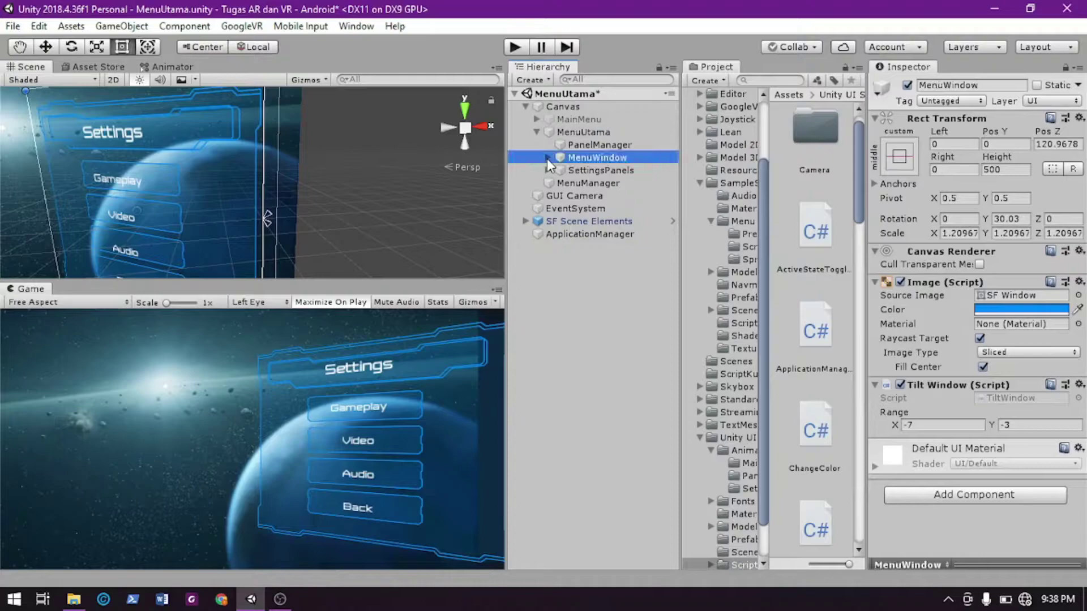
# Set the text of the TitleLabel inside MenuWindow's Title to "Menu Utama"
pyautogui.click(549, 158)
pyautogui.click(577, 169)
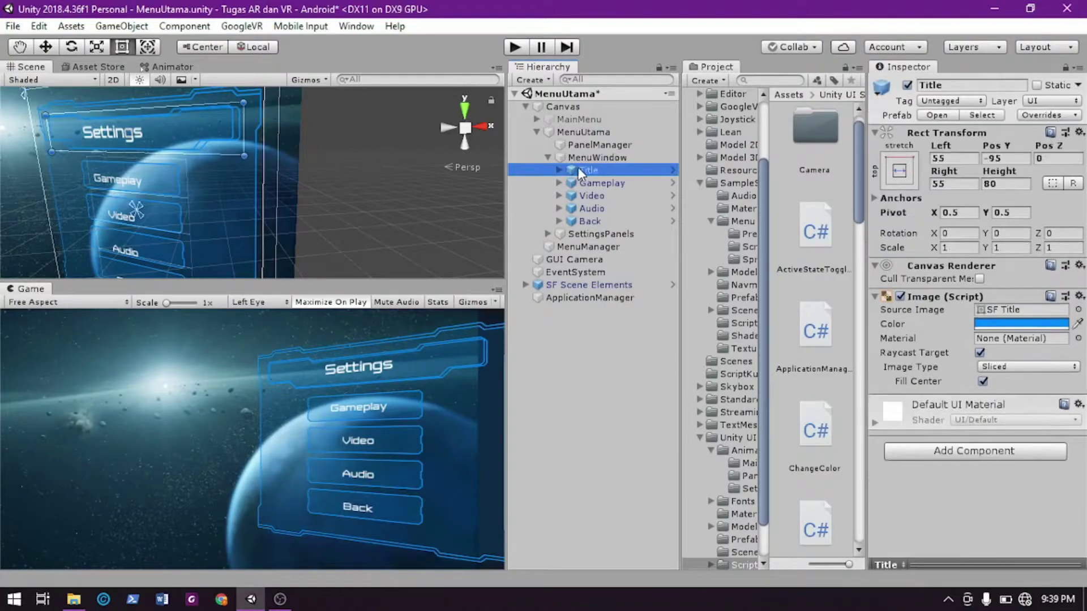
pyautogui.click(558, 170)
pyautogui.click(607, 194)
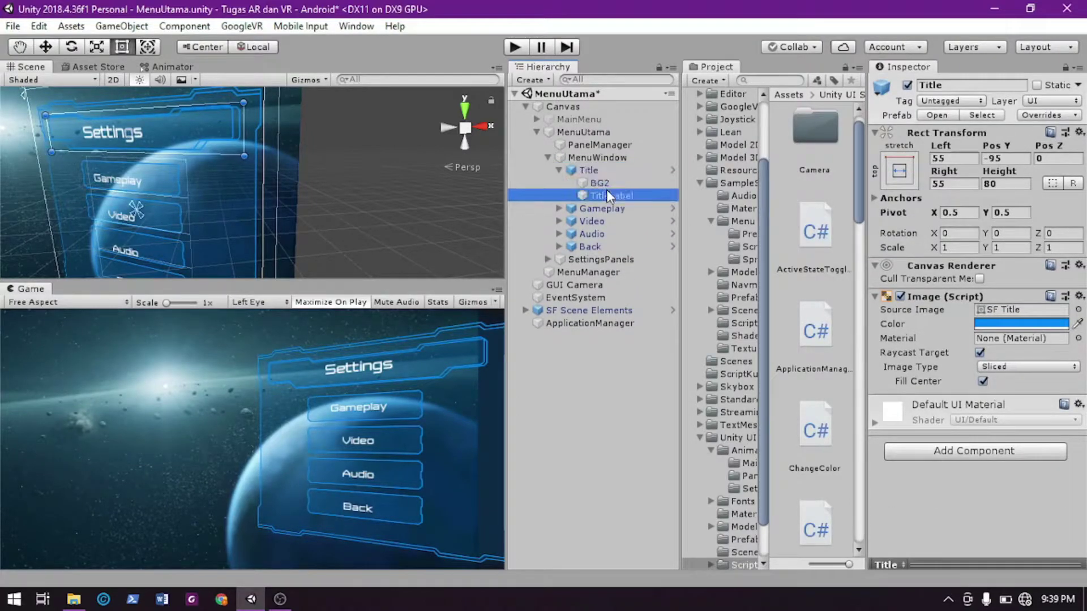
pyautogui.click(972, 308)
pyautogui.doubleClick(940, 312)
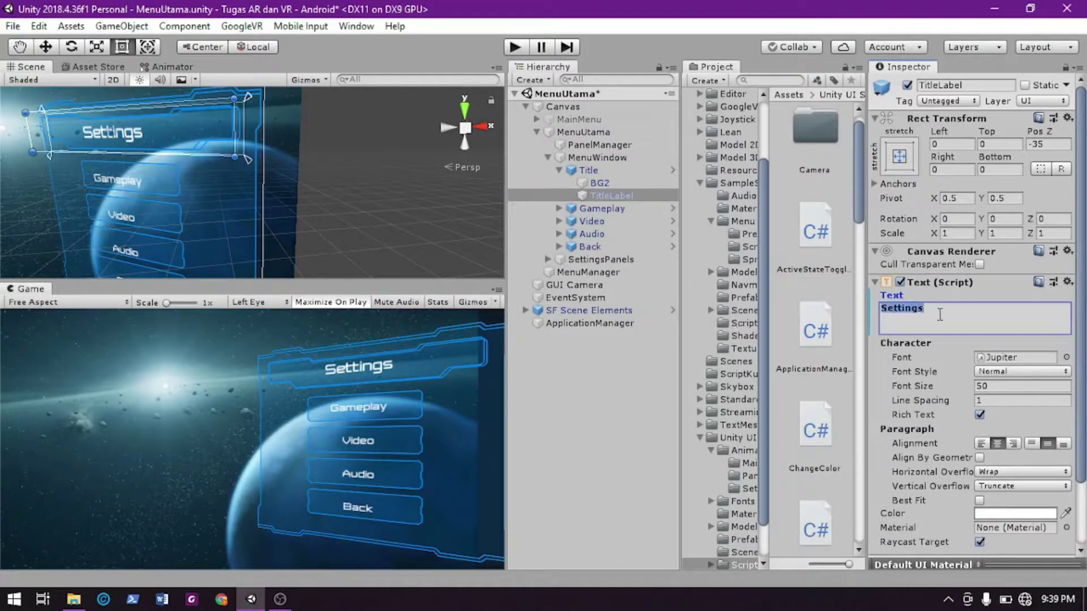
pyautogui.write('Menu Utama')
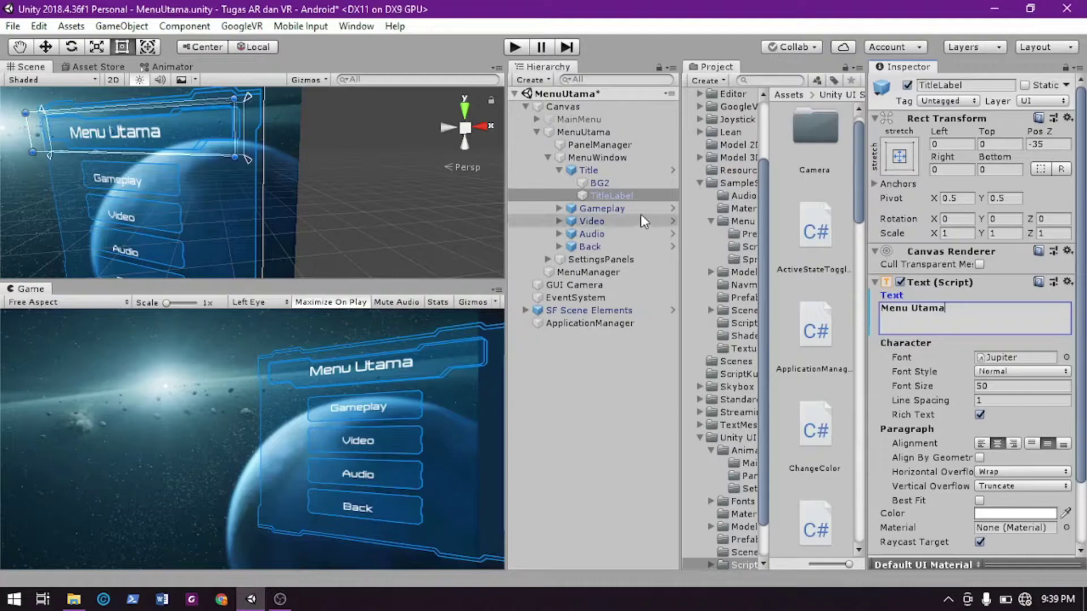
# Set the text of the Label inside MenuWindow's Gameplay button to "Play"
pyautogui.click(593, 210)
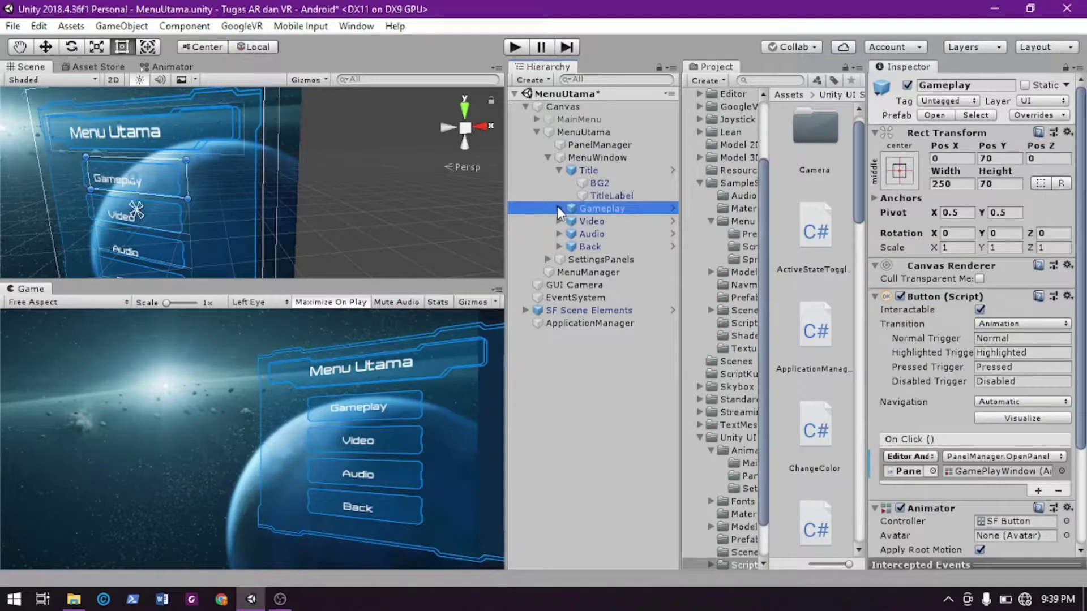
pyautogui.click(558, 208)
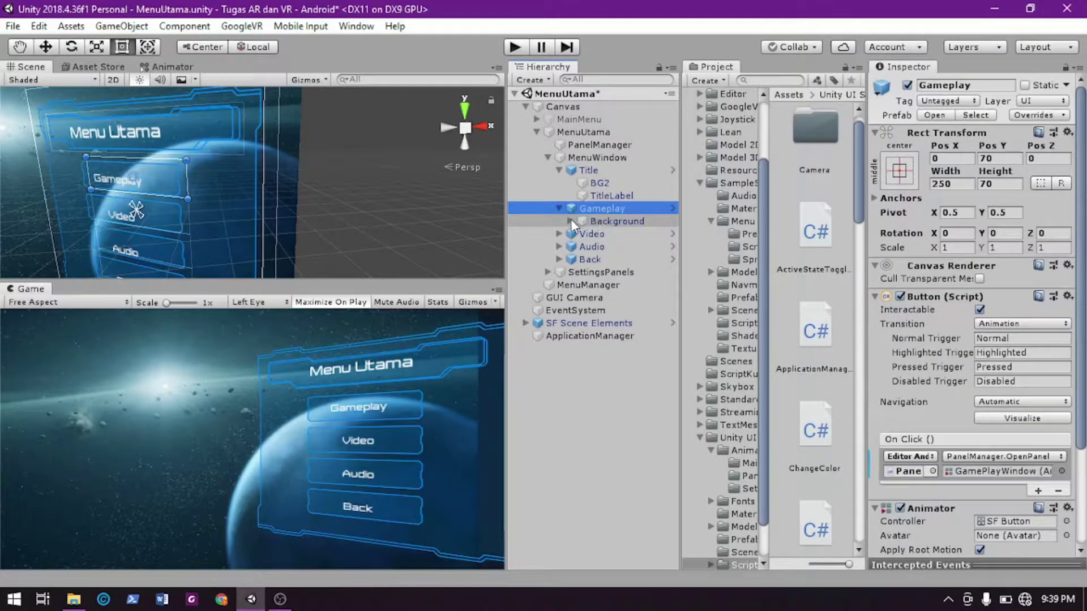
pyautogui.click(571, 221)
pyautogui.click(609, 234)
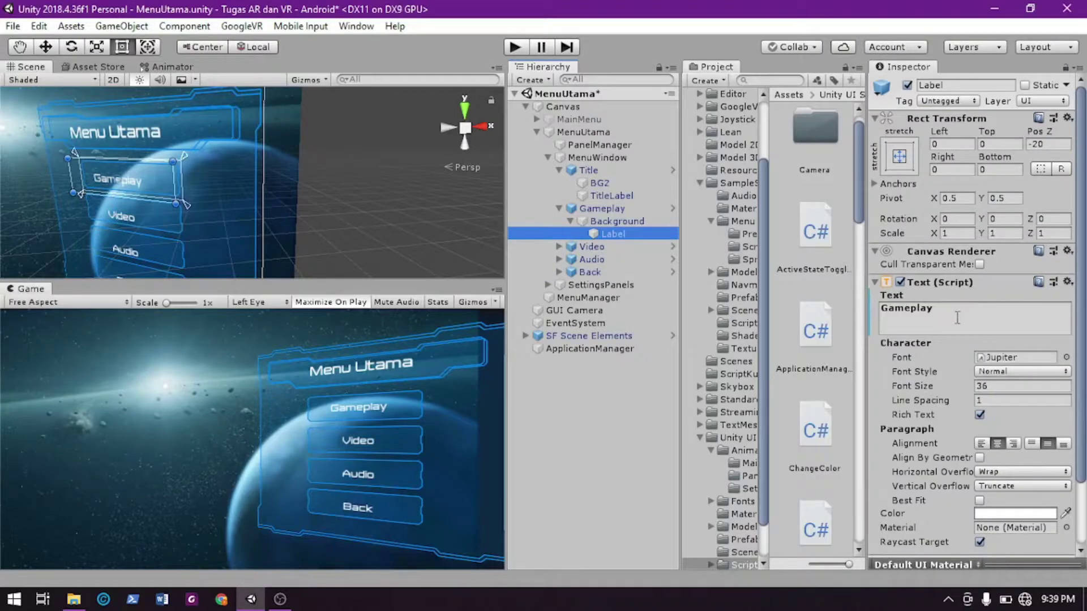
pyautogui.click(957, 318)
pyautogui.write('Plau')
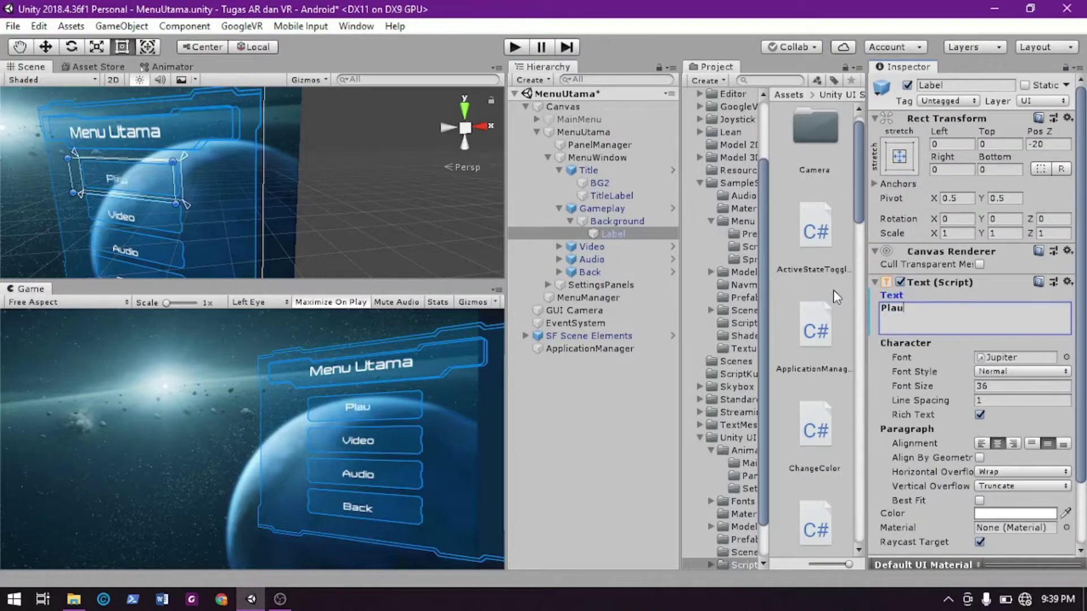
pyautogui.press('BackSpace')
pyautogui.write('y')
# Rename the Gameplay button object in MenuWindow to Play, and collapse the Play and Title objects
pyautogui.click(635, 210)
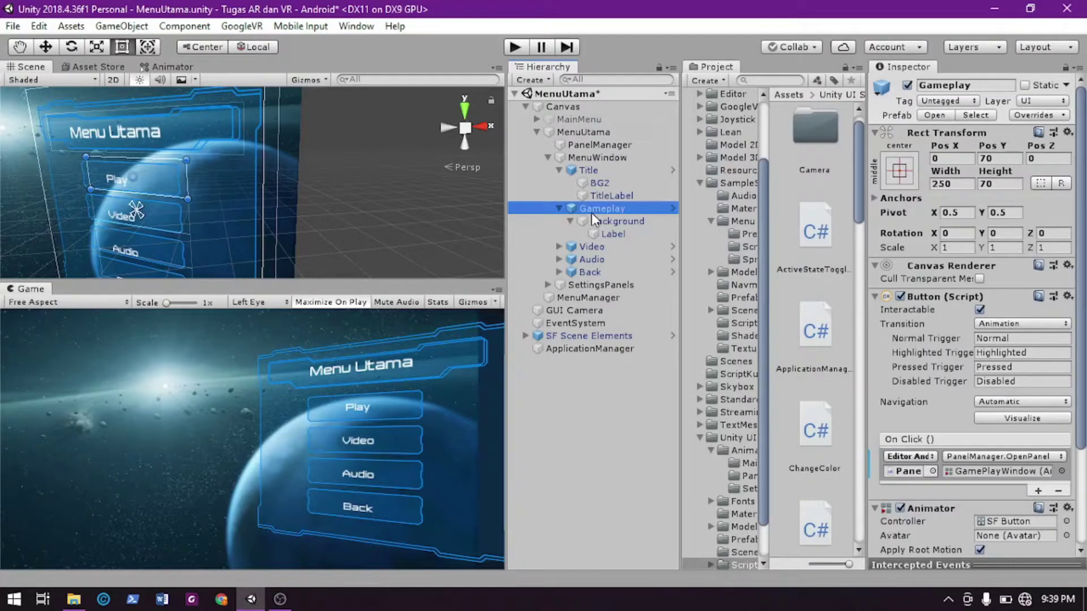
pyautogui.click(635, 205)
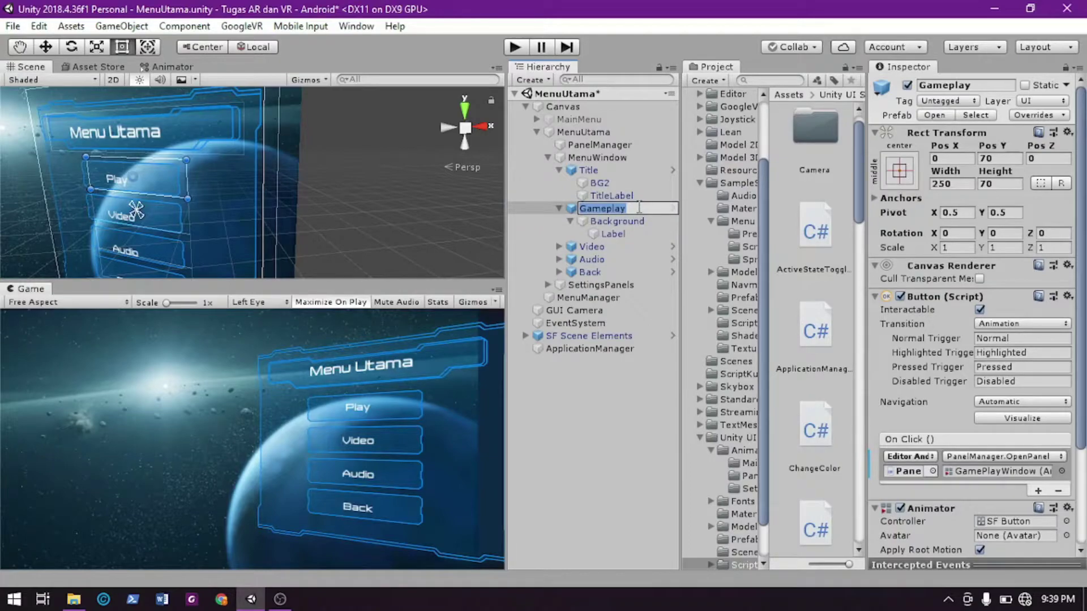
pyautogui.write('Play')
pyautogui.press('Return')
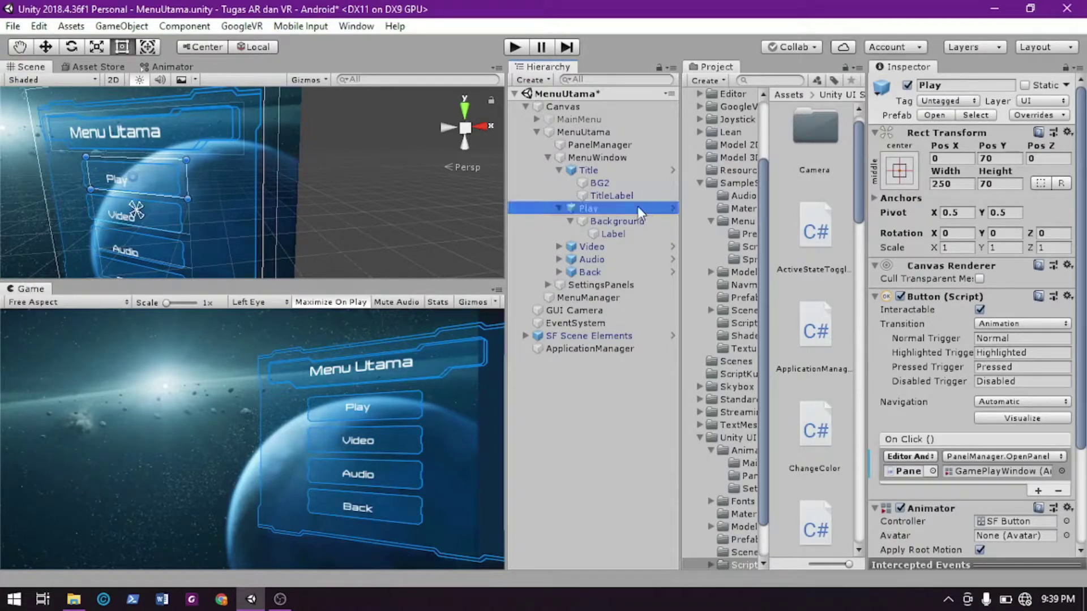
pyautogui.click(559, 208)
pyautogui.click(558, 169)
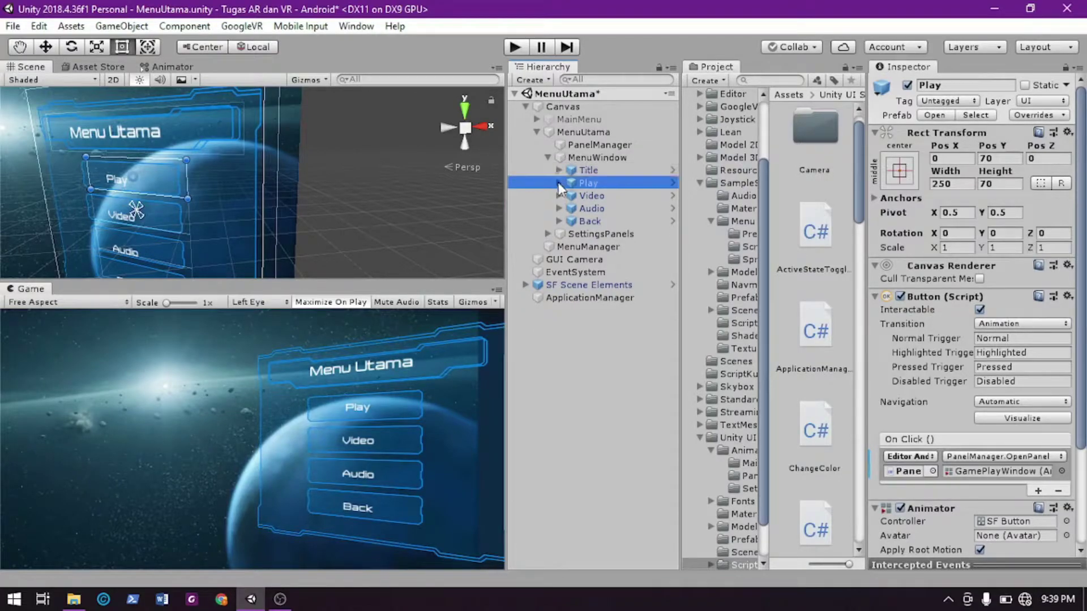
# Rename the Video button object in MenuWindow to Petunjutk
pyautogui.click(593, 196)
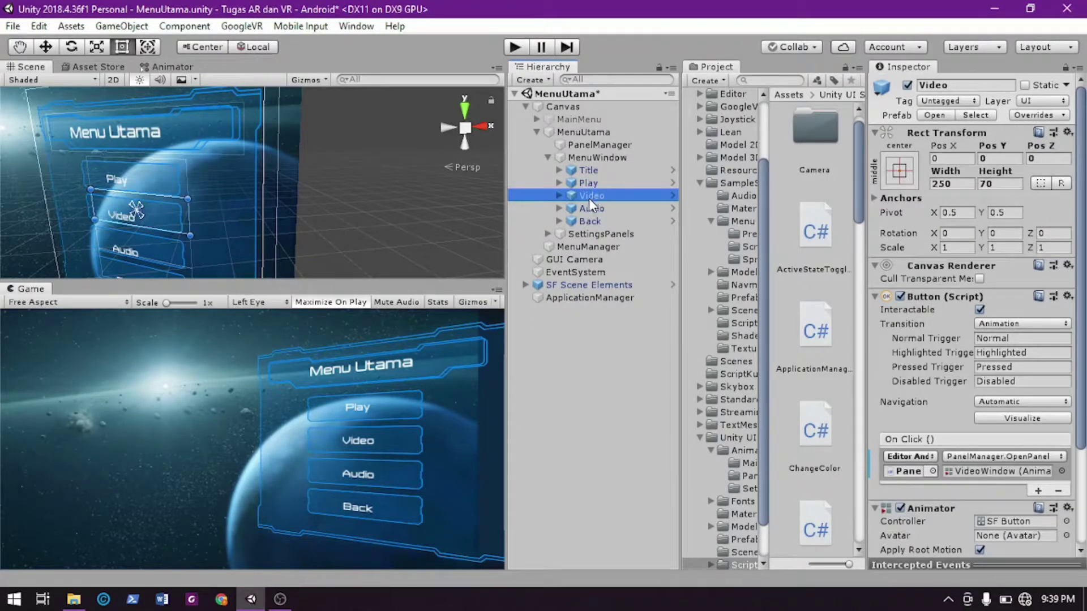
pyautogui.rightClick(612, 194)
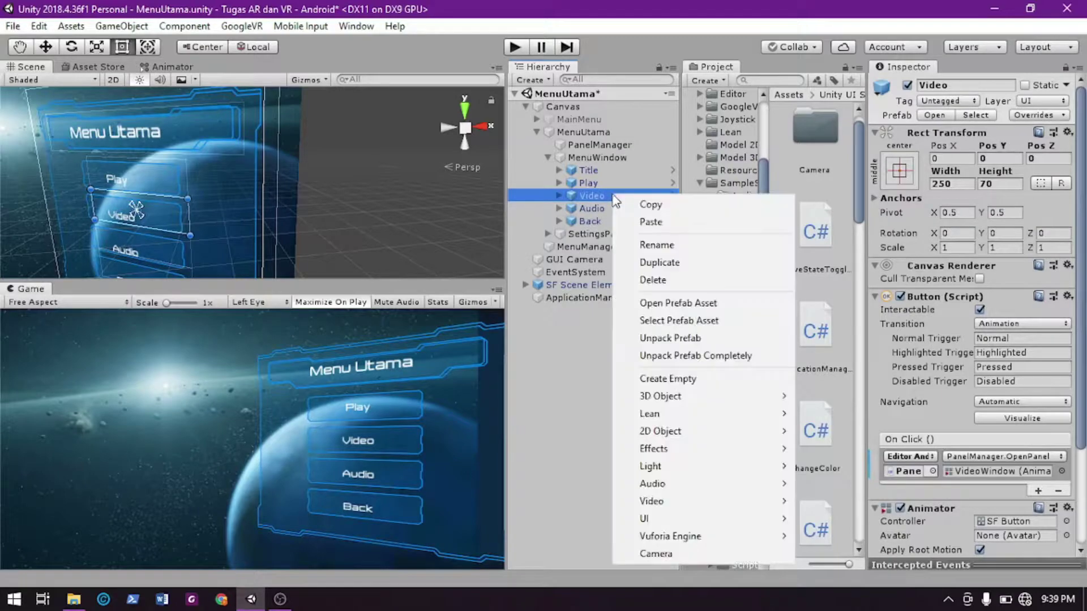
pyautogui.click(704, 237)
pyautogui.write('Petunjutk')
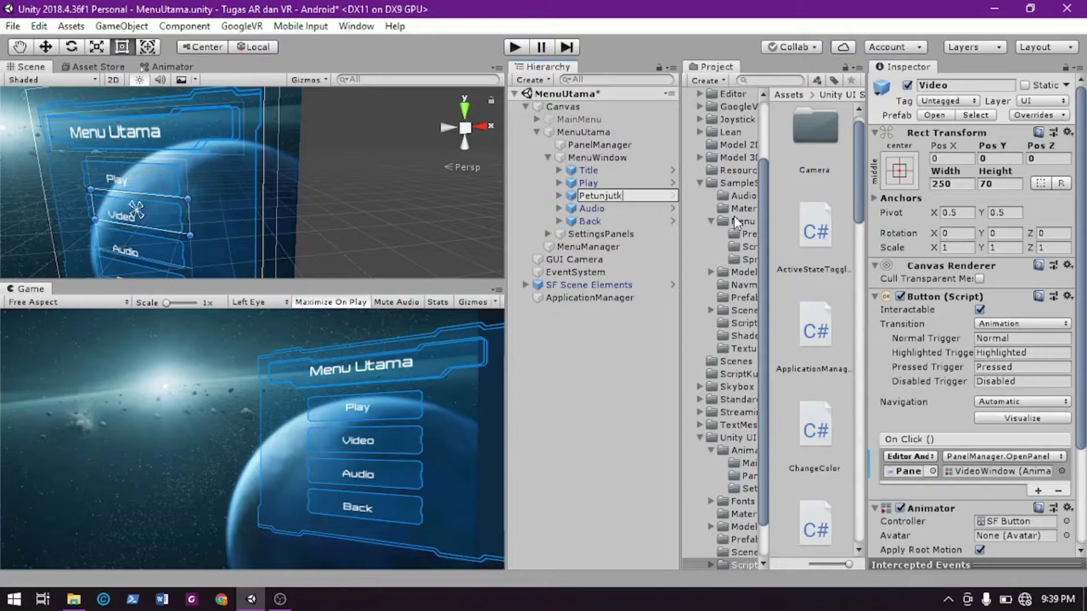
pyautogui.press('Return')
# Set the text of the Label inside the Petunjutk button to "Petunjuk" and collapse that button's children
pyautogui.click(560, 196)
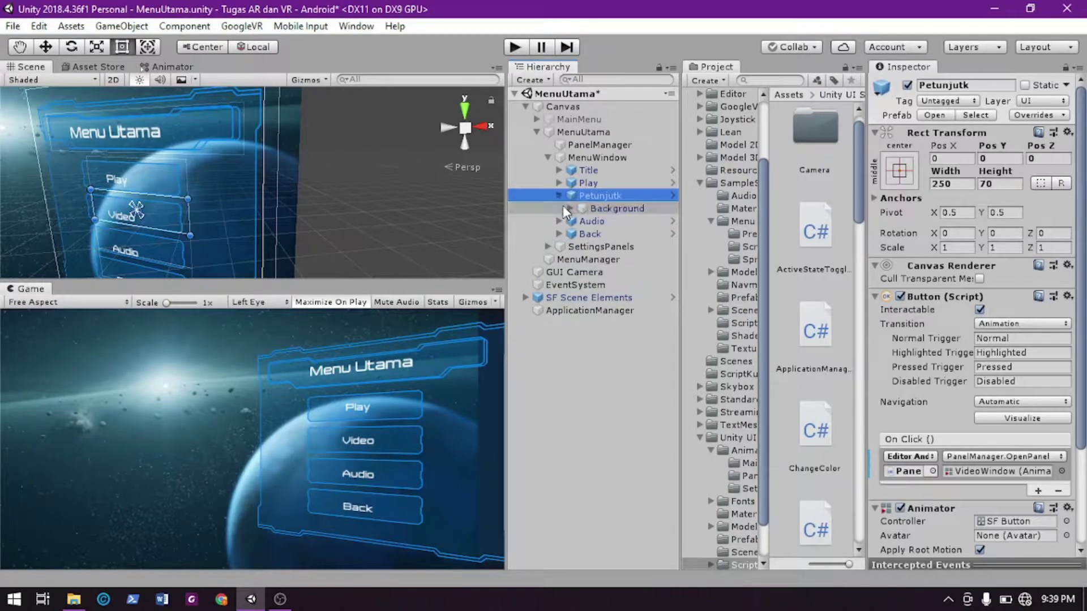
pyautogui.click(566, 208)
pyautogui.click(599, 220)
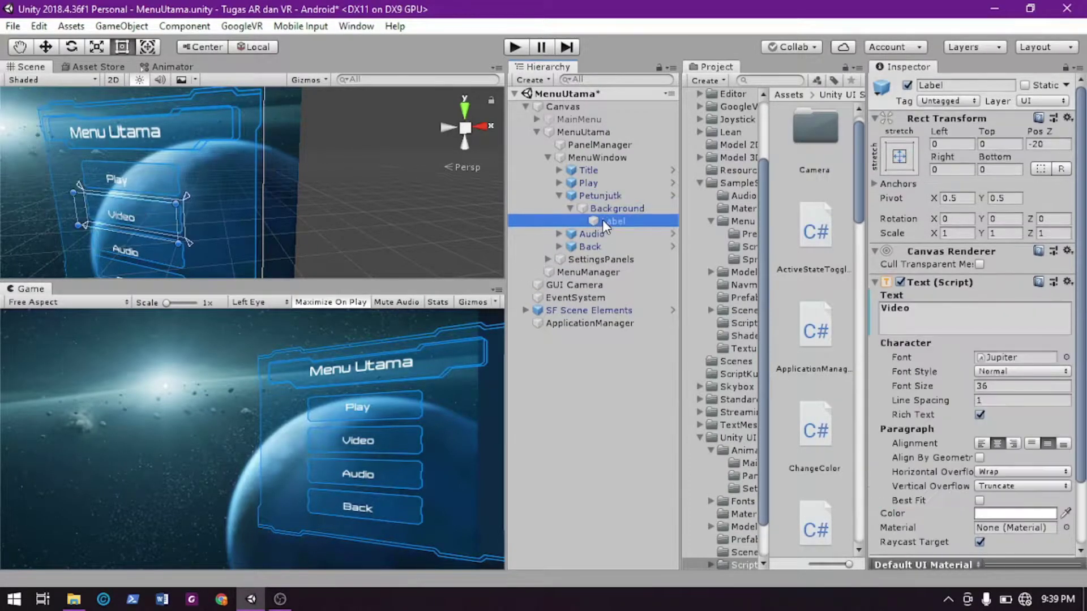
pyautogui.click(958, 317)
pyautogui.write('P')
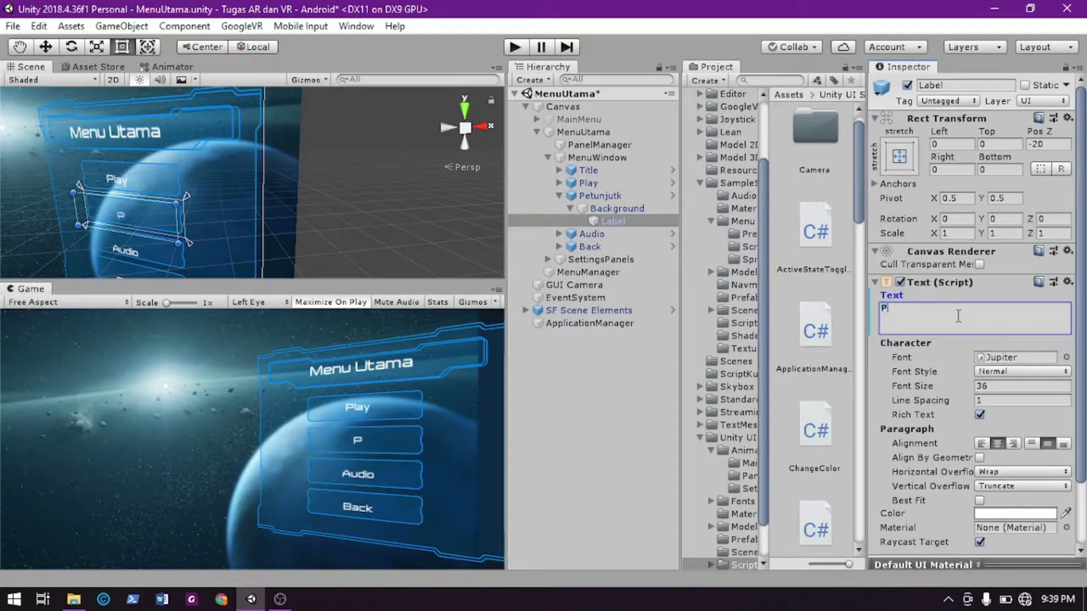
pyautogui.write('etunjuk')
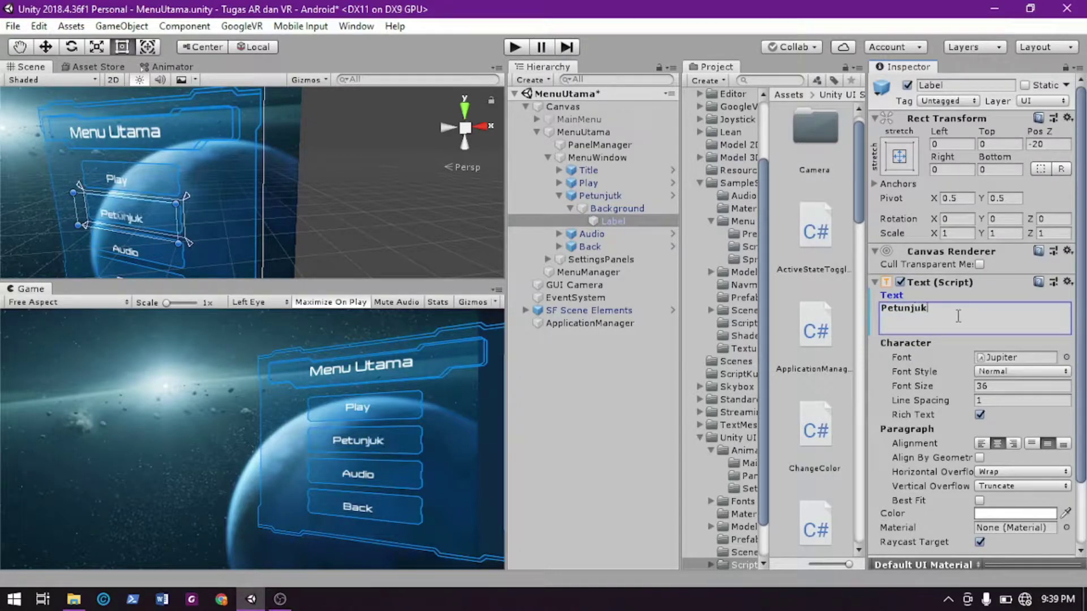
pyautogui.press('Return')
pyautogui.click(559, 196)
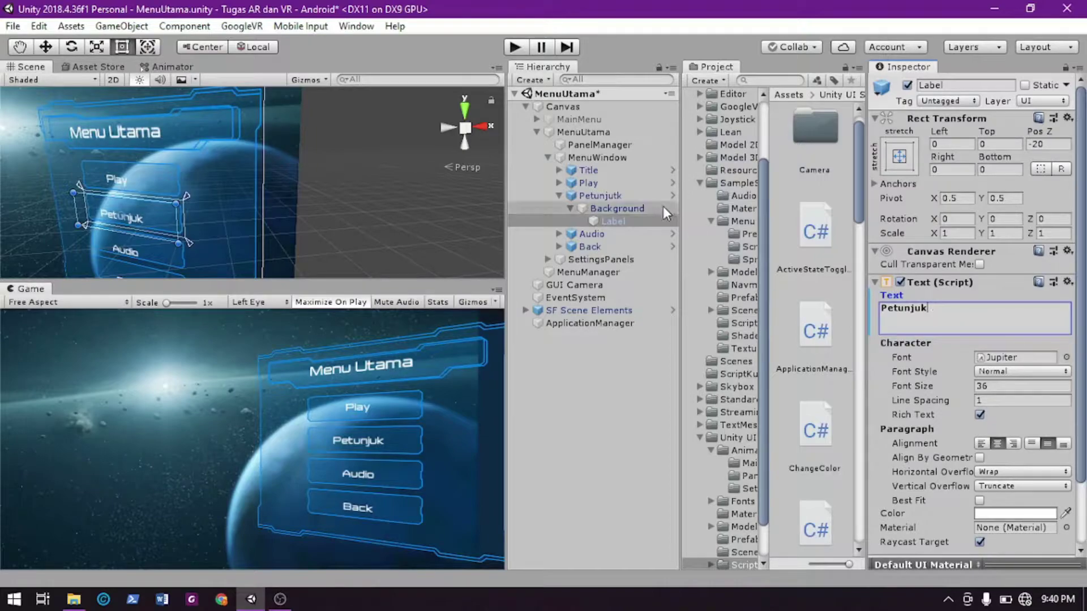
pyautogui.click(566, 209)
# Set the text of the Label inside the Audio button's Background to "Tentang Aplikasi"
pyautogui.click(558, 208)
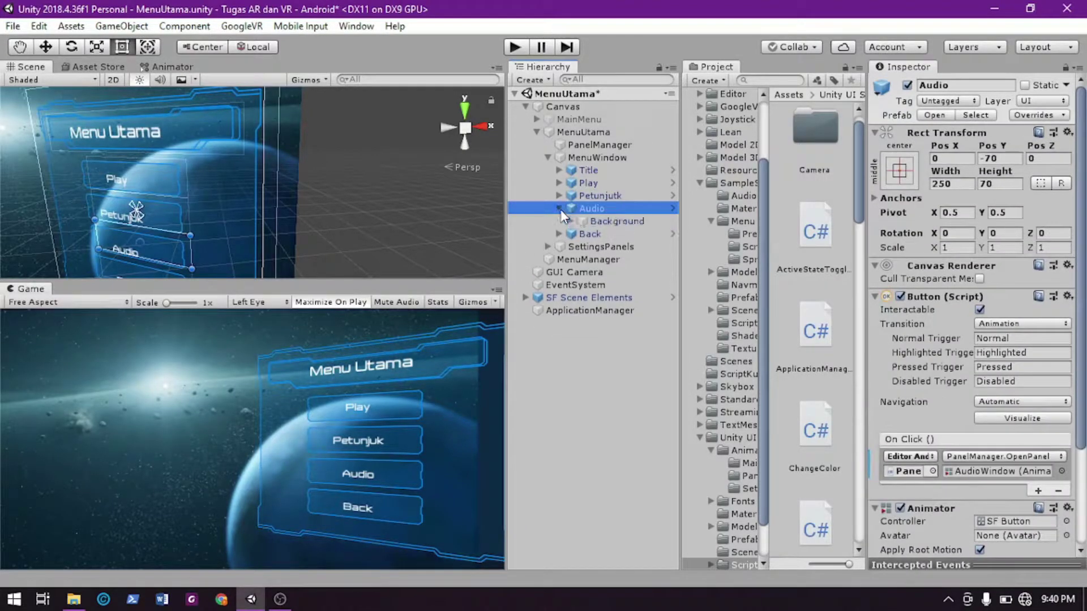
pyautogui.click(584, 222)
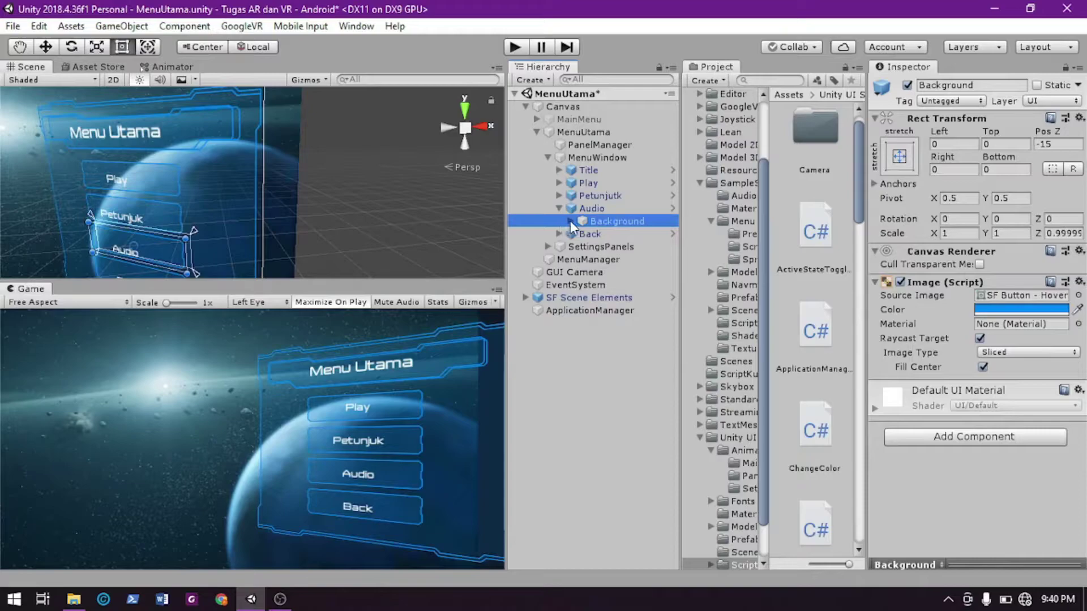
pyautogui.click(570, 221)
pyautogui.click(603, 232)
pyautogui.click(934, 316)
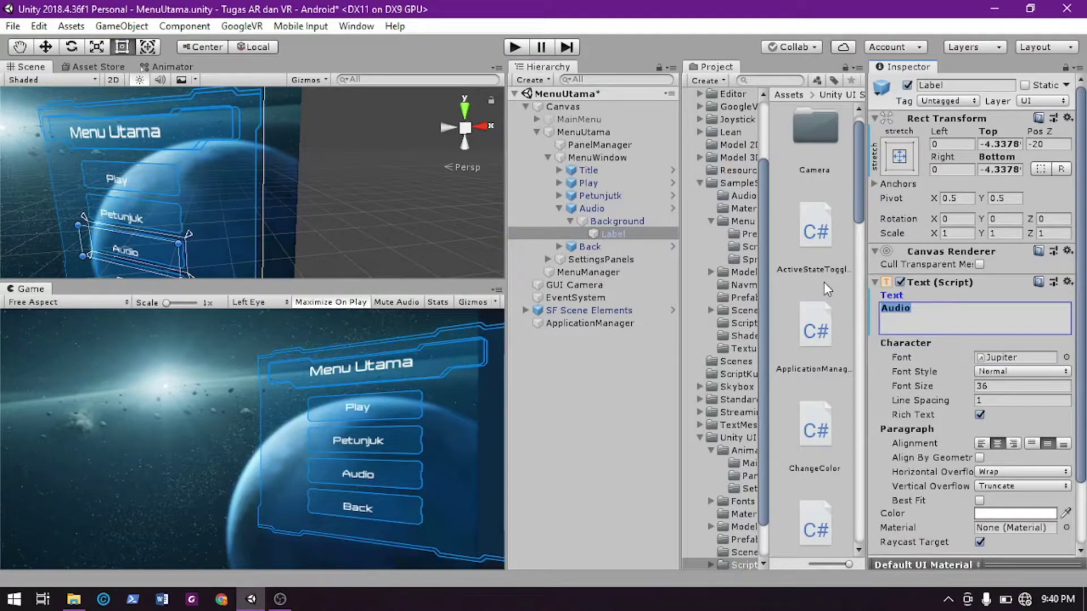
pyautogui.write('Ten')
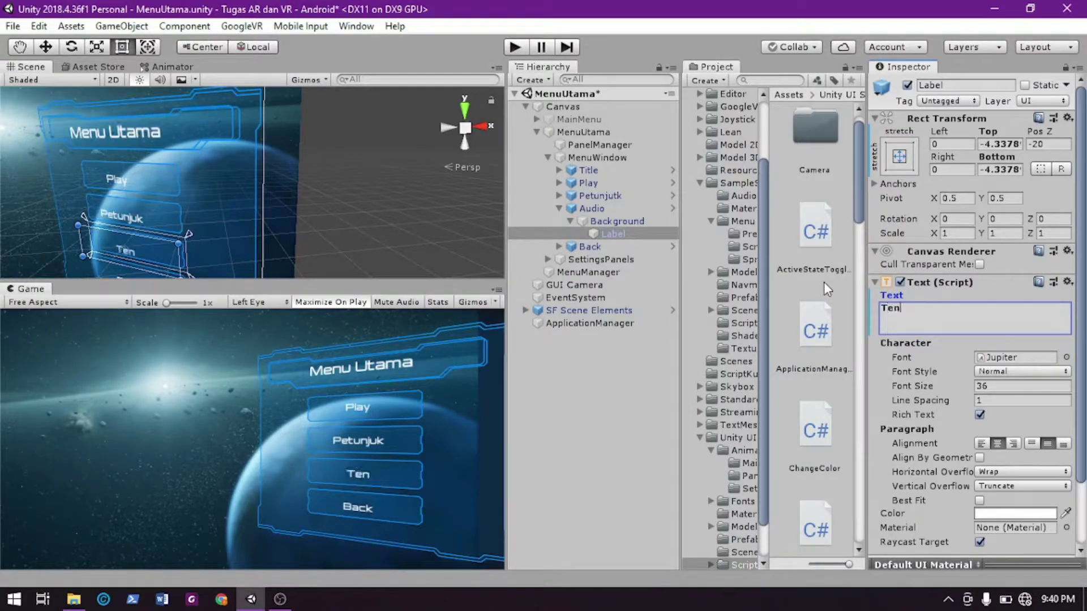
pyautogui.write('tang Aplikasi')
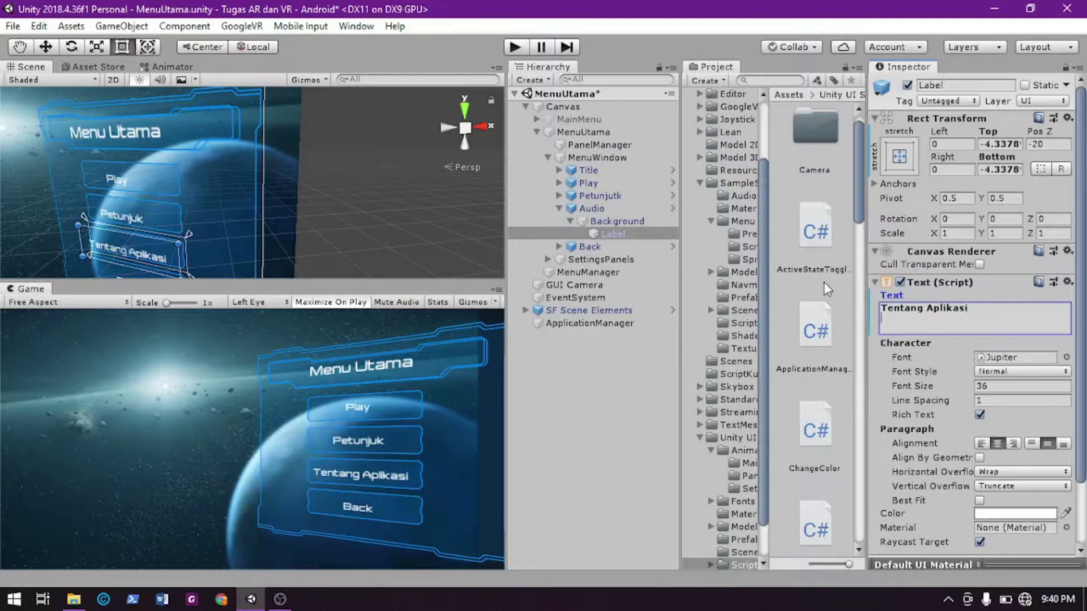
# Rename the Audio button object in MenuWindow to Tentang and collapse it
pyautogui.click(637, 207)
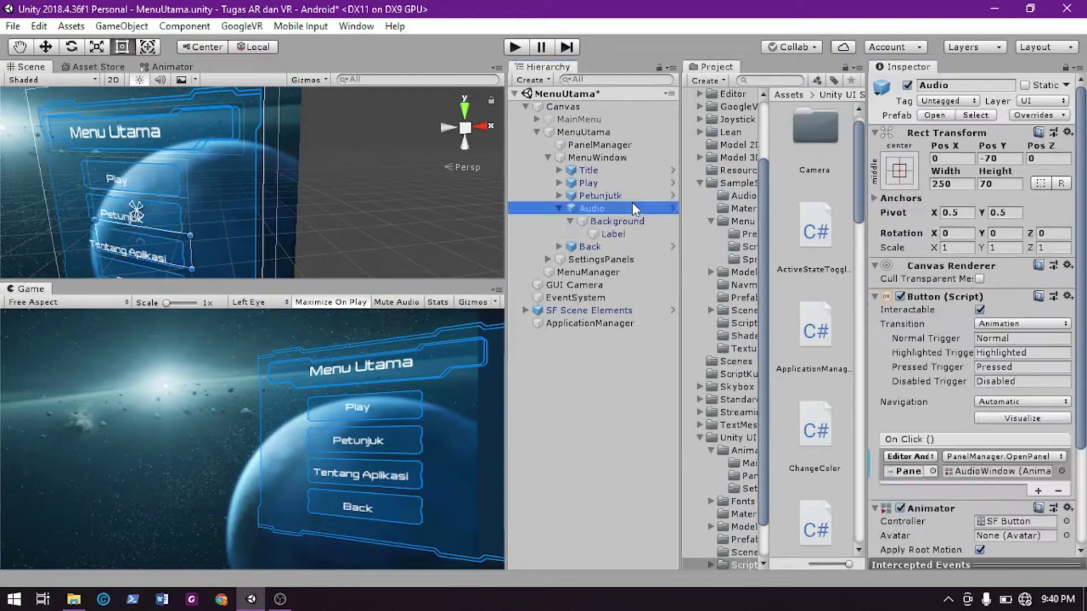
pyautogui.rightClick(592, 212)
pyautogui.click(651, 256)
pyautogui.write('Tentang')
pyautogui.click(558, 209)
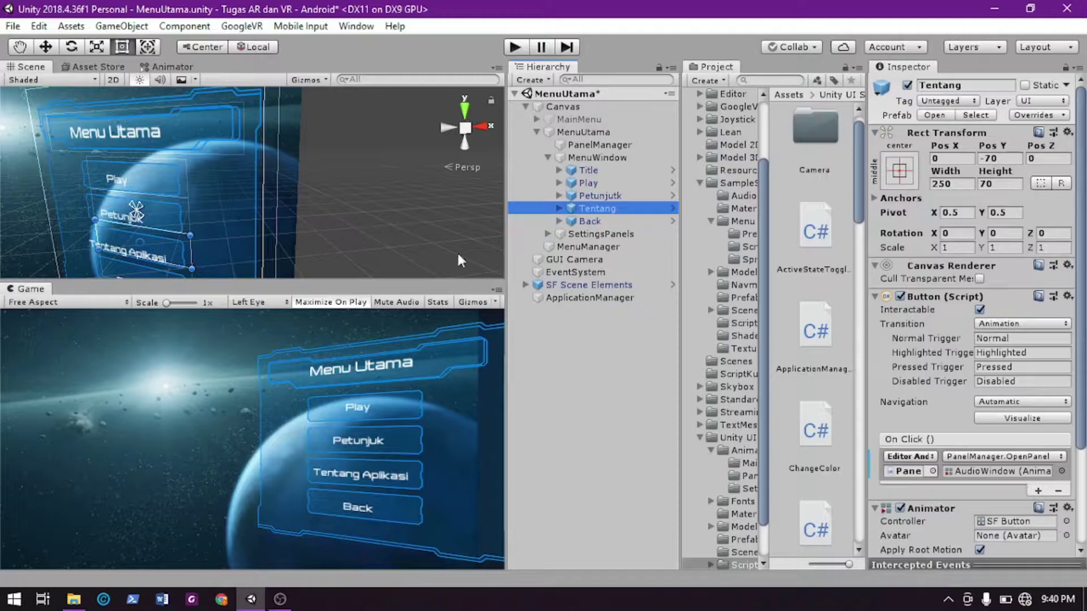
# Select MenuWindow and switch it off and back on to check which part of the menu it covers
pyautogui.click(559, 159)
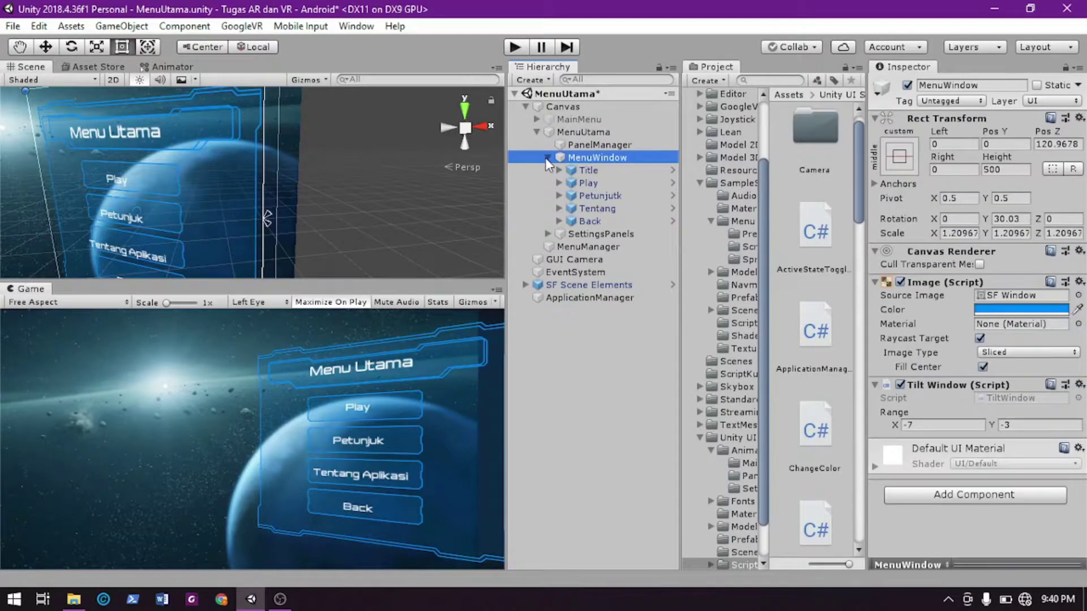
pyautogui.click(546, 158)
pyautogui.click(546, 157)
pyautogui.click(906, 86)
pyautogui.click(906, 85)
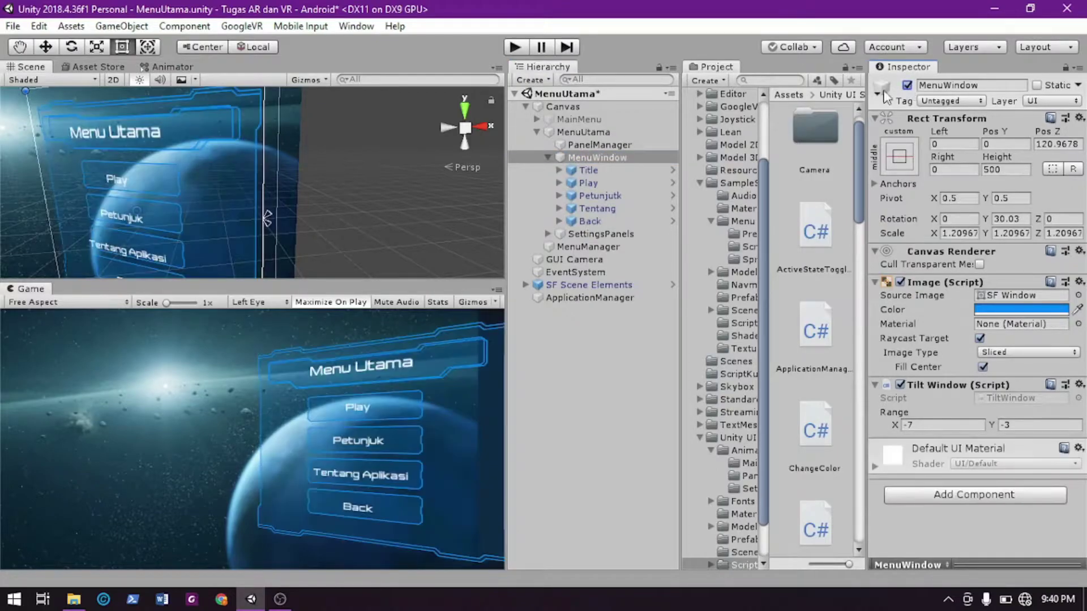
# Run the scene, test which panel the Play button opens, and stop the preview
pyautogui.click(516, 46)
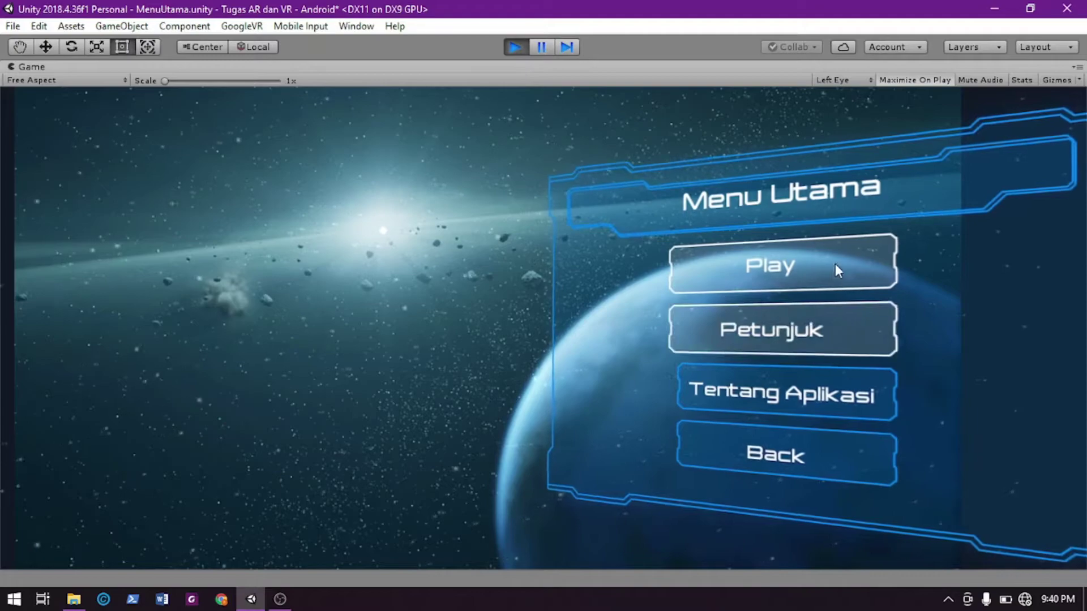
pyautogui.click(788, 264)
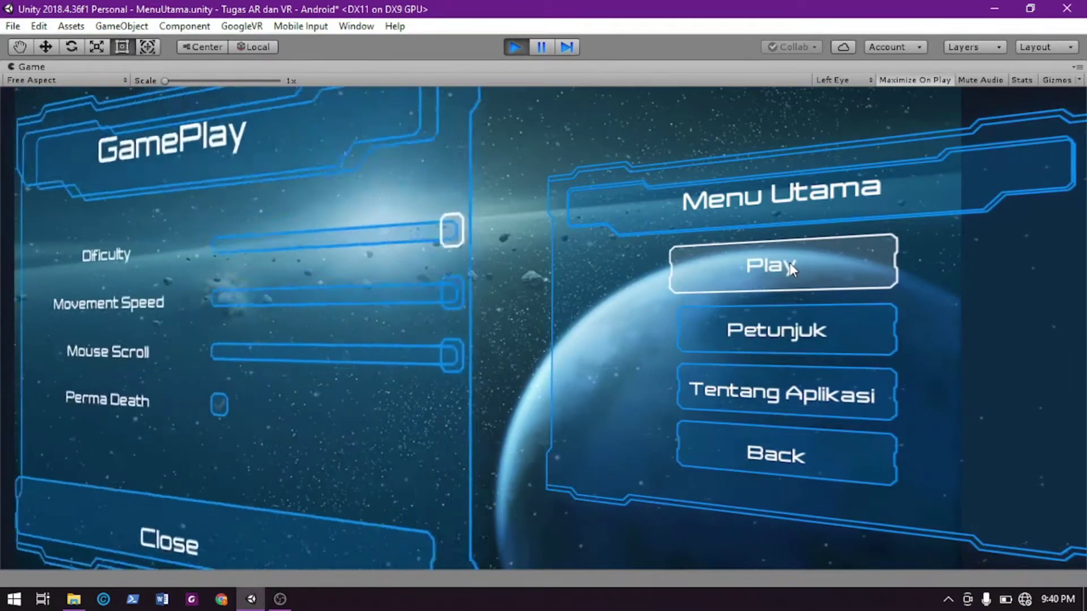
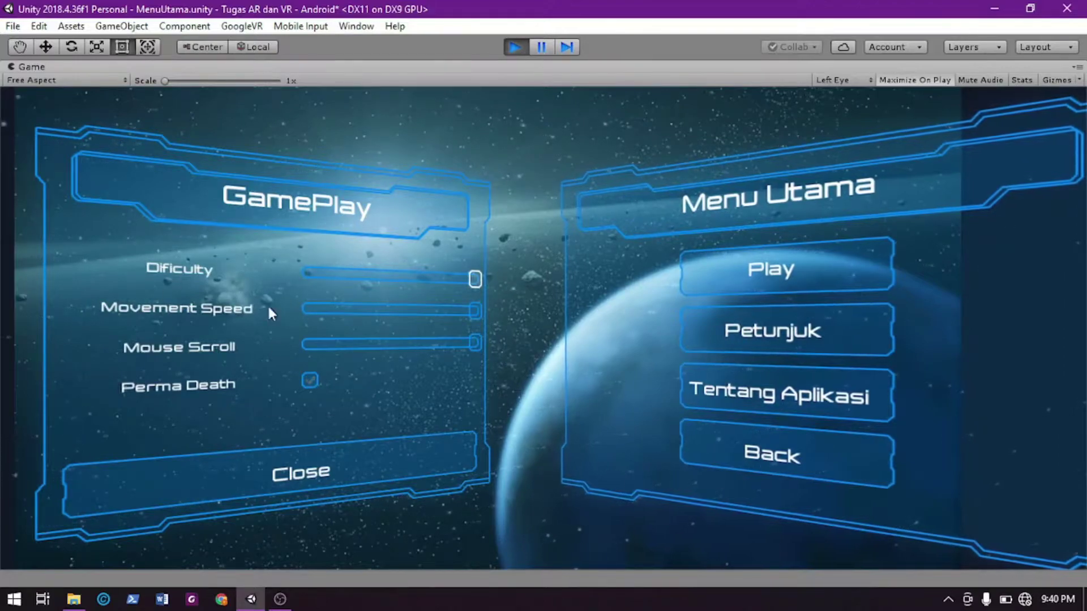
pyautogui.click(516, 47)
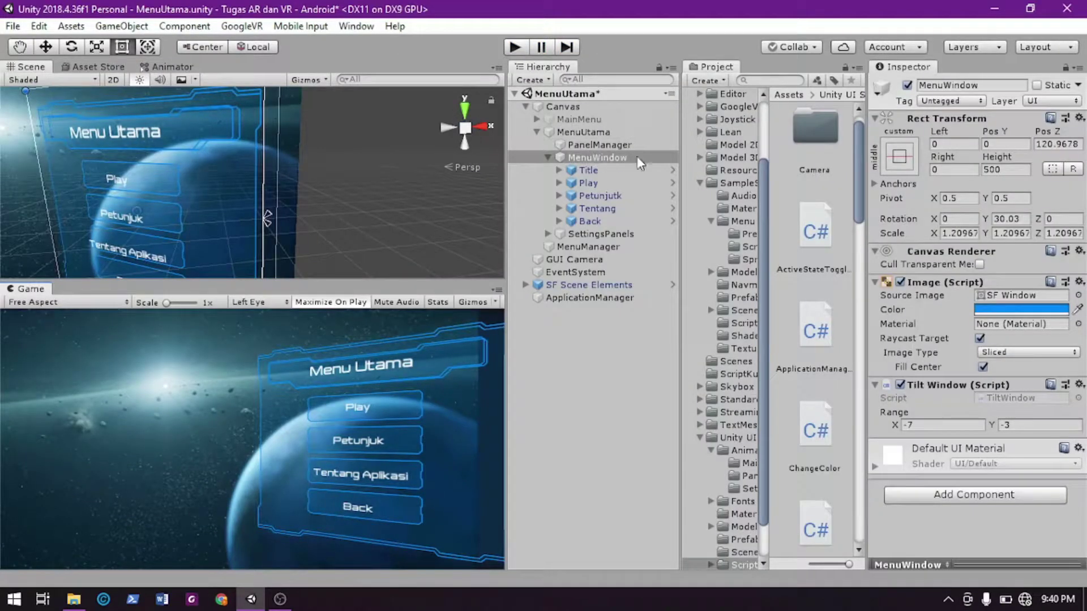
# Deactivate MenuWindow and rename the SettingsPanels object inside MenuUtama to MenusPanels
pyautogui.click(907, 85)
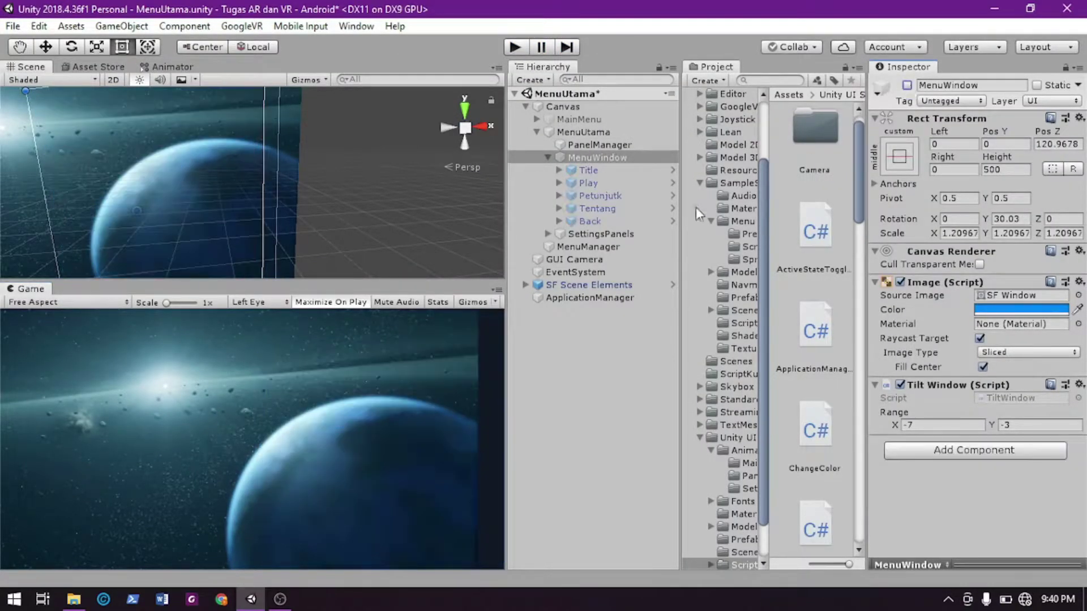
pyautogui.click(547, 234)
pyautogui.click(547, 234)
pyautogui.click(556, 235)
pyautogui.rightClick(555, 235)
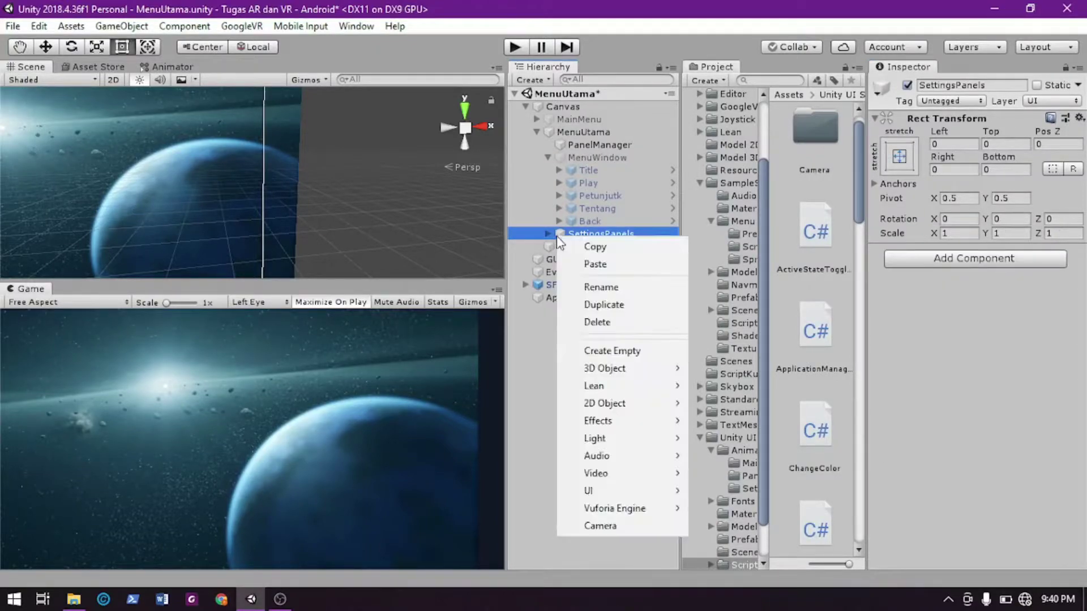
pyautogui.click(601, 287)
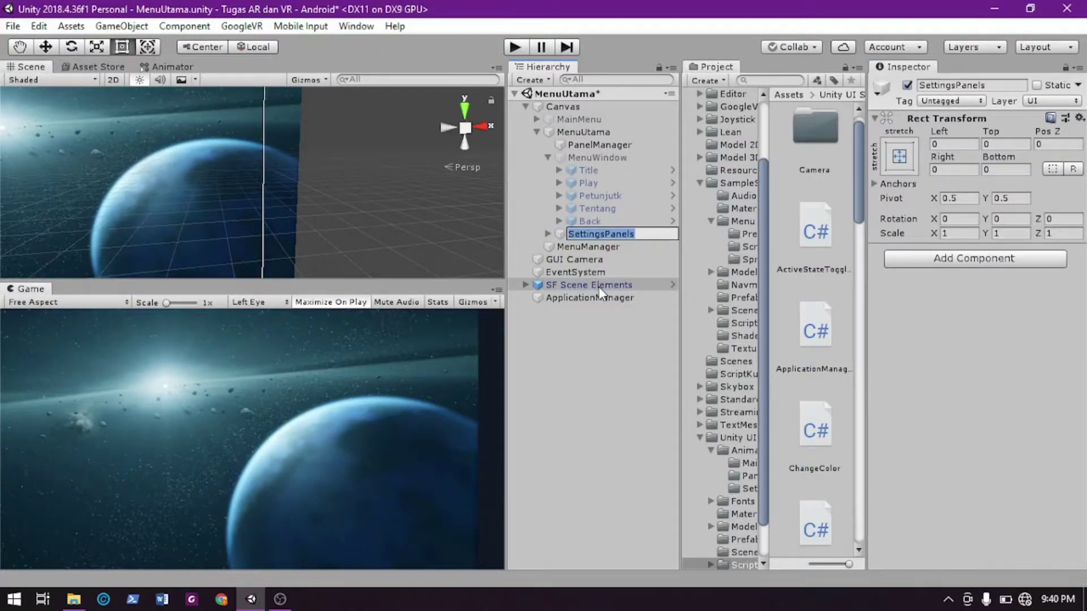
pyautogui.press('Home')
pyautogui.hotkey('shift', 'Right')
pyautogui.hotkey('shift', 'Right')
pyautogui.hotkey('shift', 'Right')
pyautogui.hotkey('shift', 'Right')
pyautogui.hotkey('shift', 'Right')
pyautogui.hotkey('shift', 'Right')
pyautogui.hotkey('shift', 'Right')
pyautogui.write('Menu')
pyautogui.press('Return')
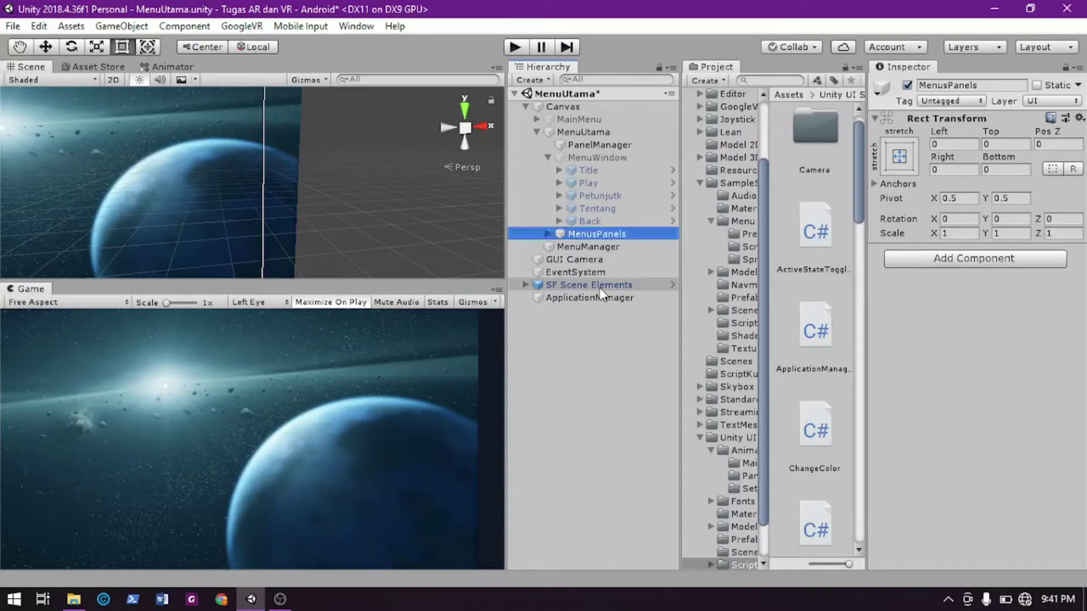
# Expand MenusPanels and activate its GamePlayWindow object
pyautogui.click(547, 234)
pyautogui.click(583, 247)
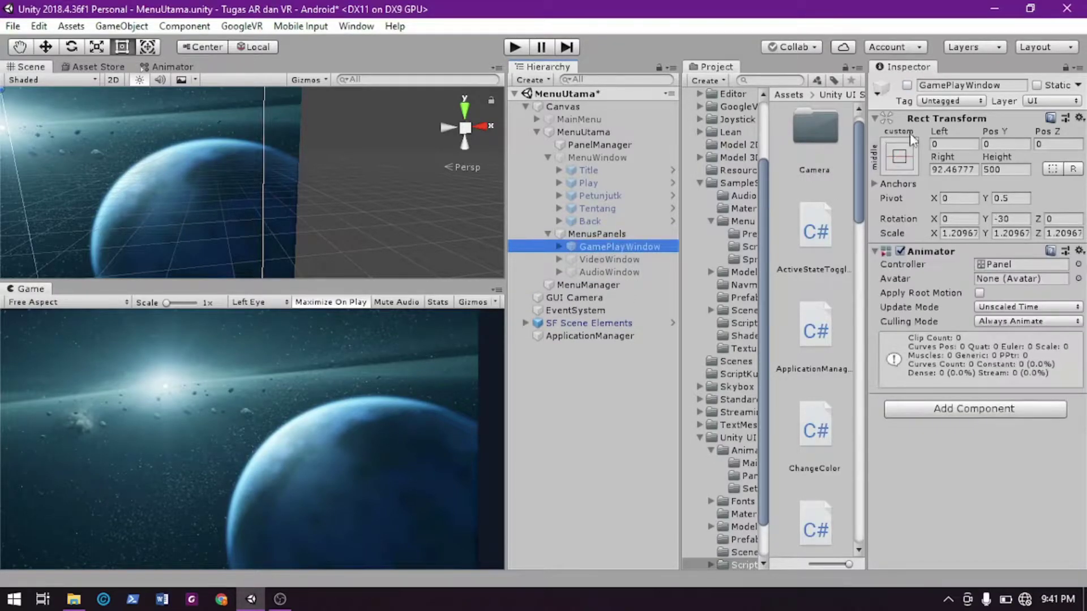
pyautogui.click(907, 85)
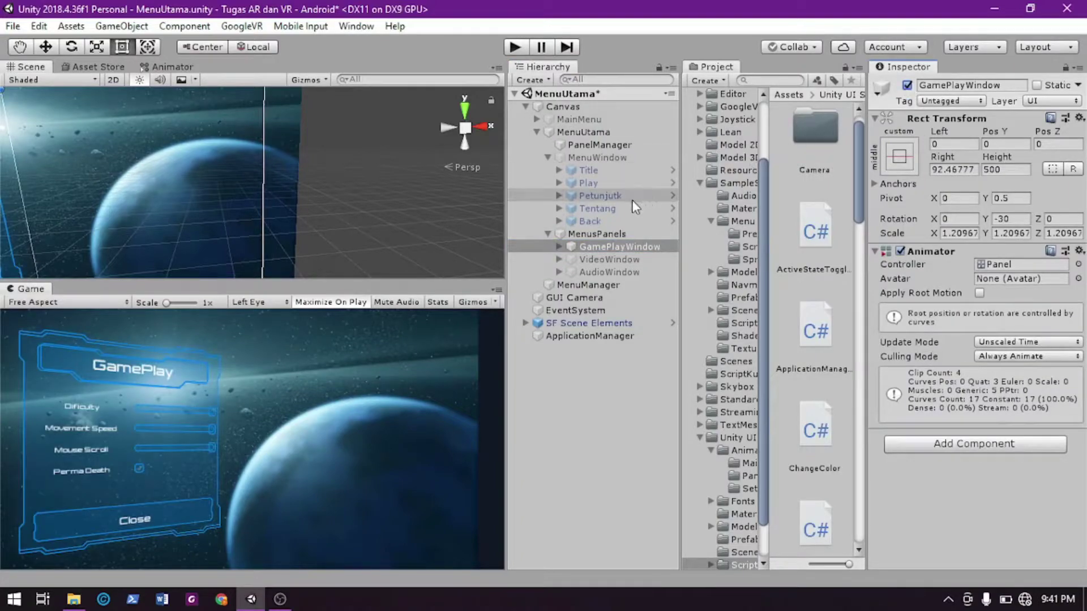
# Change the title label text in GamePlayWindow's panel to "Menu"
pyautogui.click(561, 247)
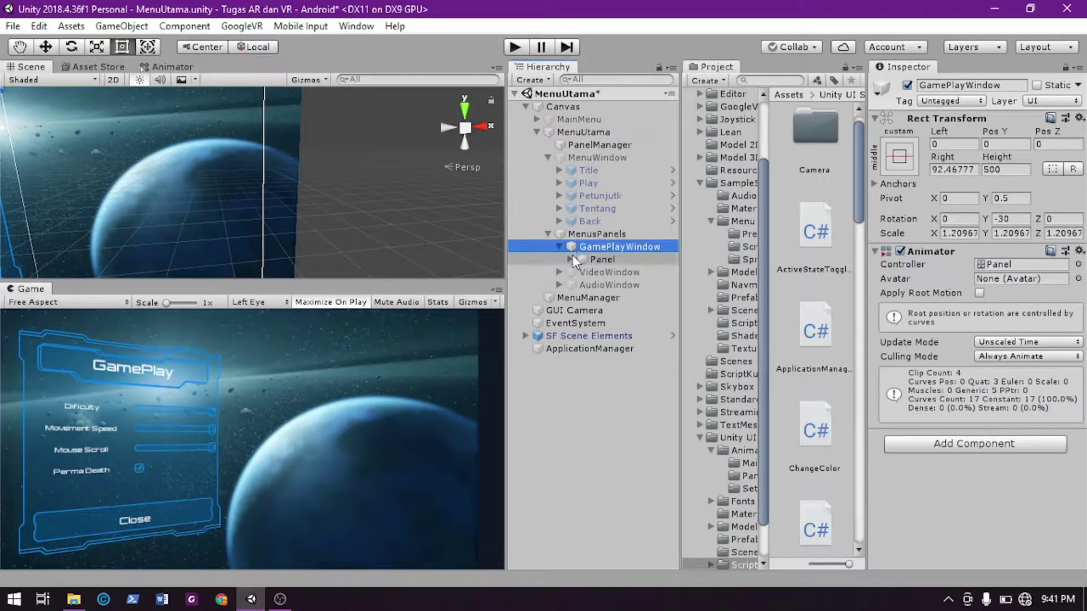
pyautogui.click(570, 259)
pyautogui.click(611, 272)
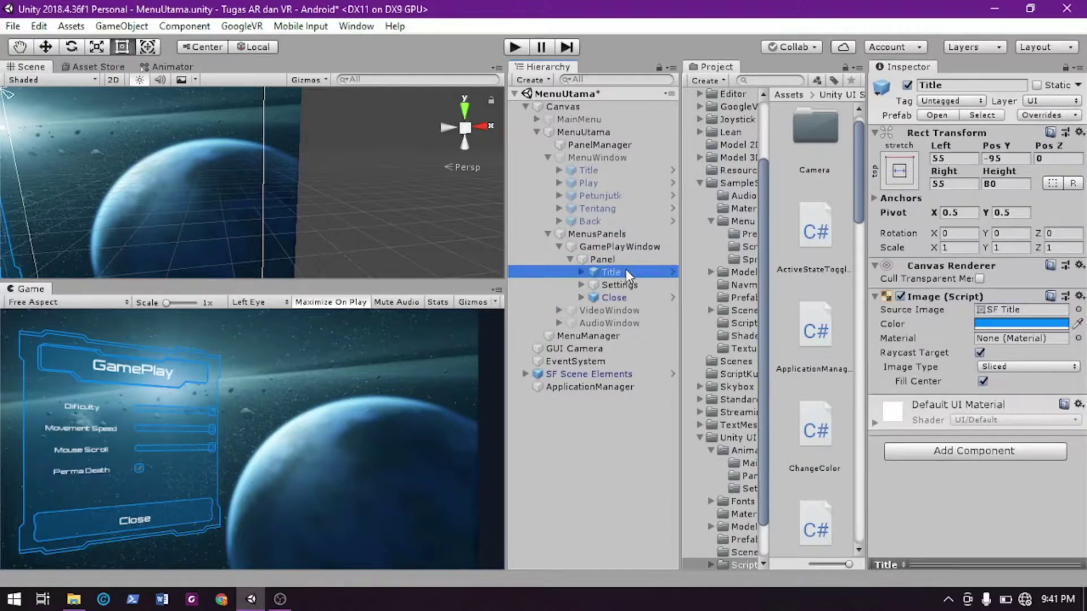
pyautogui.click(581, 272)
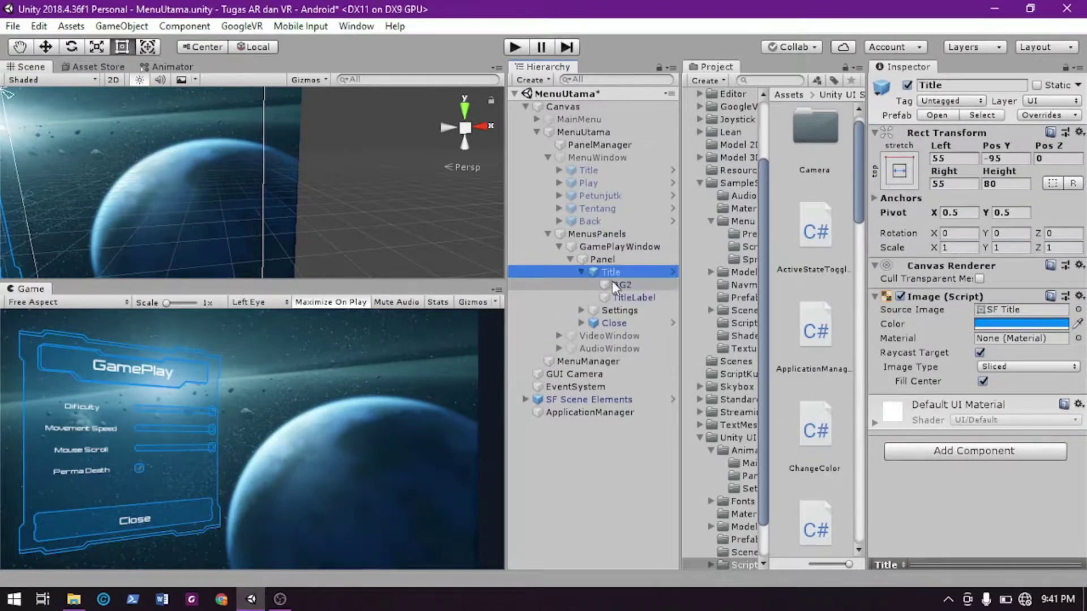
pyautogui.click(629, 297)
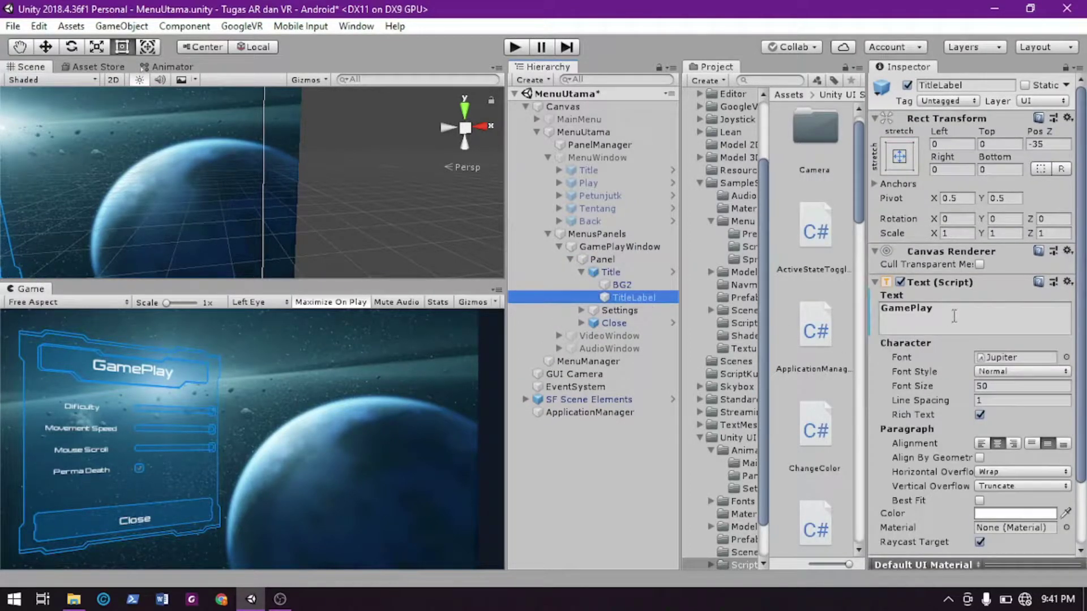
pyautogui.click(906, 310)
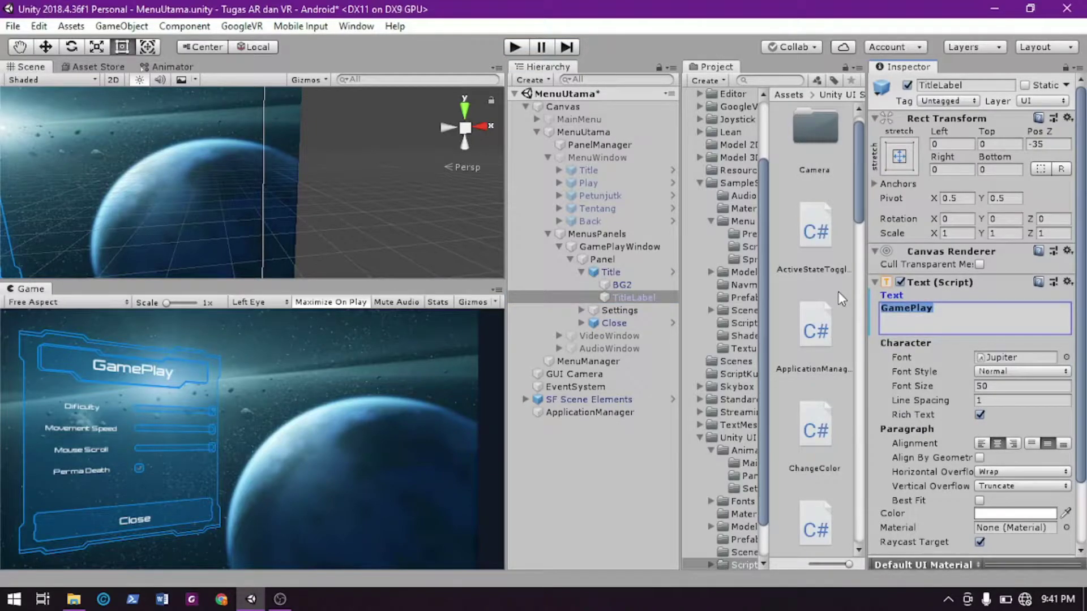
pyautogui.write('Menu')
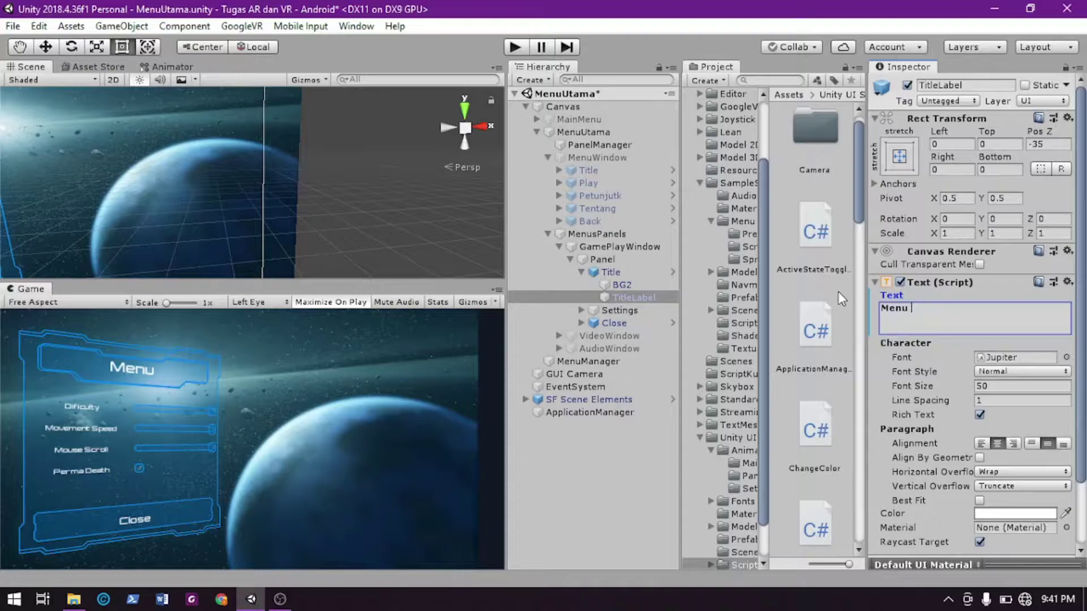
pyautogui.press('BackSpace')
# Deactivate the Settings object inside GamePlayWindow's panel
pyautogui.click(581, 310)
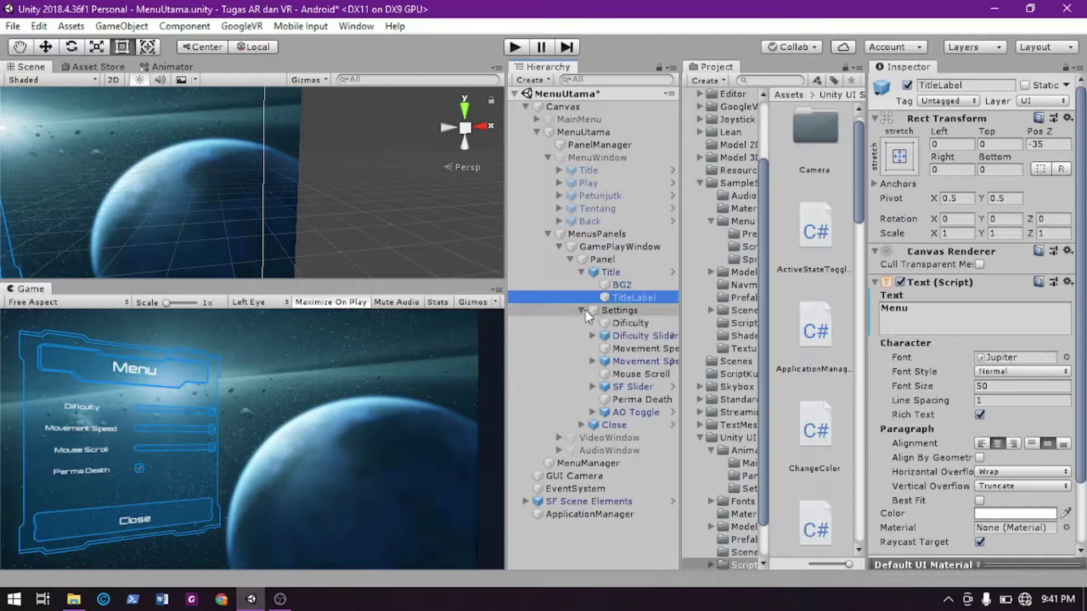
pyautogui.click(581, 310)
pyautogui.click(621, 313)
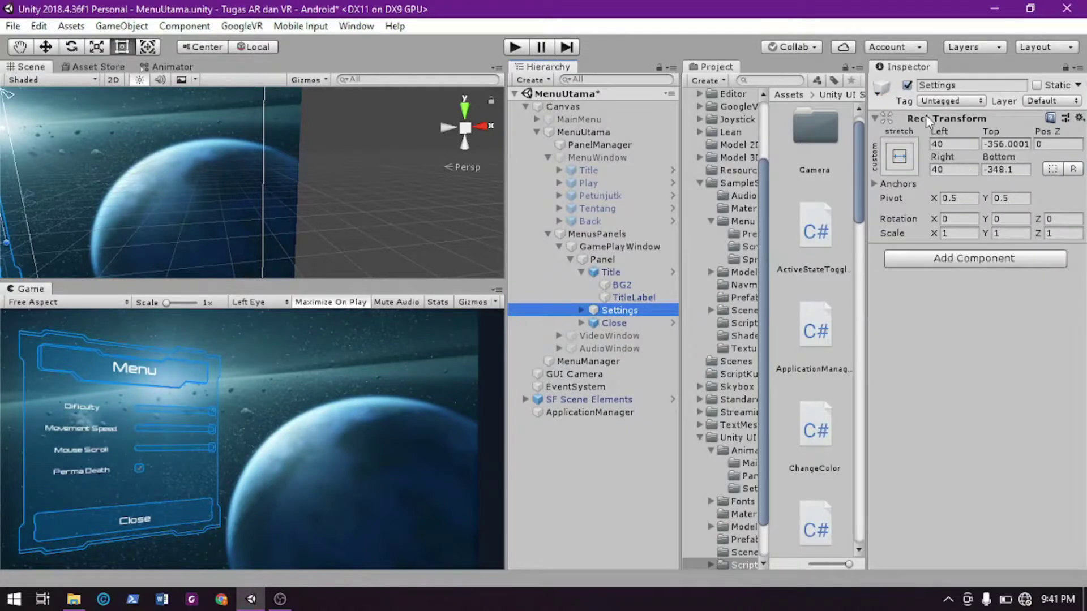
pyautogui.click(907, 85)
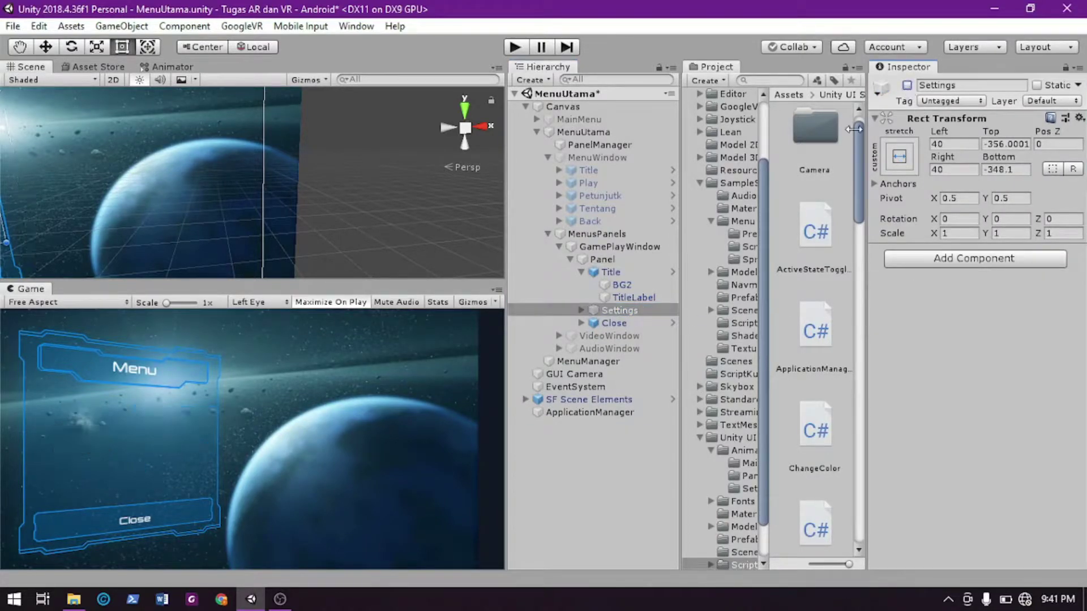
# Duplicate the panel's Close button and move the copy up below the Menu title, to about Pos Y 73
pyautogui.click(581, 323)
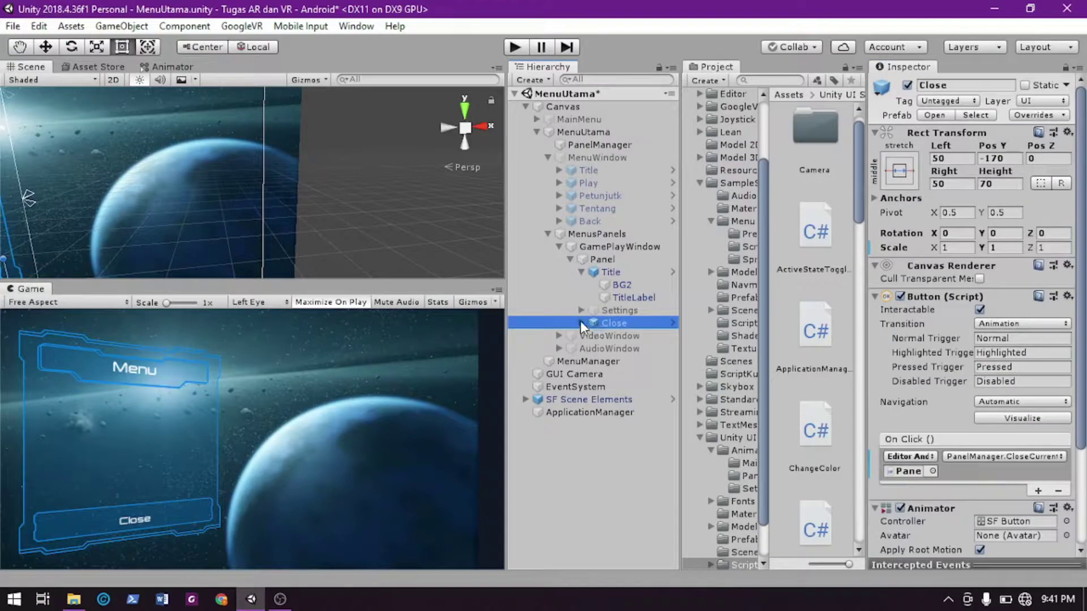
pyautogui.rightClick(614, 327)
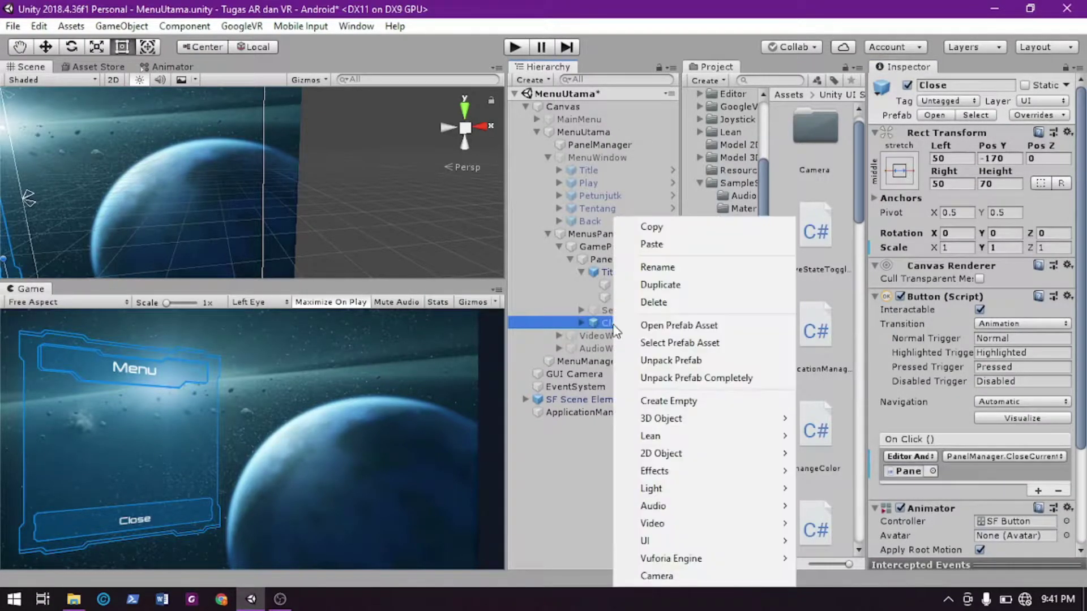
pyautogui.click(661, 285)
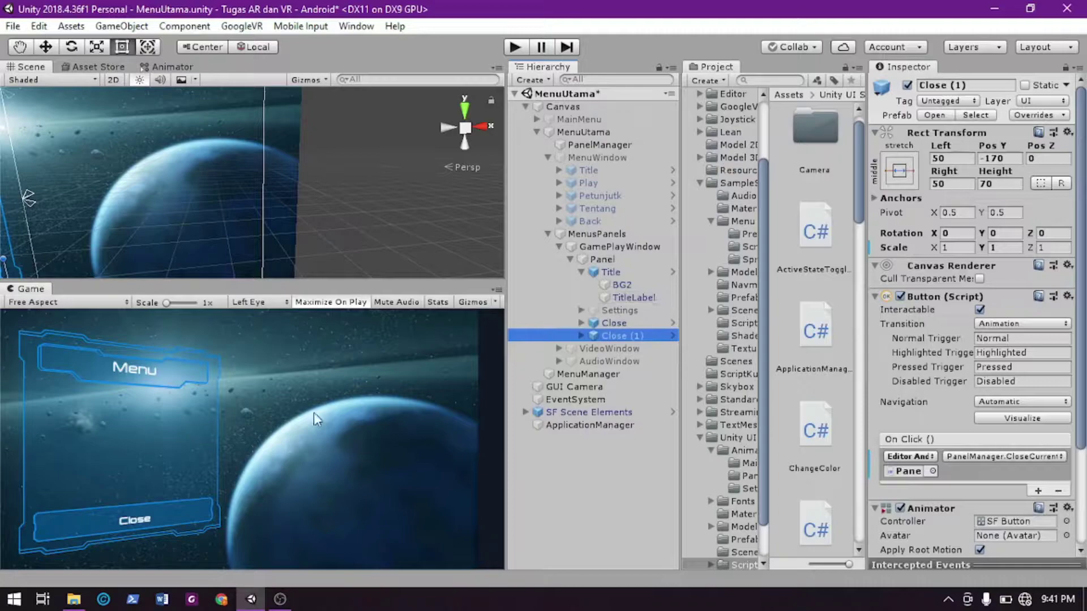
pyautogui.doubleClick(626, 335)
pyautogui.moveTo(402, 232); pyautogui.dragTo(410, 269, button='middle')
pyautogui.moveTo(447, 284); pyautogui.dragTo(445, 456)
pyautogui.moveTo(396, 336); pyautogui.dragTo(321, 266, button='middle')
pyautogui.scroll(3, 408, 309)
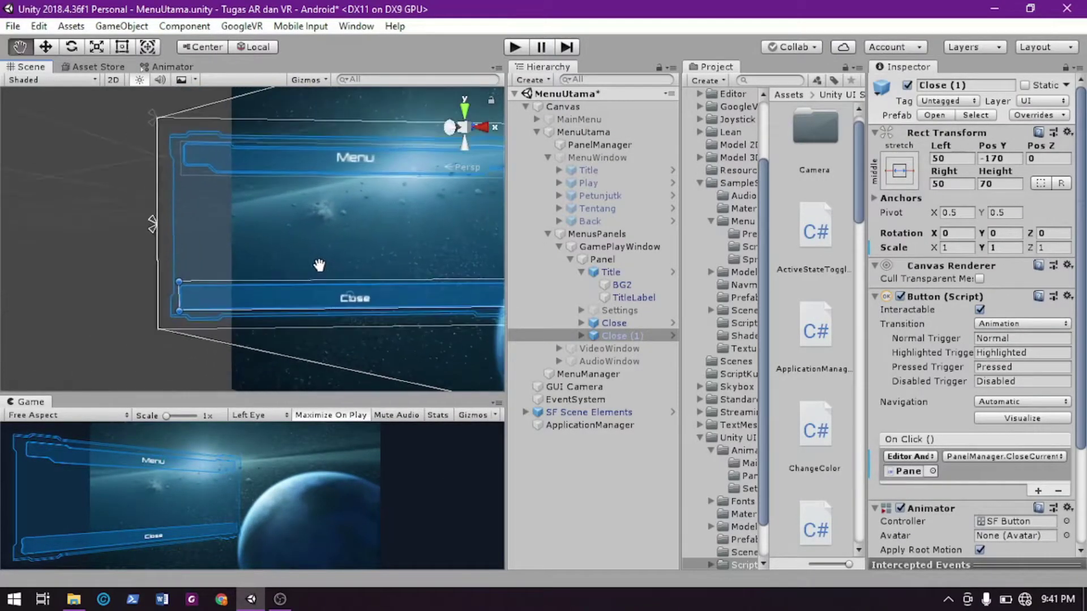
pyautogui.moveTo(417, 298); pyautogui.dragTo(386, 287, button='middle')
pyautogui.moveTo(324, 223); pyautogui.dragTo(325, 122)
# Rename the duplicated Close button to Btn3DMap
pyautogui.rightClick(596, 334)
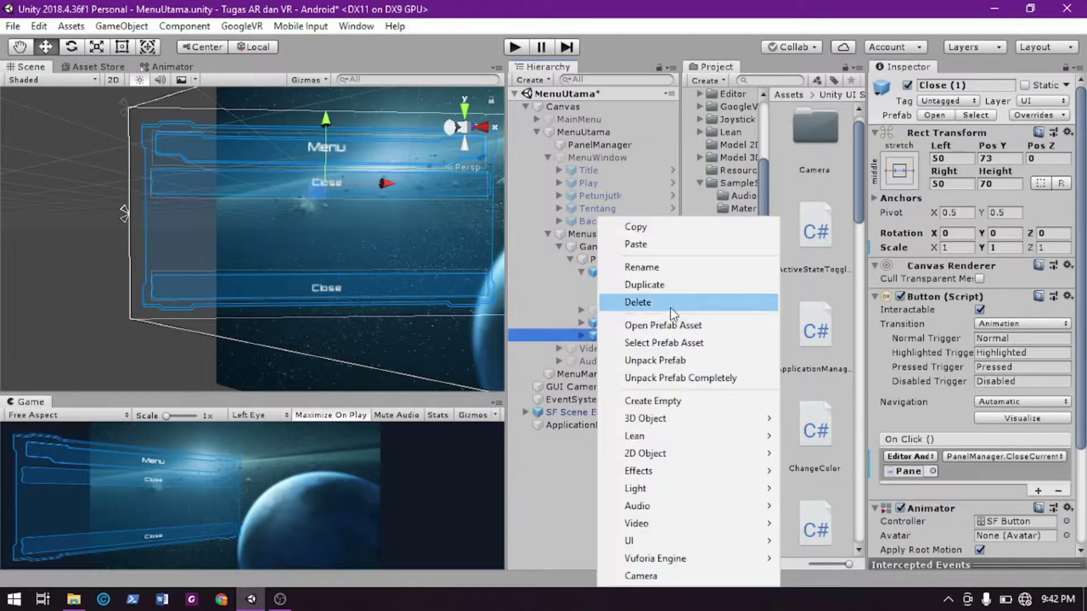
pyautogui.click(677, 267)
pyautogui.write('Btn3DMap')
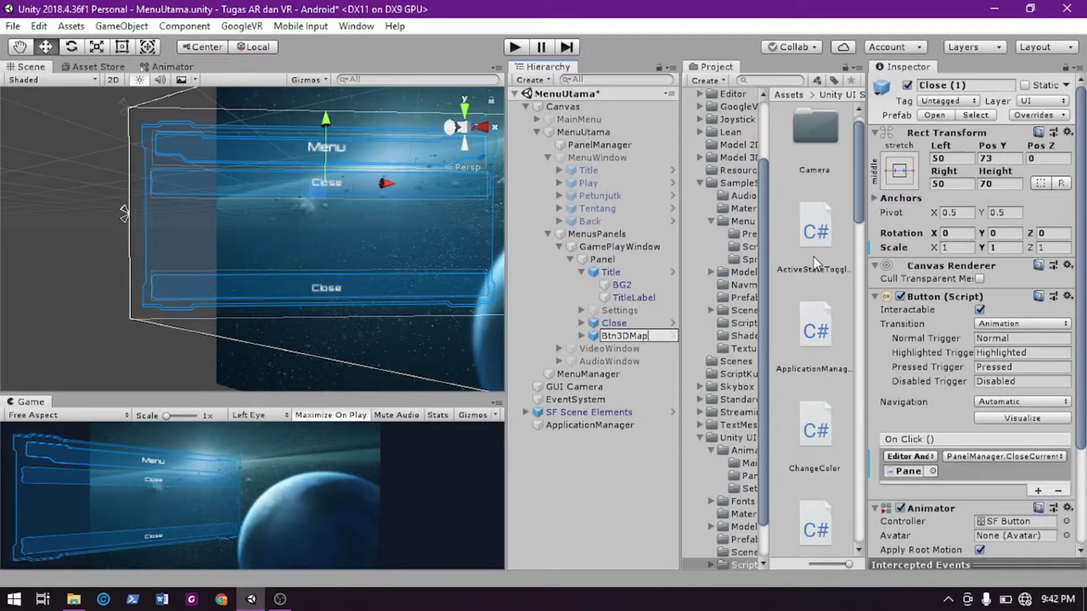
pyautogui.press('Return')
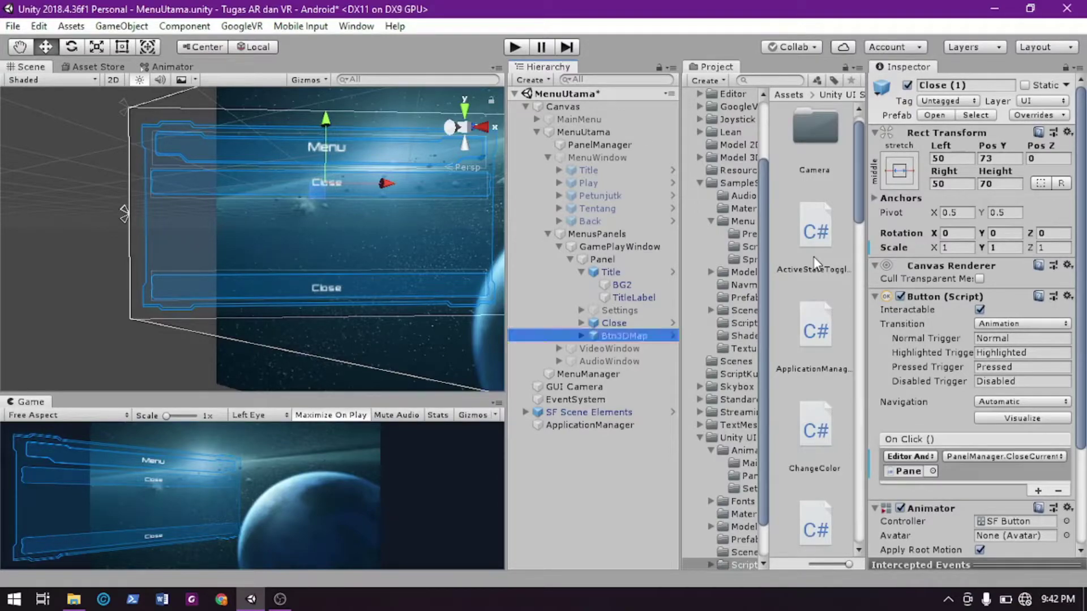
# Duplicate Btn3DMap and move the copy down below it, to about Pos Y -13
pyautogui.rightClick(629, 333)
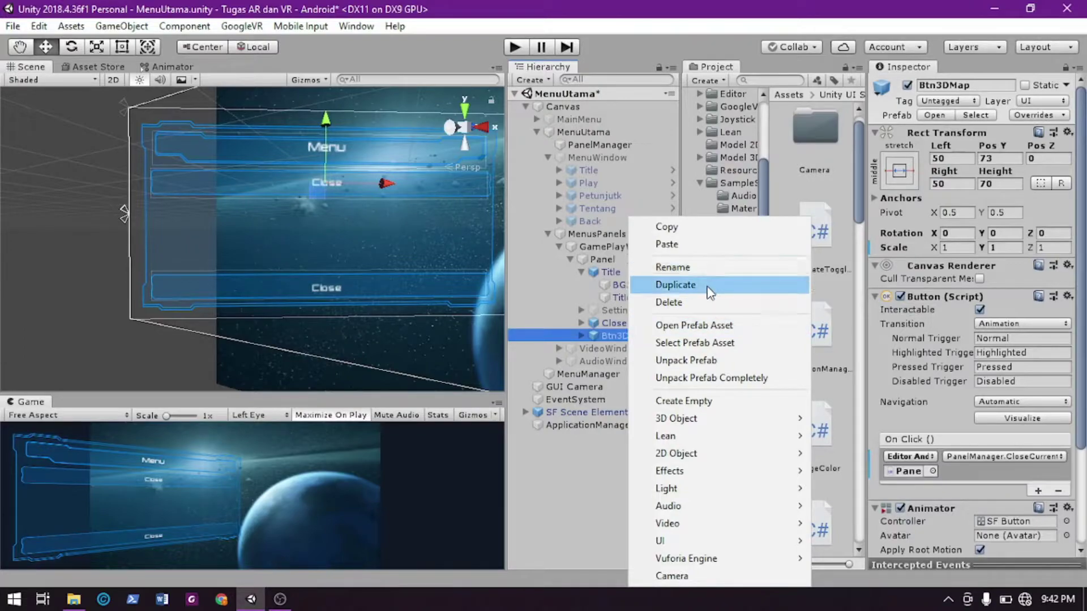
pyautogui.click(675, 285)
pyautogui.moveTo(330, 119); pyautogui.dragTo(329, 156)
# Rename the copy of Btn3DMap to BtnAR
pyautogui.rightClick(626, 348)
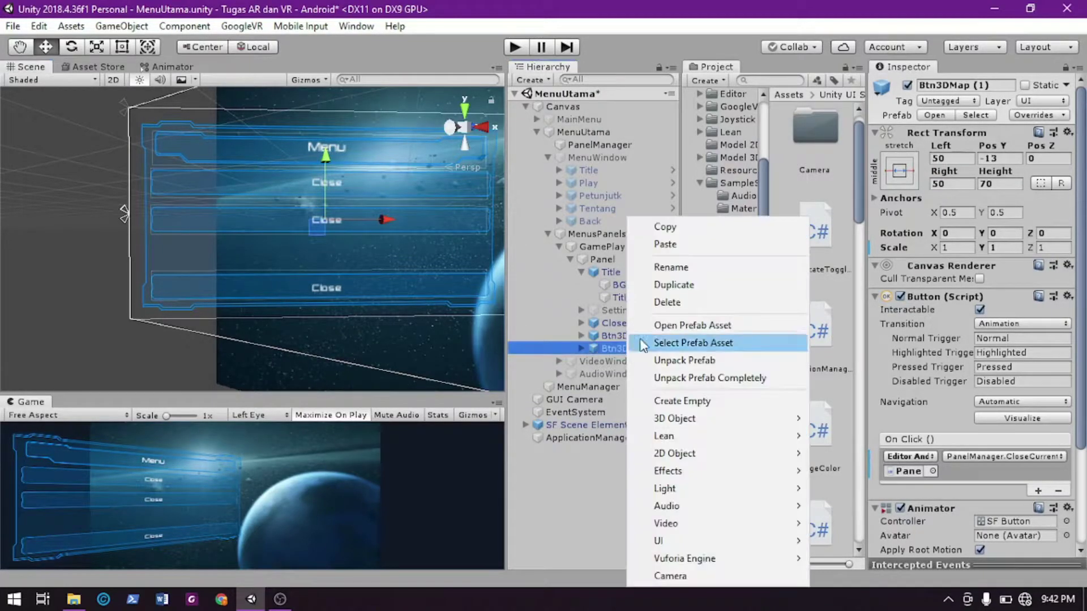
pyautogui.click(672, 267)
pyautogui.press('End')
pyautogui.press('BackSpace')
pyautogui.press('BackSpace')
pyautogui.press('BackSpace')
pyautogui.press('BackSpace')
pyautogui.press('BackSpace')
pyautogui.press('BackSpace')
pyautogui.press('BackSpace')
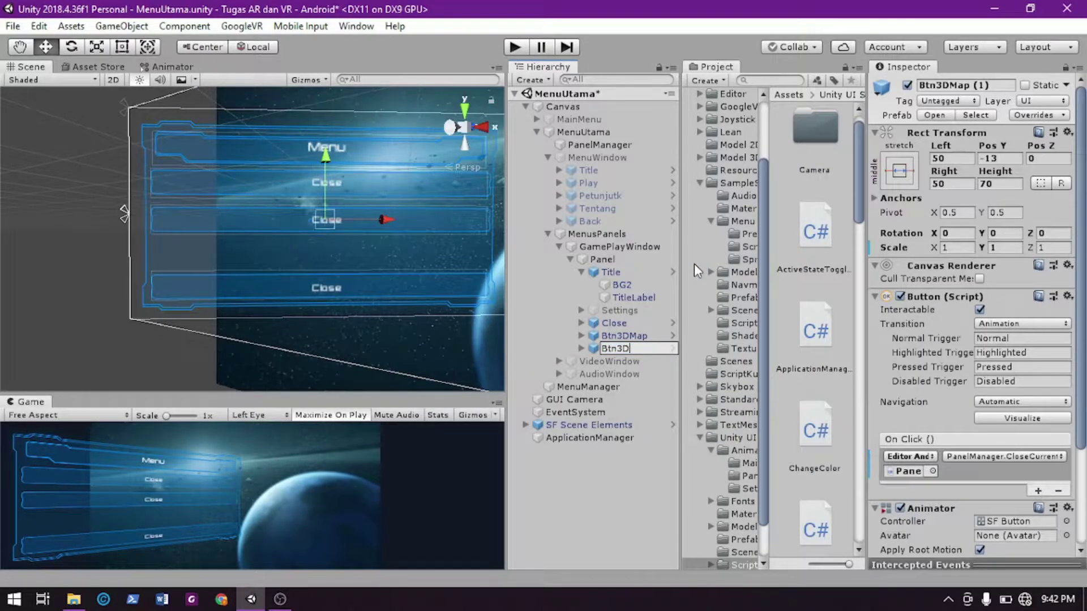
pyautogui.press('BackSpace')
pyautogui.press('BackSpace')
pyautogui.write('AR')
pyautogui.press('Return')
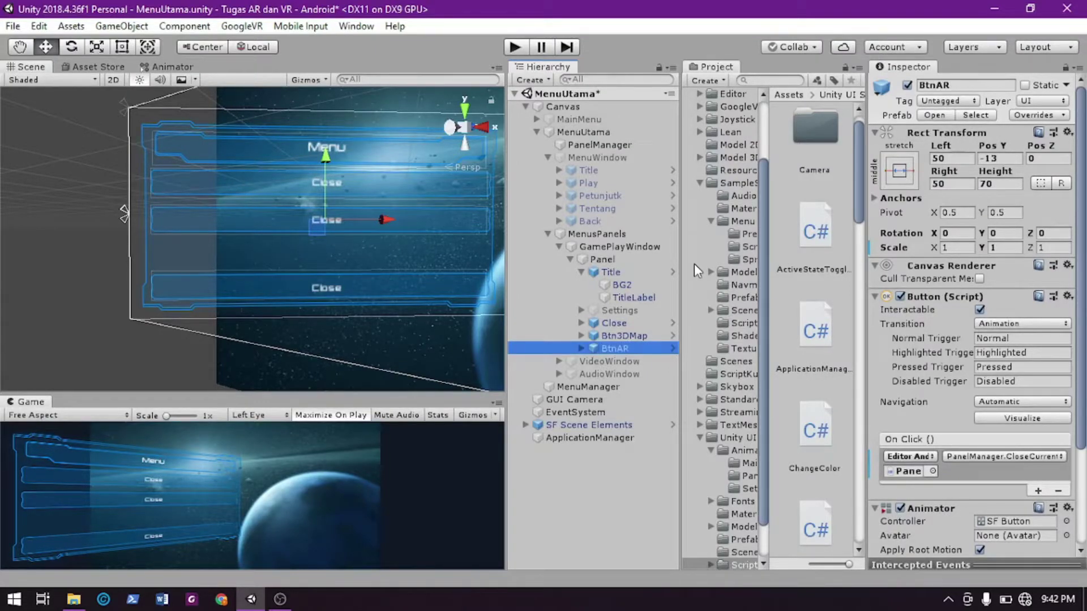
# Duplicate BtnAR and move the copy down between it and the Close button, to about Pos Y -85
pyautogui.rightClick(617, 347)
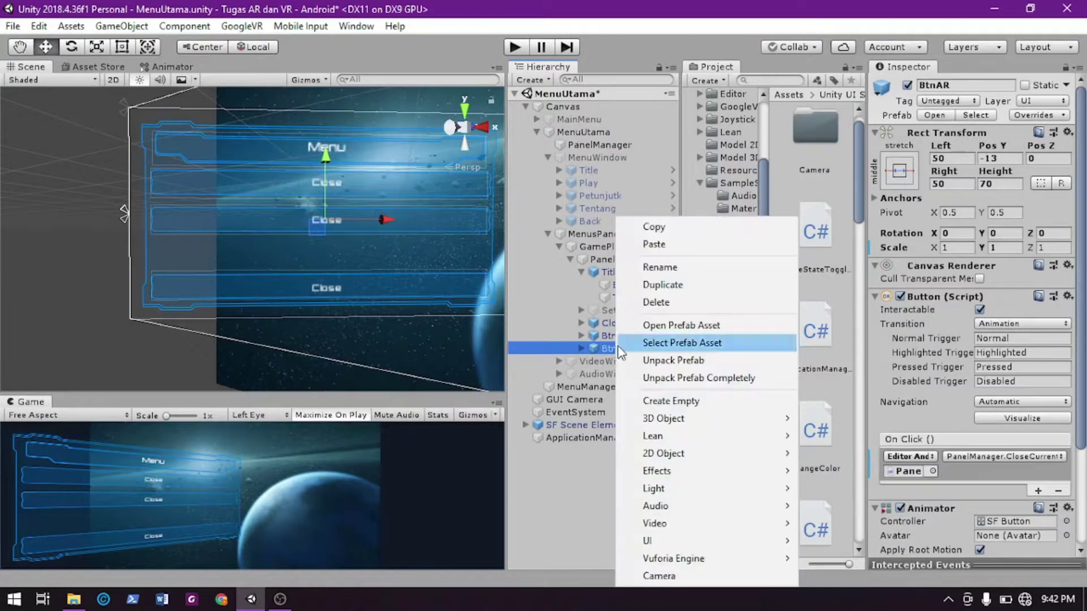
pyautogui.click(685, 286)
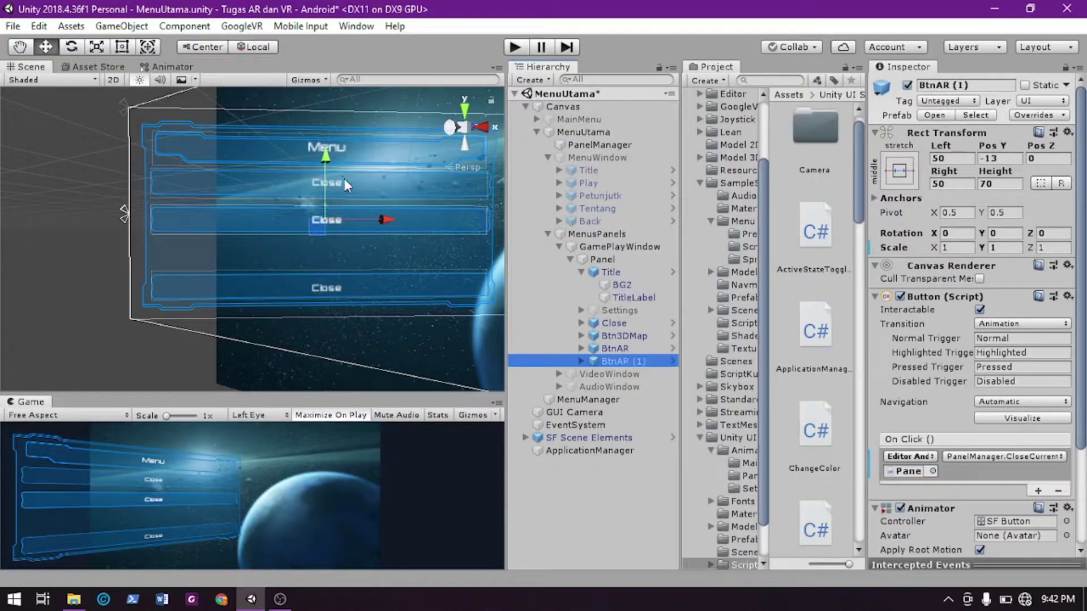
pyautogui.moveTo(324, 155); pyautogui.dragTo(332, 186)
# Rename the copy of BtnAR to BtnVR
pyautogui.rightClick(616, 361)
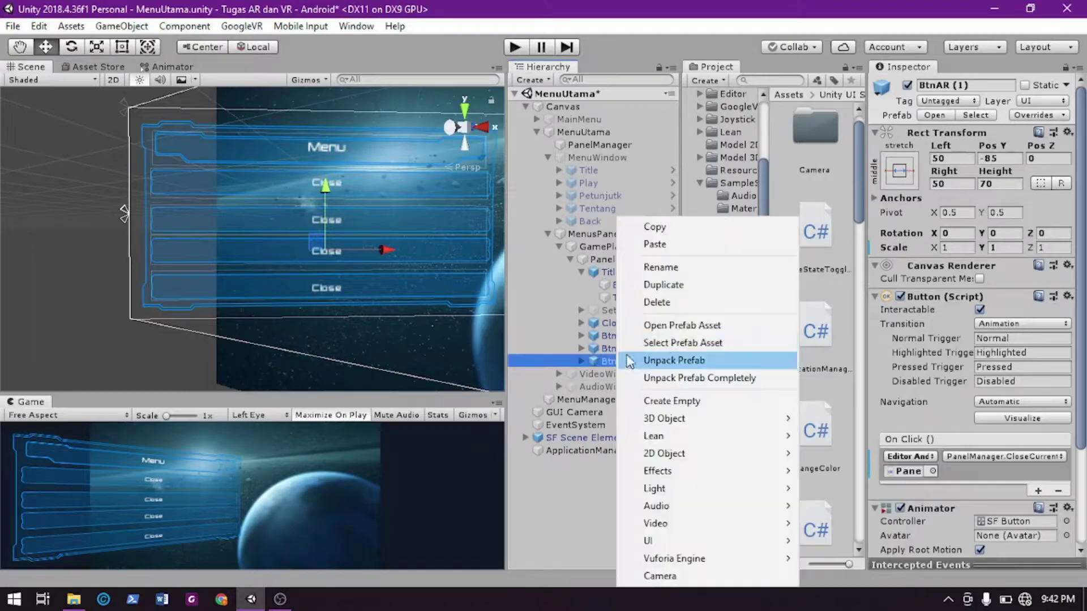
pyautogui.click(688, 265)
pyautogui.press('Right')
pyautogui.press('BackSpace')
pyautogui.press('BackSpace')
pyautogui.press('BackSpace')
pyautogui.press('BackSpace')
pyautogui.press('BackSpace')
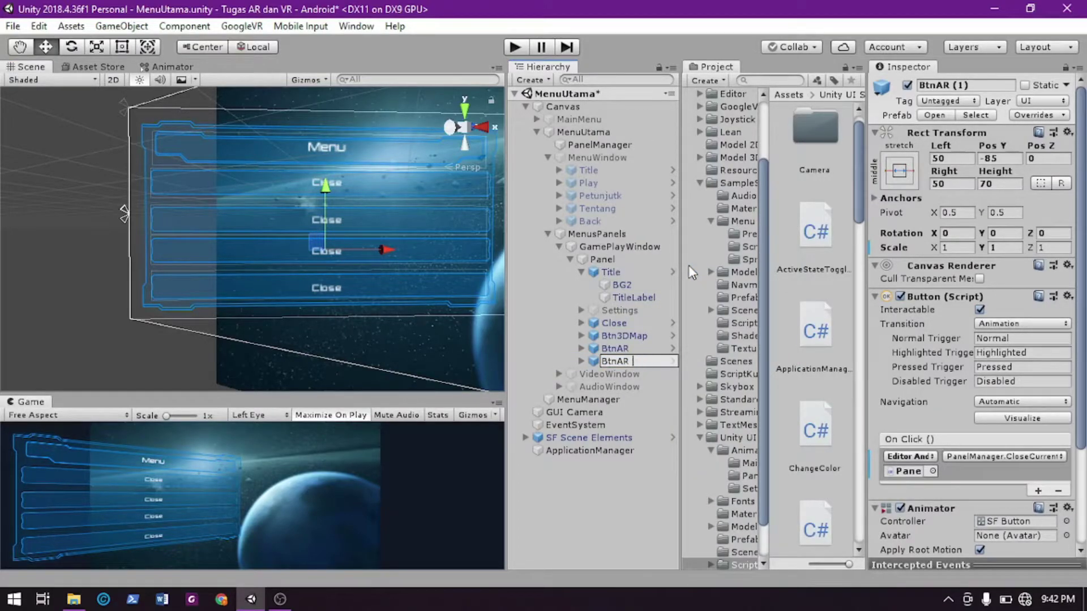
pyautogui.press('BackSpace')
pyautogui.write('VR')
pyautogui.press('Return')
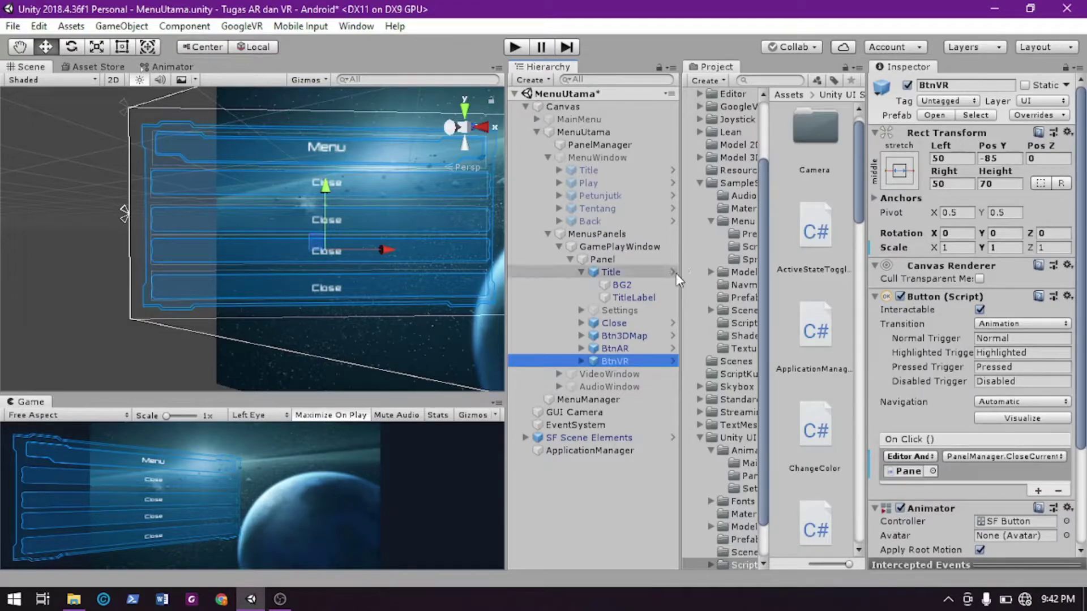
# Change the label text inside Btn3DMap's Background to "Denah 3D"
pyautogui.click(606, 326)
pyautogui.click(615, 336)
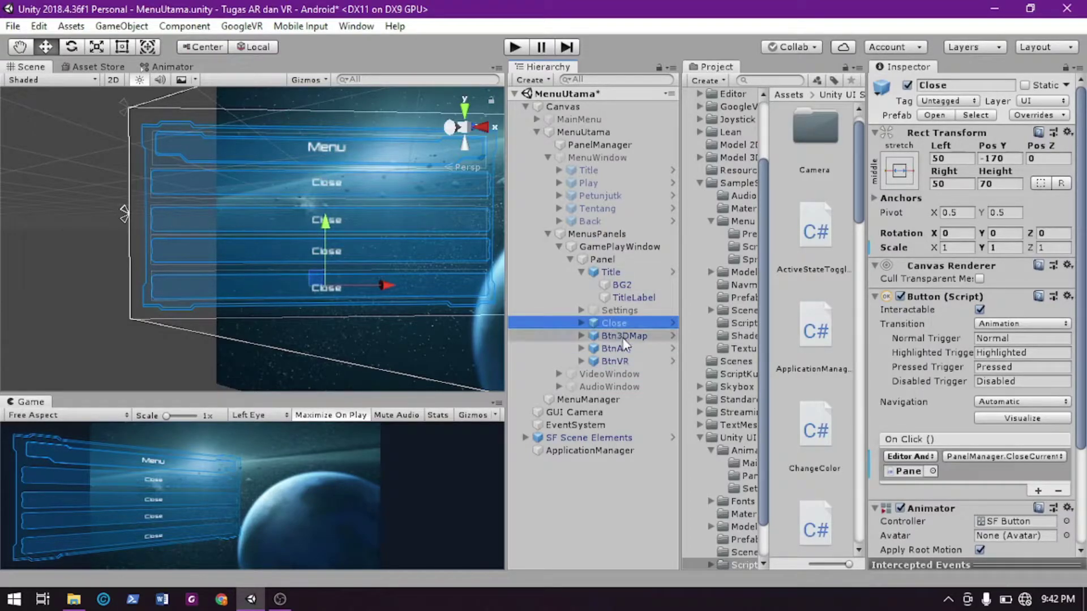
pyautogui.click(583, 337)
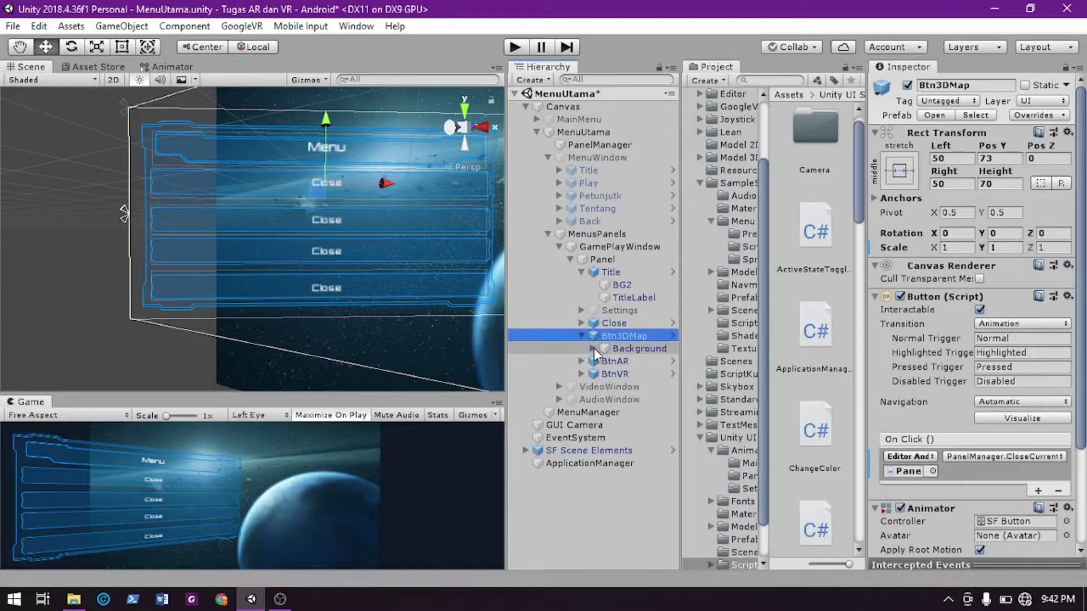
pyautogui.click(592, 349)
pyautogui.click(633, 362)
pyautogui.click(955, 323)
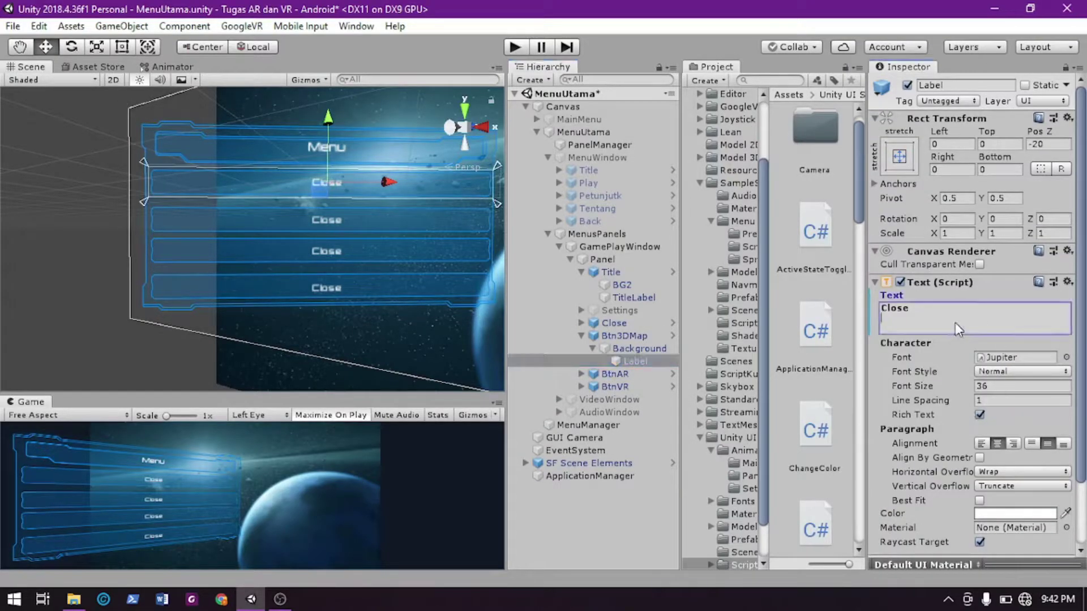
pyautogui.press('BackSpace')
pyautogui.write('Denah 3D')
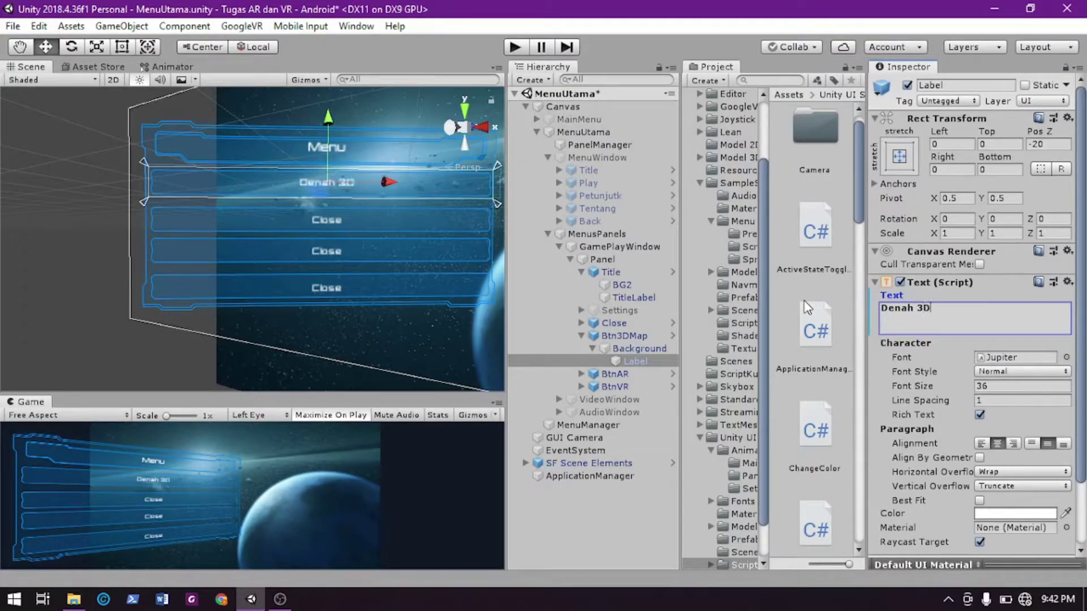
# Change the label text inside BtnAR's Background to "Augmented Reality"
pyautogui.click(580, 336)
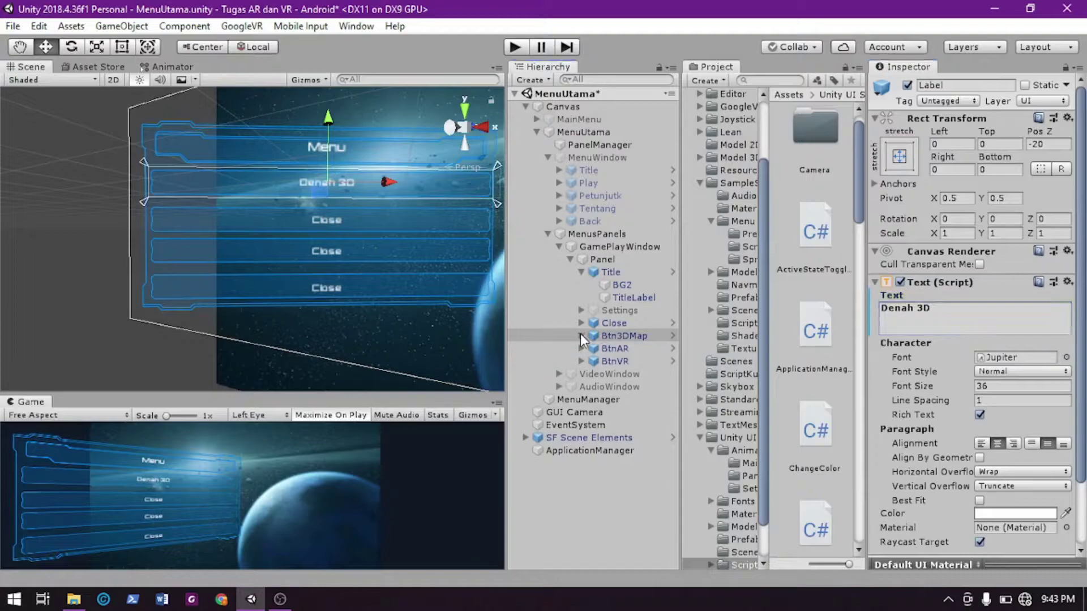
pyautogui.click(581, 349)
pyautogui.click(591, 361)
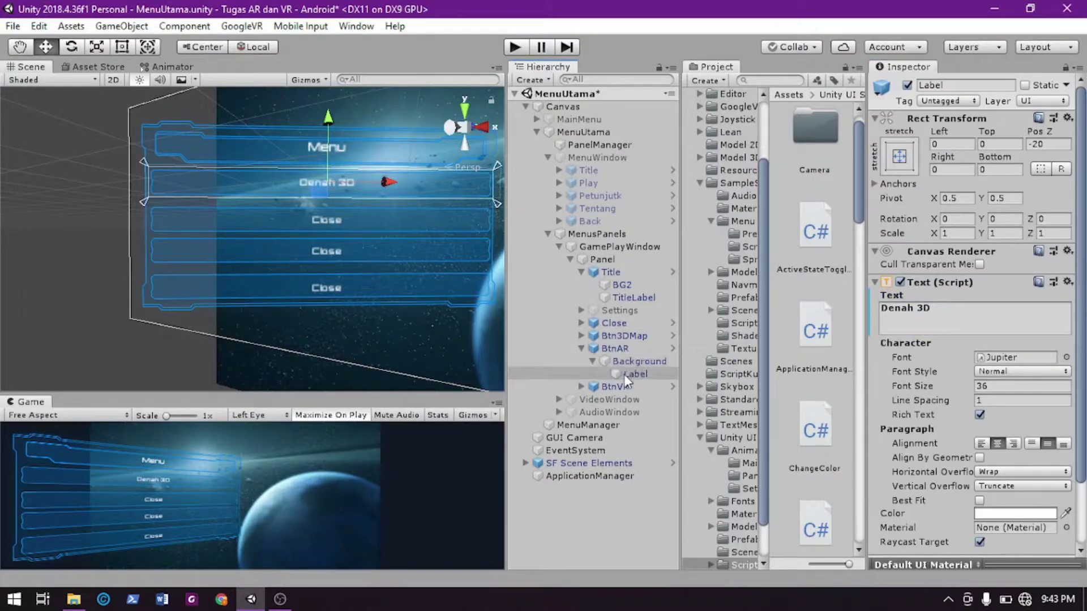
pyautogui.click(624, 374)
pyautogui.click(954, 326)
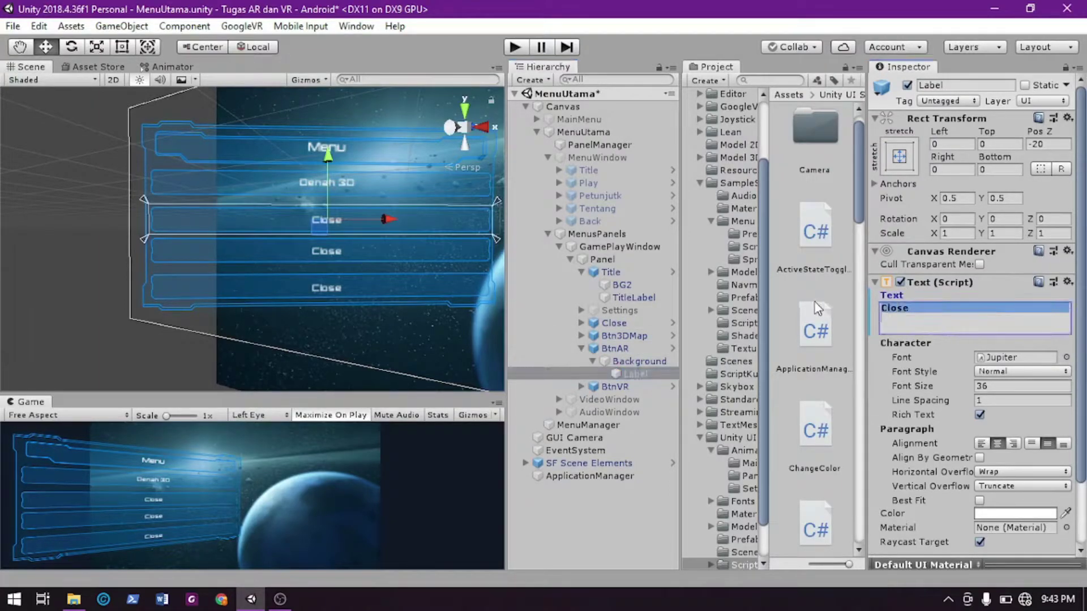
pyautogui.write('A')
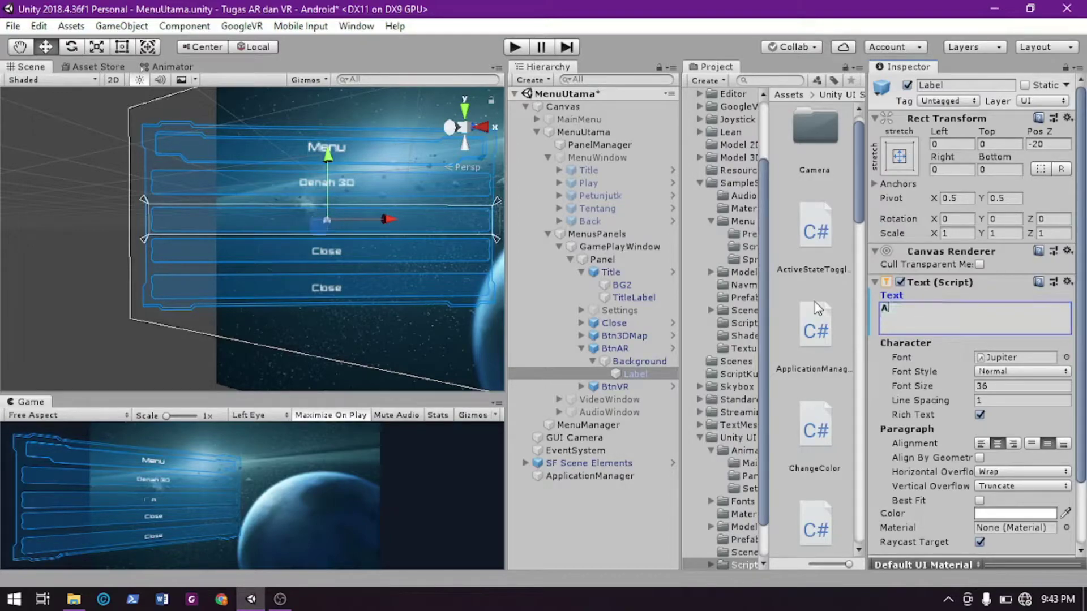
pyautogui.write('ugmented R')
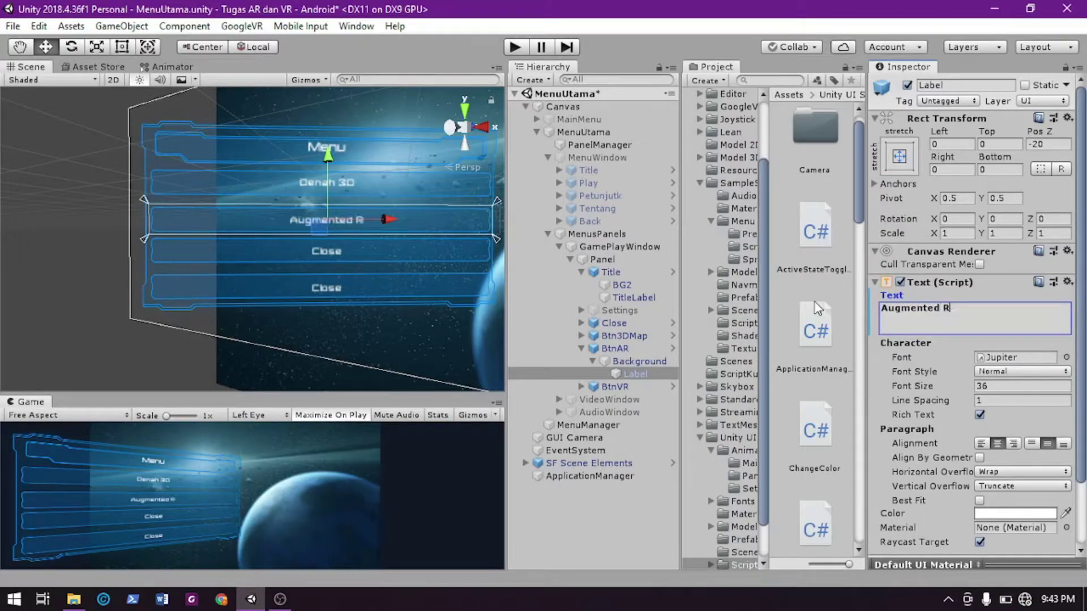
pyautogui.write('eality')
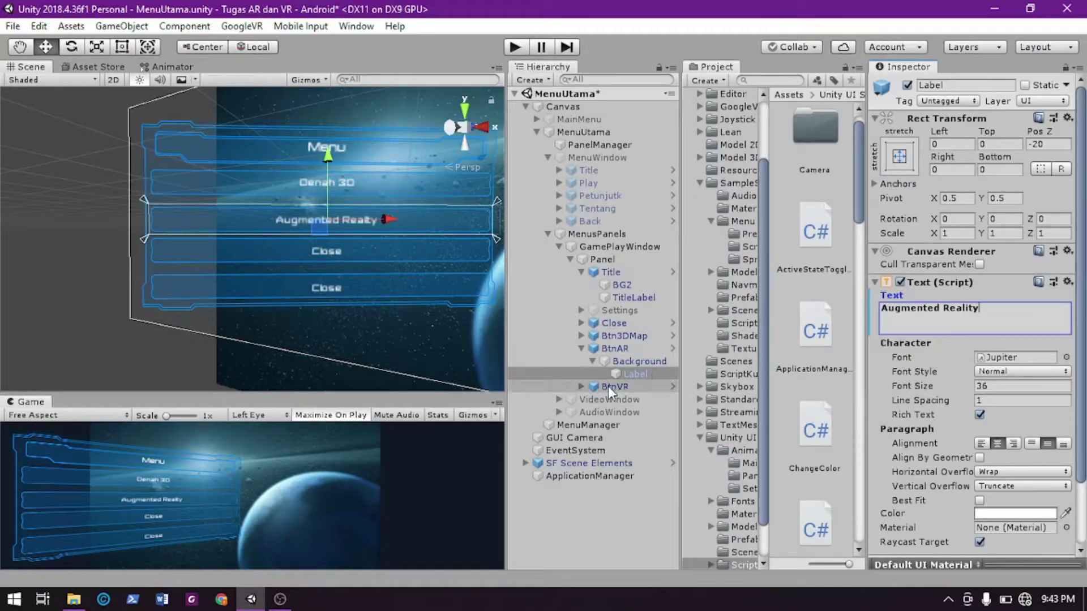
# Open the label text inside BtnVR's Background for editing
pyautogui.click(582, 386)
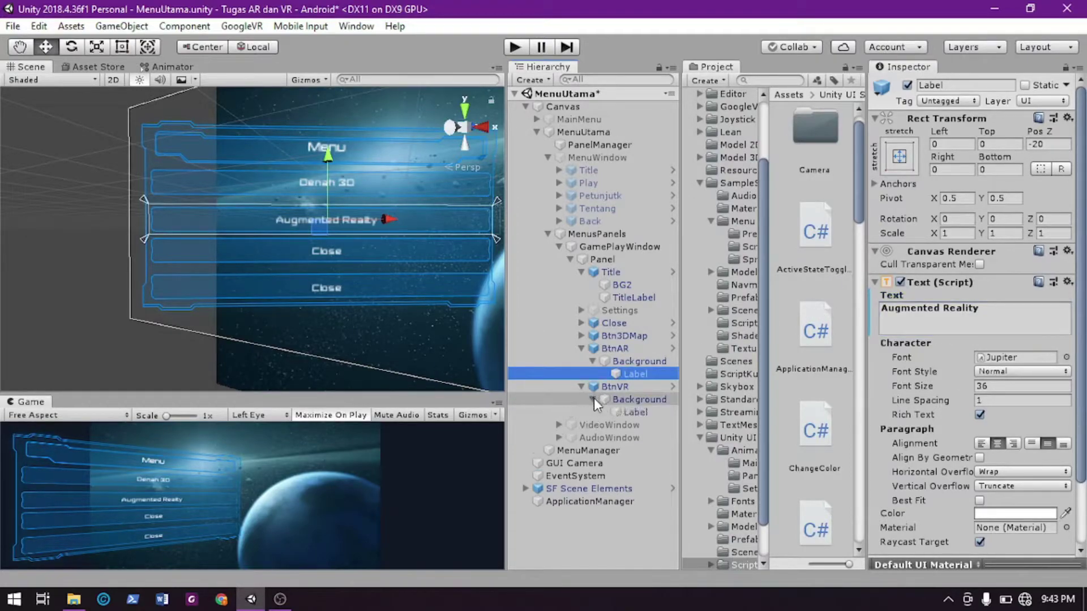
pyautogui.click(592, 399)
pyautogui.click(625, 413)
pyautogui.click(934, 323)
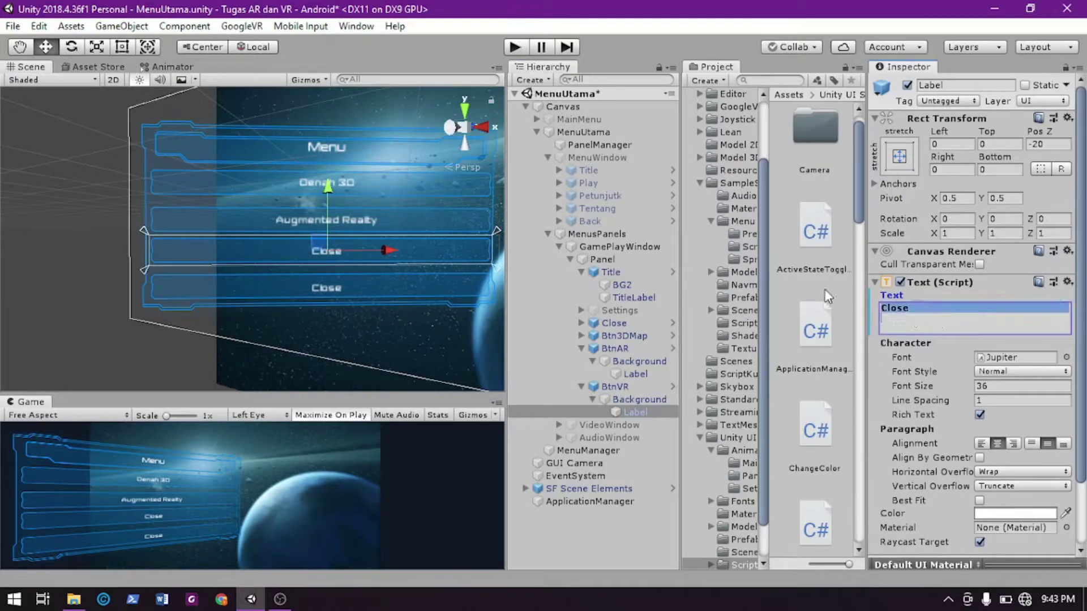
# Set the text of the label inside BtnVR to "Virtual Reality"
pyautogui.write('Virtual ')
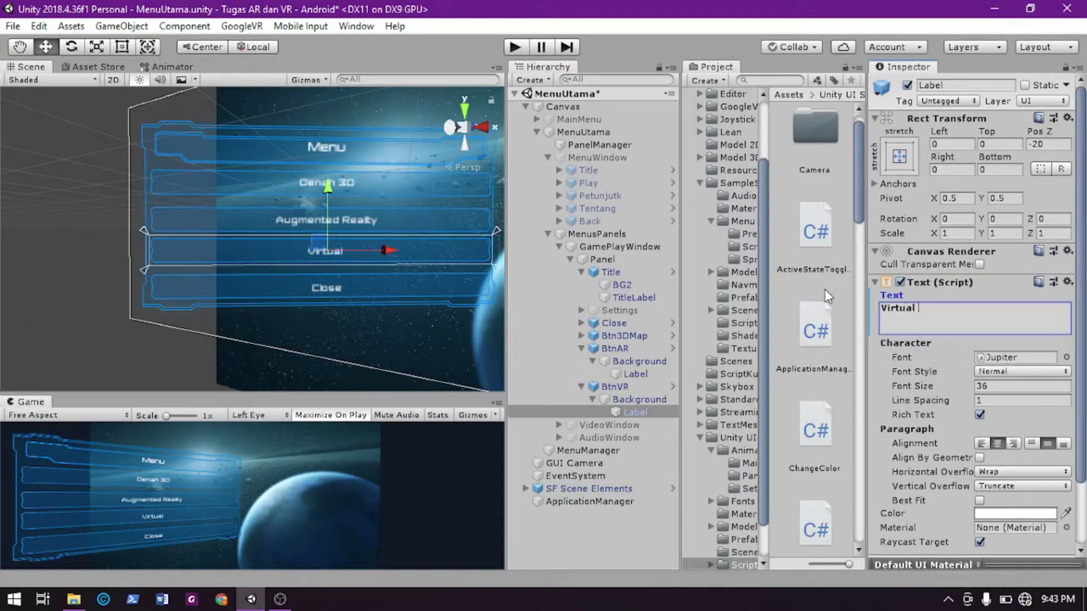
pyautogui.write('Reality')
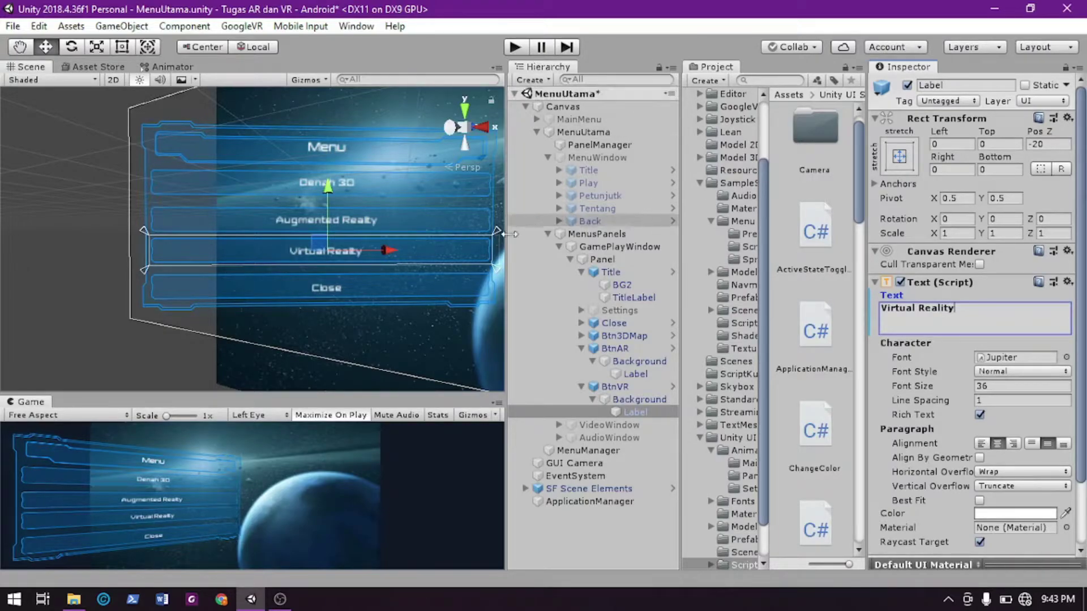
pyautogui.click(634, 412)
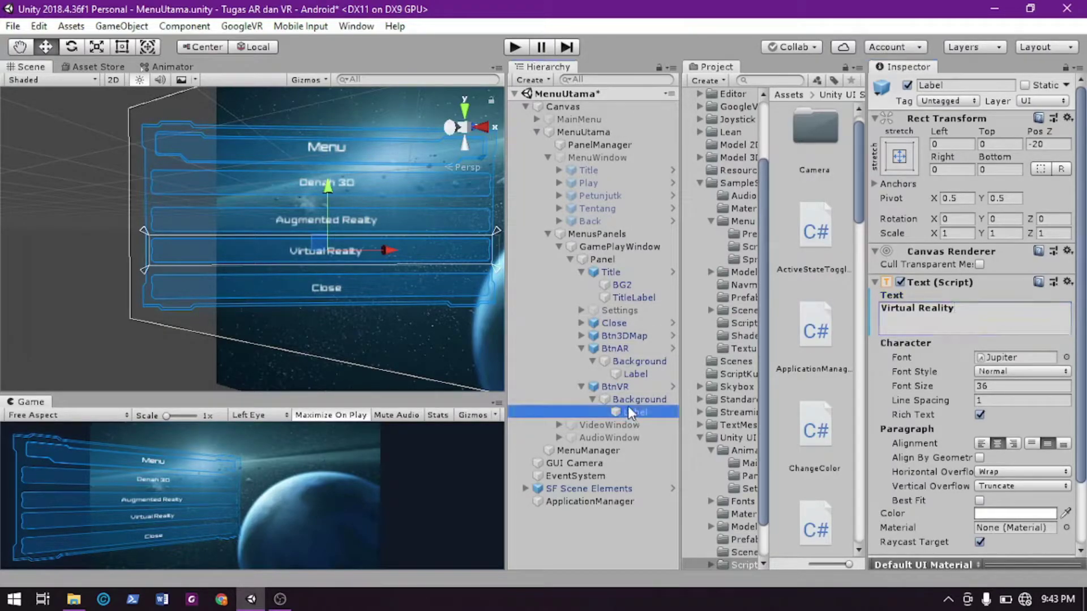
# Remove the PanelManager entry from BtnVR's On Click event list
pyautogui.click(618, 399)
pyautogui.click(617, 386)
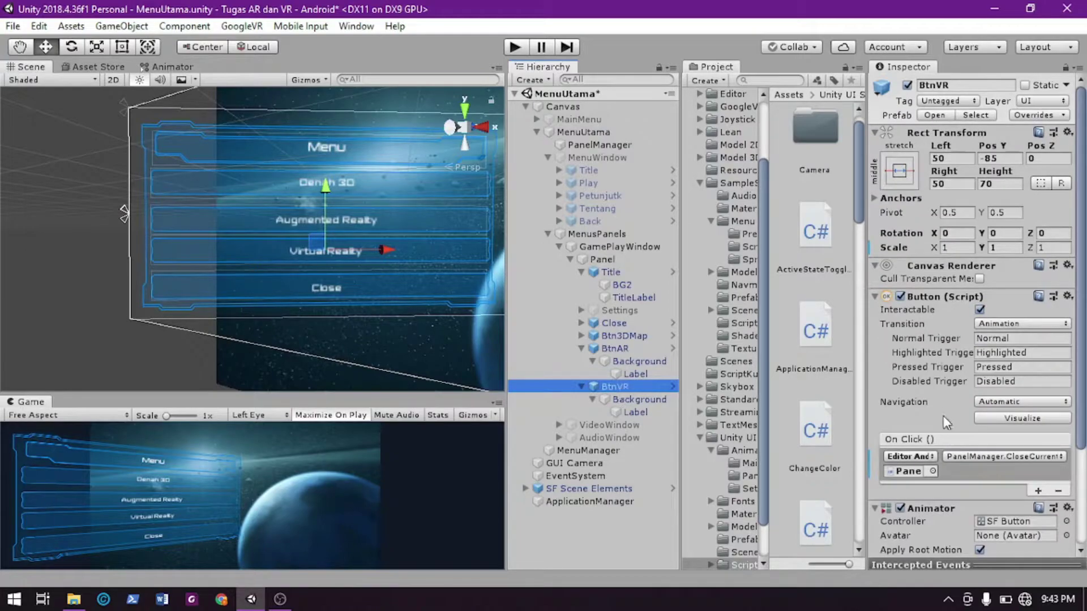
pyautogui.click(932, 472)
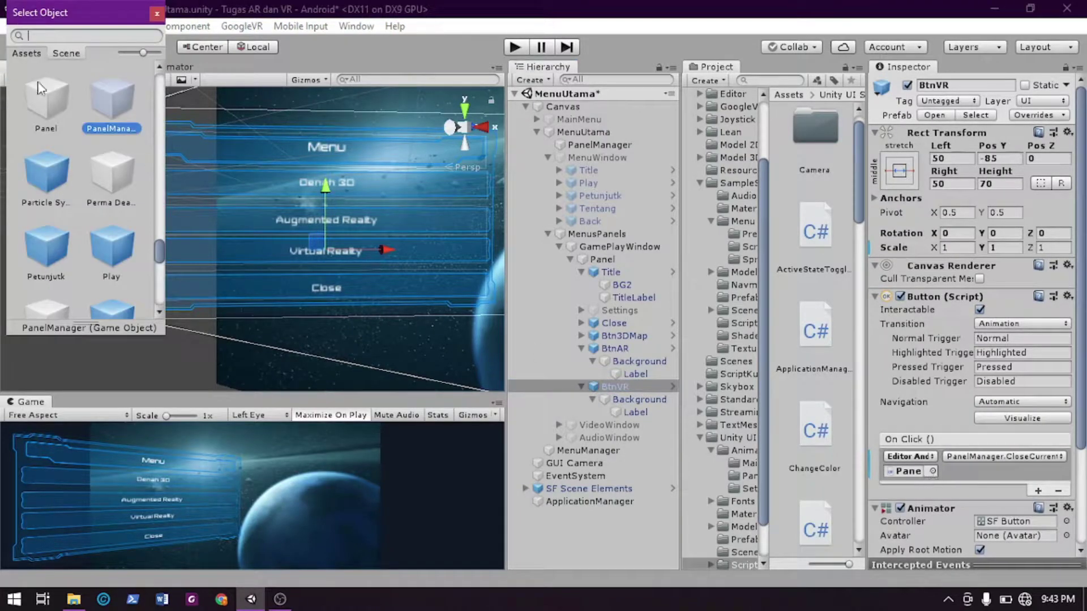
pyautogui.click(157, 12)
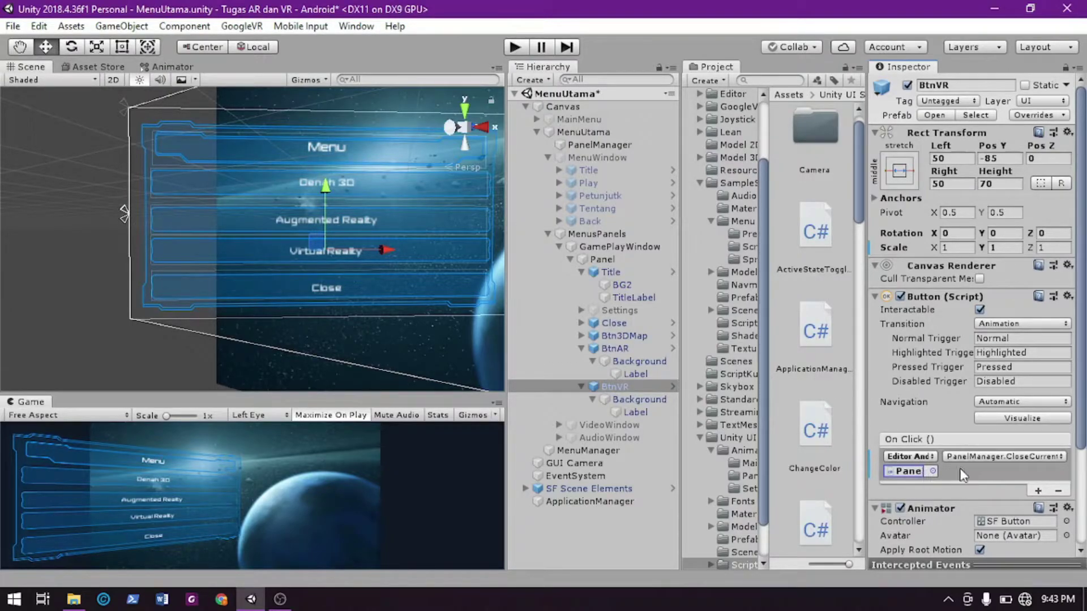
pyautogui.click(1058, 492)
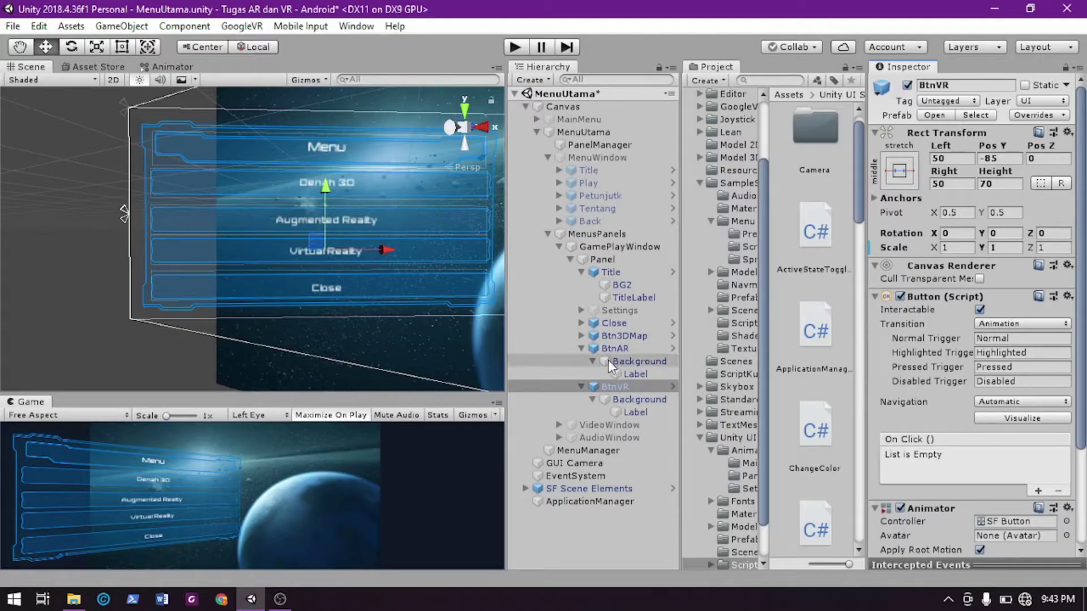
# Remove the PanelManager On Click entries from BtnAR and Btn3DMap, and collapse BtnAR and BtnVR in the hierarchy
pyautogui.click(645, 350)
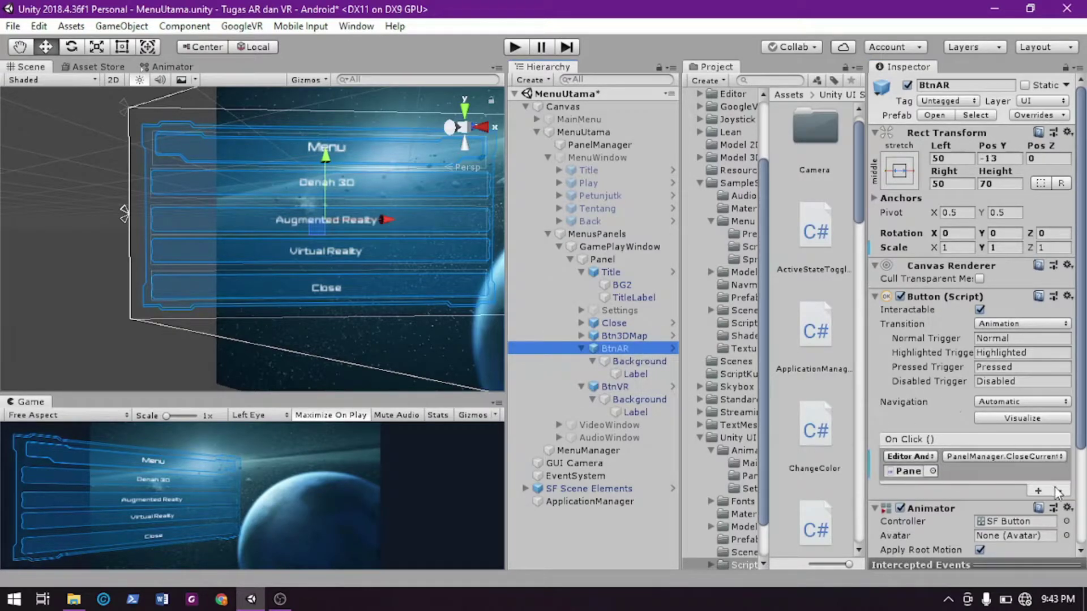
pyautogui.click(1057, 491)
pyautogui.click(644, 336)
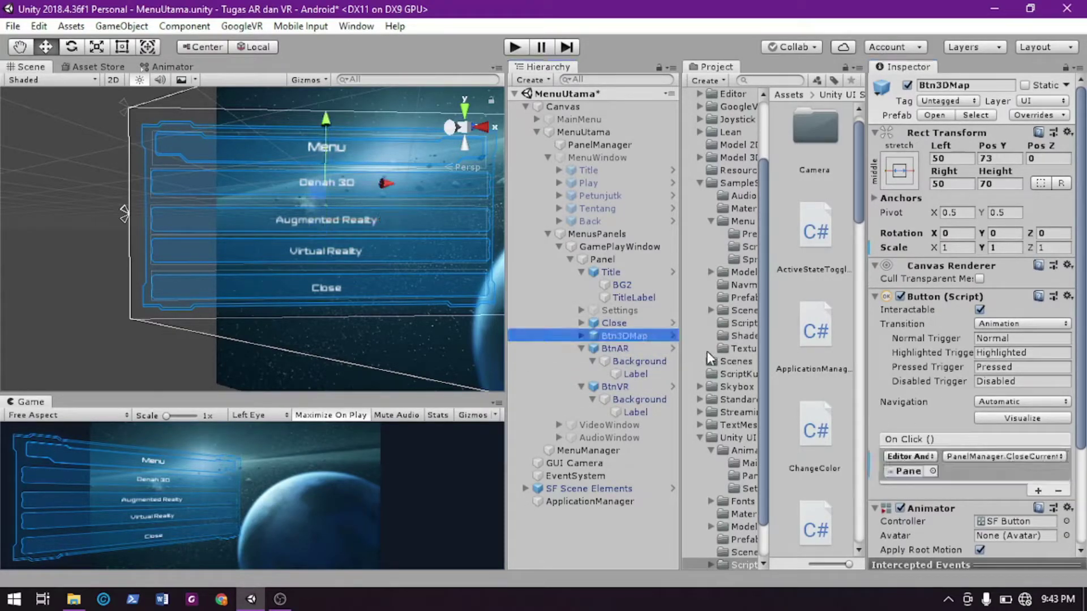
pyautogui.click(1057, 492)
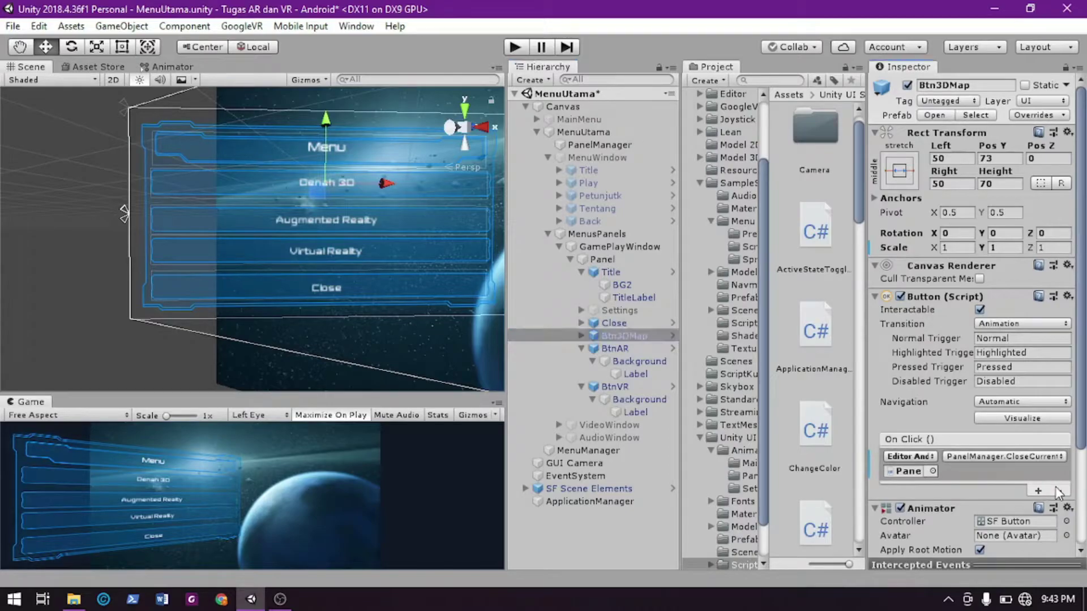
pyautogui.click(581, 349)
pyautogui.click(581, 361)
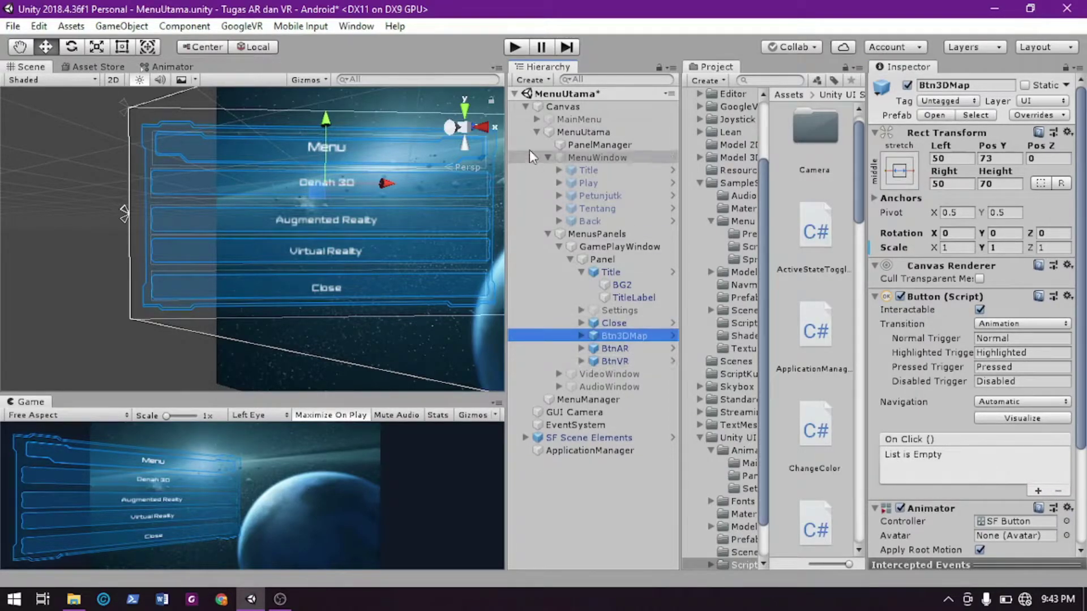
# Run the scene briefly in play mode to check which menus appear, and stop it
pyautogui.click(514, 47)
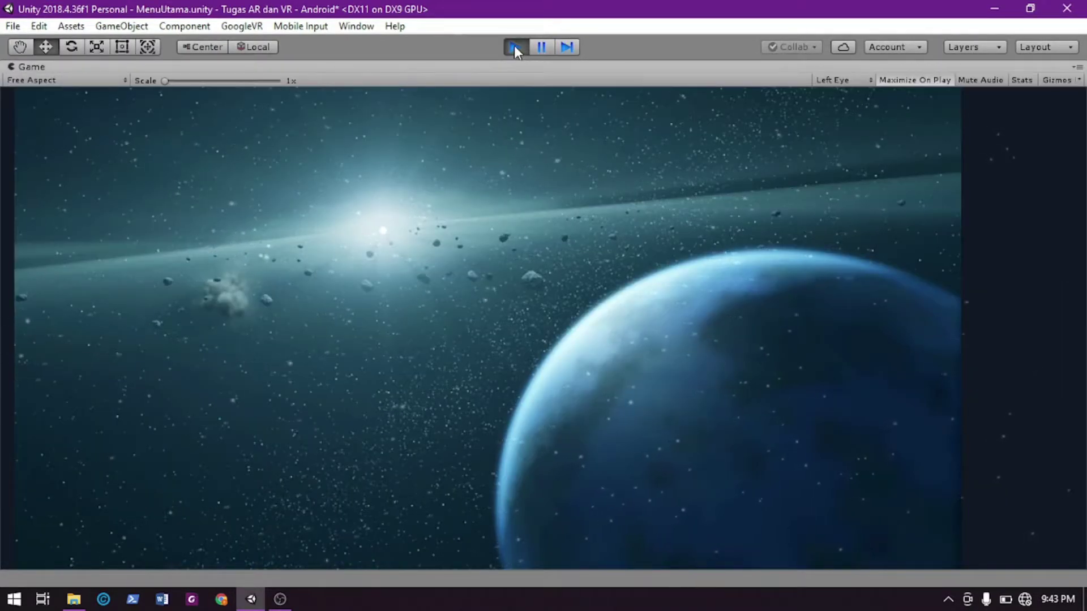
pyautogui.click(514, 47)
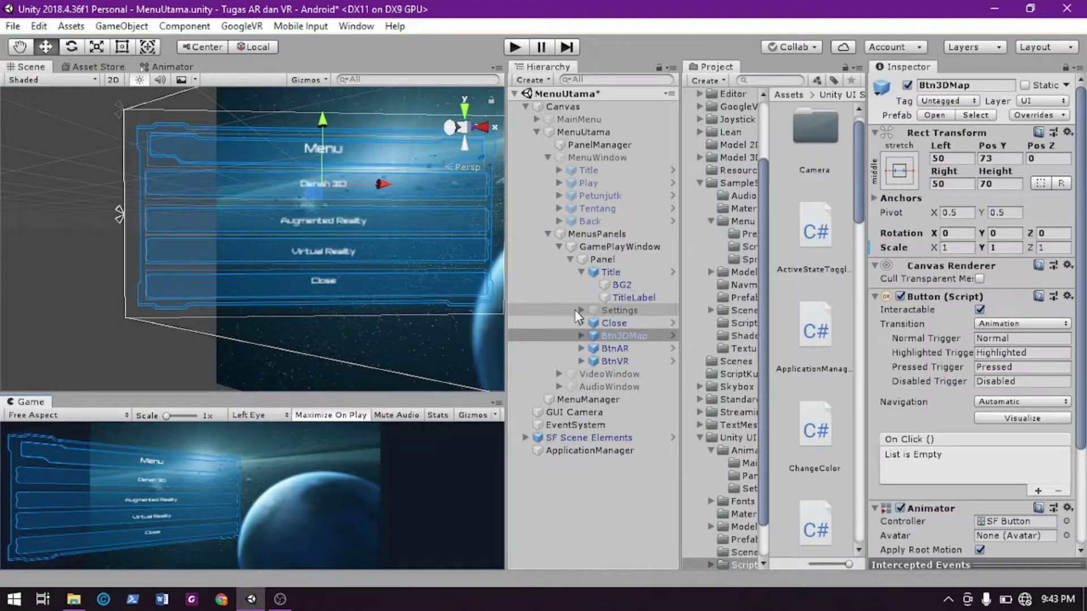
# Collapse the Title and Panel objects in the hierarchy and deactivate GamePlayWindow
pyautogui.click(579, 272)
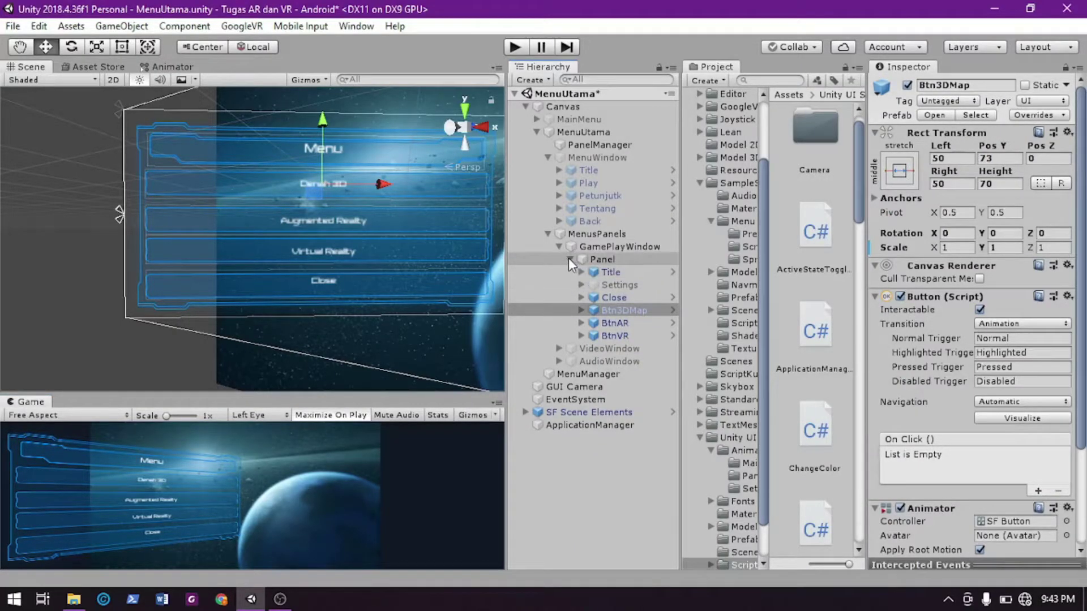
pyautogui.click(570, 258)
pyautogui.click(594, 247)
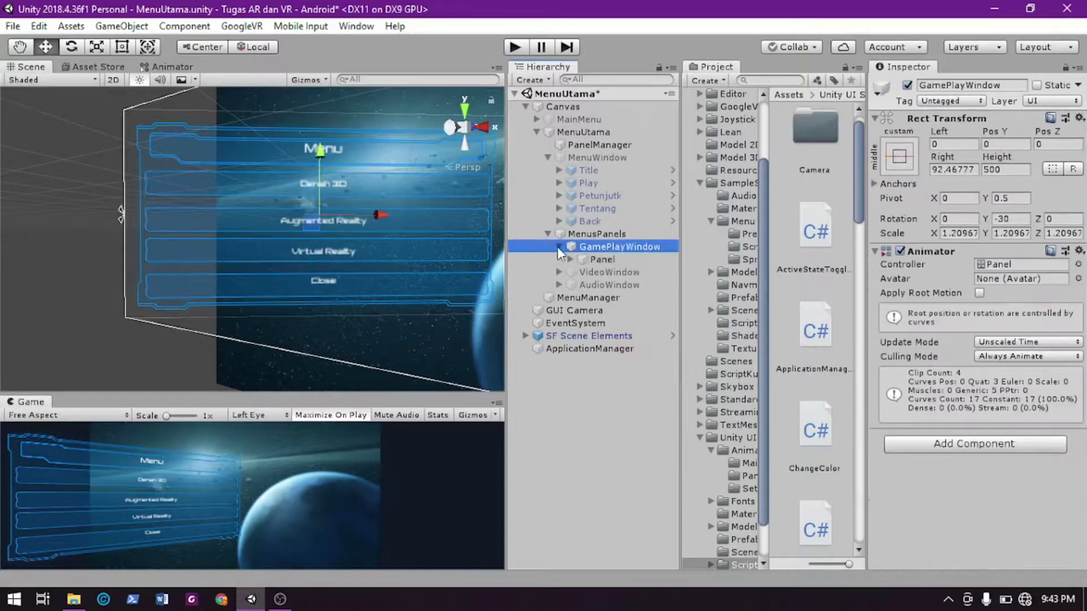
pyautogui.press('F2')
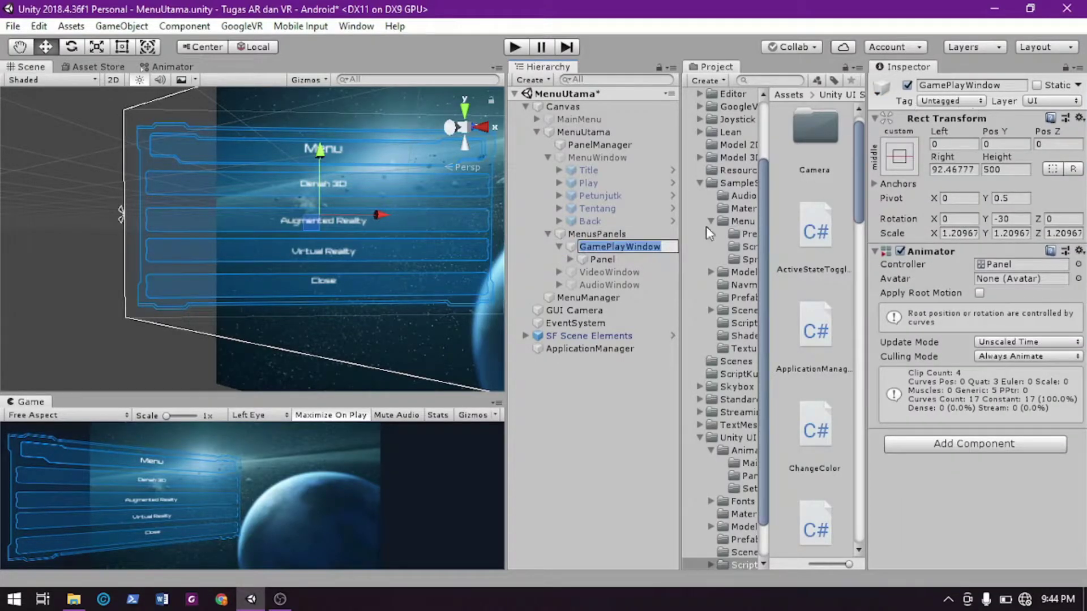
pyautogui.click(597, 234)
pyautogui.click(649, 246)
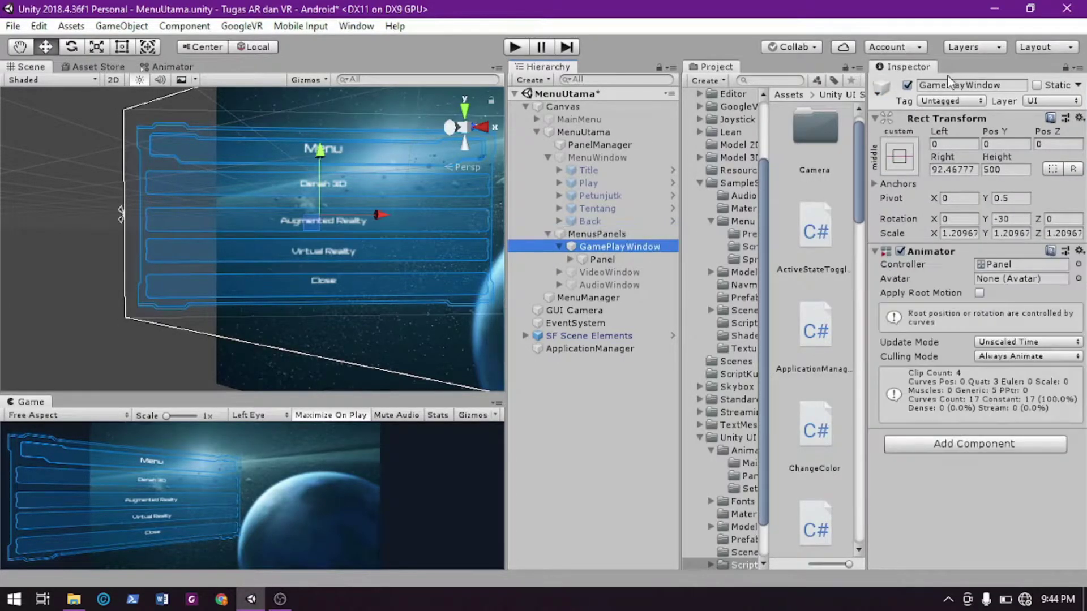
pyautogui.click(908, 85)
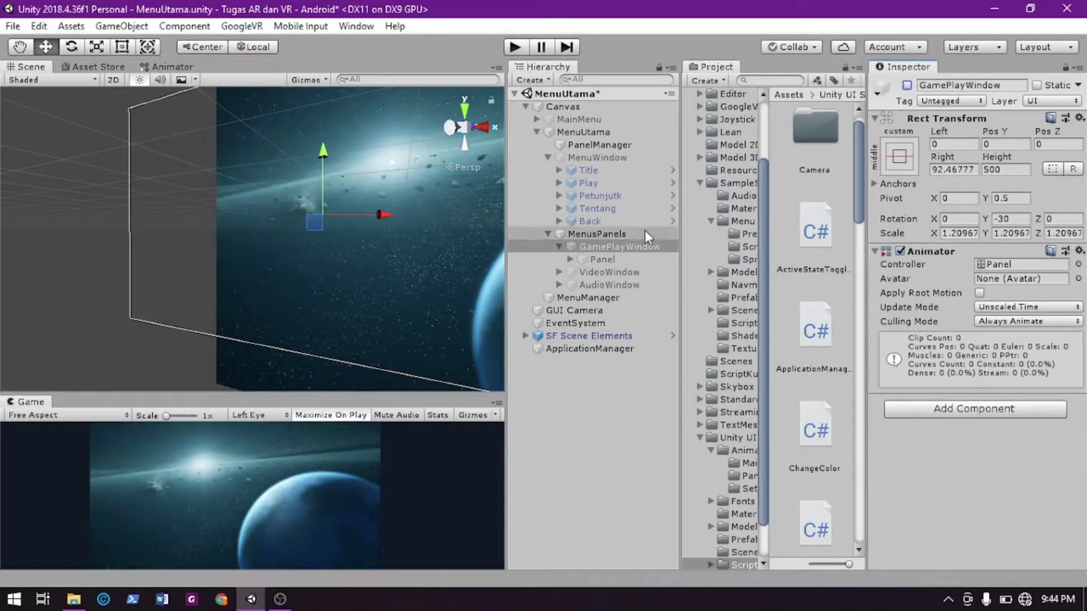
pyautogui.click(641, 247)
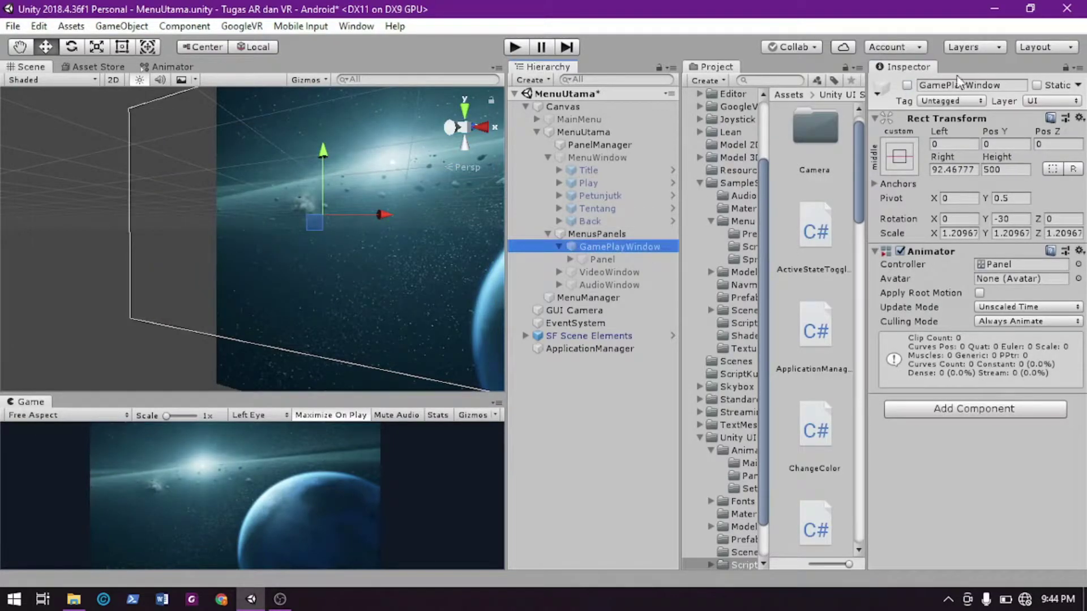
pyautogui.click(904, 98)
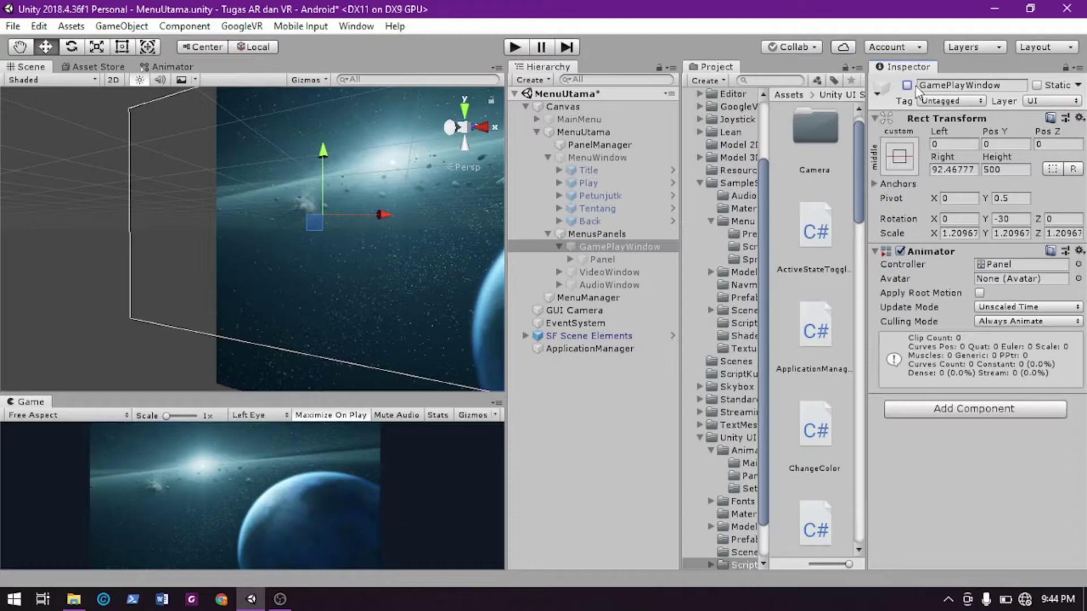
pyautogui.click(907, 86)
pyautogui.click(907, 85)
# Activate the MenuWindow object under MenuUtama
pyautogui.click(643, 232)
pyautogui.click(656, 158)
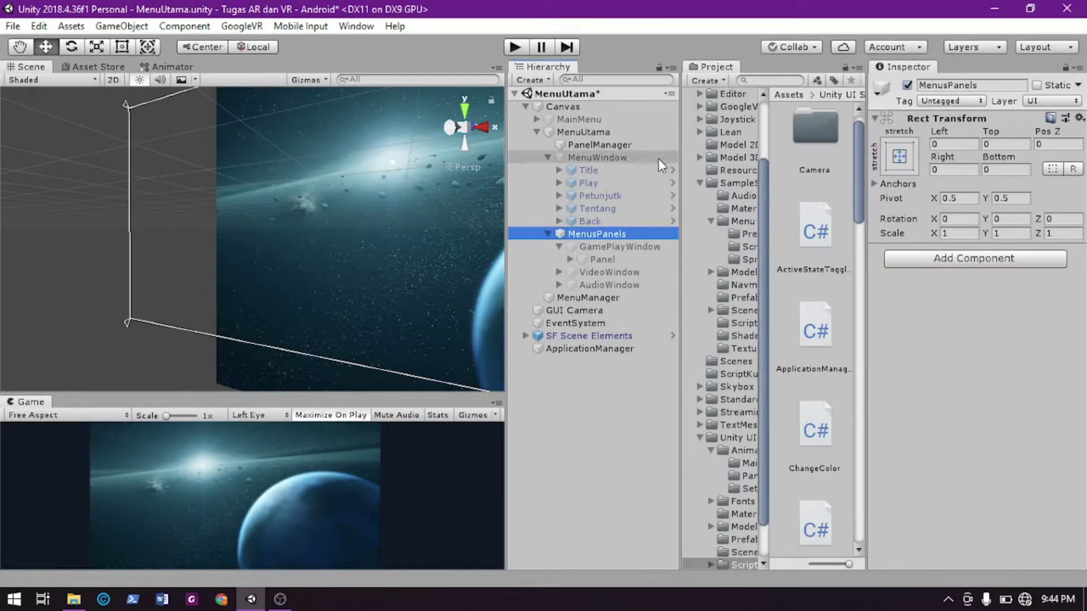
pyautogui.click(908, 85)
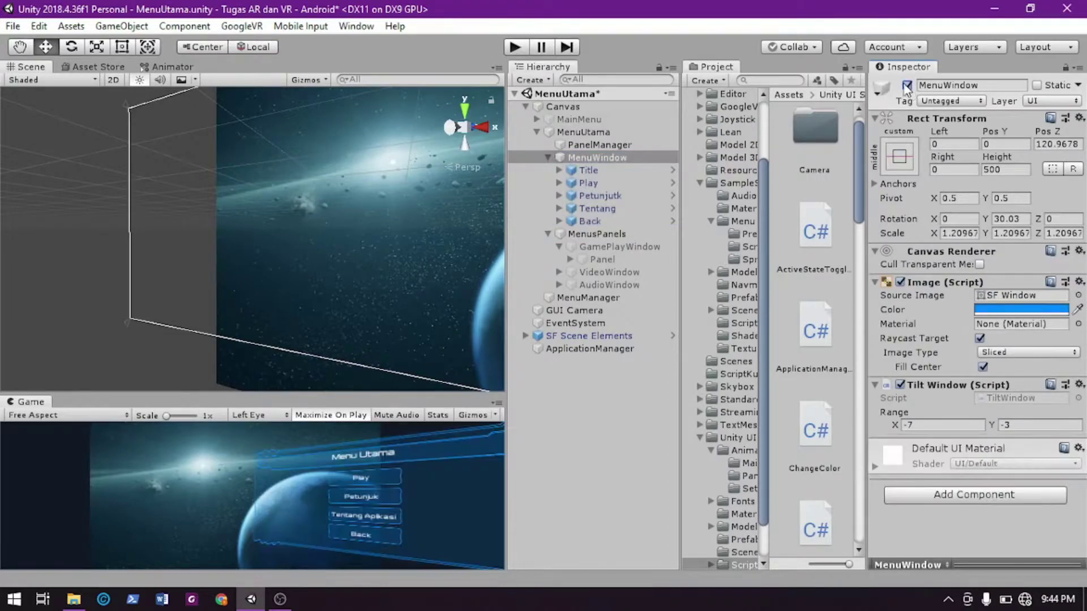
# Test the scene in play mode by opening the Play submenu, closing it and reopening it, and stop the run
pyautogui.click(521, 49)
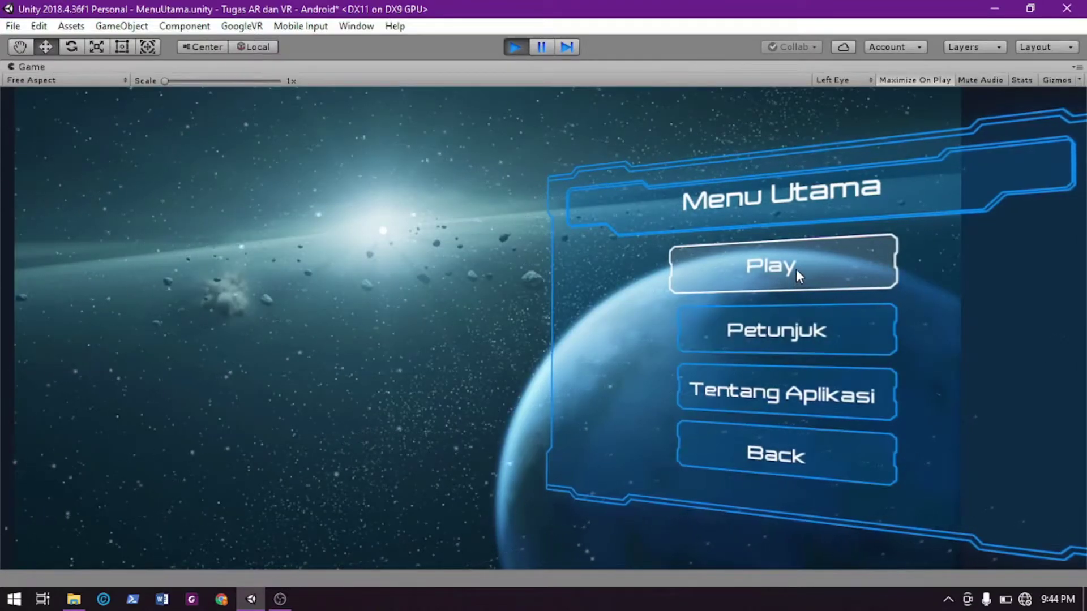
pyautogui.click(815, 264)
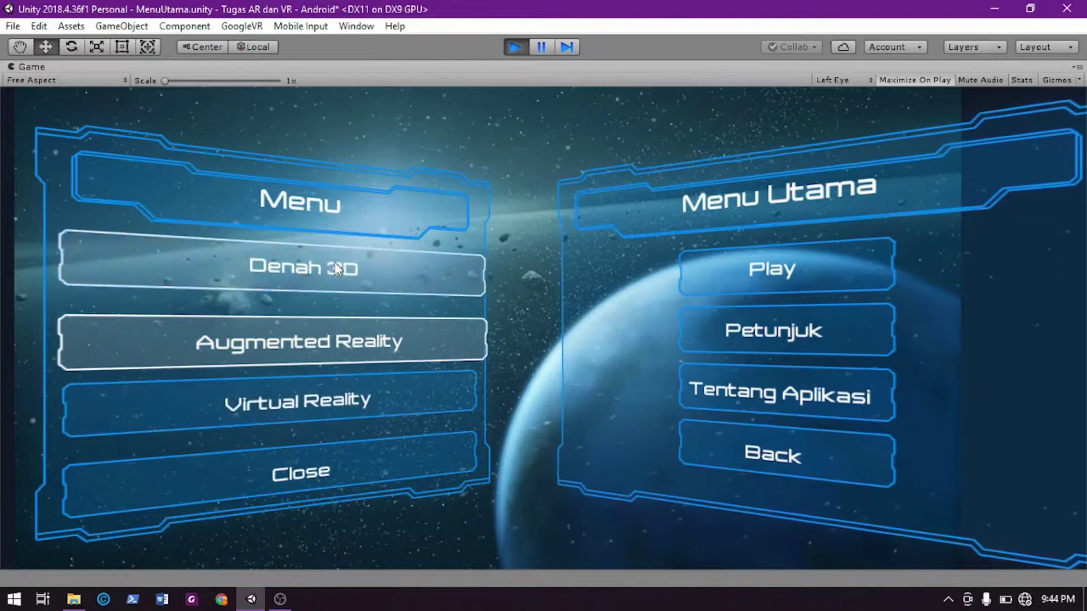
pyautogui.click(301, 460)
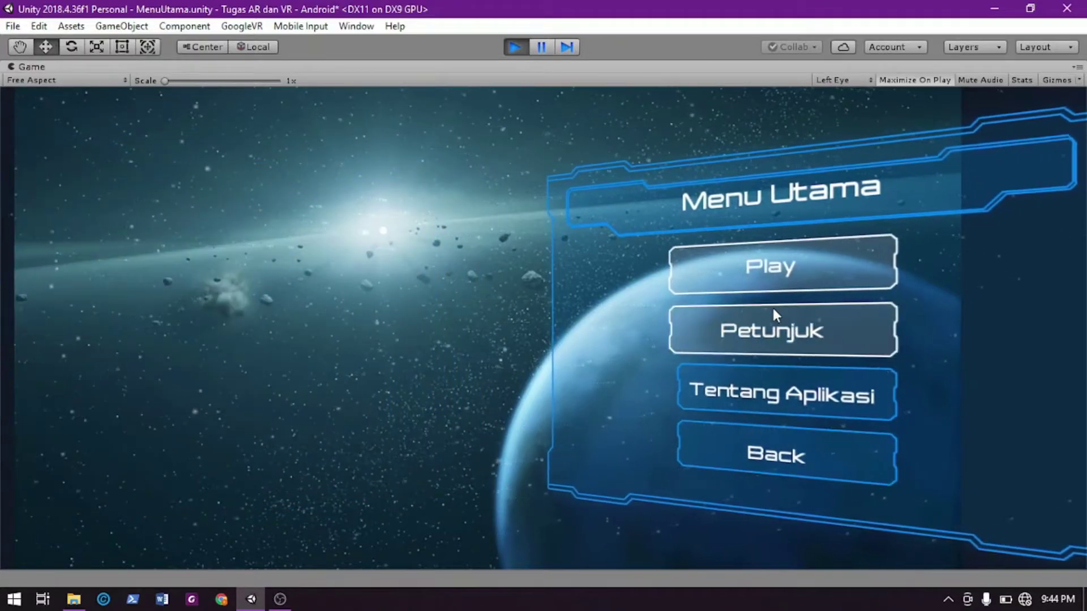
pyautogui.click(807, 256)
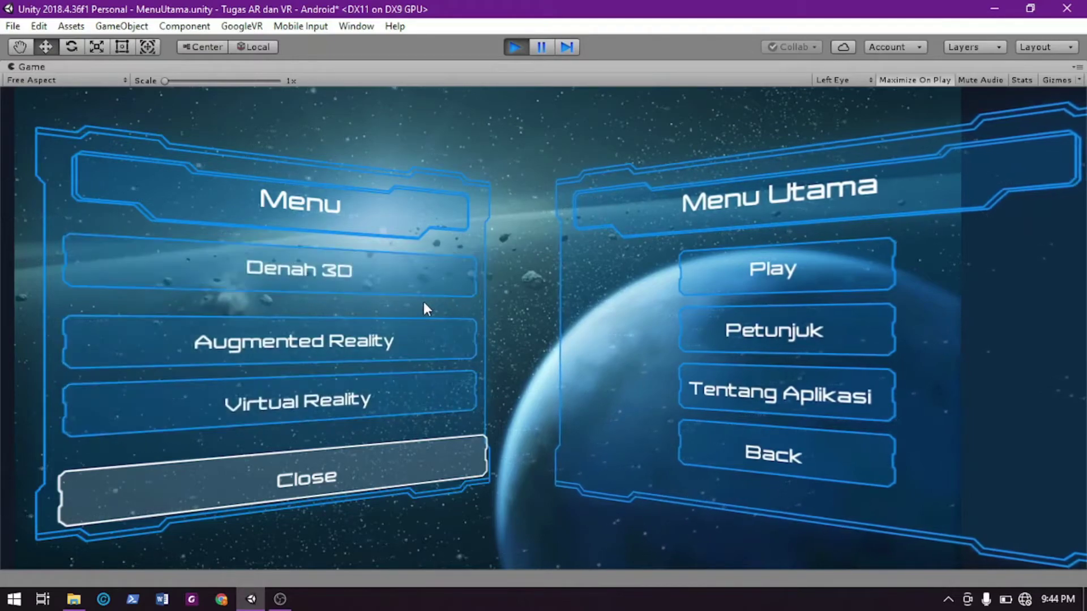
pyautogui.click(513, 50)
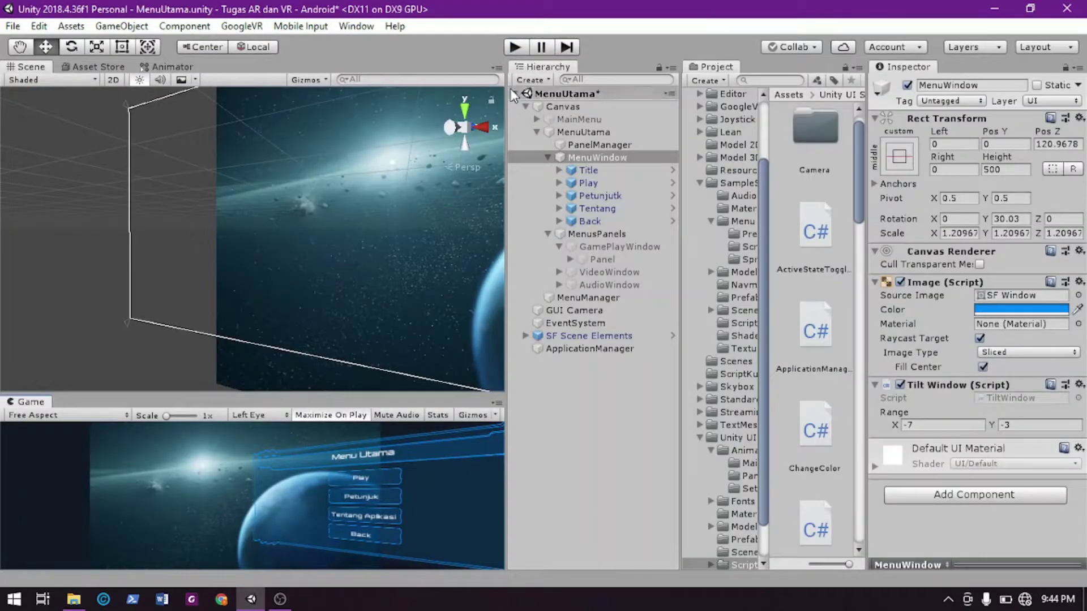
# Collapse GamePlayWindow in the hierarchy and rename VideoWindow under MenusPanels as PetunjukWindows
pyautogui.click(549, 233)
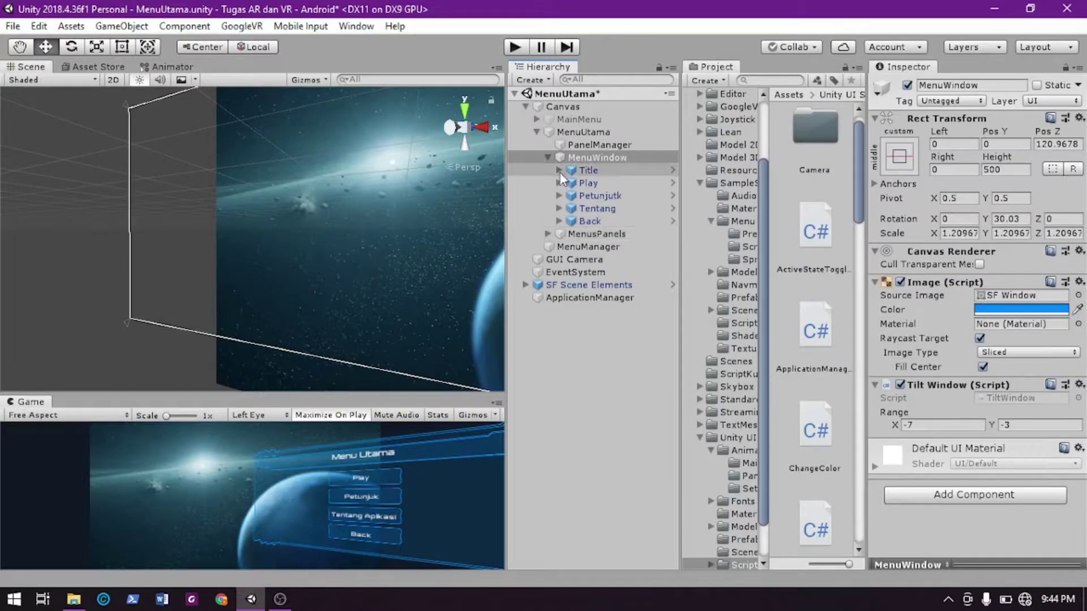
pyautogui.click(546, 233)
pyautogui.click(566, 247)
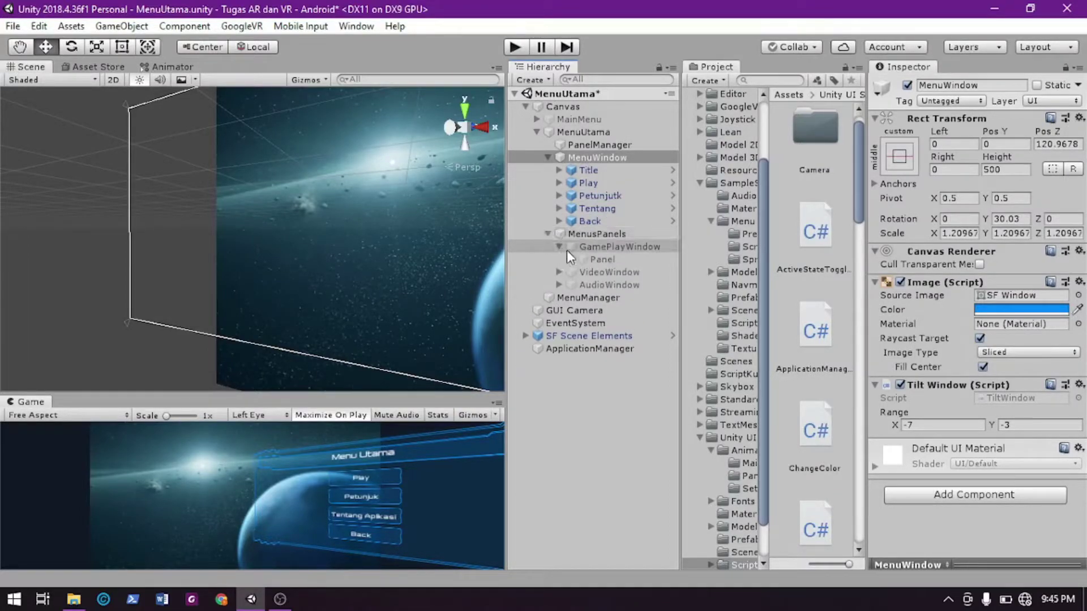
pyautogui.click(559, 246)
pyautogui.click(559, 247)
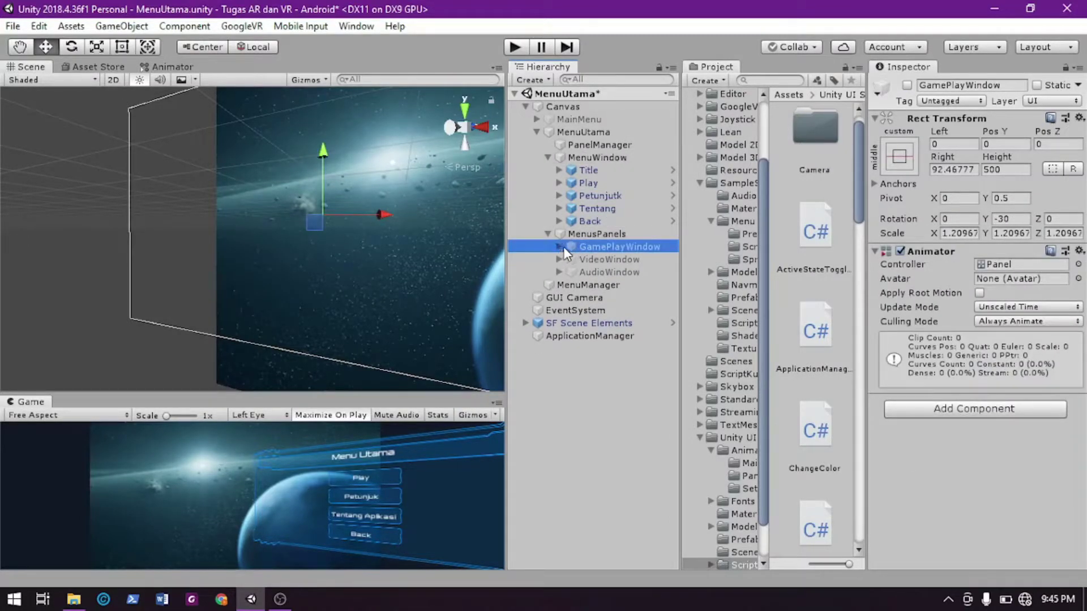
pyautogui.click(600, 260)
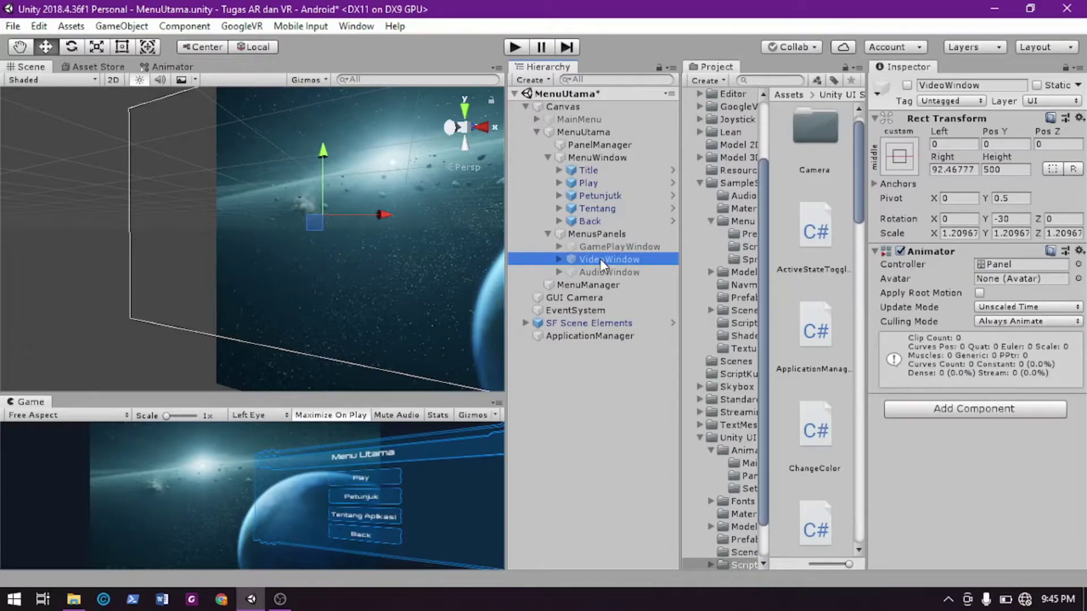
pyautogui.rightClick(600, 260)
pyautogui.click(667, 311)
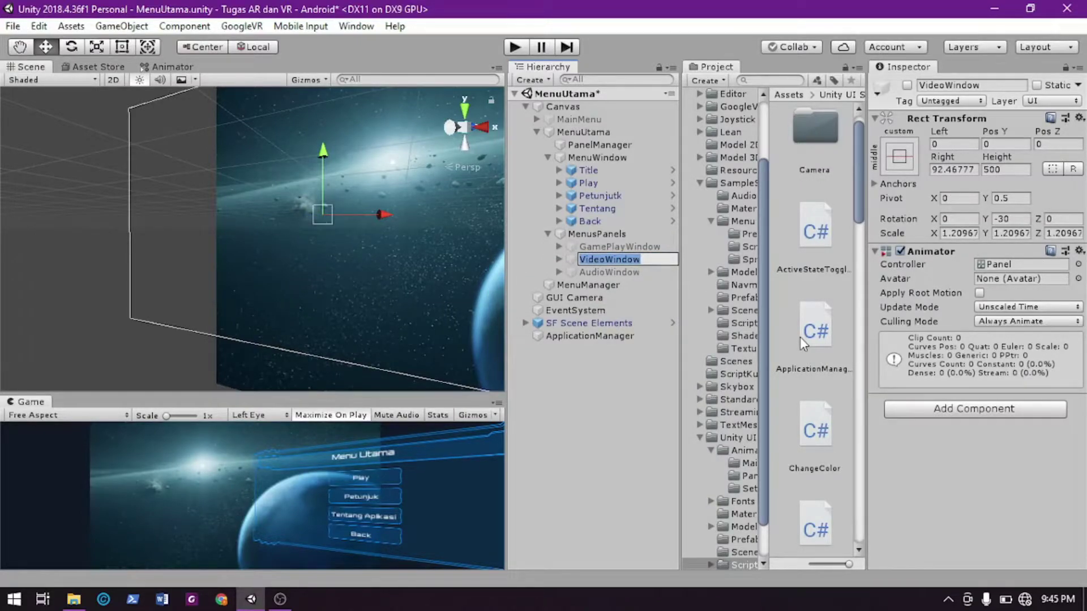
pyautogui.write('Petunju')
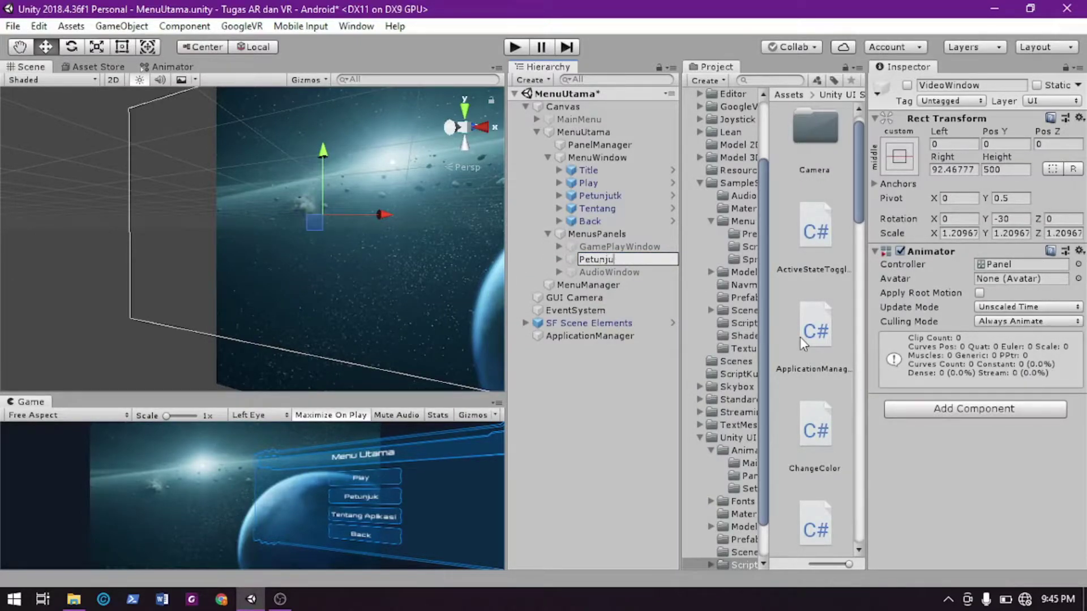
pyautogui.write('kWindows')
pyautogui.press('Return')
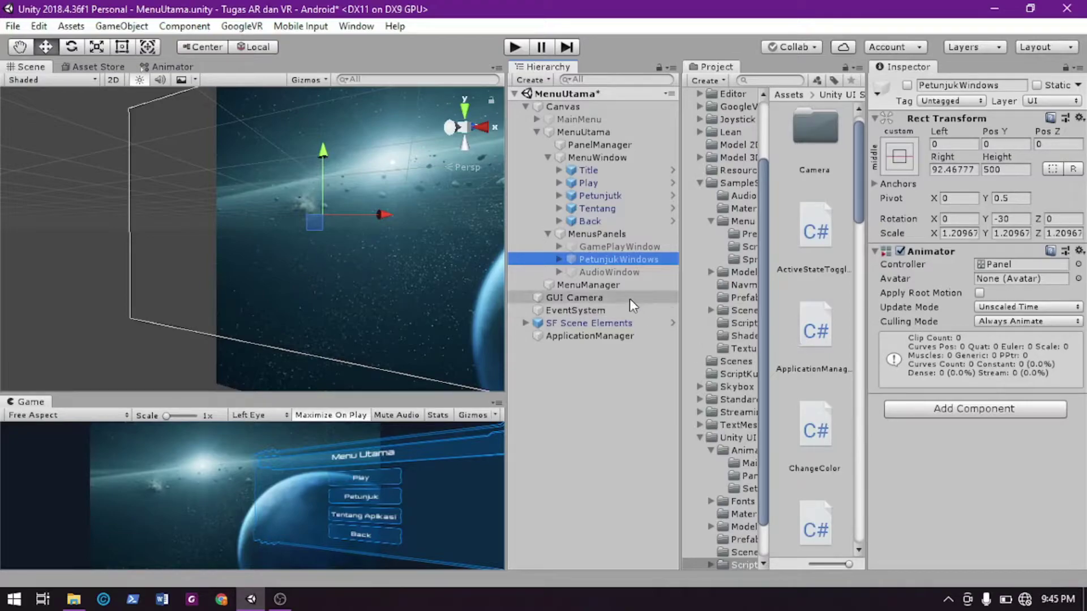
# Rename AudioWindow under MenusPanels as TentangWindow
pyautogui.click(617, 274)
pyautogui.rightClick(617, 276)
pyautogui.click(671, 324)
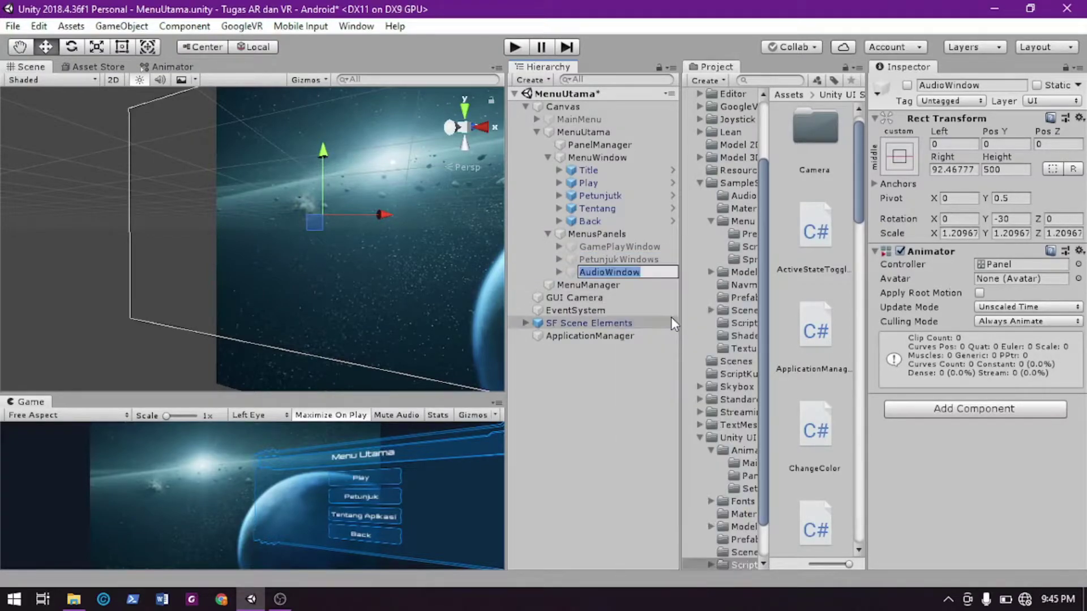
pyautogui.press('Home')
pyautogui.hotkey('shift', 'Right')
pyautogui.hotkey('shift', 'Right')
pyautogui.hotkey('shift', 'Right')
pyautogui.hotkey('shift', 'Right')
pyautogui.hotkey('shift', 'Right')
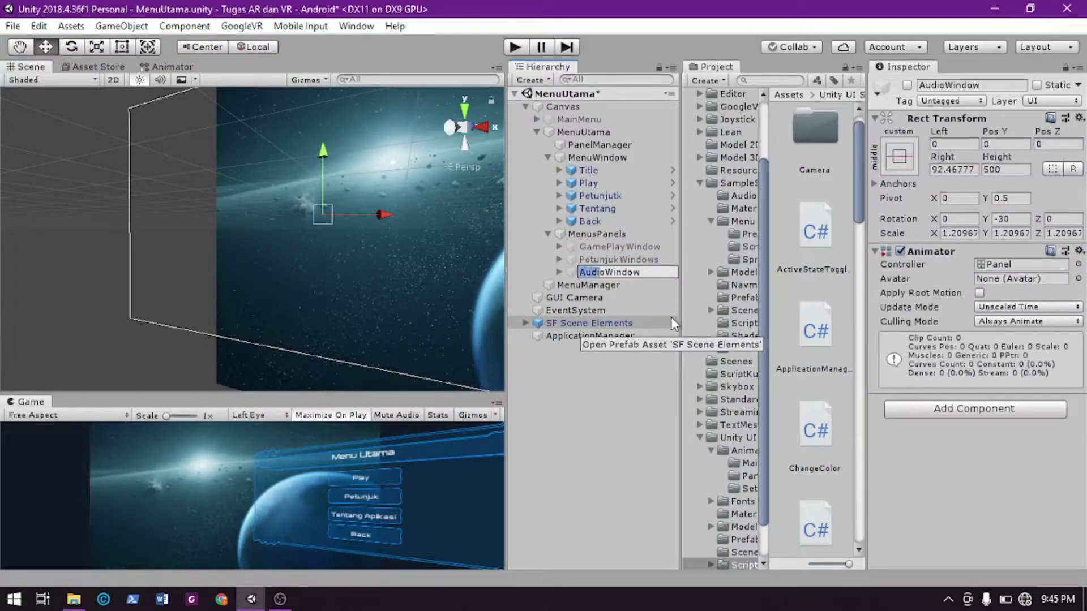
pyautogui.write('Tentang')
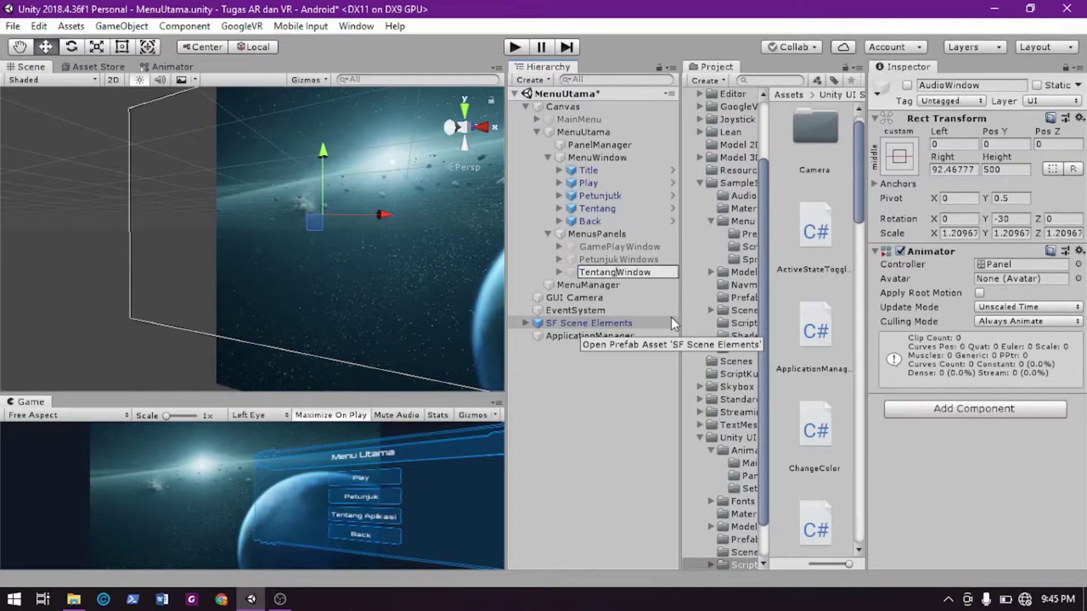
pyautogui.press('Return')
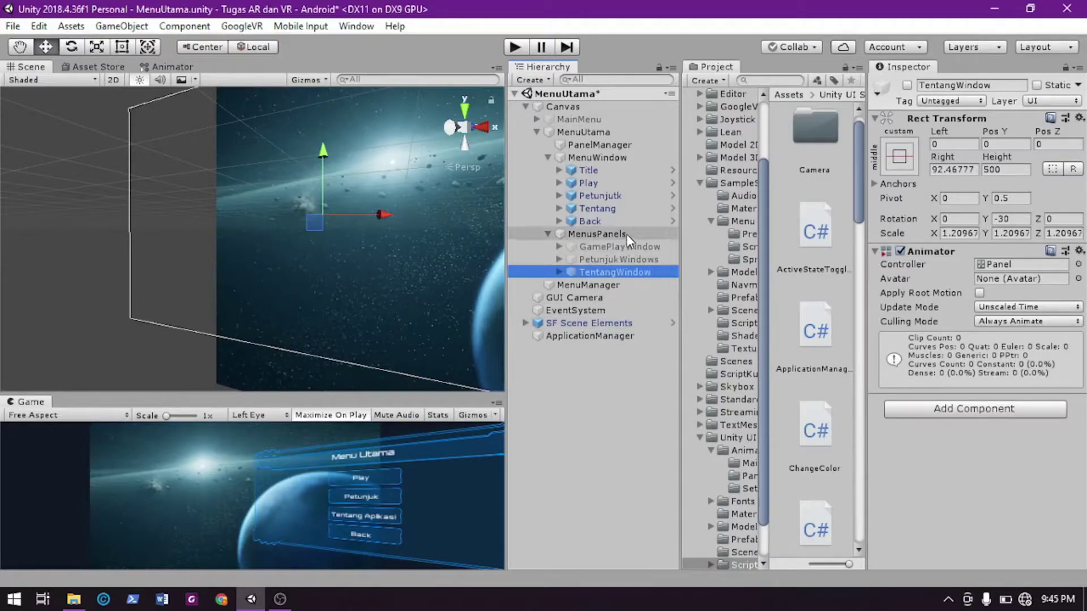
# Deactivate MenuWindow and preview GamePlayWindow by activating it briefly and deactivating it again
pyautogui.click(616, 156)
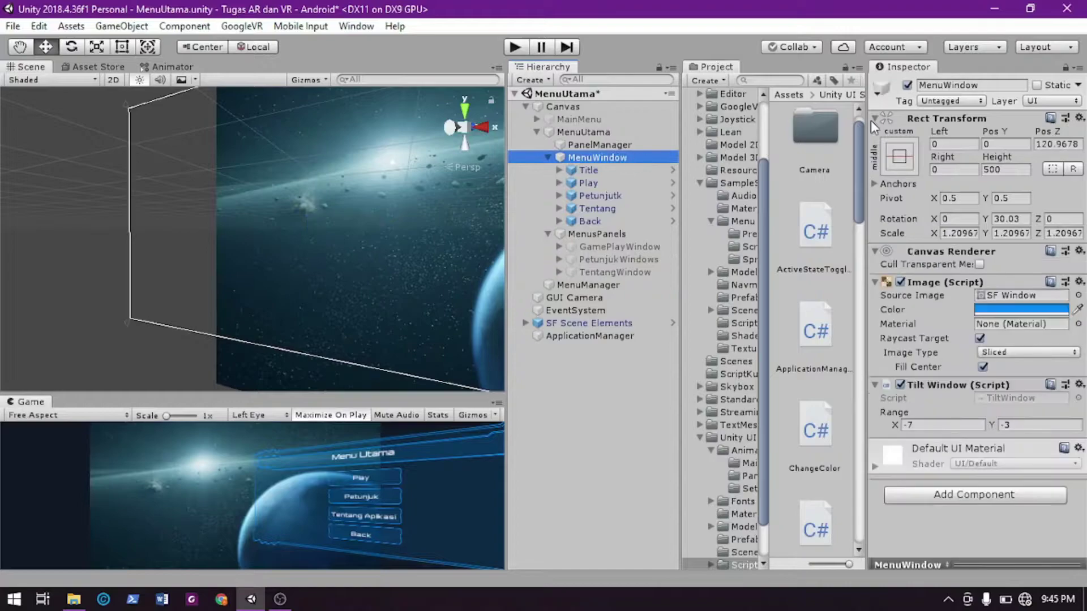
pyautogui.click(908, 85)
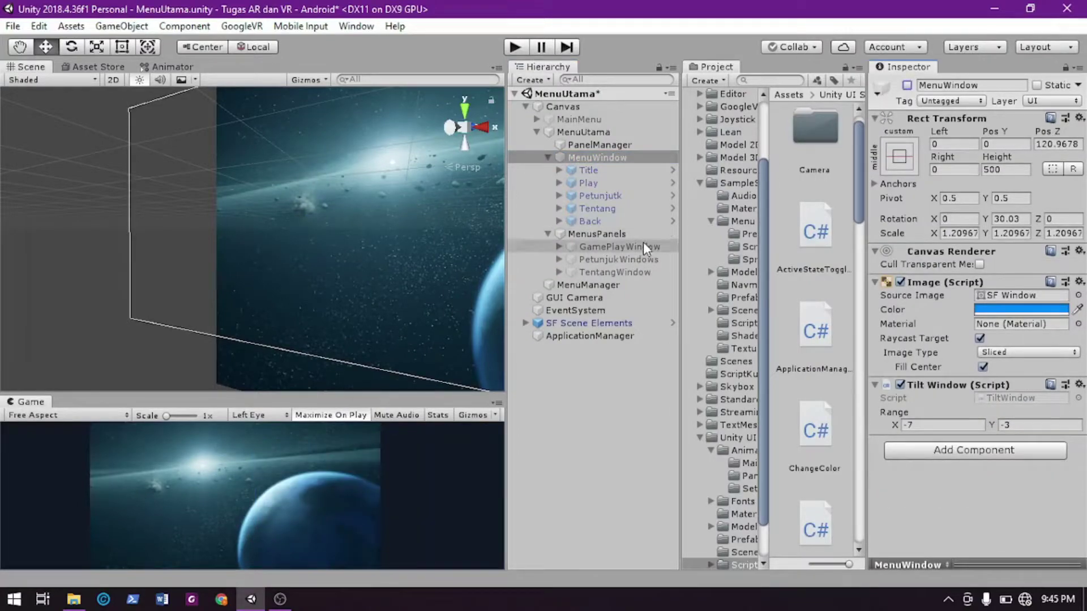
pyautogui.click(645, 247)
pyautogui.click(907, 85)
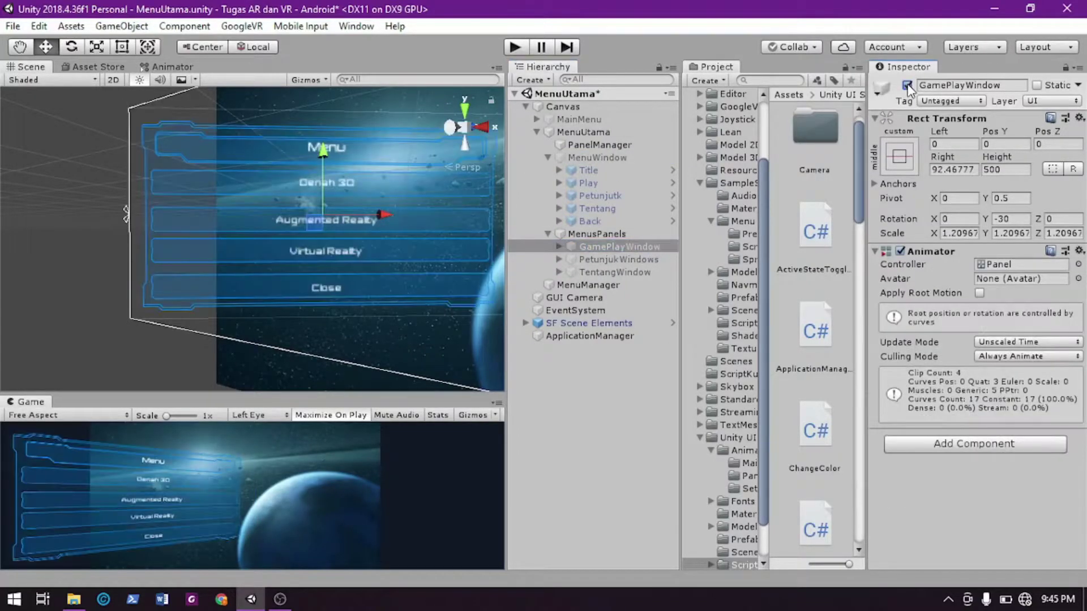
pyautogui.click(907, 85)
# Activate PetunjukWindows and set the text of the TitleLabel in its Panel to "Petunjuk Aplikasi"
pyautogui.click(651, 259)
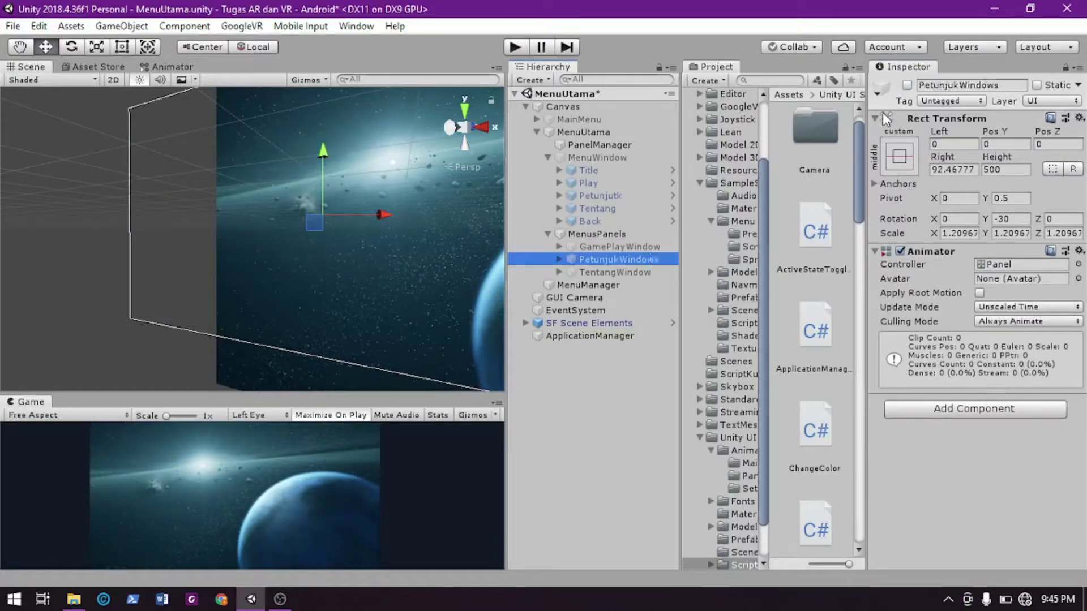
pyautogui.click(907, 85)
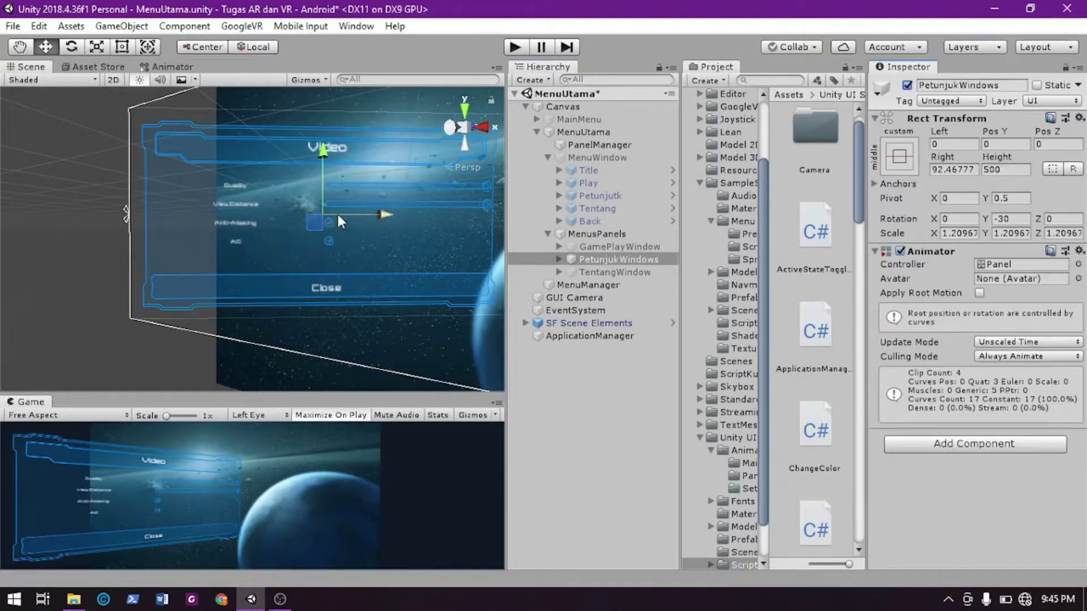
pyautogui.click(558, 259)
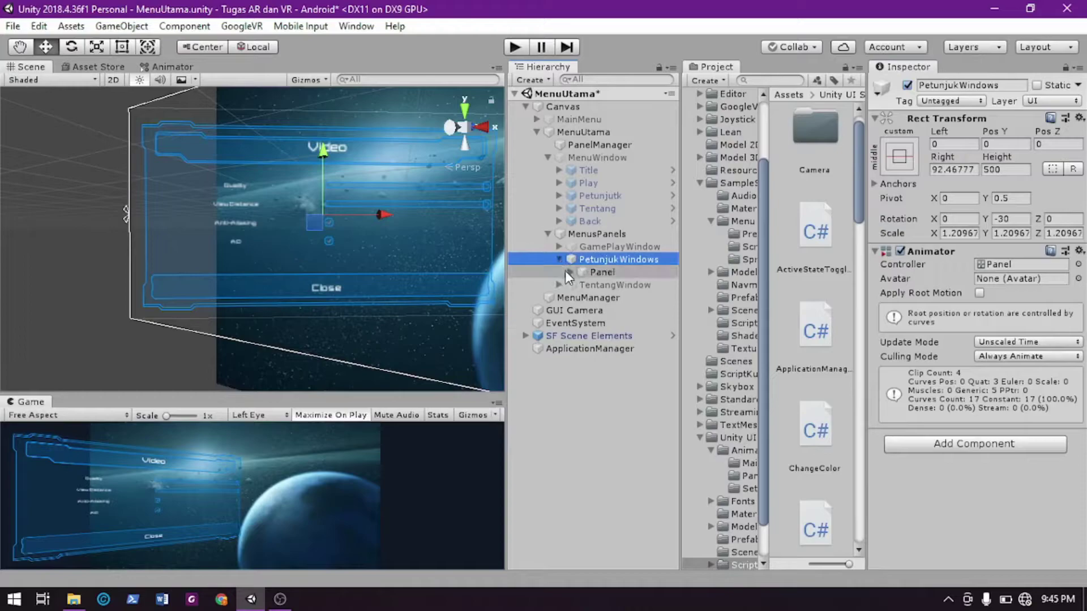
pyautogui.click(569, 272)
pyautogui.click(608, 284)
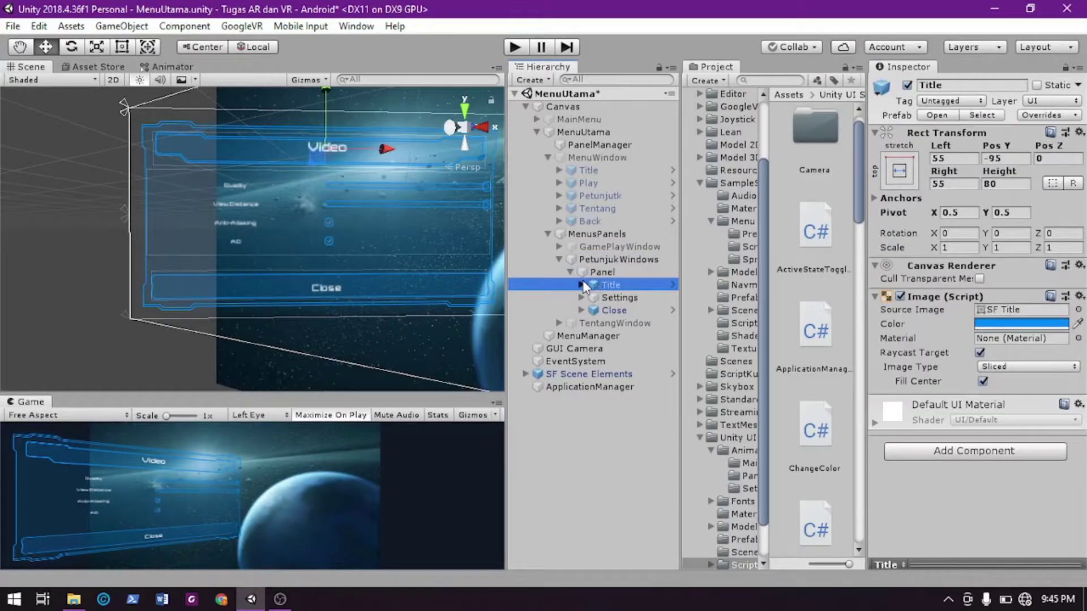
pyautogui.click(581, 285)
pyautogui.click(627, 310)
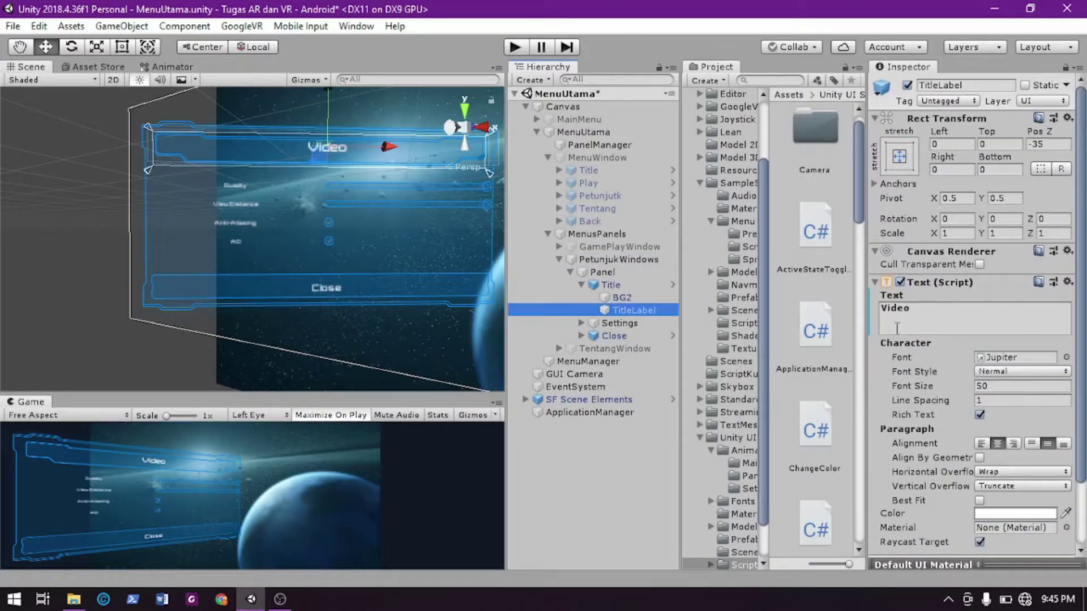
pyautogui.press('Tab')
pyautogui.write('Pet')
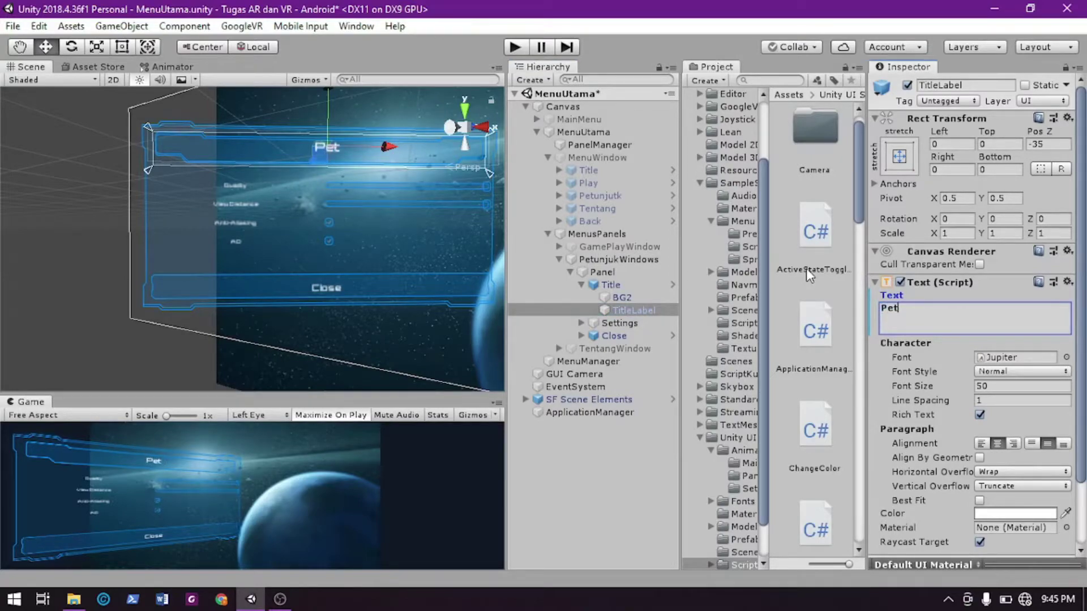
pyautogui.write('unjuk A')
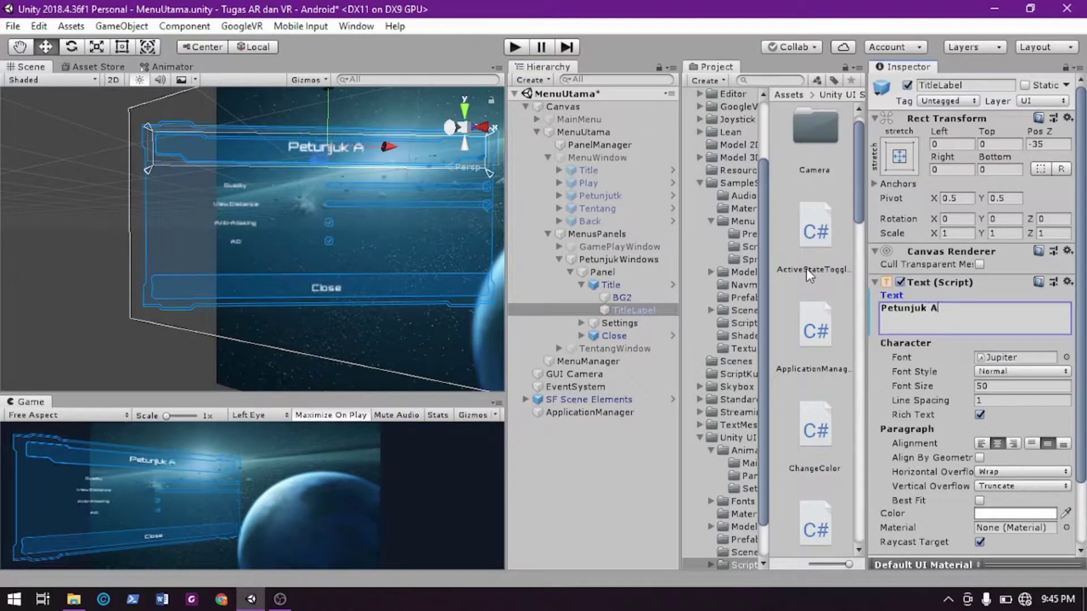
pyautogui.write('plikasi')
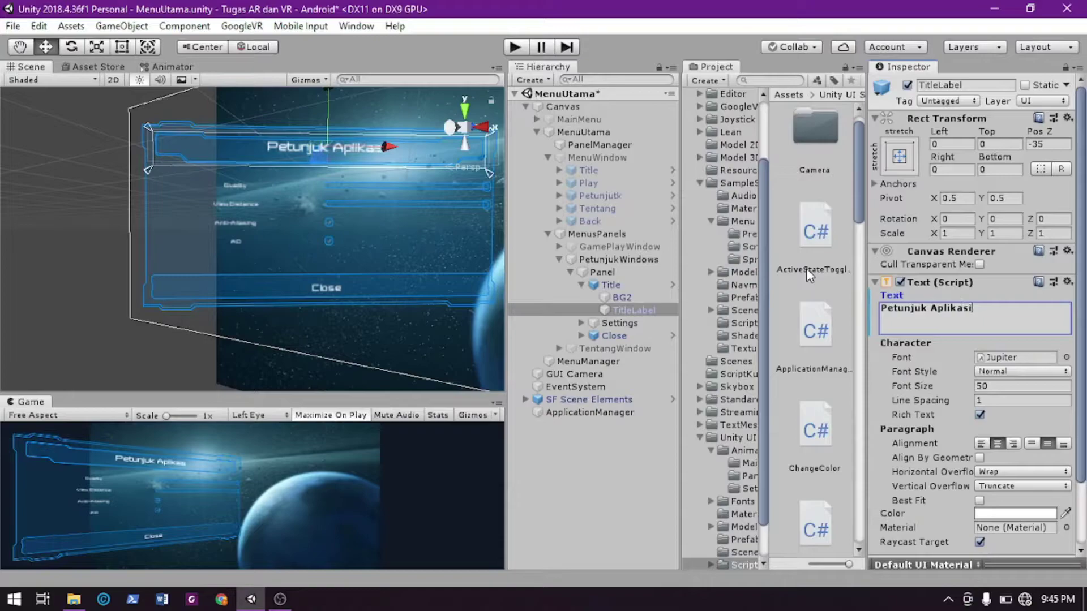
# Deactivate the Settings object inside PetunjukWindows' Panel, then collapse and deactivate PetunjukWindows itself
pyautogui.click(582, 322)
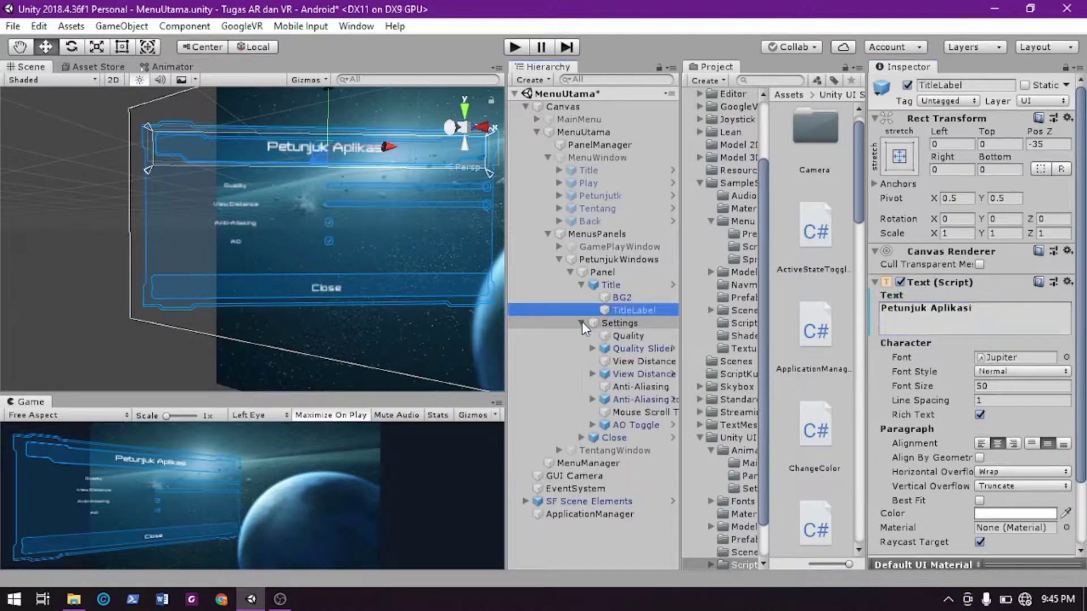
pyautogui.click(594, 323)
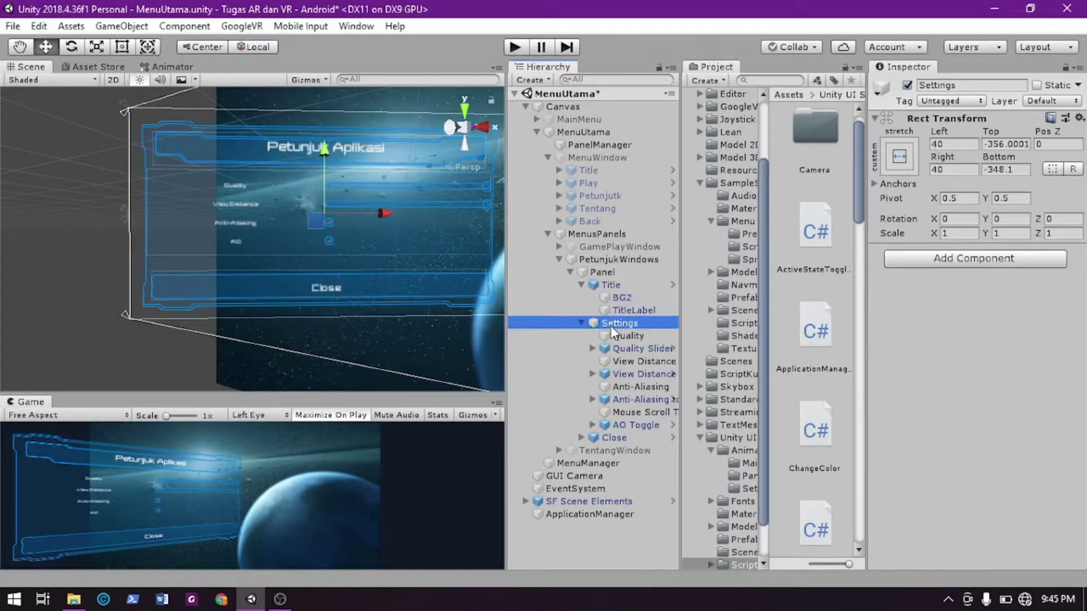
pyautogui.click(907, 88)
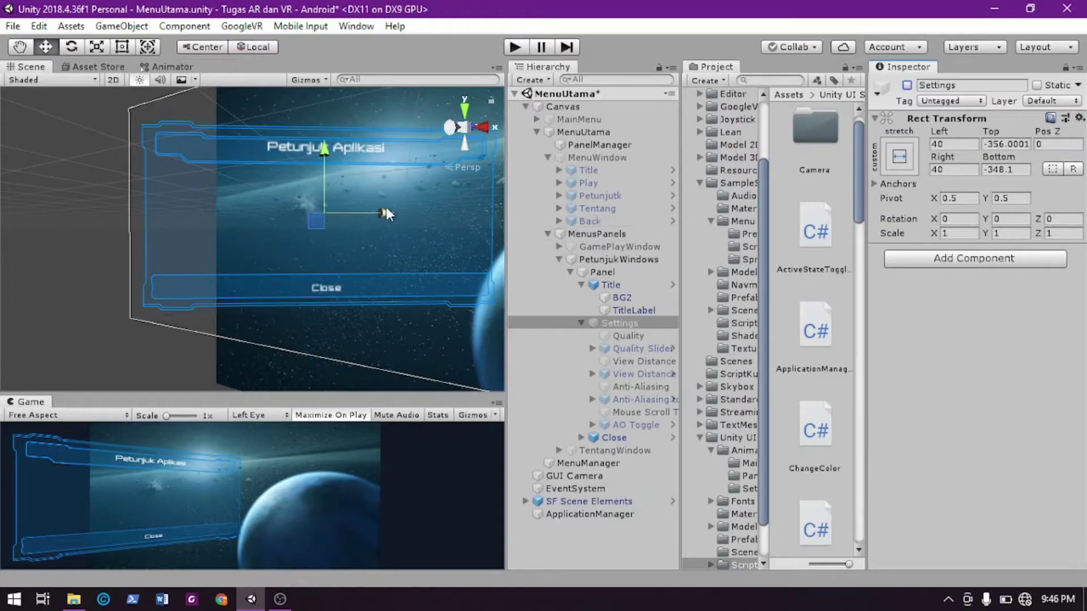
pyautogui.click(560, 259)
pyautogui.click(592, 261)
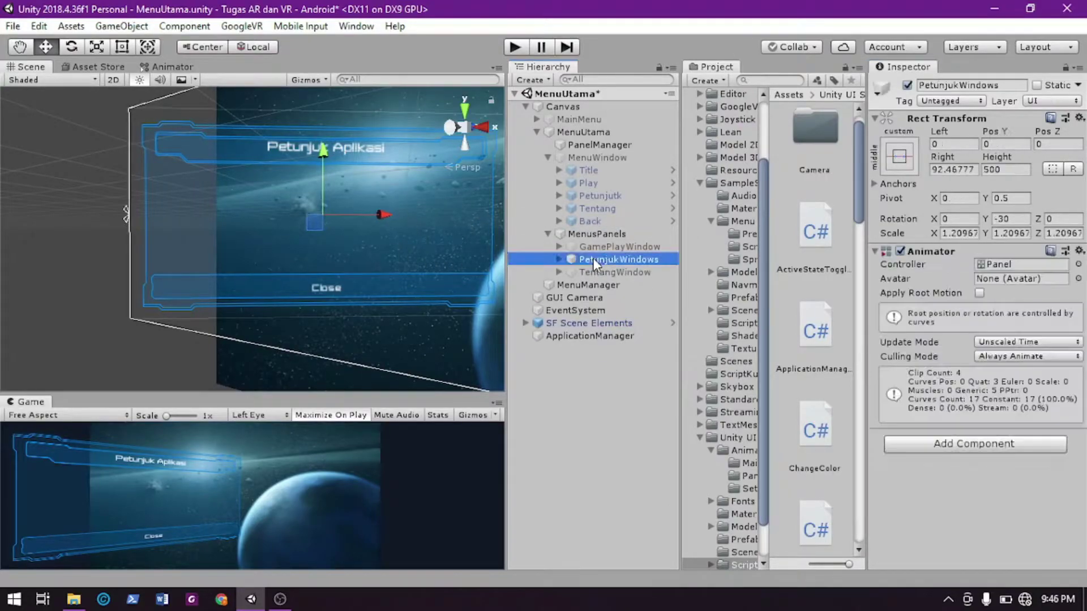
pyautogui.click(907, 85)
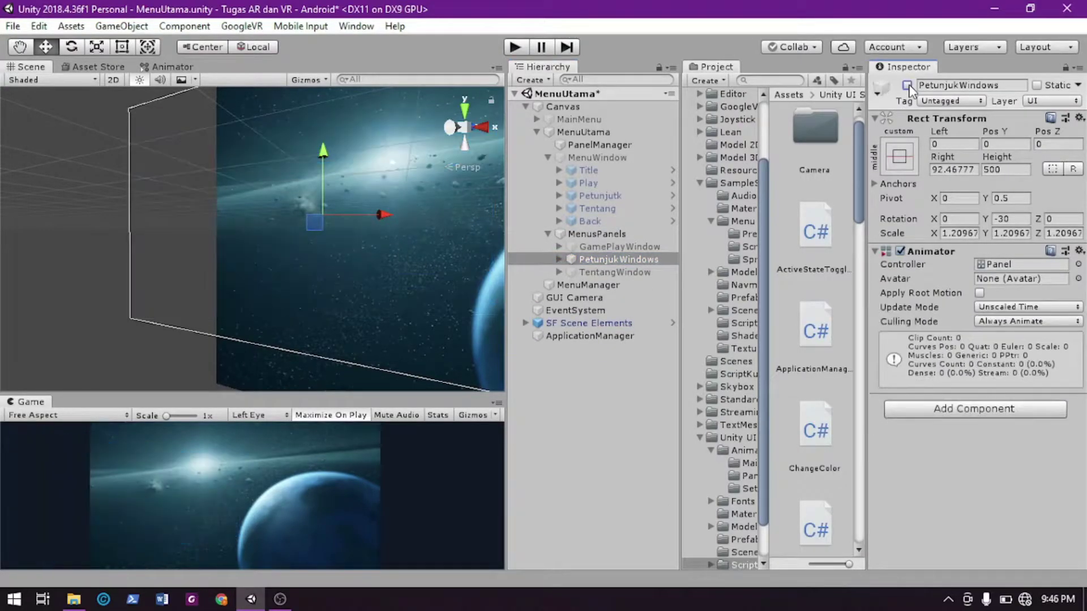
# Activate TentangWindow and deactivate the Settings object inside its Panel
pyautogui.click(599, 273)
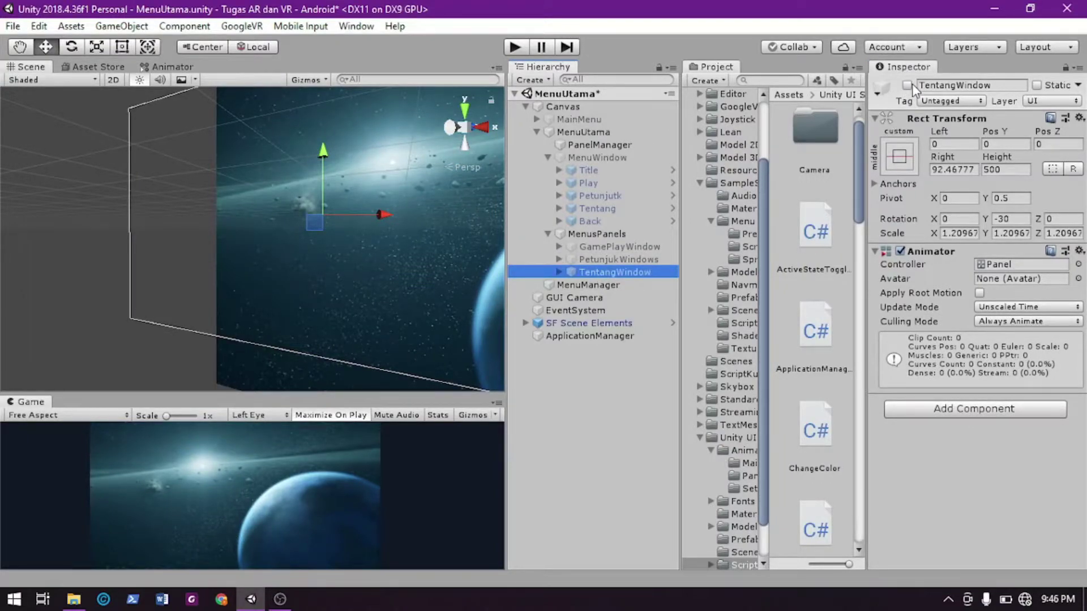
pyautogui.click(906, 85)
pyautogui.click(558, 272)
pyautogui.click(569, 285)
pyautogui.click(621, 311)
pyautogui.click(907, 85)
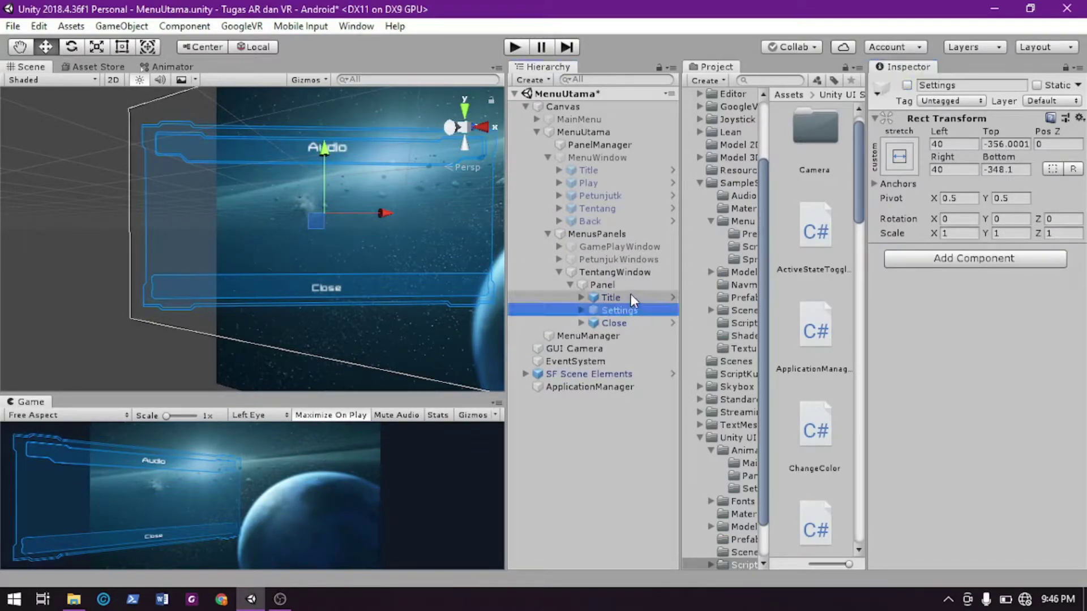
# Set the text of the TitleLabel under TentangWindow's Title object to "Tentang Aplikasi"
pyautogui.click(612, 297)
pyautogui.click(581, 298)
pyautogui.click(626, 322)
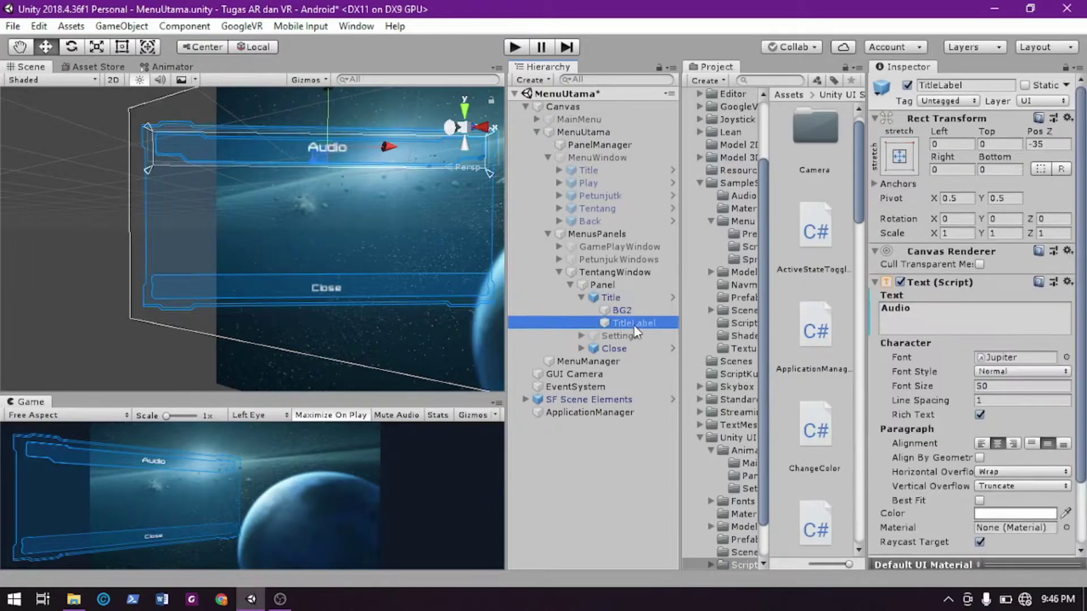
pyautogui.click(937, 308)
pyautogui.write('Tentang Aplikasi')
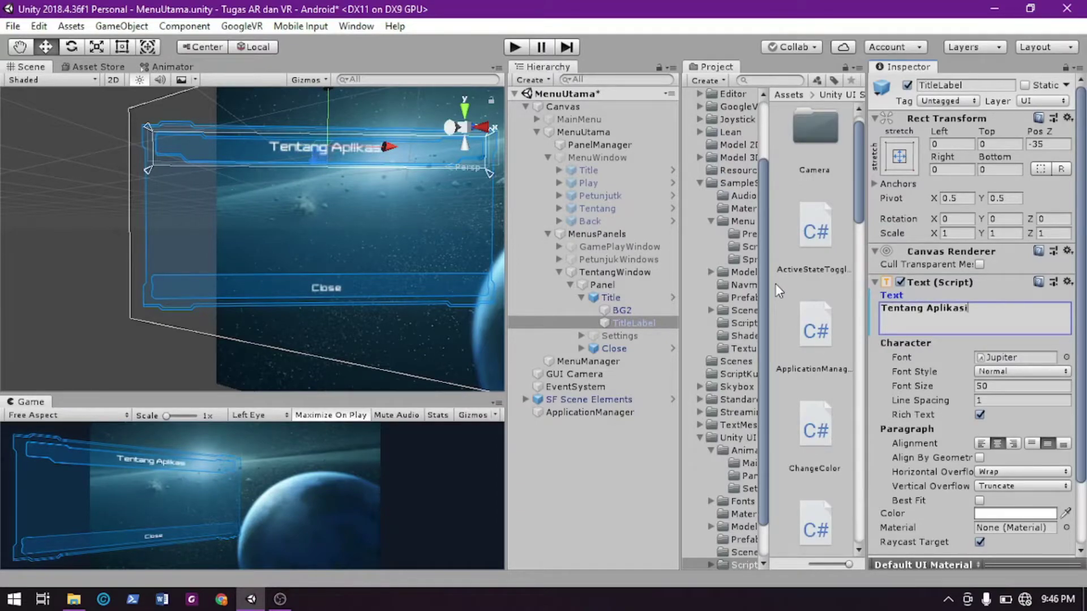
pyautogui.click(633, 312)
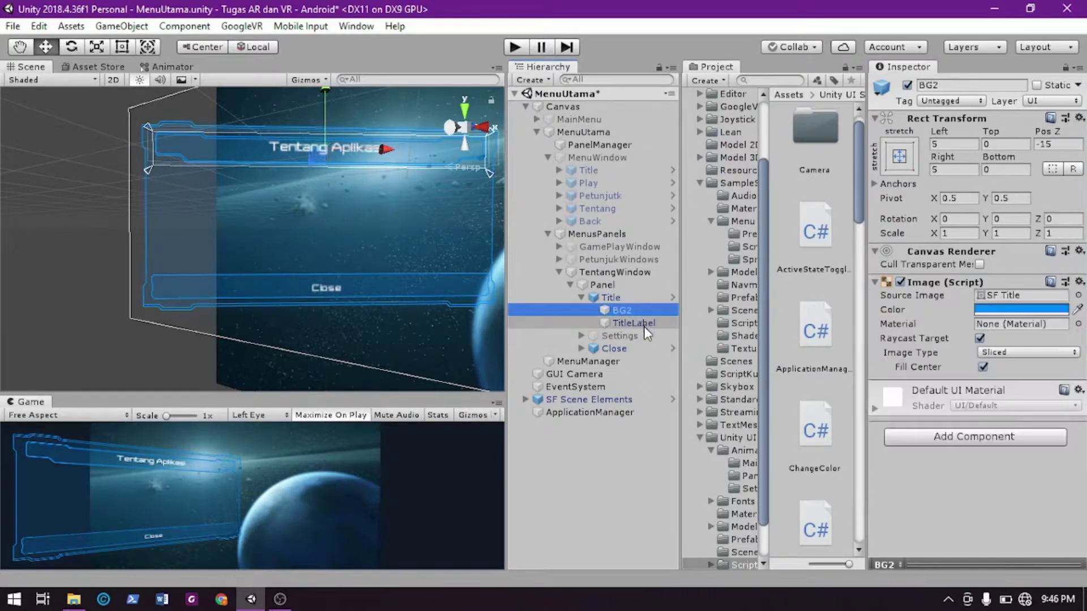
pyautogui.click(644, 323)
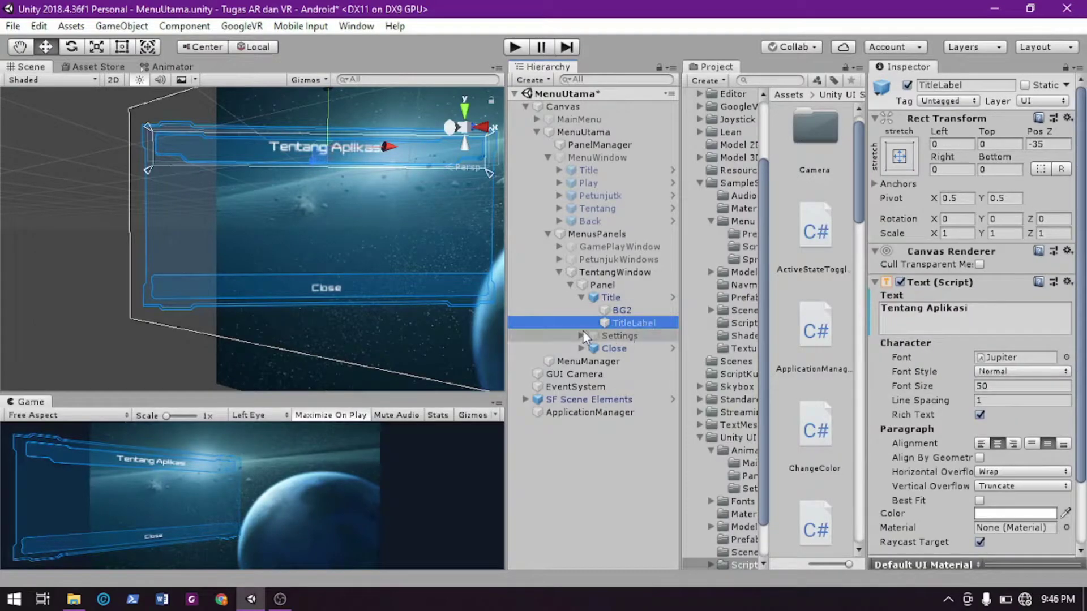
# Collapse the Title object and TentangWindow in the hierarchy and deactivate TentangWindow
pyautogui.click(579, 298)
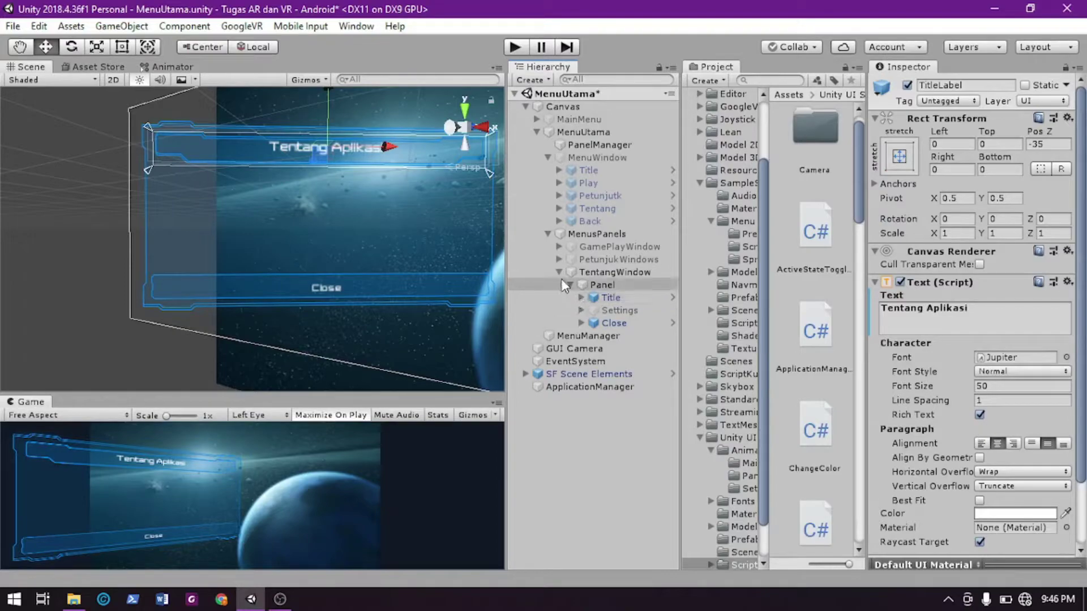
pyautogui.click(559, 274)
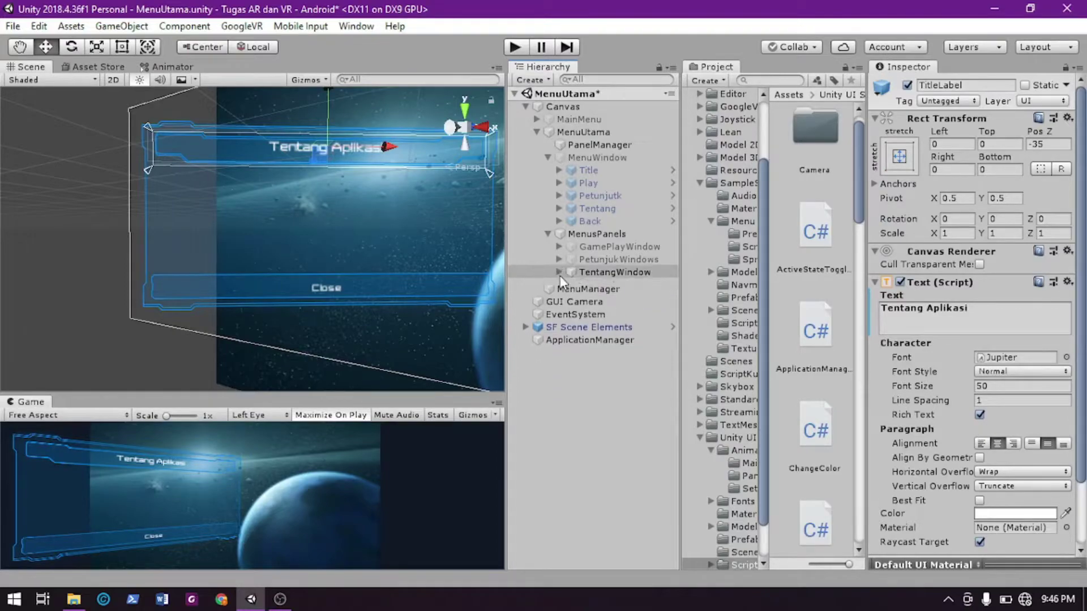
pyautogui.click(616, 273)
pyautogui.click(908, 85)
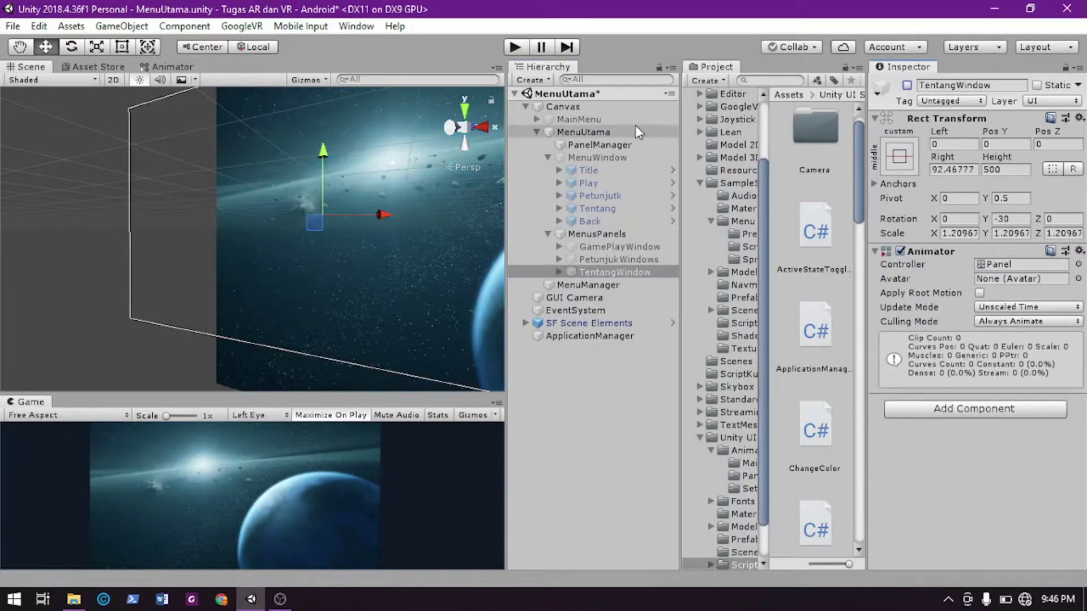
# Reactivate the MenuWindow object under MenuUtama
pyautogui.click(611, 130)
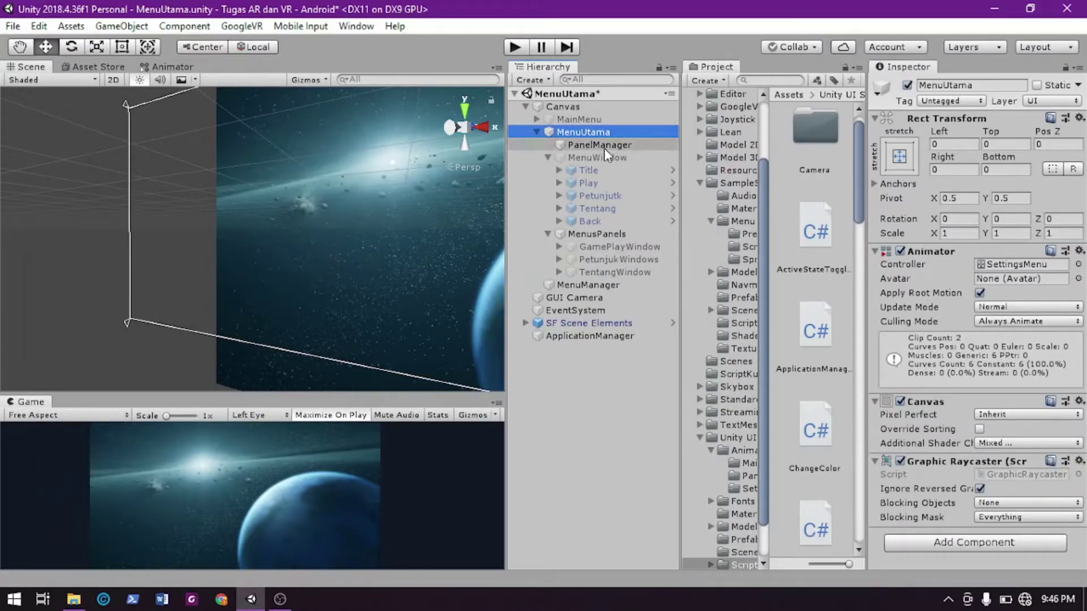
pyautogui.click(622, 158)
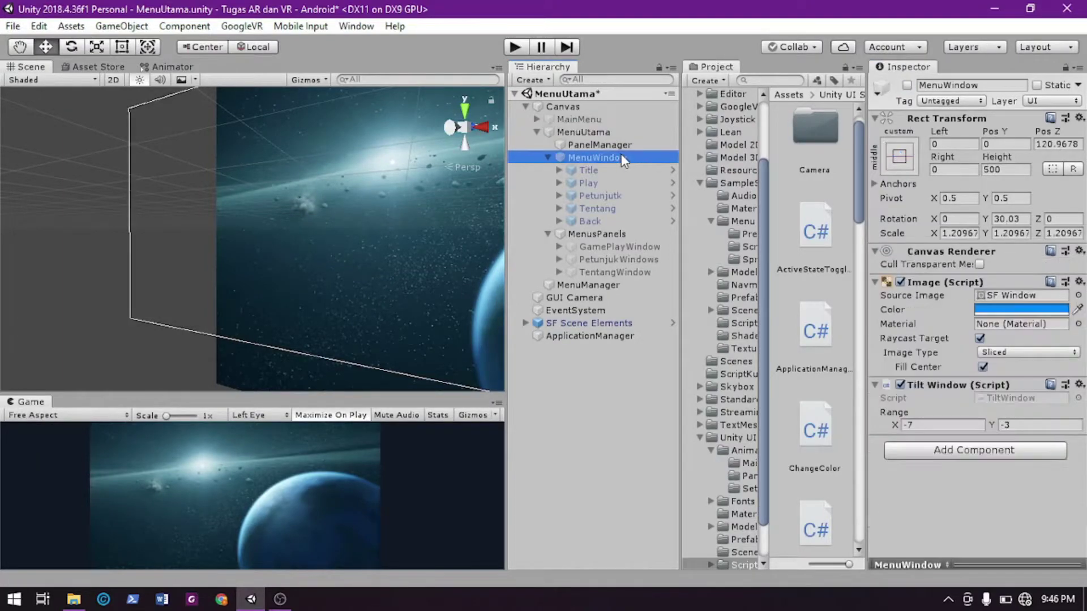
pyautogui.click(907, 85)
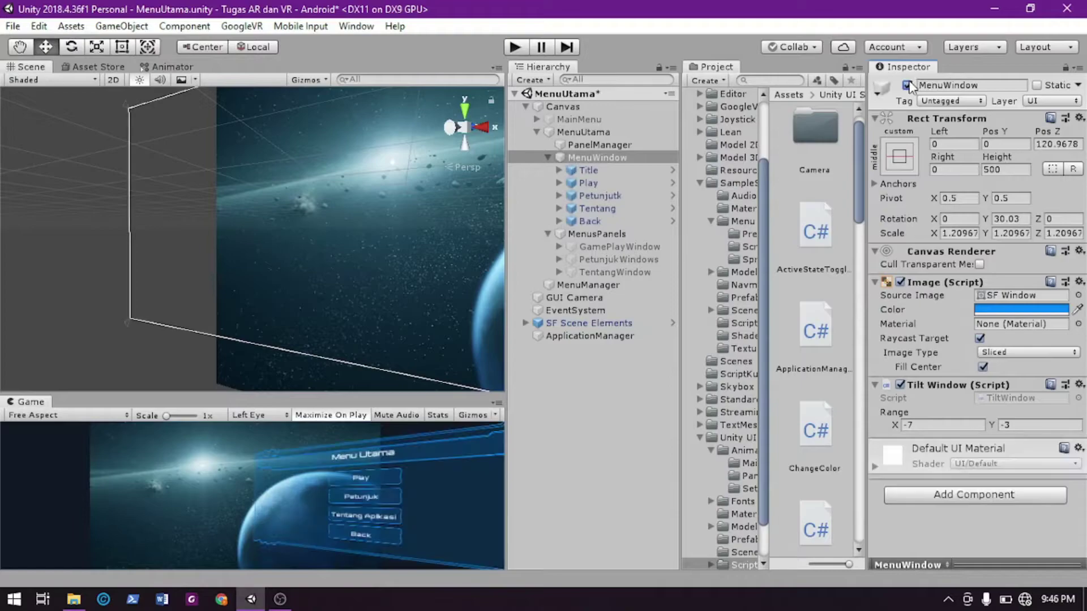
# Test in play mode that Play, Petunjuk and Tentang Aplikasi open and close their windows and what Back does, and exit play mode
pyautogui.click(518, 51)
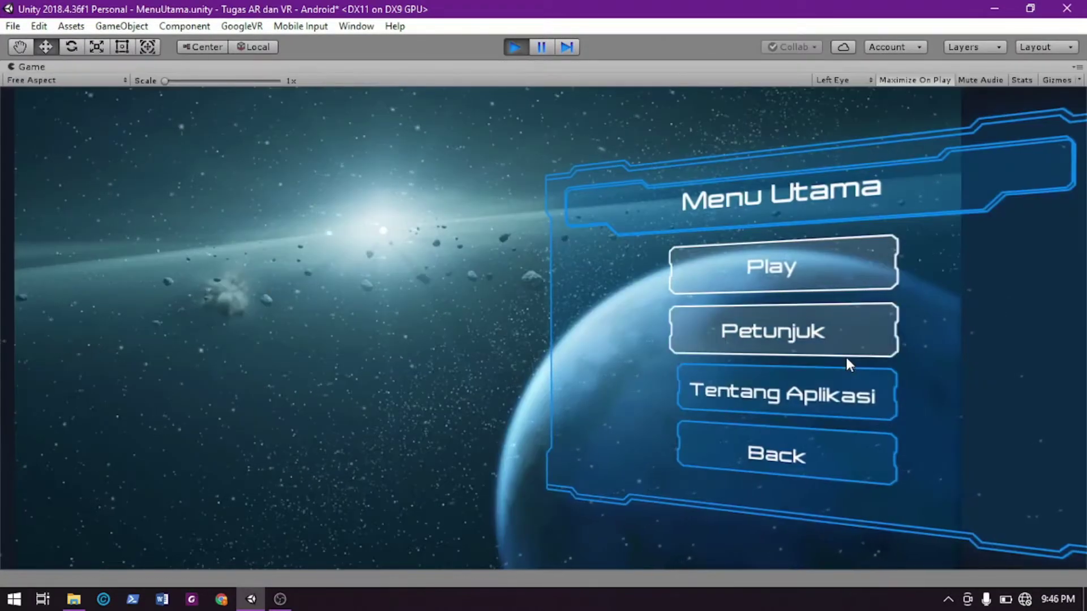
pyautogui.click(824, 263)
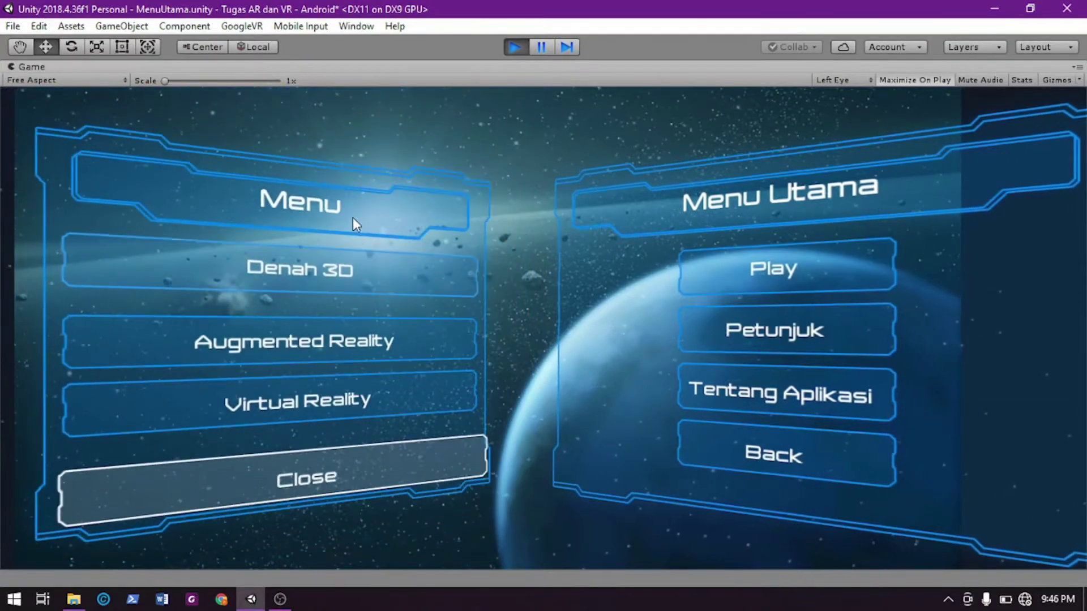
pyautogui.click(778, 439)
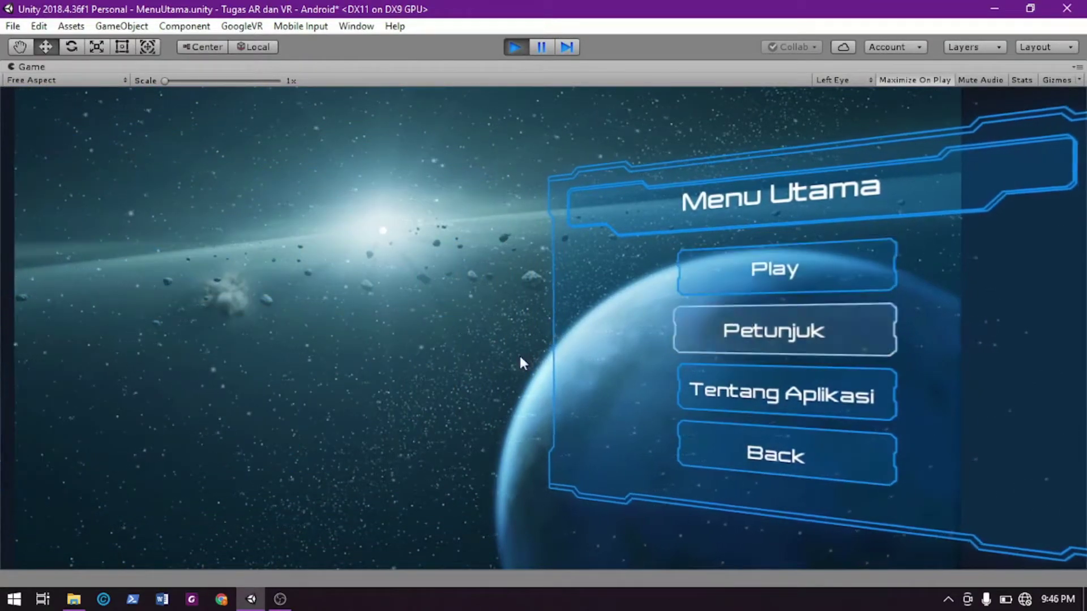
pyautogui.click(804, 331)
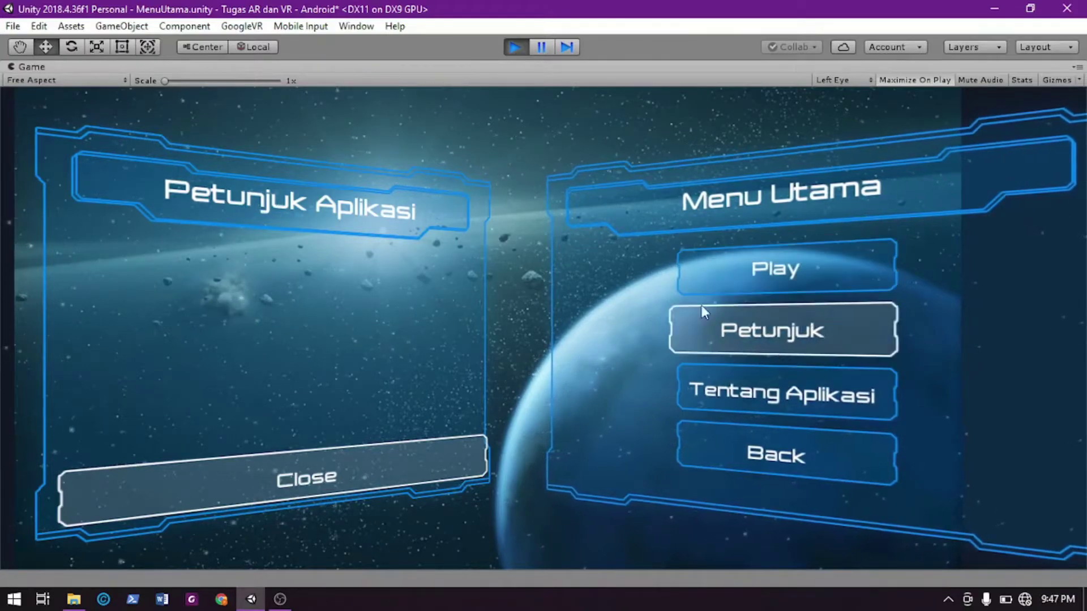
pyautogui.click(317, 467)
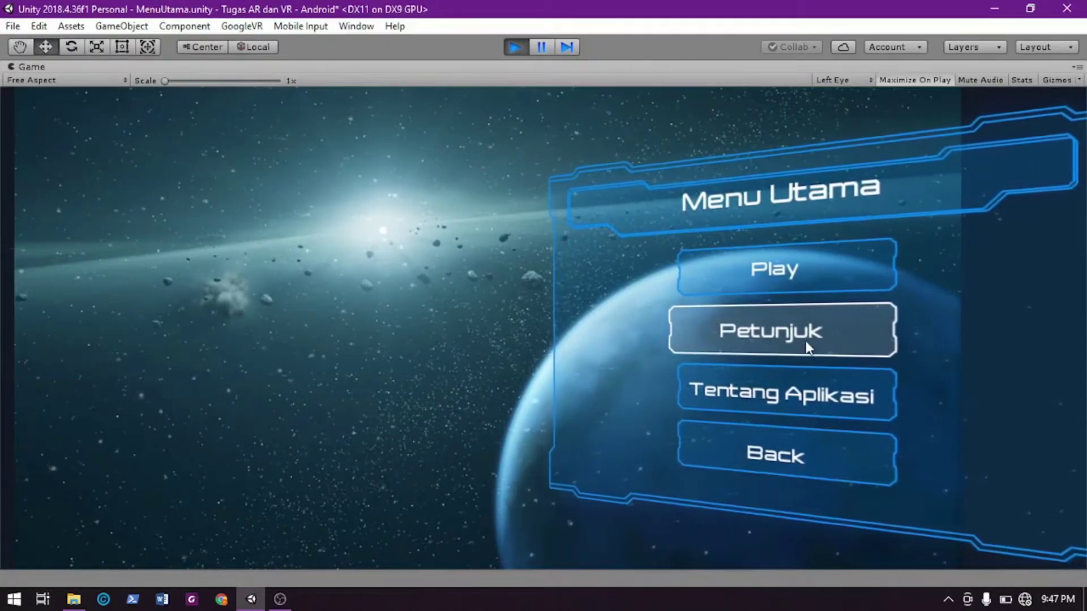
pyautogui.click(789, 397)
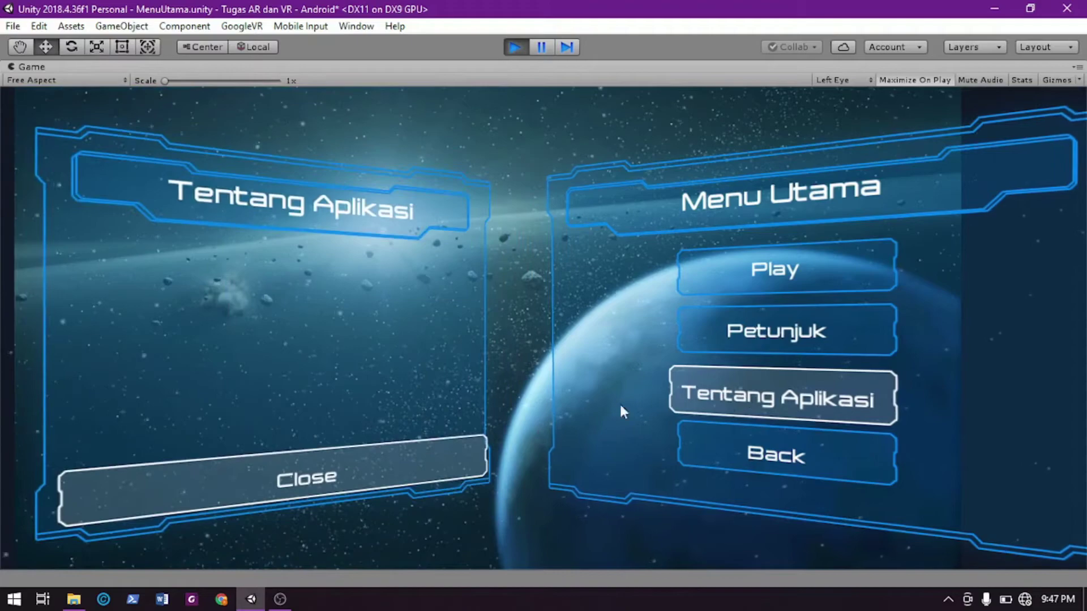
pyautogui.click(375, 476)
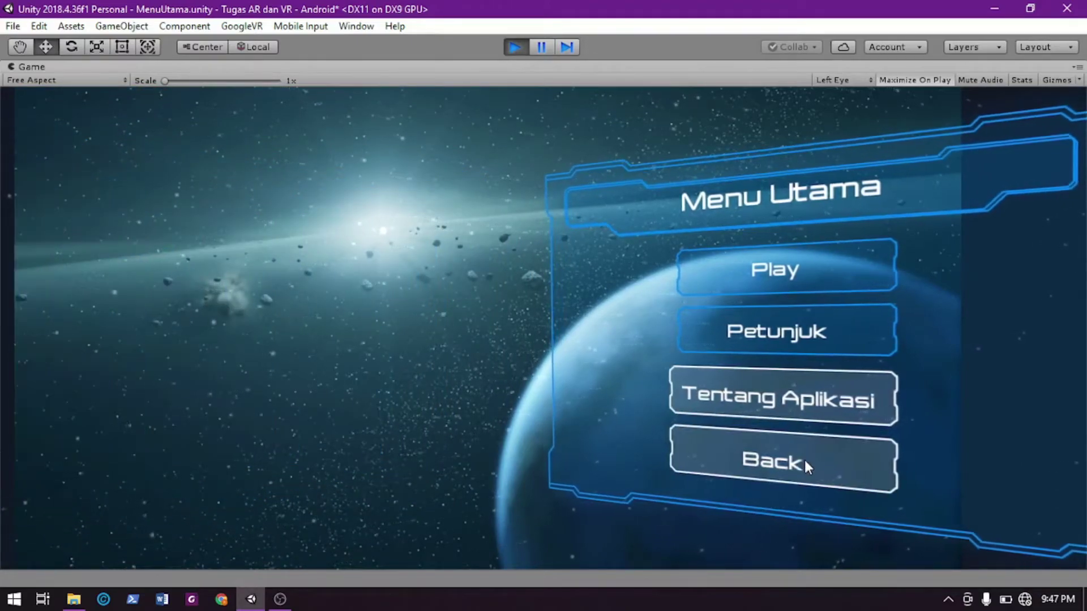
pyautogui.click(800, 458)
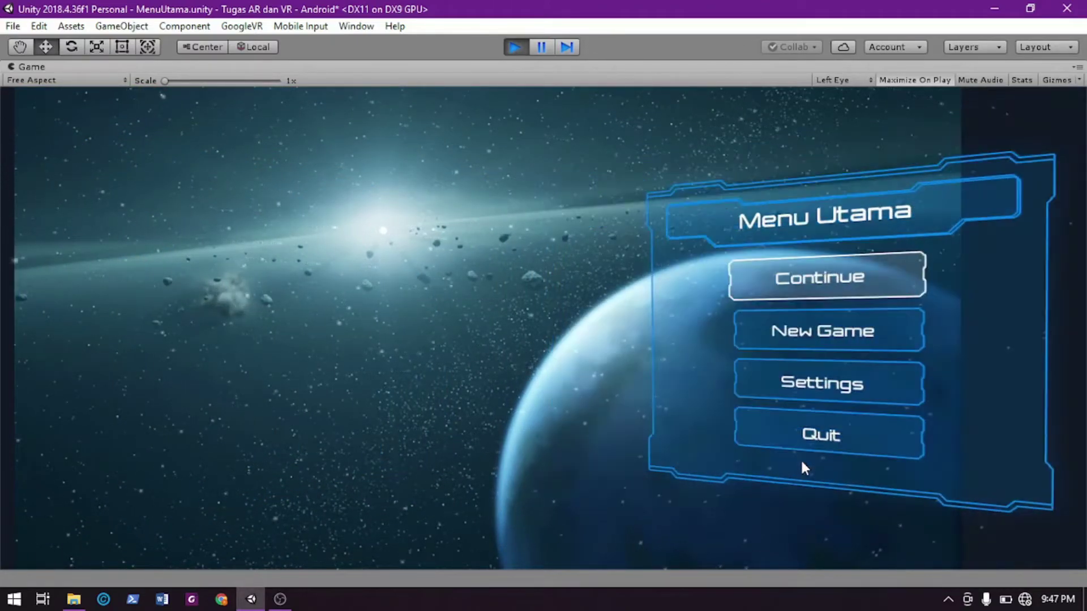
pyautogui.click(514, 45)
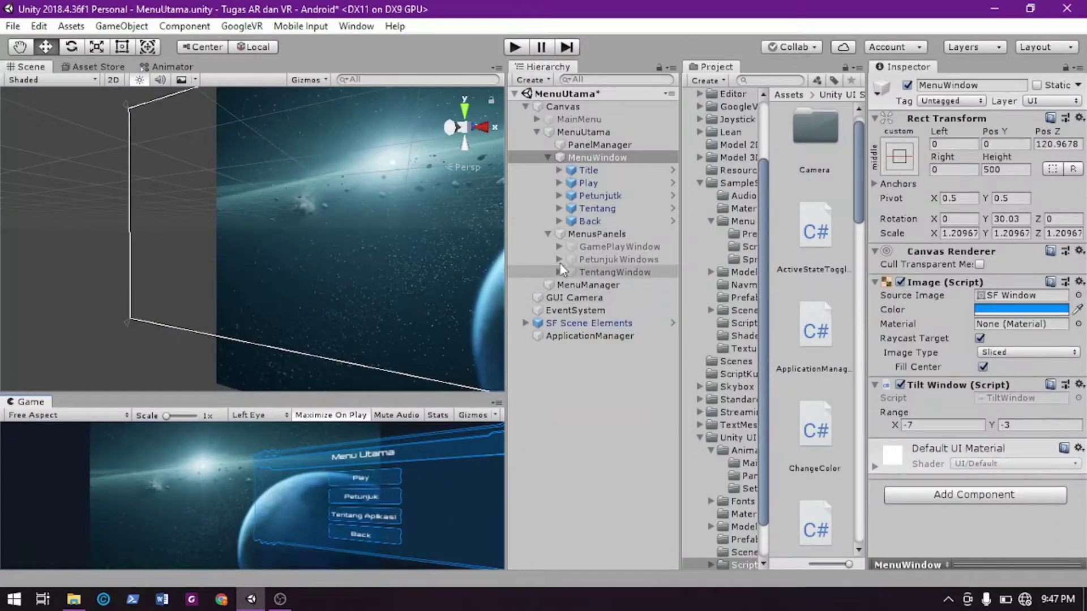
# Set the label text of the Back button under MenuWindow to "Keluar" and collapse MenuWindow in the hierarchy
pyautogui.click(565, 222)
pyautogui.click(559, 221)
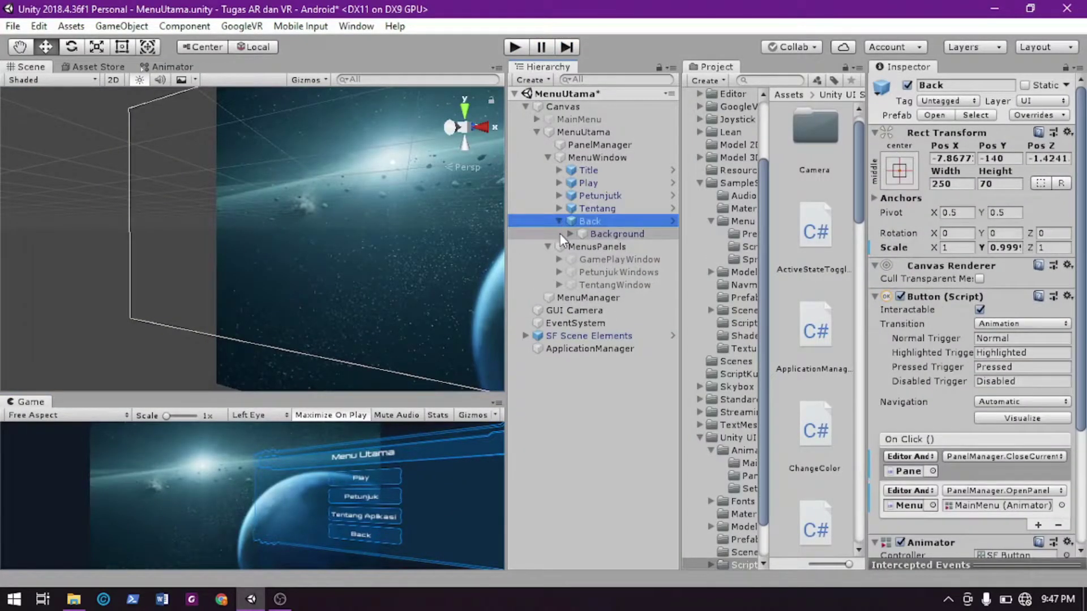
pyautogui.click(559, 233)
pyautogui.click(570, 234)
pyautogui.click(602, 247)
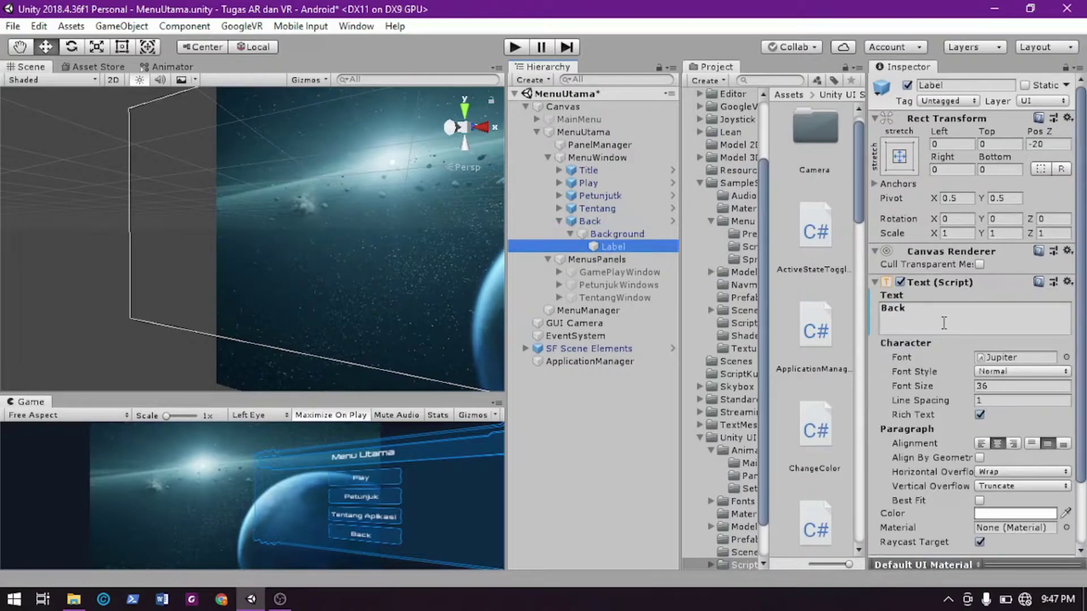
pyautogui.click(906, 311)
pyautogui.write('Keluar')
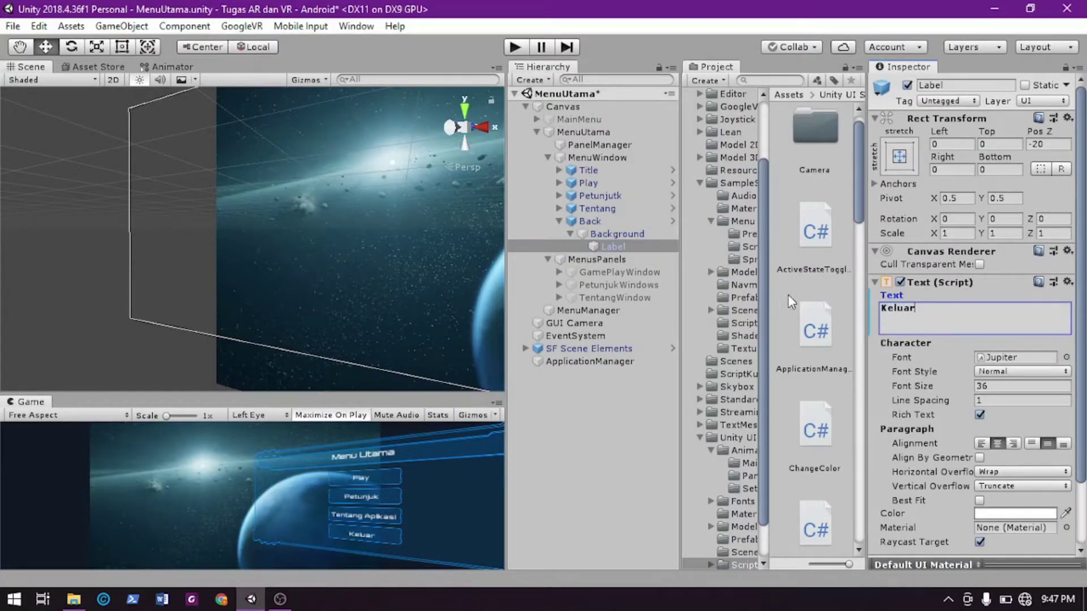
pyautogui.click(548, 157)
# Examine the On Click event of the Quit button in the MainMenu window and the object it references
pyautogui.click(536, 119)
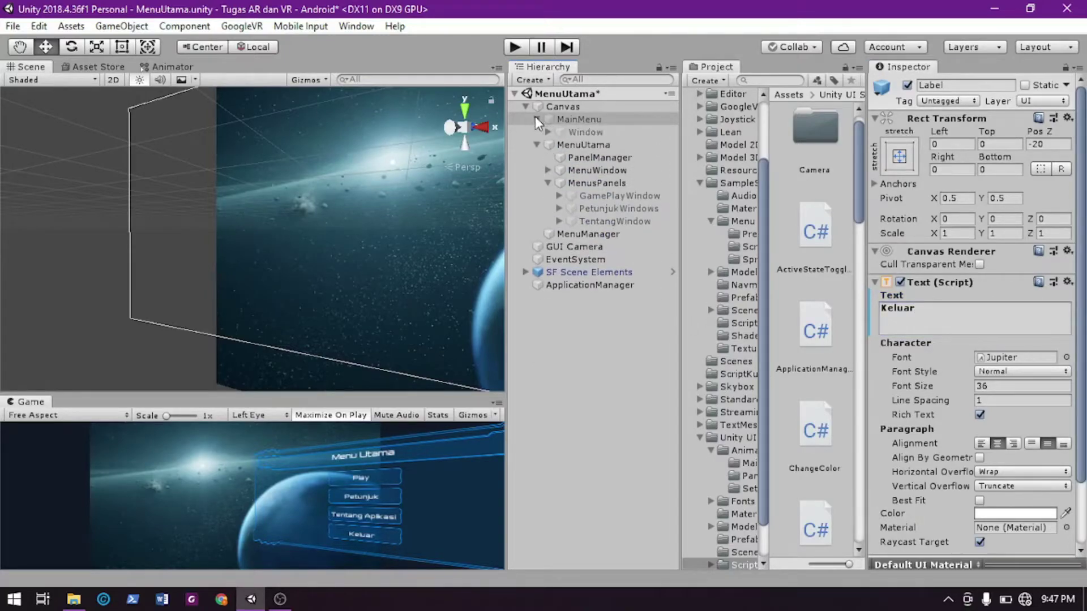
pyautogui.click(547, 131)
pyautogui.click(588, 195)
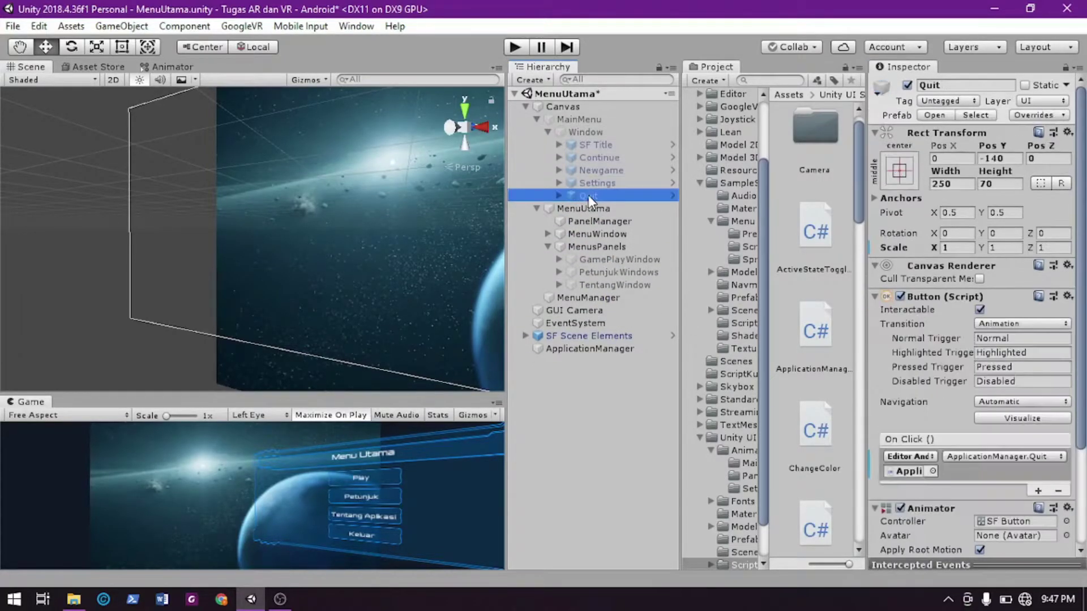
pyautogui.scroll(-2, 912, 433)
pyautogui.click(917, 425)
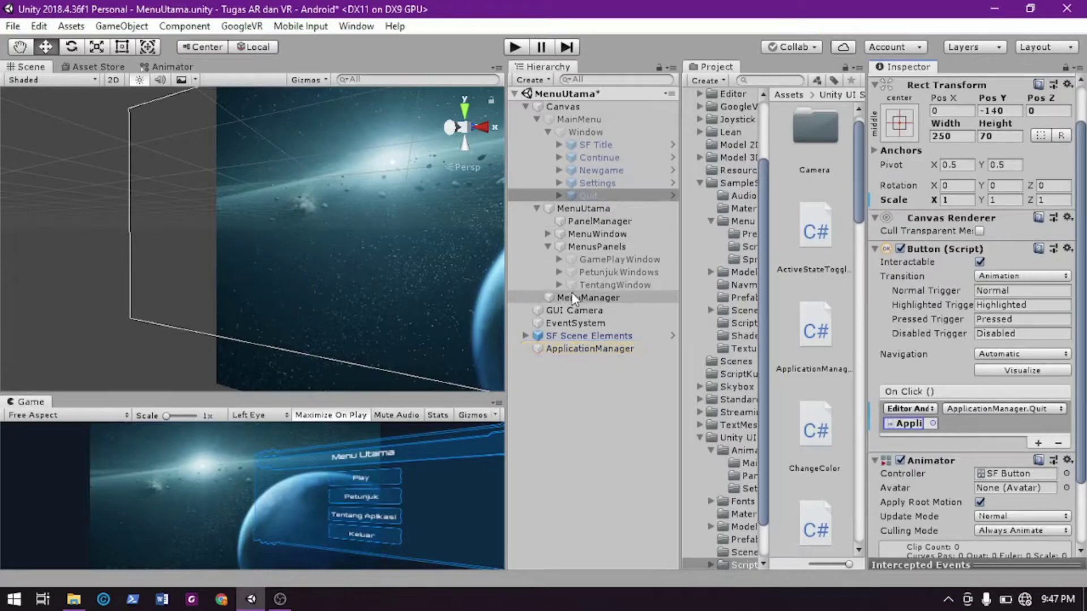
pyautogui.click(535, 119)
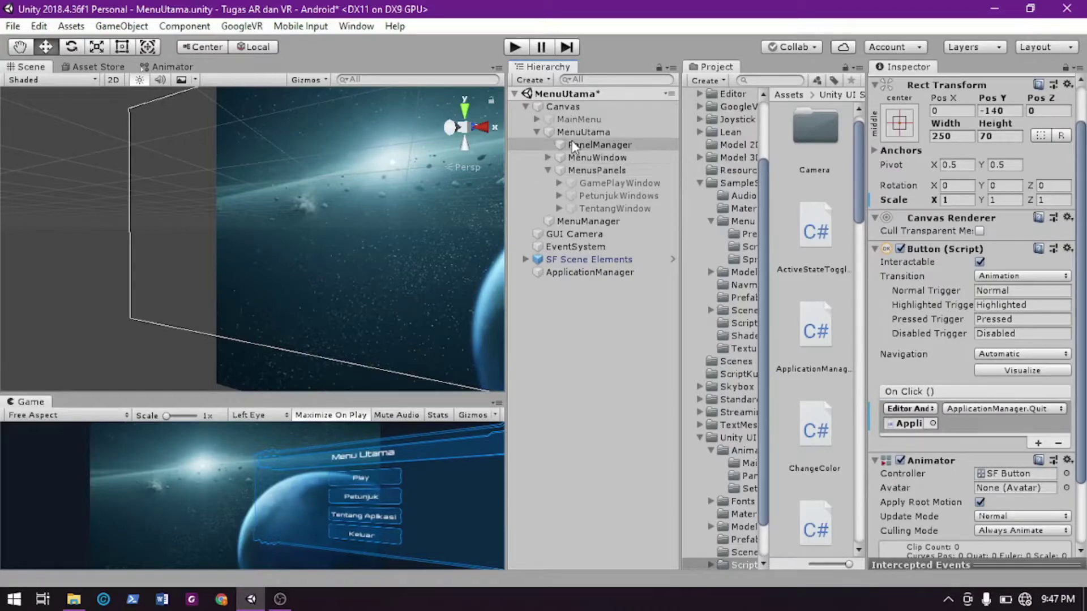
# Locate the Keluar button in the scene and remove both On Click events from its Back object
pyautogui.click(618, 134)
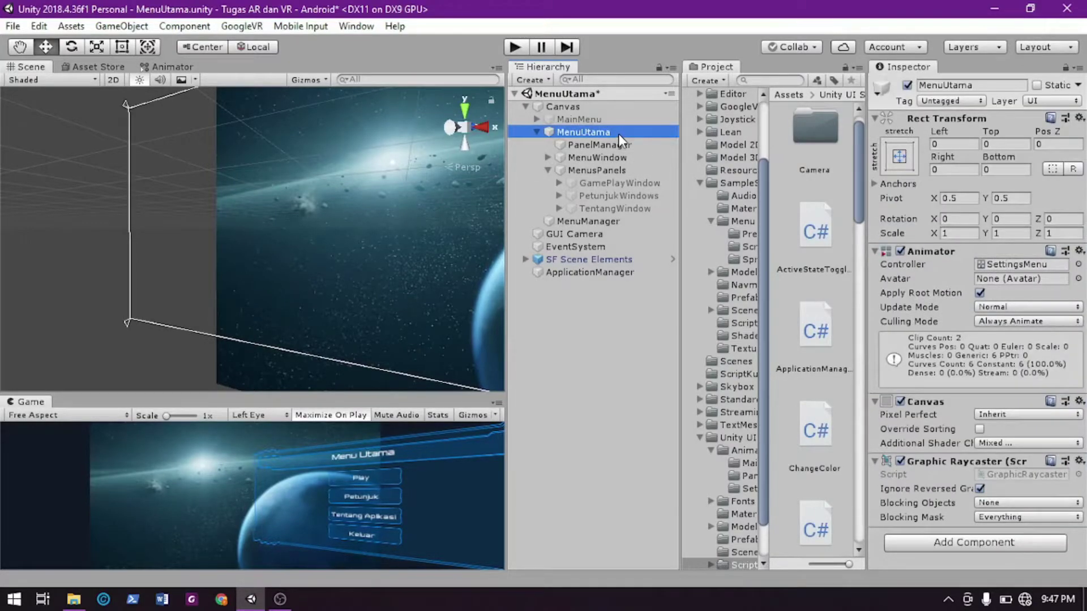
pyautogui.doubleClick(618, 134)
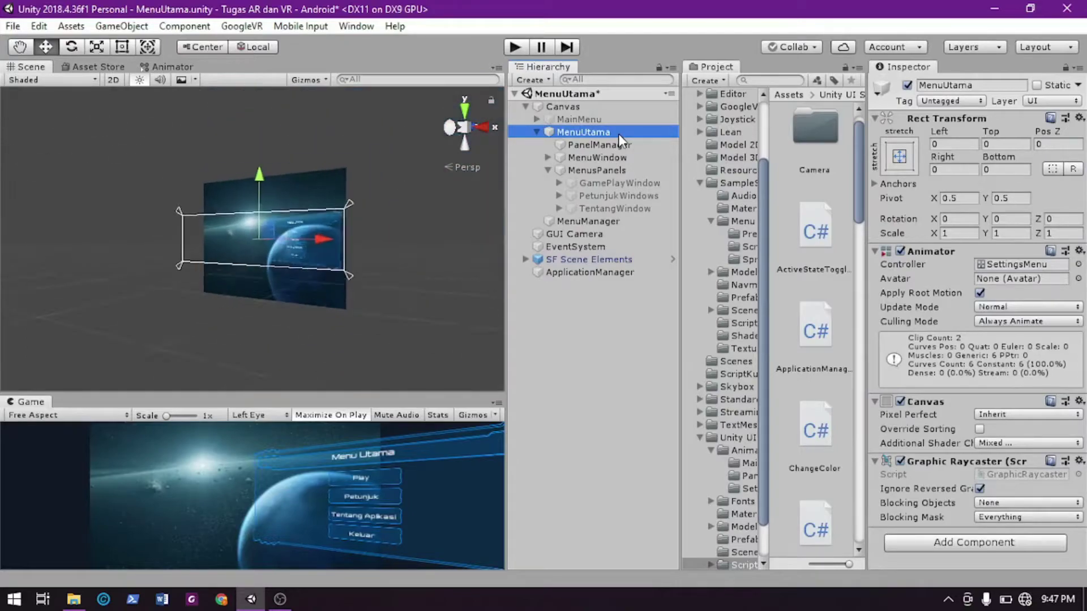
pyautogui.click(437, 314)
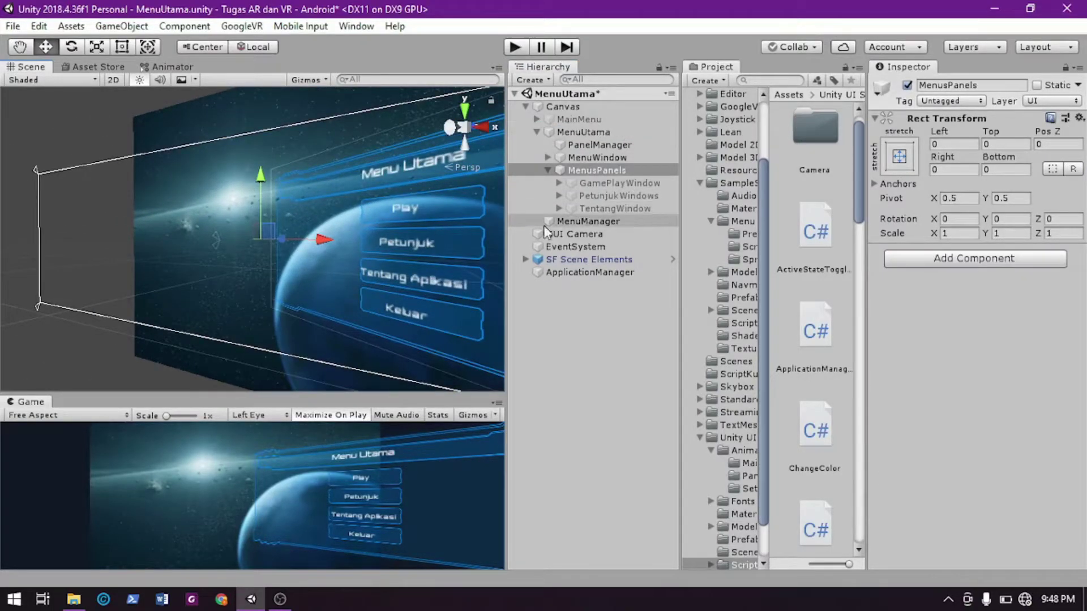
pyautogui.click(452, 321)
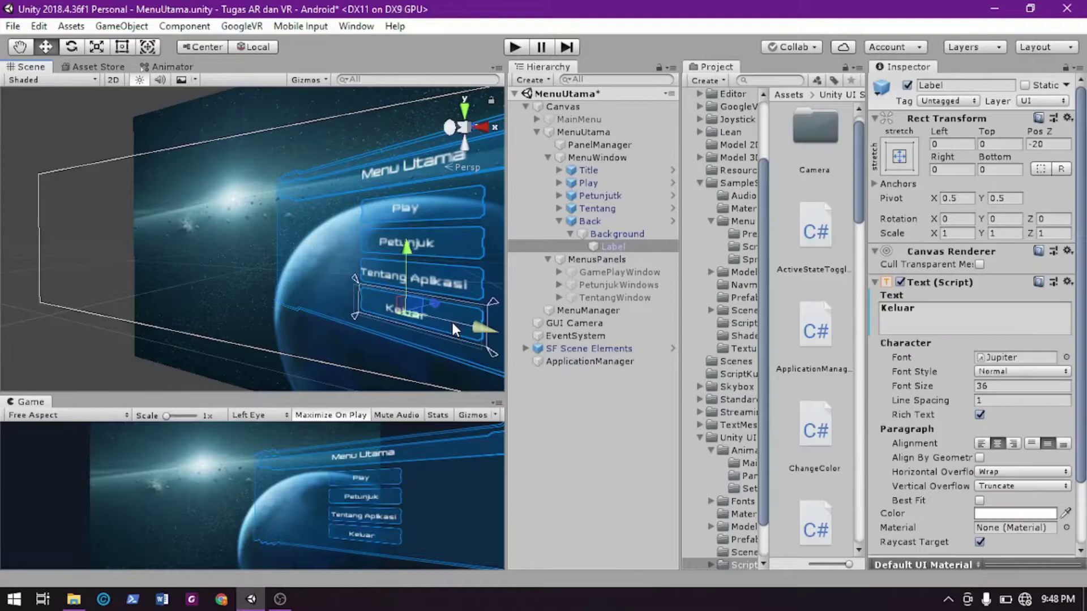
pyautogui.click(600, 223)
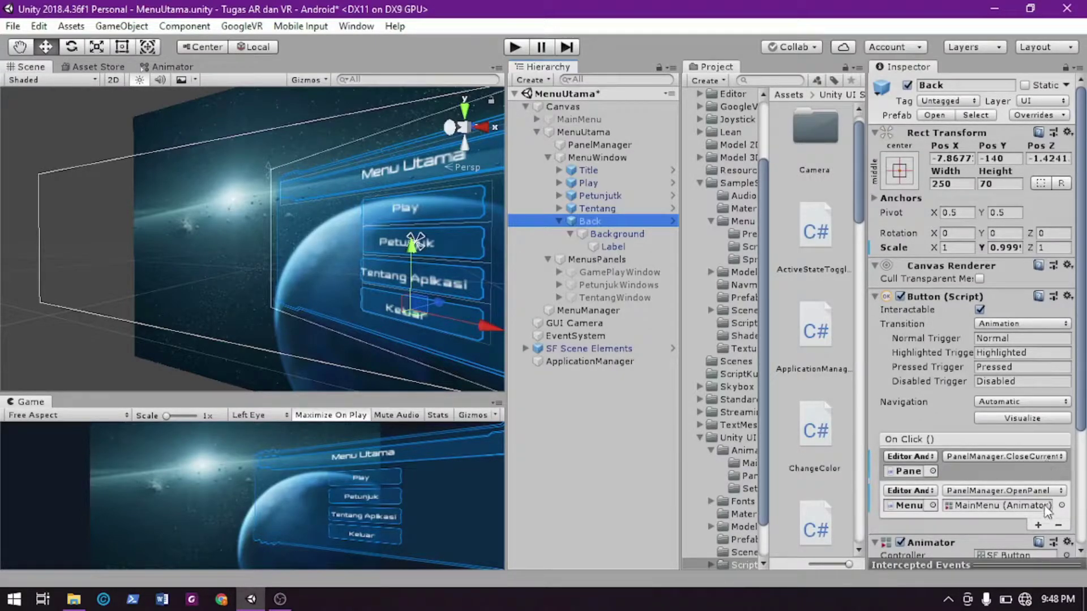
pyautogui.click(1058, 528)
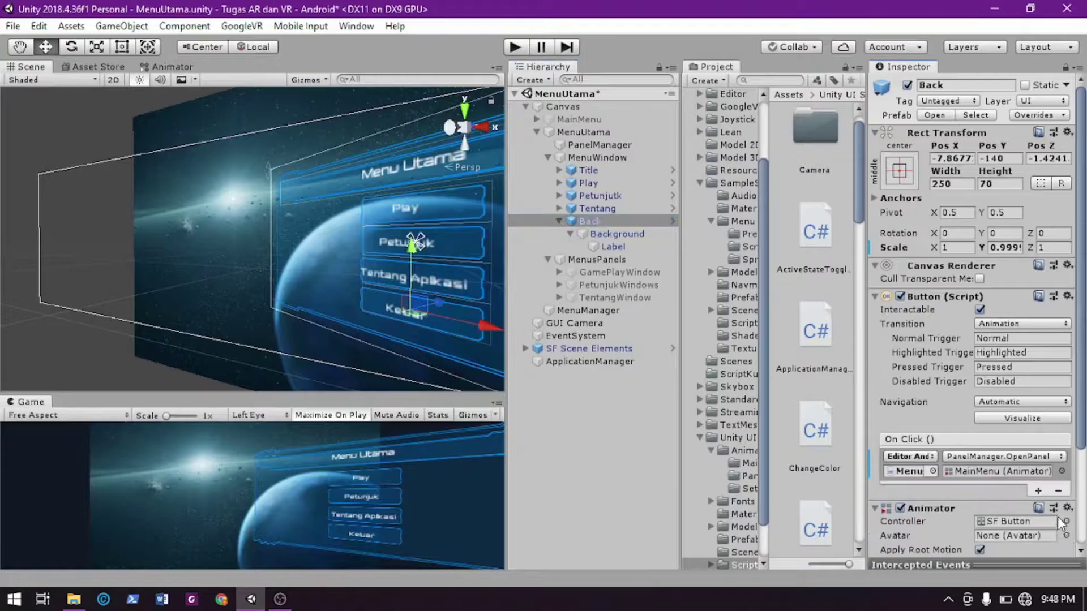
pyautogui.click(1059, 493)
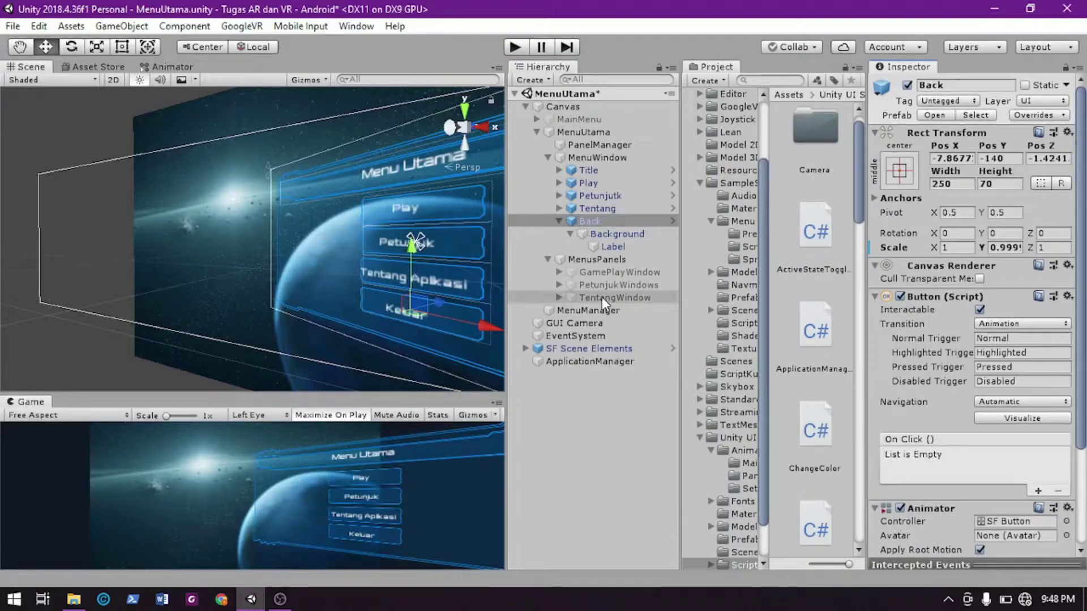
# Add an On Click event to the Back button that calls Quit () on the ApplicationManager object
pyautogui.click(1034, 490)
pyautogui.moveTo(592, 358); pyautogui.dragTo(897, 478)
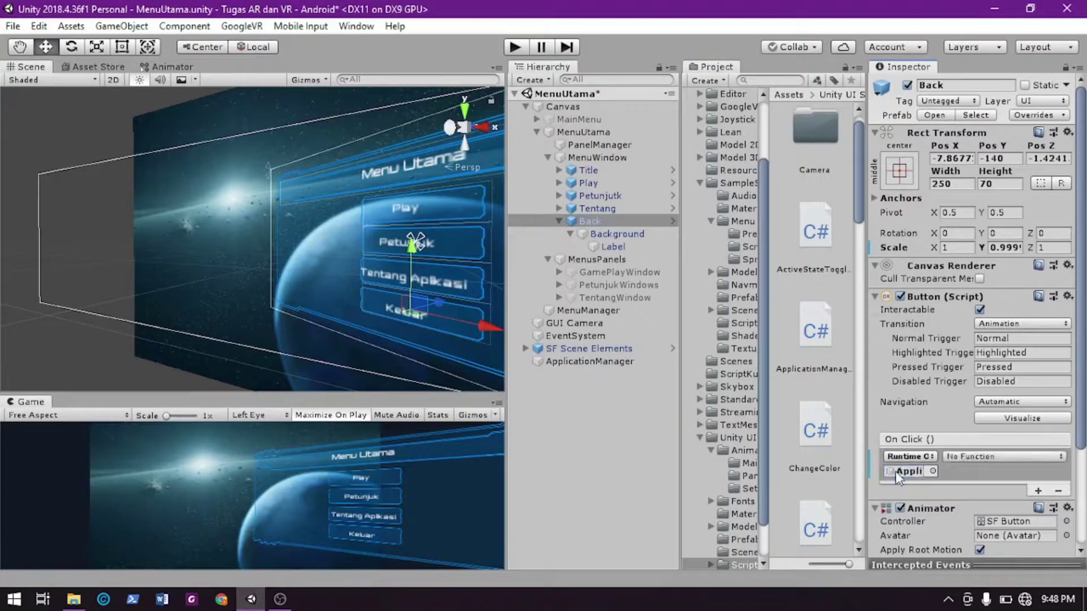
pyautogui.click(995, 458)
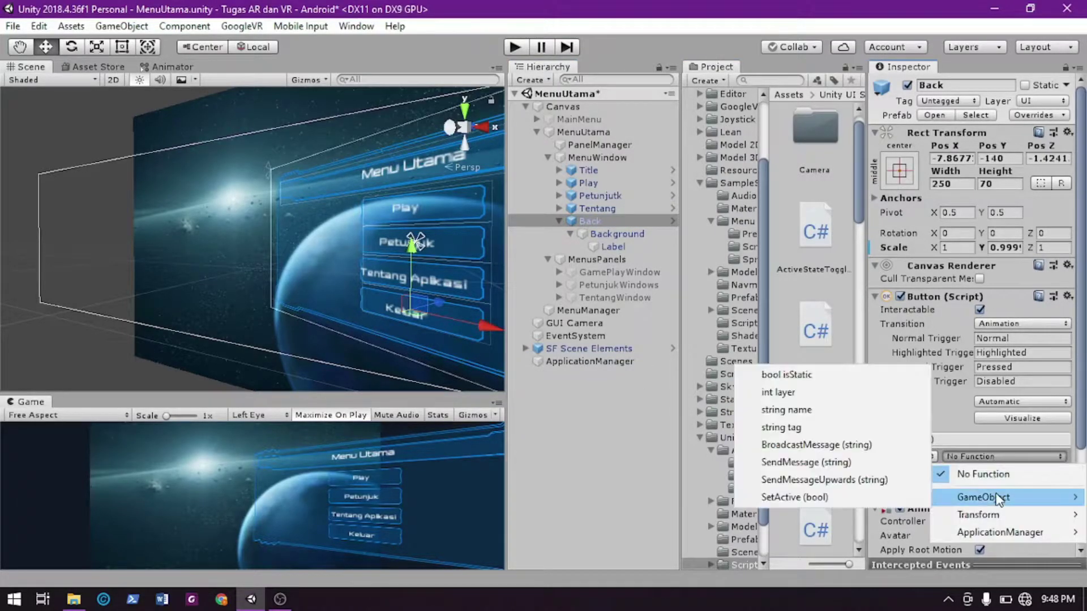
pyautogui.moveTo(999, 532)
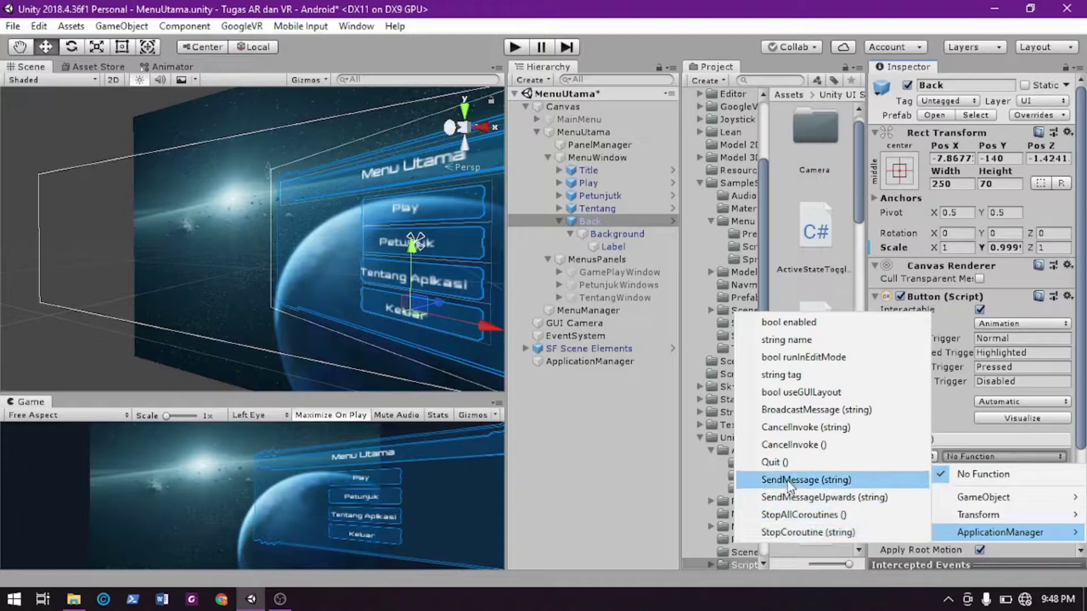
pyautogui.click(774, 462)
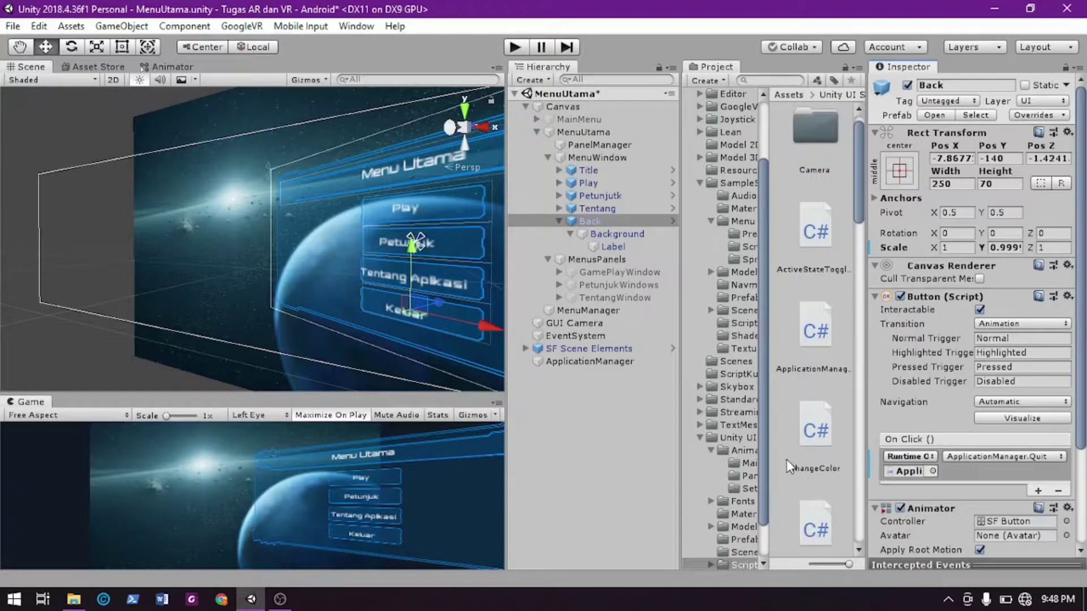
# Test in play mode opening and closing the Play, Petunjuk and Tentang Aplikasi windows, and exit the application with Keluar
pyautogui.click(519, 46)
pyautogui.click(797, 259)
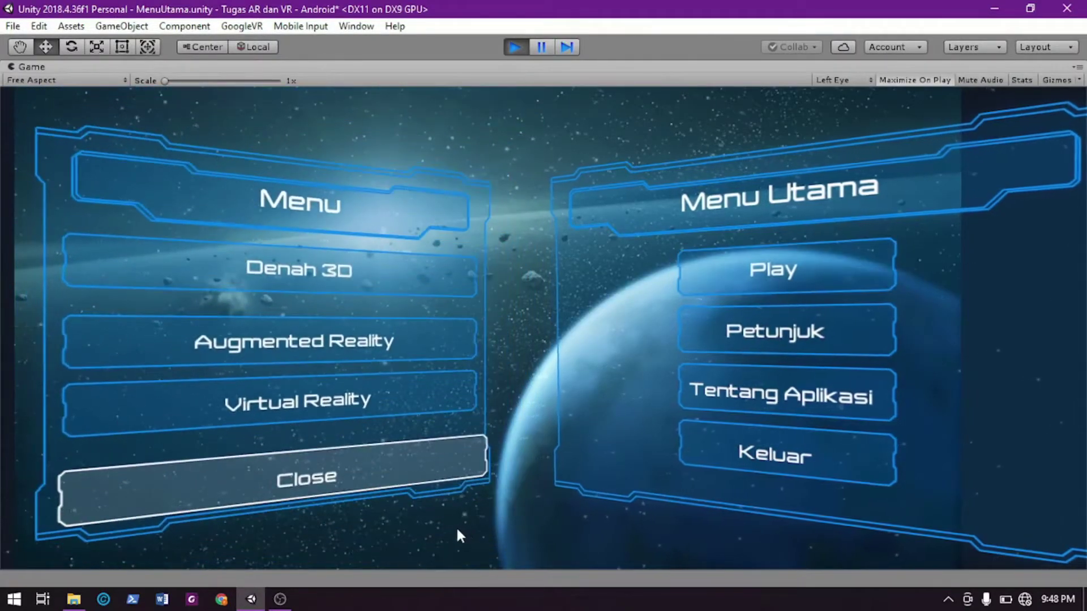
pyautogui.click(403, 474)
pyautogui.click(810, 338)
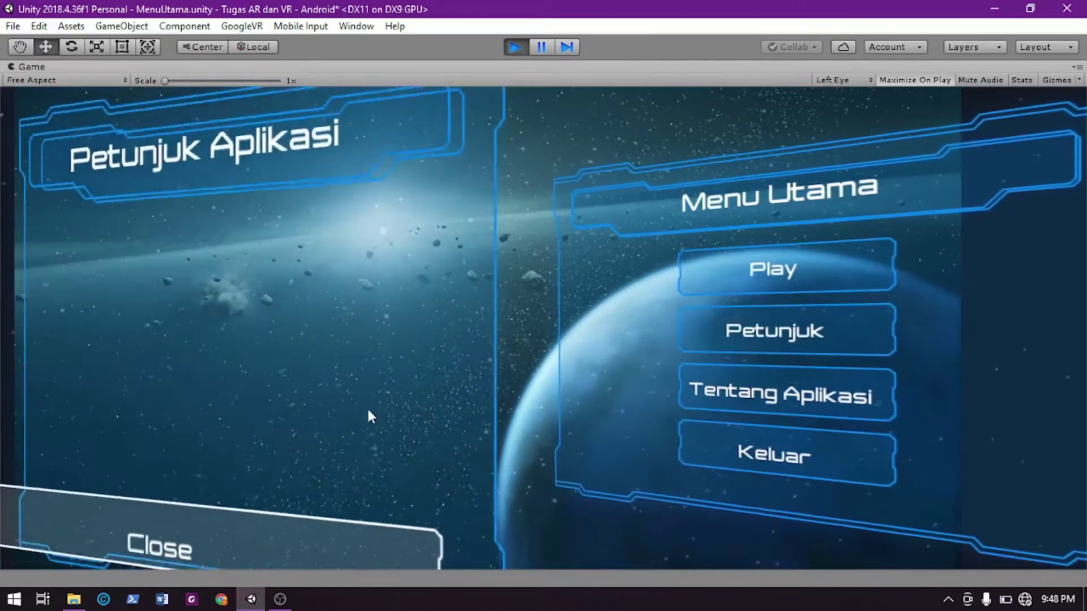
pyautogui.click(340, 478)
pyautogui.click(866, 398)
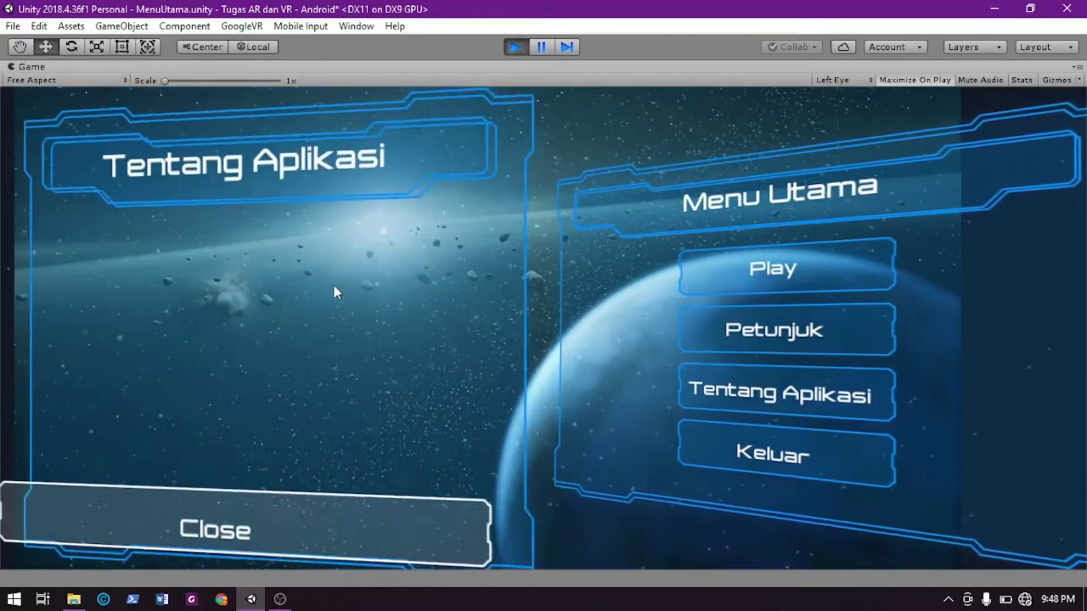
pyautogui.click(340, 526)
pyautogui.click(800, 458)
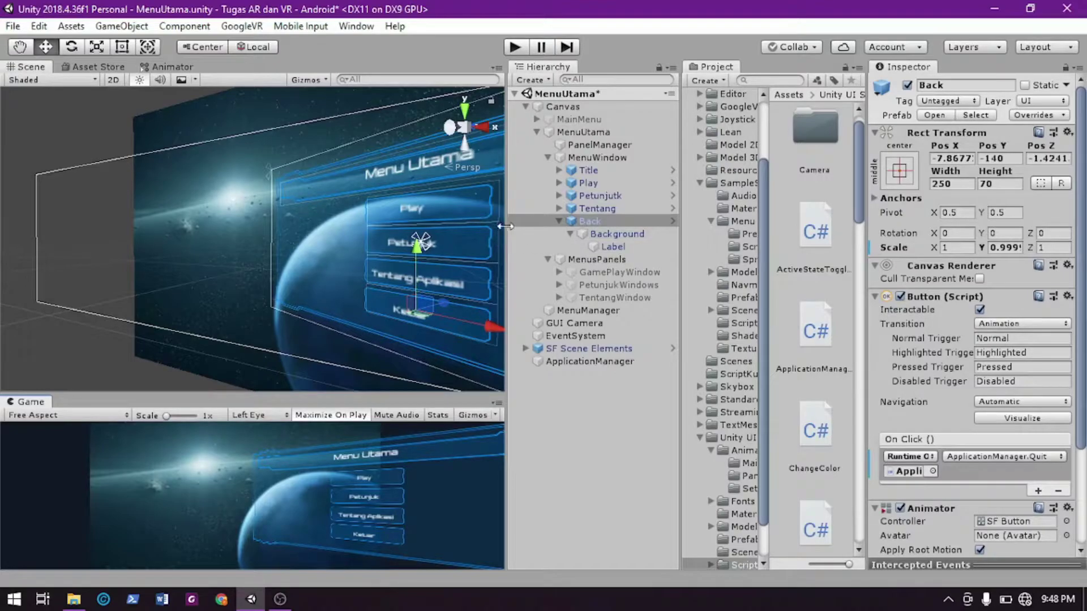
# Enlarge the Game view, and save the MenuUtama scene with MenuWindow collapsed in the hierarchy
pyautogui.moveTo(507, 229); pyautogui.dragTo(532, 266)
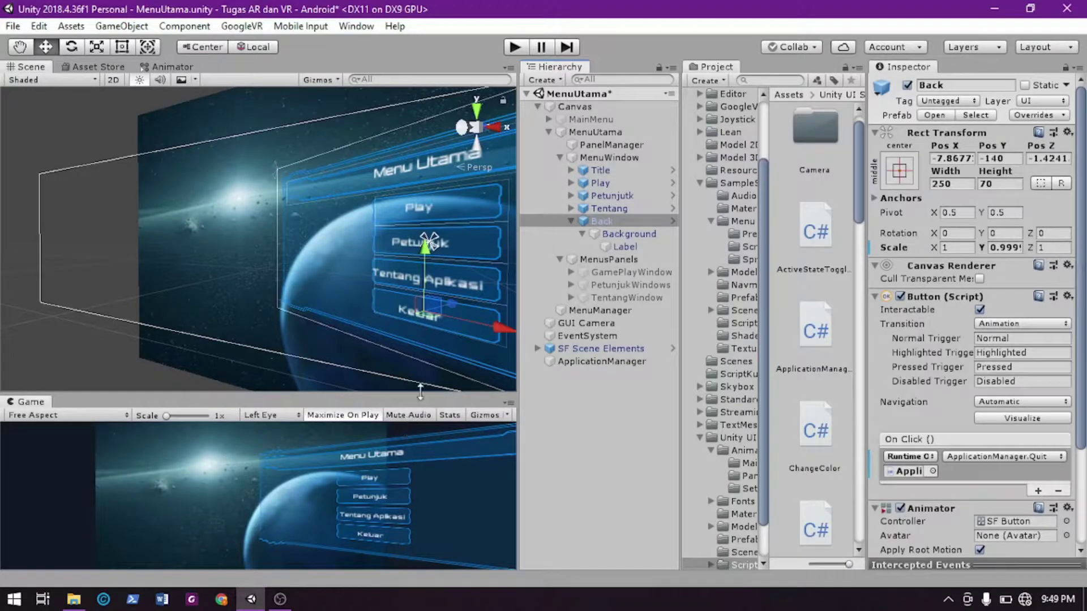
pyautogui.moveTo(420, 390); pyautogui.dragTo(406, 219)
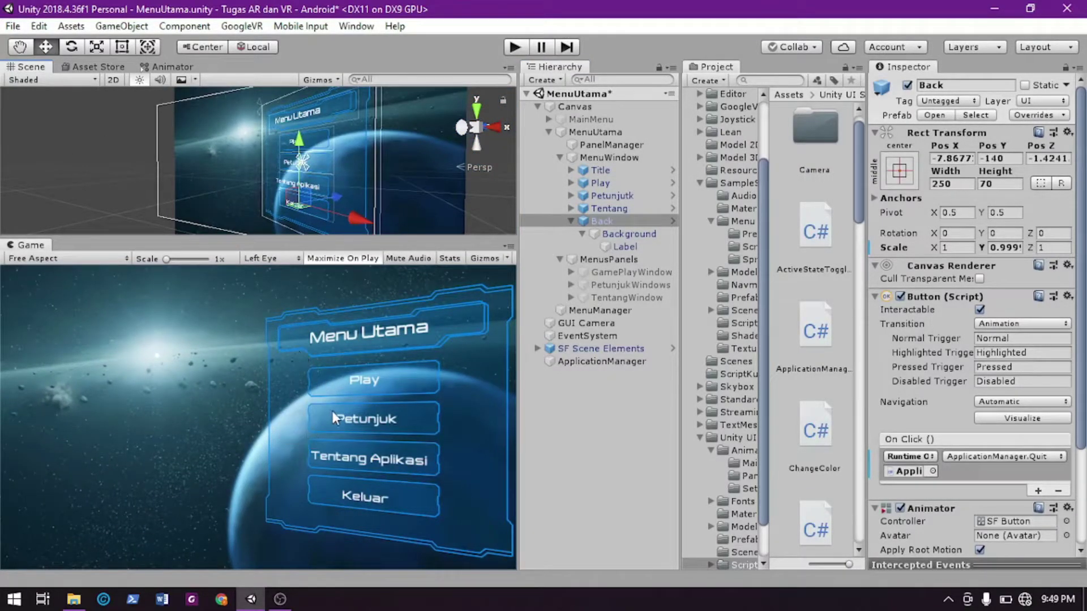
pyautogui.click(559, 157)
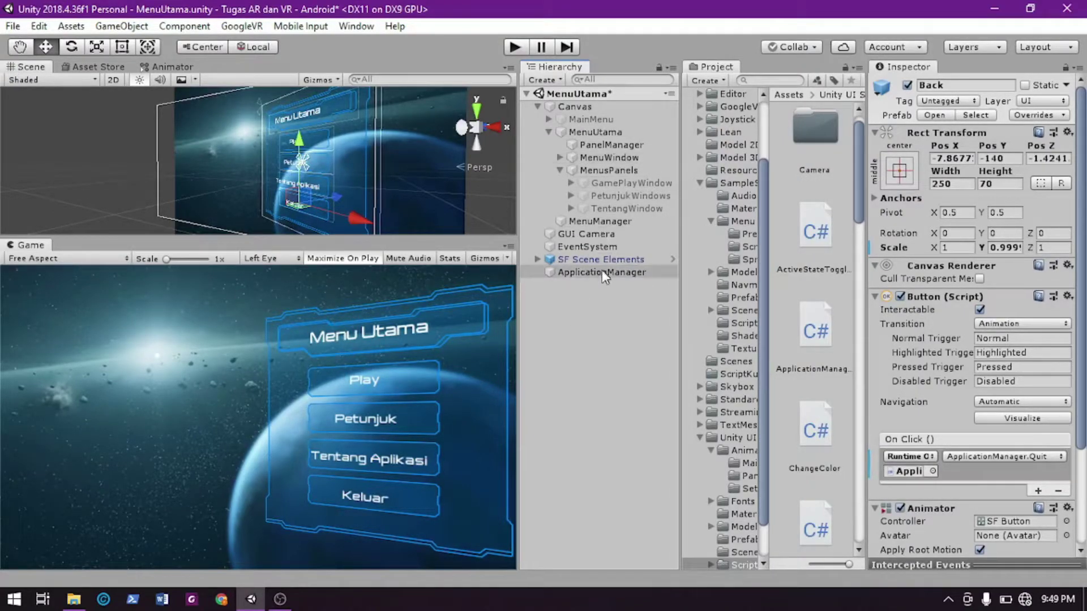
pyautogui.hotkey('ctrl', 's')
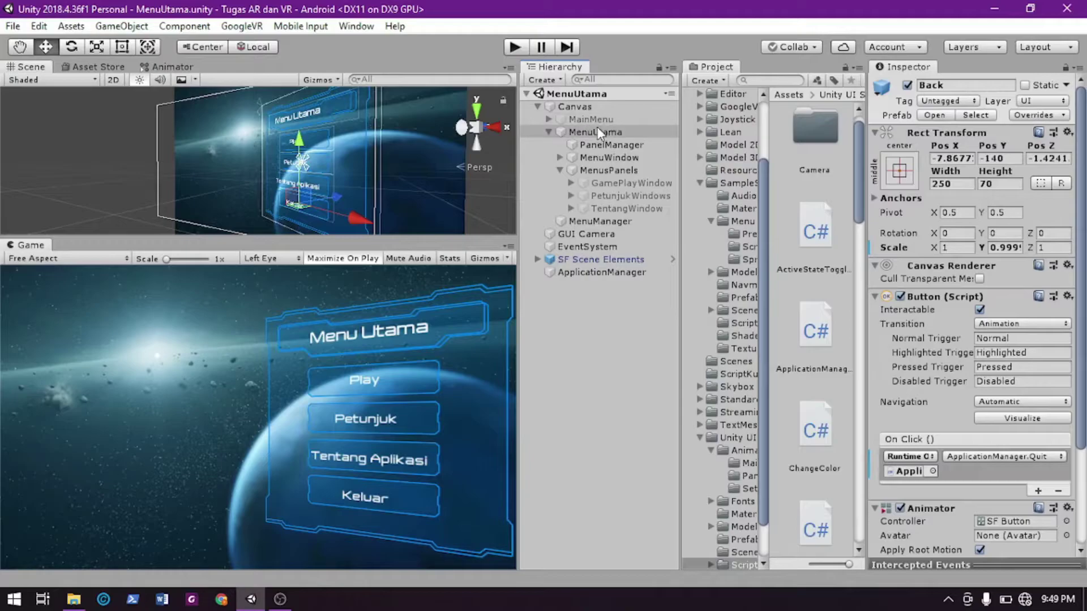
# Test opening the Play window in play mode, and stop the test
pyautogui.click(513, 46)
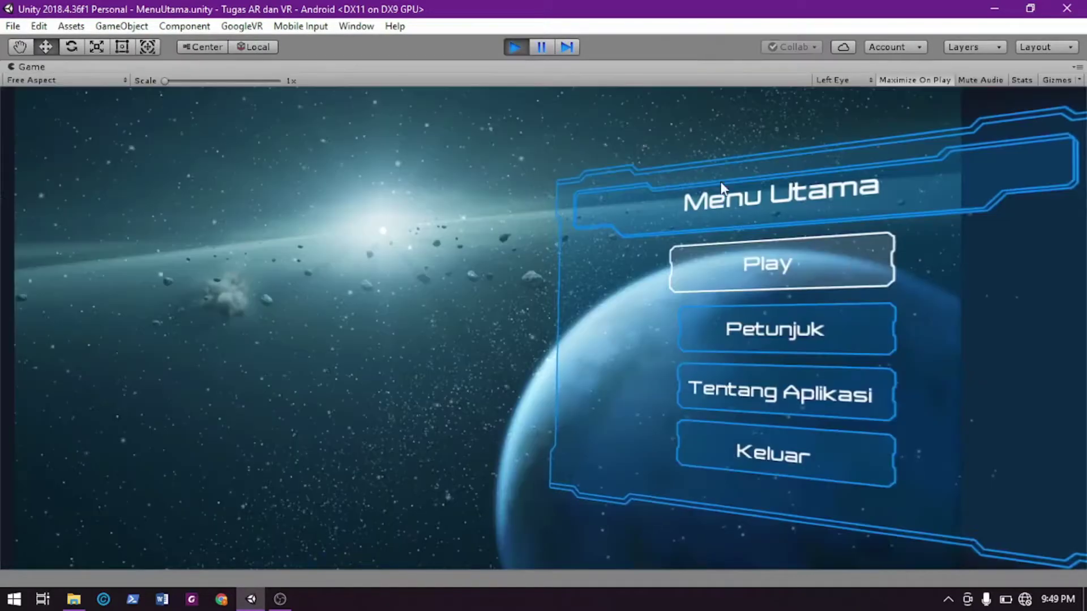
pyautogui.click(849, 281)
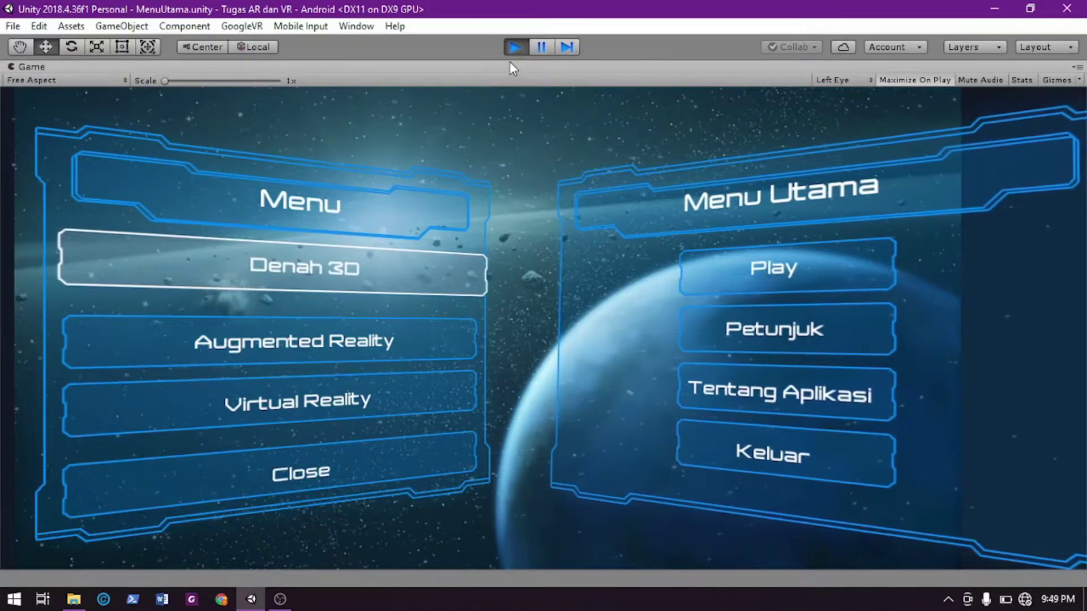
pyautogui.click(514, 46)
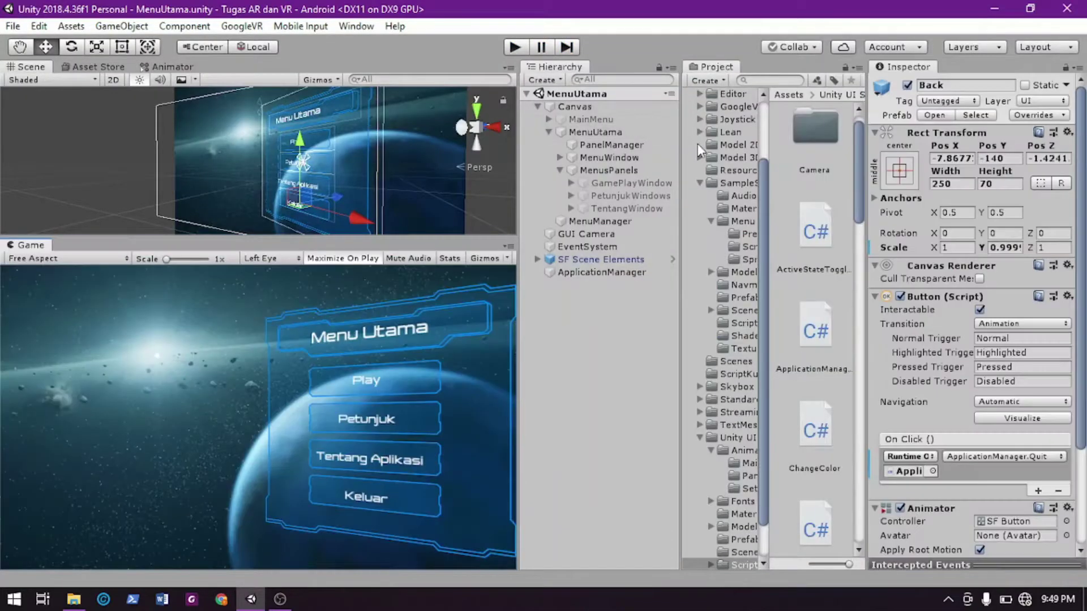
# Add the Pilih Scene script component to the Canvas object
pyautogui.click(582, 273)
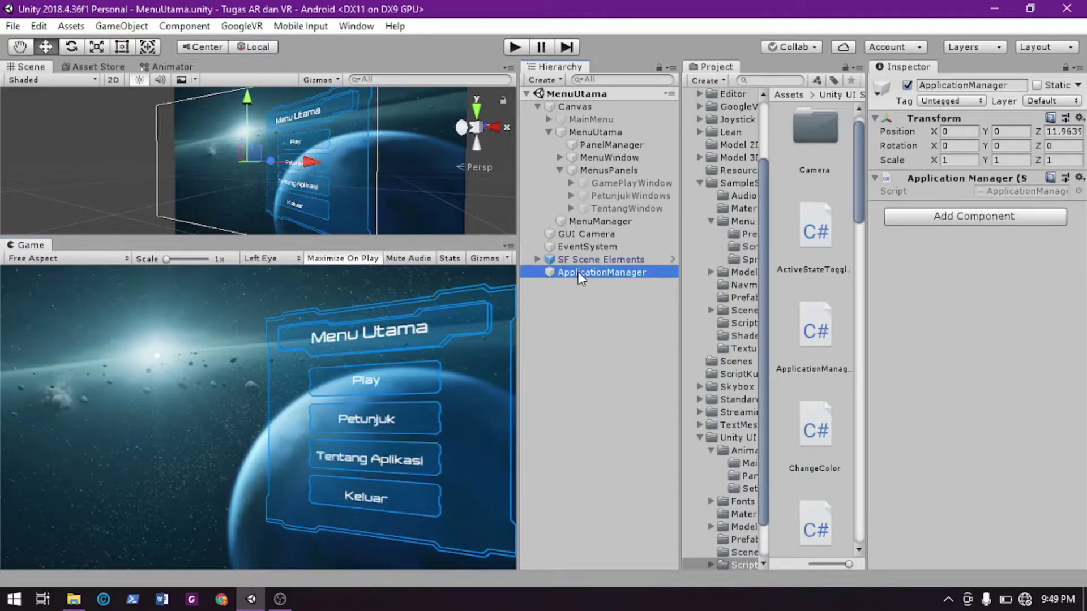
pyautogui.click(617, 108)
pyautogui.scroll(-2, 931, 374)
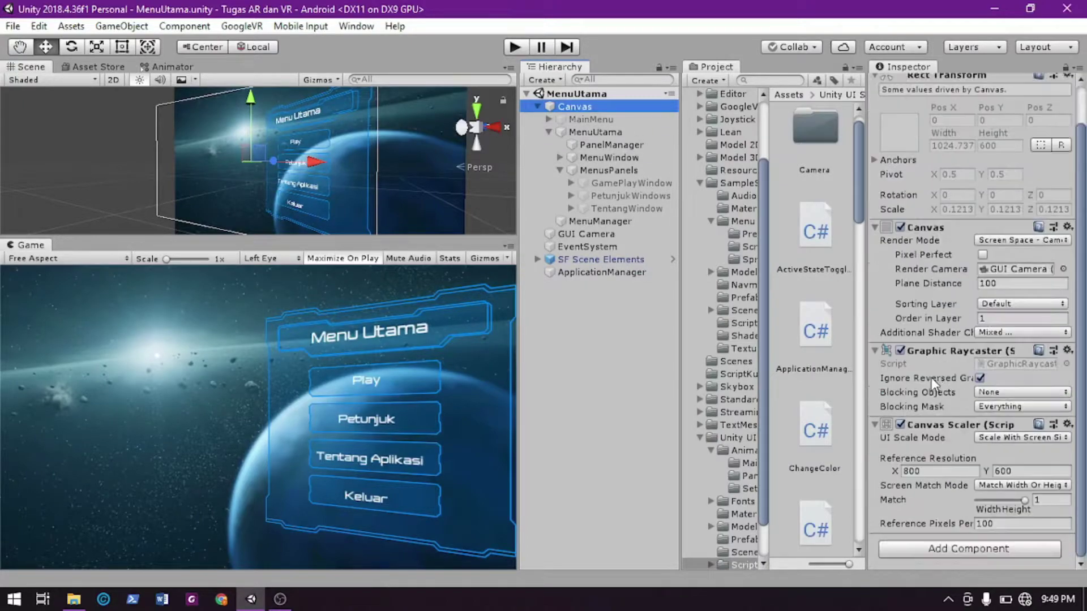
pyautogui.click(969, 551)
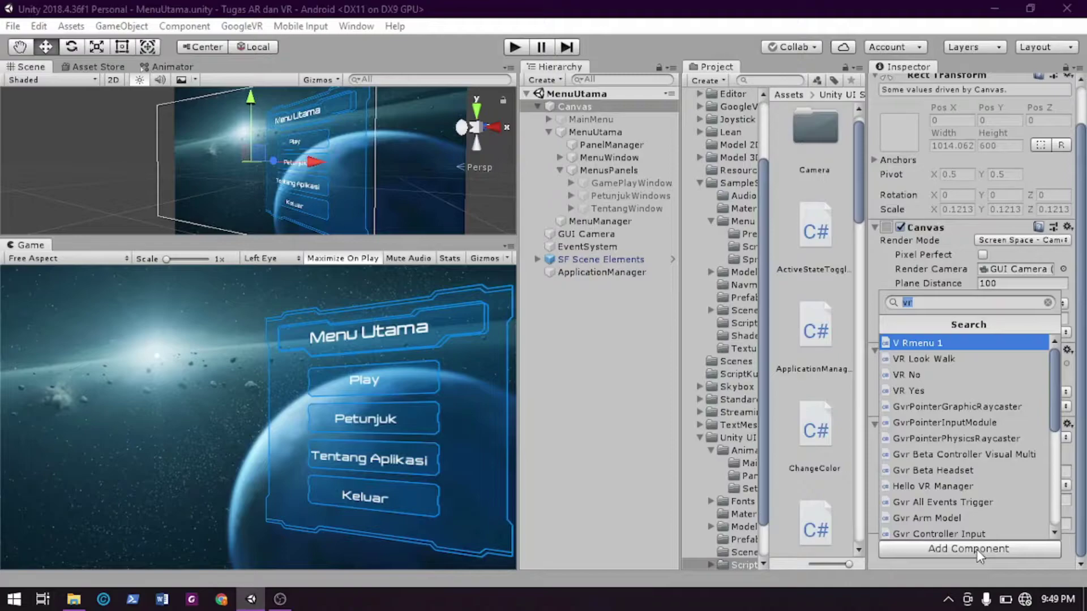
pyautogui.write('scana')
pyautogui.press('BackSpace')
pyautogui.press('BackSpace')
pyautogui.press('BackSpace')
pyautogui.write('e')
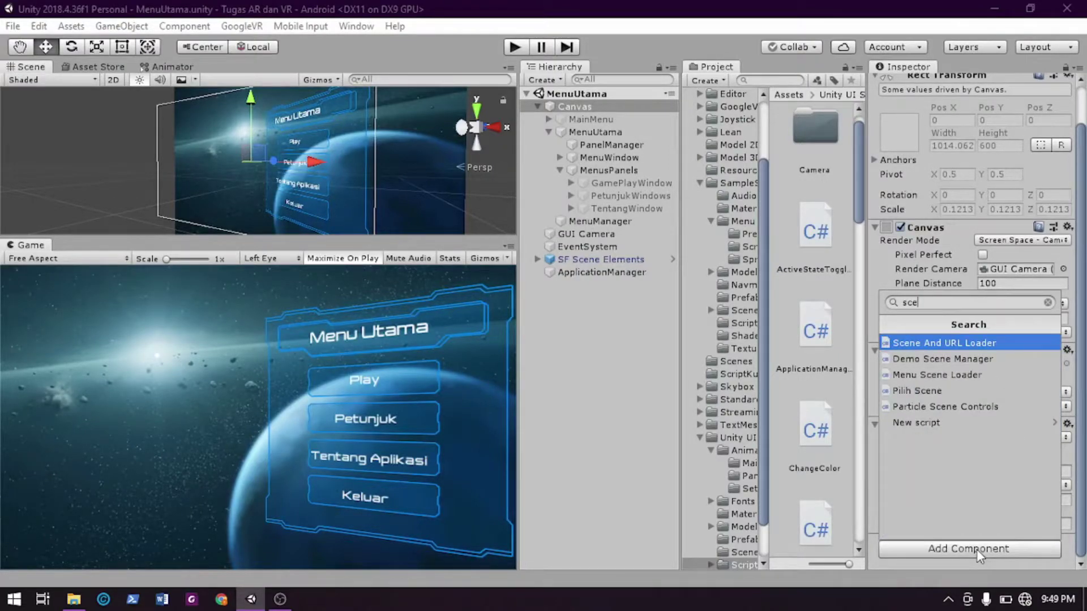
pyautogui.click(958, 392)
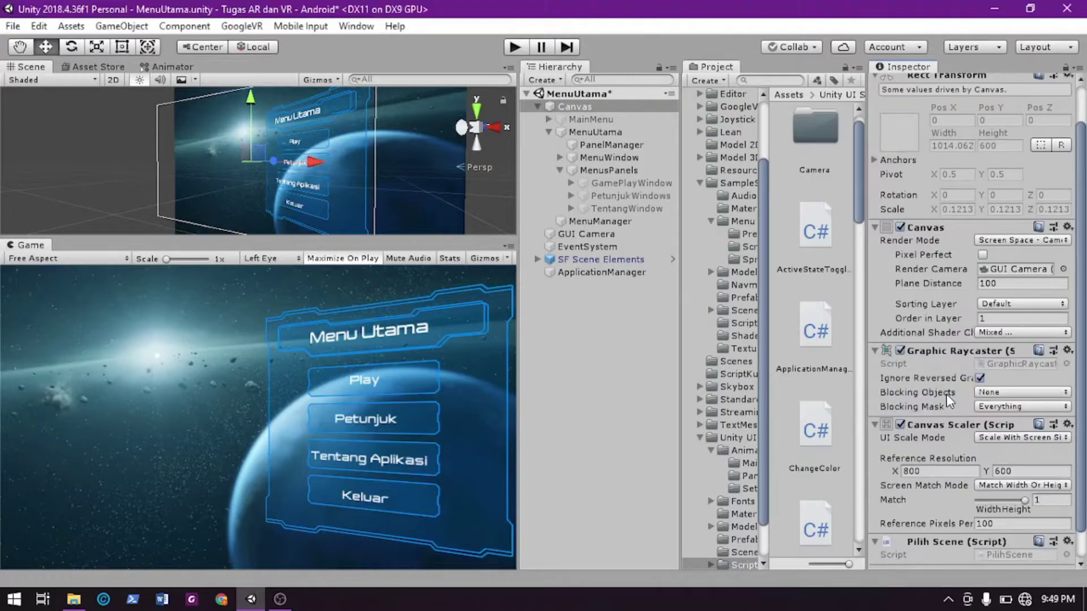
pyautogui.scroll(-2, 926, 471)
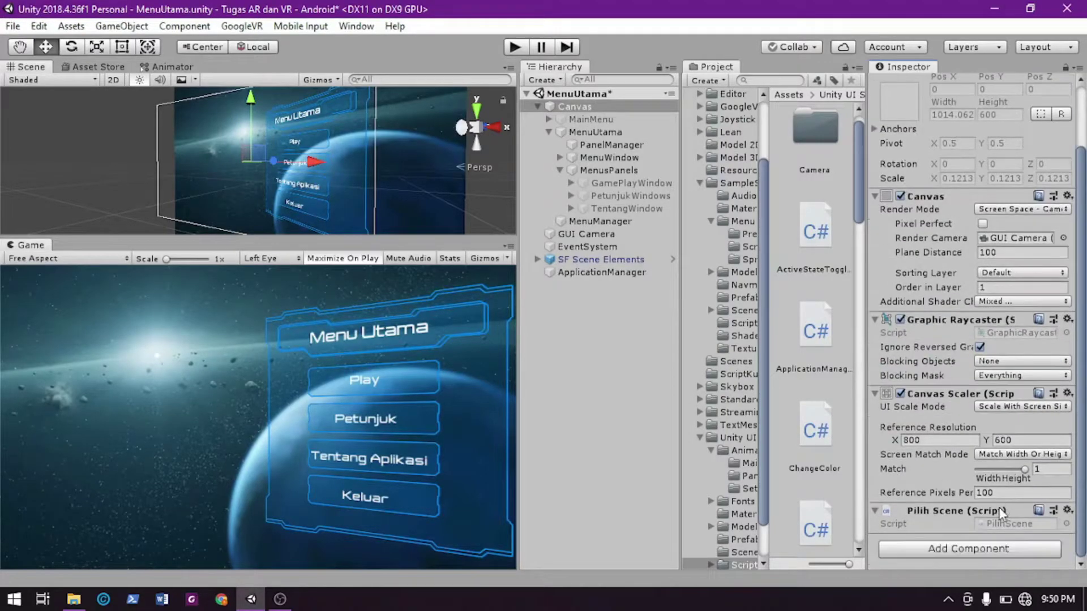
# Locate the PilihScene script among the project assets, switch the assets to a compact list, and widen the Scene and Game views again
pyautogui.click(999, 522)
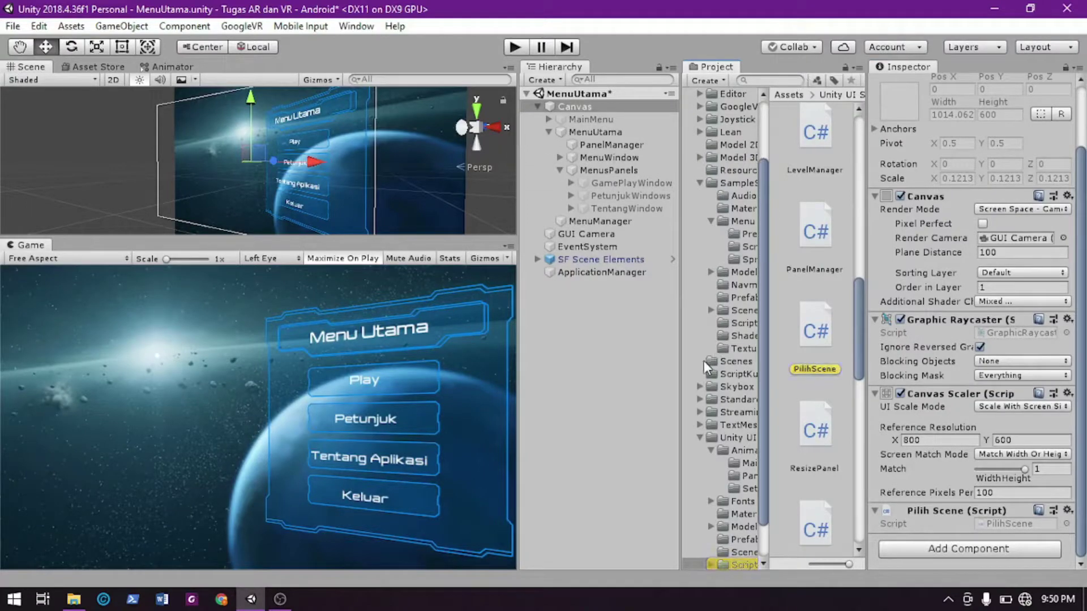
pyautogui.moveTo(680, 347); pyautogui.dragTo(544, 343)
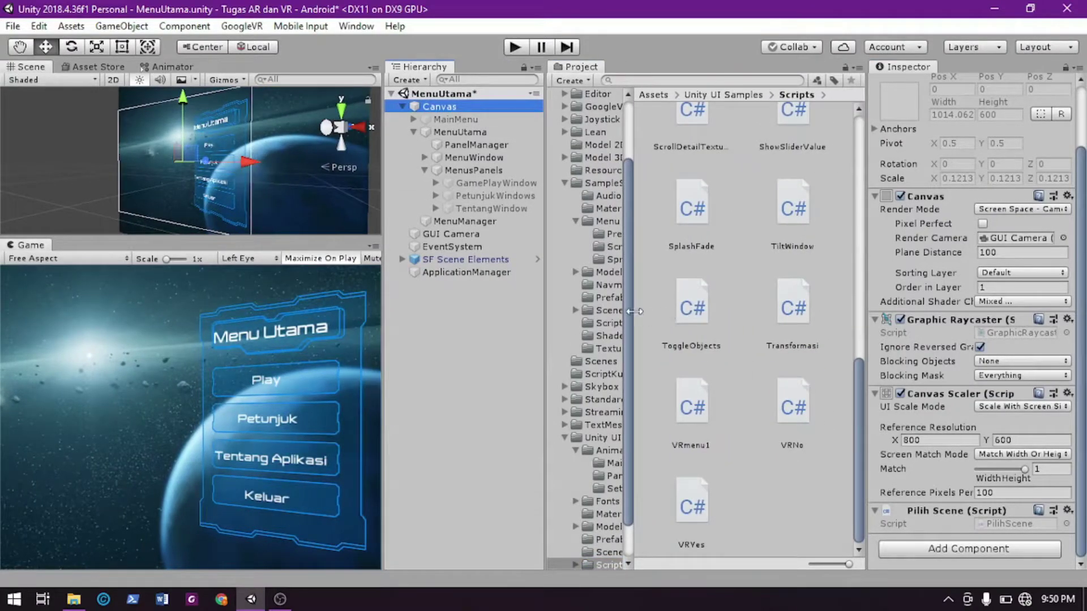
pyautogui.click(589, 313)
pyautogui.moveTo(848, 564); pyautogui.dragTo(806, 563)
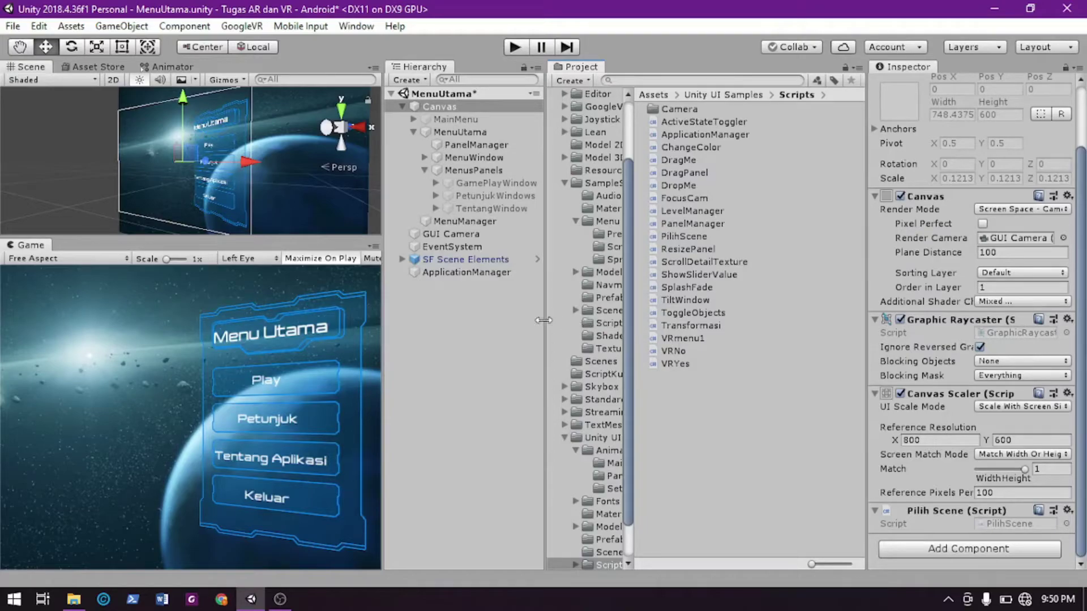
pyautogui.moveTo(547, 320); pyautogui.dragTo(681, 320)
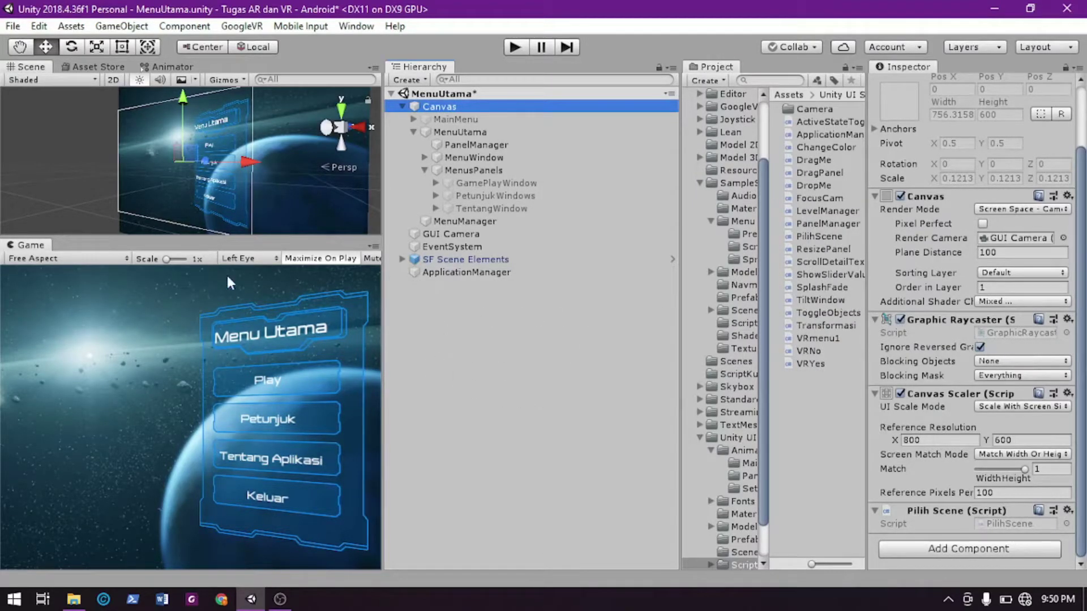
pyautogui.moveTo(380, 337); pyautogui.dragTo(501, 337)
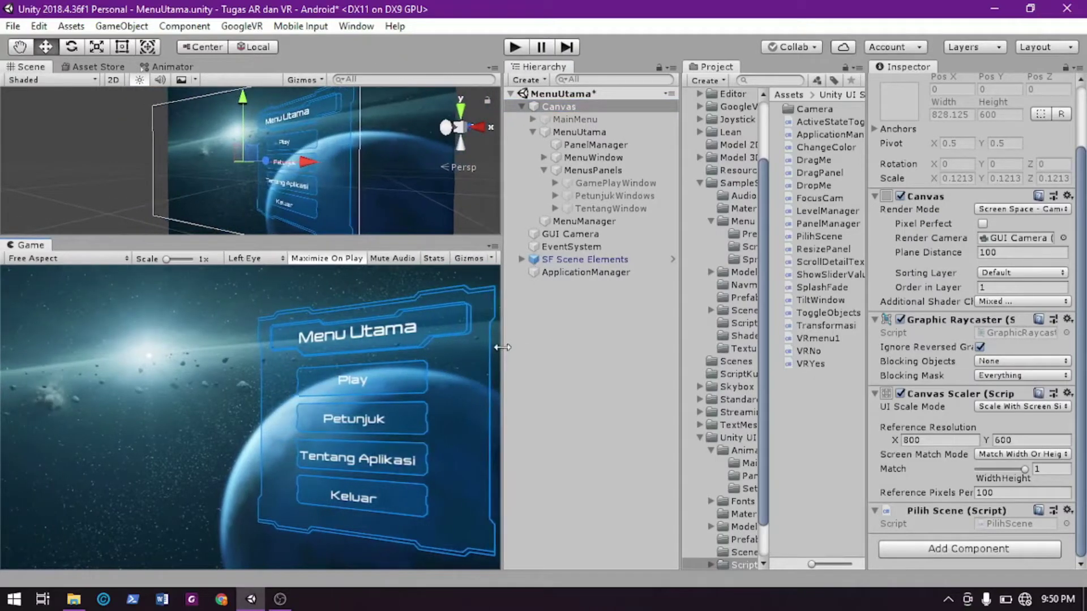
# Expand GamePlayWindow and its Panel in the hierarchy, and select Btn3DMap
pyautogui.click(595, 183)
pyautogui.click(554, 183)
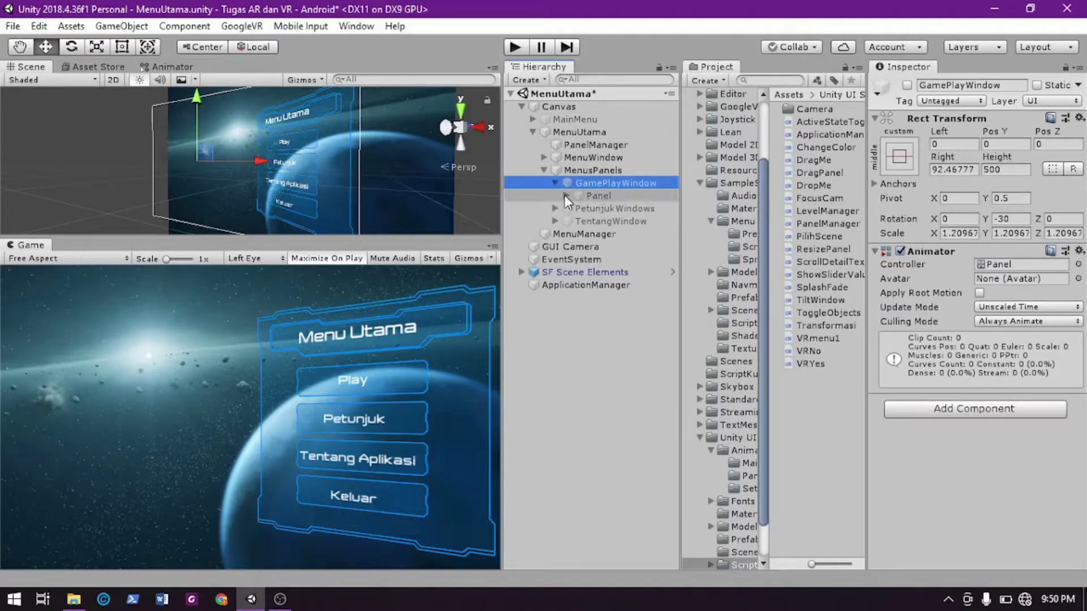
pyautogui.click(566, 196)
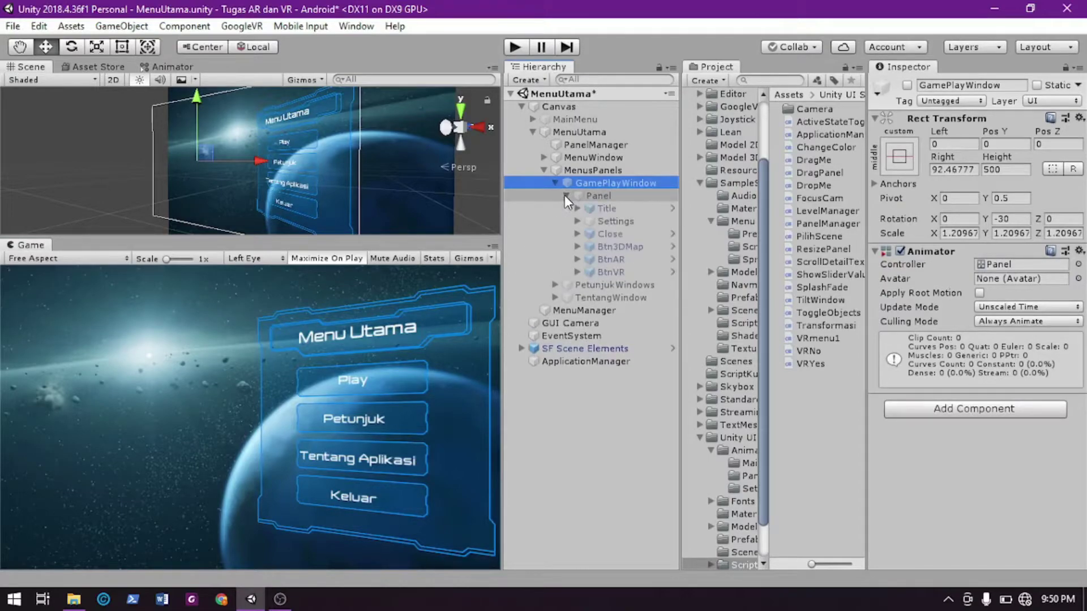
pyautogui.click(610, 247)
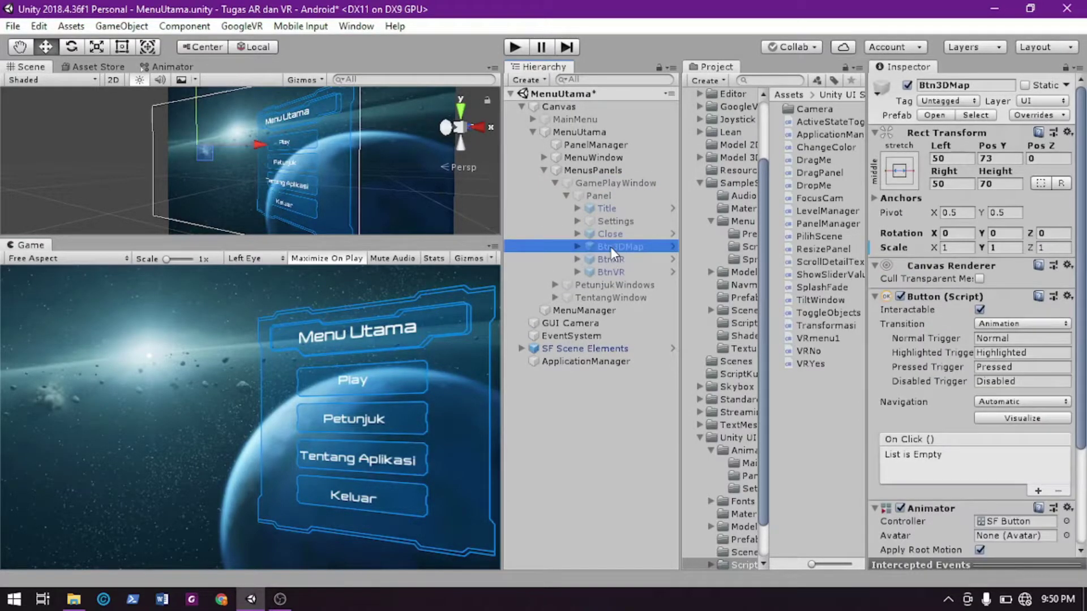
# Deactivate the MenuWindow object and activate GamePlayWindow
pyautogui.click(621, 172)
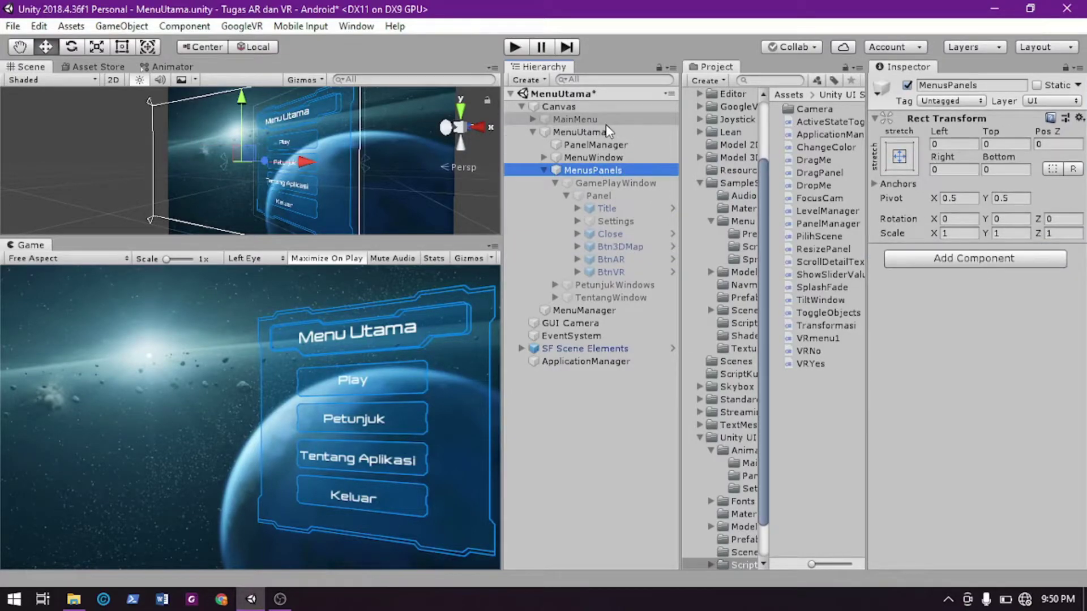
pyautogui.click(621, 159)
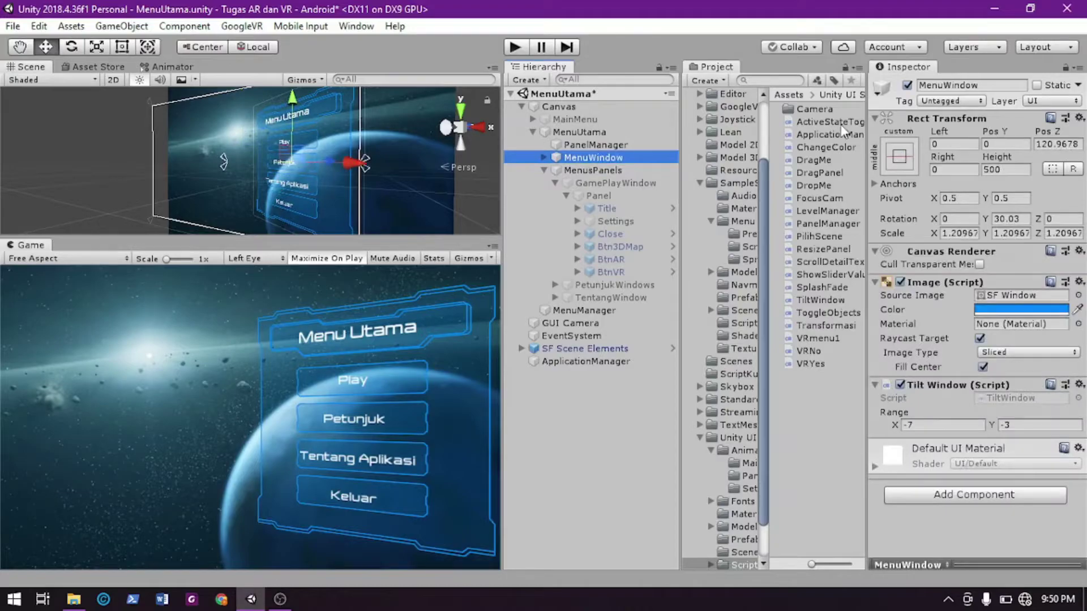
pyautogui.click(907, 85)
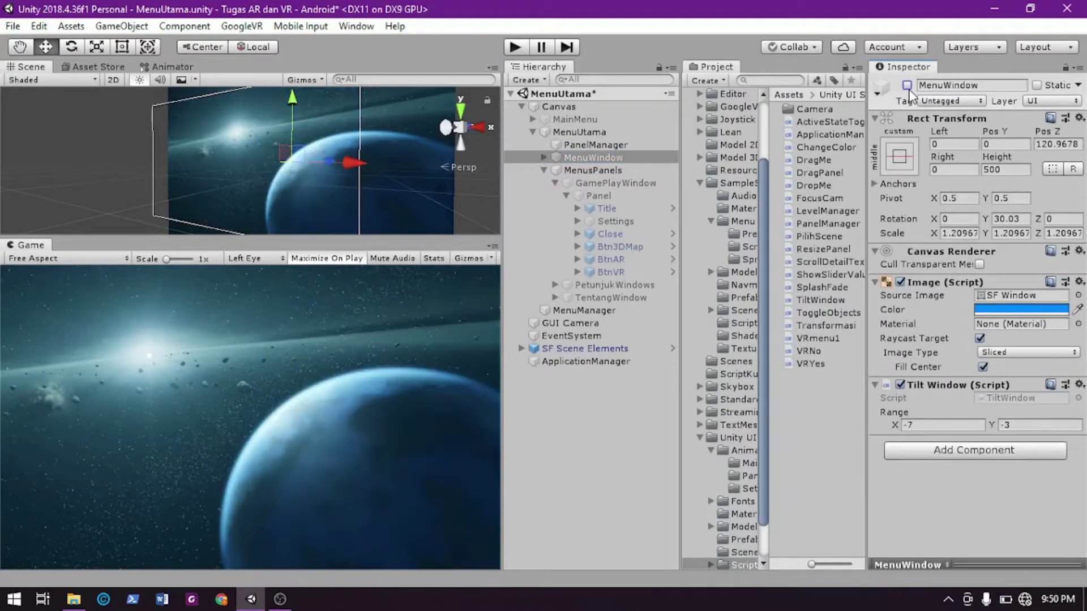
pyautogui.click(622, 182)
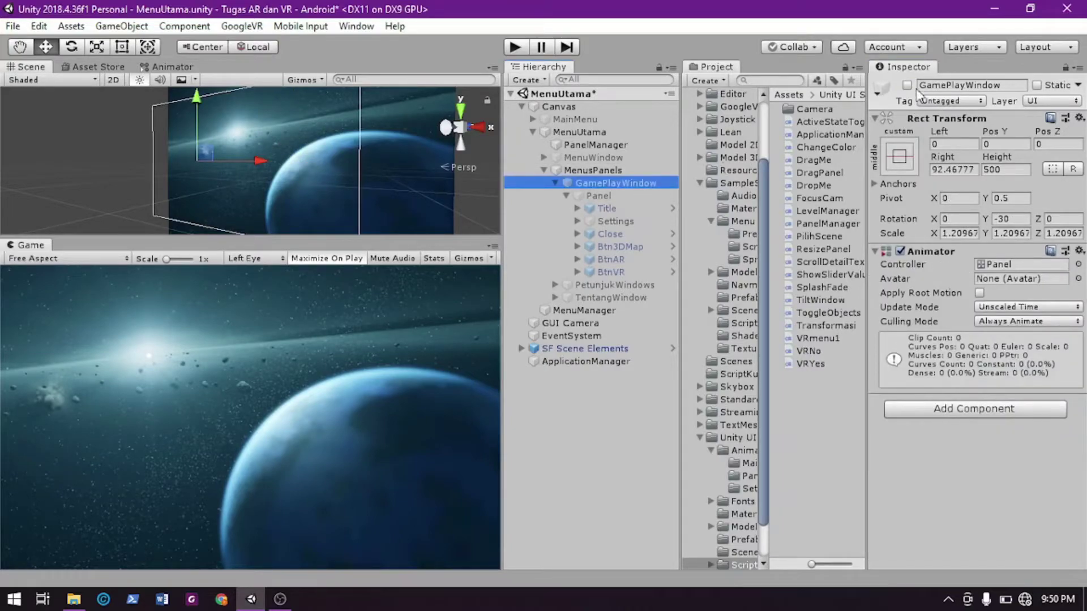
pyautogui.click(907, 85)
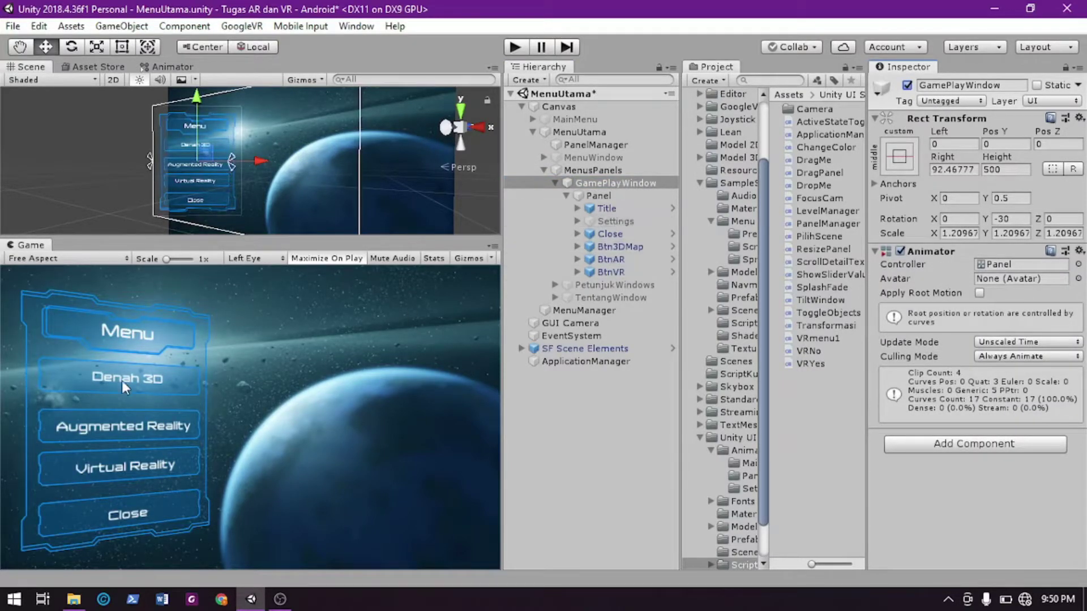
# Enlarge the Scene view around the game play menu, and select its Denah 3D button
pyautogui.scroll(3, 210, 166)
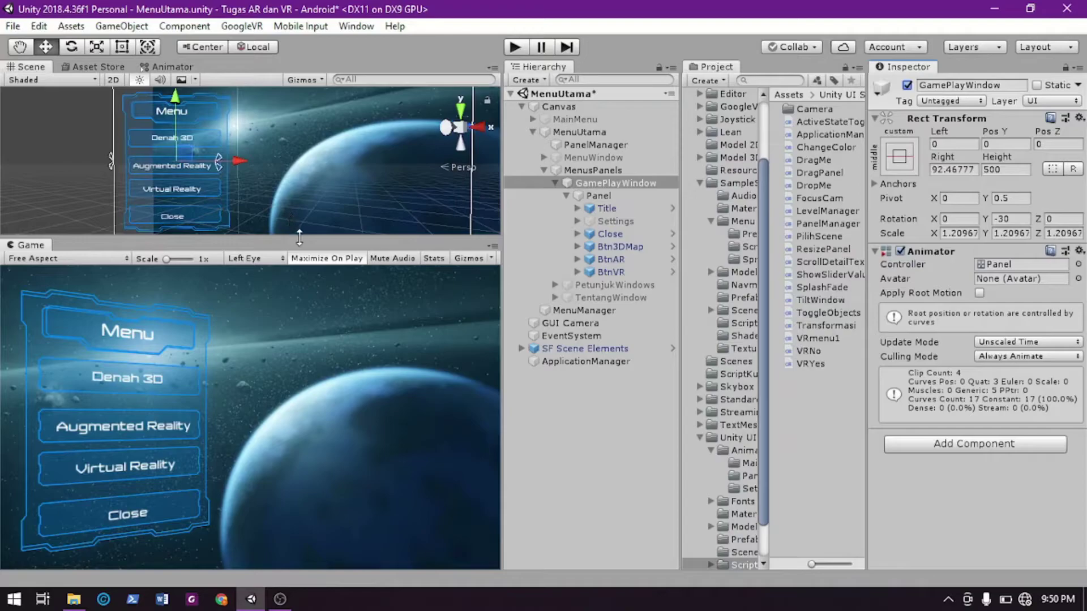
pyautogui.moveTo(299, 238); pyautogui.dragTo(299, 395)
pyautogui.scroll(3, 362, 269)
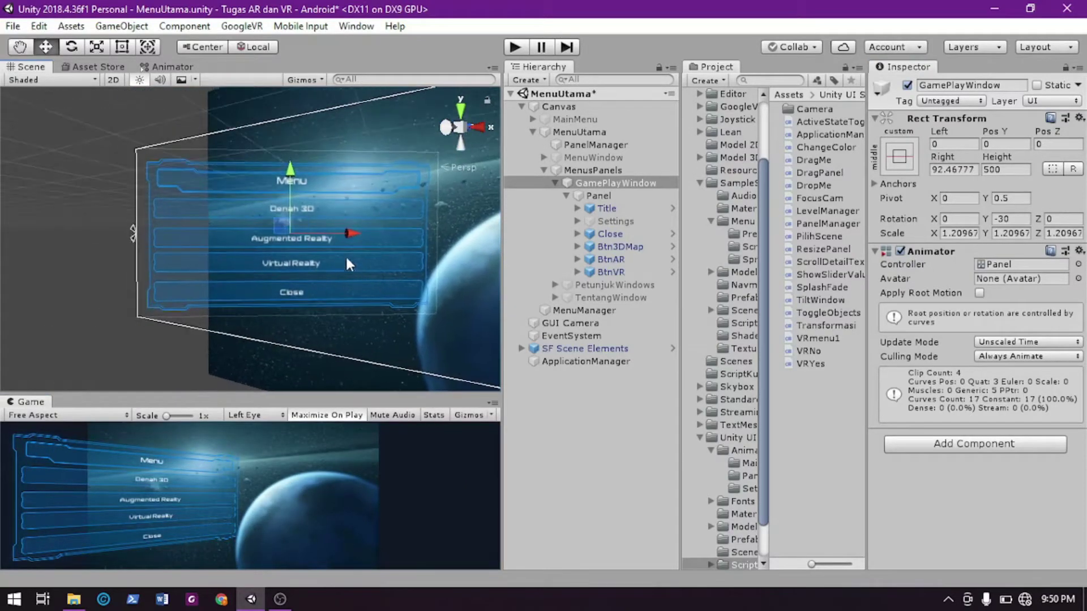
pyautogui.scroll(2, 321, 235)
pyautogui.click(328, 196)
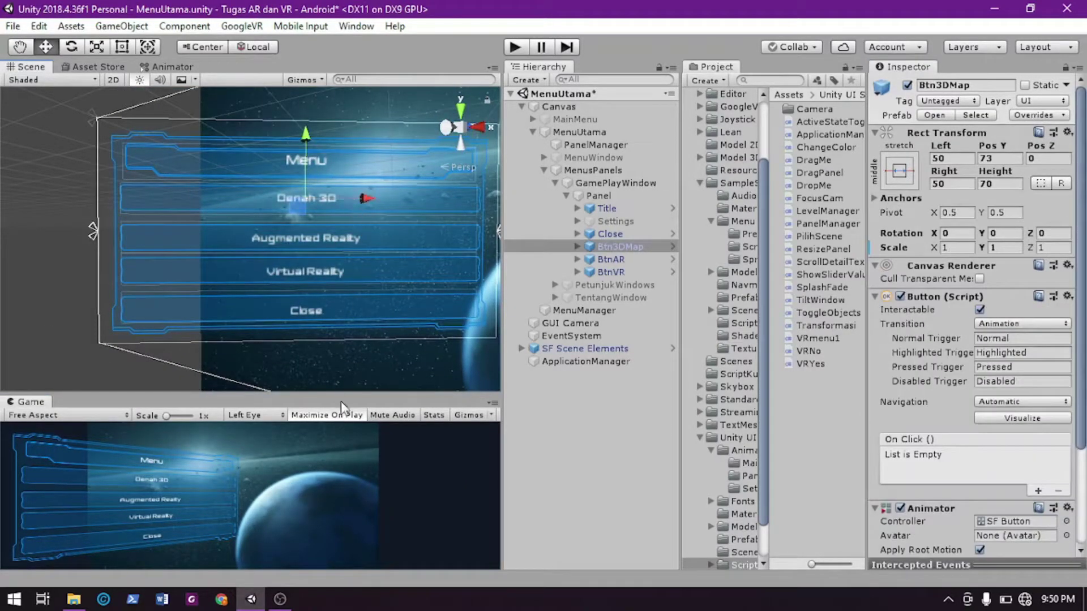
pyautogui.moveTo(343, 396); pyautogui.dragTo(344, 335)
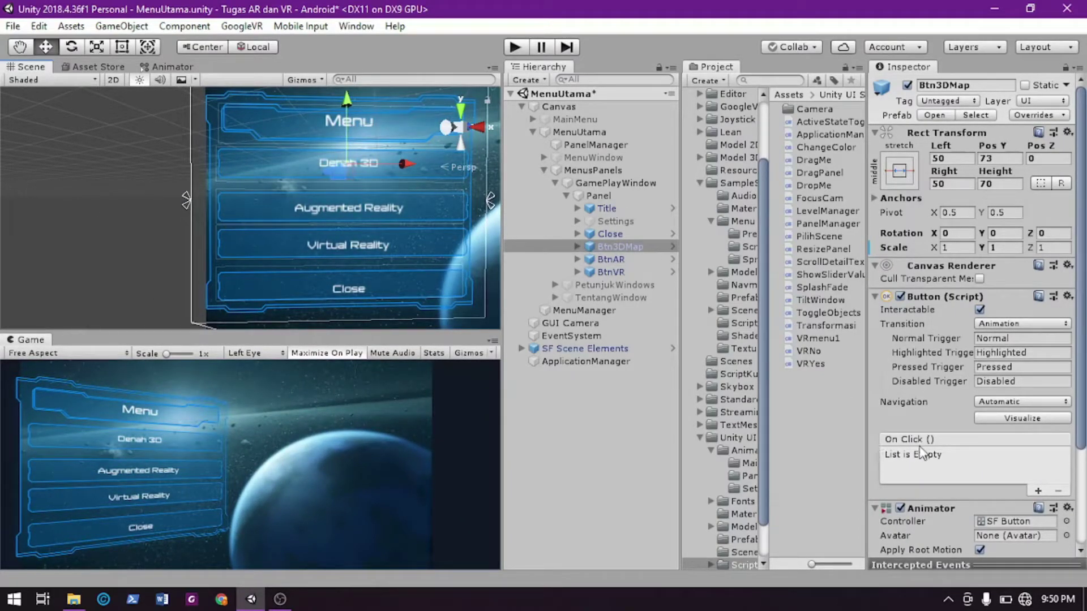
# Add an On Click event to Btn3DMap that calls PilihScene's LoadScene (string) on the Canvas object
pyautogui.click(1035, 490)
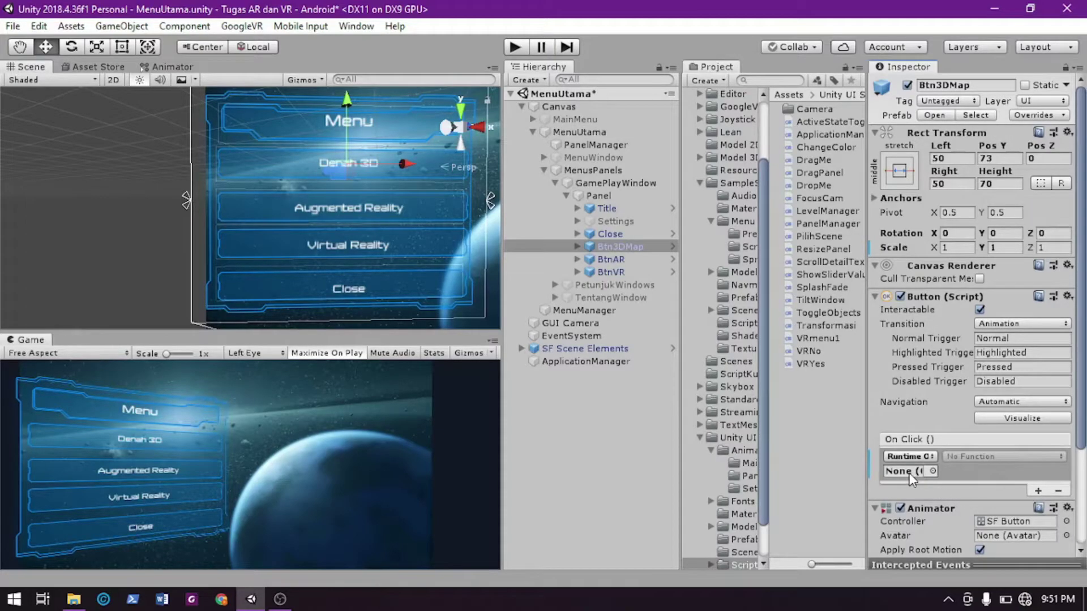
pyautogui.moveTo(594, 144); pyautogui.dragTo(908, 470)
pyautogui.click(987, 456)
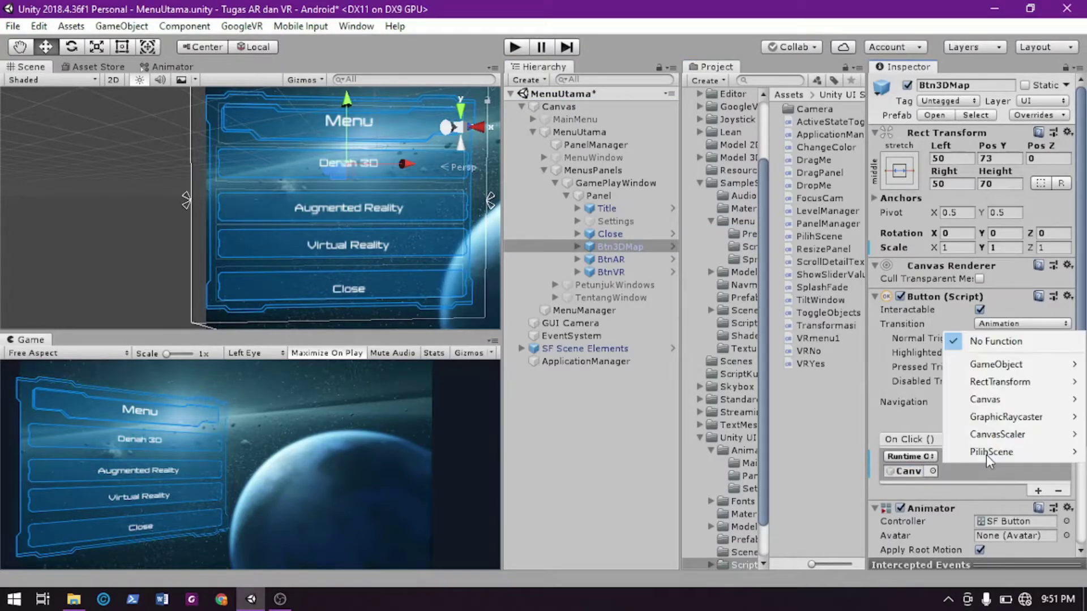
pyautogui.moveTo(1021, 459)
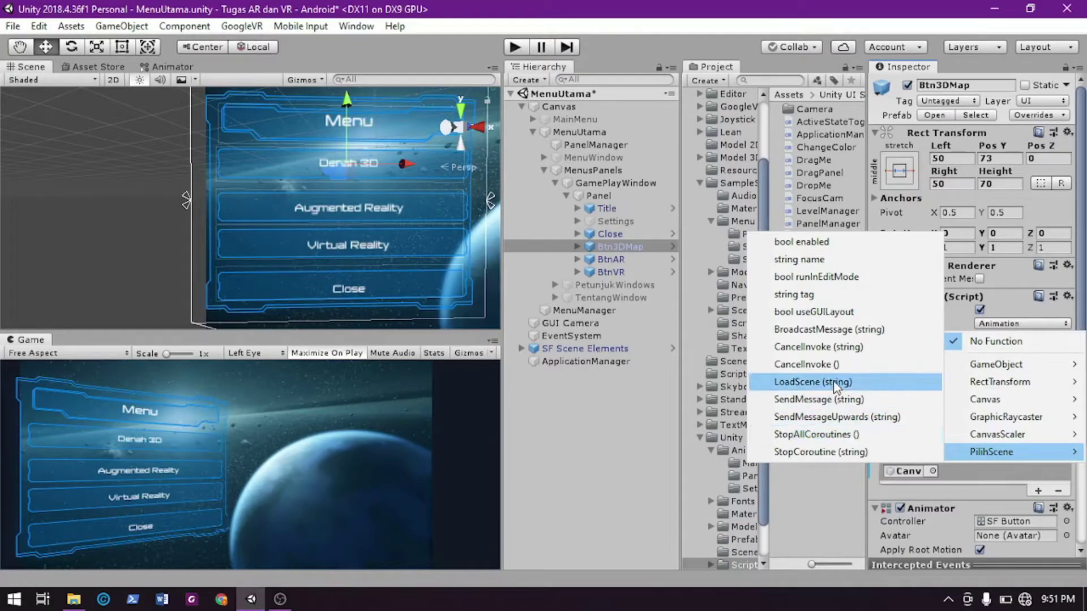
pyautogui.click(813, 382)
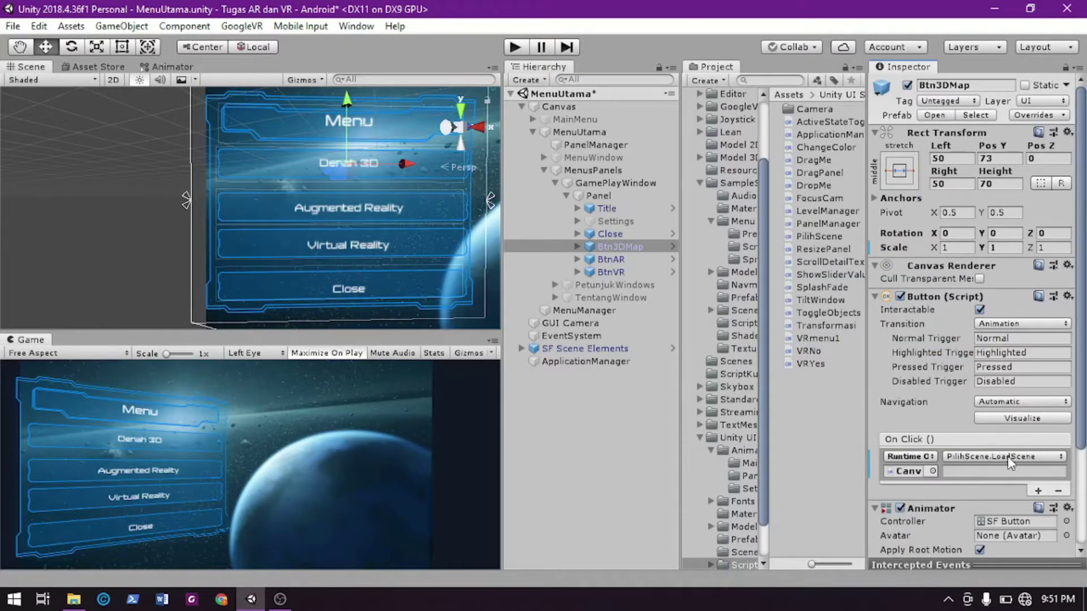
pyautogui.click(1017, 471)
pyautogui.click(998, 457)
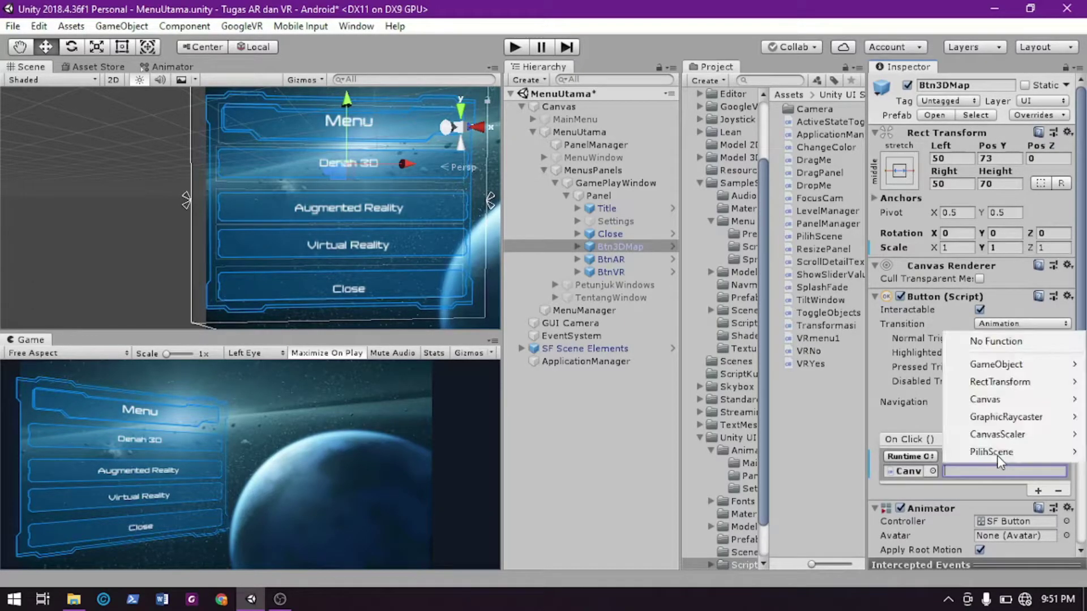
pyautogui.click(965, 473)
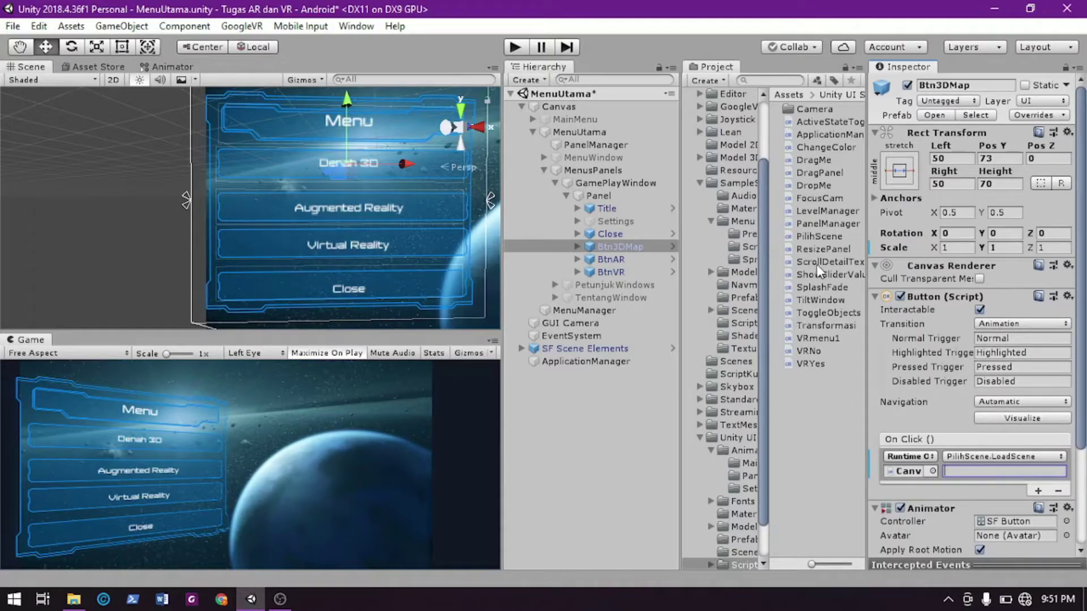
# Examine the PilihScene script's code, and open the Build Settings to check the scenes in the build
pyautogui.click(819, 237)
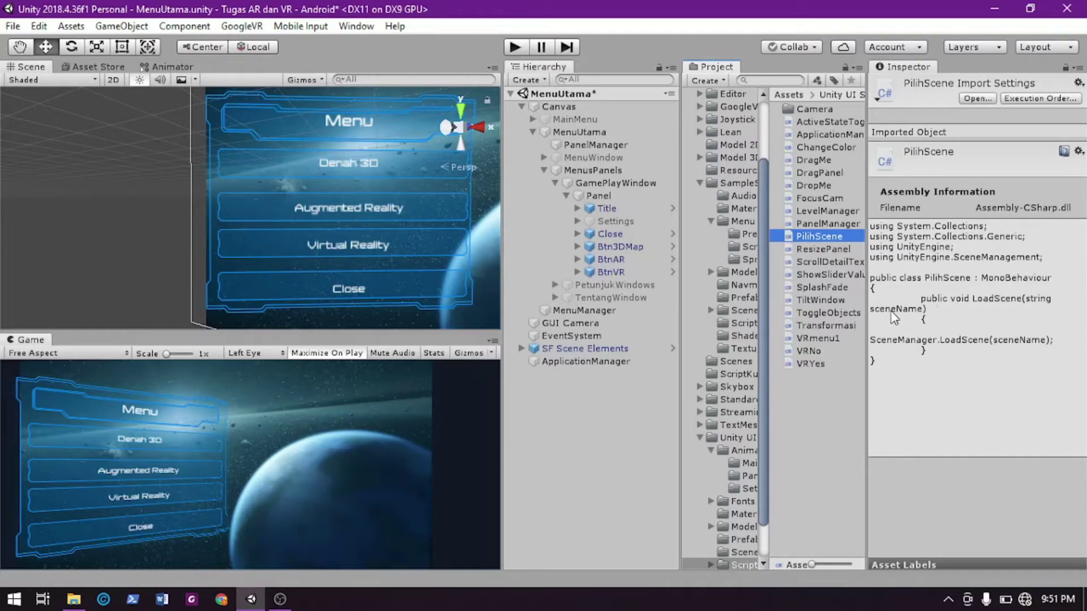
pyautogui.click(13, 28)
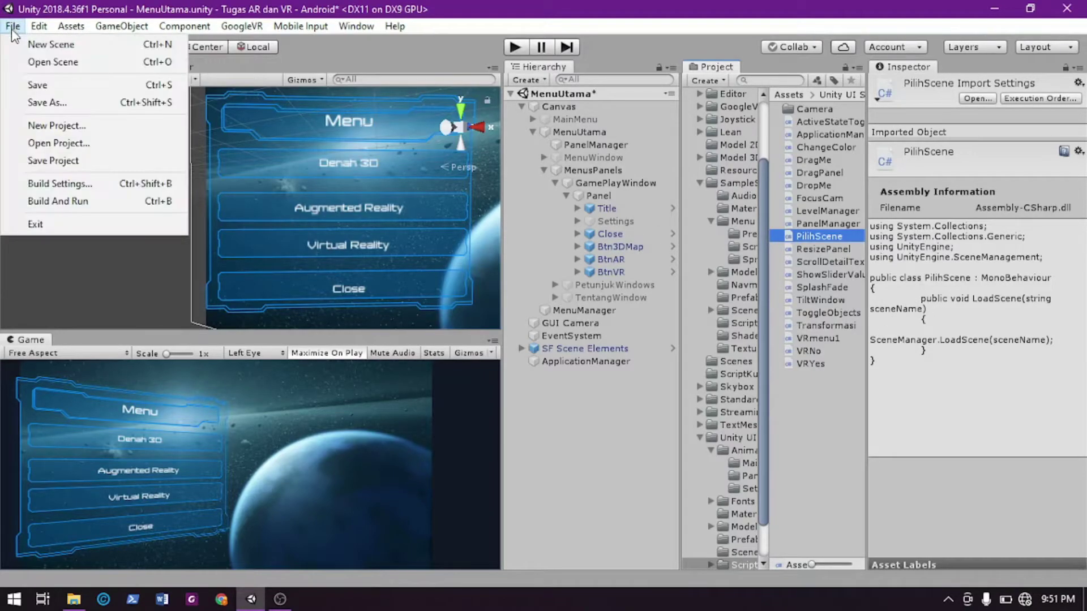
pyautogui.click(127, 187)
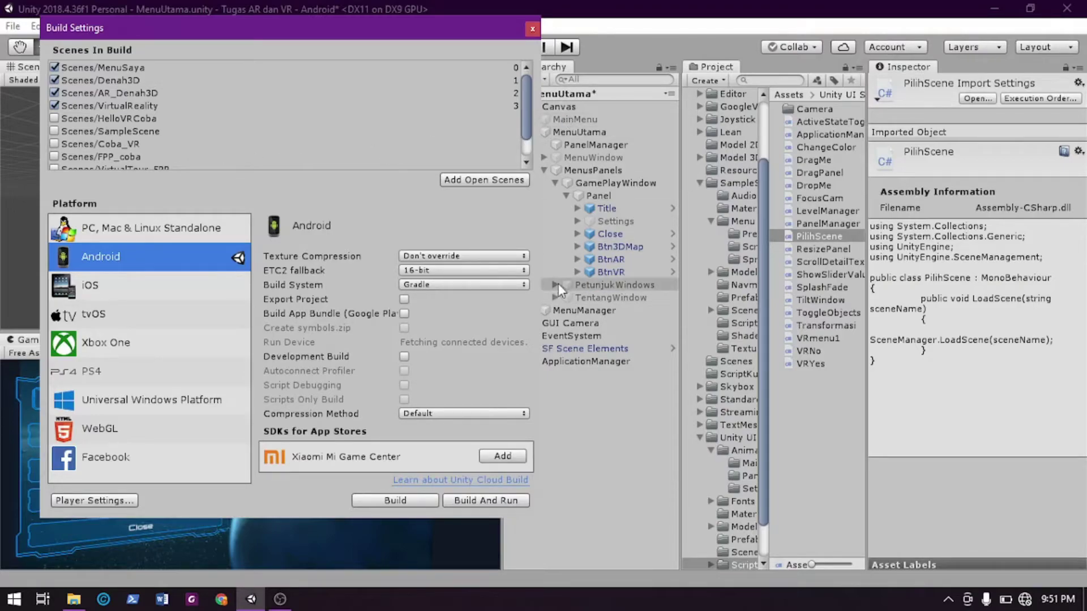
# Examine the scenes in the build list, including MenuSaya, Denah3D, AR_Denah3D and VirtualReality, and close the Build Settings
pyautogui.moveTo(528, 120)
pyautogui.mouseDown()
pyautogui.moveTo(529, 142)
pyautogui.moveTo(525, 106)
pyautogui.mouseUp()
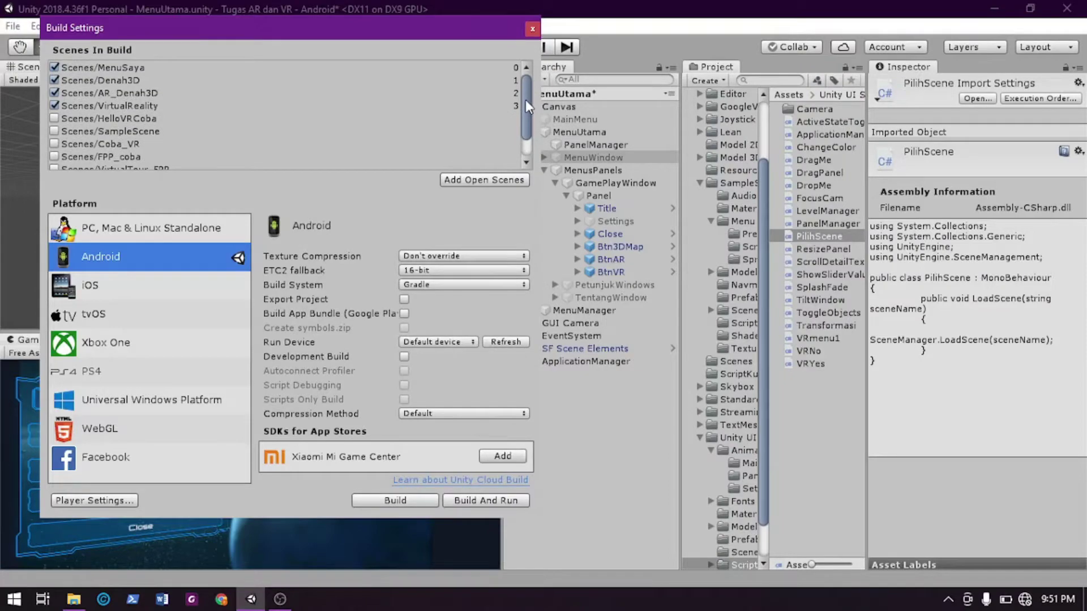
pyautogui.click(146, 82)
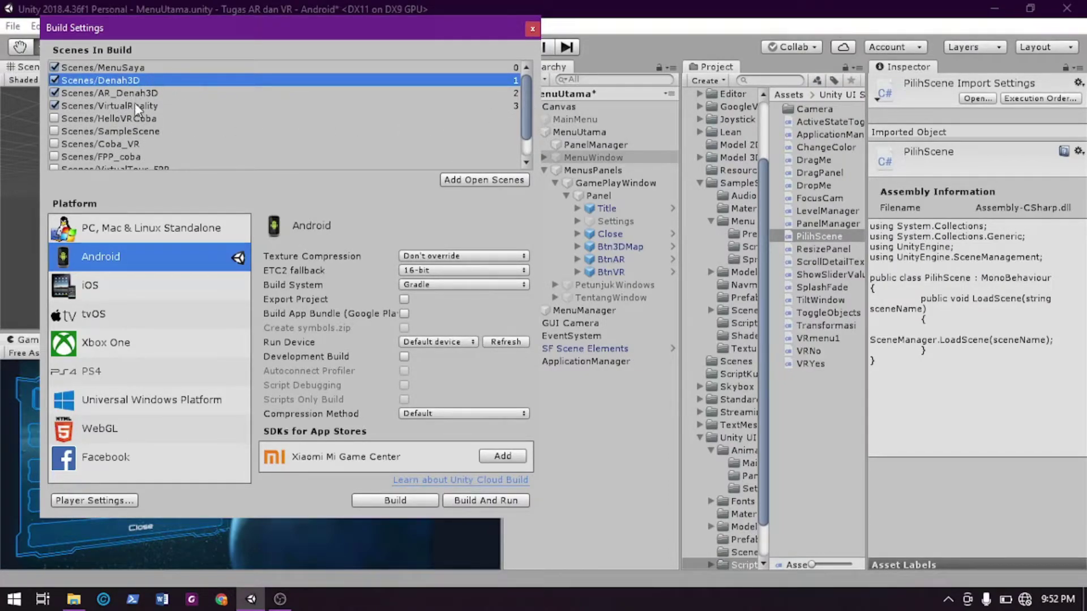
pyautogui.moveTo(159, 106)
pyautogui.mouseDown()
pyautogui.moveTo(127, 77)
pyautogui.moveTo(157, 93)
pyautogui.moveTo(152, 106)
pyautogui.mouseUp()
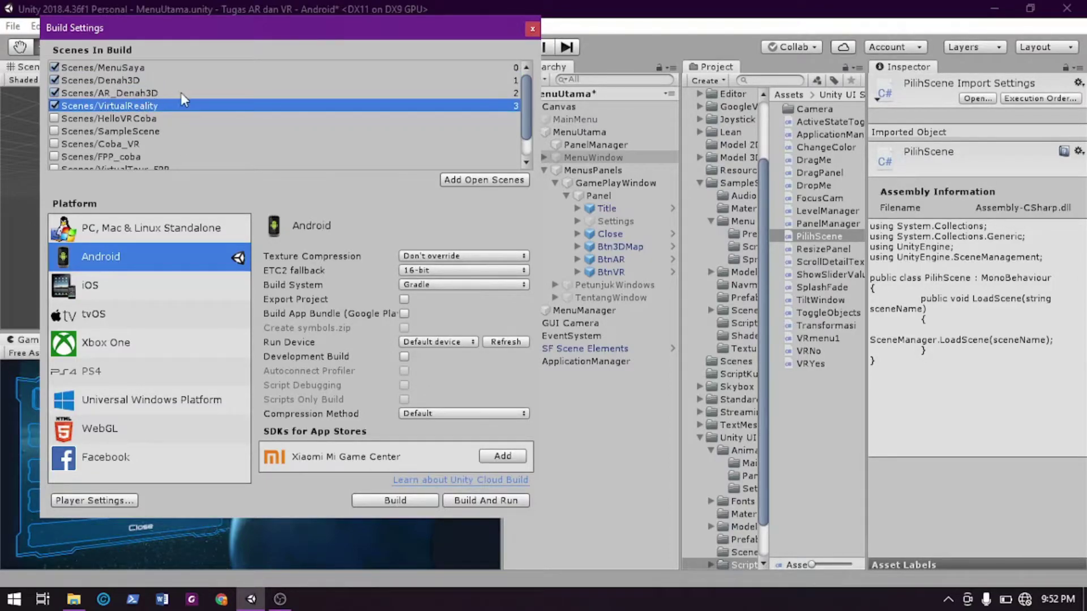
pyautogui.moveTo(528, 86)
pyautogui.mouseDown()
pyautogui.moveTo(526, 120)
pyautogui.moveTo(532, 70)
pyautogui.mouseUp()
pyautogui.click(176, 68)
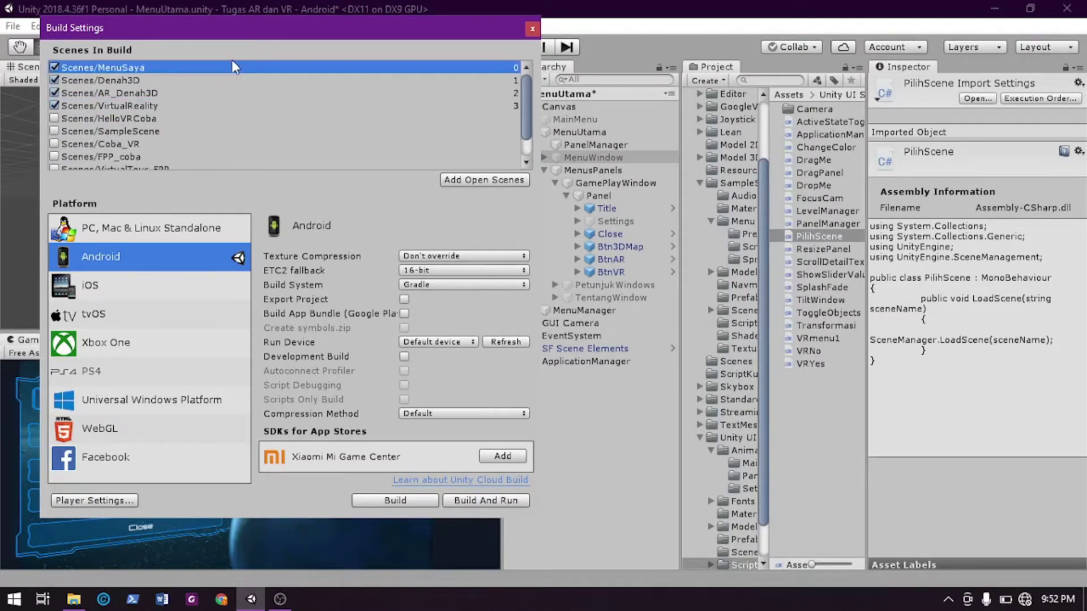
pyautogui.click(118, 80)
pyautogui.click(158, 93)
pyautogui.click(170, 106)
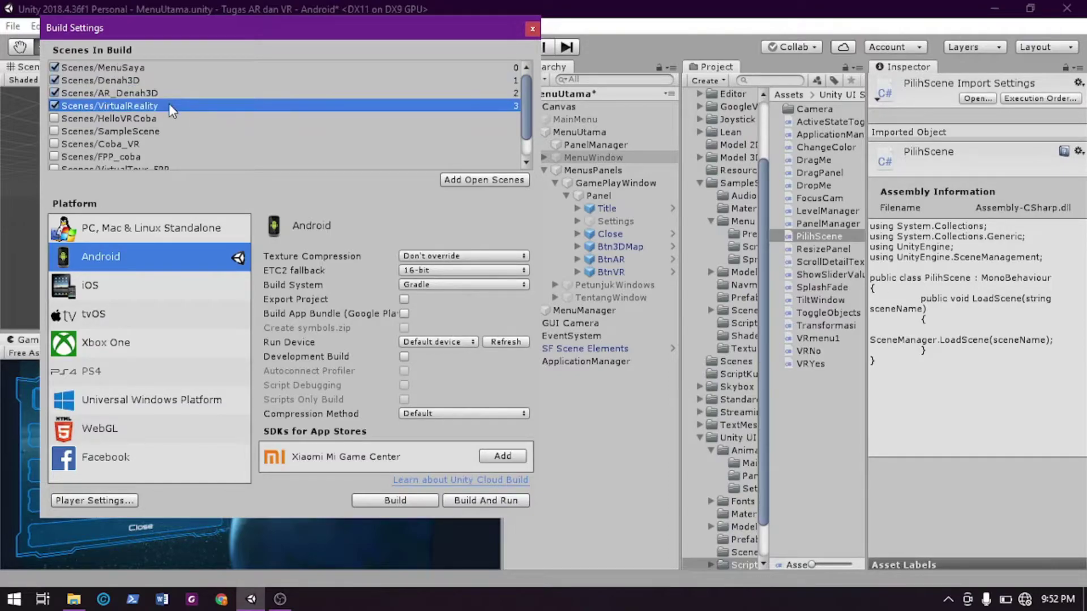
pyautogui.click(142, 67)
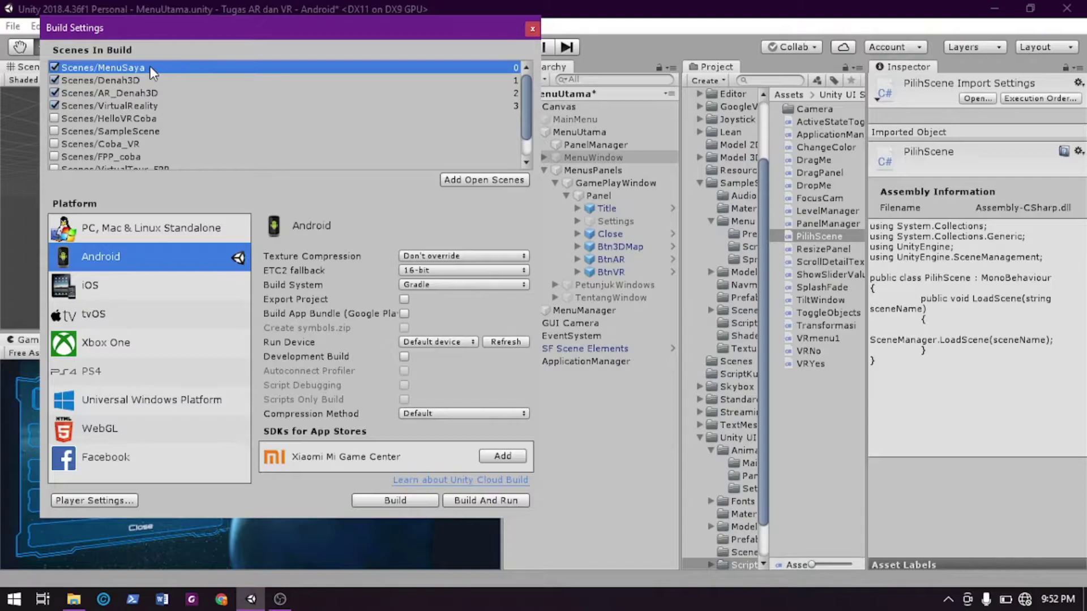
pyautogui.rightClick(151, 68)
pyautogui.click(119, 69)
pyautogui.click(54, 67)
pyautogui.click(54, 67)
pyautogui.moveTo(114, 69)
pyautogui.mouseDown()
pyautogui.moveTo(119, 112)
pyautogui.moveTo(114, 63)
pyautogui.mouseUp()
pyautogui.moveTo(311, 28); pyautogui.dragTo(287, 81)
pyautogui.click(627, 67)
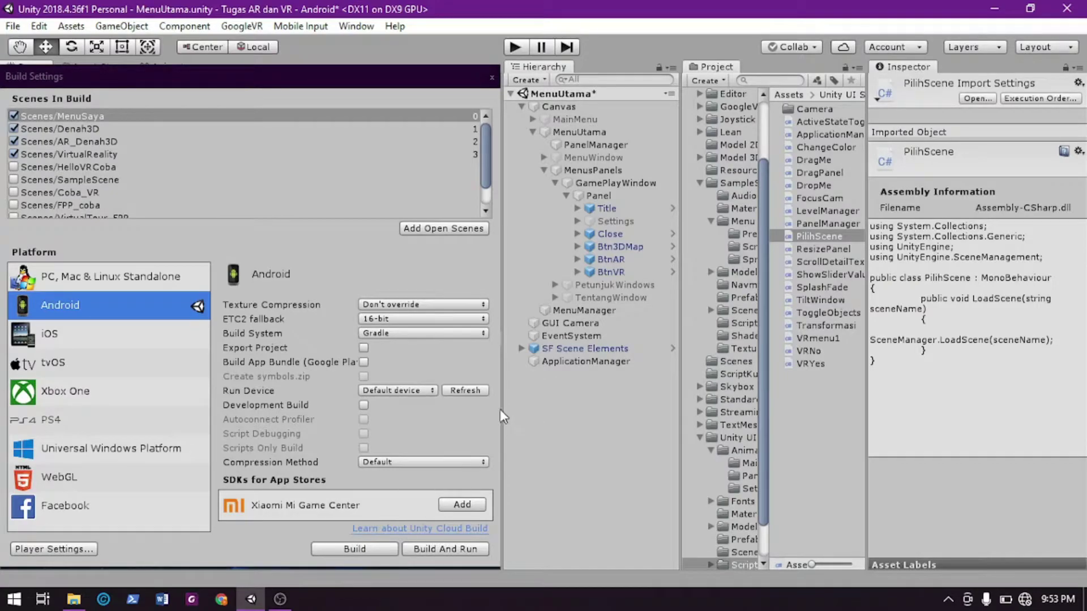
pyautogui.click(600, 467)
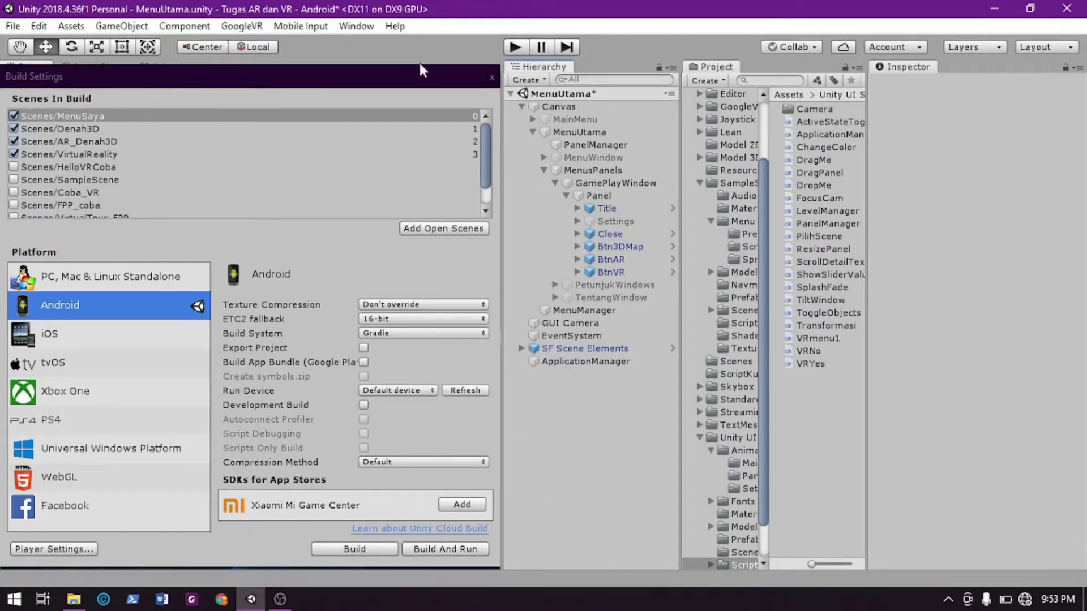
pyautogui.click(492, 77)
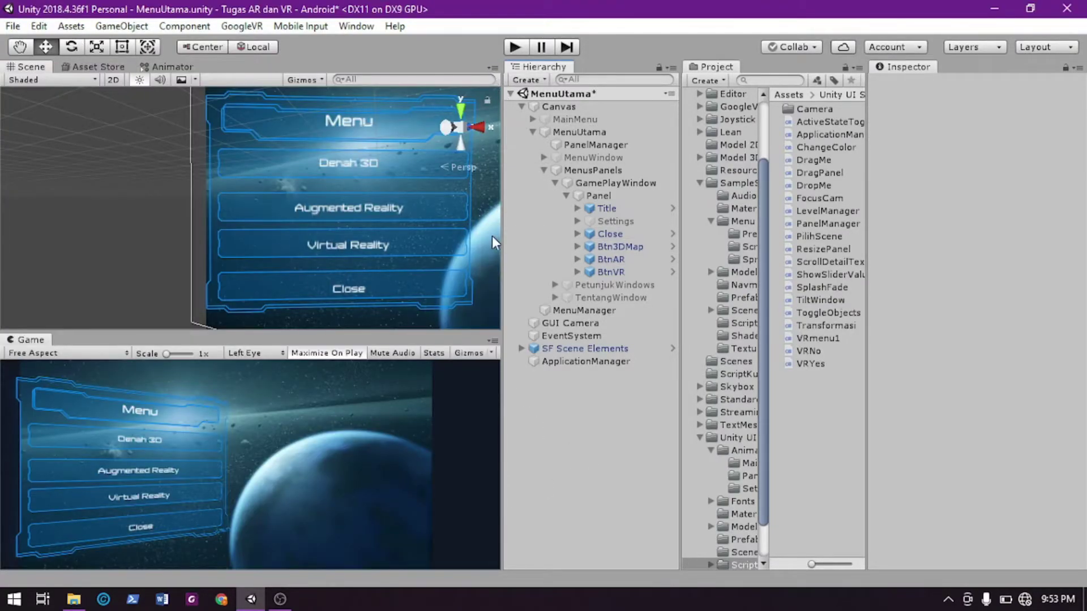
# Save the MenuUtama scene and add it to the scenes in the build
pyautogui.hotkey('ctrl', 's')
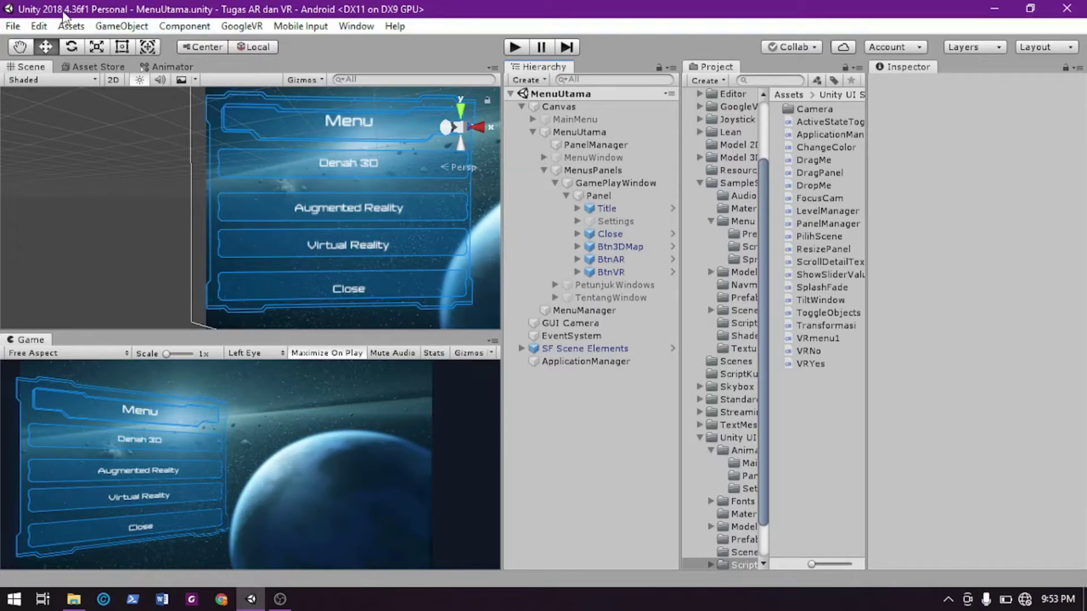
pyautogui.click(39, 26)
pyautogui.click(13, 27)
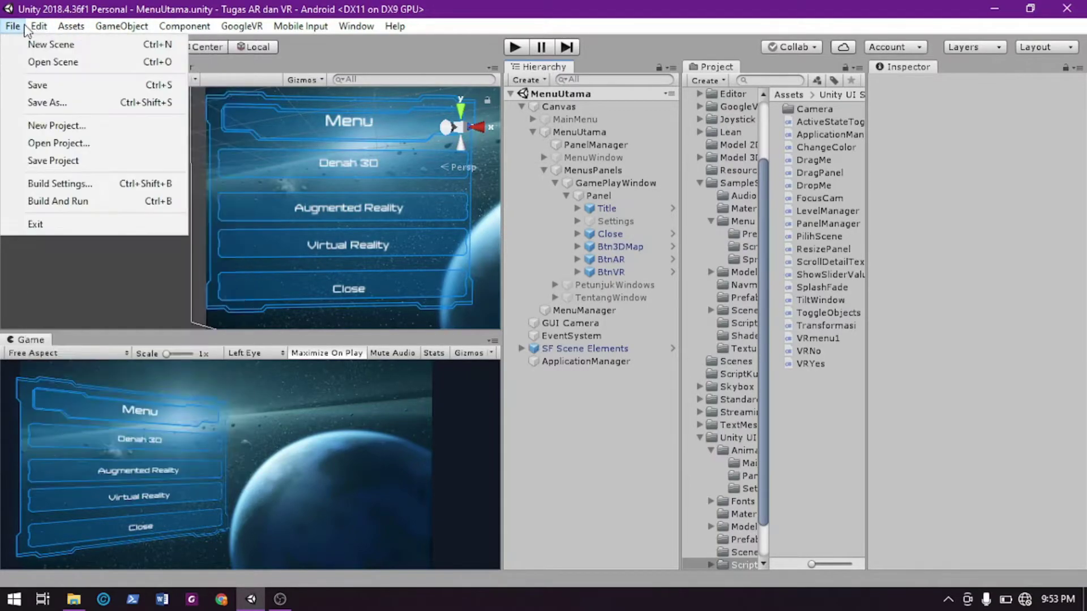
pyautogui.click(95, 183)
pyautogui.click(451, 229)
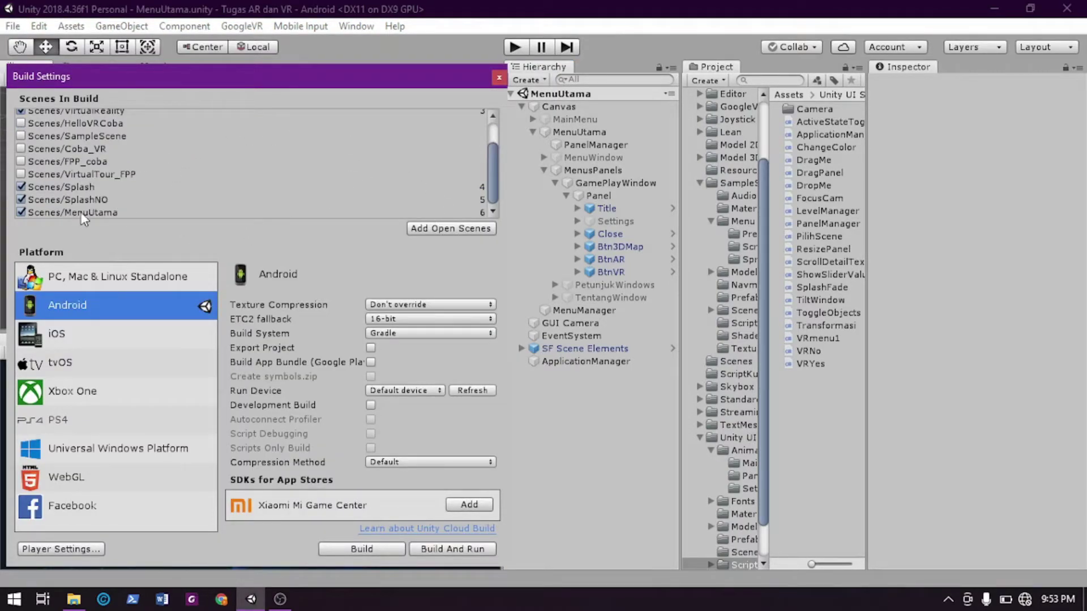
# Move MenuUtama to the start of the build's scene list and exclude MenuSaya from the build
pyautogui.moveTo(85, 213); pyautogui.dragTo(97, 113)
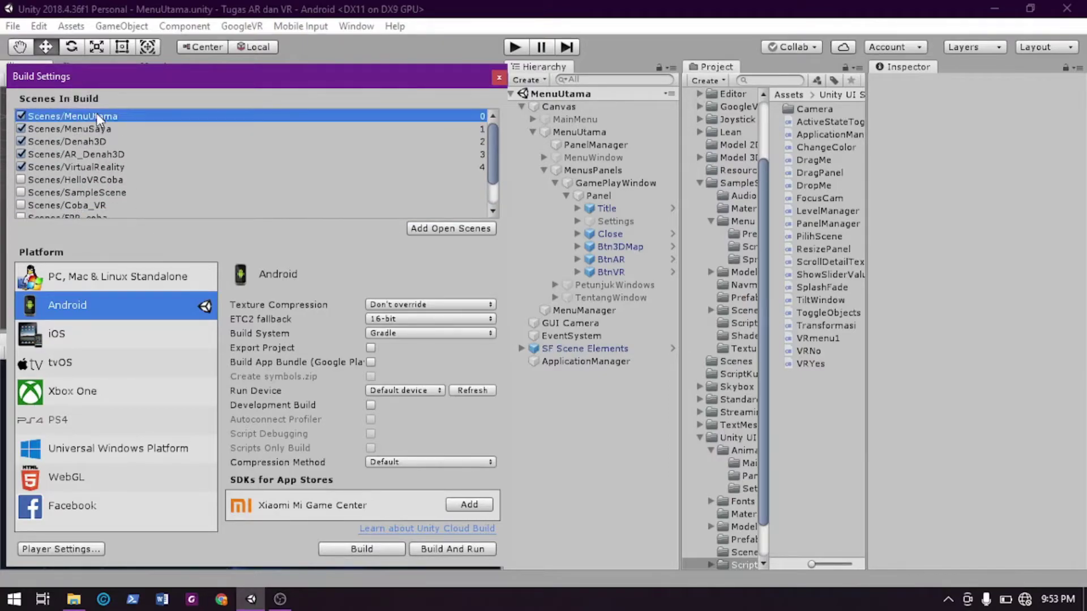
pyautogui.click(21, 128)
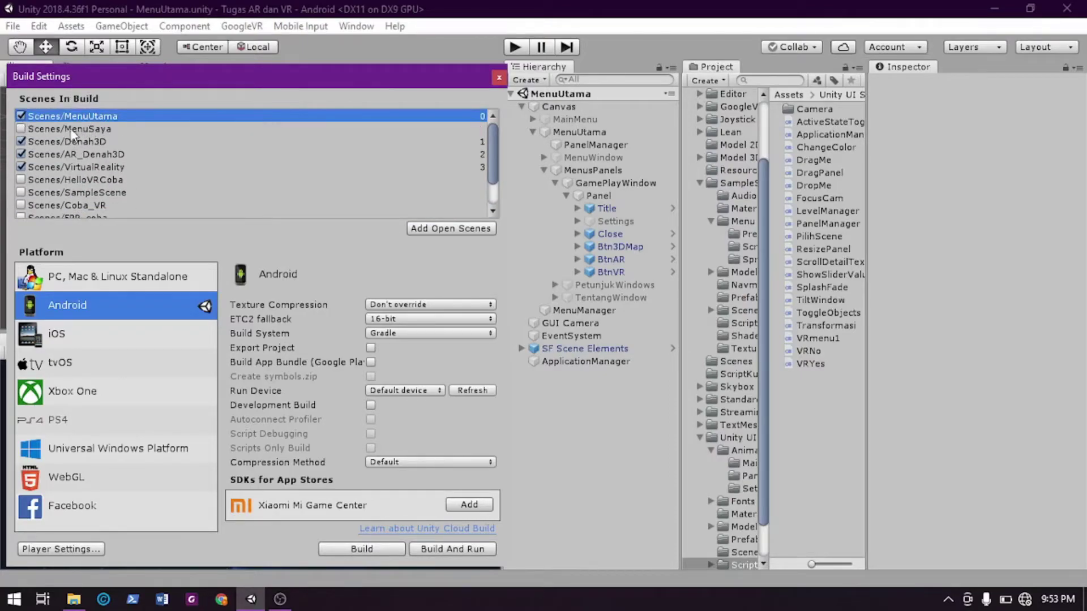
pyautogui.click(116, 129)
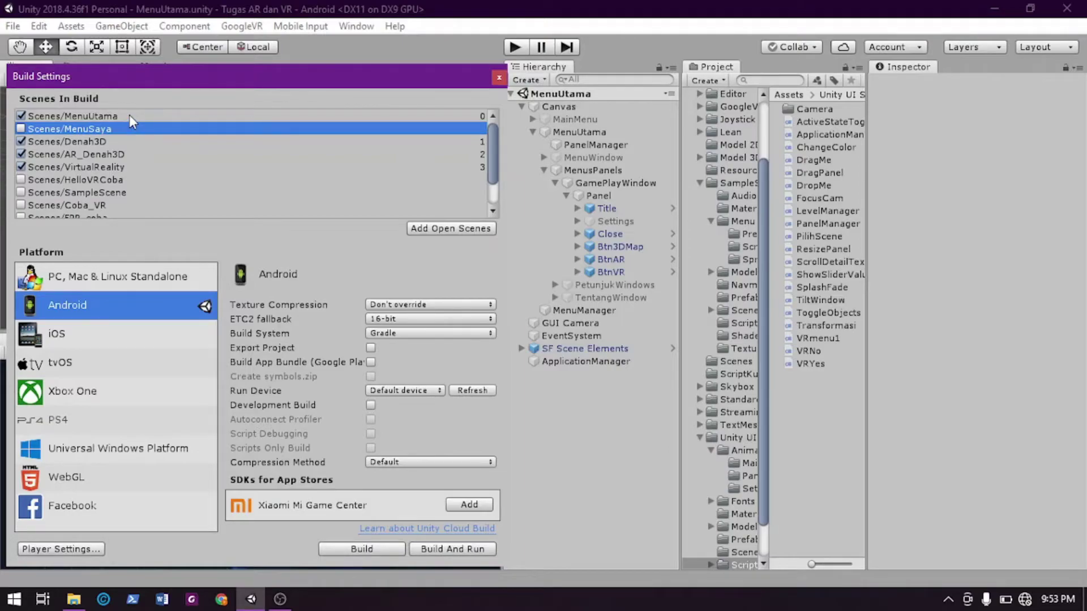
pyautogui.click(130, 116)
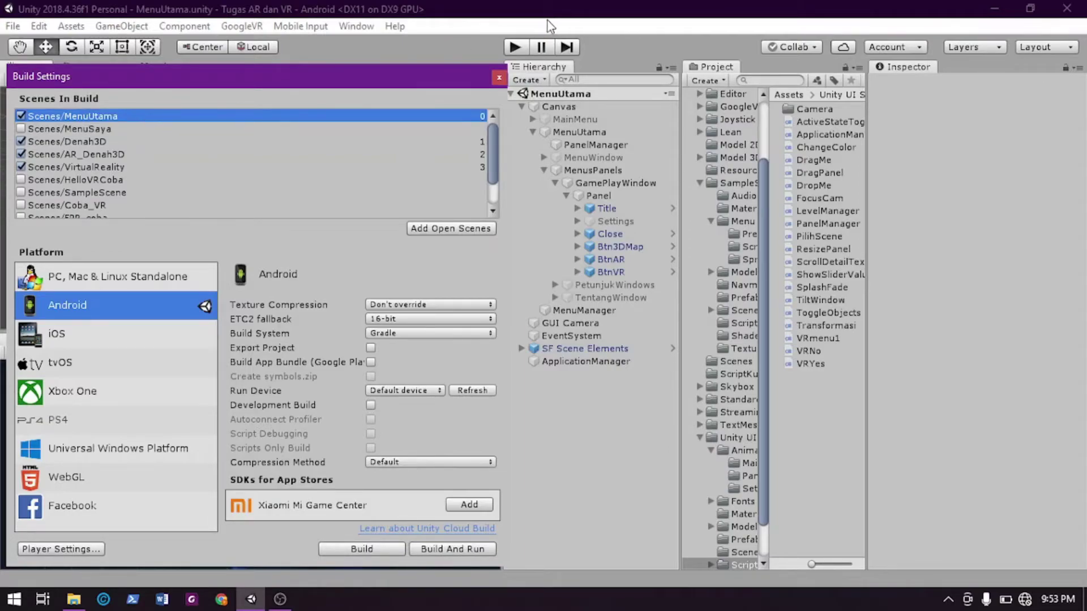
pyautogui.click(499, 76)
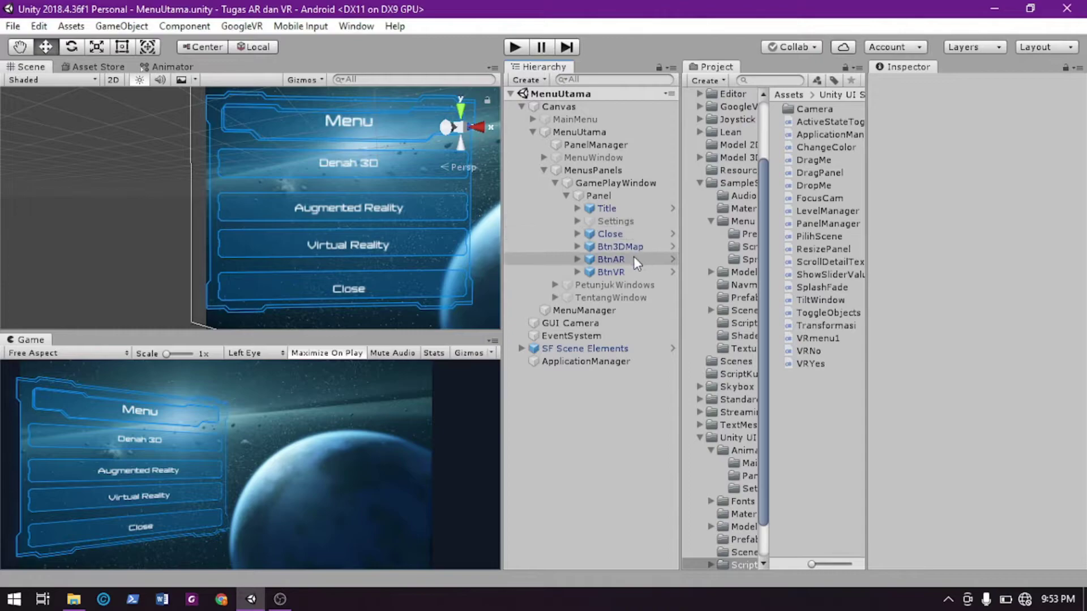
# Set the scene name in Btn3DMap's LoadScene event to Denah3D, matching the build list, and save the scene
pyautogui.click(620, 247)
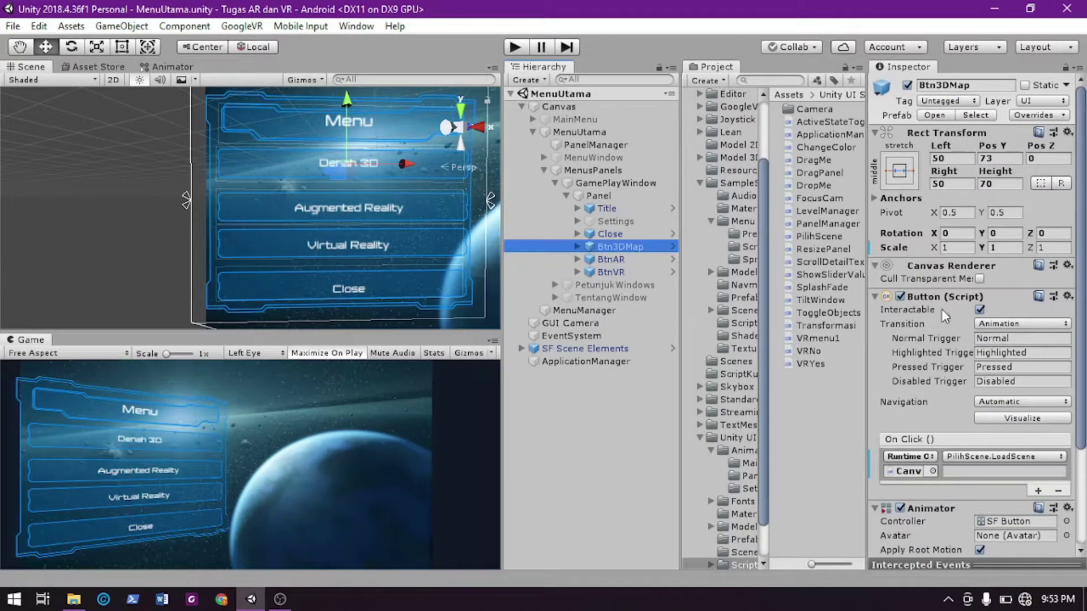
pyautogui.click(14, 27)
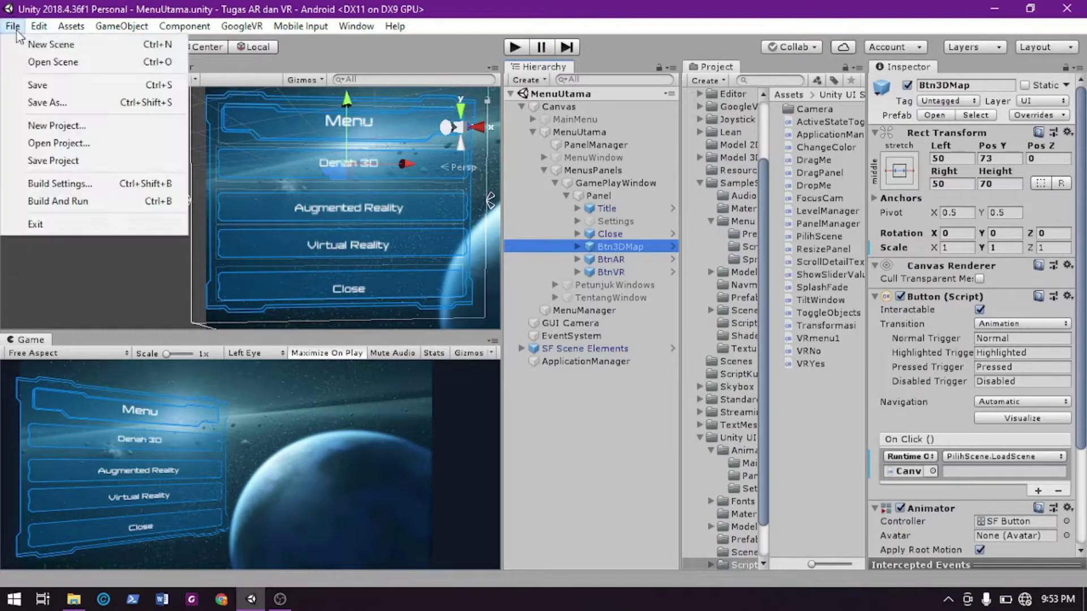
pyautogui.click(90, 183)
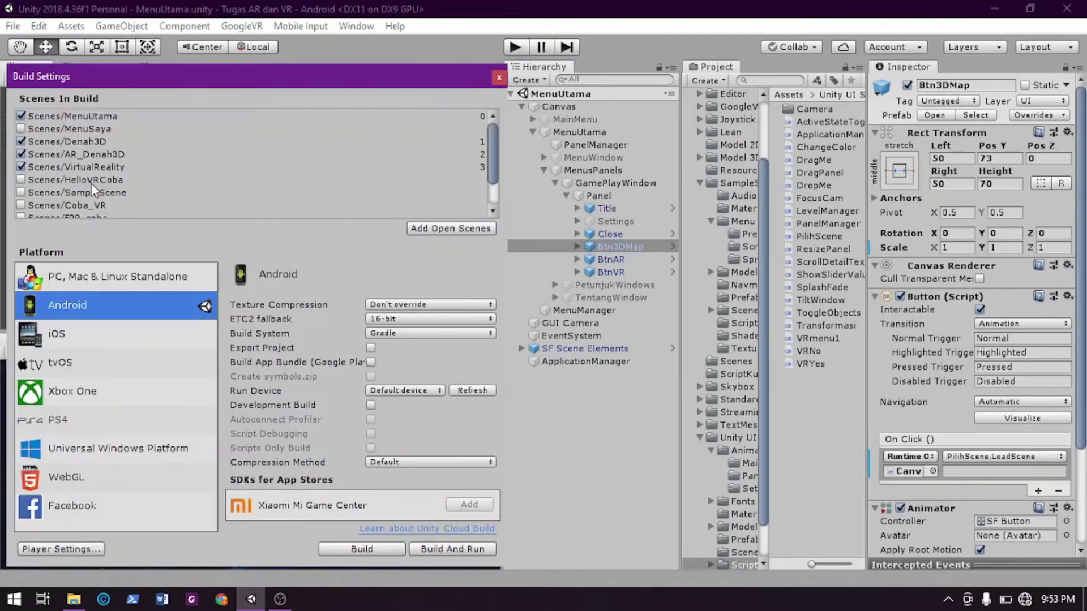
pyautogui.click(104, 142)
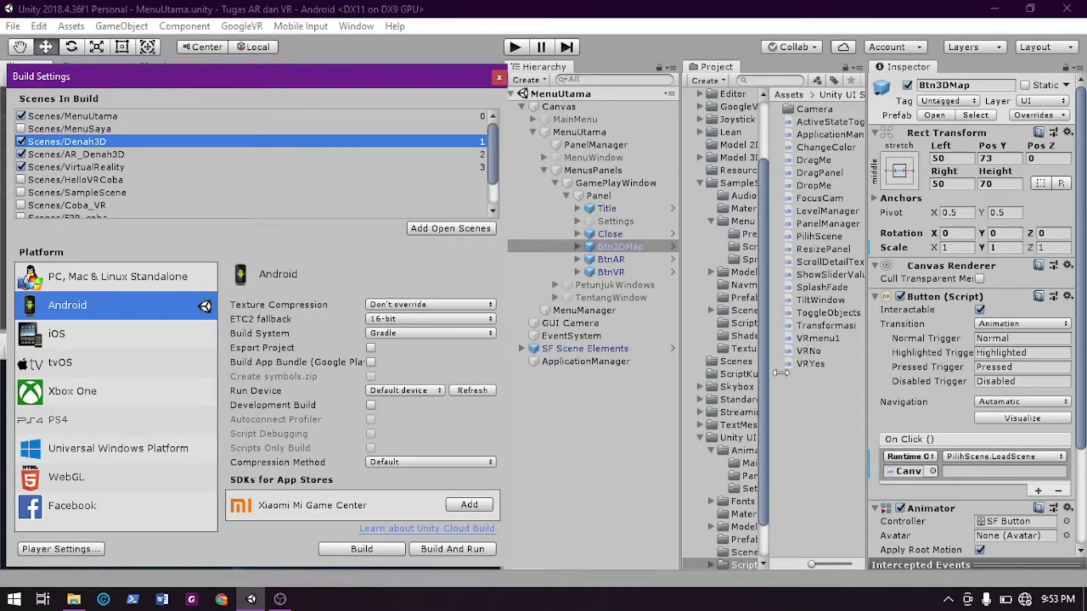
pyautogui.click(991, 472)
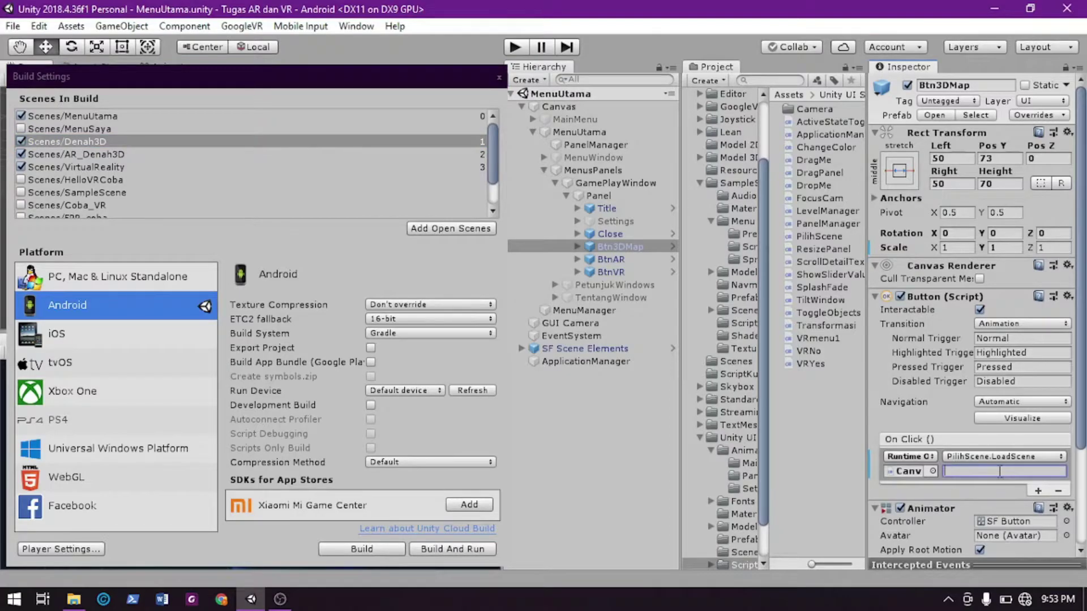
pyautogui.write('Denah3')
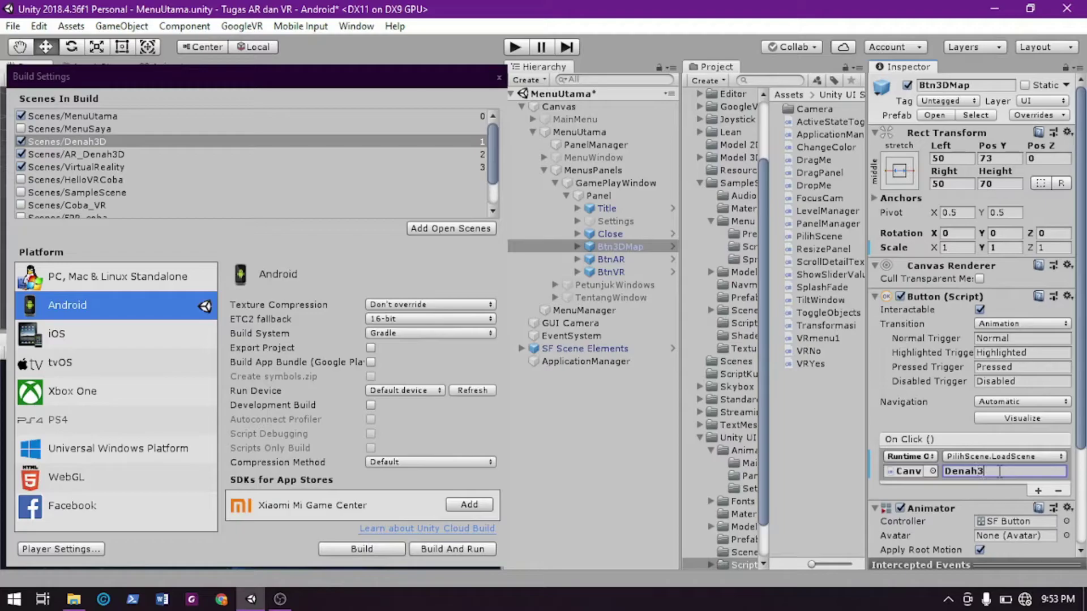
pyautogui.hotkey('ctrl', 's')
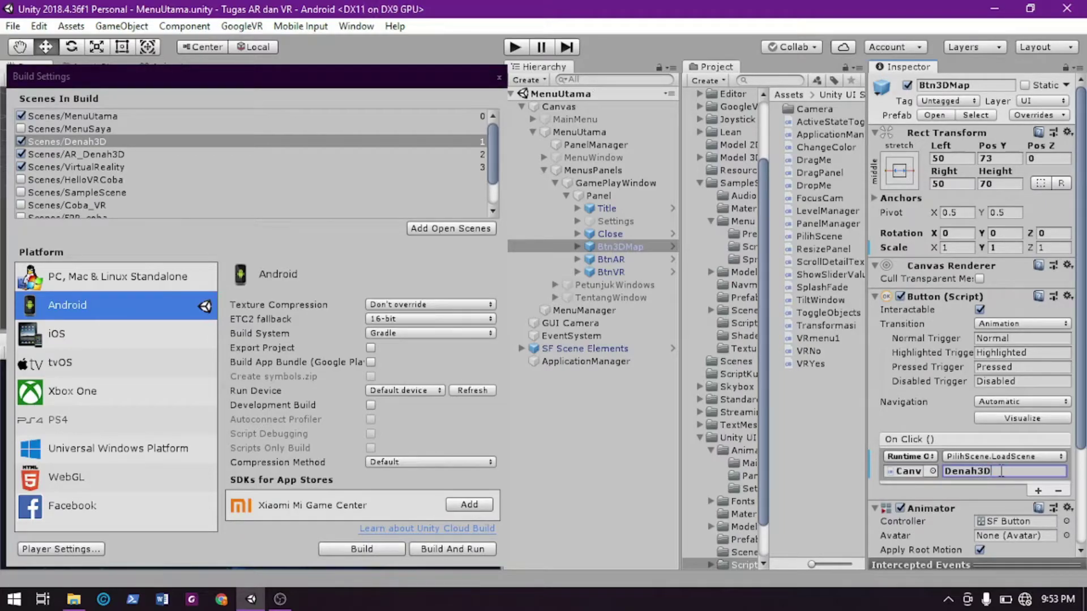
pyautogui.click(499, 77)
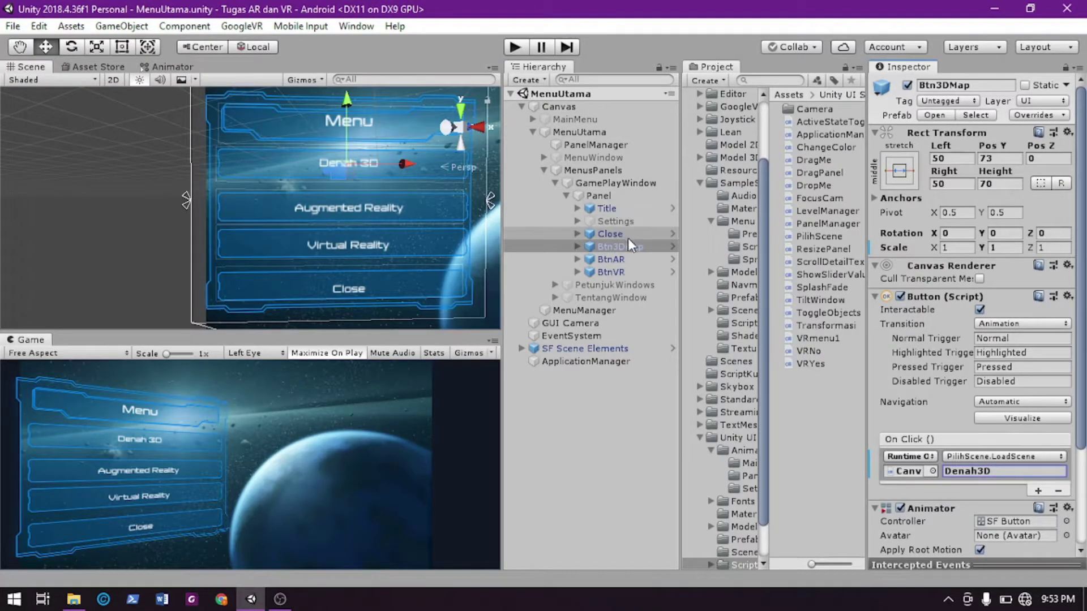
# Deactivate the GamePlayWindow object and activate MenuWindow
pyautogui.click(625, 182)
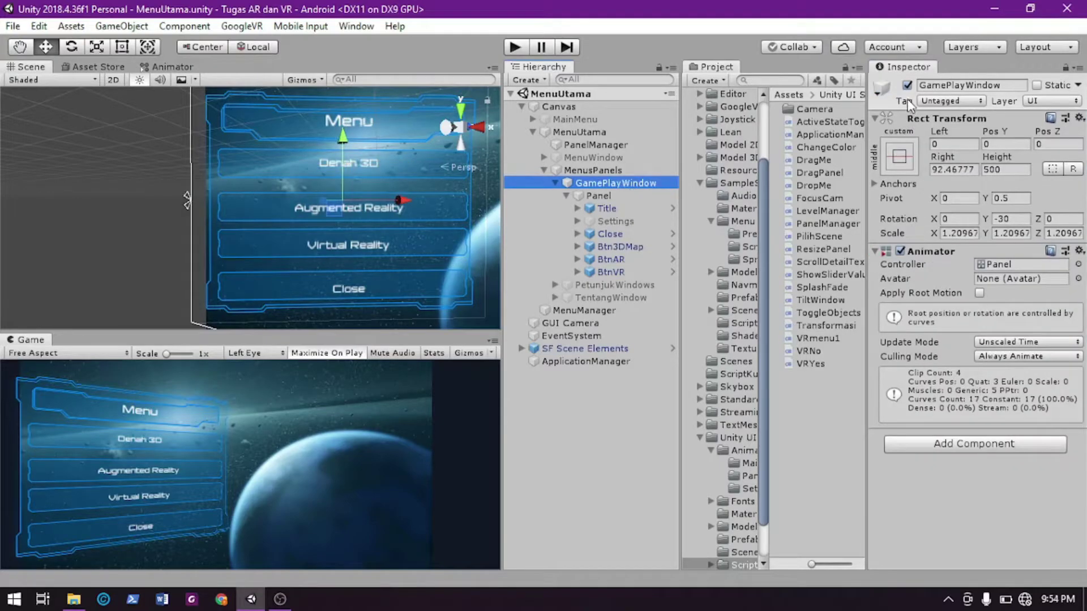
pyautogui.click(907, 85)
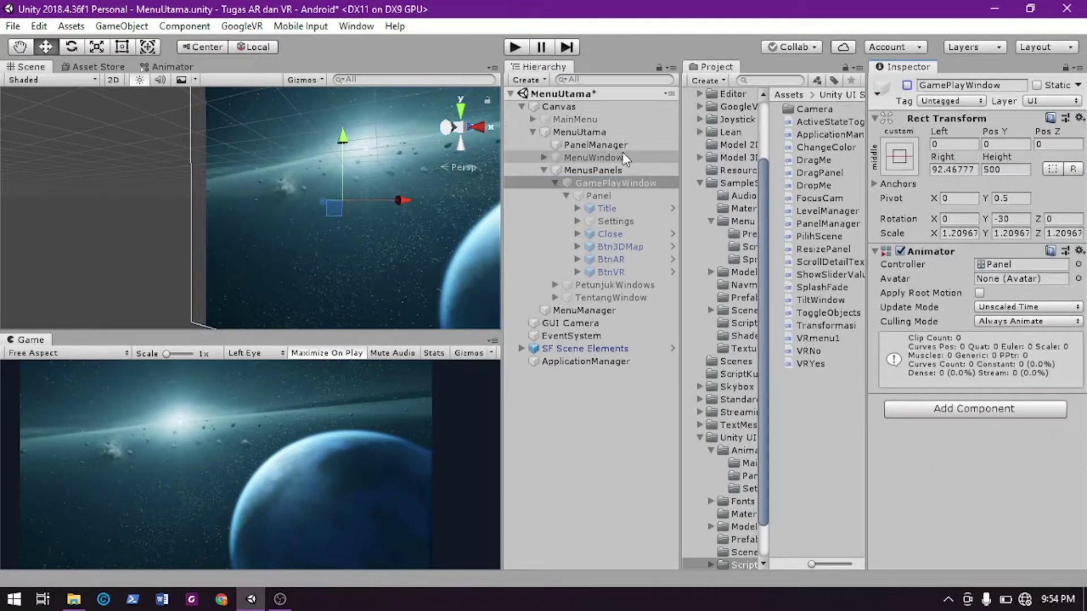
pyautogui.click(624, 157)
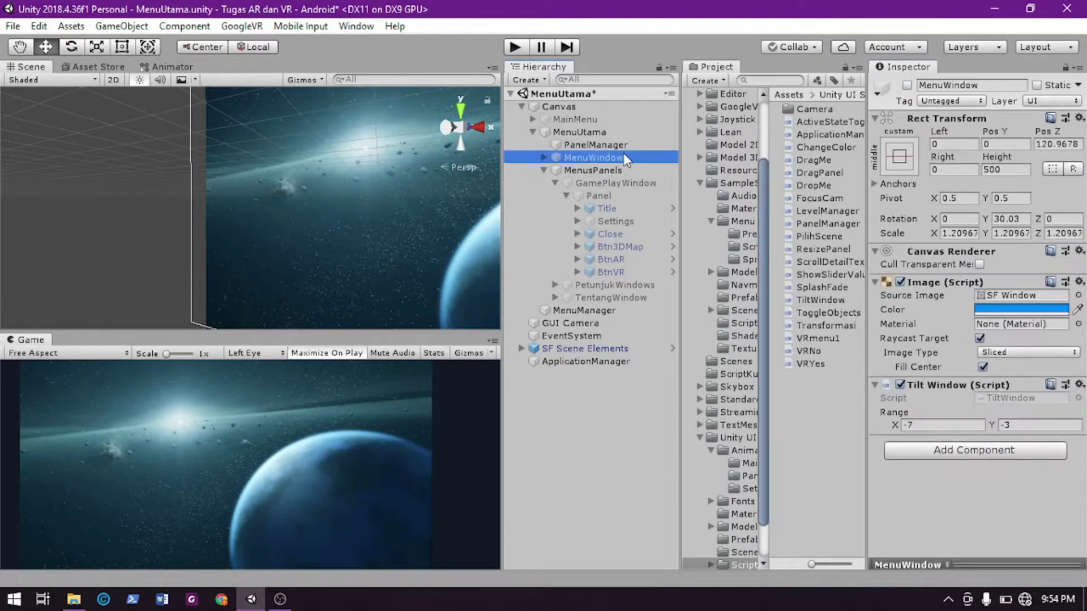
pyautogui.click(907, 85)
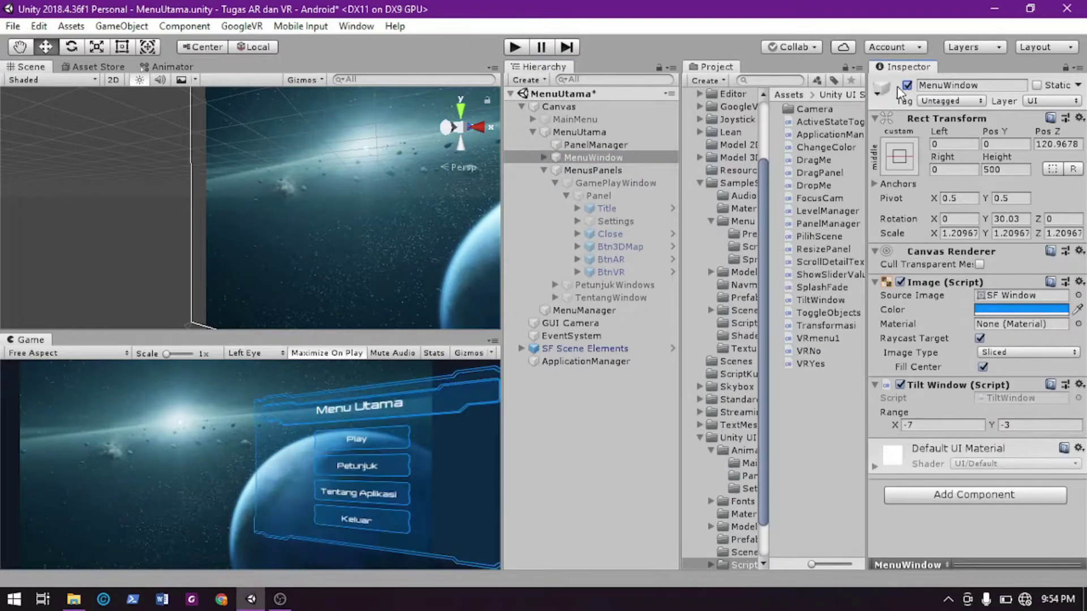
# Run the scene, load Denah 3D through the Play window, and try zooming the building model
pyautogui.click(519, 47)
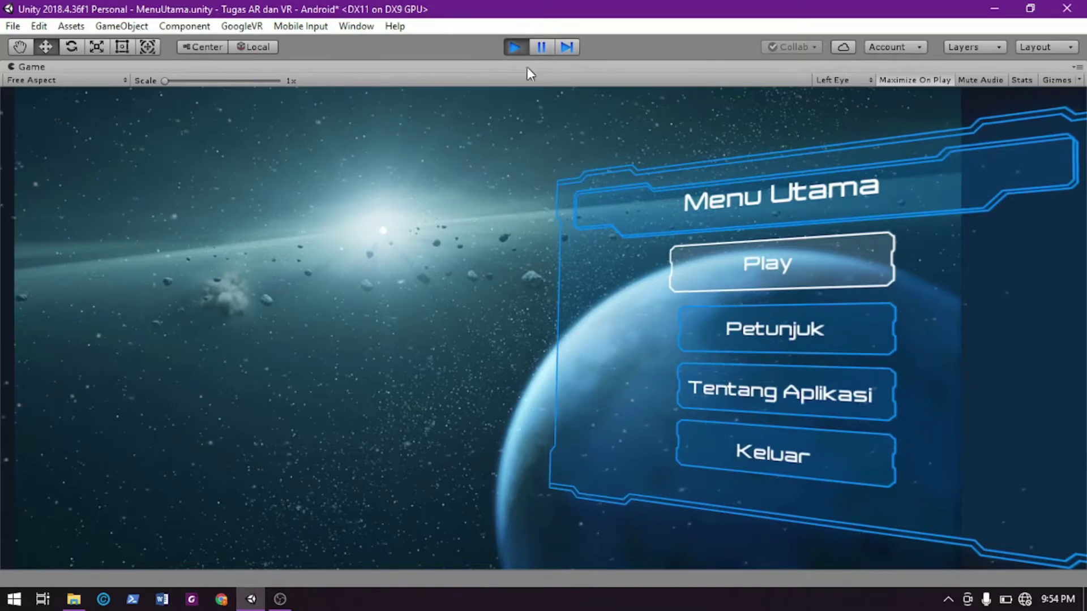
pyautogui.click(789, 261)
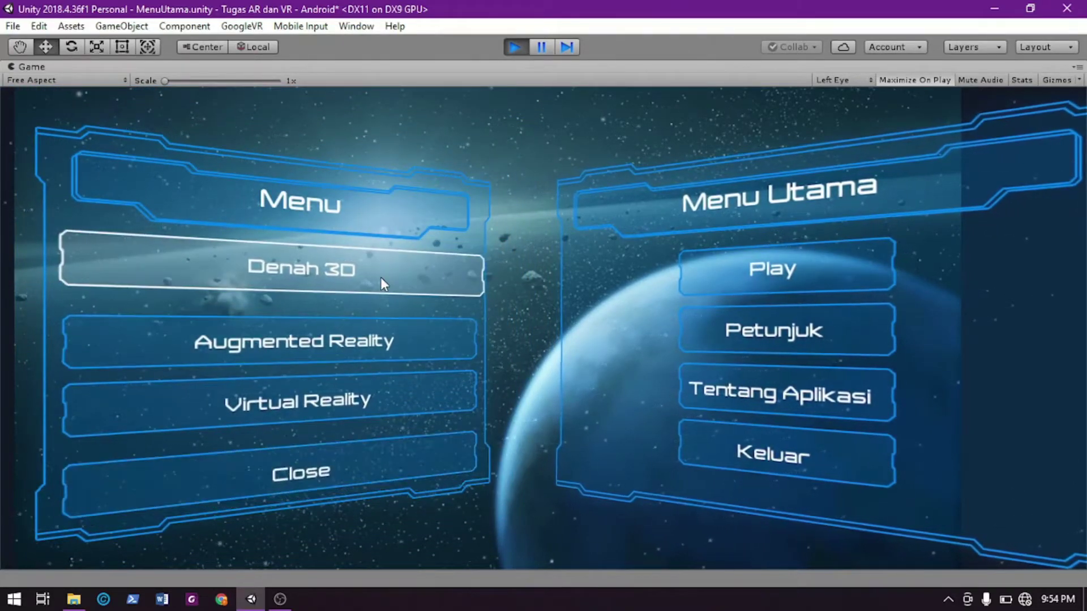
pyautogui.click(380, 278)
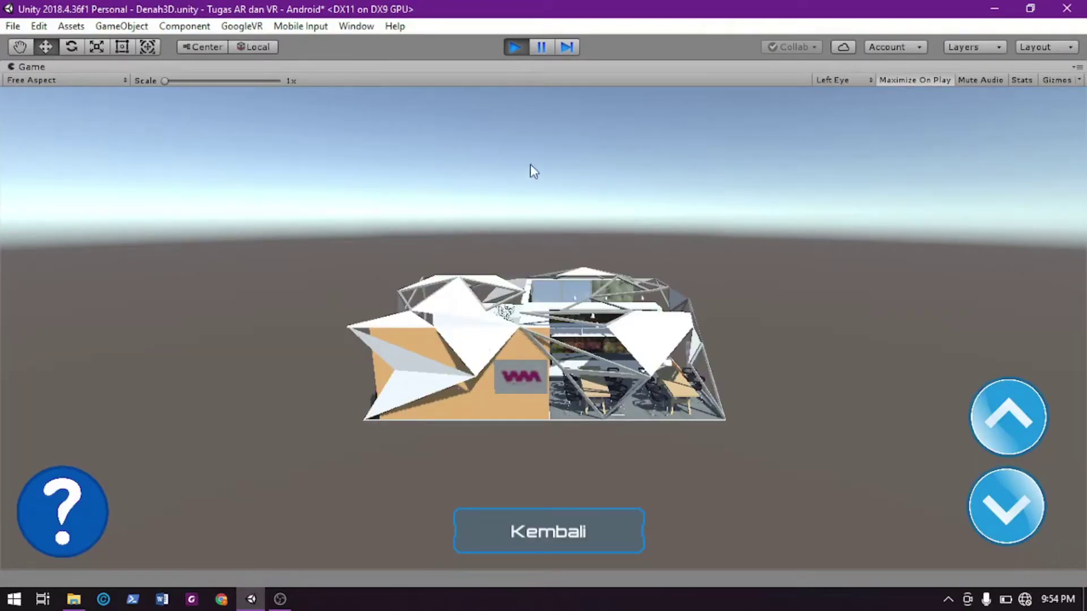
pyautogui.click(582, 338)
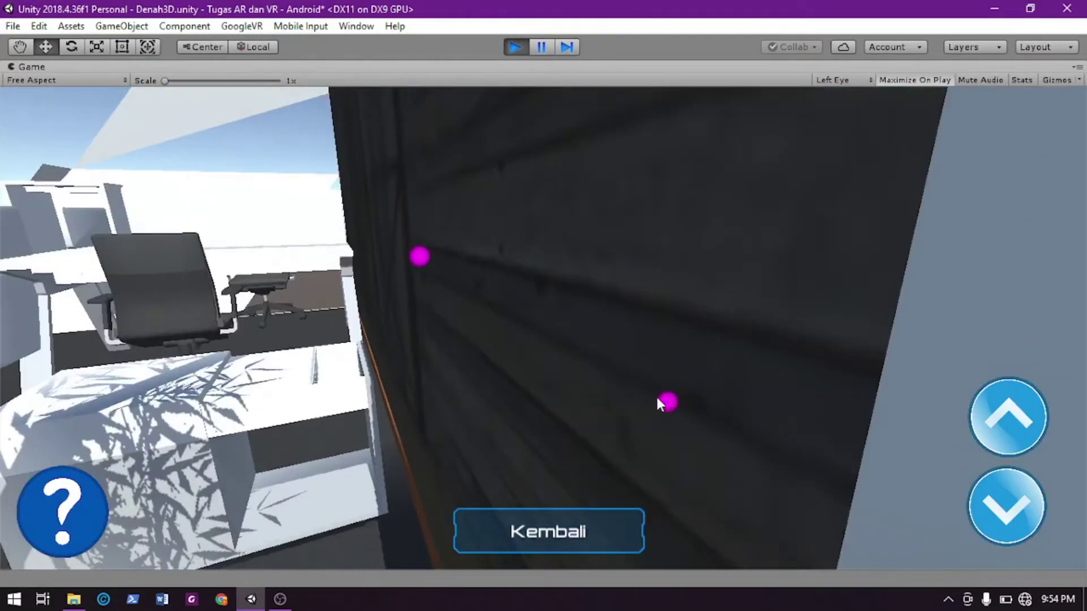
pyautogui.click(657, 398)
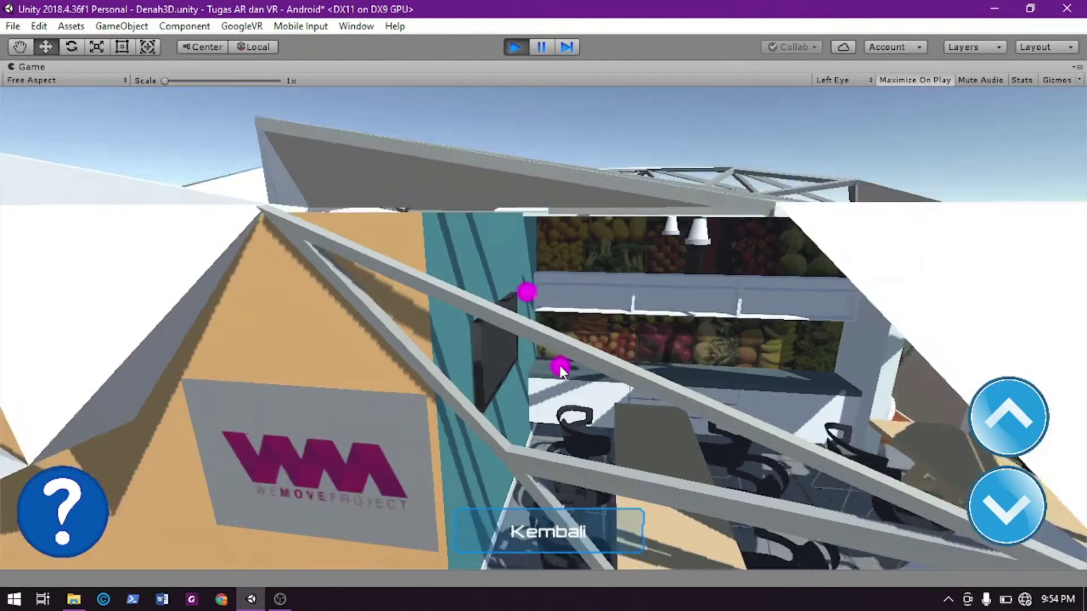
pyautogui.click(560, 366)
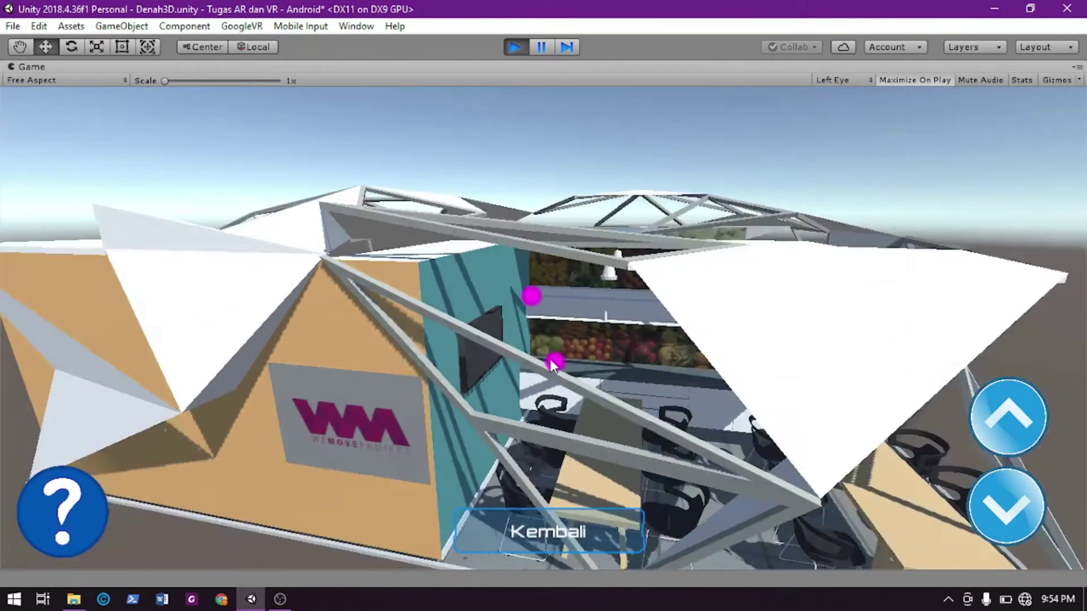
# Test the roof toggle arrows and the Kembali button in the running Denah3D scene, and save MenuUtama after ending the run
pyautogui.click(982, 515)
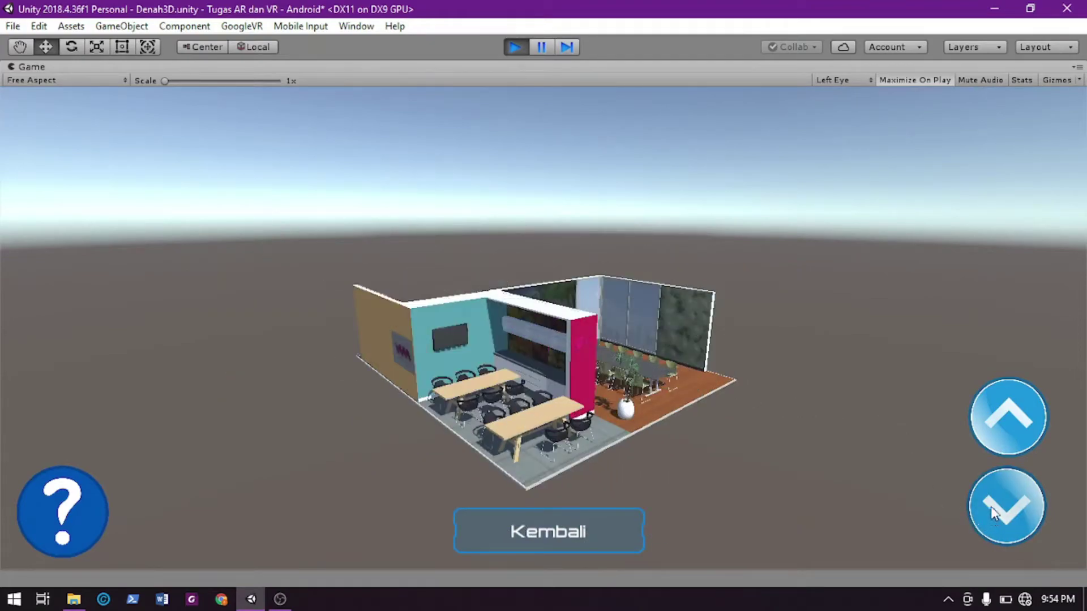
pyautogui.click(1002, 422)
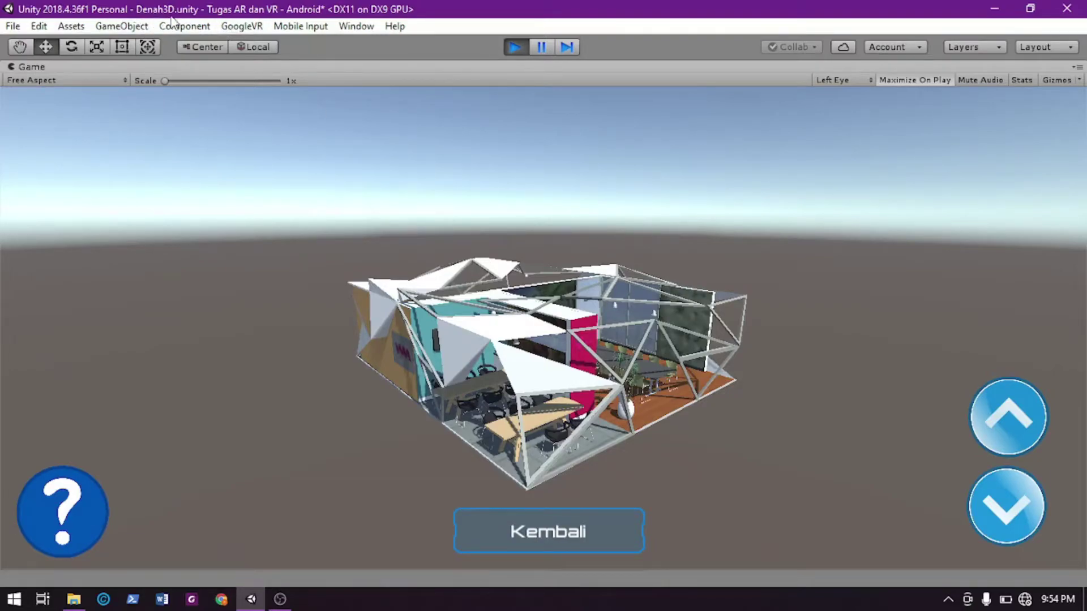
pyautogui.click(592, 475)
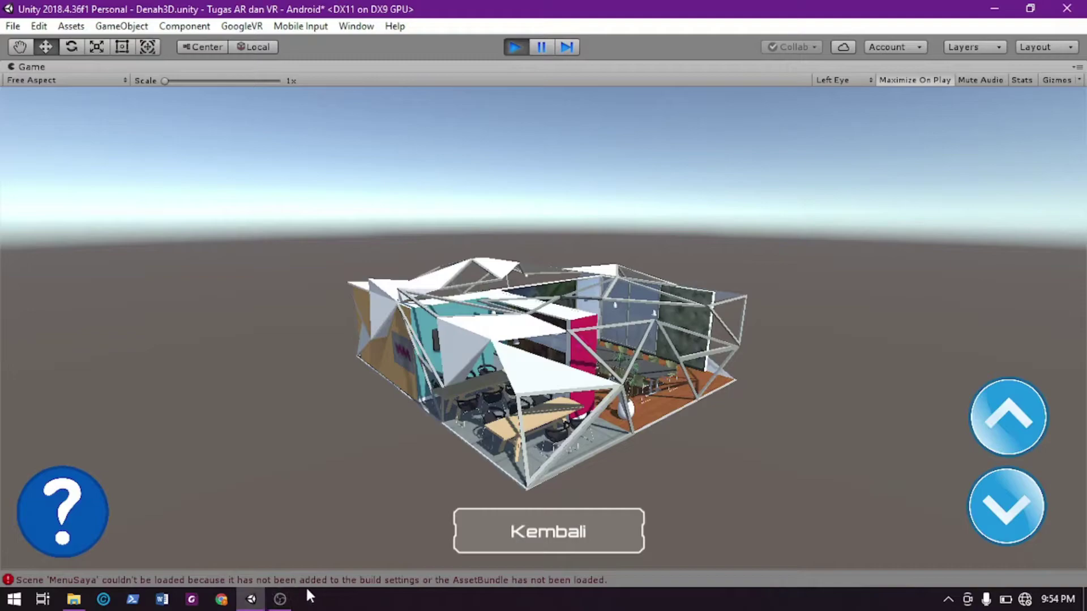
pyautogui.moveTo(306, 589)
pyautogui.click(516, 47)
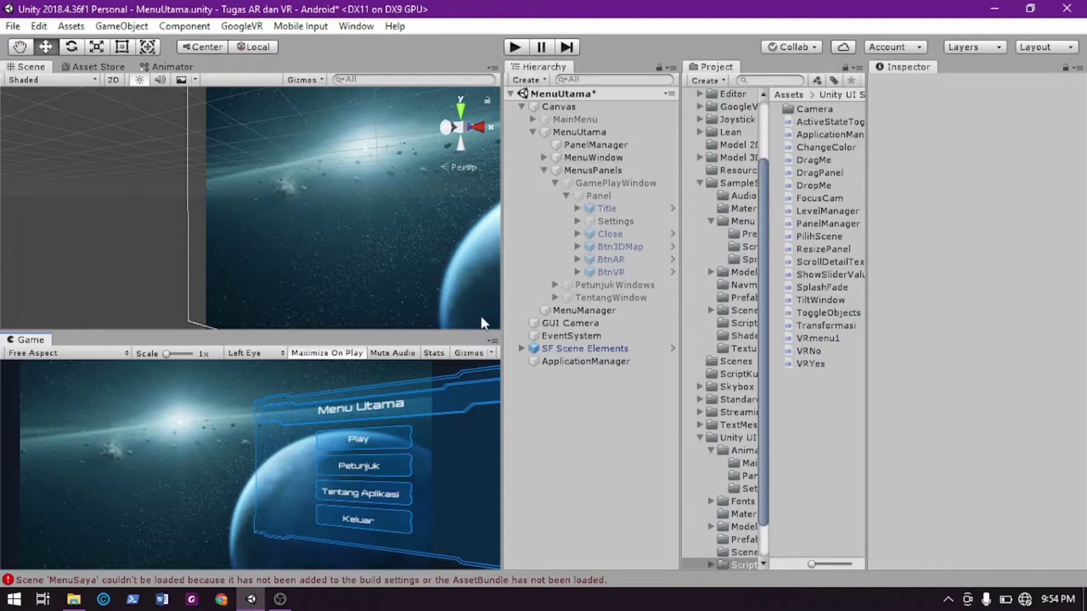
pyautogui.hotkey('ctrl', 's')
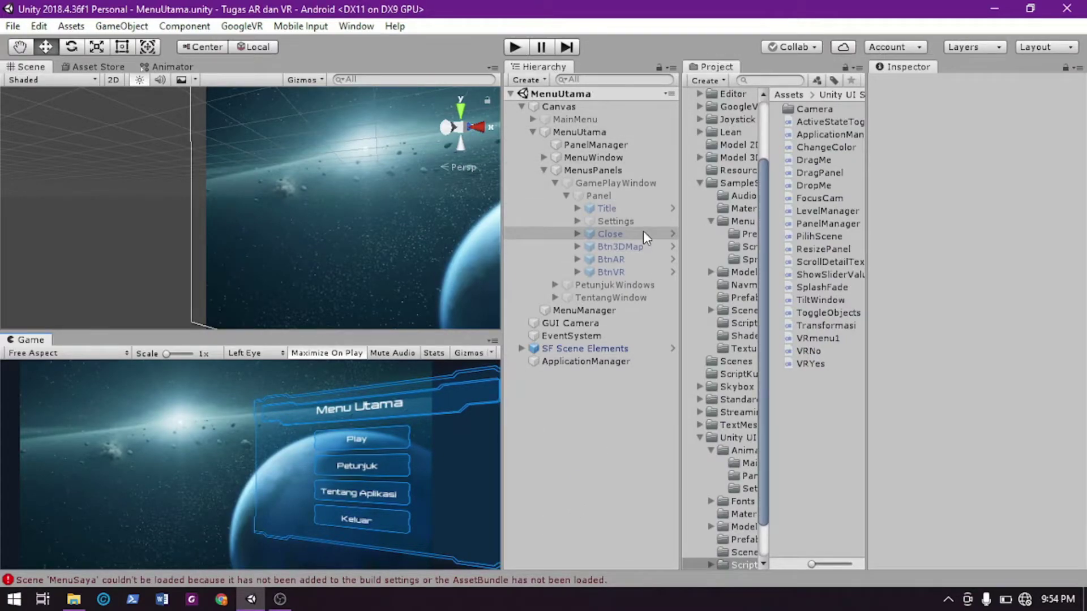
# Add a click event to BtnAR that calls PilihScene.LoadScene on Canvas with AR_Denah3D, matching the build list, and save the scene
pyautogui.click(629, 246)
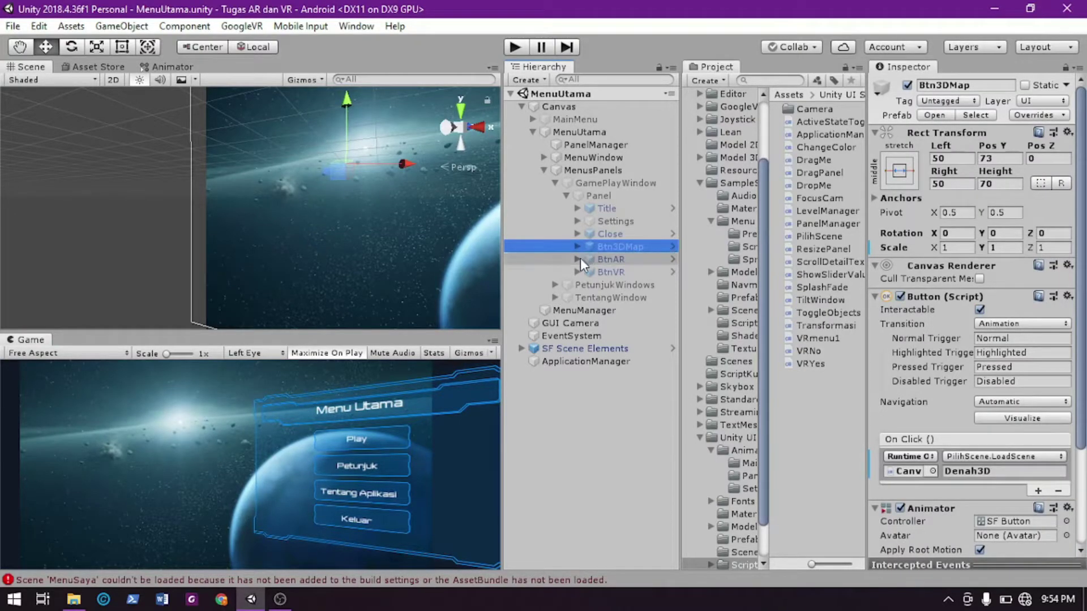
pyautogui.click(619, 260)
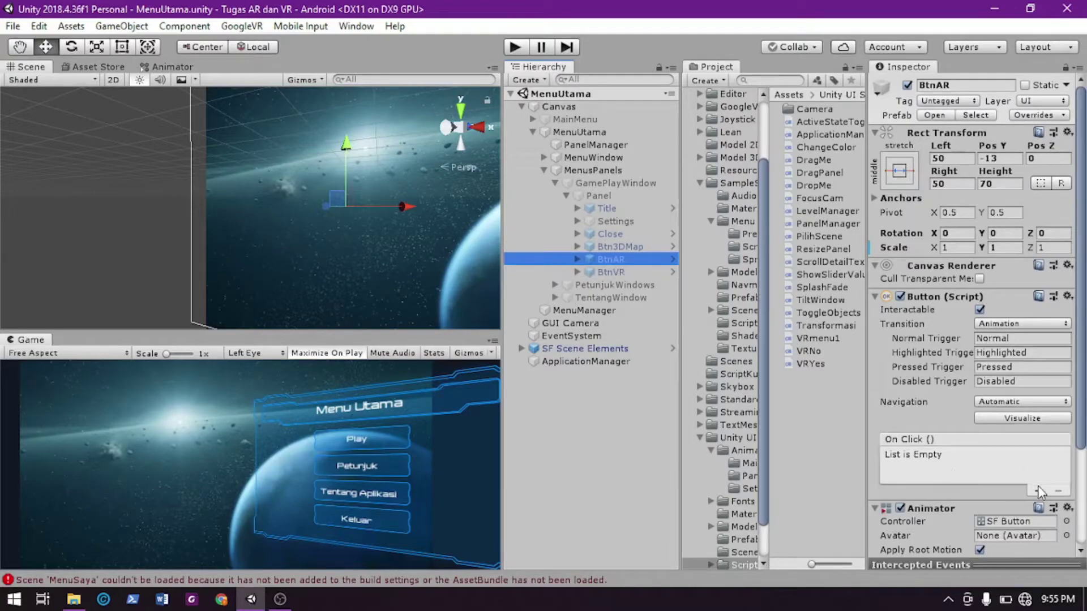
pyautogui.click(13, 26)
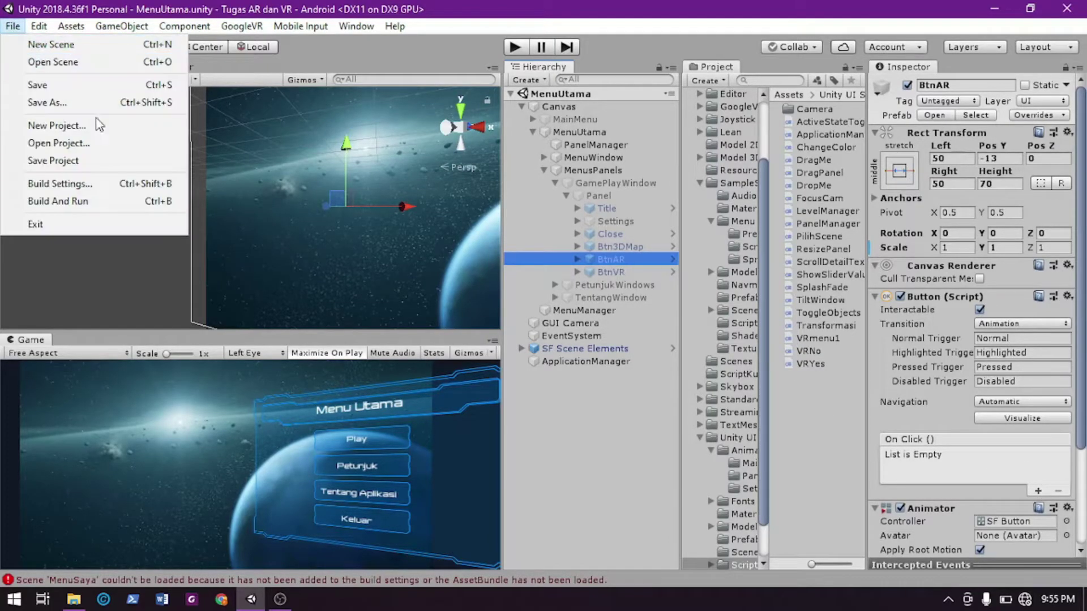
pyautogui.click(93, 183)
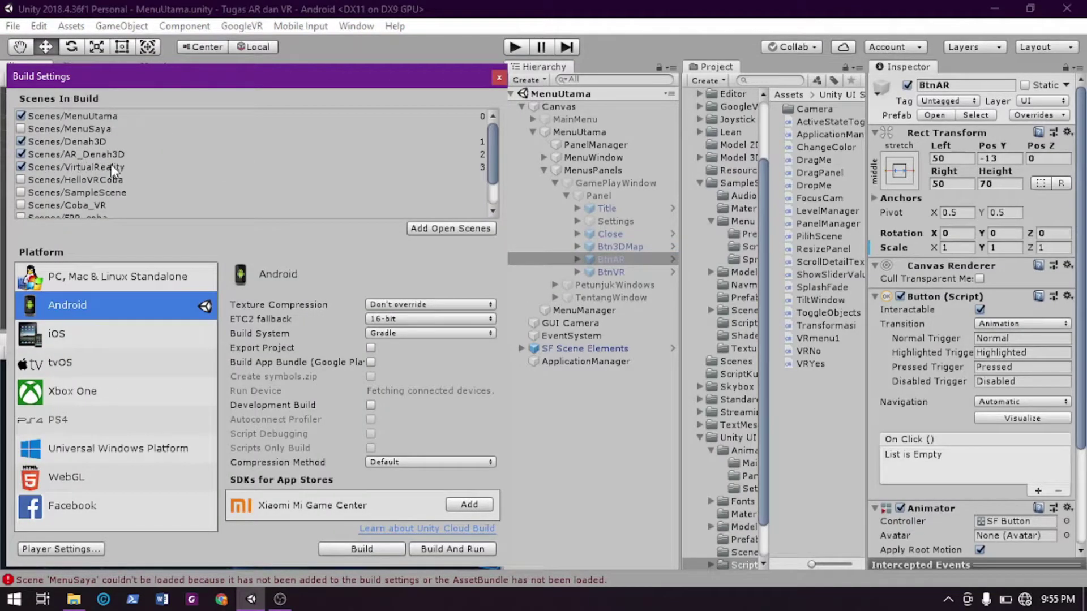
pyautogui.click(1038, 491)
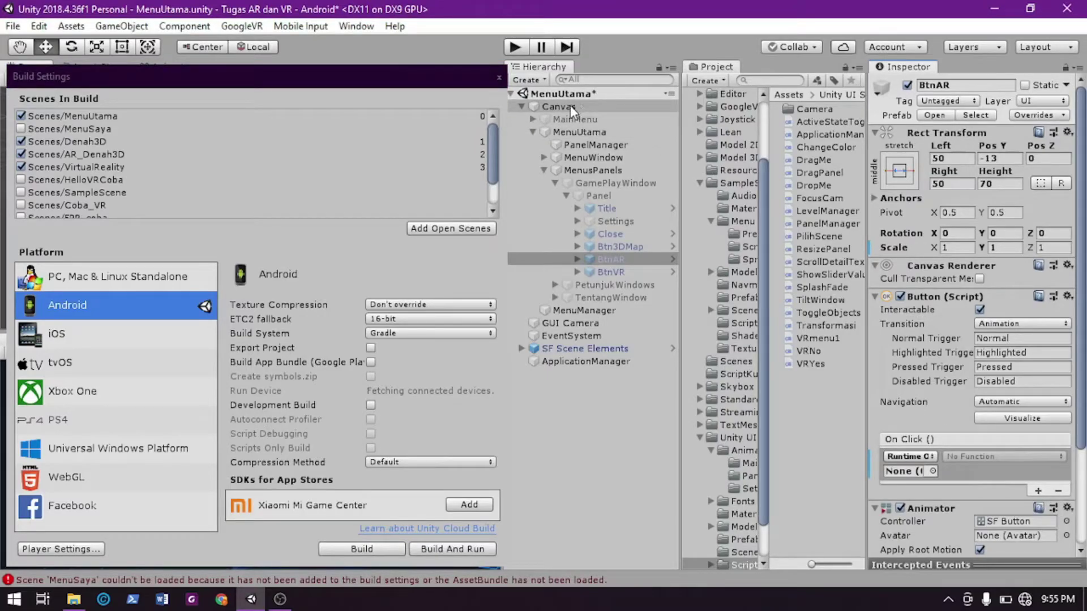
pyautogui.moveTo(571, 112); pyautogui.dragTo(906, 481)
pyautogui.click(987, 456)
pyautogui.moveTo(1019, 456)
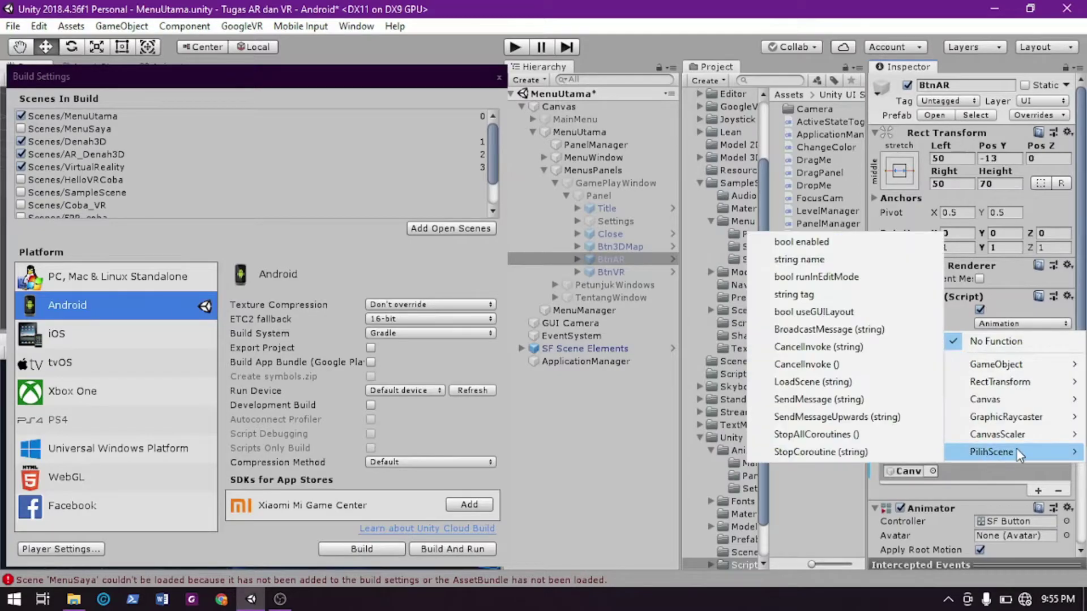
pyautogui.click(827, 382)
pyautogui.click(978, 475)
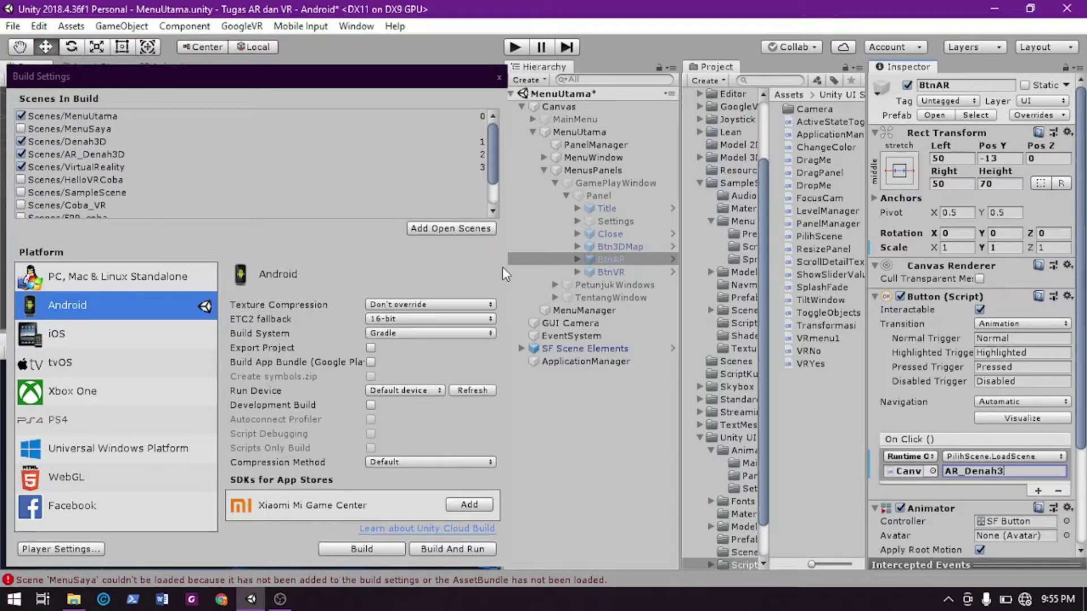
pyautogui.hotkey('ctrl', 's')
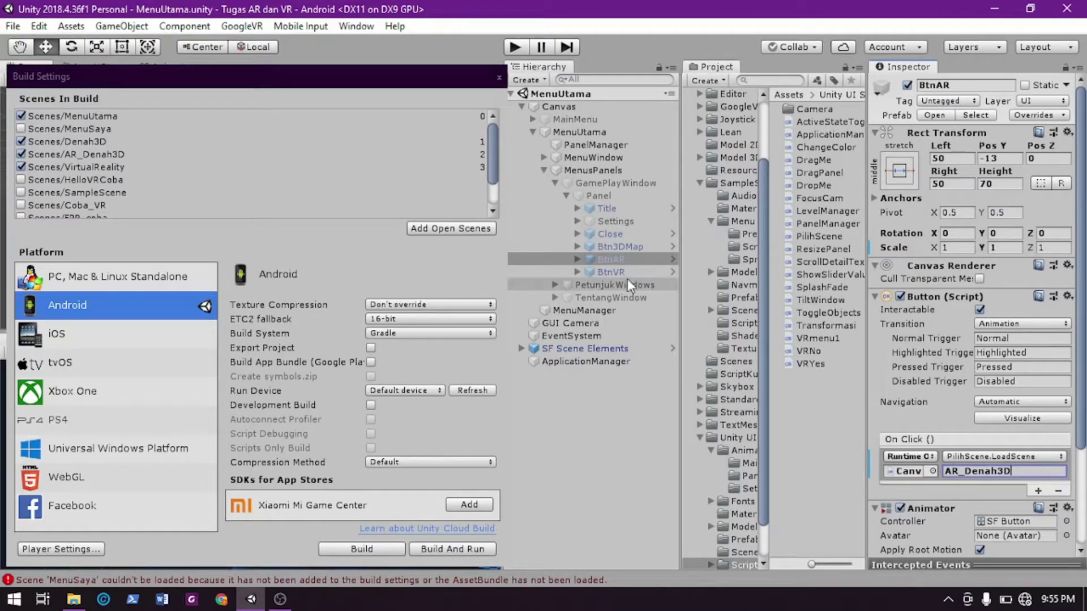
# Add a click event to BtnVR that calls PilihScene.LoadScene on Canvas with VirtualReality, and save the scene
pyautogui.click(611, 272)
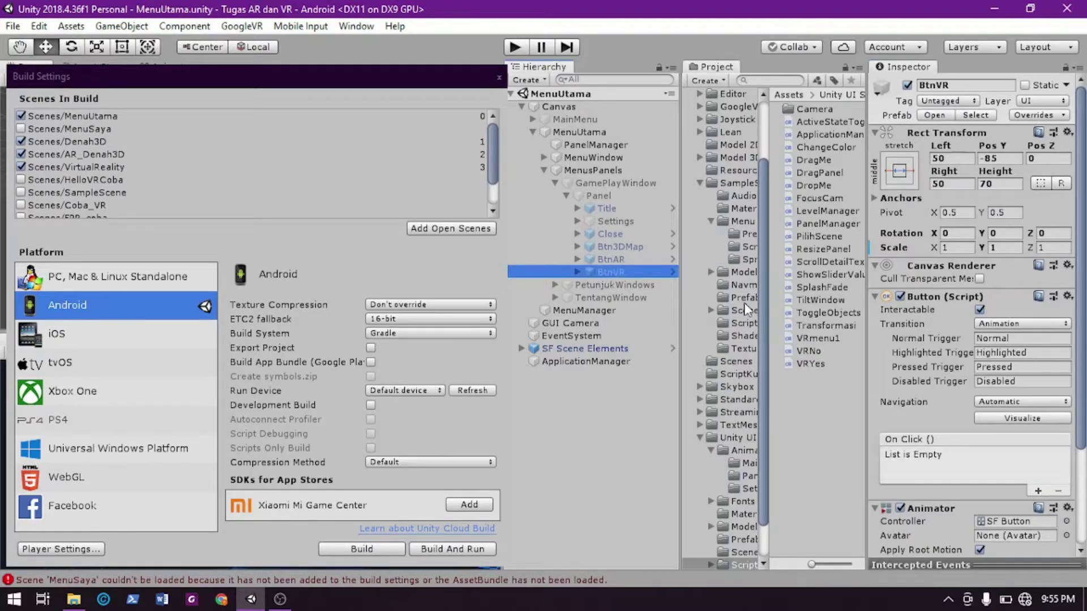
pyautogui.click(1038, 491)
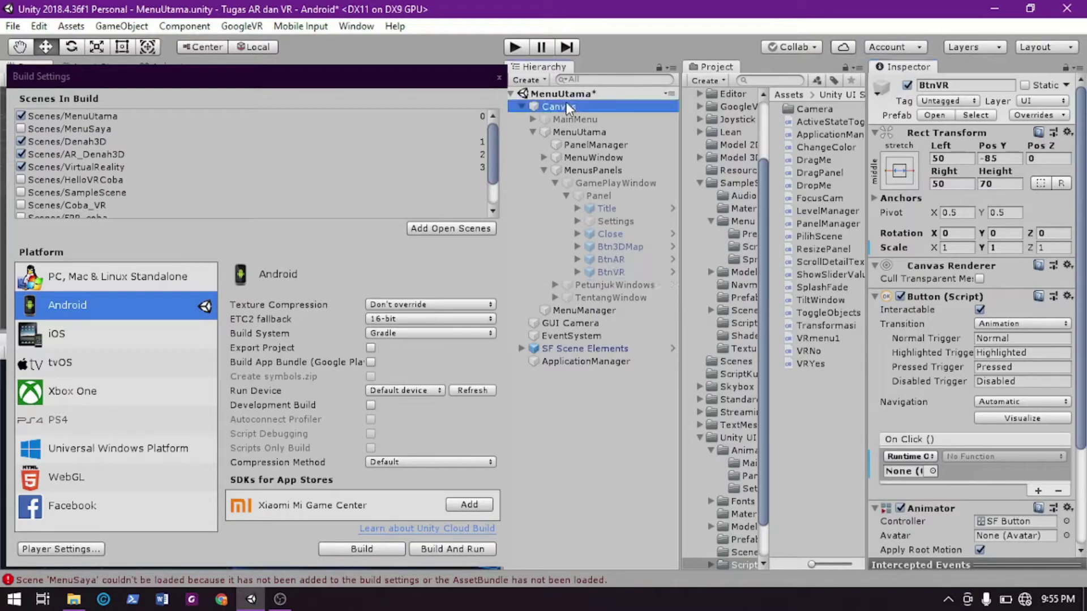
pyautogui.moveTo(889, 473); pyautogui.dragTo(908, 480)
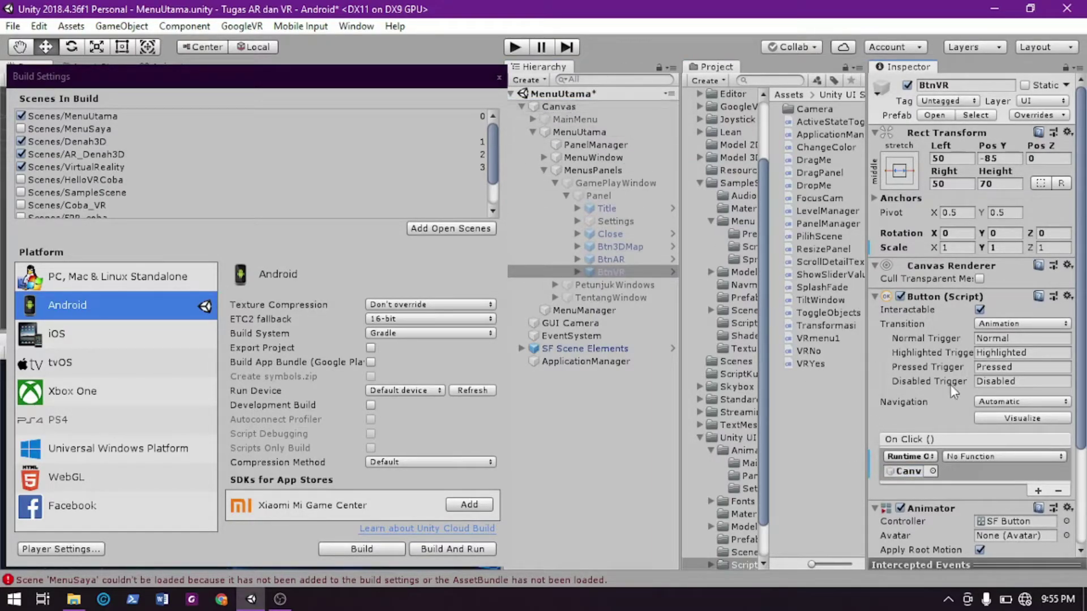
pyautogui.click(984, 461)
pyautogui.moveTo(1001, 453)
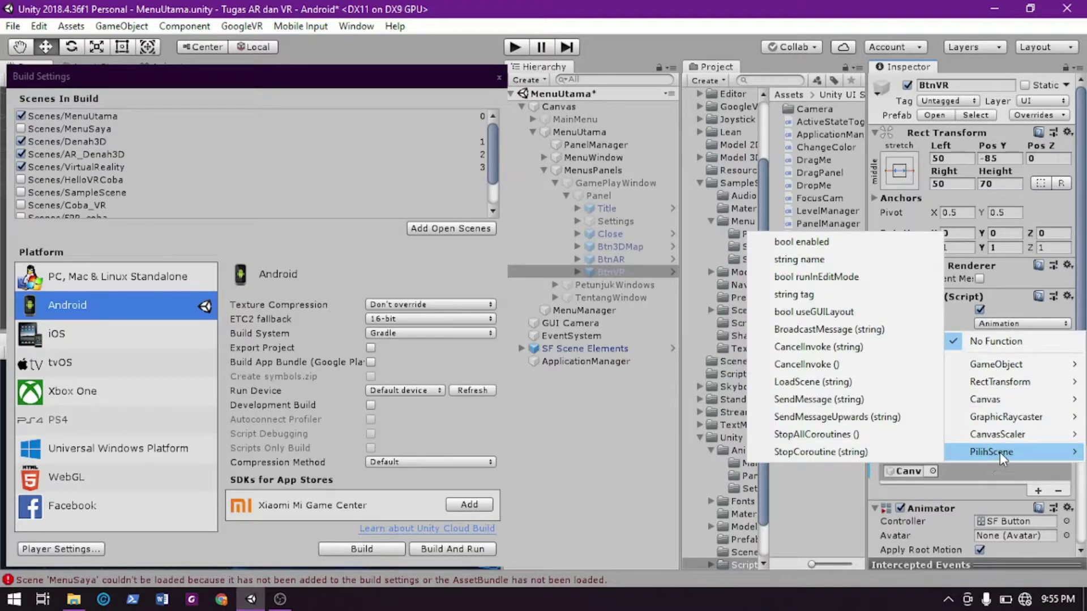
pyautogui.click(813, 382)
pyautogui.click(967, 472)
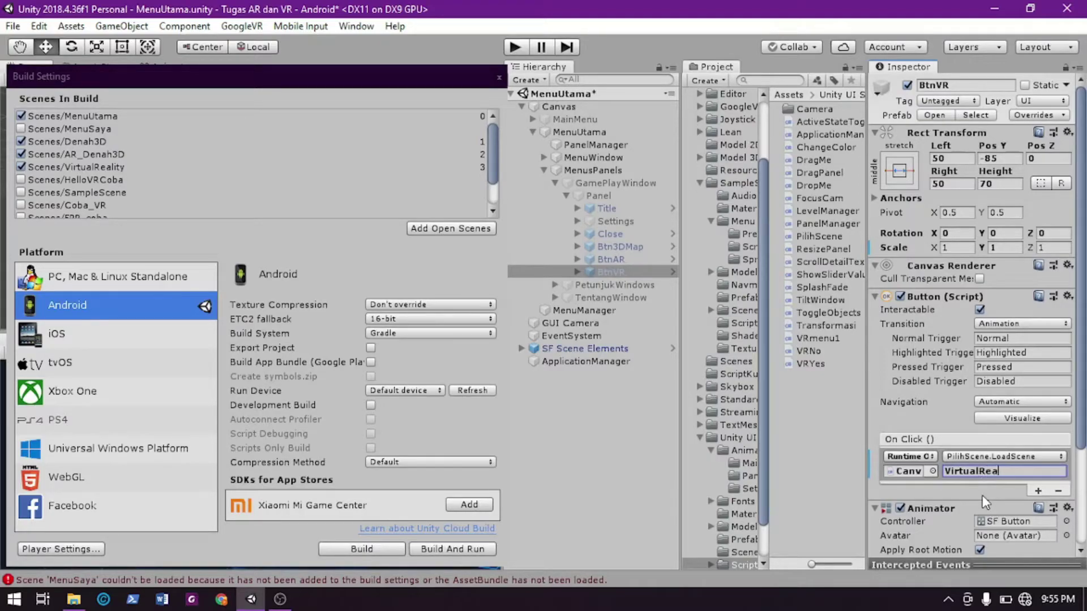
pyautogui.hotkey('ctrl', 's')
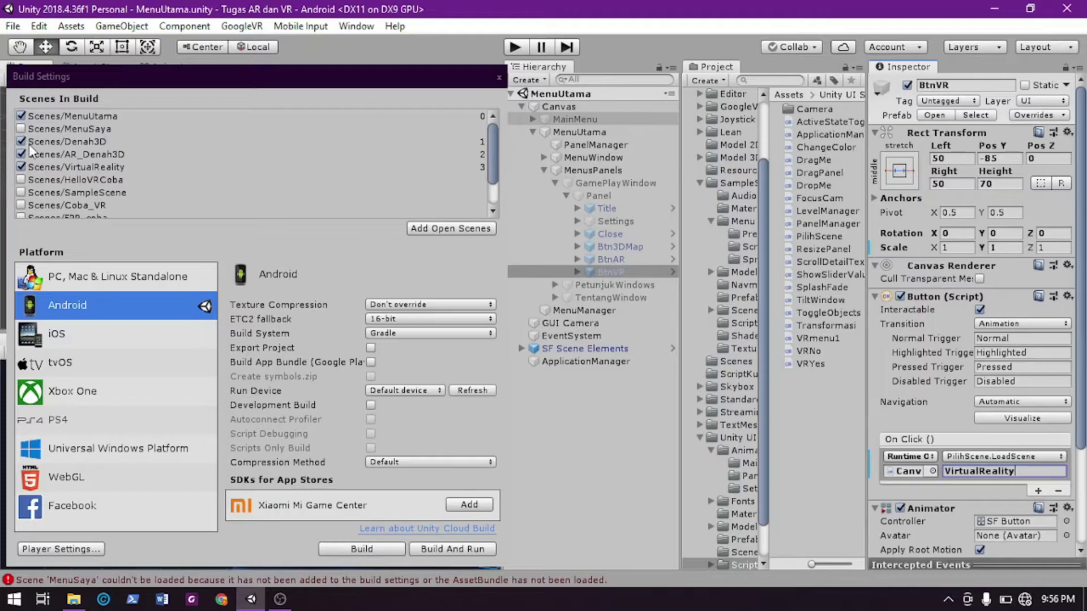
# Try excluding the Denah3D scene from the build list and close the build settings
pyautogui.scroll(-1, 30, 190)
pyautogui.scroll(1, 33, 198)
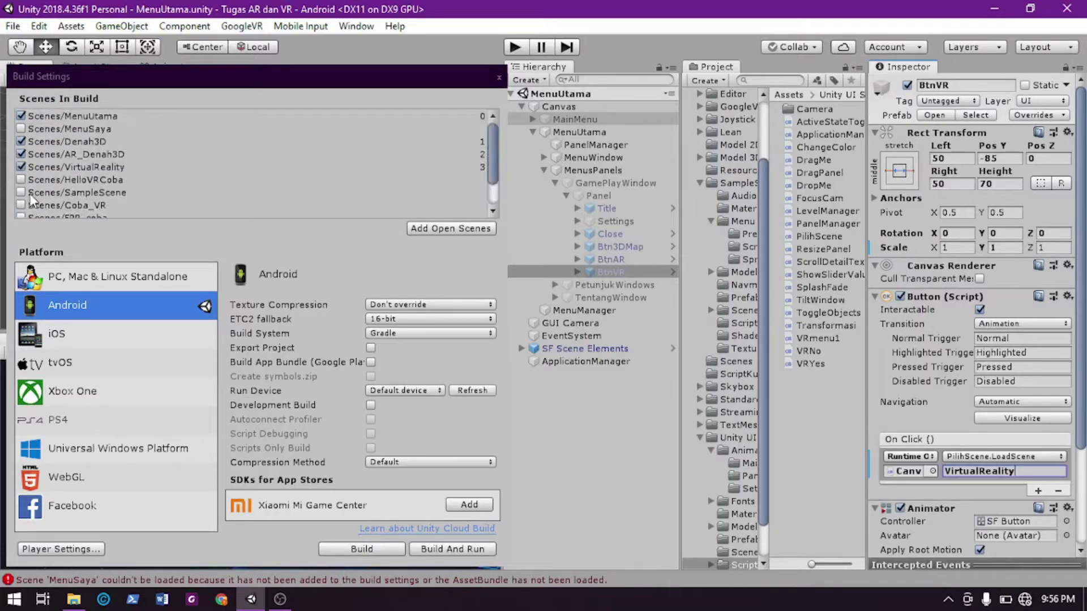
pyautogui.click(21, 142)
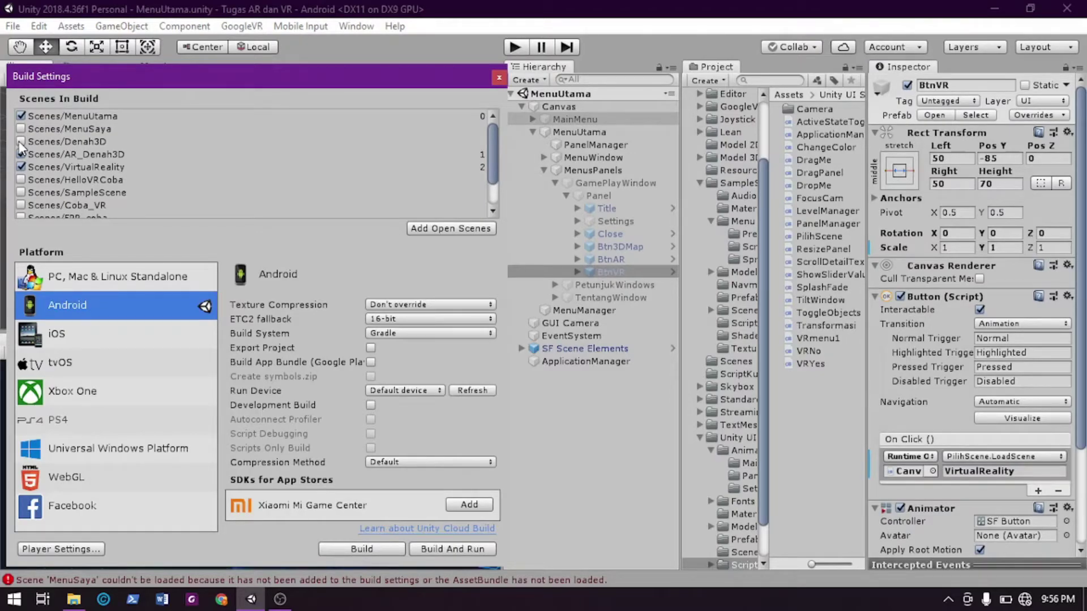
pyautogui.click(499, 78)
# Run MenuUtama, load Denah 3D through the Play window, and stop the run
pyautogui.click(517, 47)
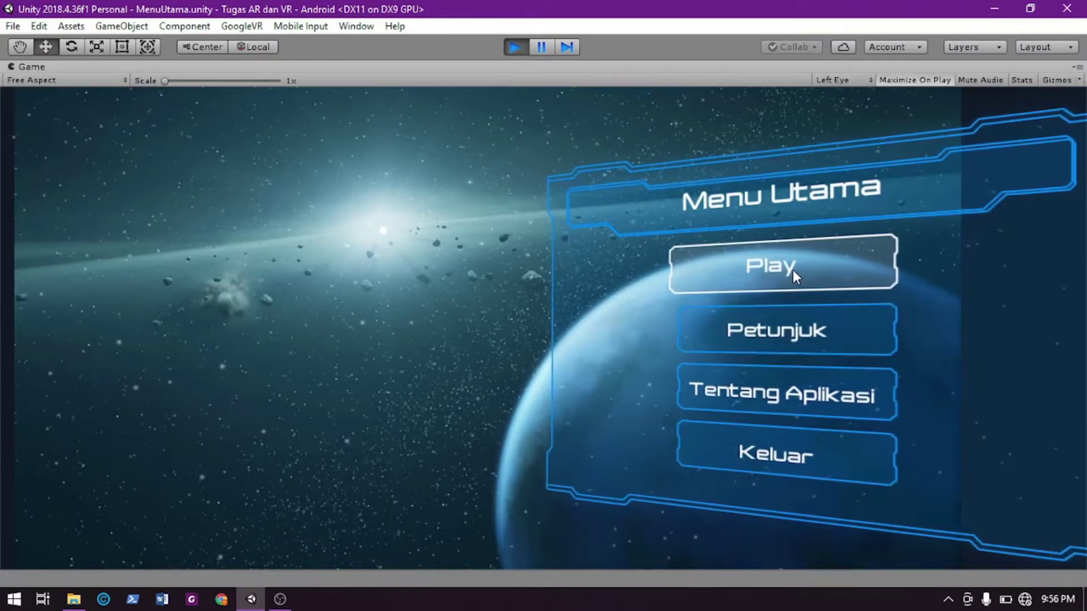
pyautogui.click(794, 270)
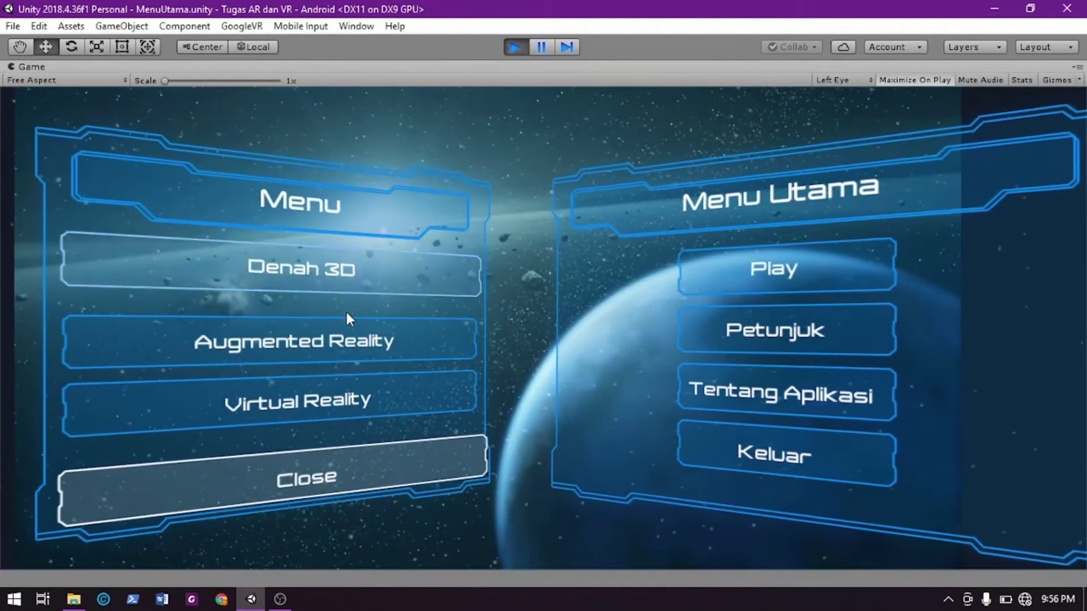
pyautogui.click(360, 260)
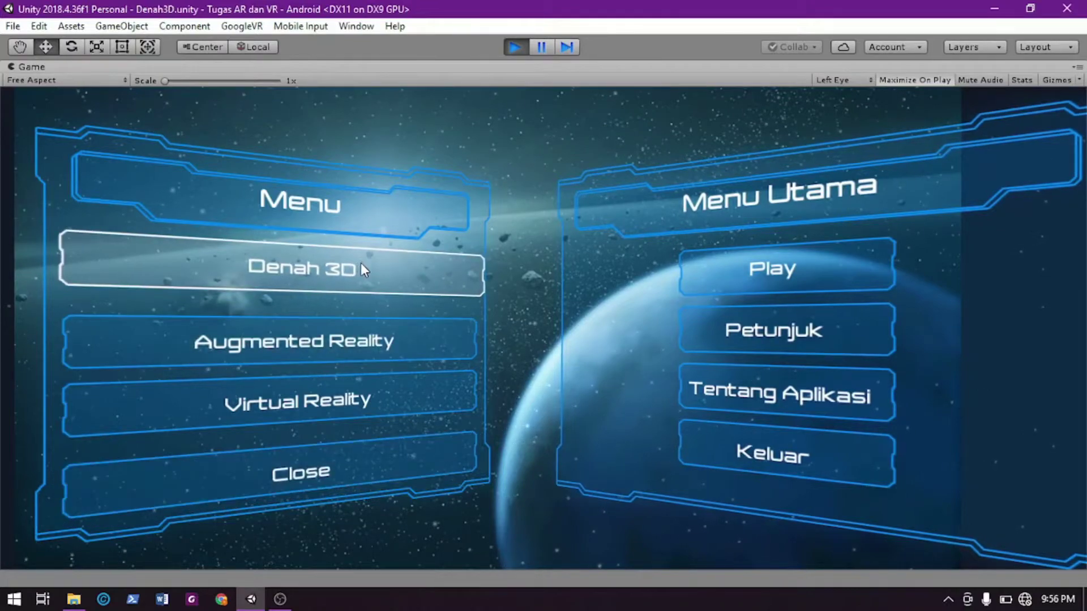
pyautogui.click(522, 47)
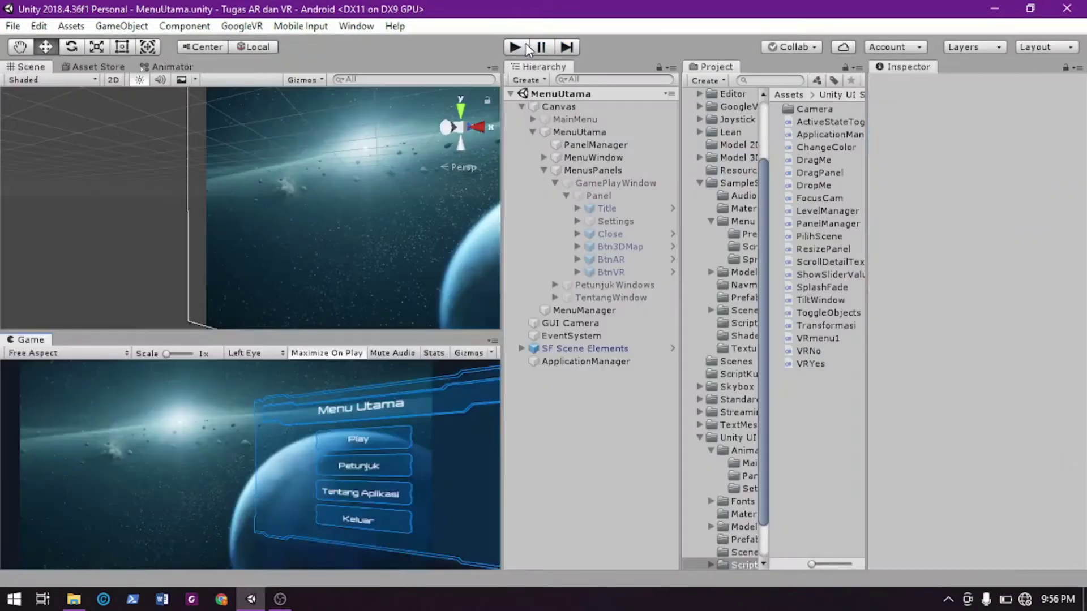
# Run MenuUtama, load Virtual Reality through the Play window, look around the VR scene, and stop the run
pyautogui.click(515, 46)
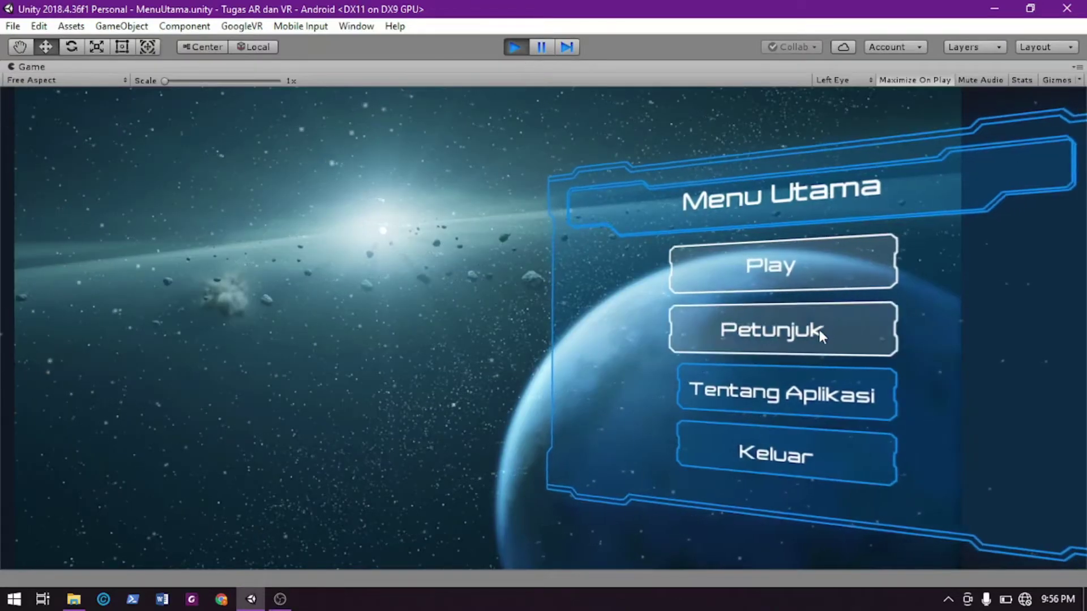
pyautogui.click(789, 277)
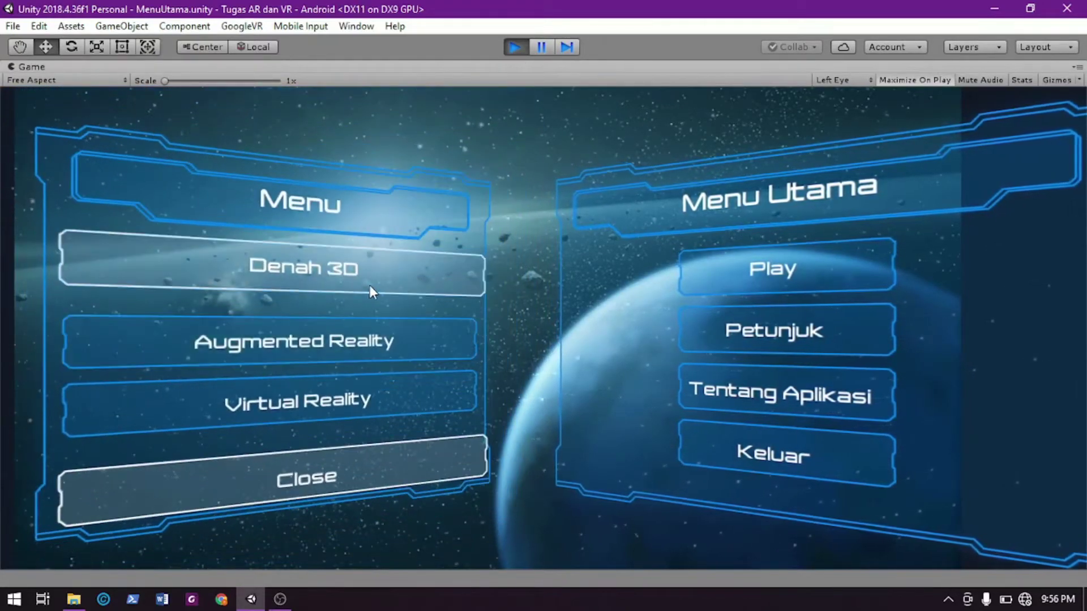
pyautogui.click(337, 408)
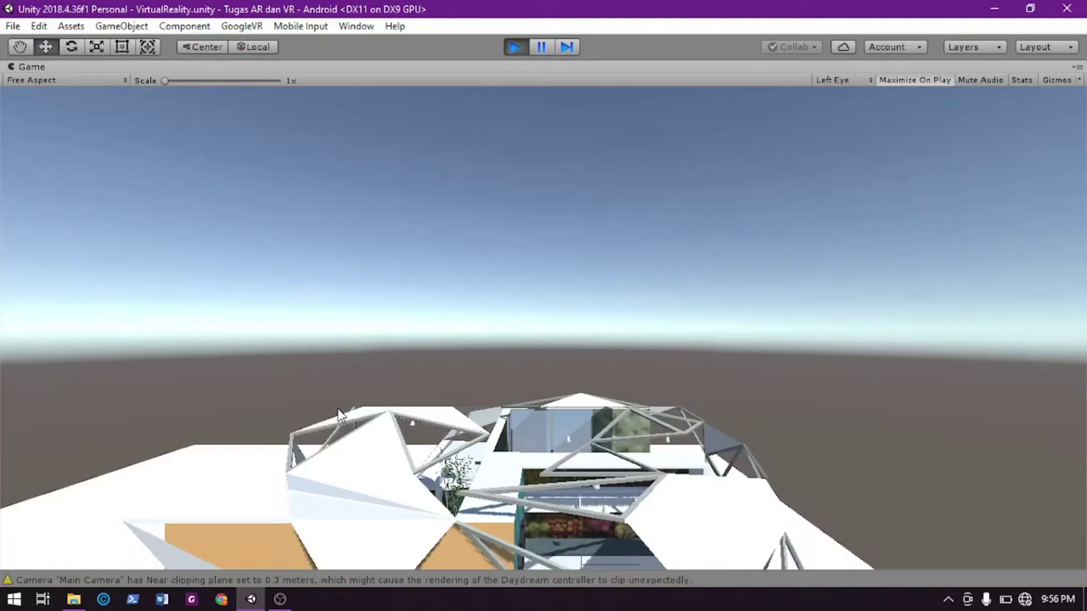
pyautogui.press('ctrl')
pyautogui.press('alt')
pyautogui.press('alt')
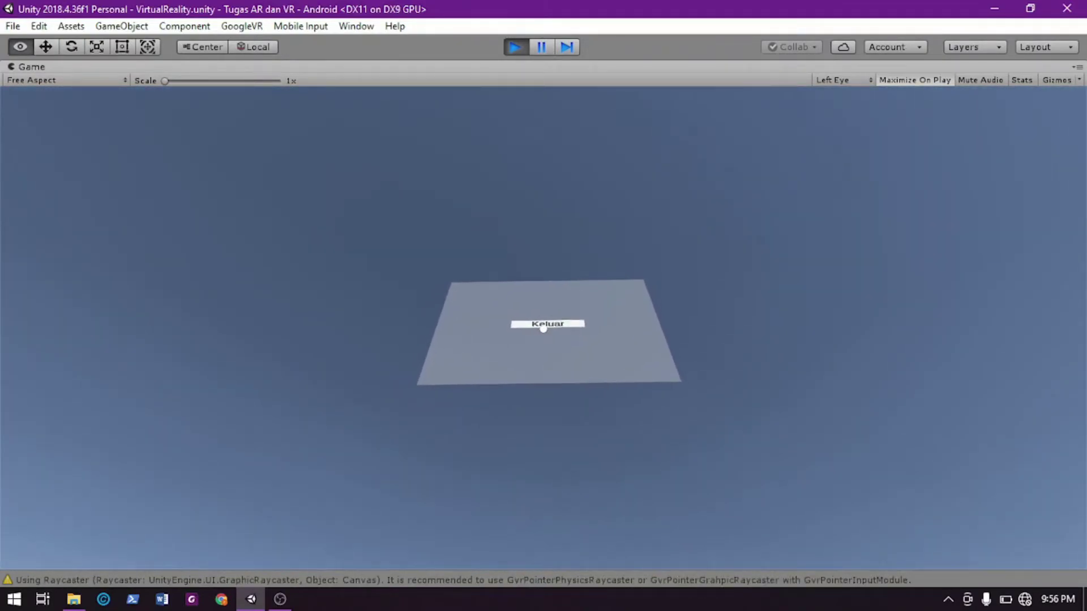
pyautogui.click(627, 346)
pyautogui.press('alt')
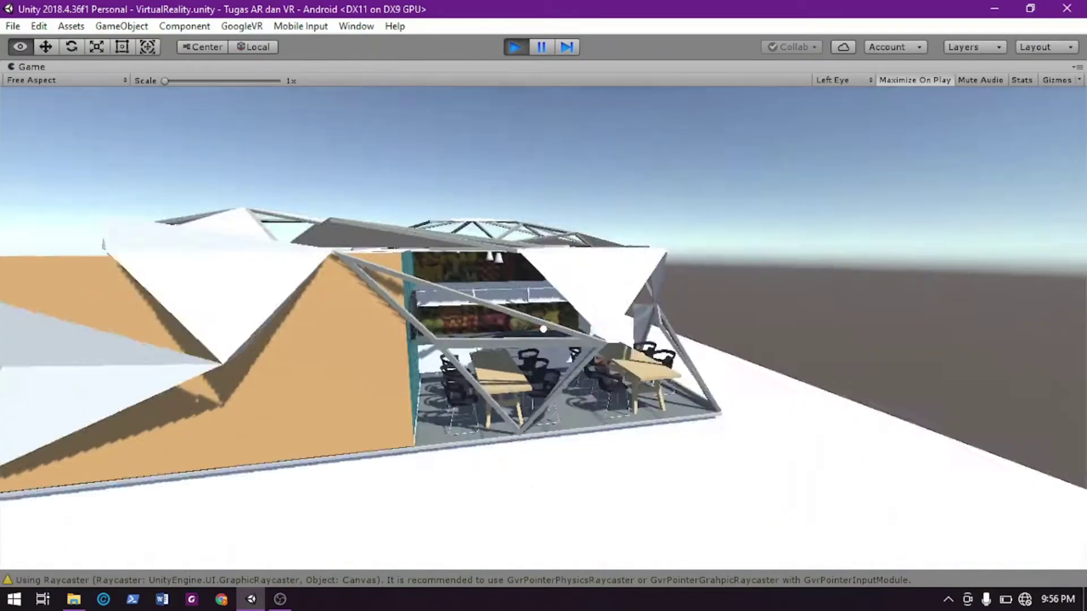
pyautogui.press('alt')
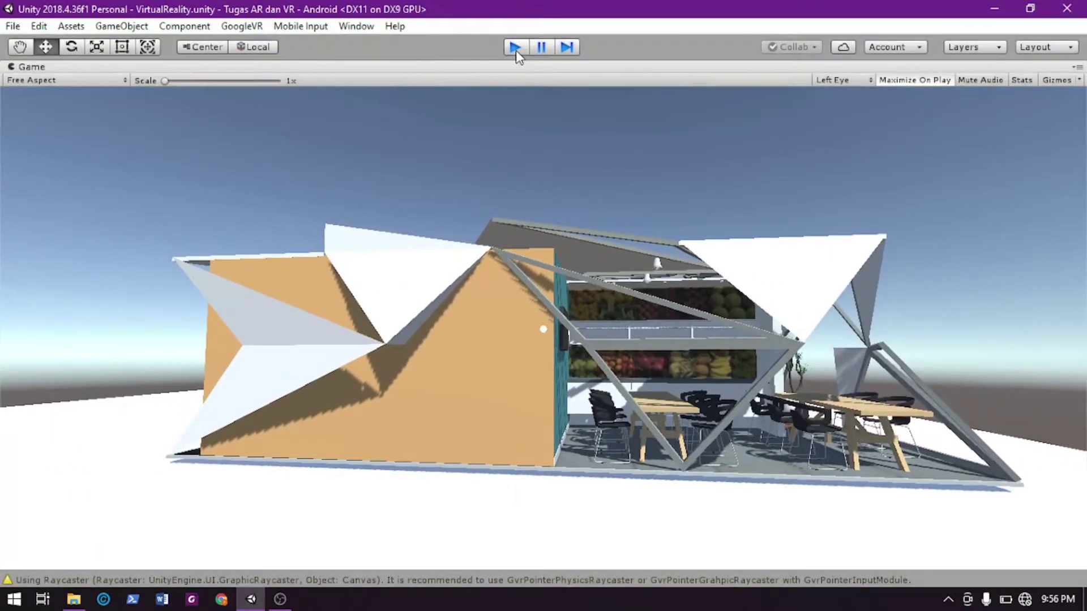
pyautogui.click(515, 48)
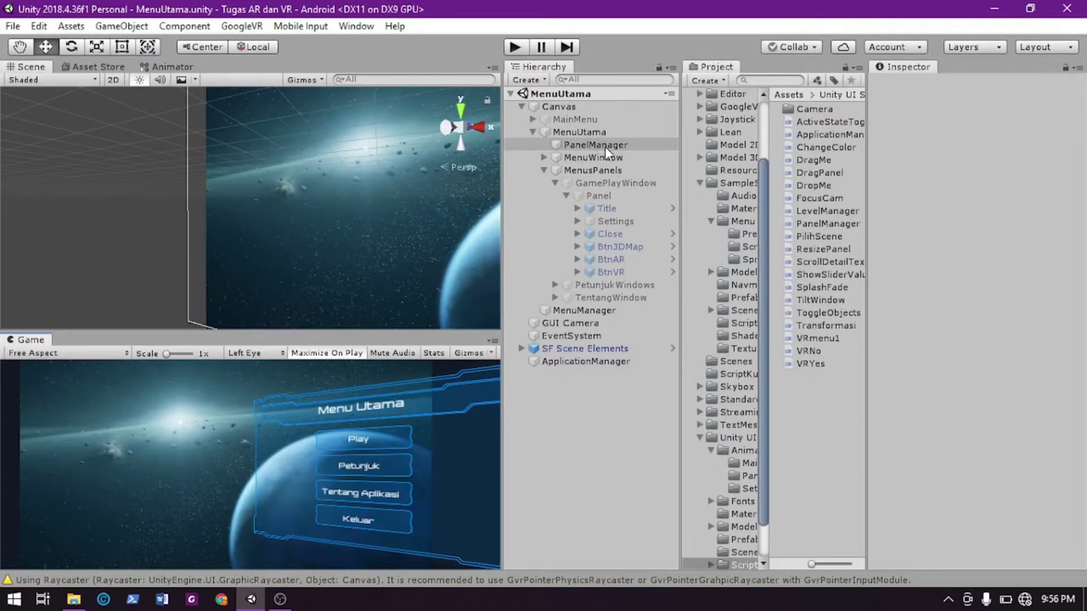
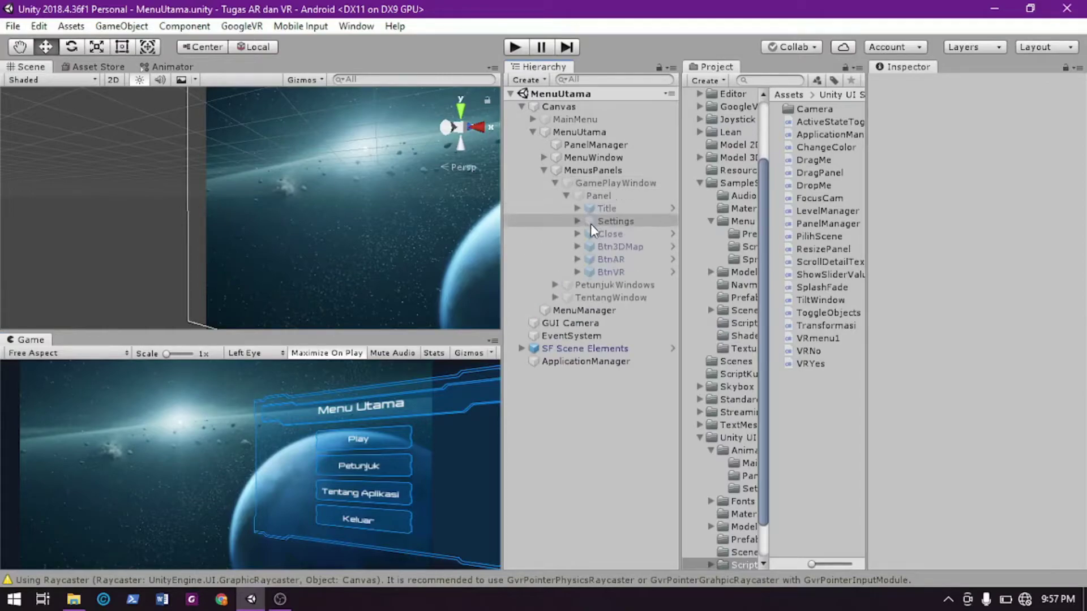
# Check the target scene names in the click events of BtnVR and Btn3DMap
pyautogui.click(620, 247)
pyautogui.click(618, 272)
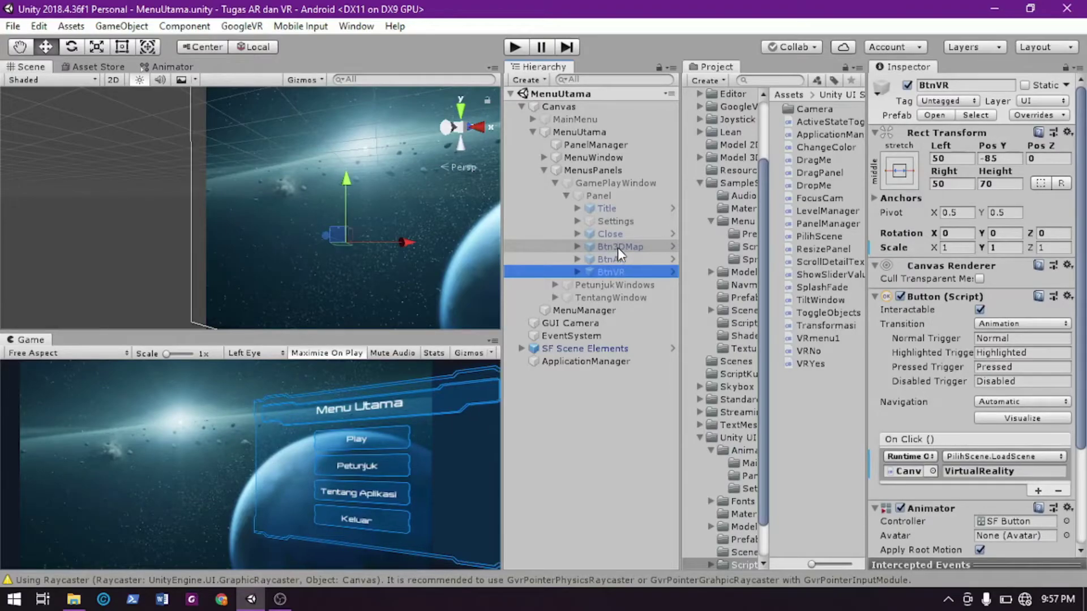
pyautogui.click(617, 247)
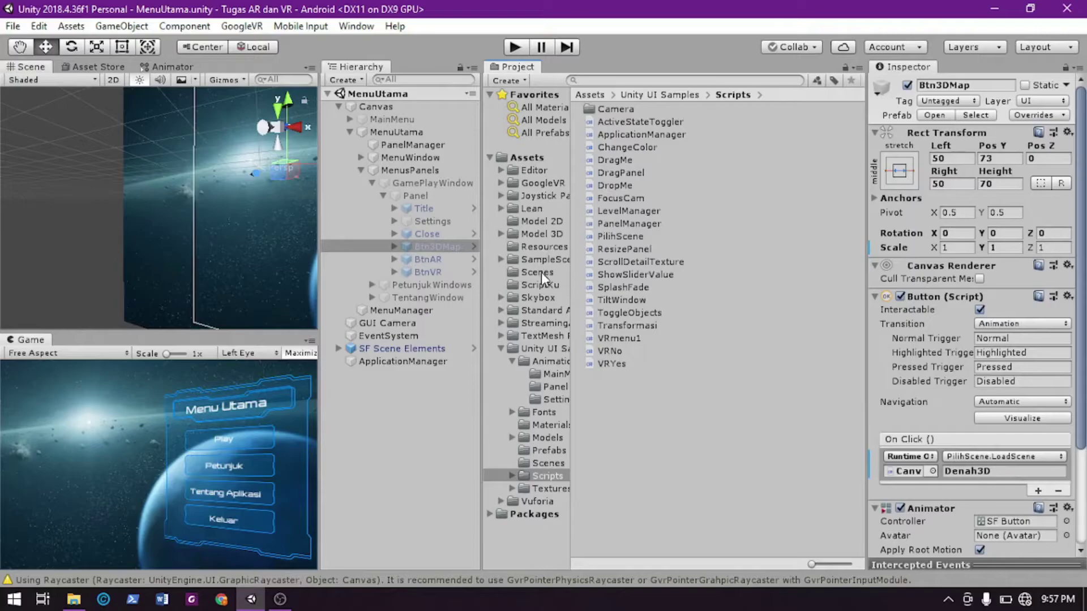
# Open the Denah3D scene from the project's Scenes folder
pyautogui.click(538, 272)
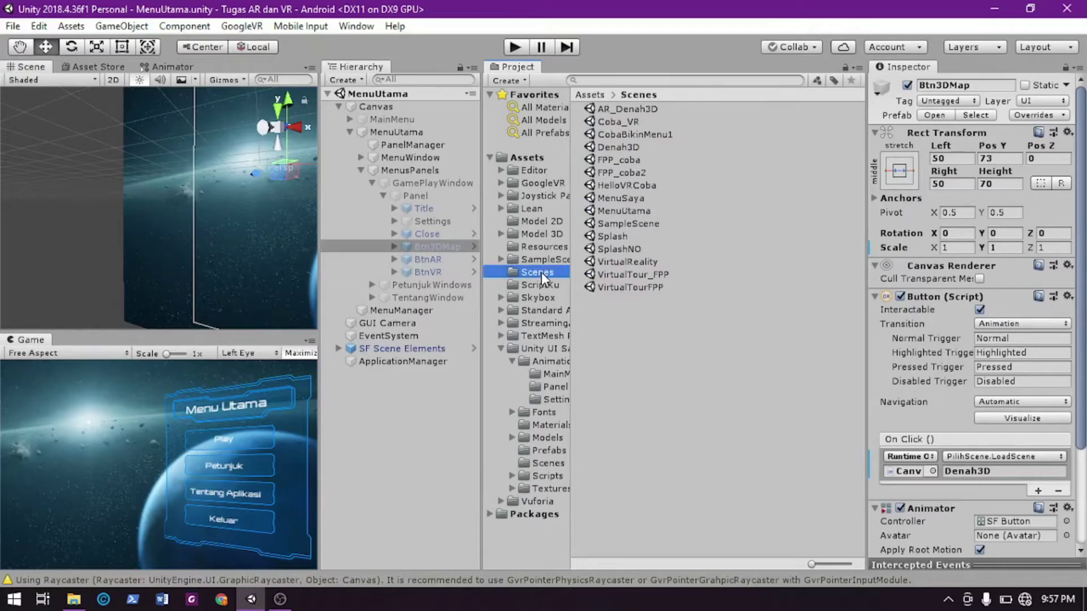
pyautogui.doubleClick(631, 147)
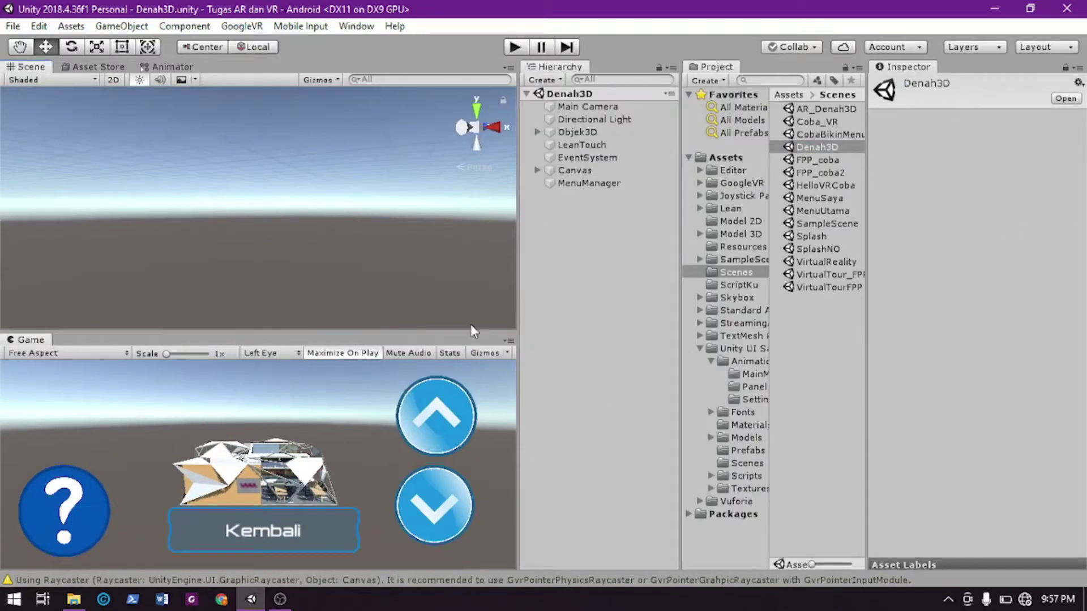
pyautogui.moveTo(473, 331); pyautogui.dragTo(473, 322)
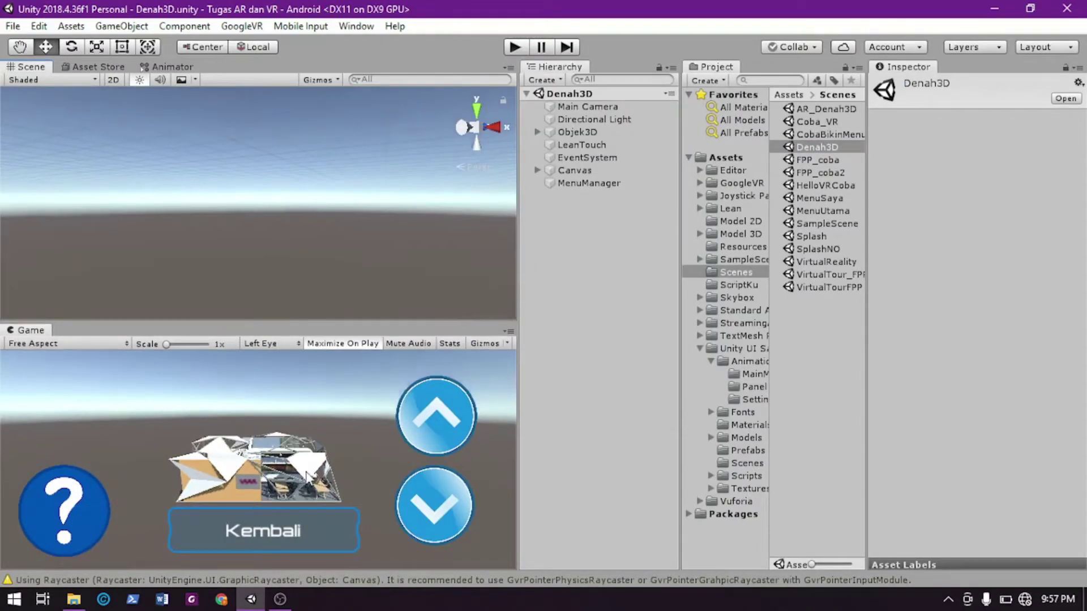
# Delete the existing TombolKembali button from the Denah3D scene's Canvas
pyautogui.click(536, 171)
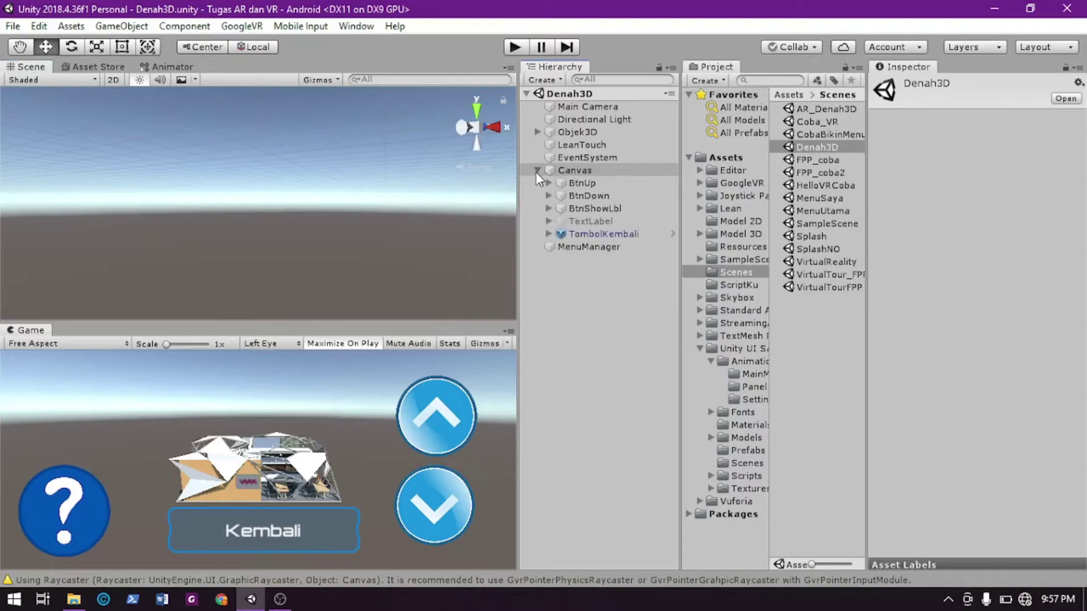
pyautogui.click(594, 236)
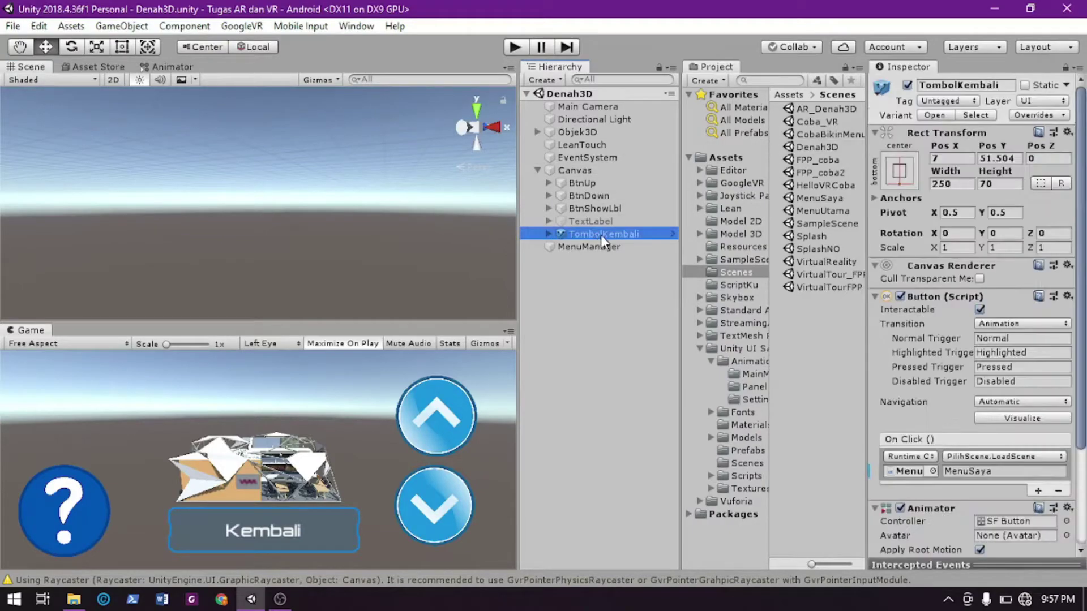
pyautogui.doubleClick(620, 234)
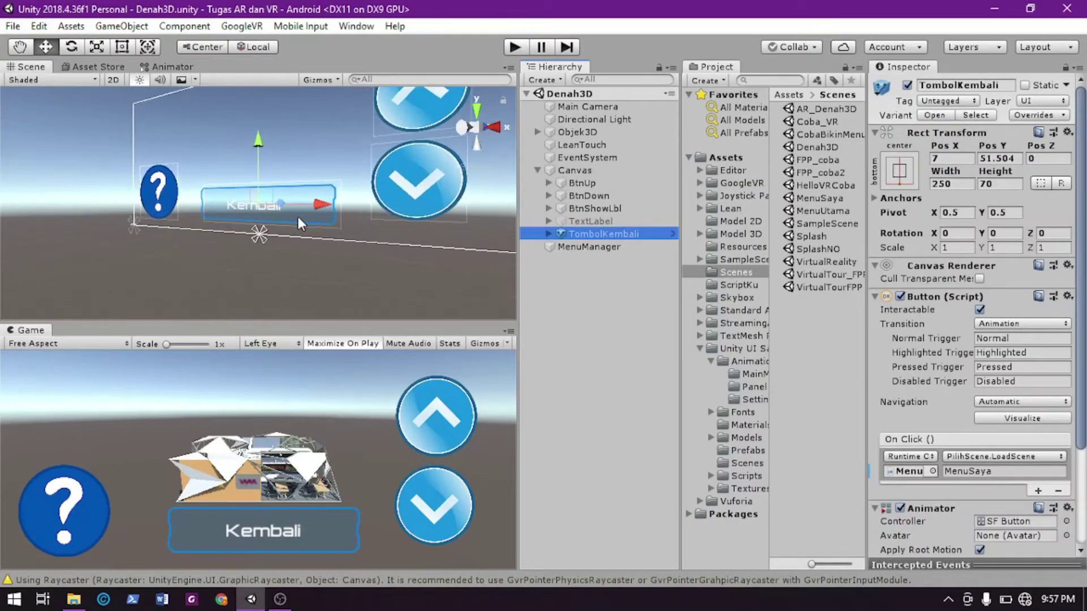
pyautogui.moveTo(290, 226); pyautogui.dragTo(354, 255, button='middle')
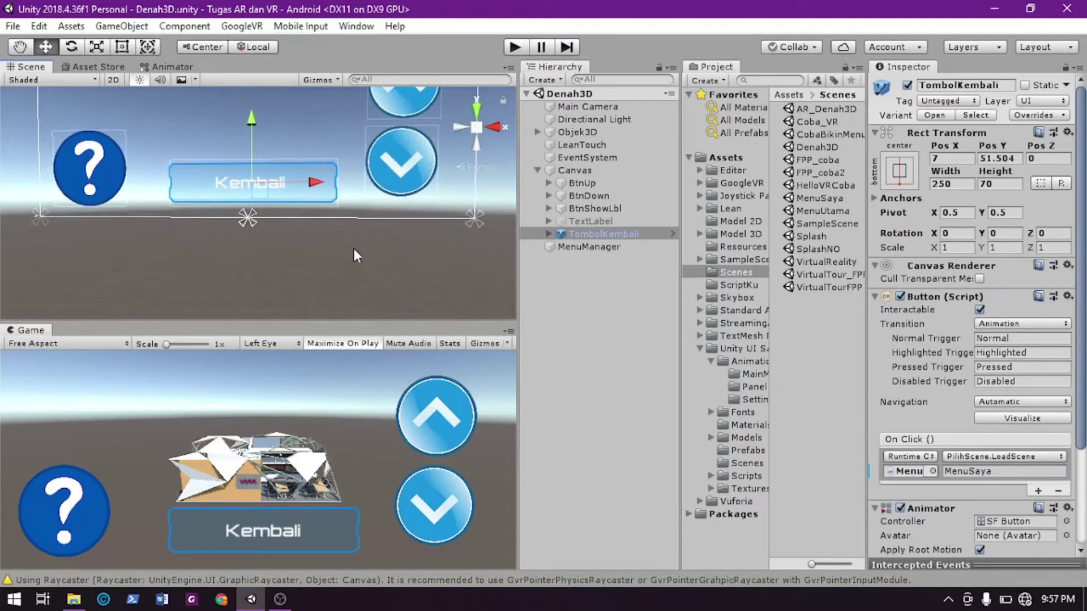
pyautogui.click(620, 277)
pyautogui.click(610, 231)
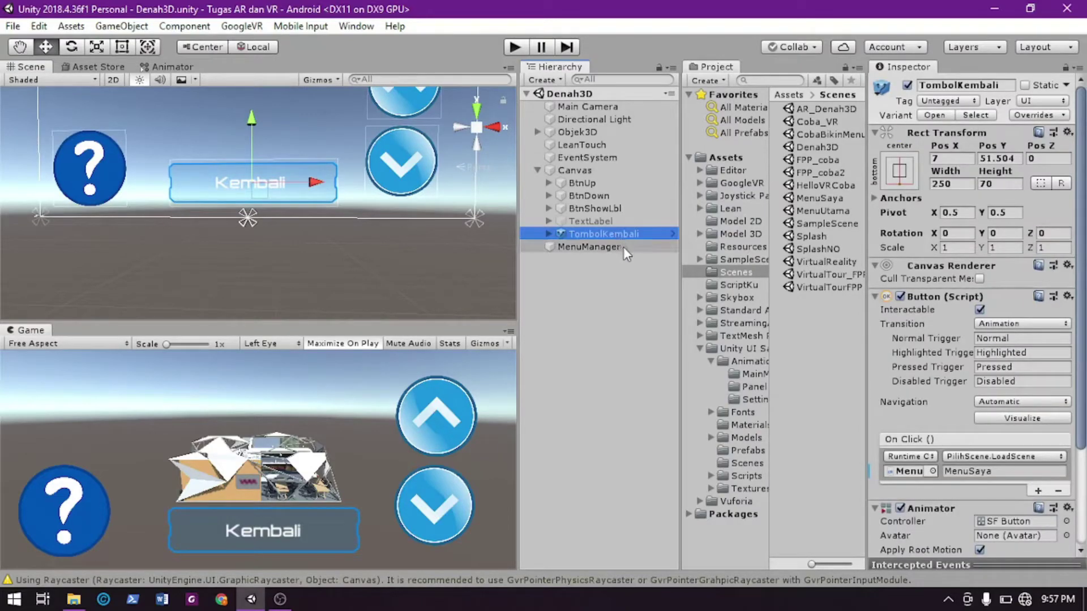
pyautogui.press('Delete')
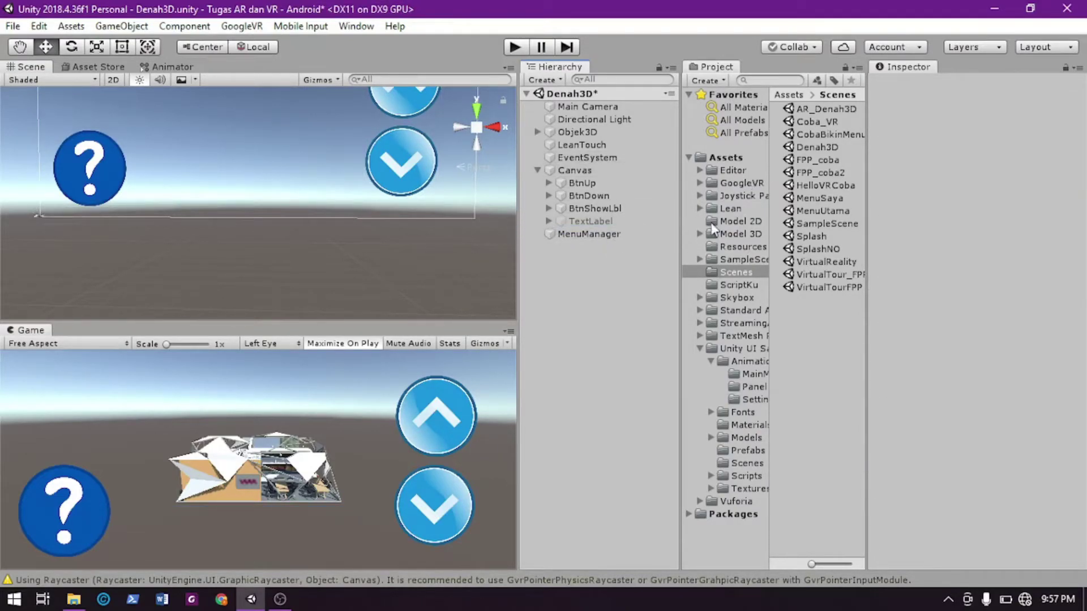
# Add the SF Button prefab from the Unity UI Samples Prefabs folder to the Canvas, below TextLabel
pyautogui.click(726, 348)
pyautogui.moveTo(680, 309); pyautogui.dragTo(546, 309)
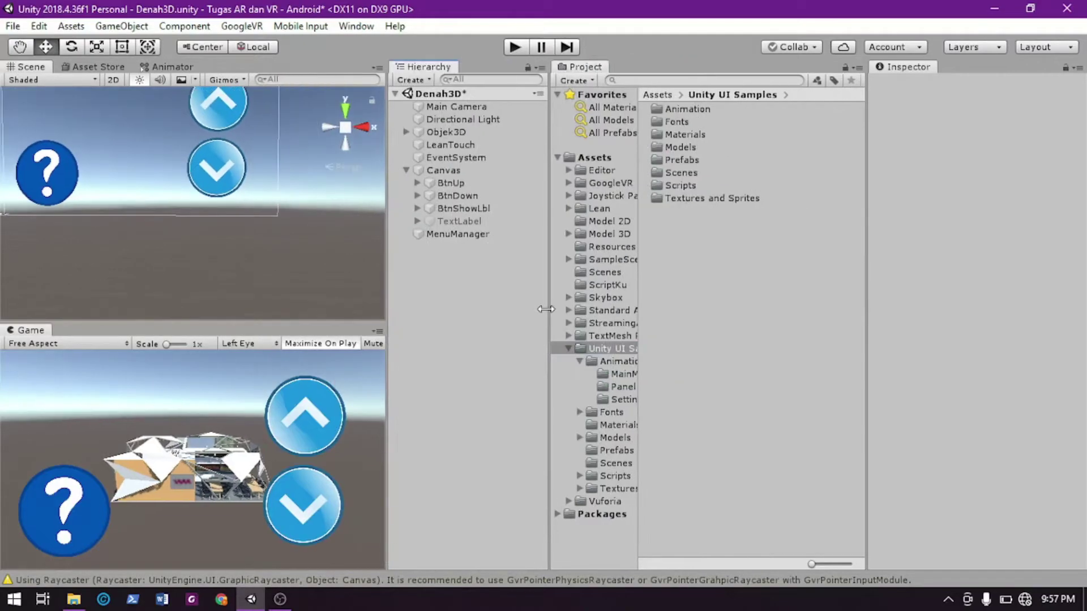
pyautogui.moveTo(640, 304); pyautogui.dragTo(677, 304)
pyautogui.doubleClick(742, 159)
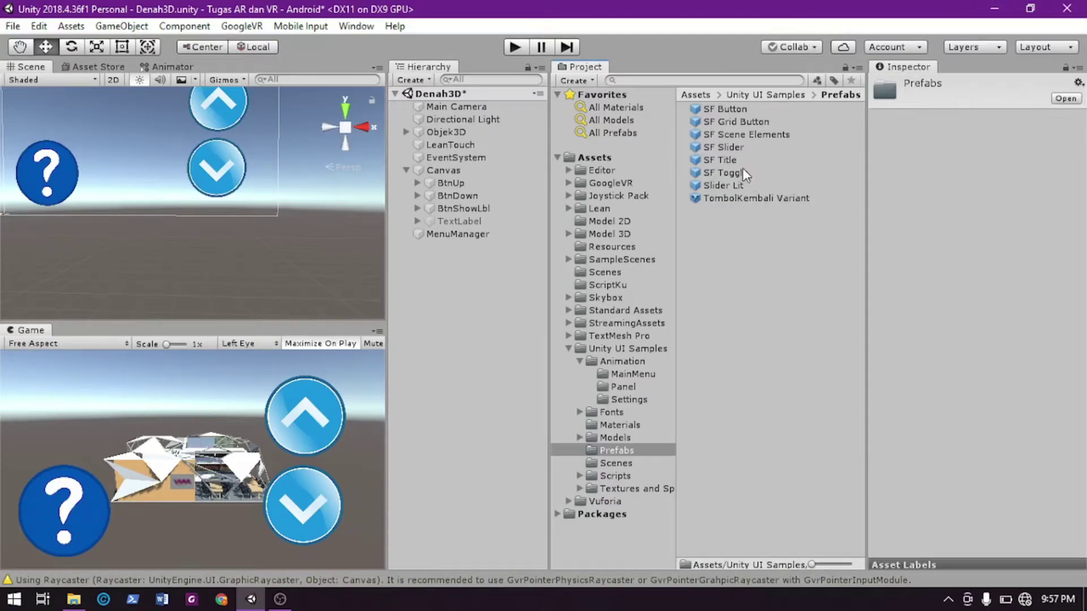
pyautogui.click(729, 107)
pyautogui.moveTo(746, 107); pyautogui.dragTo(481, 225)
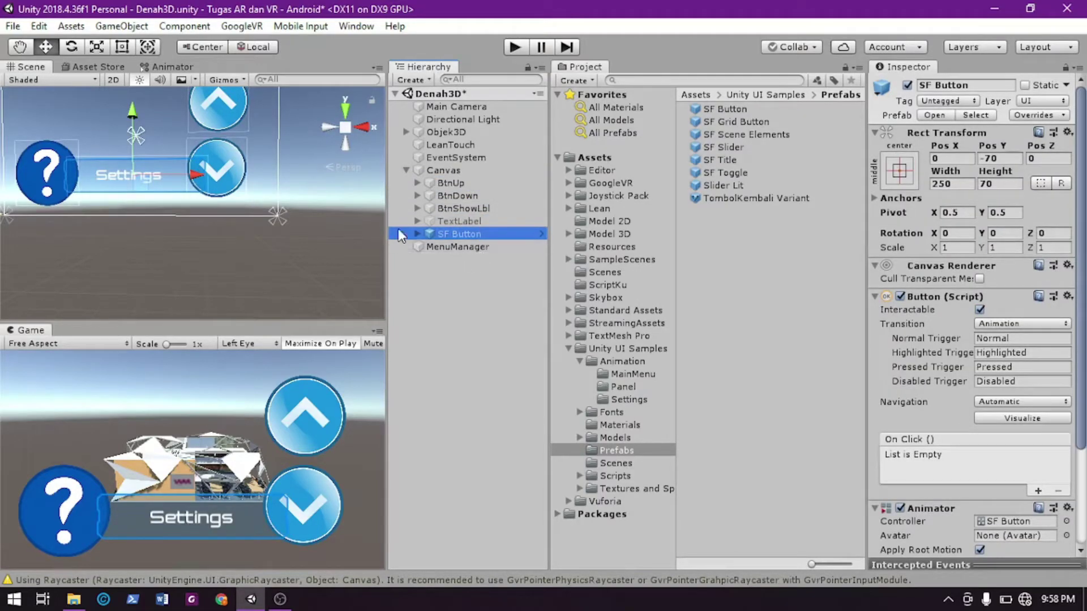
# Anchor the new SF Button to the bottom center of the Canvas
pyautogui.click(899, 170)
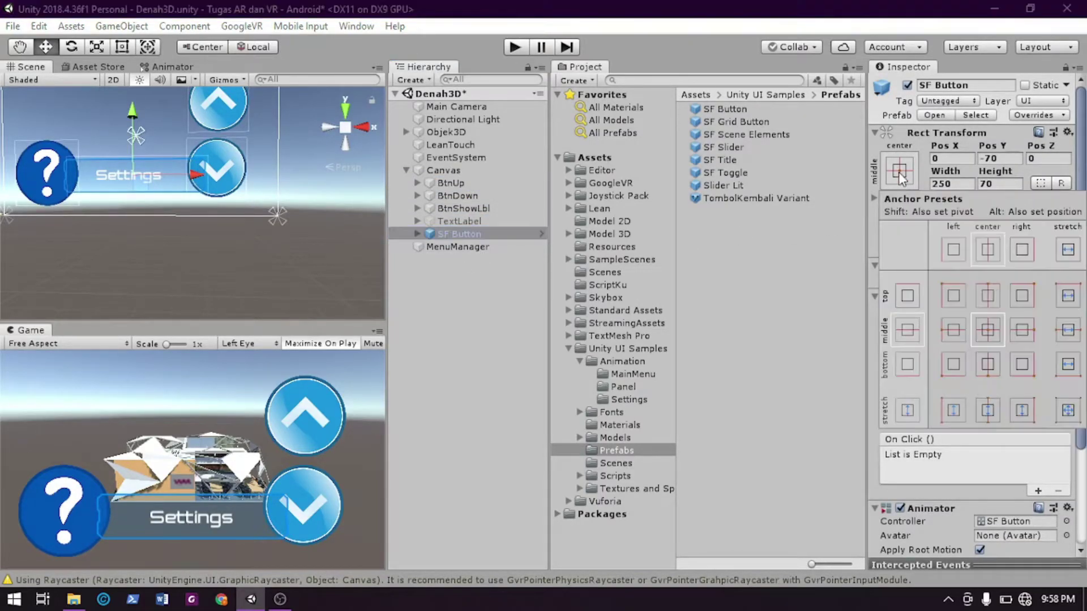
pyautogui.click(986, 365)
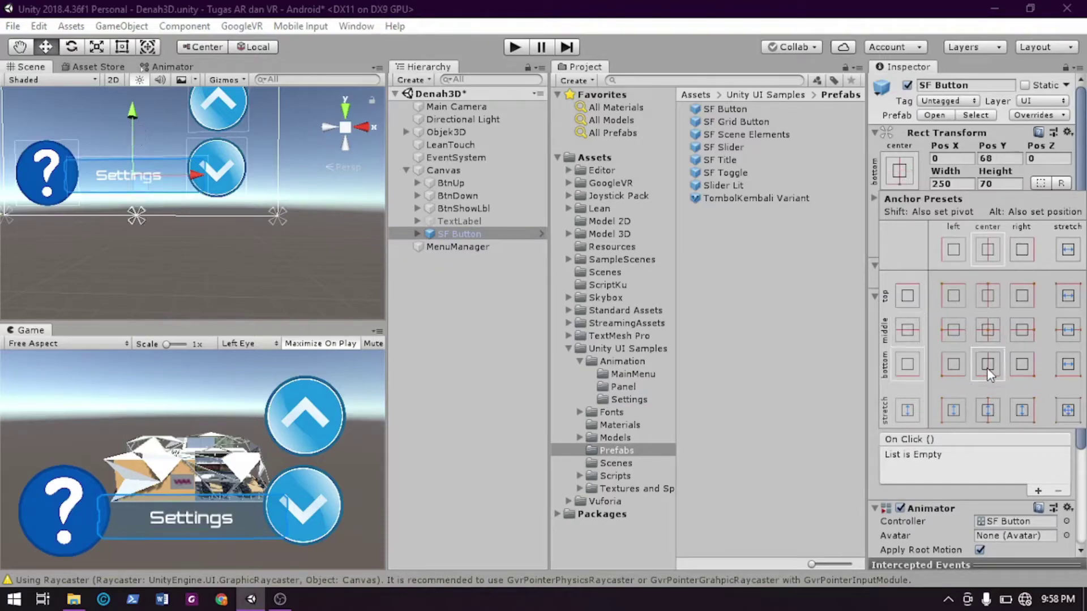
pyautogui.click(559, 280)
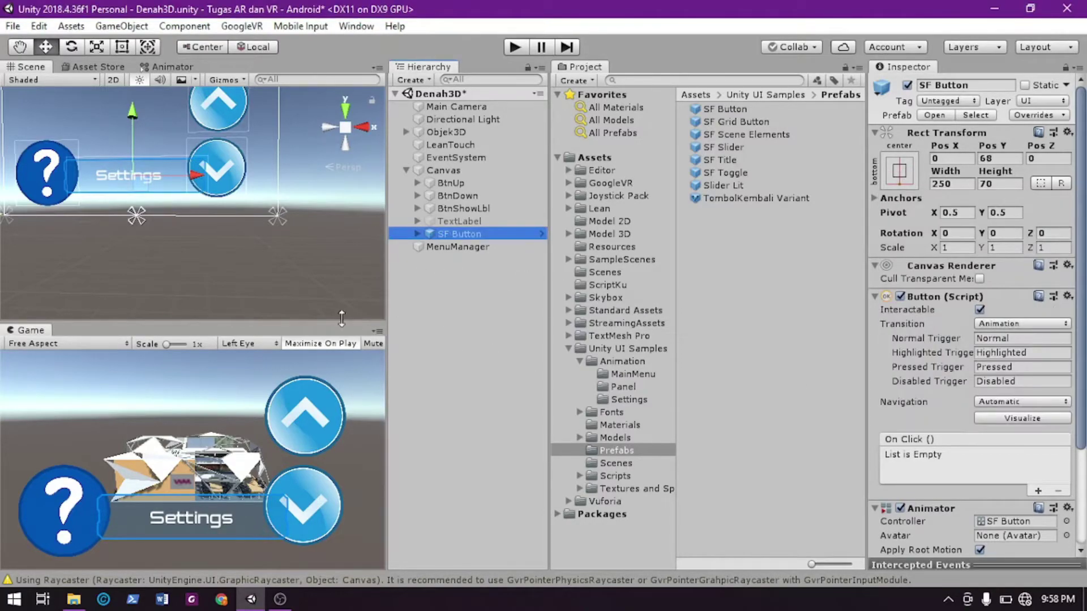
pyautogui.moveTo(388, 306); pyautogui.dragTo(606, 301)
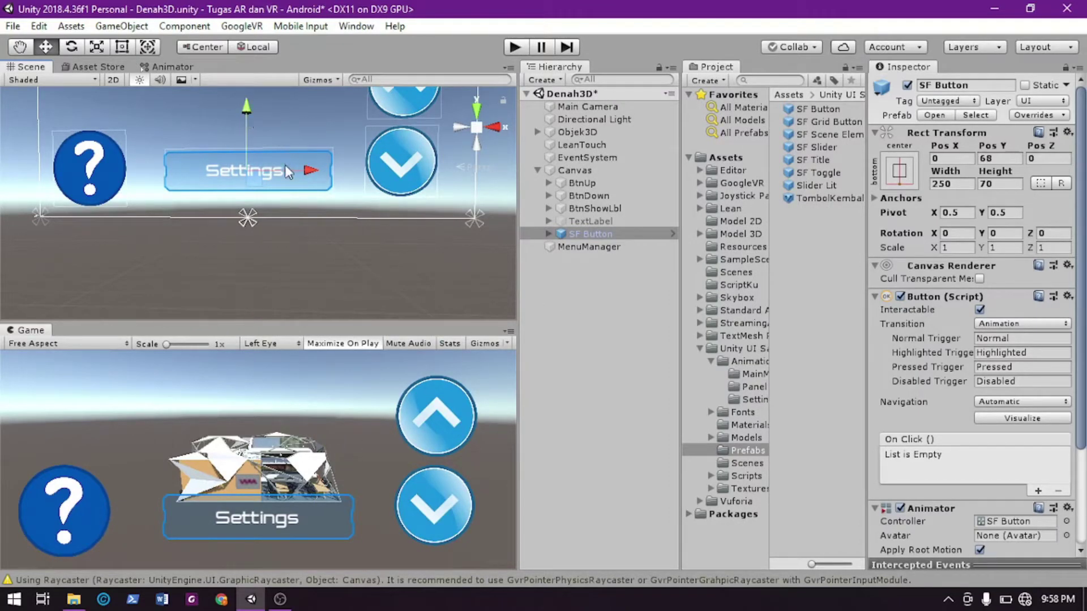
# Set the text of the SF Button's Label to Kembali
pyautogui.click(549, 233)
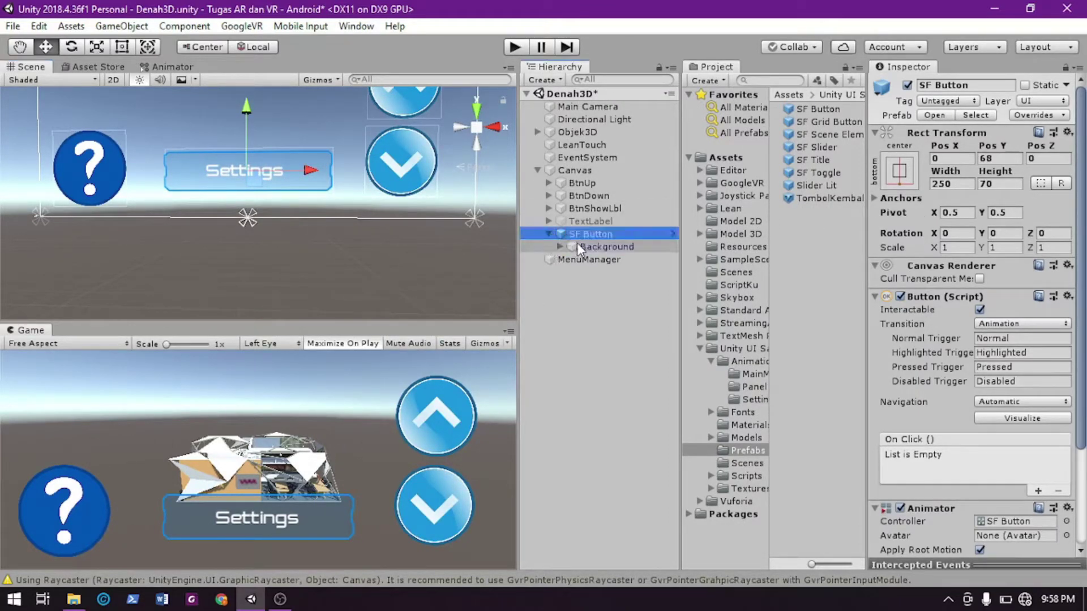
pyautogui.click(560, 246)
pyautogui.click(590, 260)
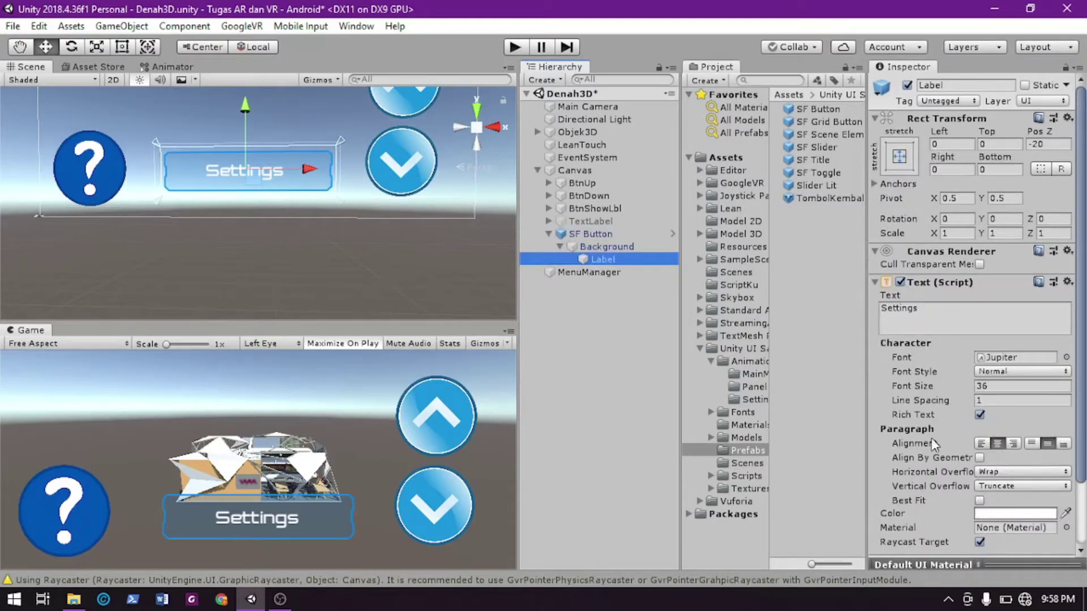
pyautogui.click(964, 306)
pyautogui.hotkey('ctrl', 'a')
pyautogui.write('K')
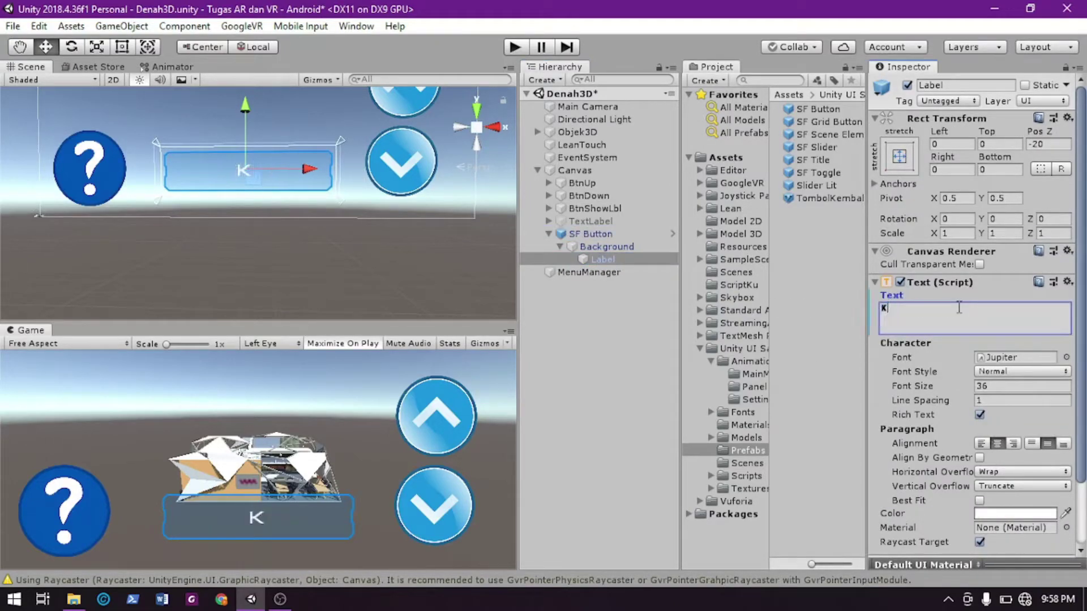
pyautogui.write('embali')
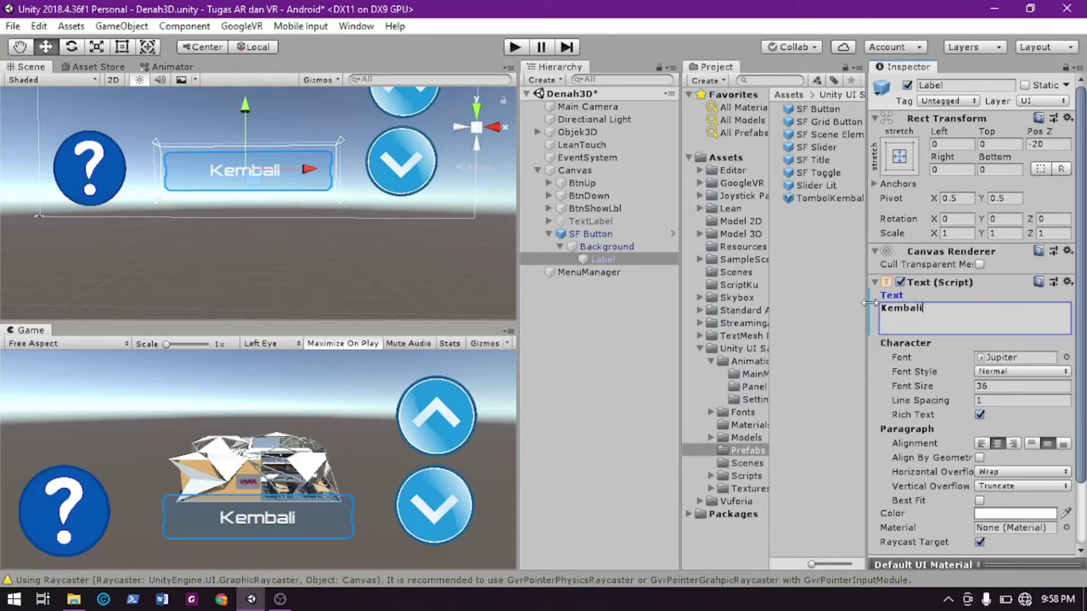
# Remove the Pilih Scene script component from the MenuManager object
pyautogui.click(618, 237)
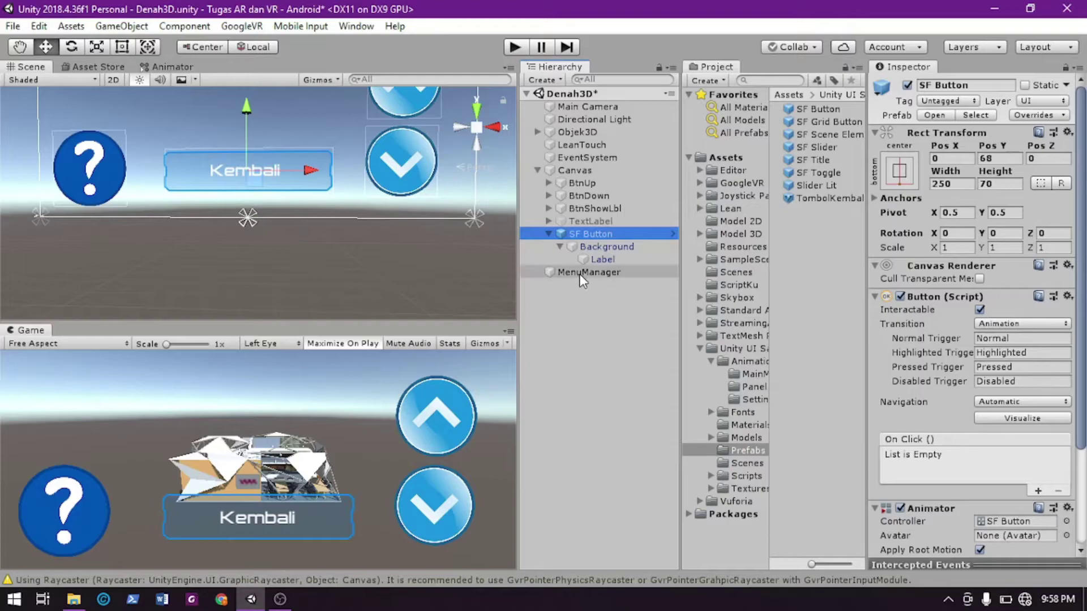
pyautogui.click(596, 272)
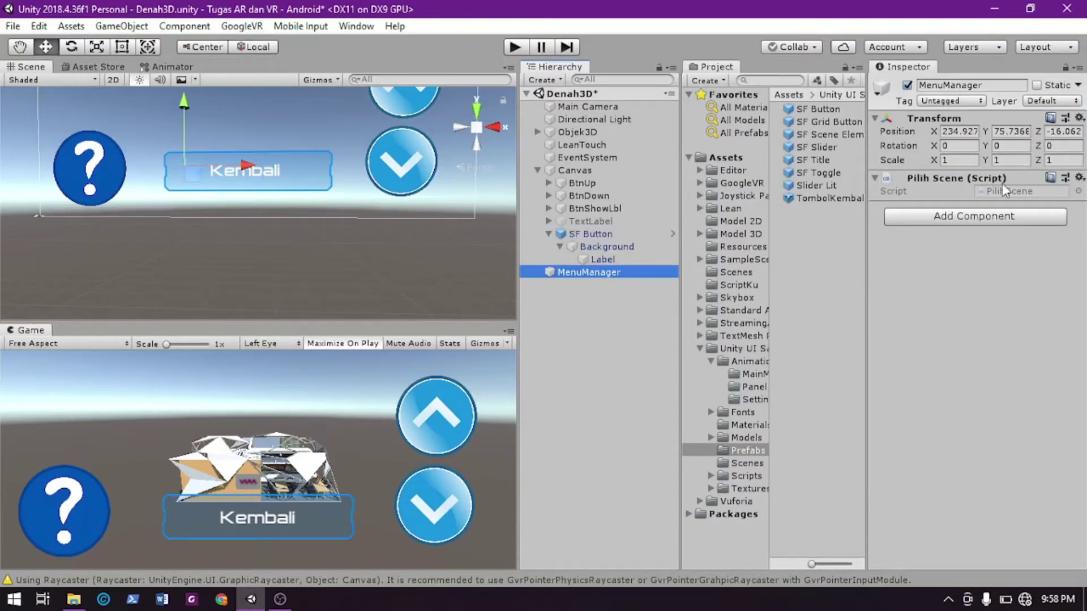
pyautogui.rightClick(906, 178)
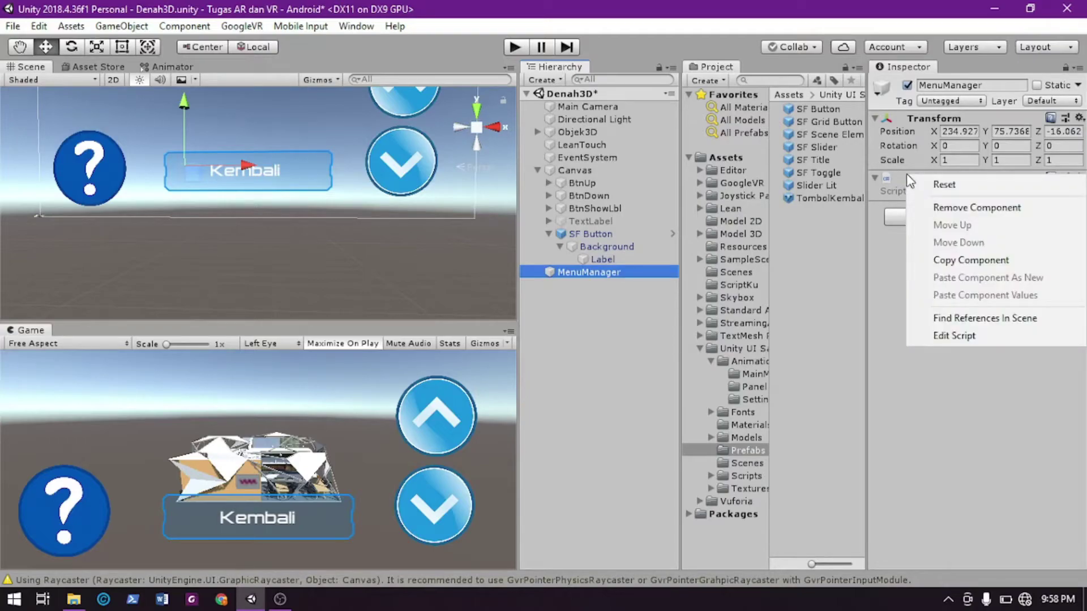
pyautogui.click(966, 207)
pyautogui.click(626, 261)
pyautogui.click(616, 272)
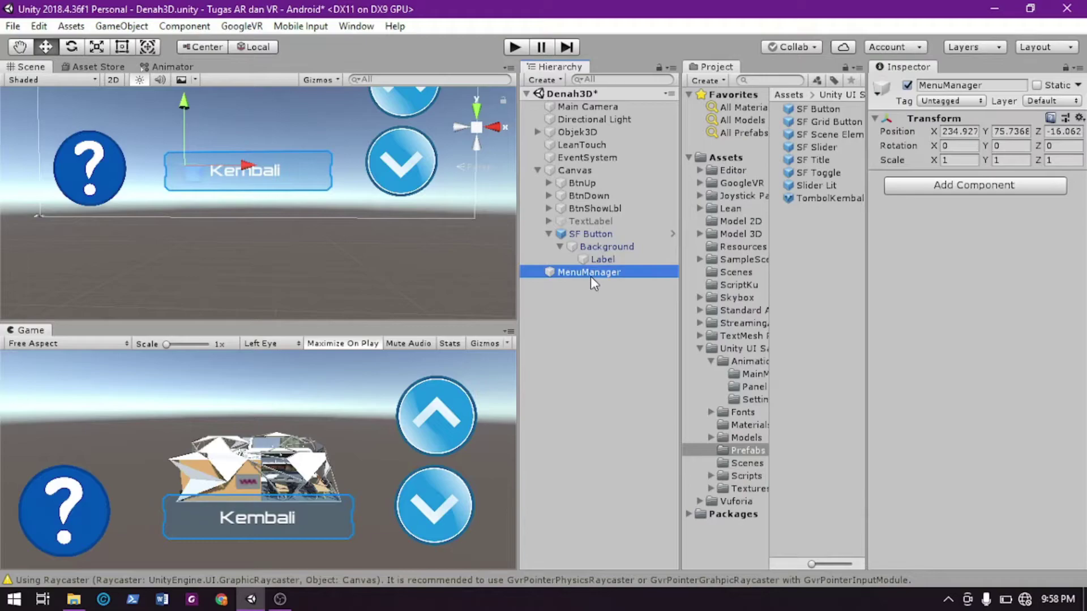
pyautogui.rightClick(577, 315)
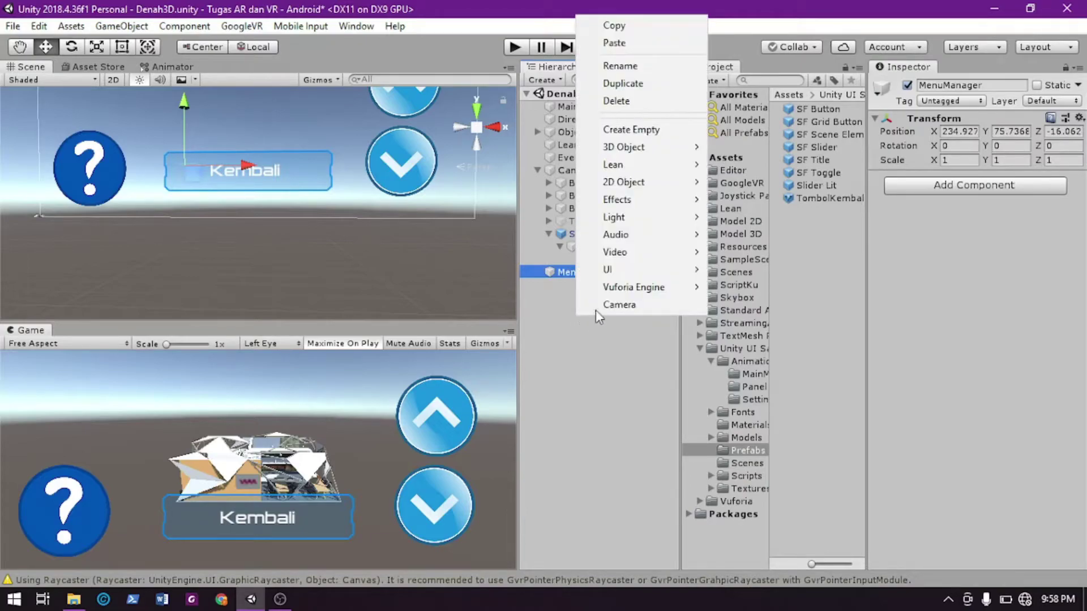
pyautogui.click(670, 134)
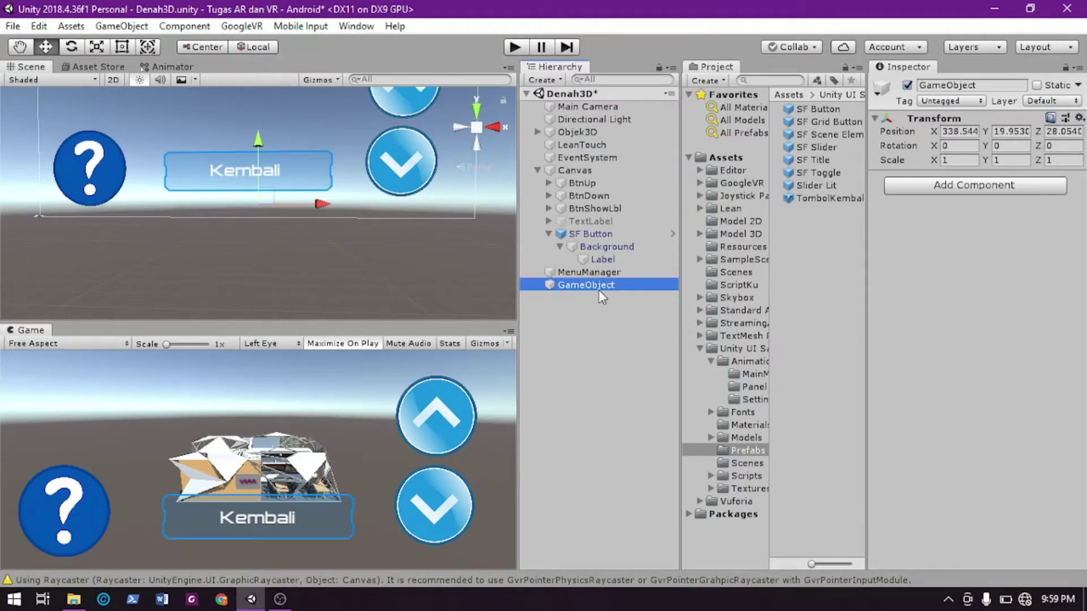
pyautogui.press('Delete')
# Add the Pilih Scene script component to the MenuManager object, finding it with the search term scen
pyautogui.click(593, 272)
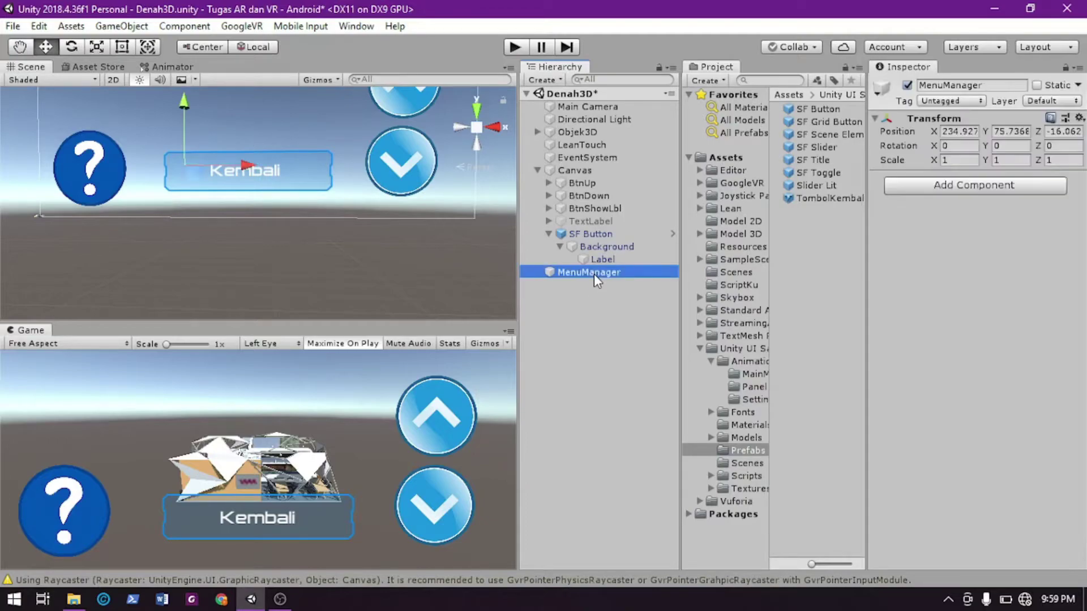
pyautogui.click(946, 185)
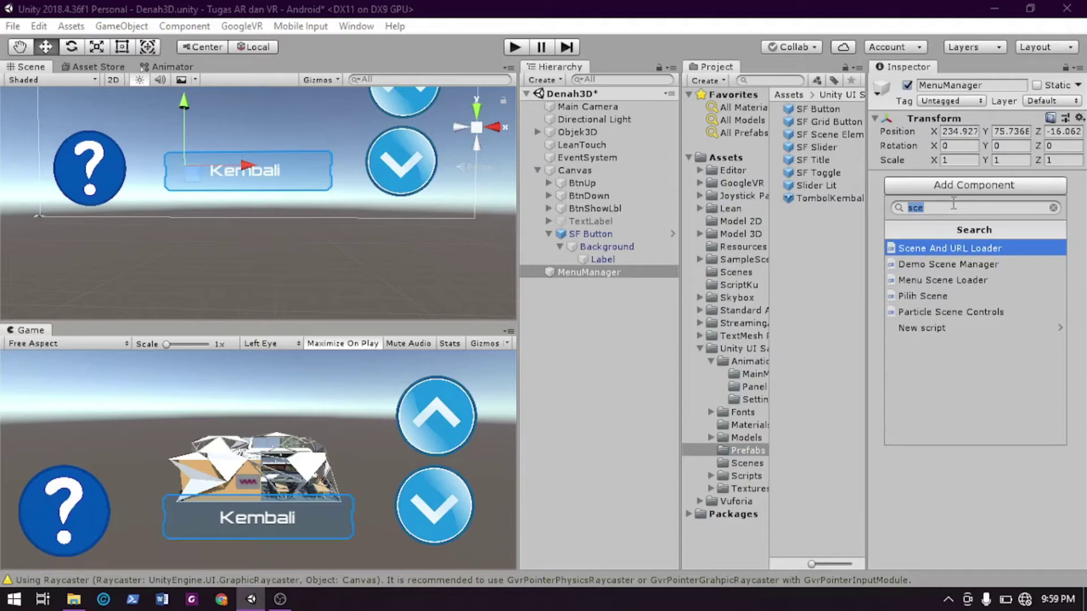
pyautogui.press('BackSpace')
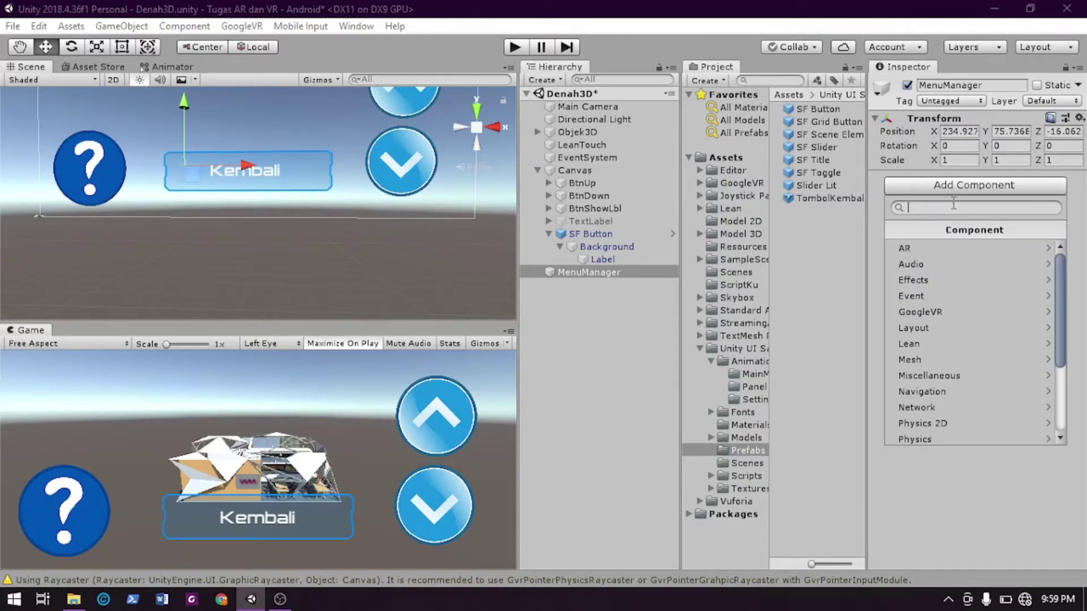
pyautogui.write('scen')
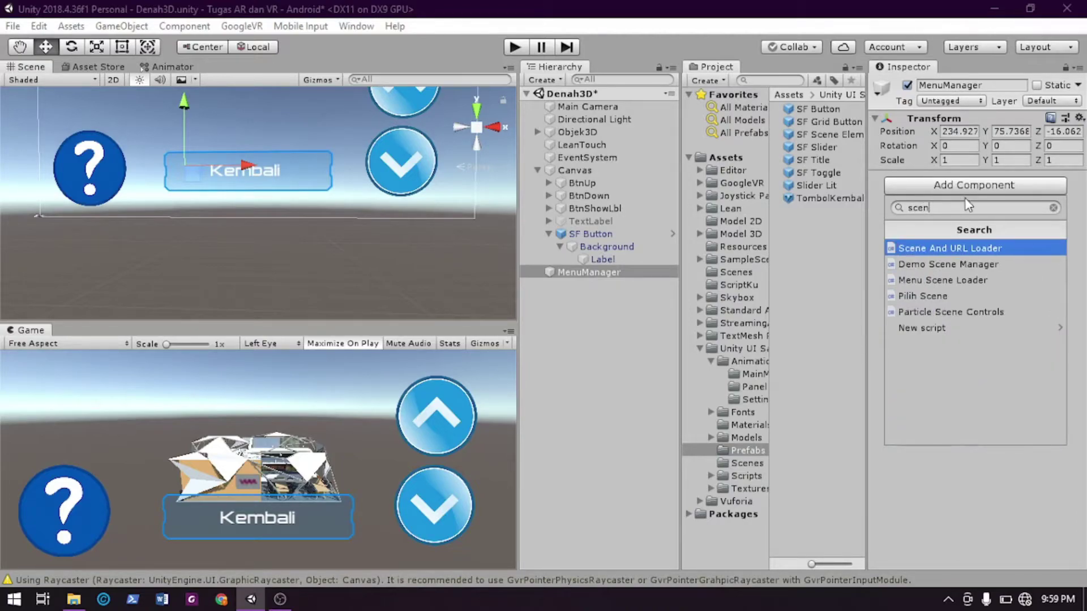
pyautogui.click(953, 297)
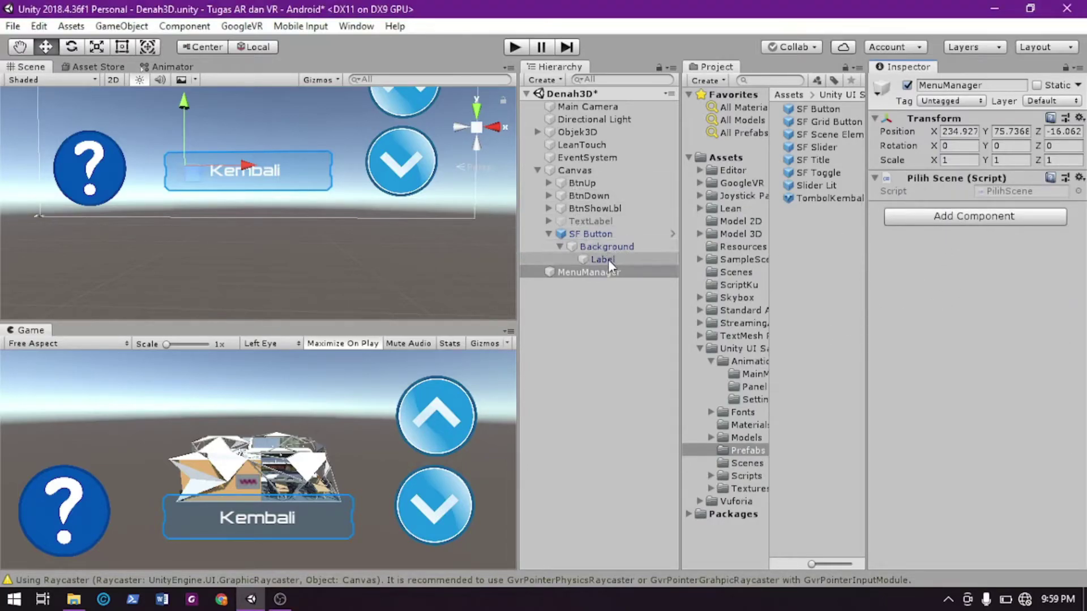
# Rename the SF Button object as BtnKembali and inspect its Label and Background children
pyautogui.click(603, 236)
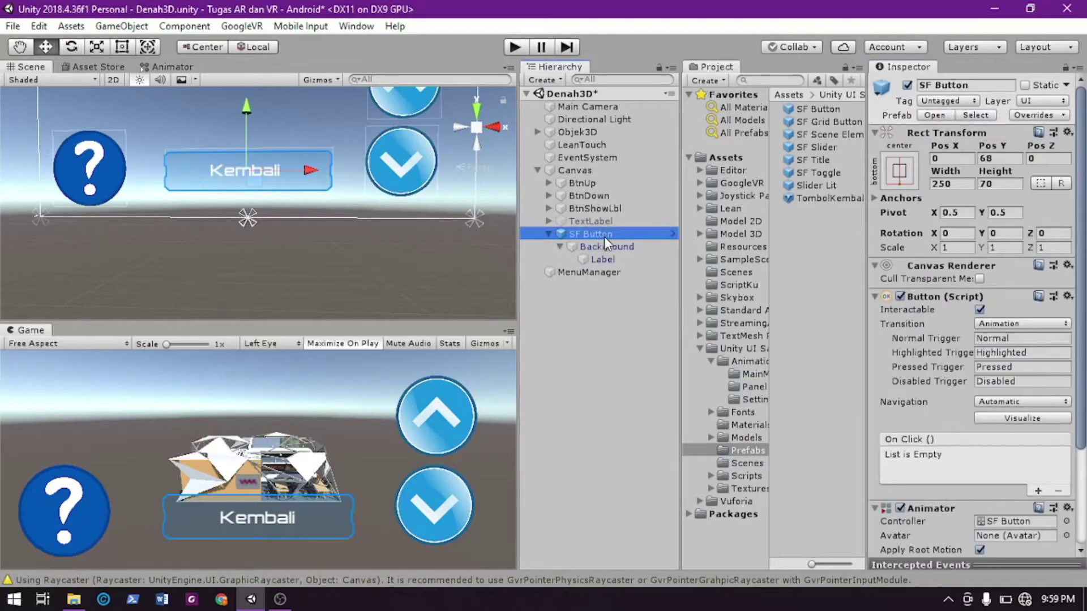
pyautogui.rightClick(603, 237)
pyautogui.click(669, 270)
pyautogui.write('BtnKembali')
pyautogui.press('Return')
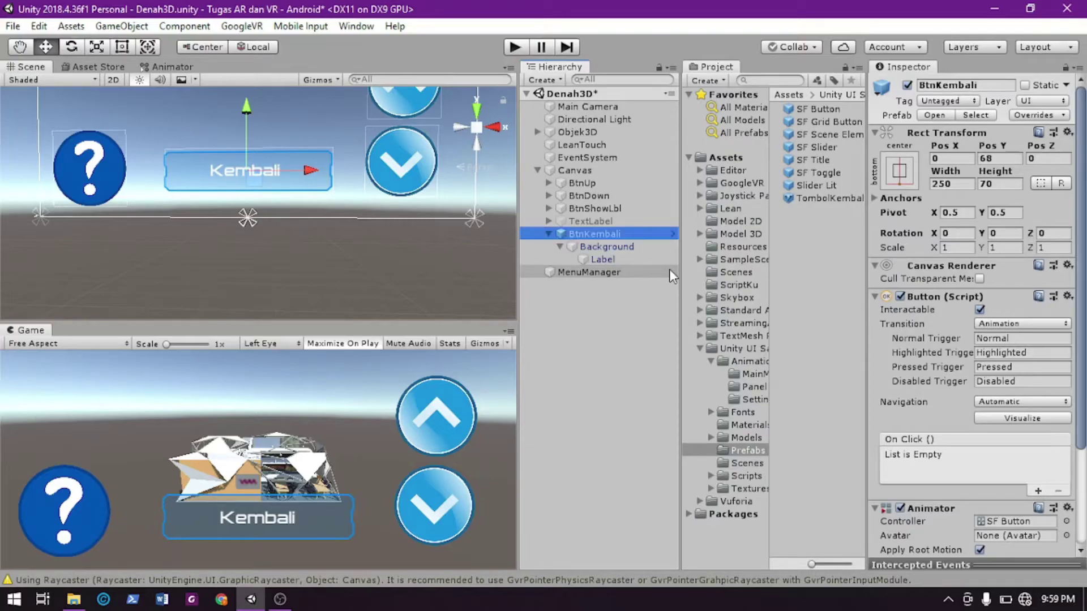
pyautogui.click(640, 258)
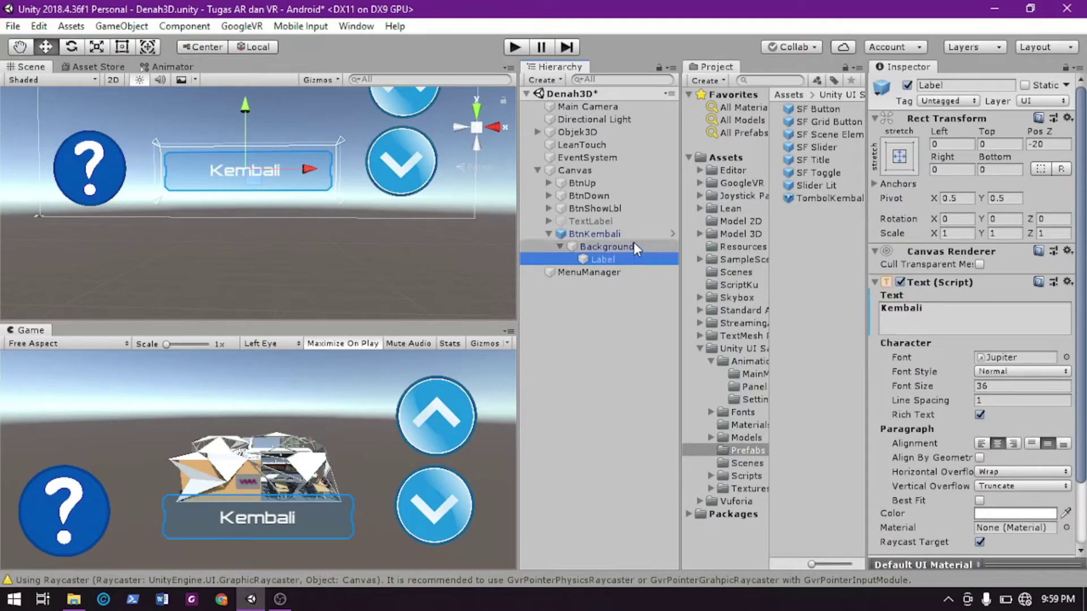
pyautogui.click(634, 245)
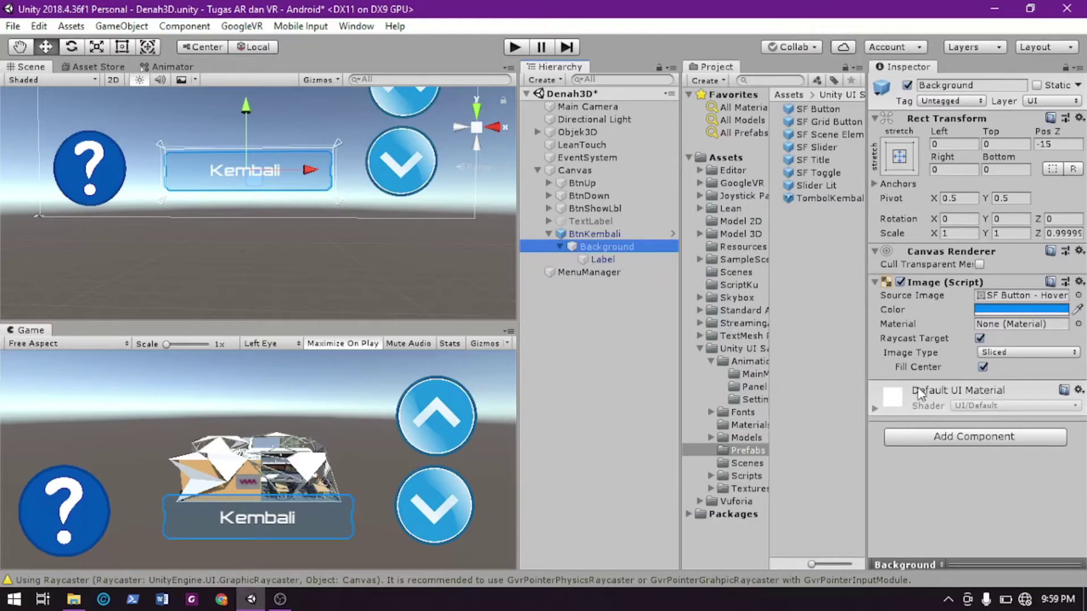
# Make BtnKembali's On Click event call PilihScene.LoadScene on MenuManager with the argument MenuUtama, and save the scene
pyautogui.click(629, 234)
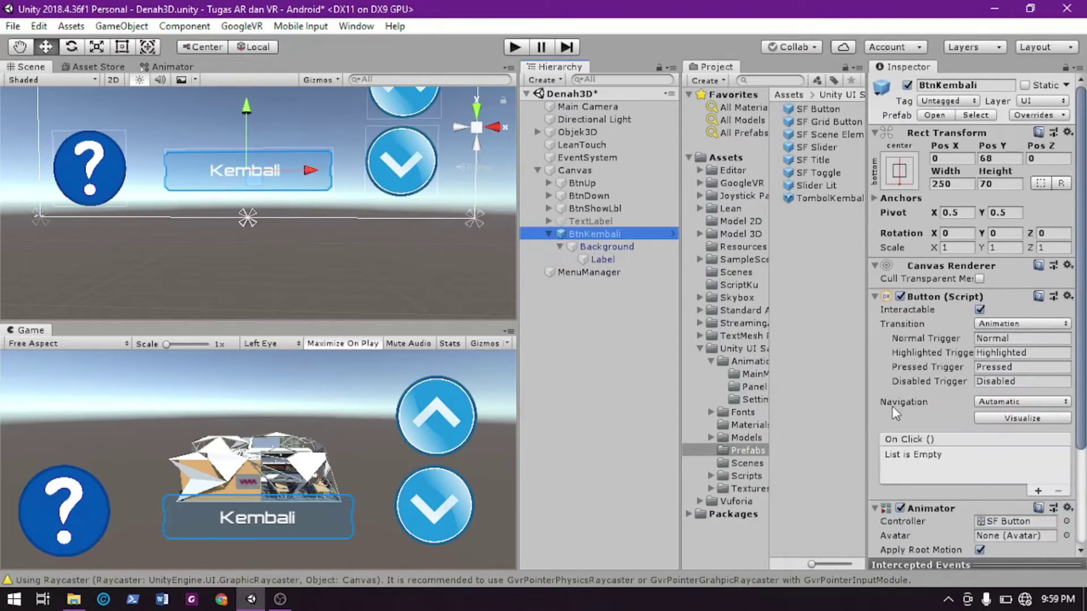
pyautogui.click(1039, 490)
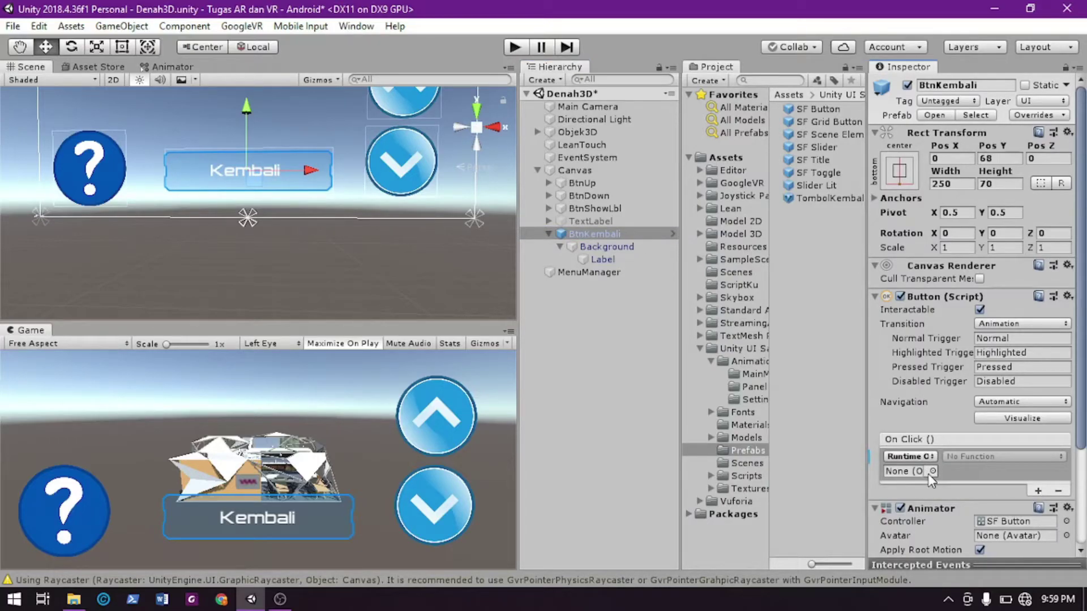
pyautogui.moveTo(580, 270); pyautogui.dragTo(909, 470)
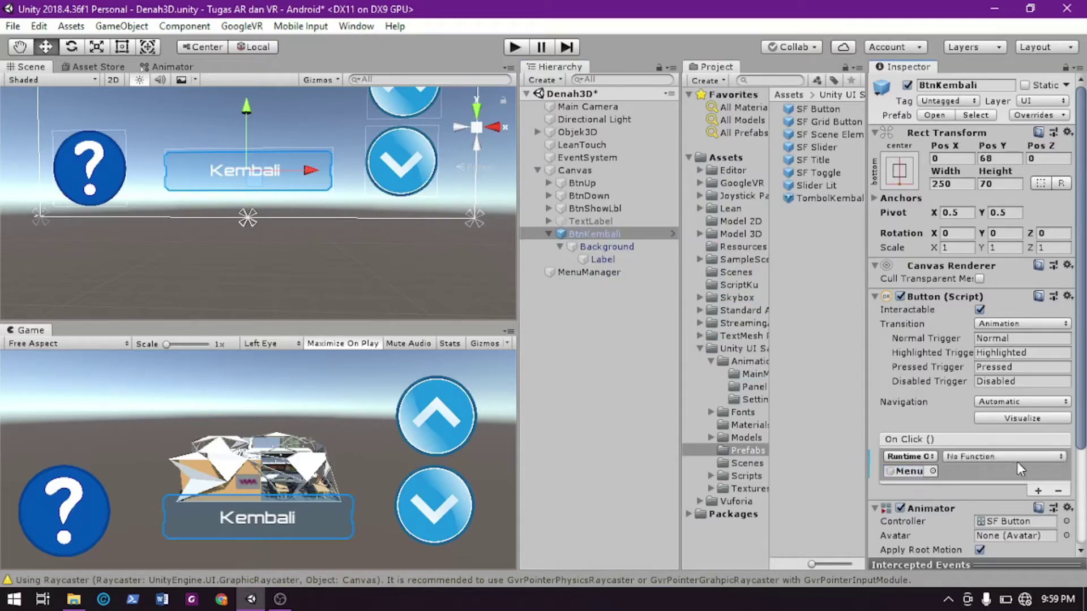
pyautogui.click(993, 457)
pyautogui.moveTo(992, 529)
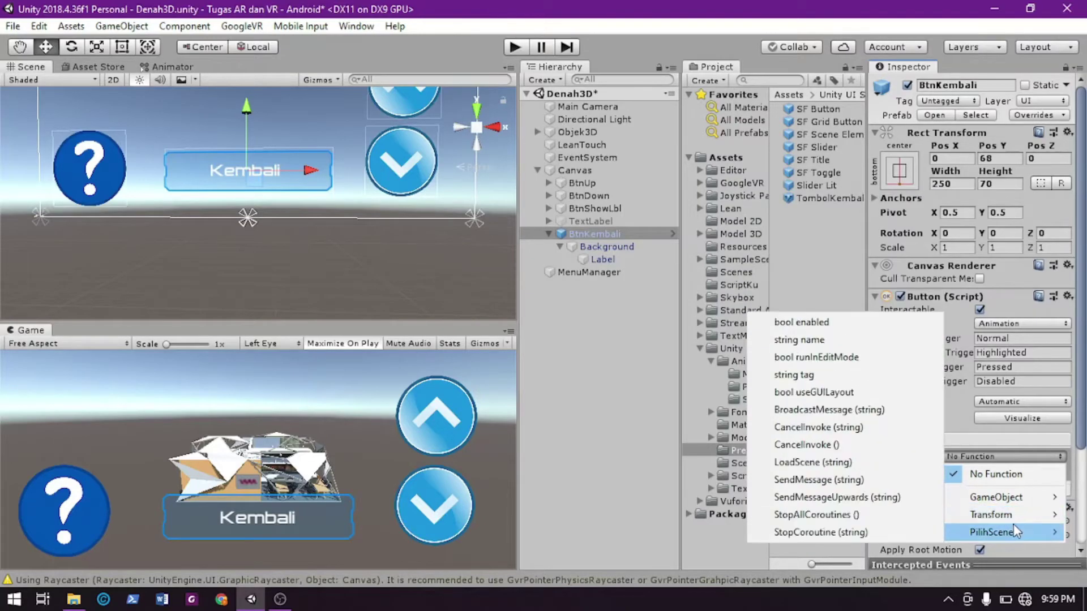
pyautogui.click(855, 463)
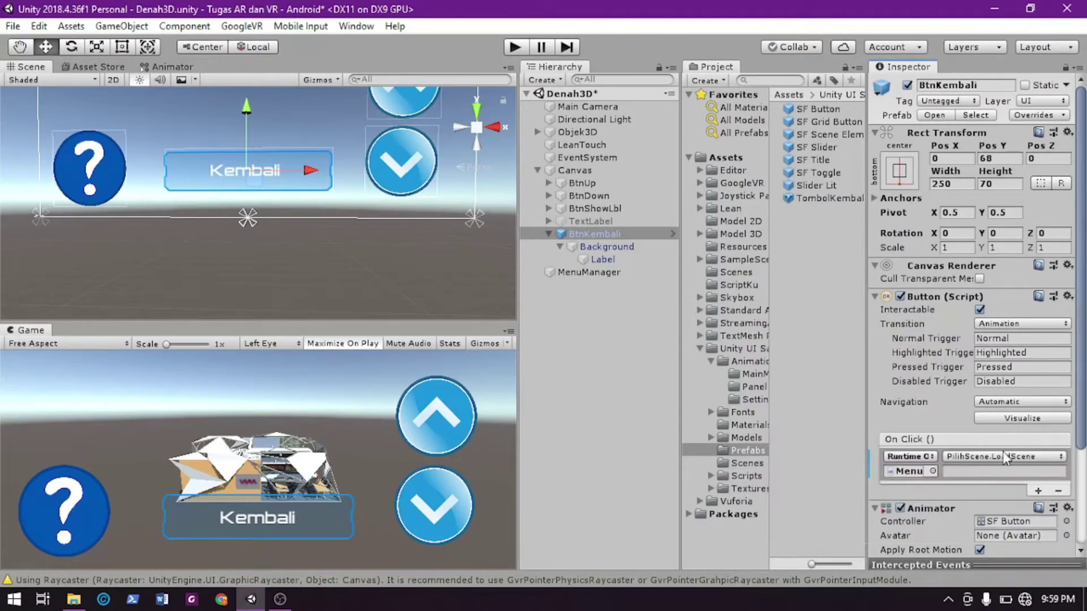
pyautogui.write('MenuUtama')
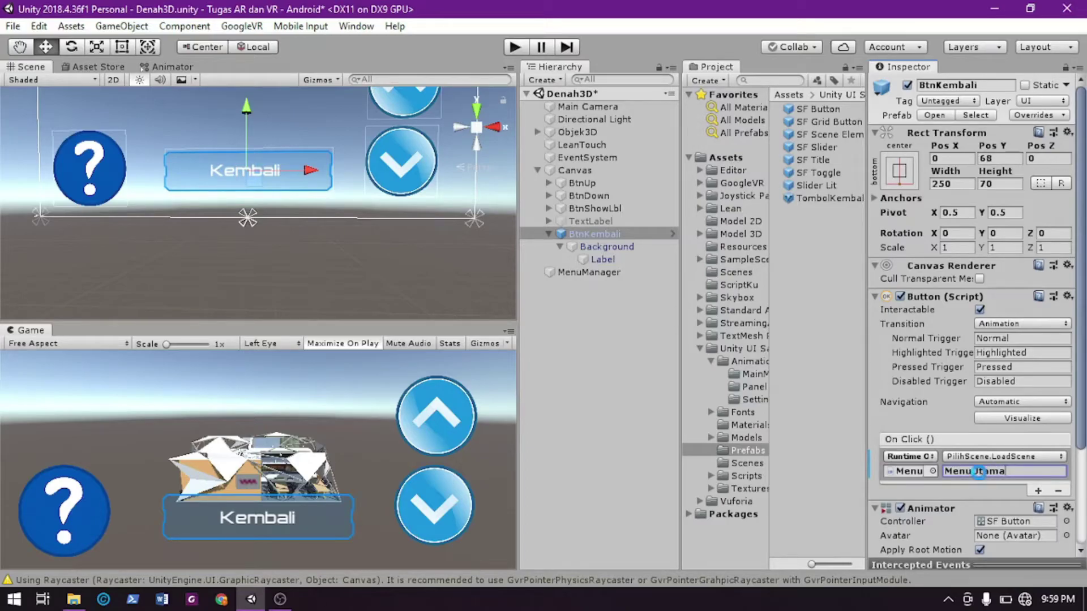
pyautogui.hotkey('ctrl', 's')
# Play-test the Denah3D scene by switching between it and the main menu through Kembali, Play and Denah 3D, and stop the playback
pyautogui.click(512, 49)
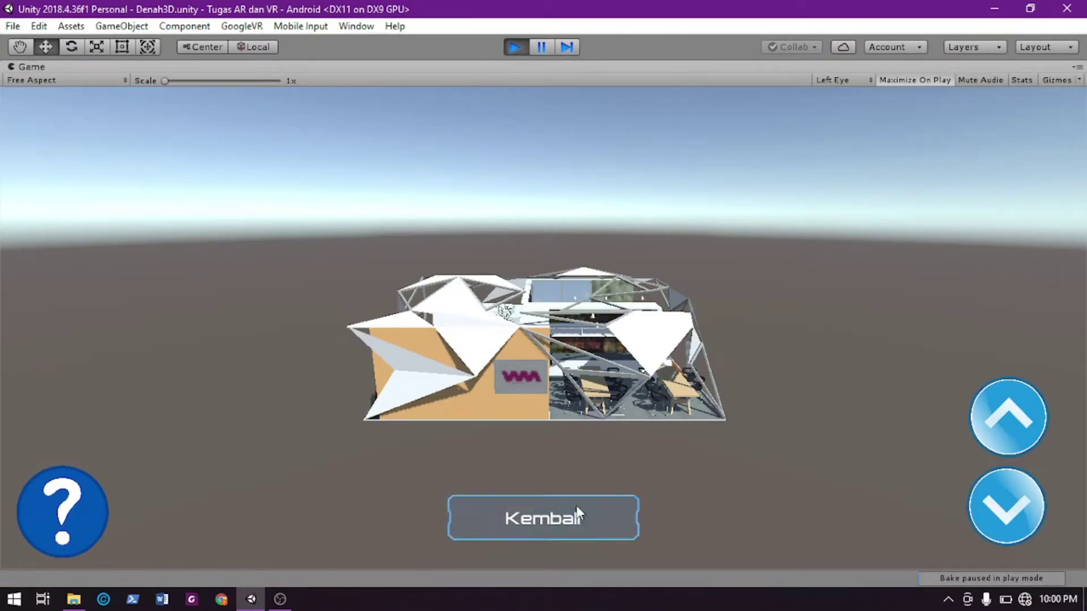
pyautogui.click(593, 525)
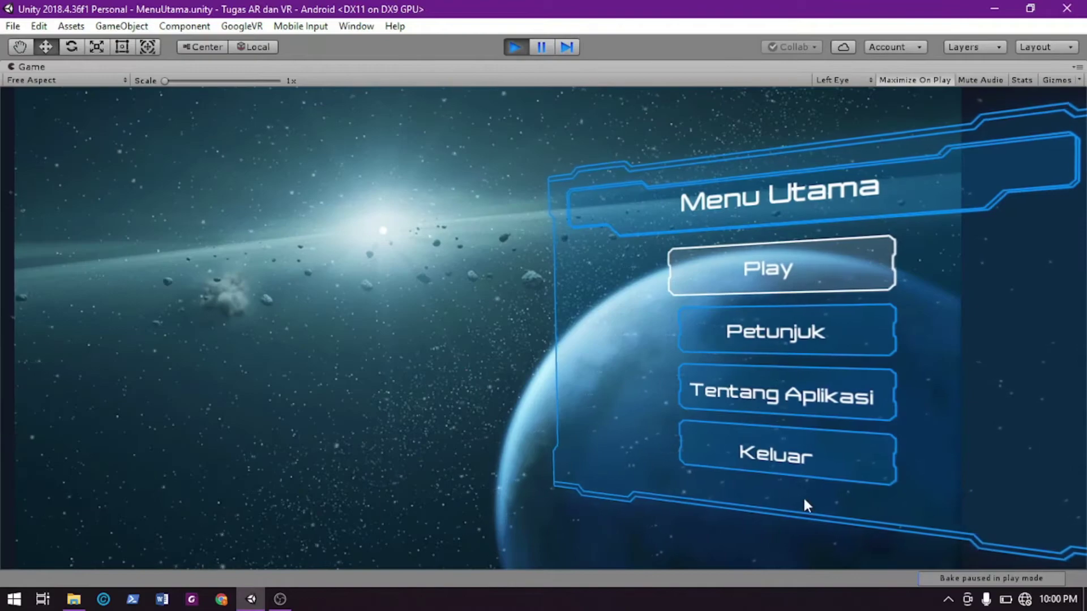
pyautogui.click(793, 264)
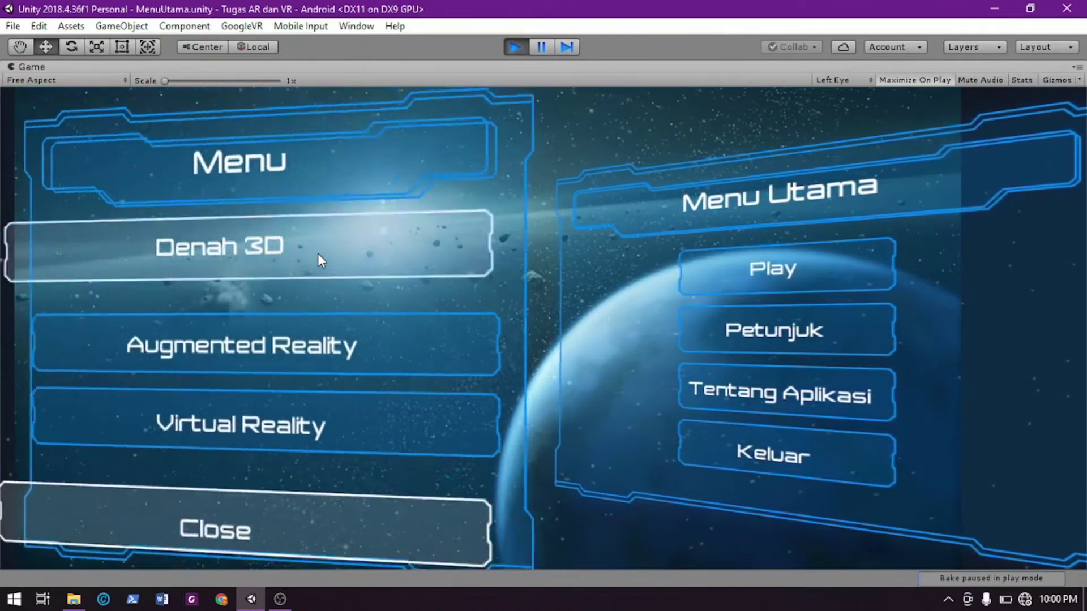
pyautogui.click(330, 266)
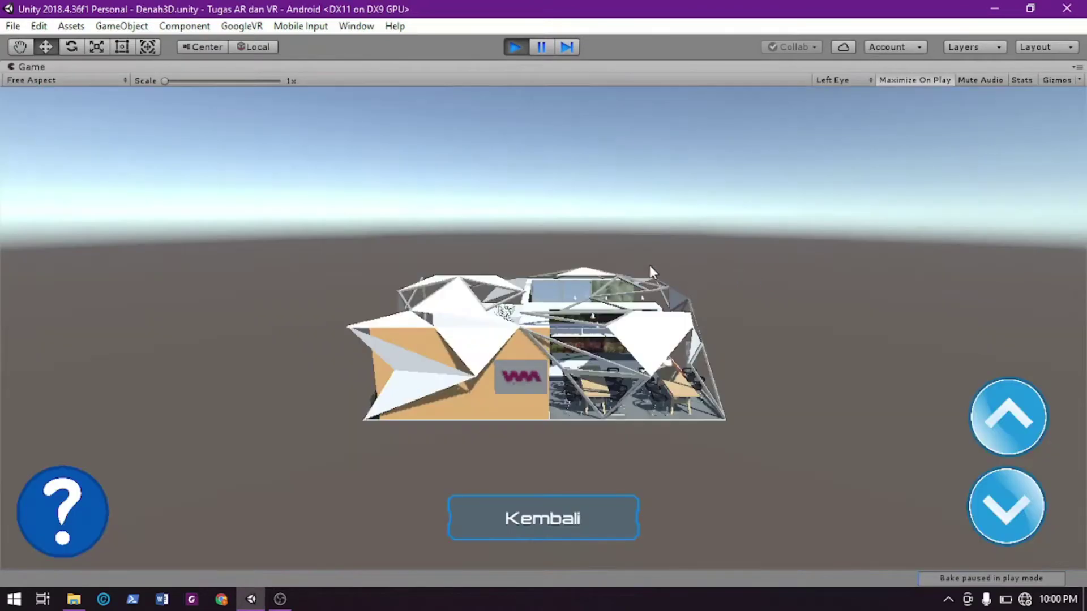
pyautogui.click(584, 518)
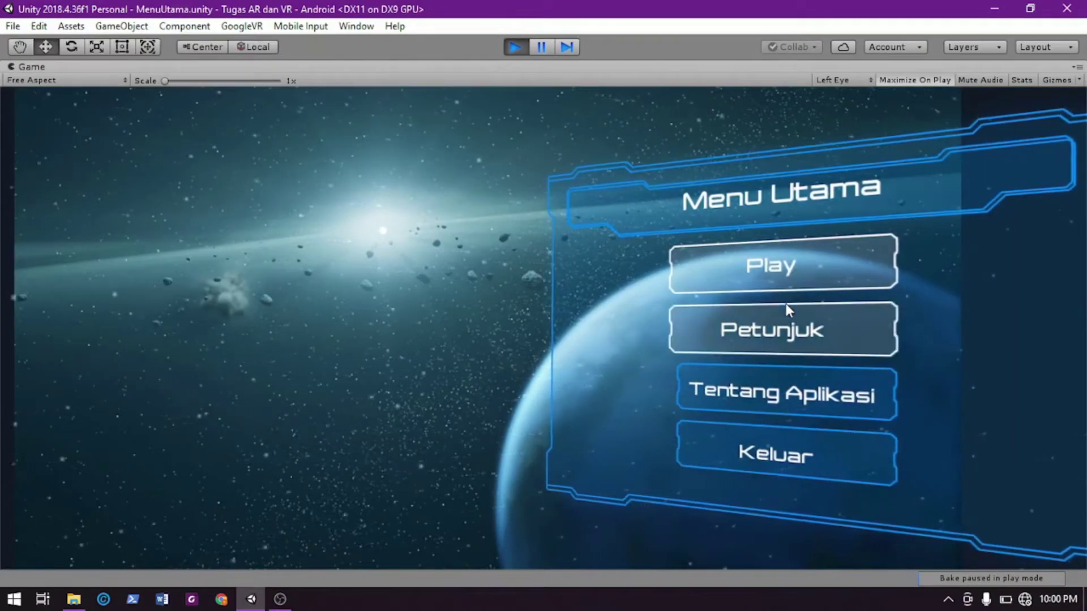
pyautogui.click(819, 271)
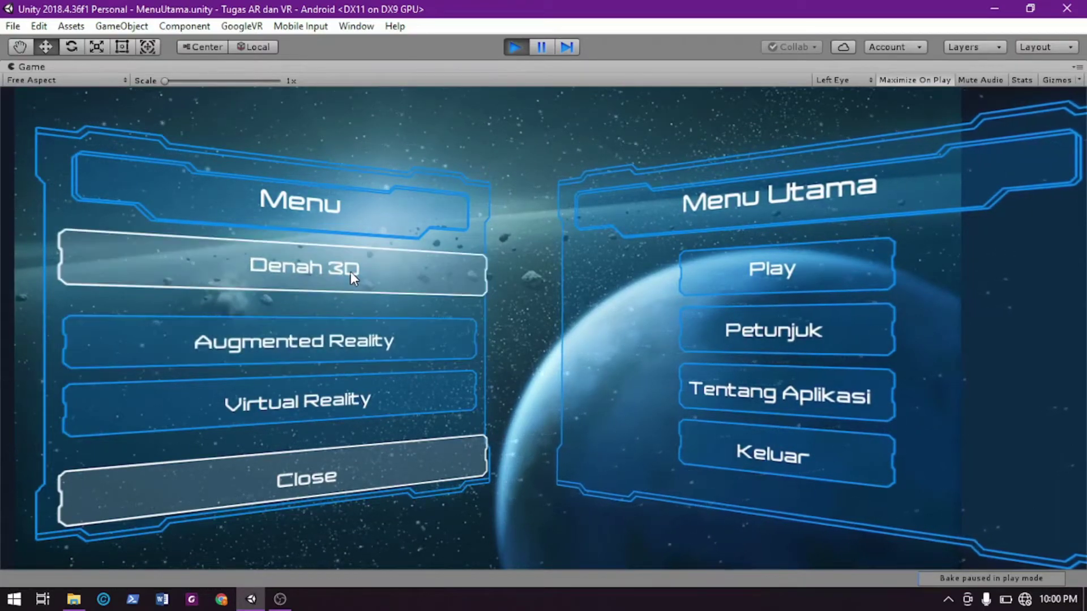
pyautogui.click(520, 46)
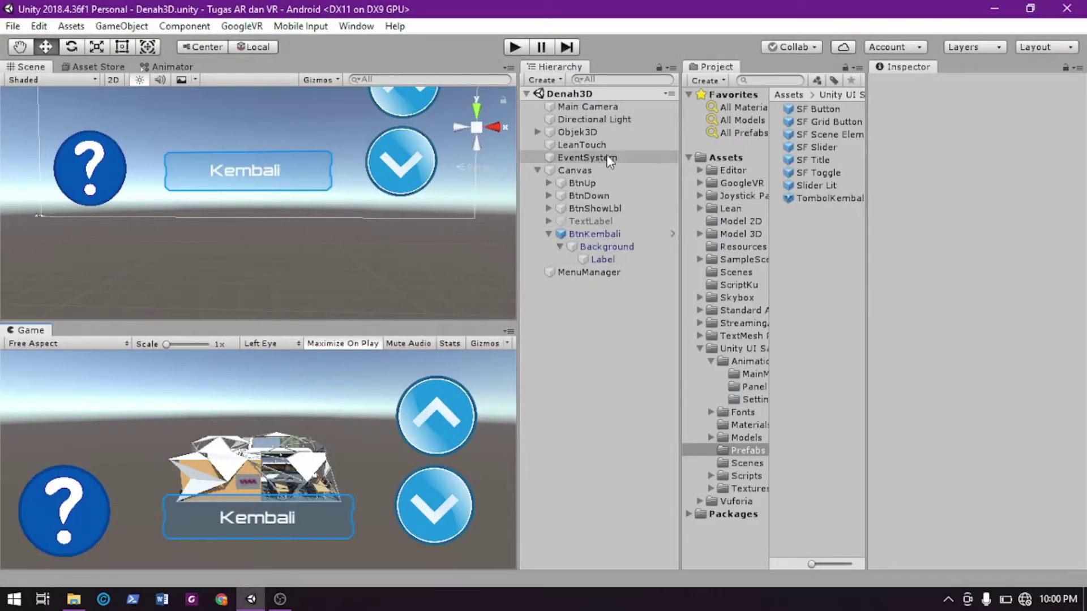
# Open the AR_Denah3D scene from the Scenes folder and inspect its MenuManager object
pyautogui.click(730, 273)
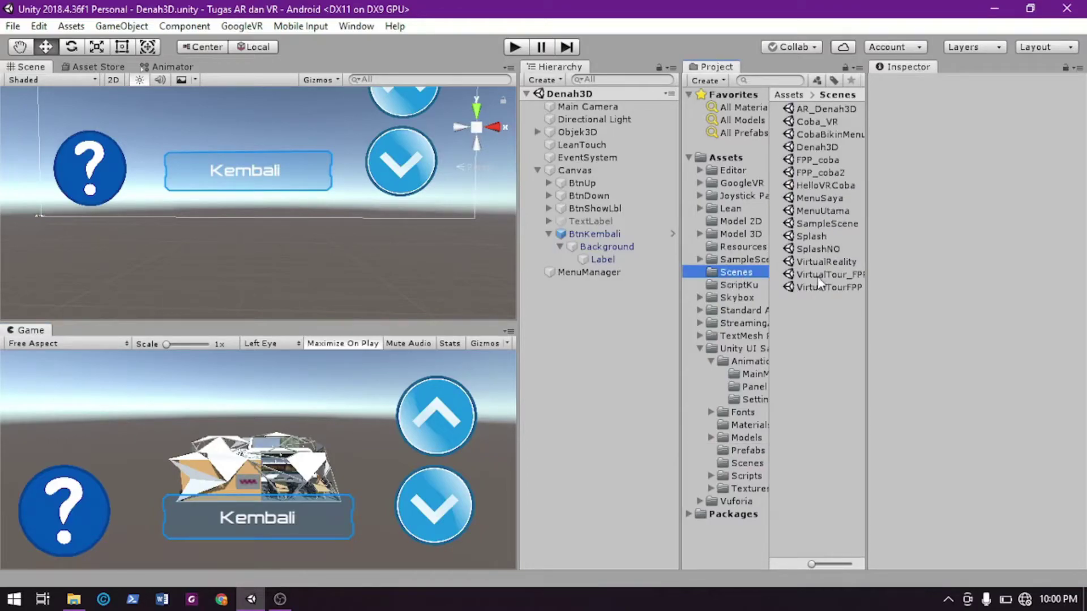
pyautogui.doubleClick(836, 110)
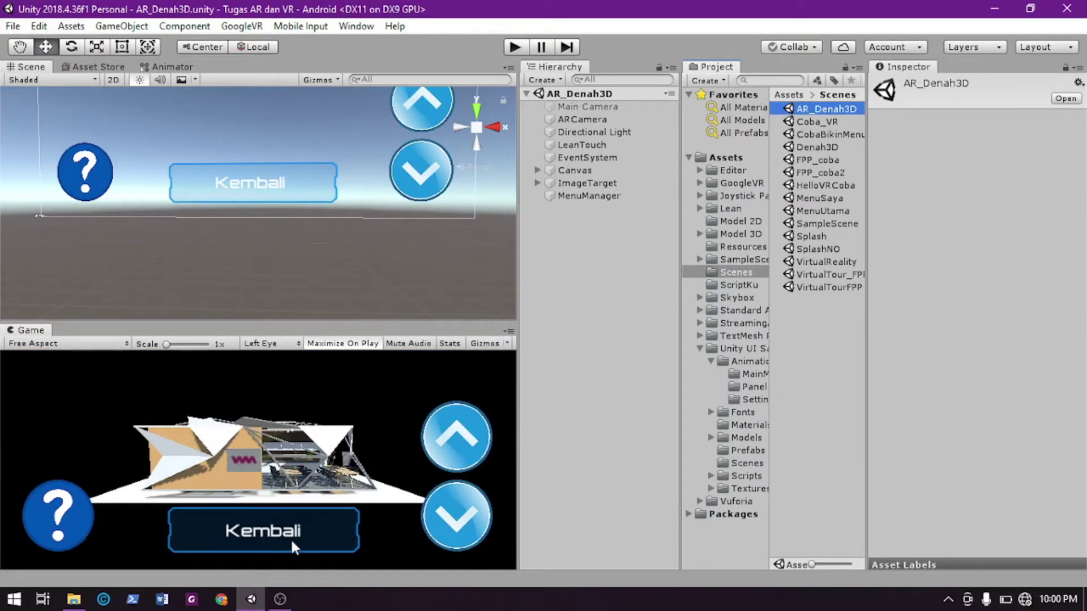
pyautogui.click(603, 196)
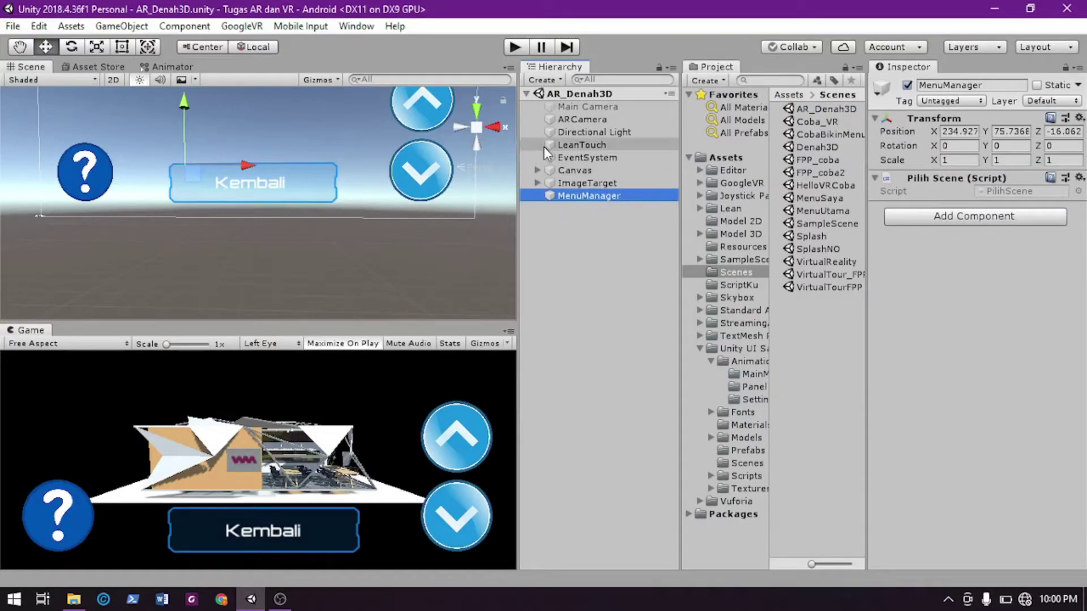
# Set the LoadScene argument in the On Click event of the Canvas's TombolKembali Variant to MenuUtama and save the scene
pyautogui.click(538, 171)
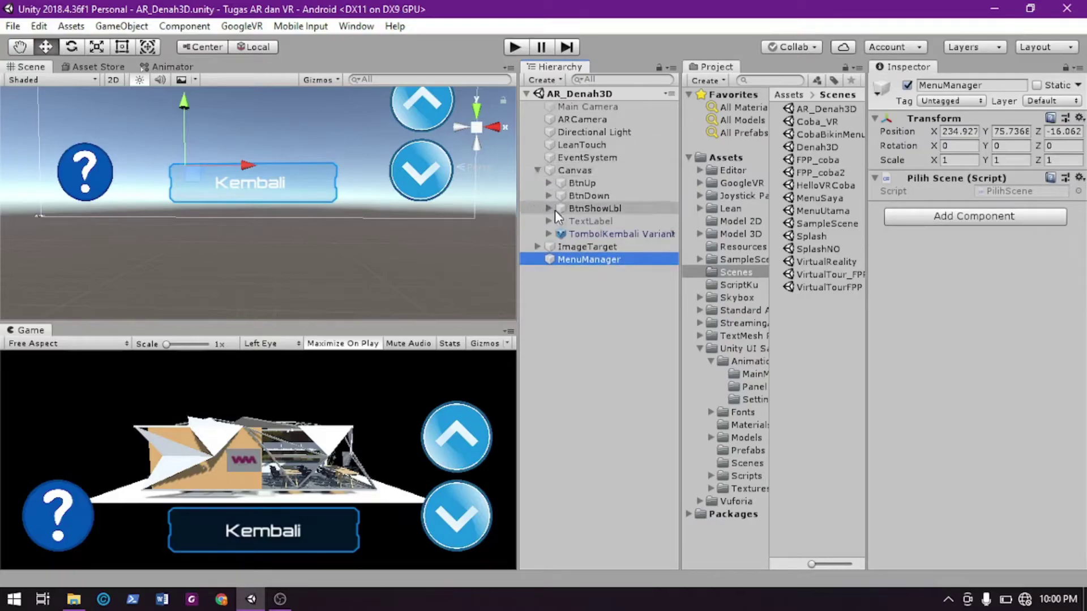
pyautogui.click(603, 245)
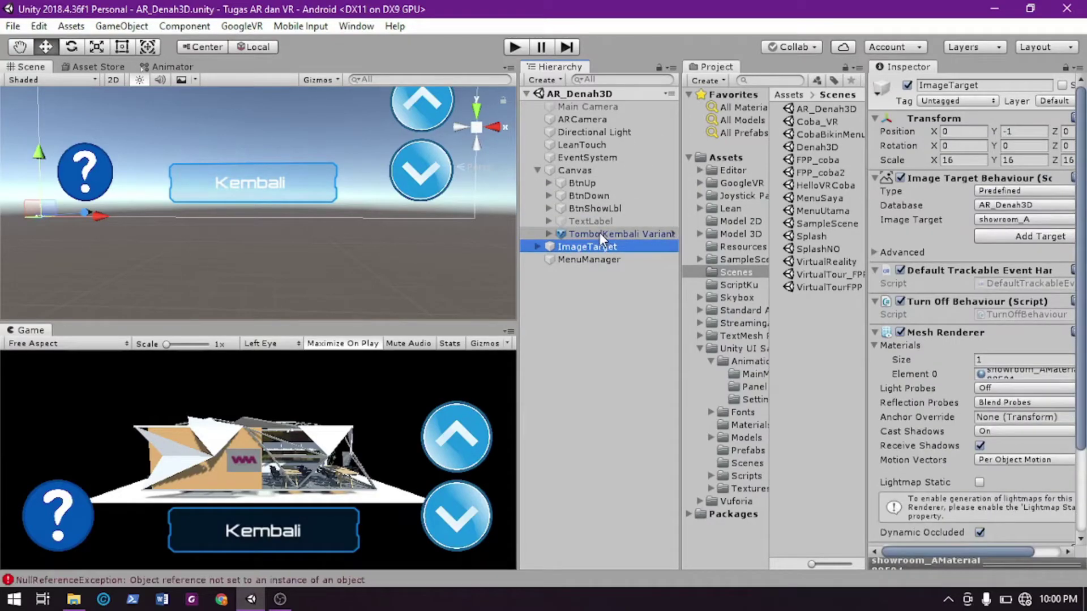
pyautogui.click(600, 232)
pyautogui.scroll(-3, 956, 486)
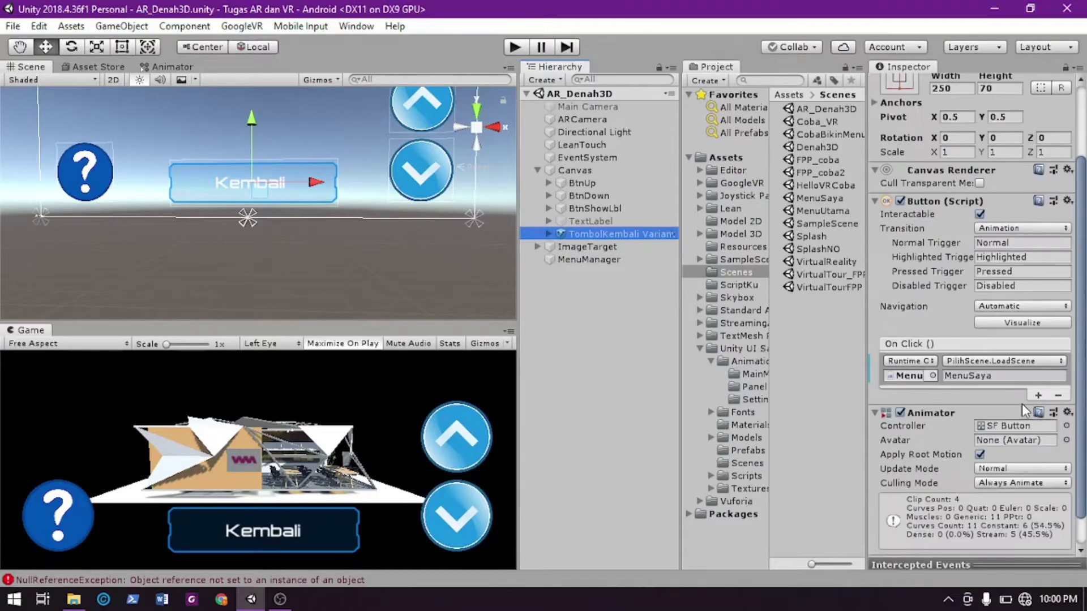
pyautogui.click(1010, 375)
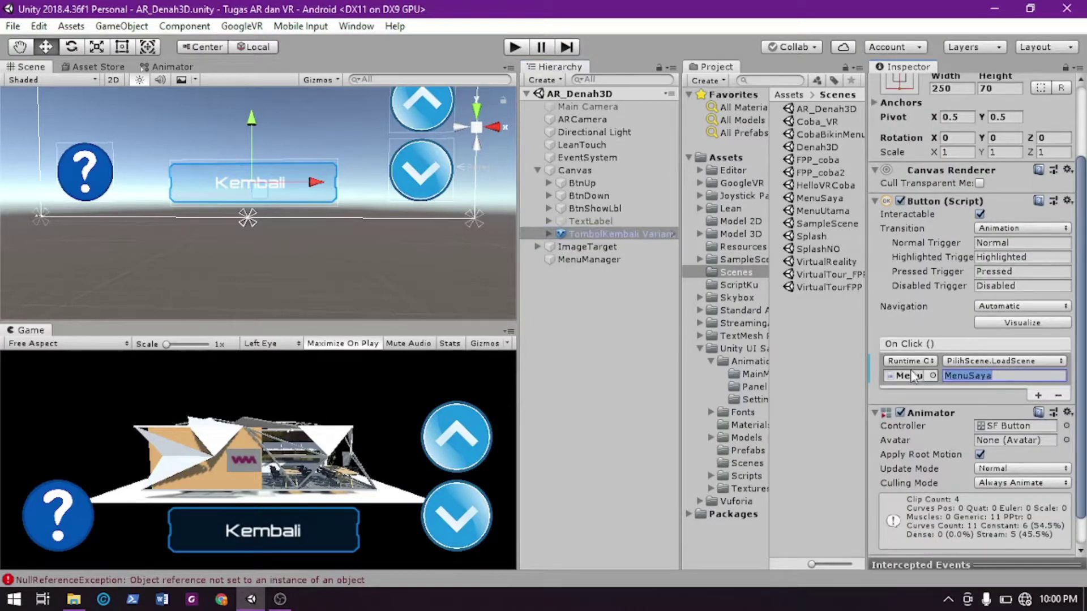
pyautogui.write('MenuUtama')
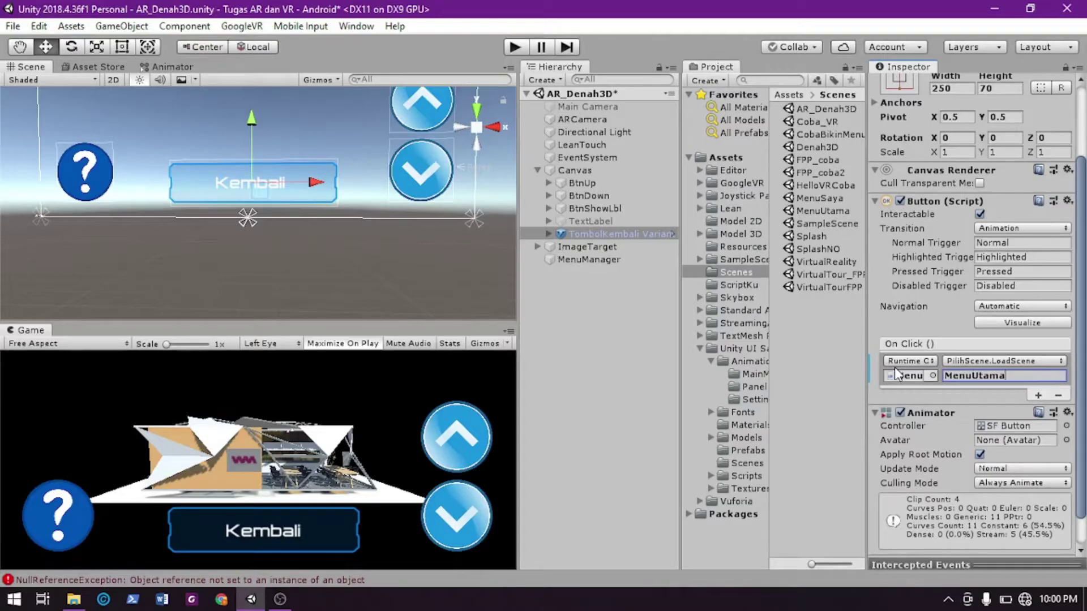
pyautogui.hotkey('ctrl', 's')
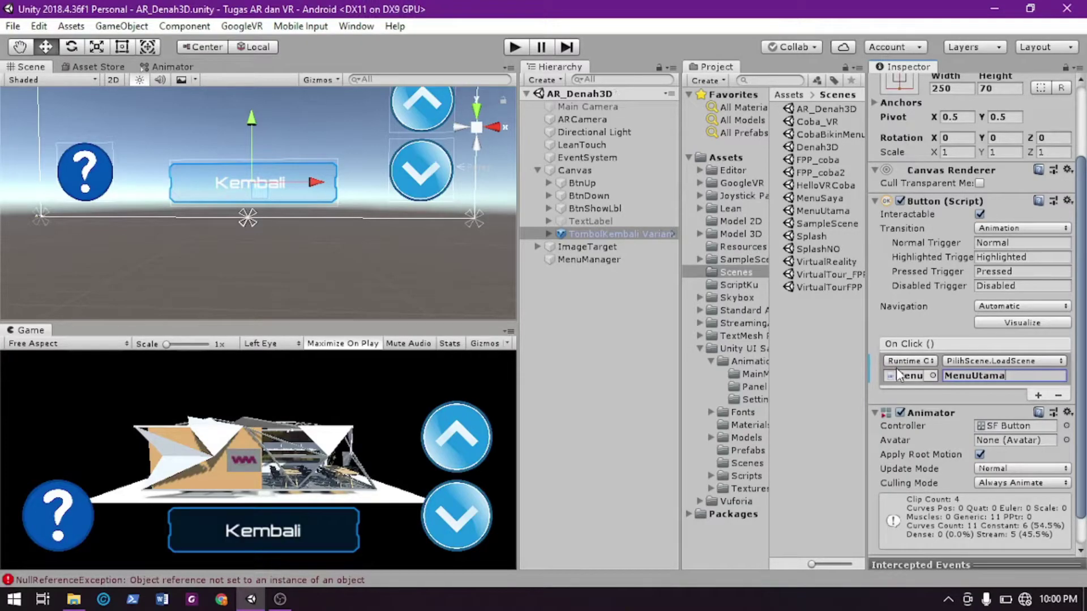
# Play-test the AR_Denah3D scene, returning to the main menu with Kembali and exiting with Keluar
pyautogui.click(516, 47)
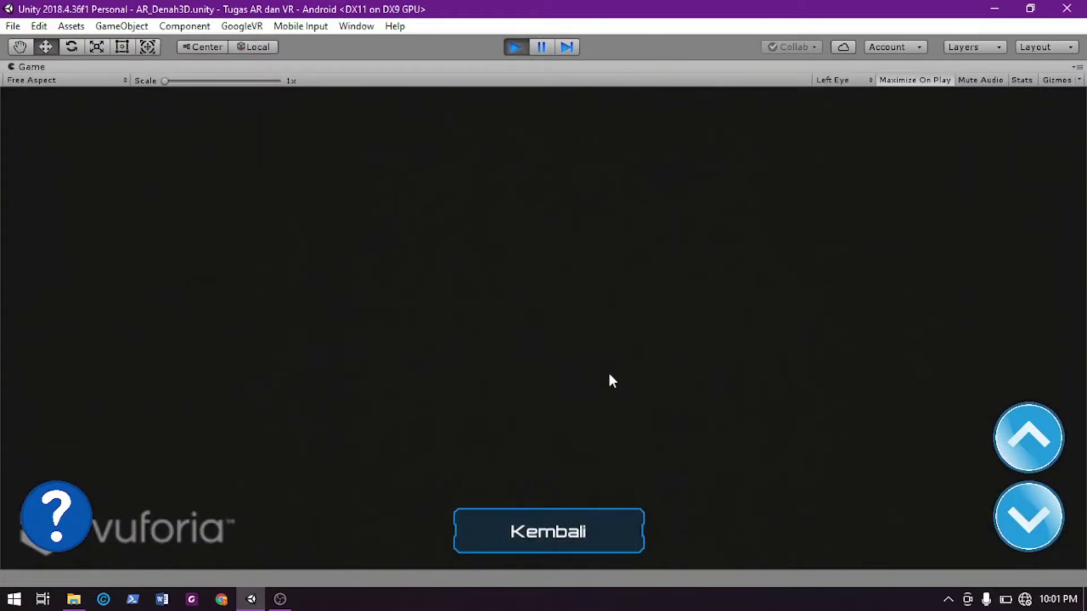
pyautogui.click(575, 537)
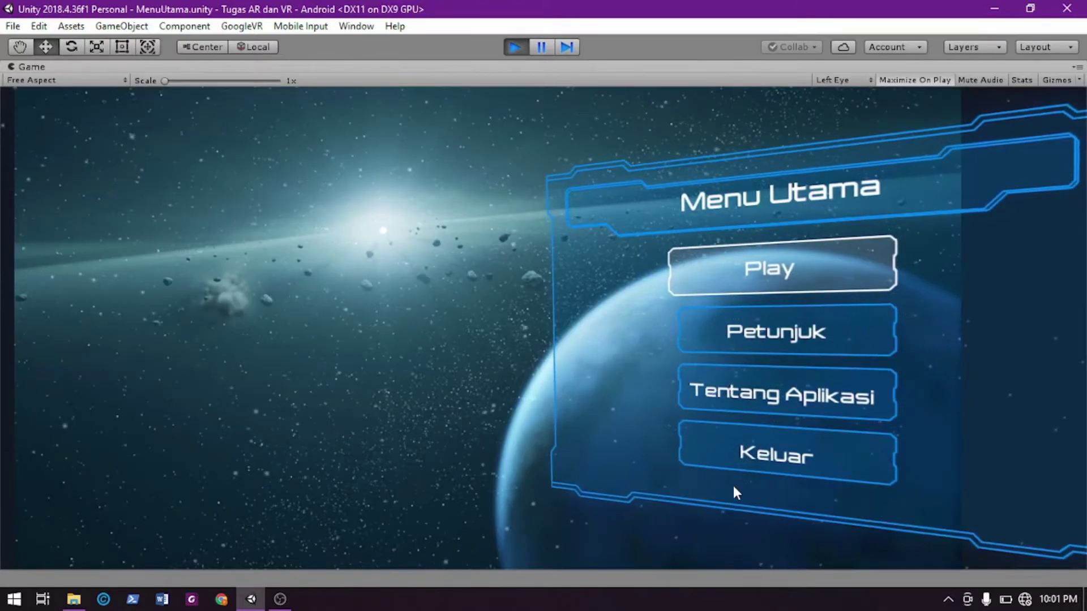
pyautogui.click(790, 459)
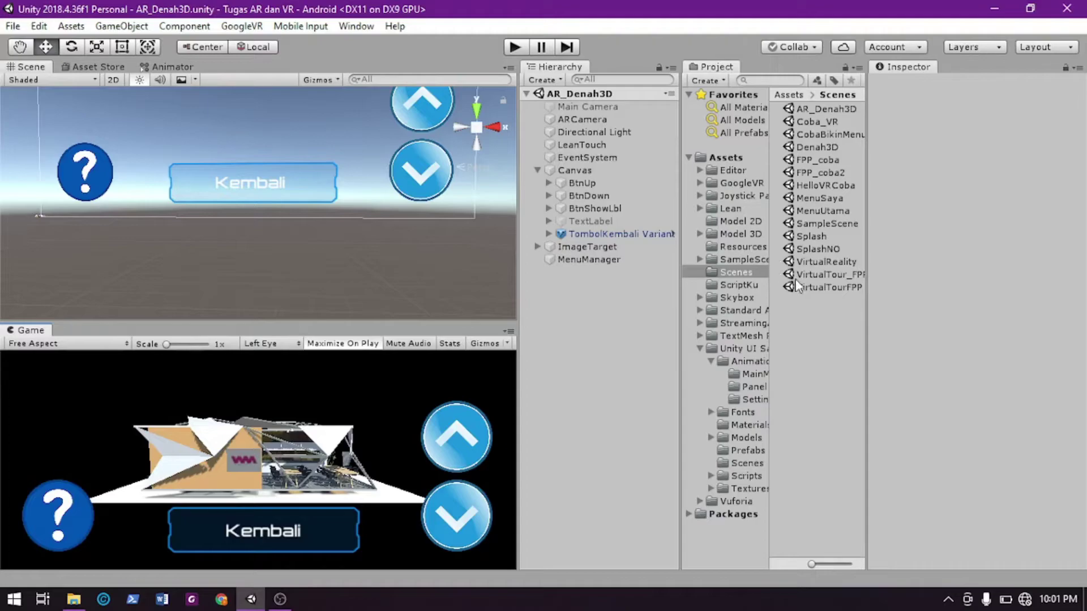
# Open the VirtualReality scene and inspect the script components on its GameObject
pyautogui.doubleClick(836, 261)
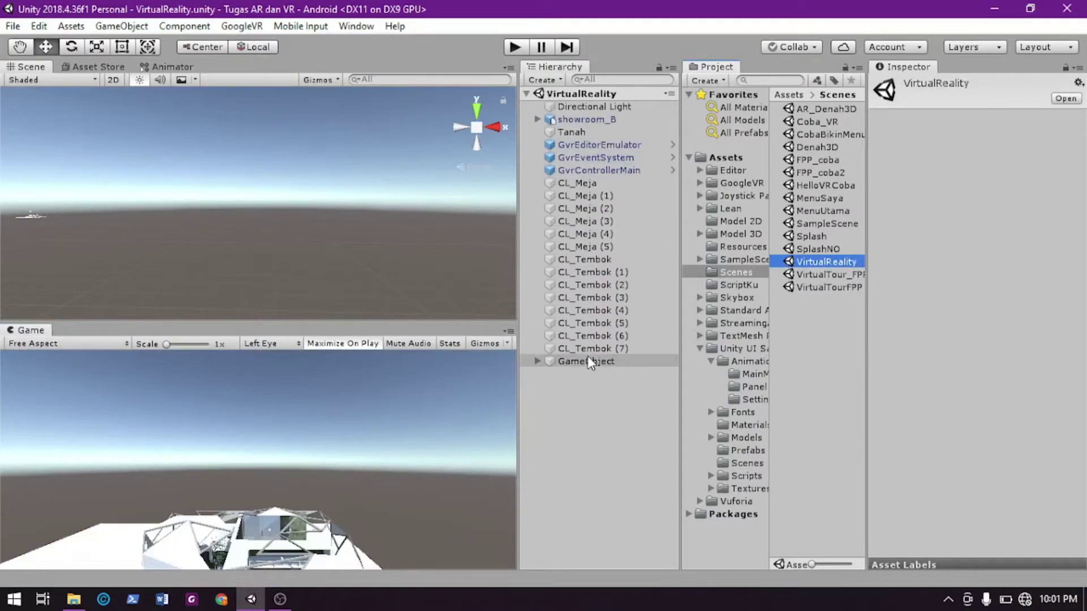
pyautogui.click(589, 362)
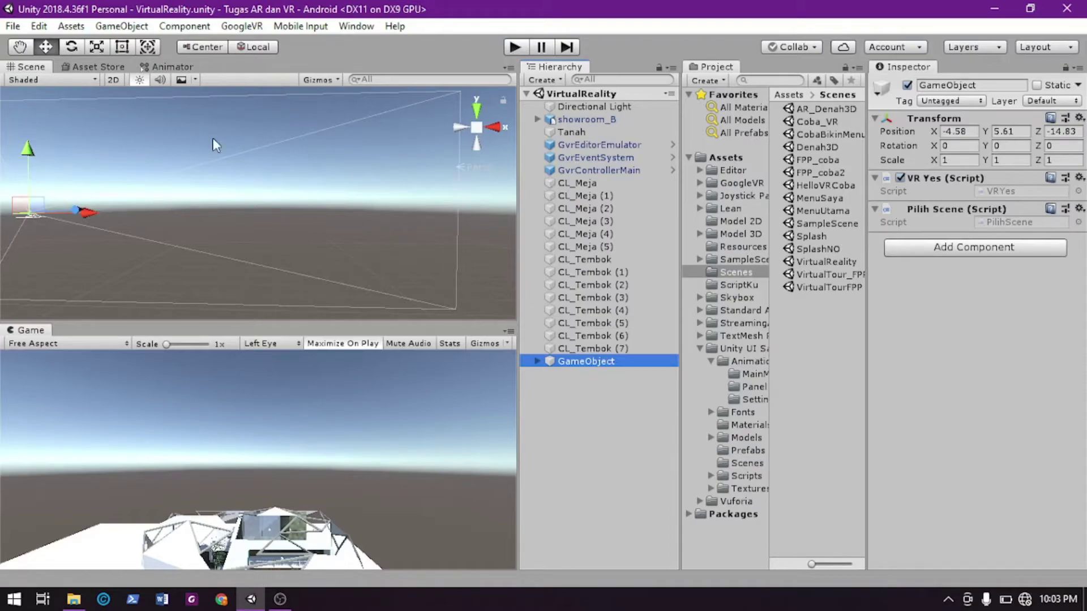
# Open the Build Settings to check the scenes in the build and the Android platform
pyautogui.click(13, 26)
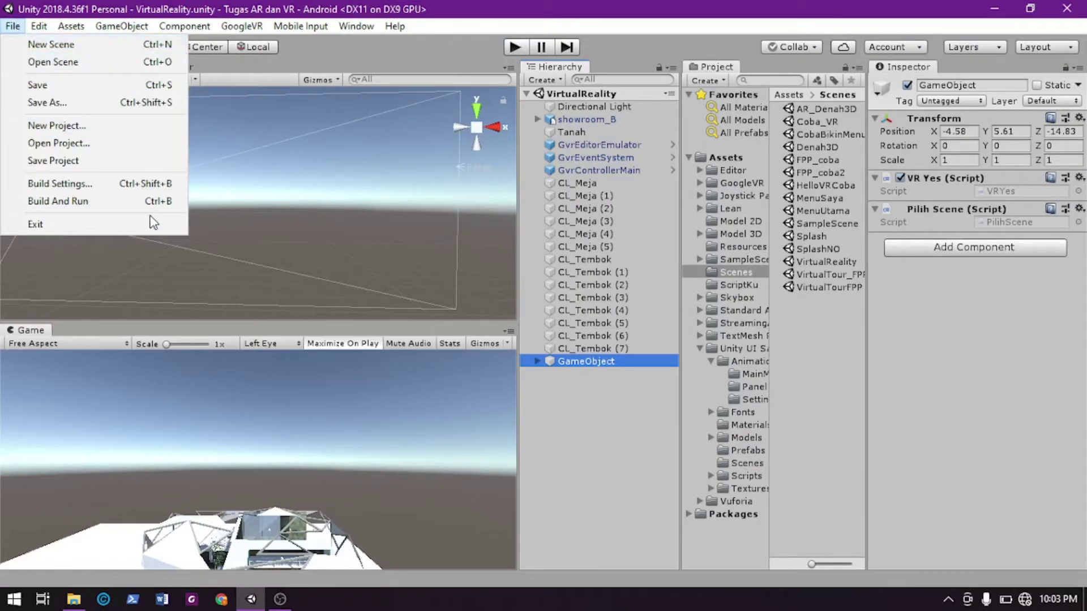
pyautogui.click(110, 189)
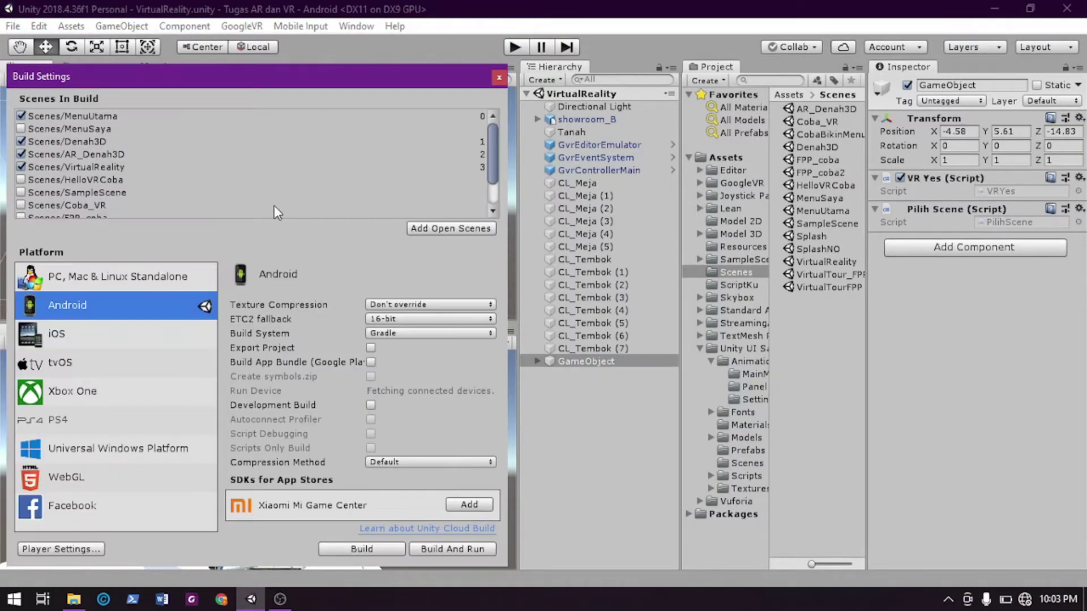
# Open the Android player settings and remove None from the Virtual Reality SDKs under XR Settings
pyautogui.click(73, 549)
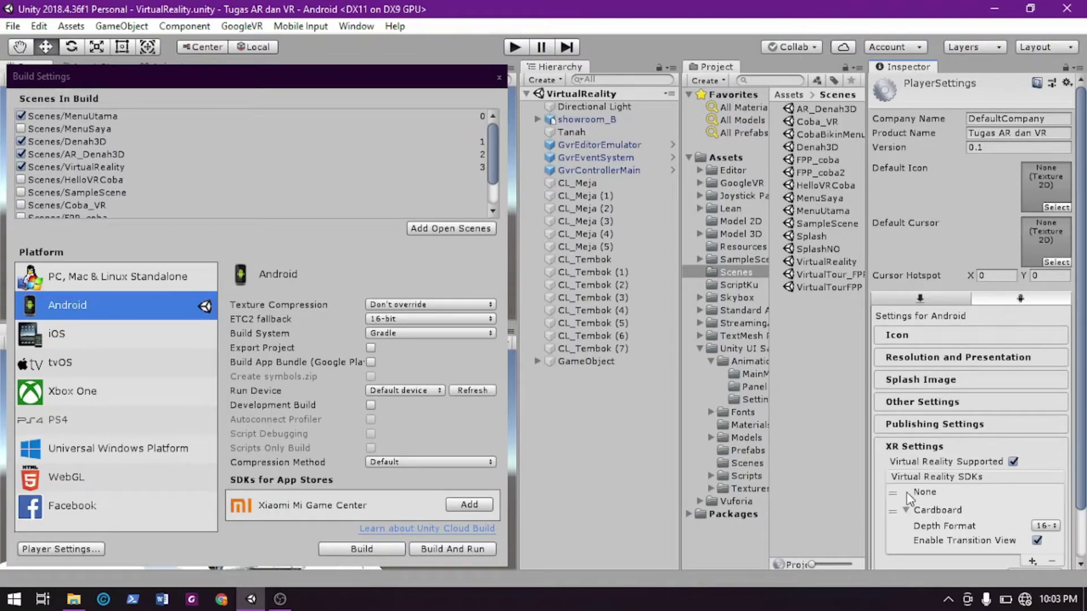
pyautogui.scroll(-2, 942, 497)
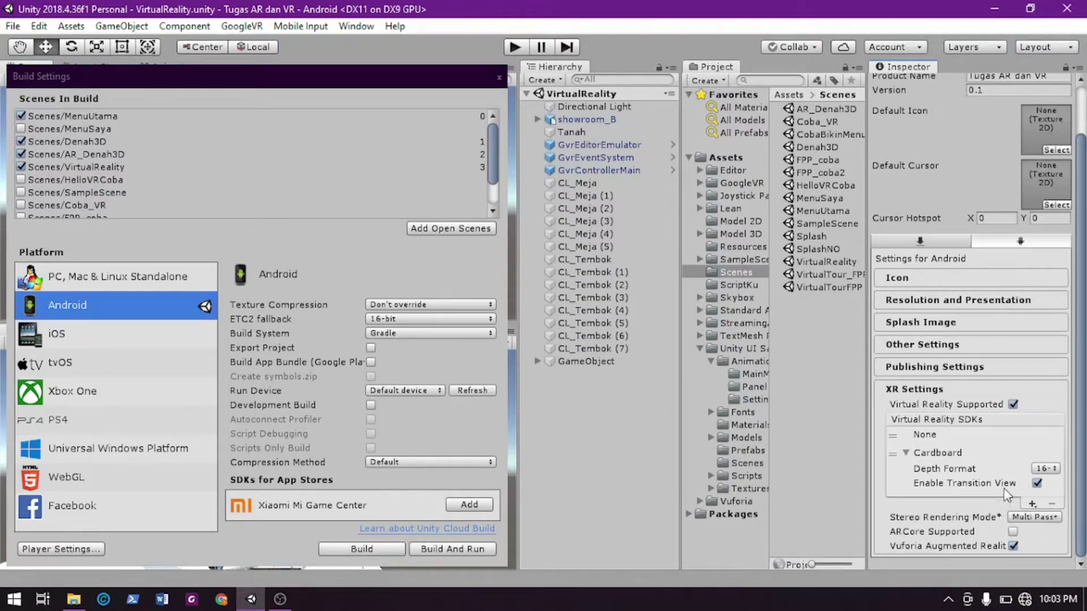
pyautogui.click(960, 481)
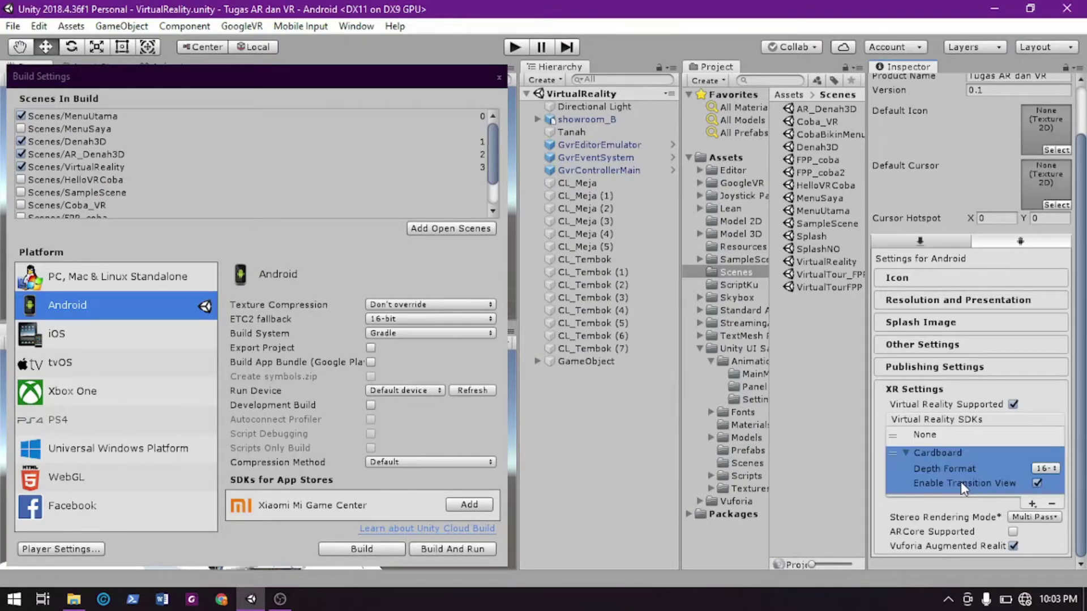
pyautogui.click(997, 435)
pyautogui.click(1053, 503)
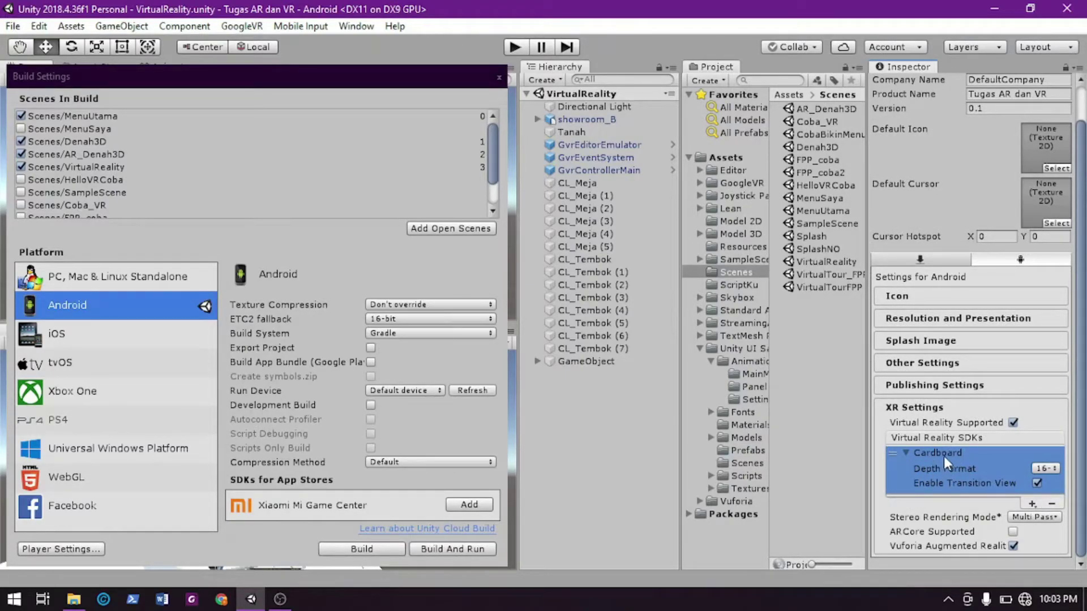
# Add None back to the Virtual Reality SDKs and place it above Cardboard
pyautogui.click(1032, 504)
pyautogui.click(1017, 461)
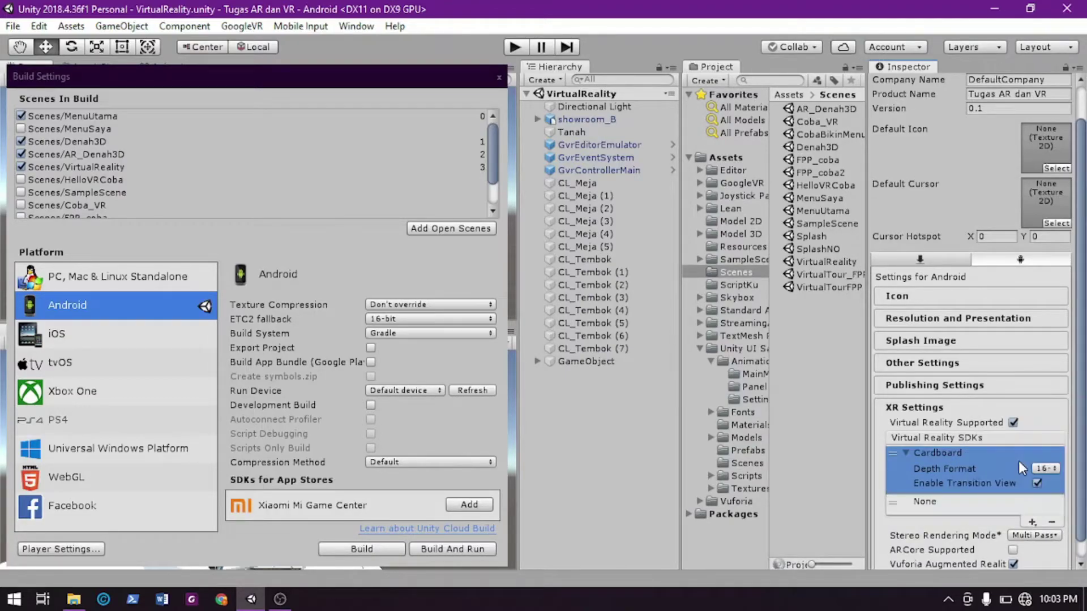
pyautogui.moveTo(953, 503); pyautogui.dragTo(935, 457)
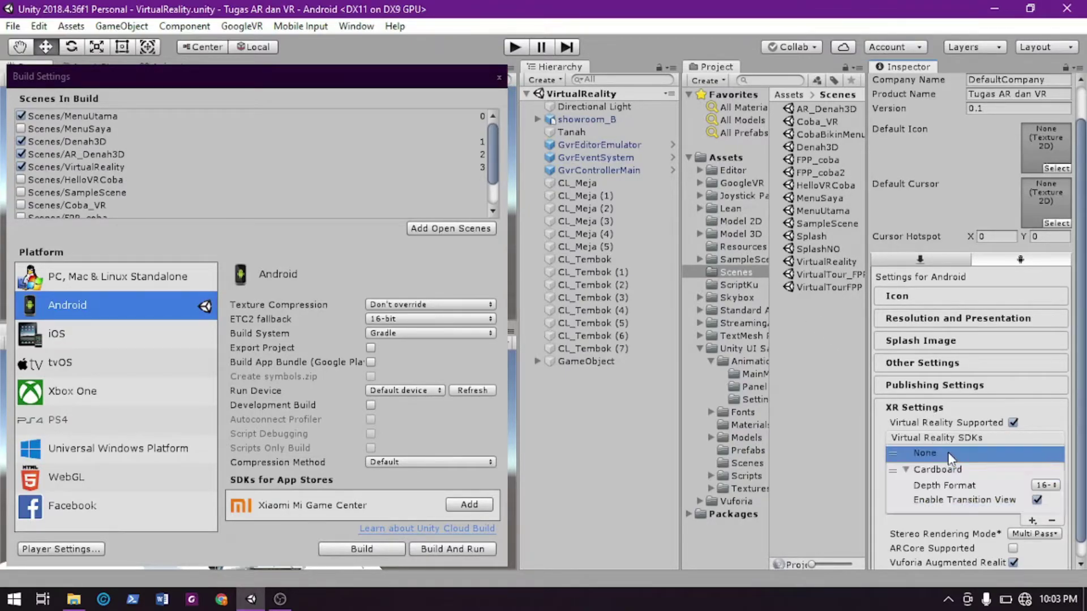
# Close the build settings and enlarge the Game view by shrinking the Scene view
pyautogui.click(499, 77)
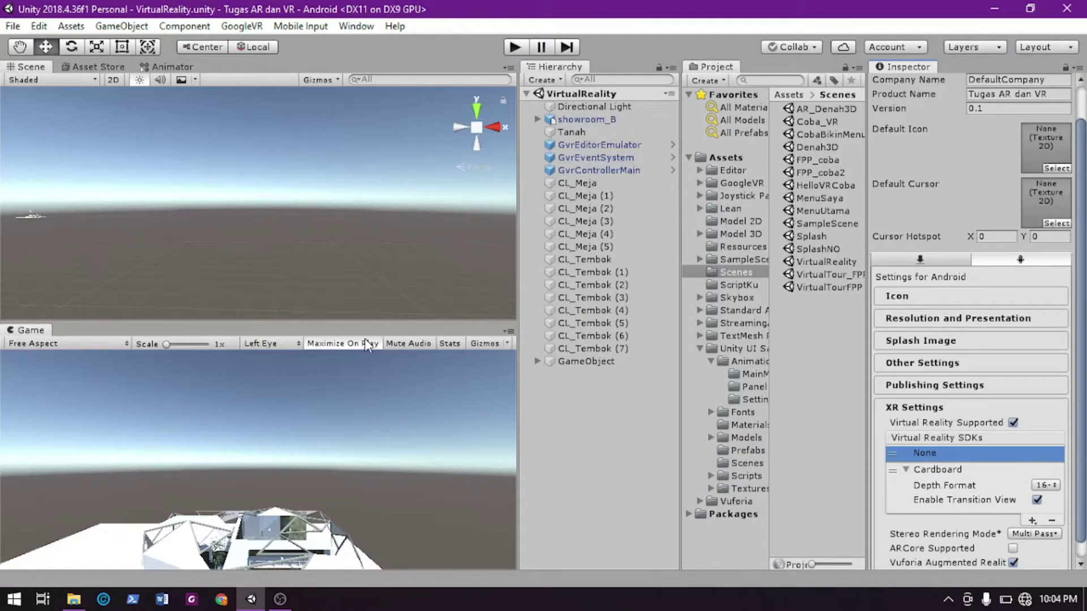
pyautogui.moveTo(371, 322); pyautogui.dragTo(376, 260)
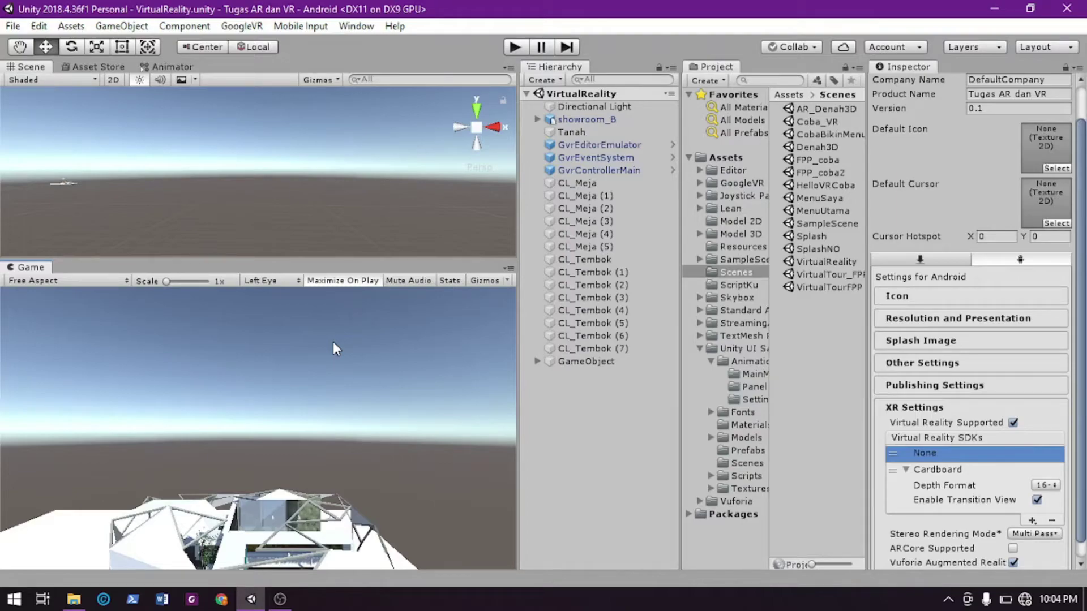
pyautogui.click(941, 470)
pyautogui.click(942, 456)
pyautogui.click(941, 471)
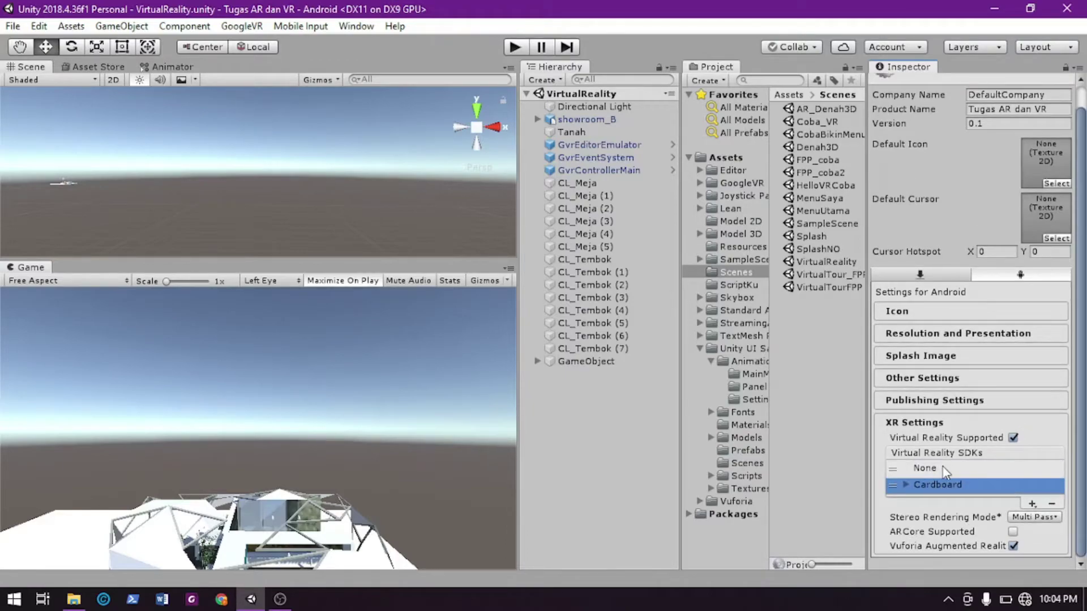
pyautogui.click(905, 486)
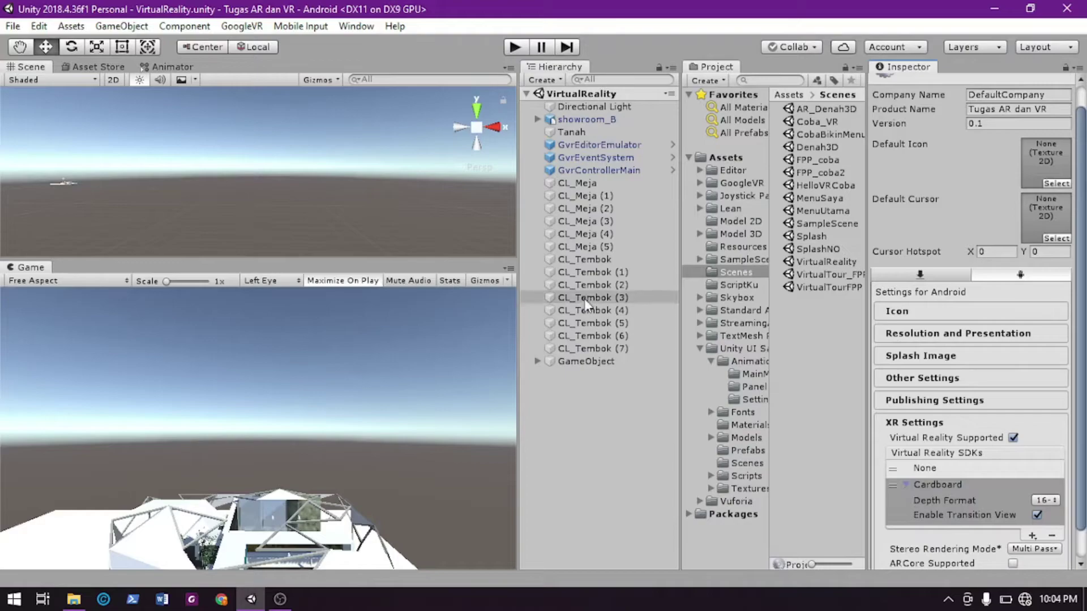
# Locate the VRYes script attached to GameObject among the project's assets and inspect its code
pyautogui.click(583, 107)
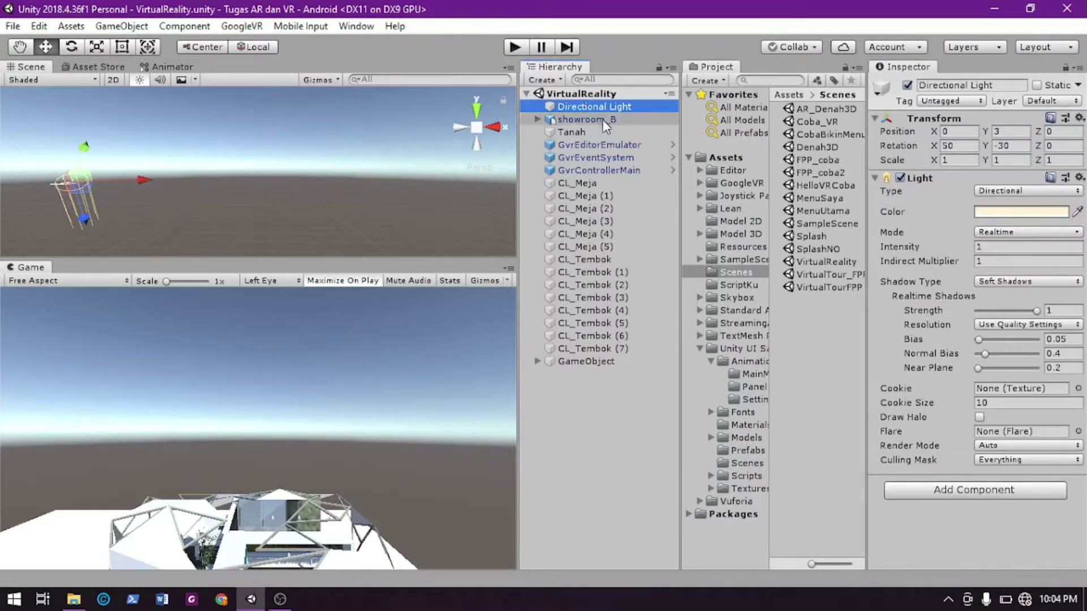
pyautogui.click(586, 362)
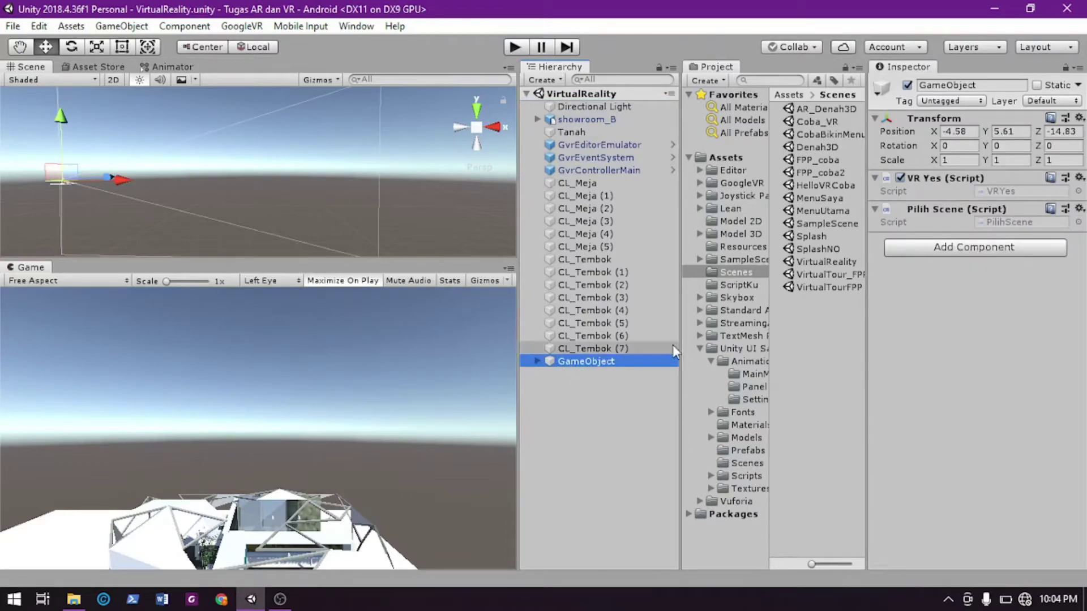
pyautogui.click(927, 179)
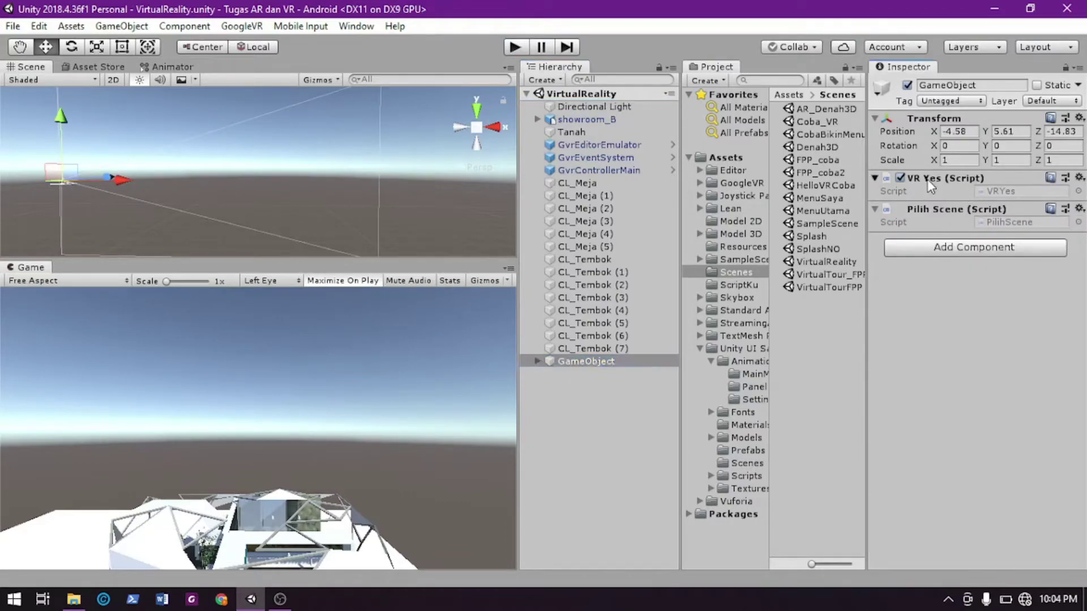
pyautogui.click(956, 177)
pyautogui.click(1005, 191)
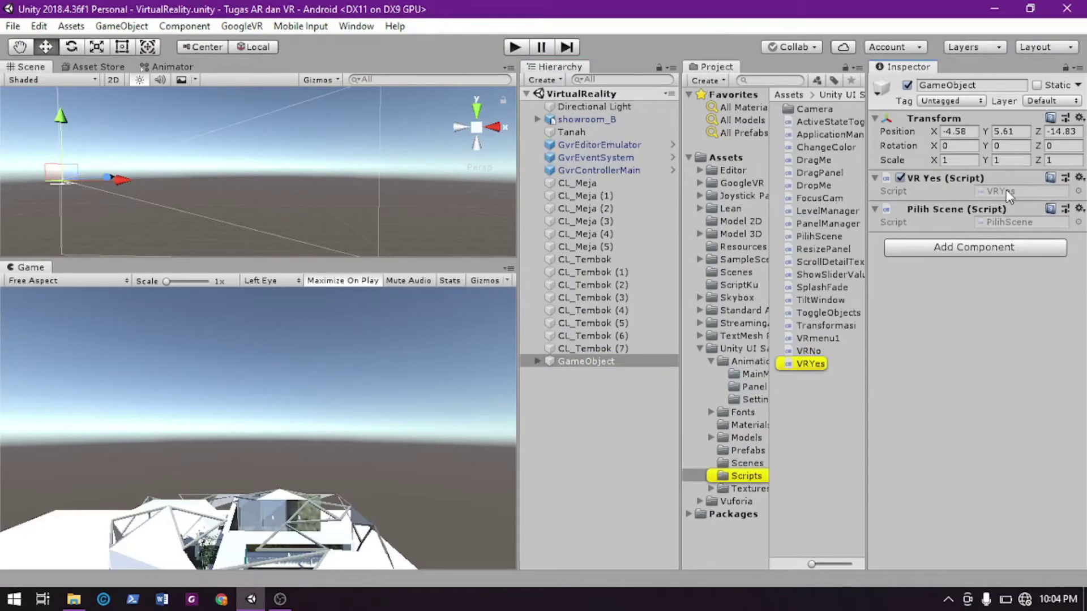
pyautogui.click(804, 364)
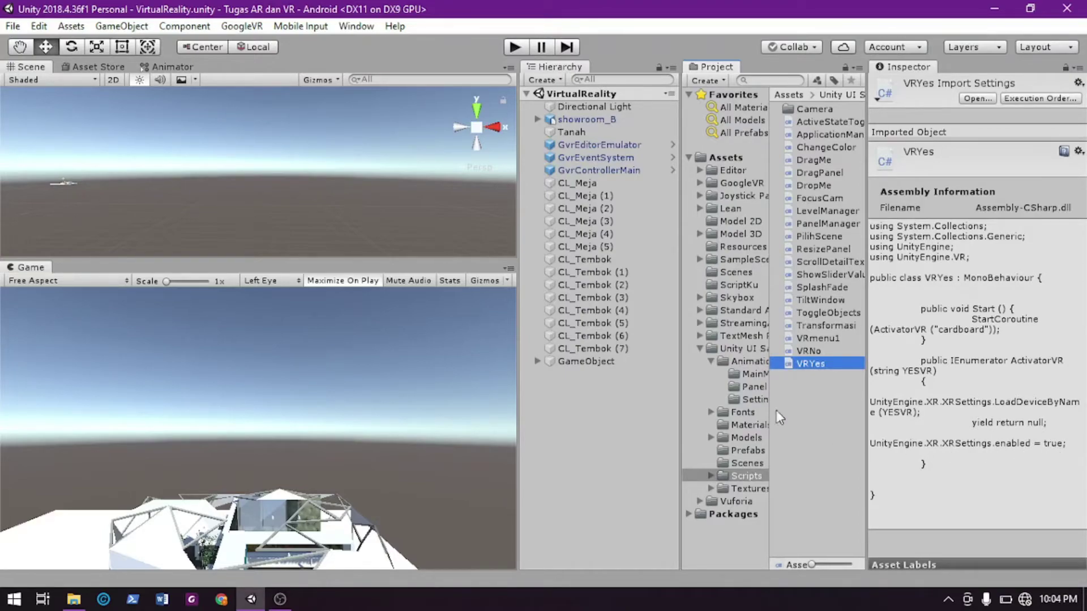
# Check which child objects GameObject contains in the VirtualReality scene, leaving it collapsed
pyautogui.click(619, 361)
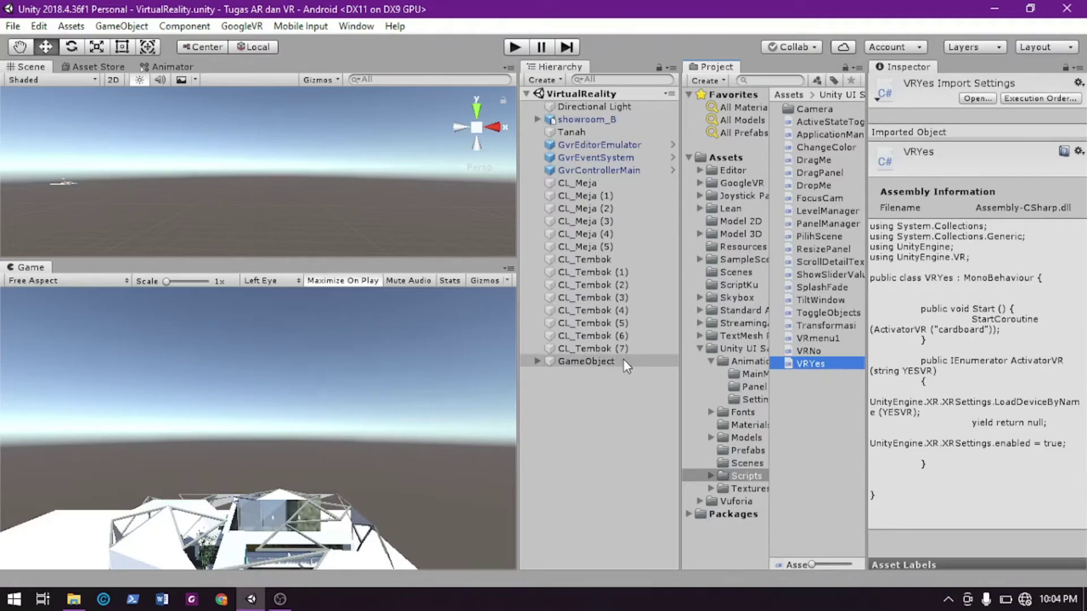
pyautogui.click(538, 361)
pyautogui.click(537, 362)
pyautogui.click(537, 363)
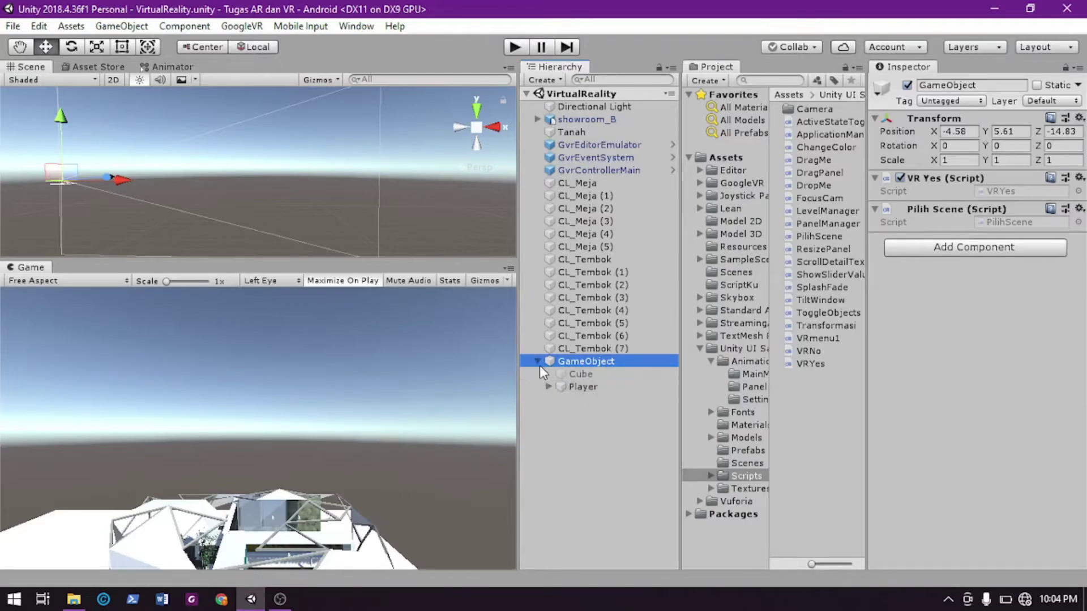
pyautogui.click(538, 362)
# Create an empty game object in the VirtualReality scene and delete it again
pyautogui.rightClick(597, 377)
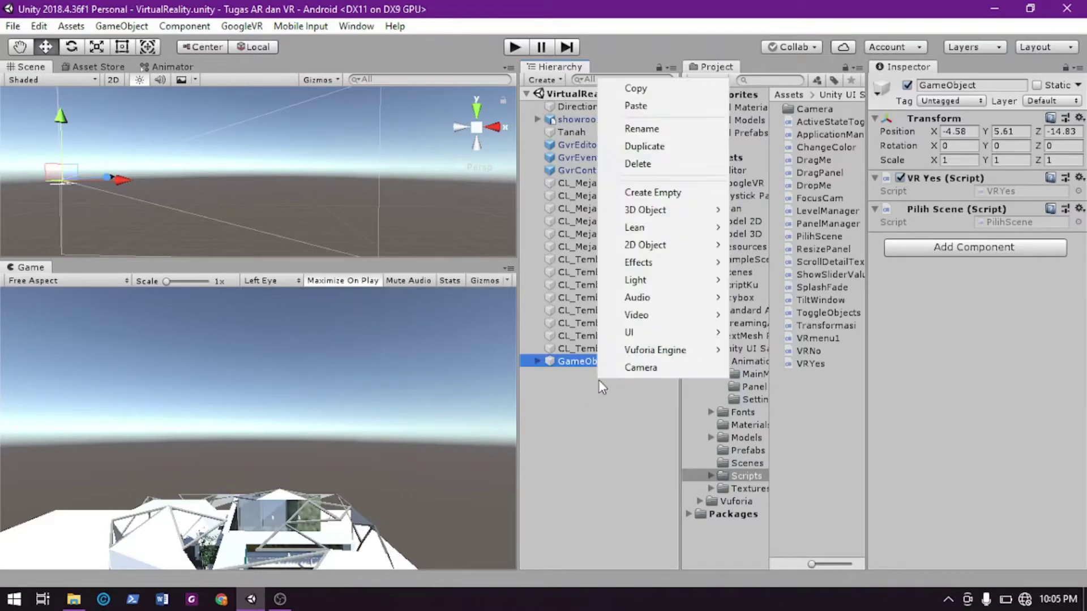
pyautogui.moveTo(689, 332)
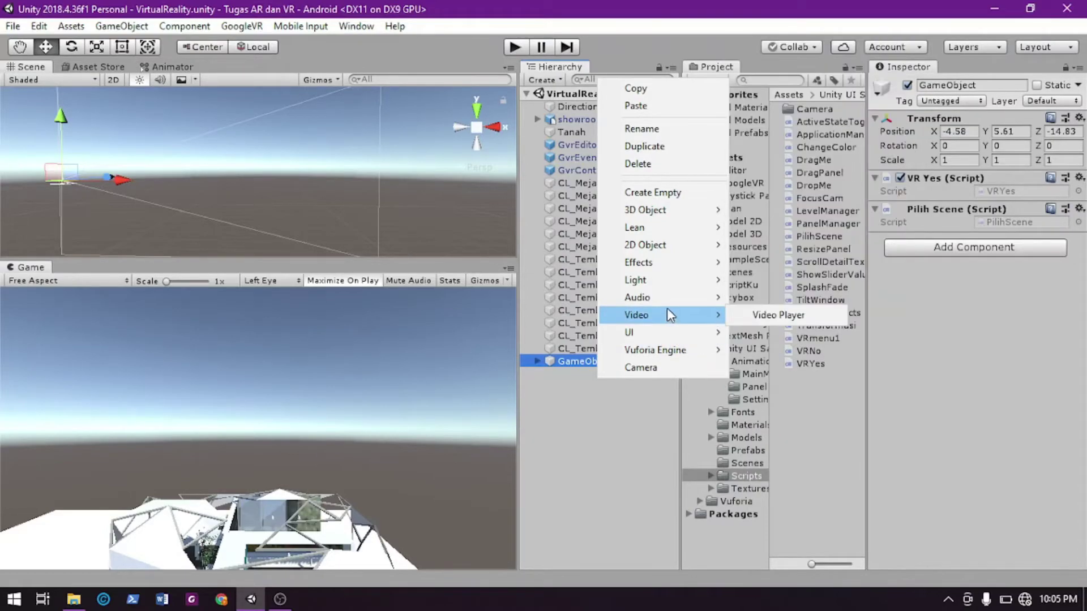
pyautogui.moveTo(654, 356)
pyautogui.click(668, 193)
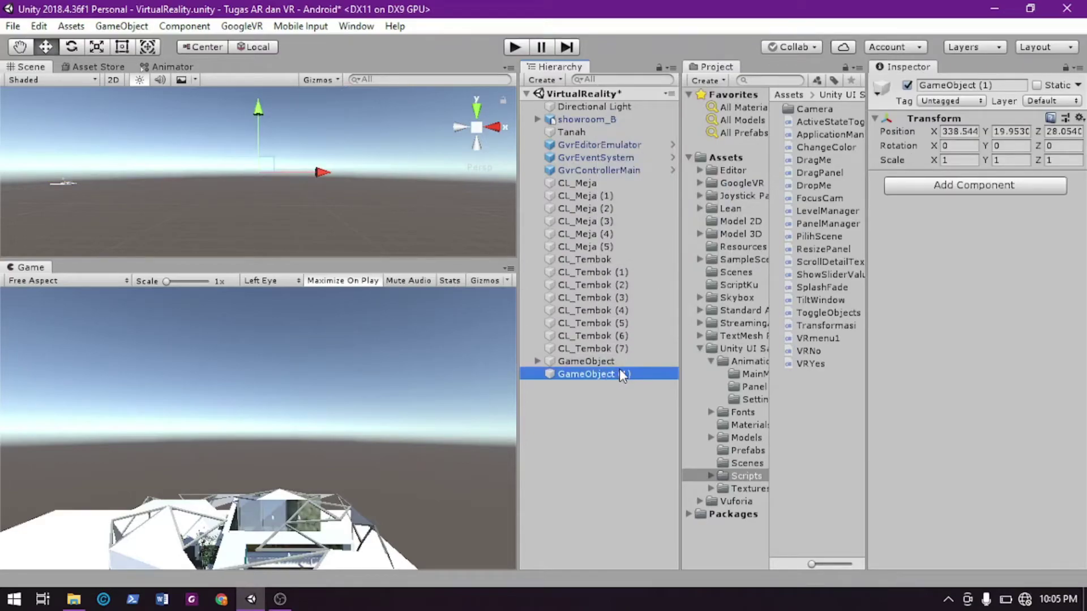
pyautogui.press('Delete')
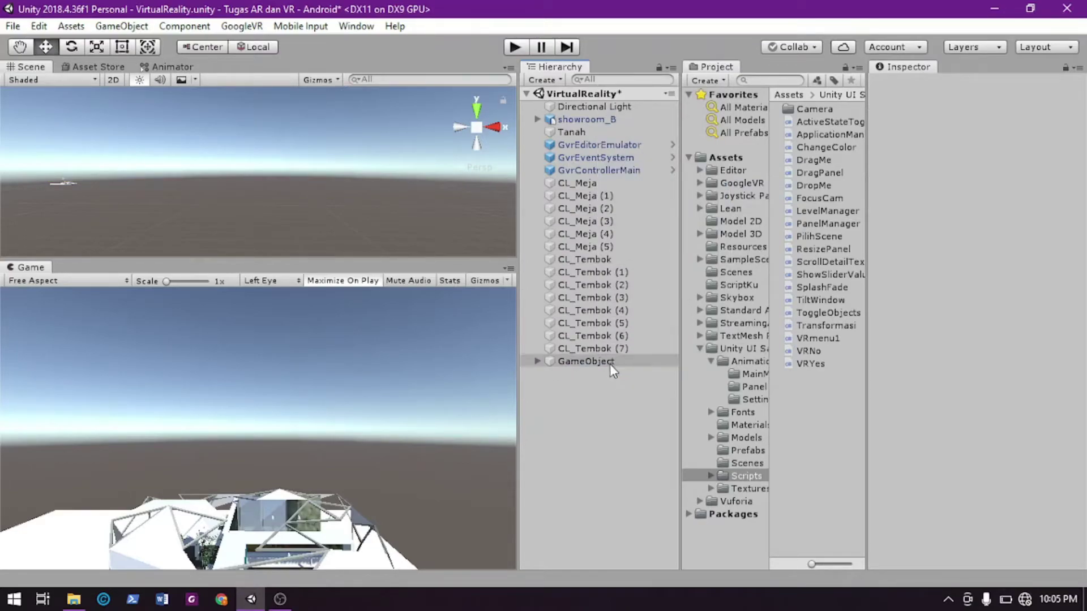
# Review the Directional Light and GameObject components, run the scene in play mode and stop it
pyautogui.click(598, 107)
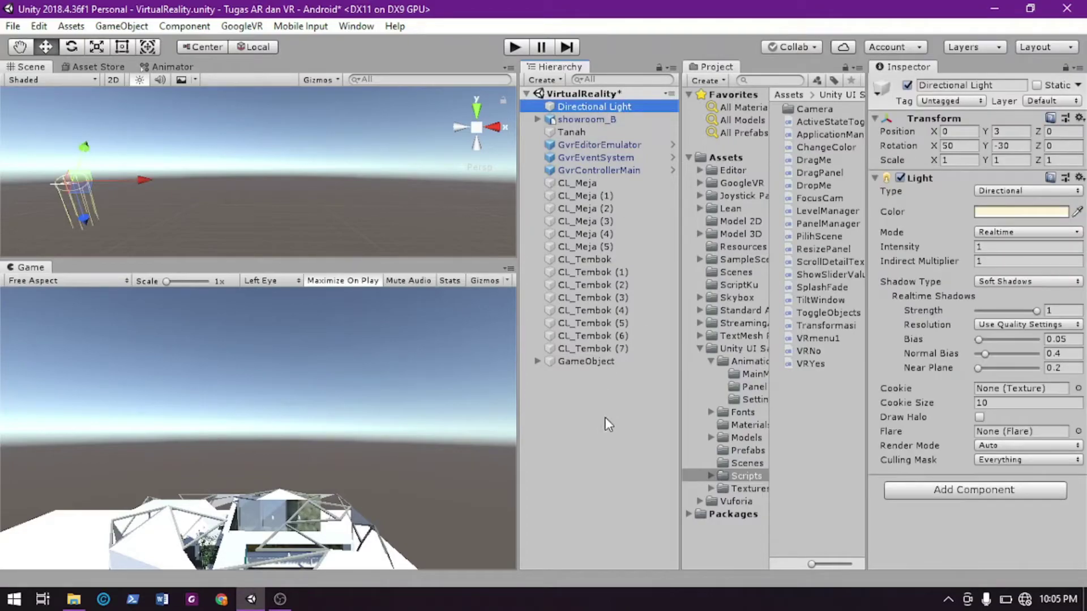
pyautogui.click(600, 362)
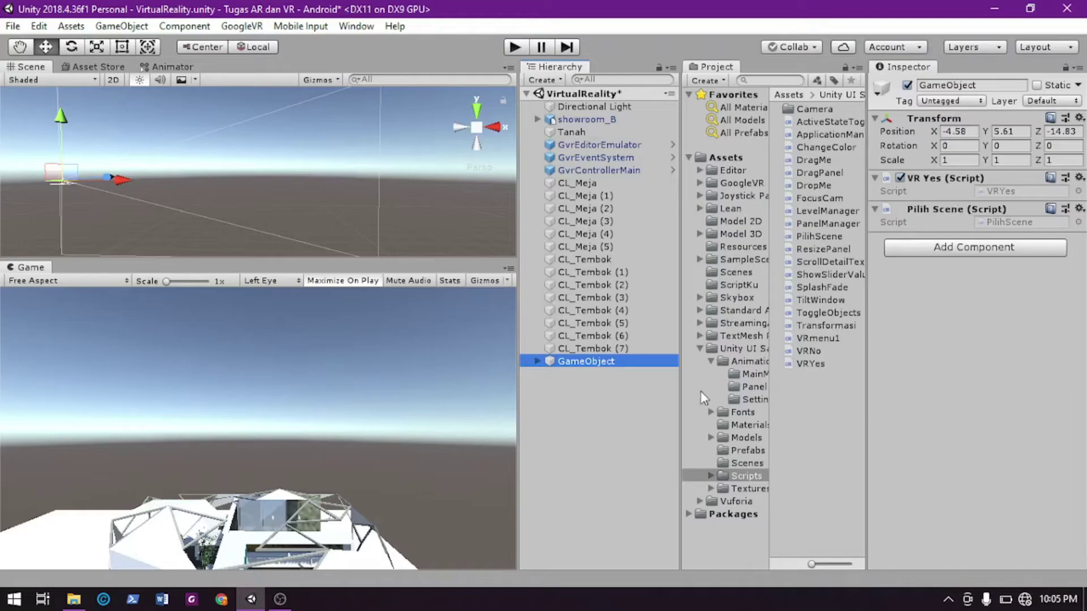
pyautogui.click(514, 47)
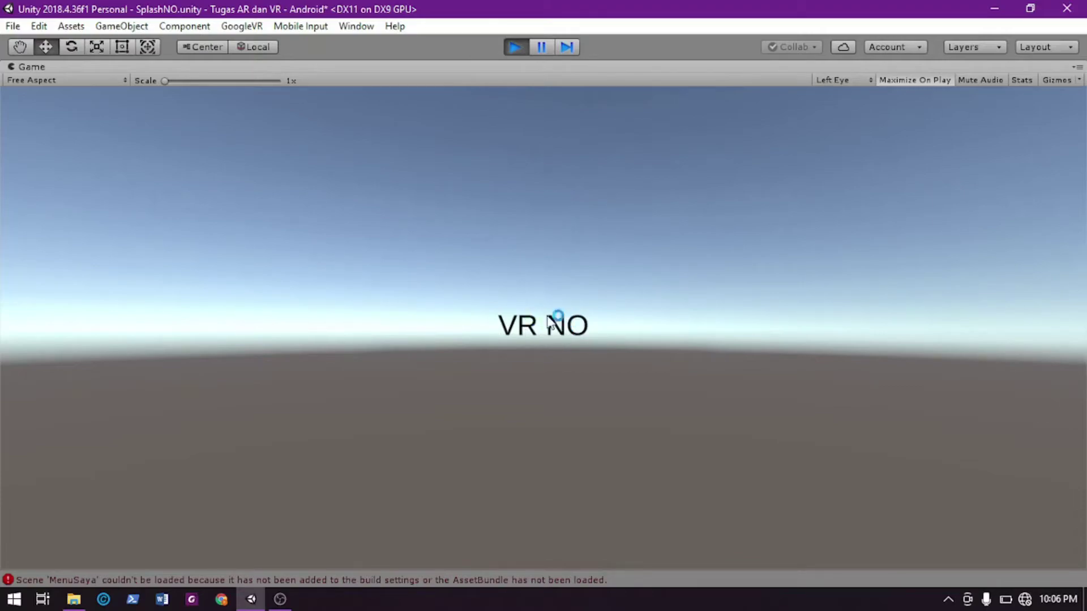
pyautogui.click(513, 48)
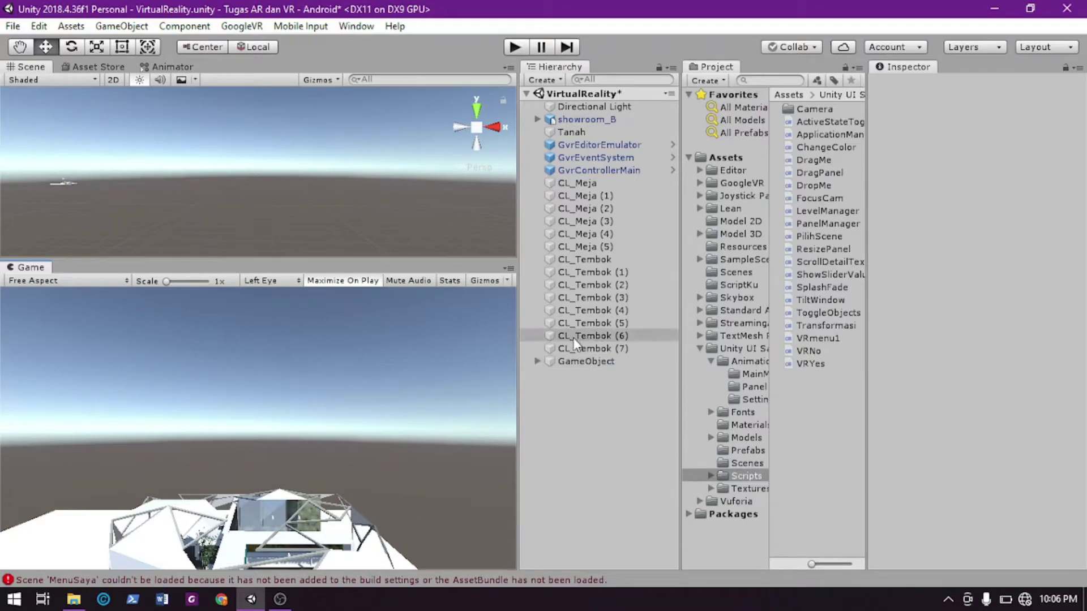
# Dismiss the low battery notice, expand GameObject and focus the Scene view on its Player child
pyautogui.click(593, 364)
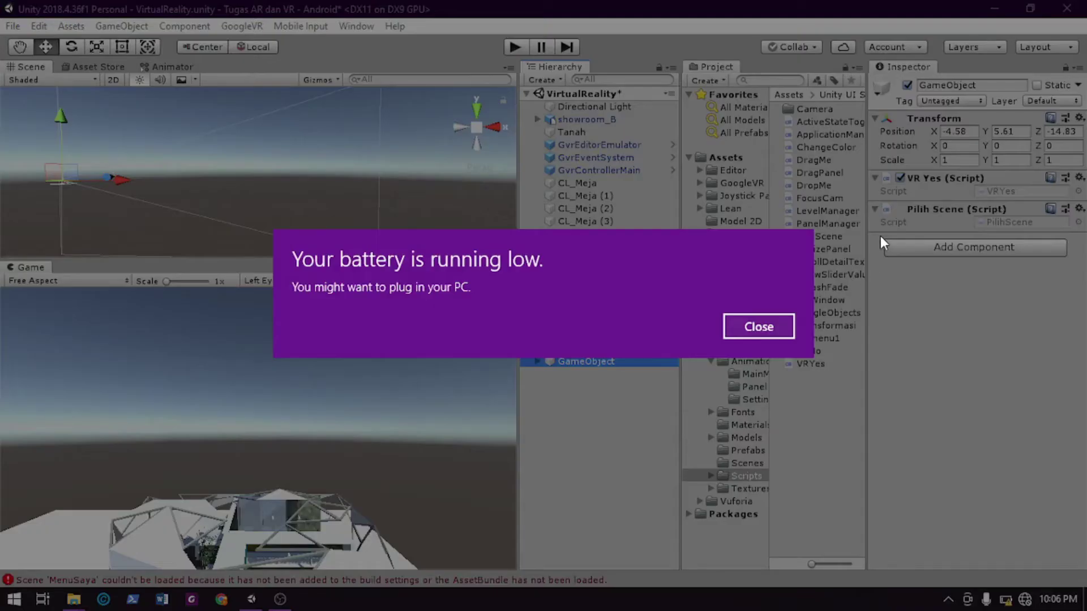
pyautogui.click(775, 333)
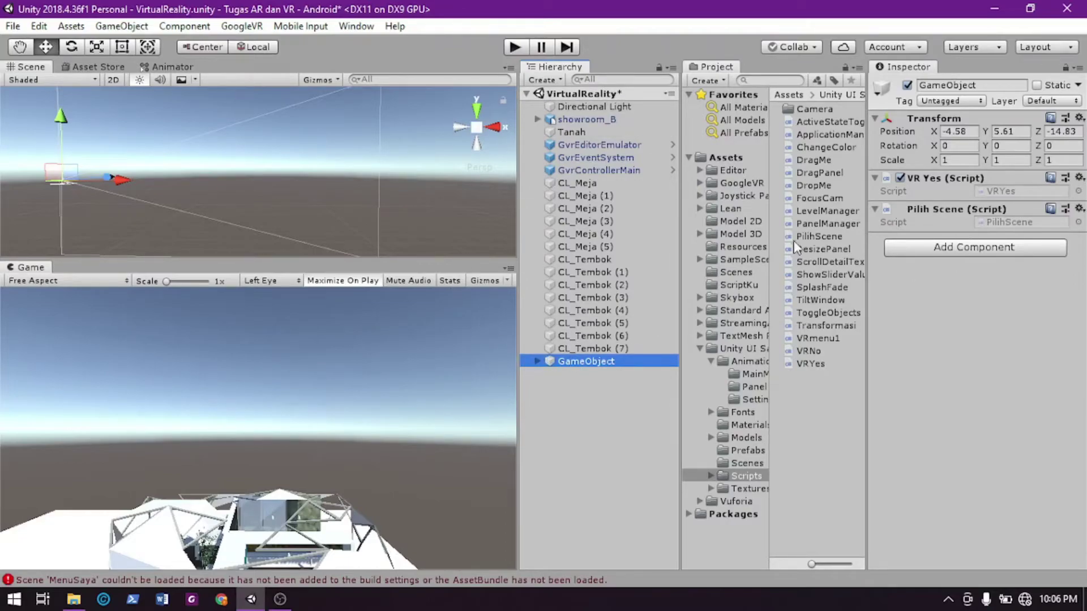
pyautogui.click(543, 374)
pyautogui.click(539, 361)
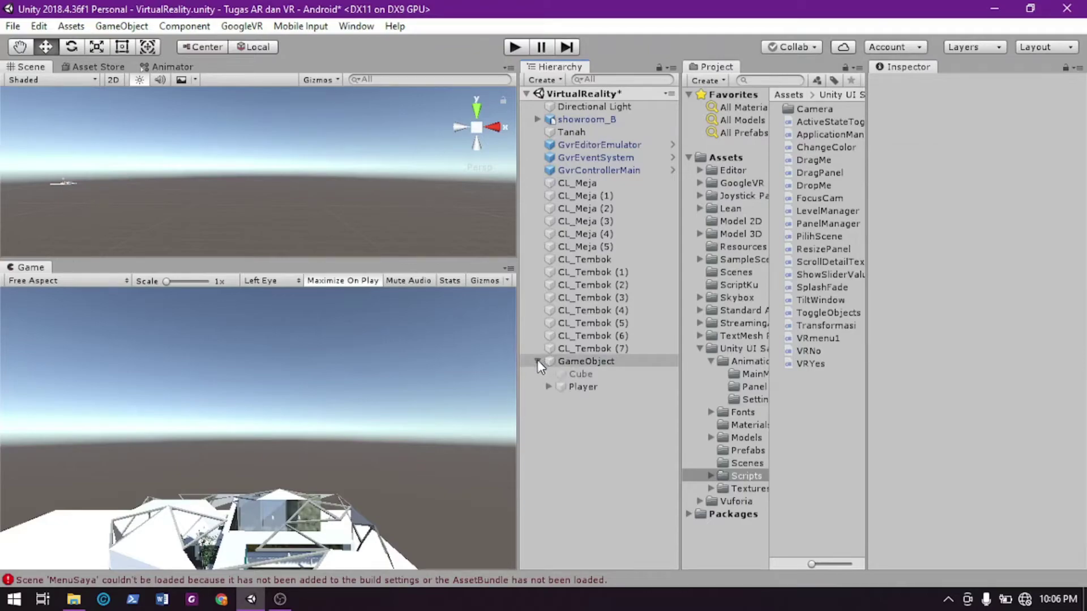
pyautogui.click(587, 388)
pyautogui.doubleClick(578, 387)
pyautogui.moveTo(297, 161); pyautogui.dragTo(300, 188, button='middle')
pyautogui.scroll(5, 311, 199)
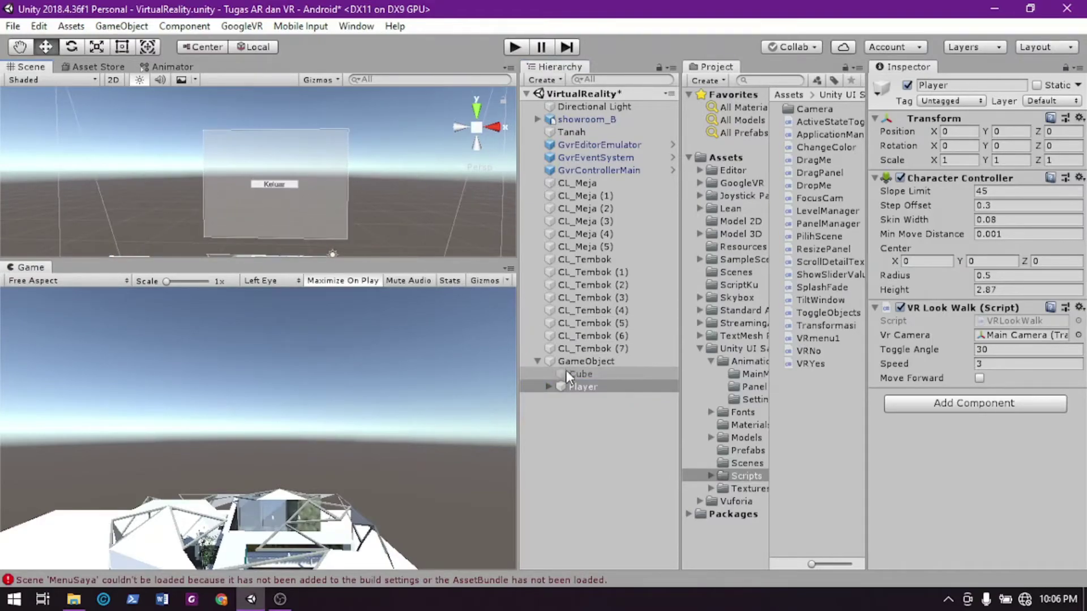
# Delete the Canvas under Player and collapse the GameObject hierarchy
pyautogui.click(548, 386)
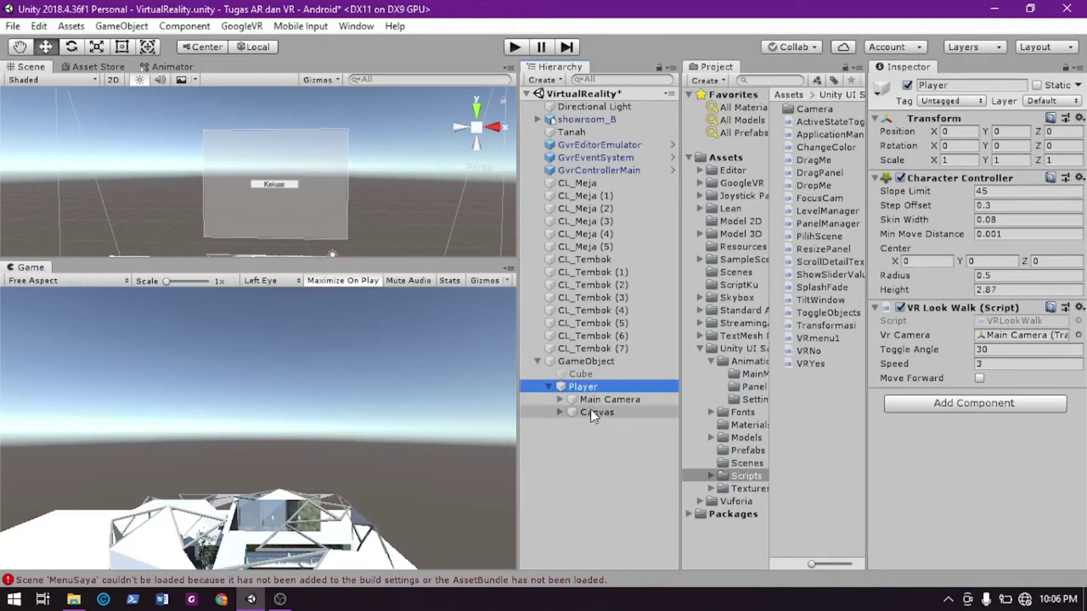
pyautogui.click(590, 413)
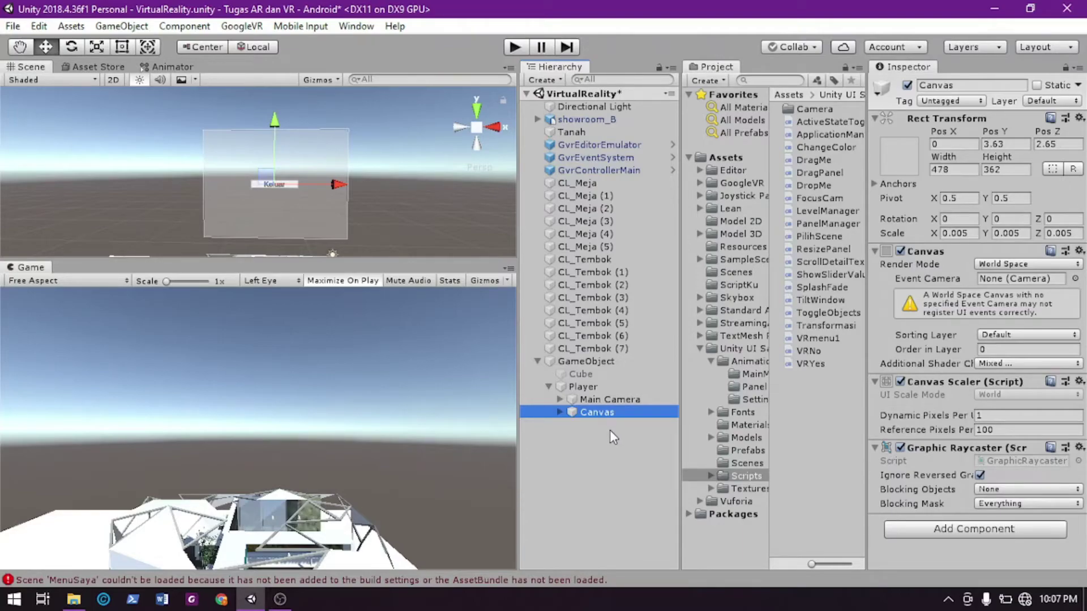
pyautogui.press('Delete')
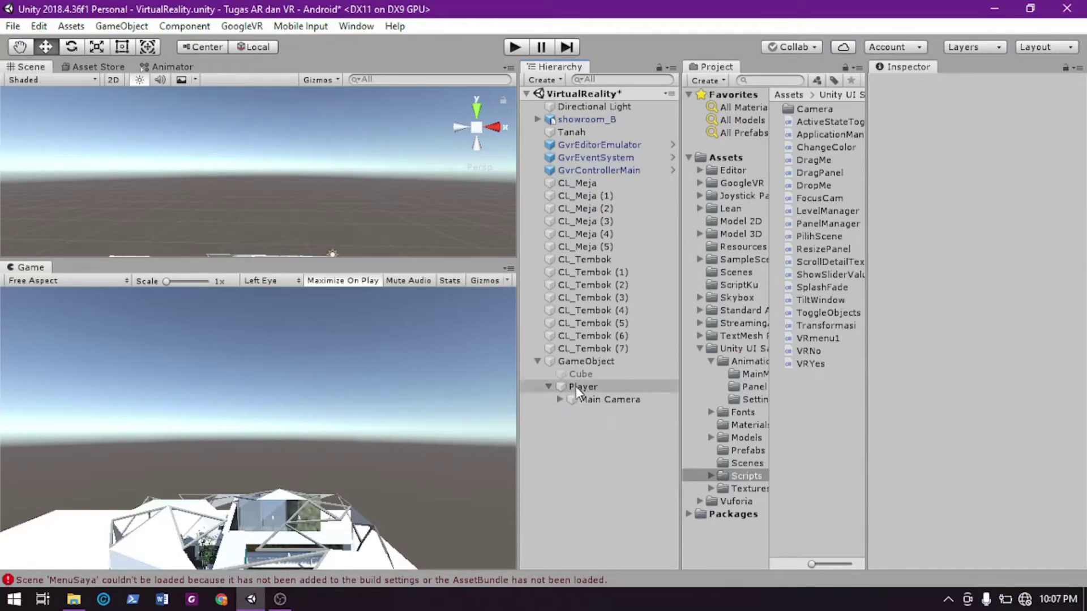
pyautogui.press('Left')
pyautogui.press('Left')
pyautogui.press('Left')
pyautogui.press('Left')
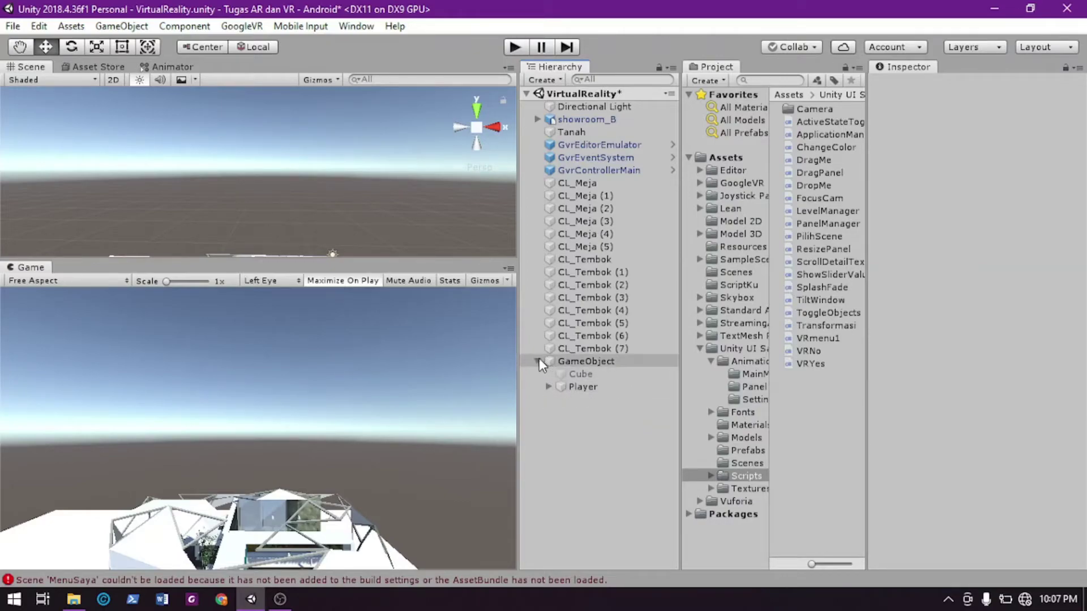
# Delete the Cube child of GameObject in the VirtualReality scene
pyautogui.click(555, 363)
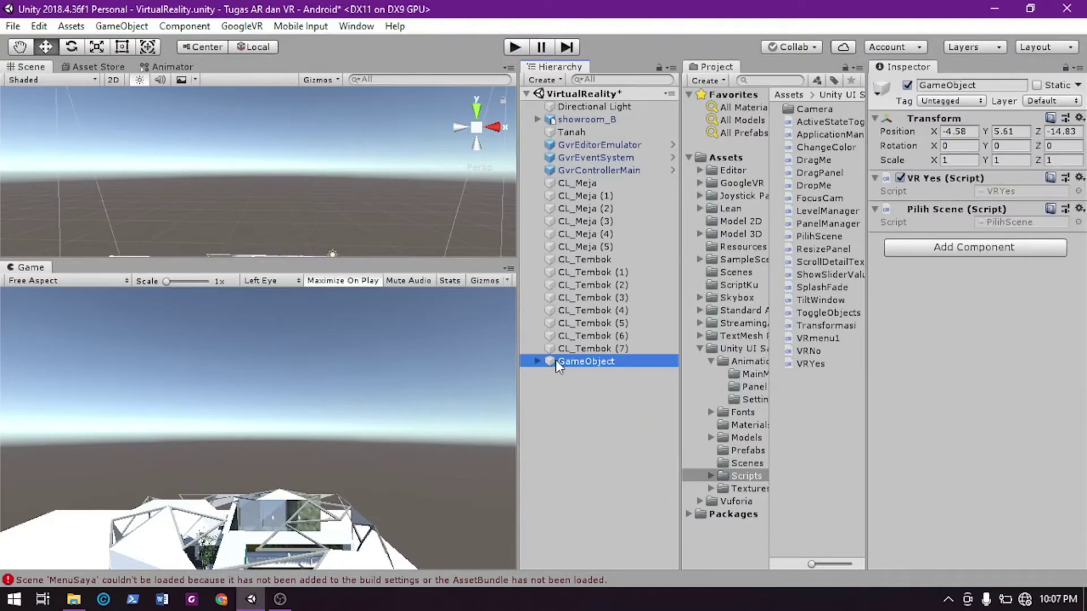
pyautogui.click(538, 361)
pyautogui.click(574, 376)
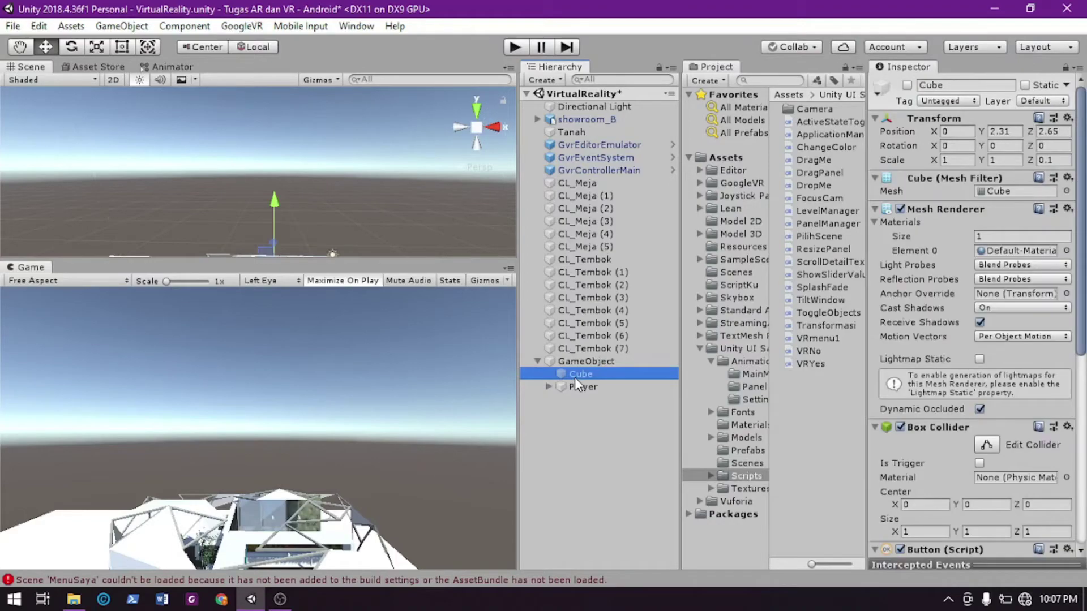
pyautogui.press('Delete')
pyautogui.click(575, 376)
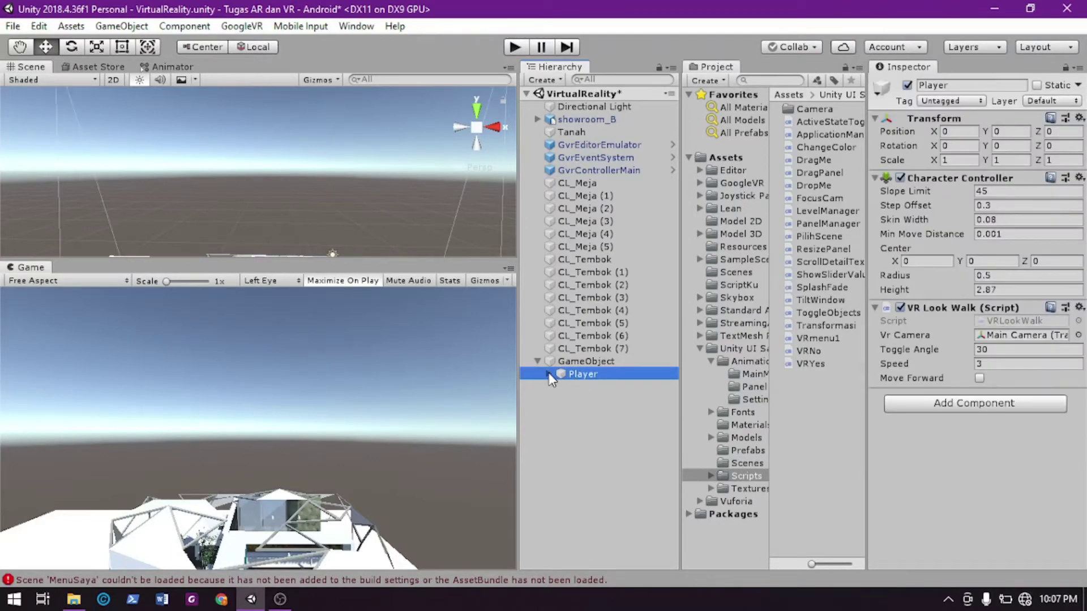
# Add a UI Canvas under Player and place it above Main Camera
pyautogui.doubleClick(579, 373)
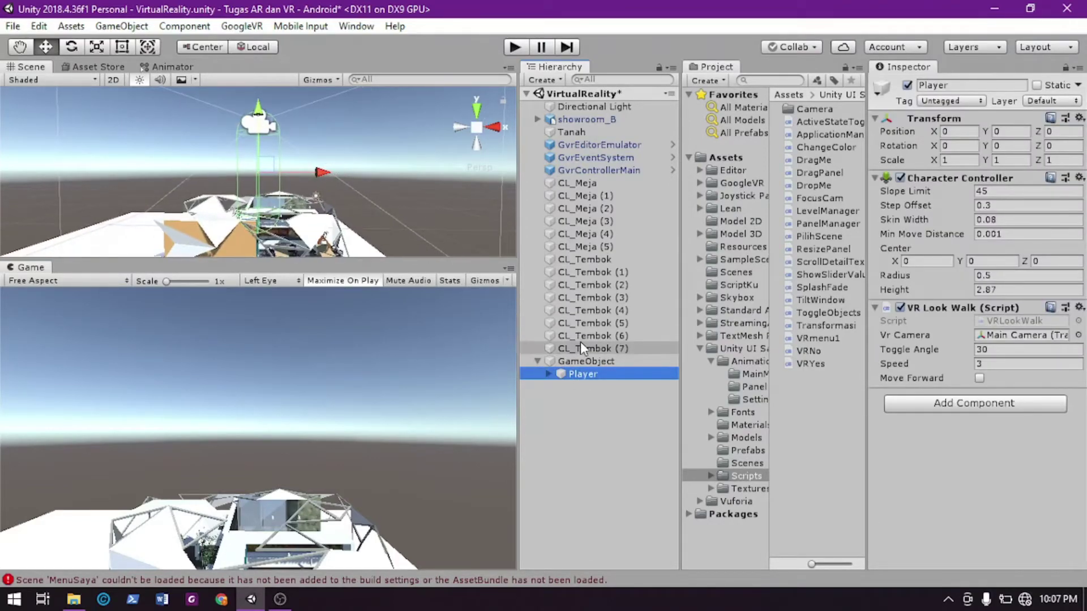
pyautogui.rightClick(592, 369)
pyautogui.moveTo(657, 339)
pyautogui.moveTo(700, 322)
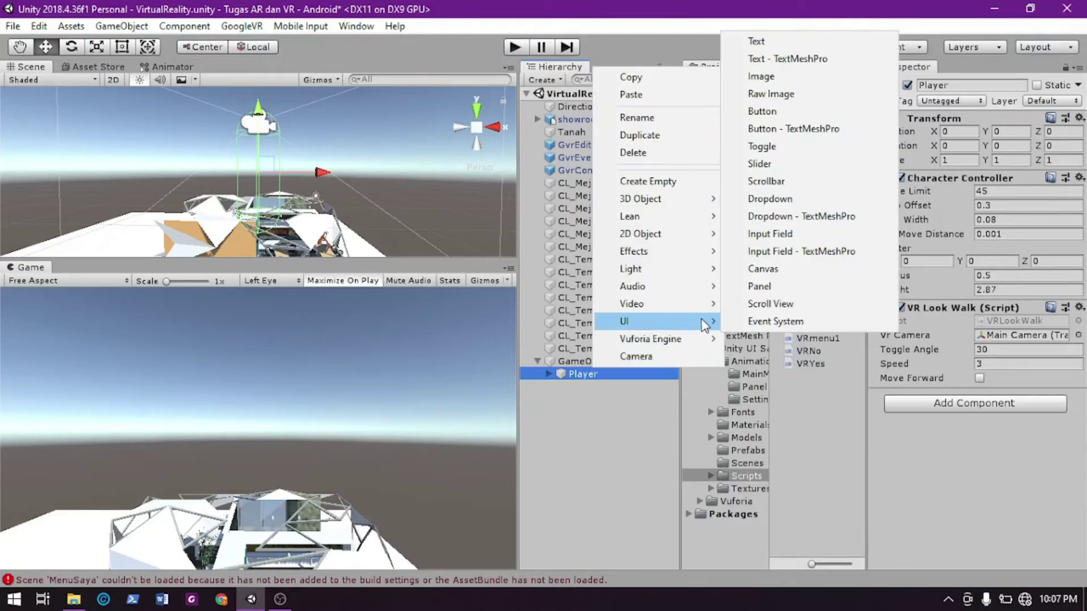
pyautogui.click(785, 270)
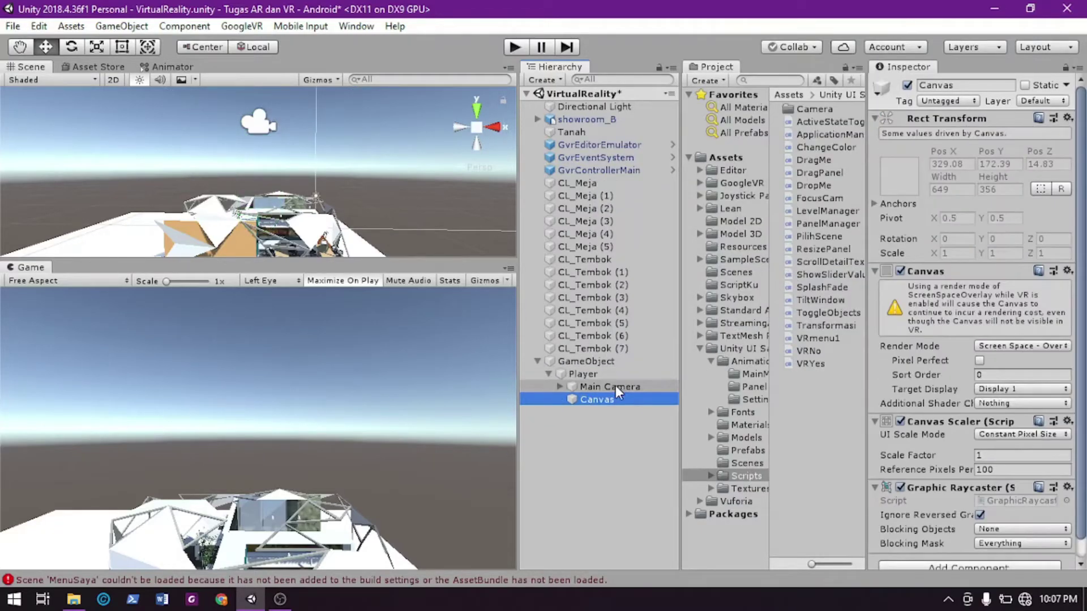
pyautogui.moveTo(607, 400); pyautogui.dragTo(580, 385)
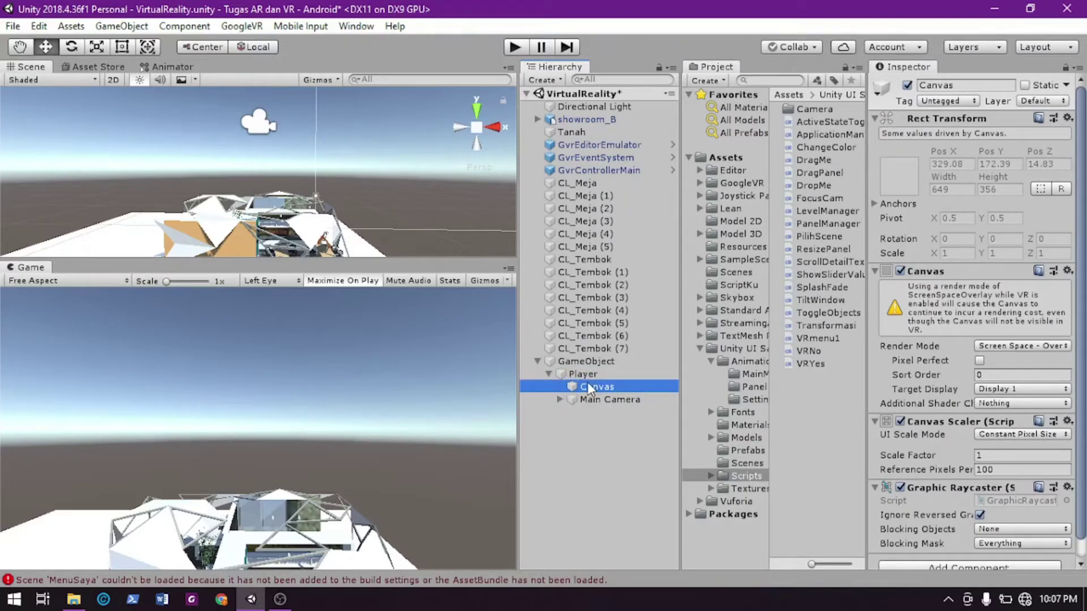
# Focus the Scene view on the Canvas and move it out of Player to the scene root above GameObject
pyautogui.doubleClick(589, 389)
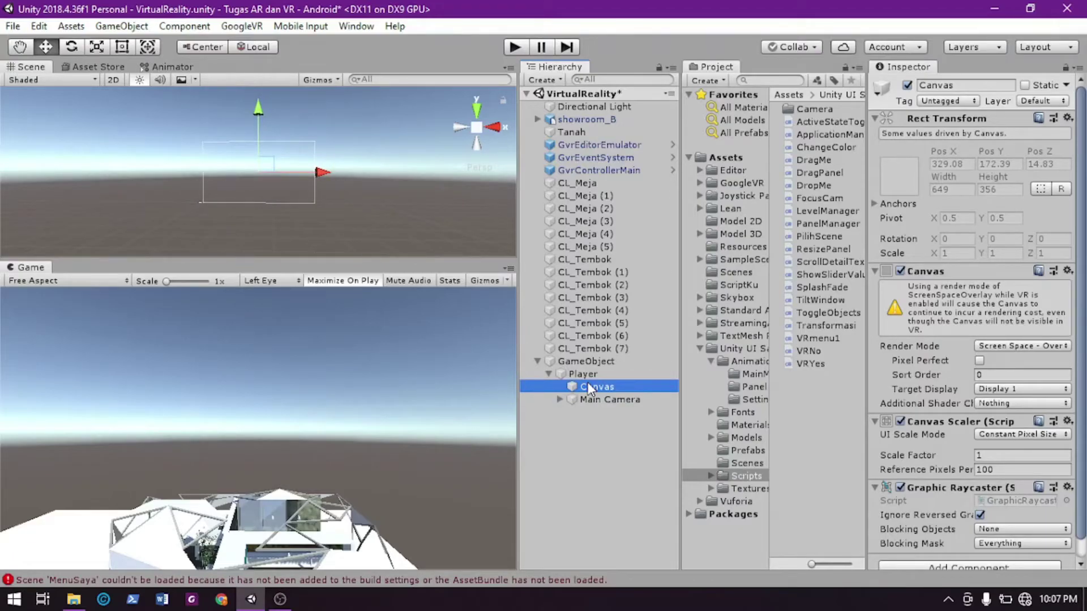
pyautogui.scroll(-1, 927, 387)
pyautogui.scroll(1, 925, 386)
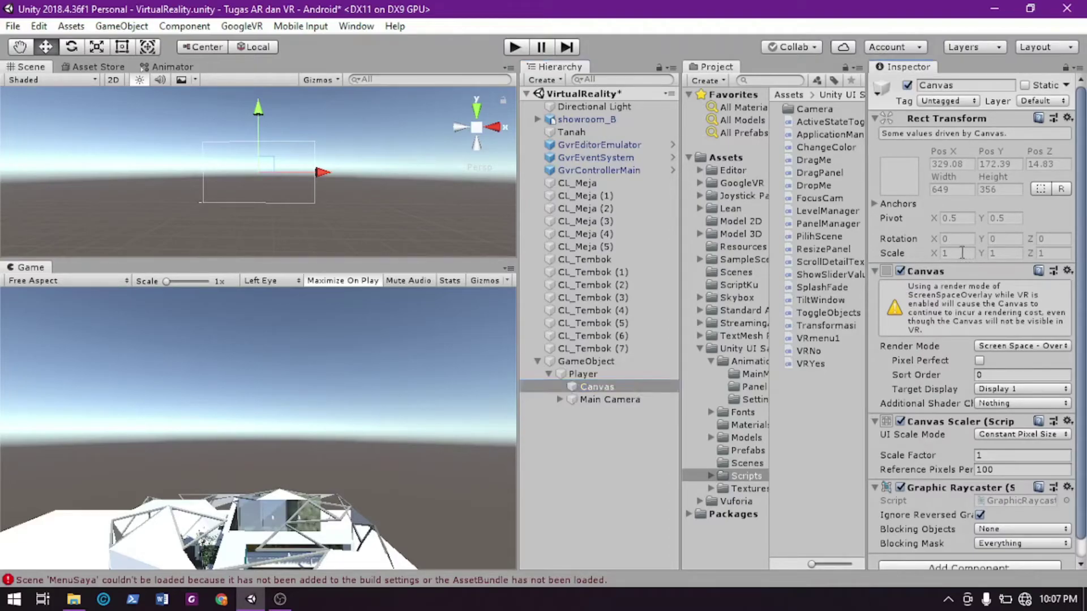
pyautogui.click(589, 388)
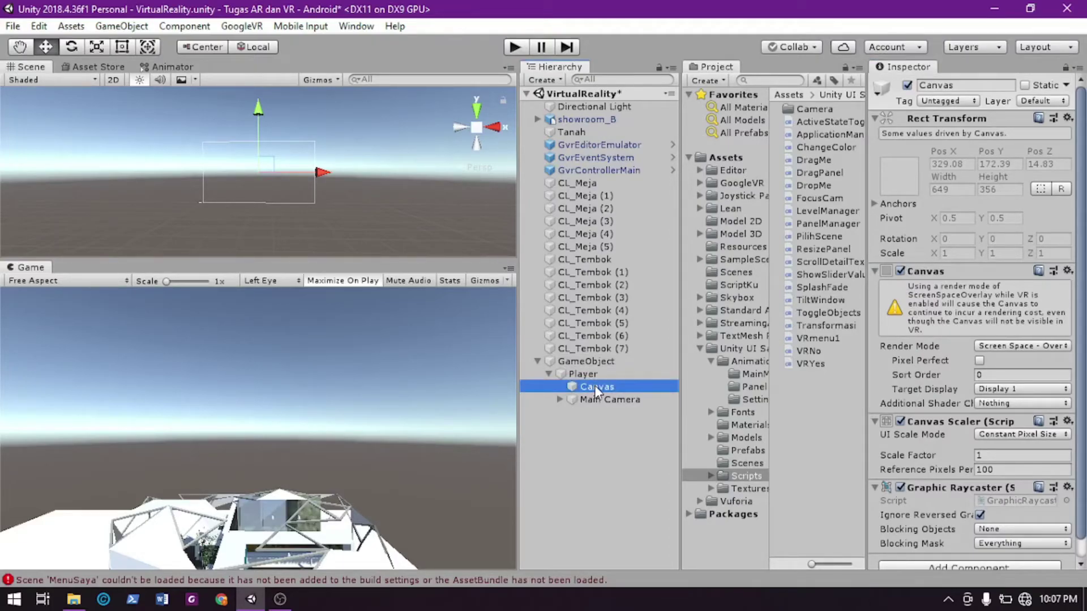
pyautogui.moveTo(595, 385); pyautogui.dragTo(587, 361)
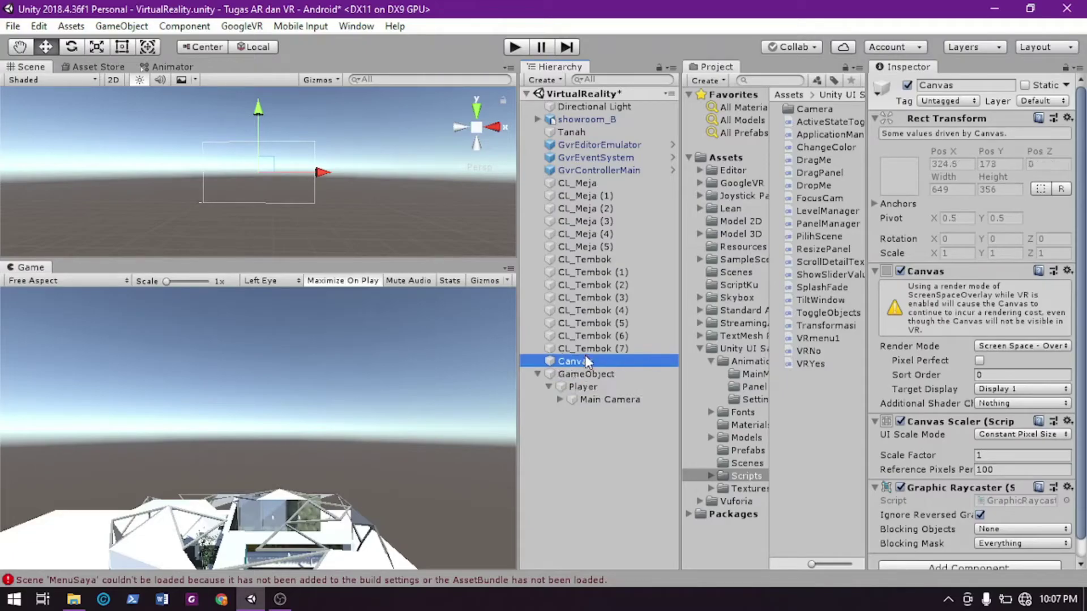
pyautogui.click(597, 365)
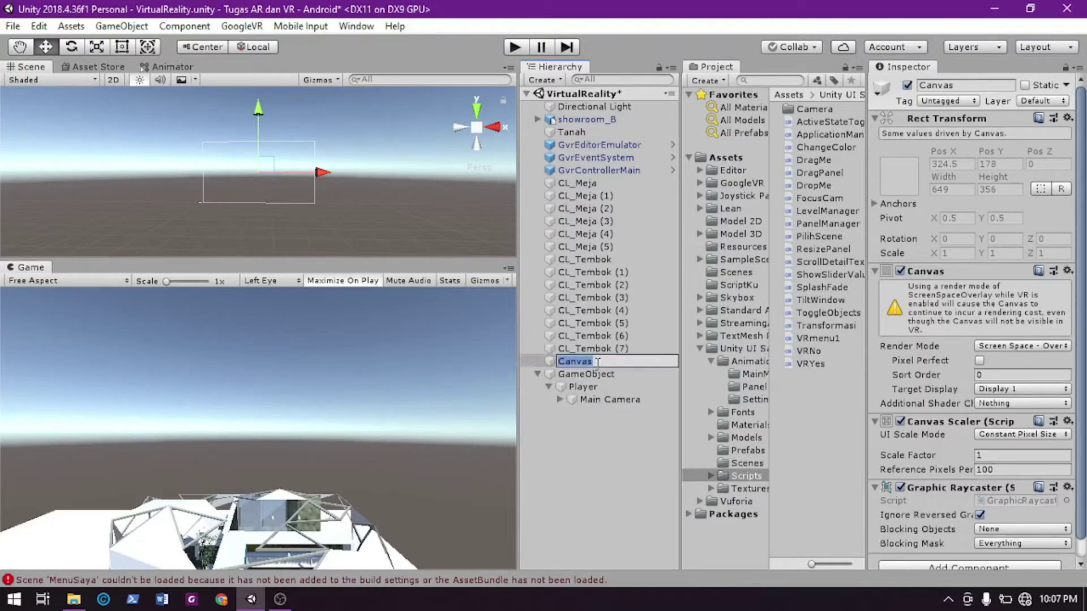
pyautogui.press('Return')
pyautogui.press('Down')
pyautogui.click(606, 361)
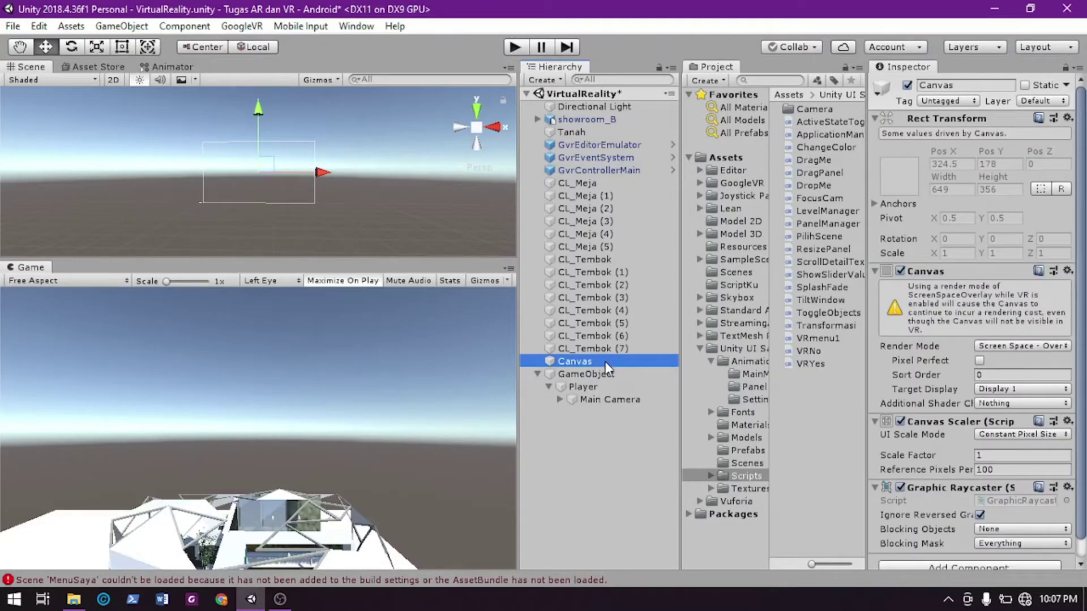
pyautogui.rightClick(605, 361)
pyautogui.moveTo(686, 321)
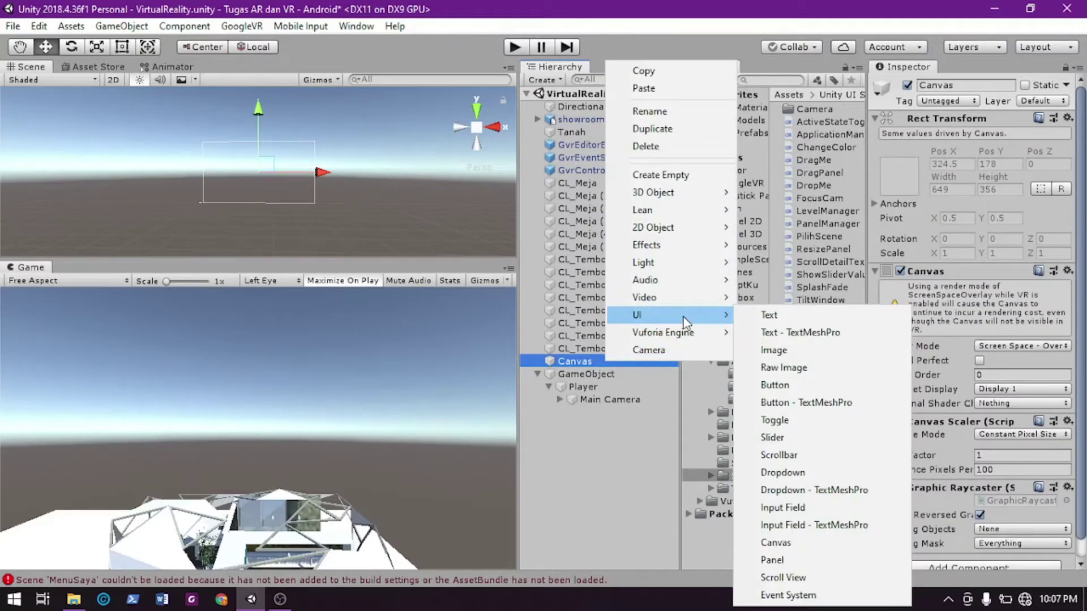
pyautogui.click(590, 363)
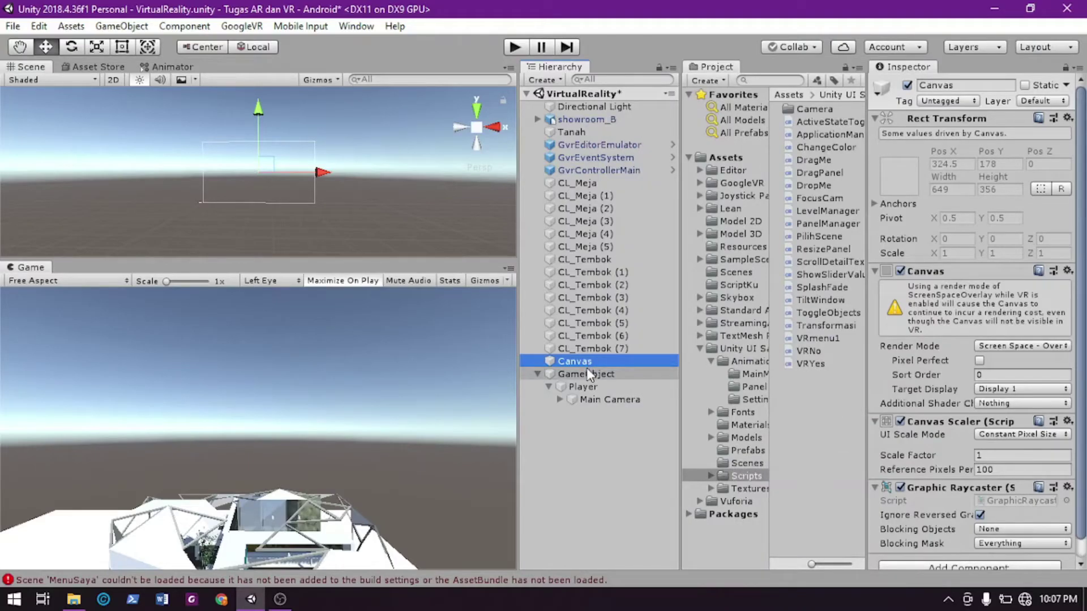
pyautogui.click(588, 375)
# Delete the root-level Canvas and collapse GameObject
pyautogui.click(589, 365)
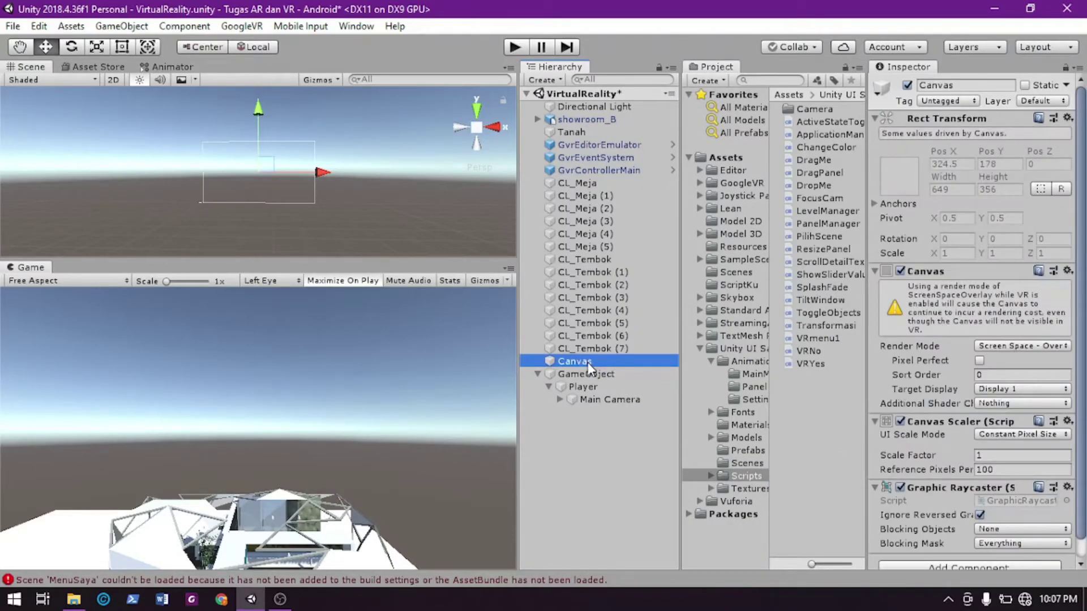
pyautogui.press('Delete')
pyautogui.click(538, 361)
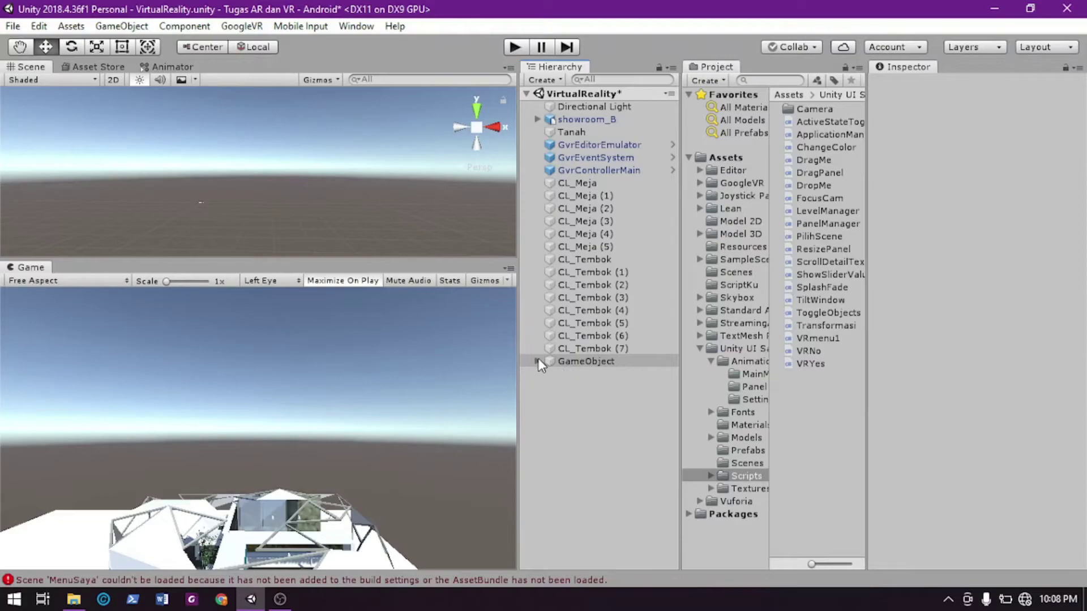
pyautogui.rightClick(568, 412)
pyautogui.moveTo(655, 366)
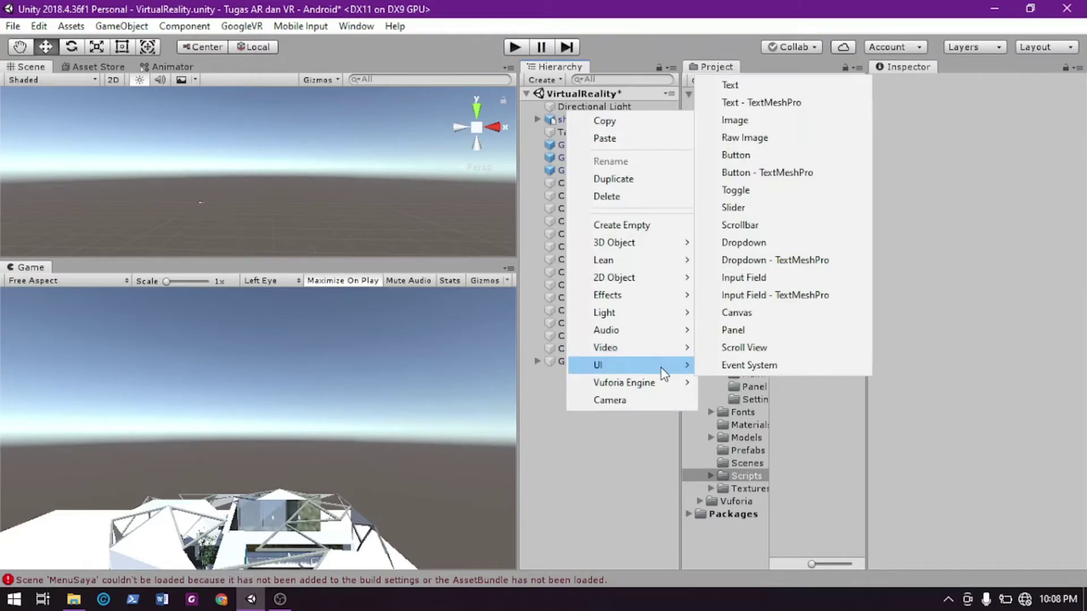
pyautogui.click(541, 400)
# Add a Cube under Player, place it above Main Camera and focus the Scene view on it
pyautogui.click(537, 362)
pyautogui.click(589, 373)
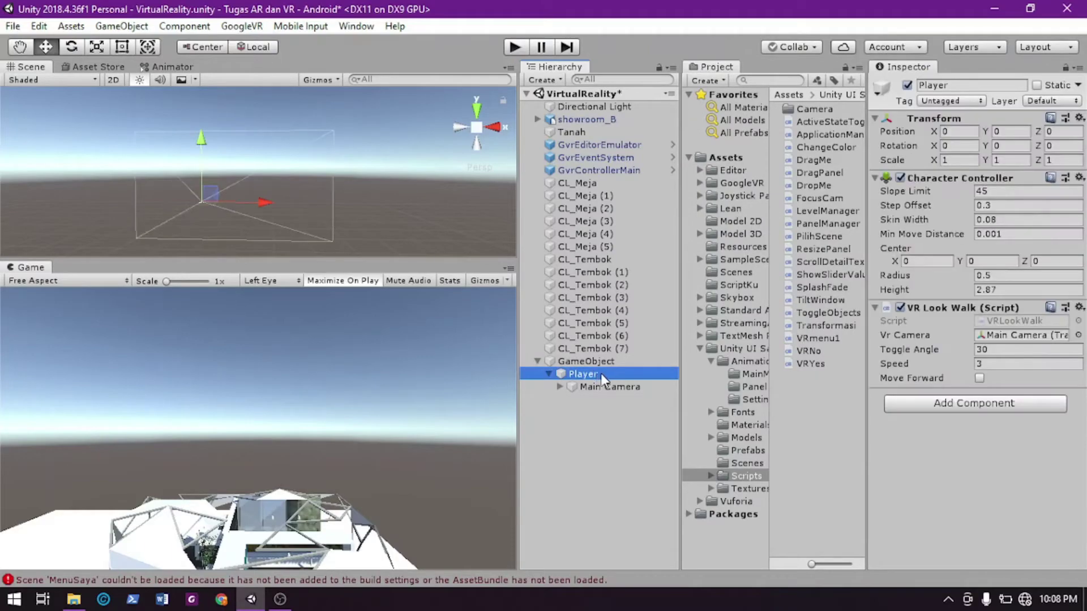
pyautogui.rightClick(603, 373)
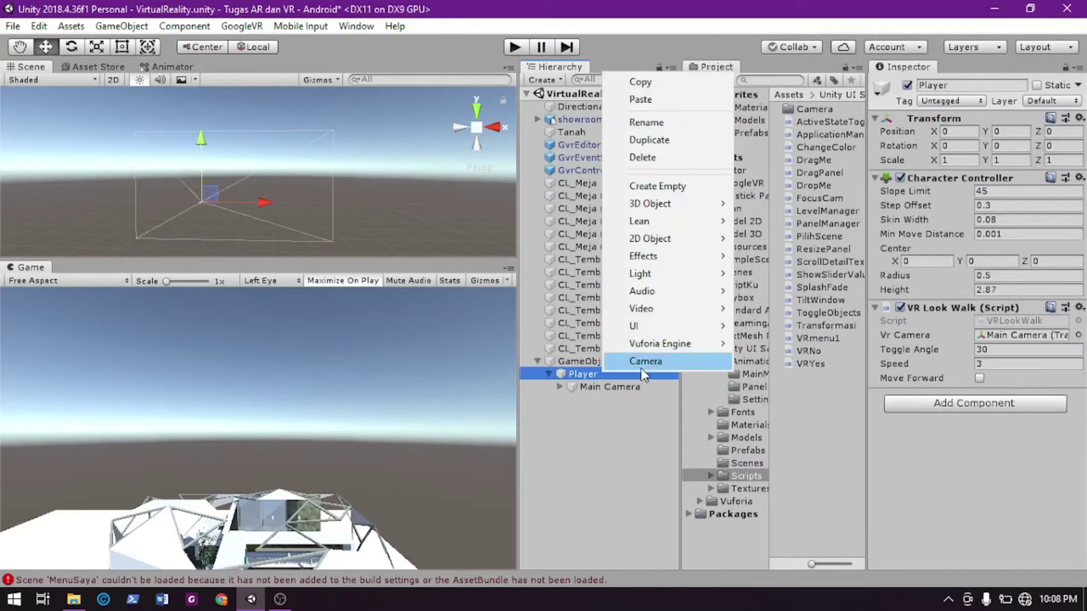
pyautogui.moveTo(689, 271)
pyautogui.moveTo(685, 203)
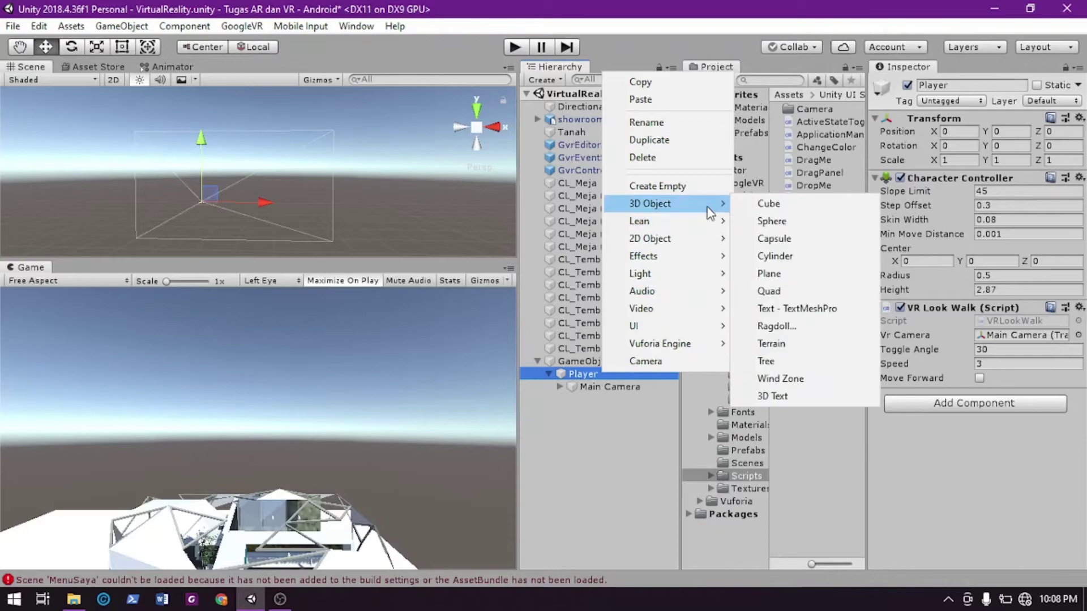
pyautogui.click(749, 210)
pyautogui.moveTo(588, 400); pyautogui.dragTo(593, 378)
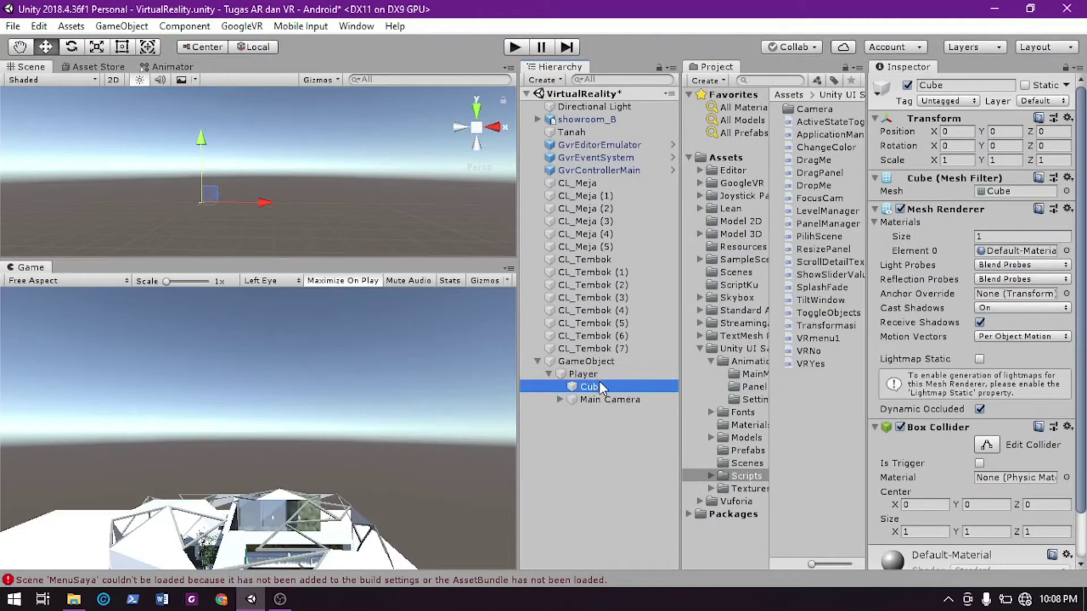
pyautogui.doubleClick(599, 381)
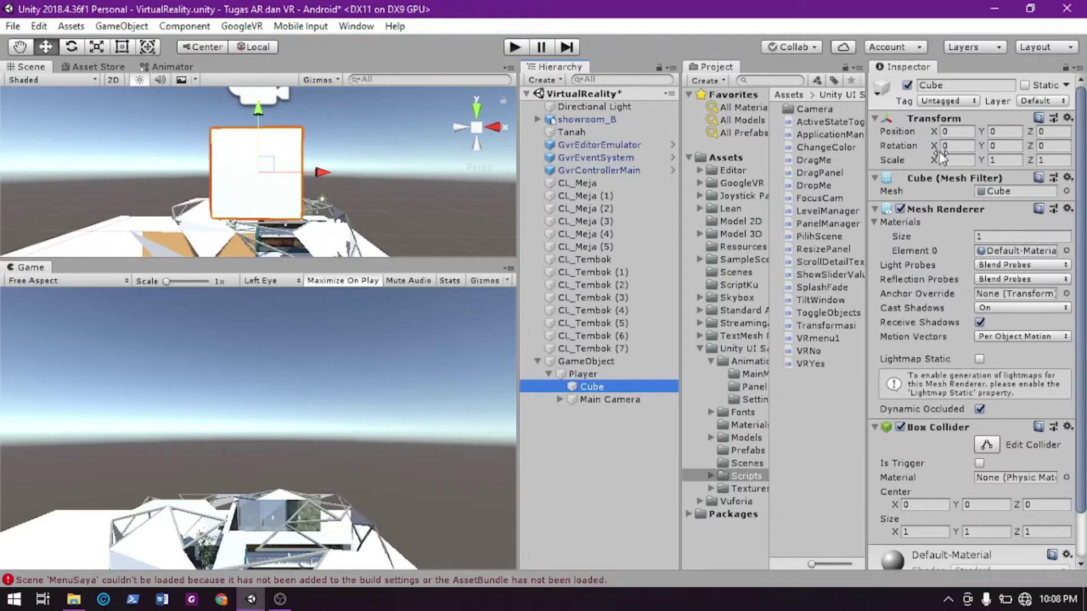
# Add a UI Canvas under the Cube and set its render mode to World Space
pyautogui.rightClick(611, 386)
pyautogui.moveTo(696, 339)
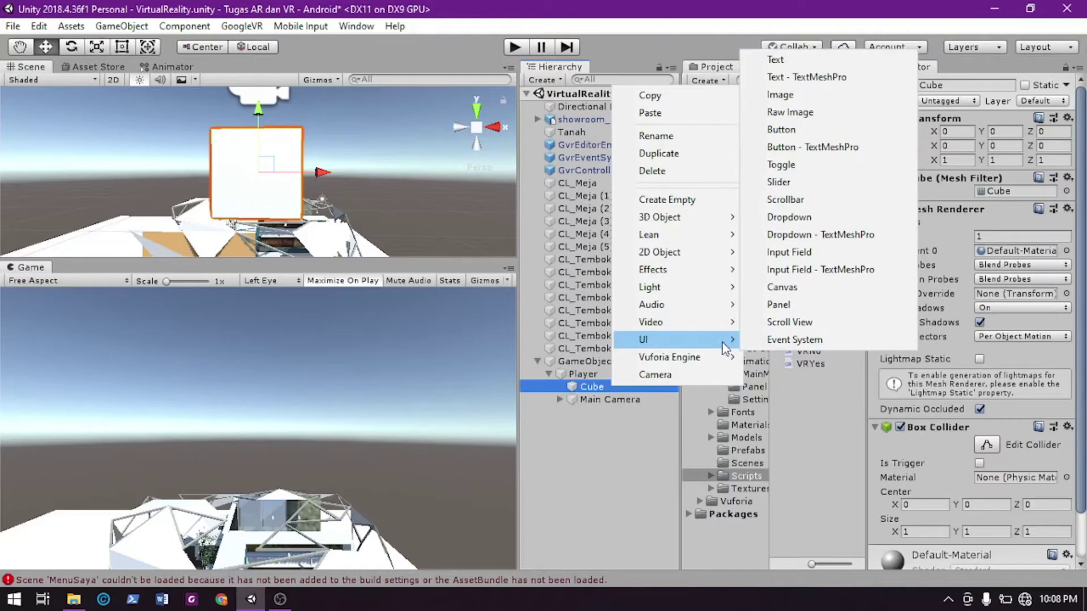
pyautogui.click(791, 289)
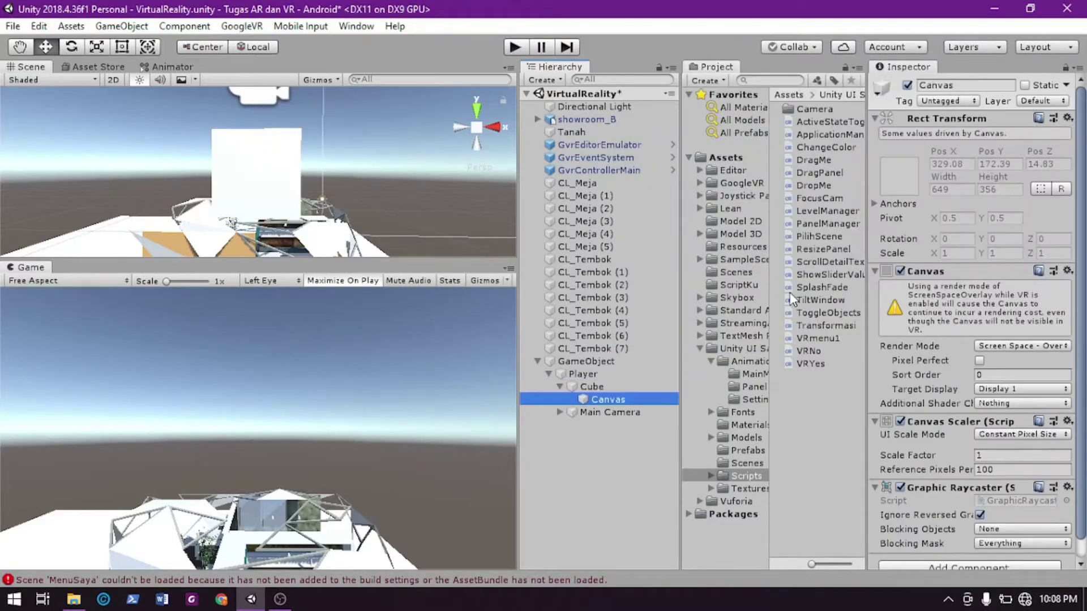
pyautogui.doubleClick(619, 400)
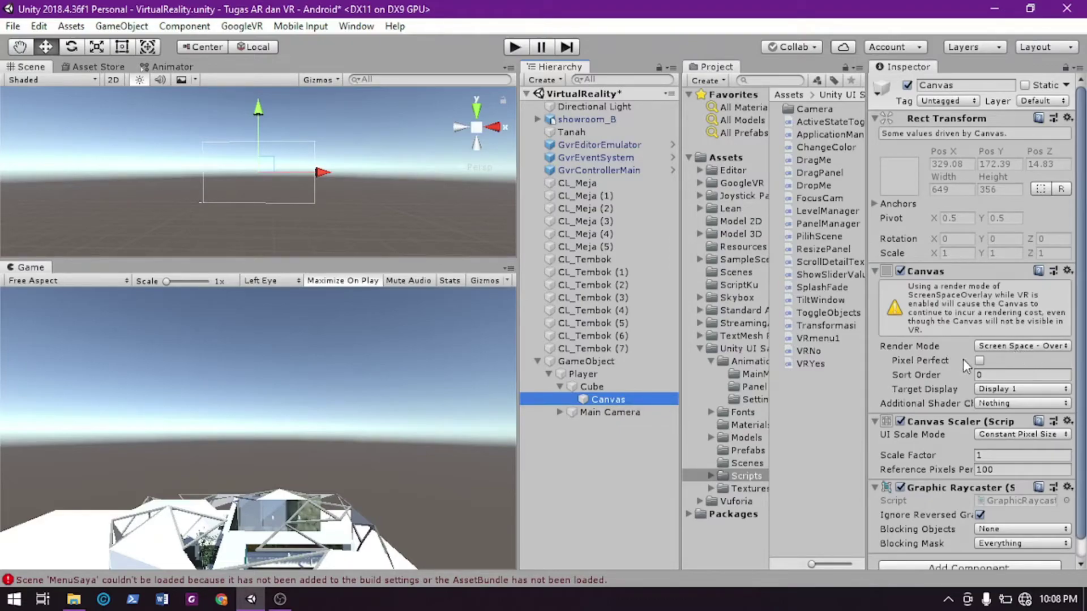
pyautogui.click(1021, 346)
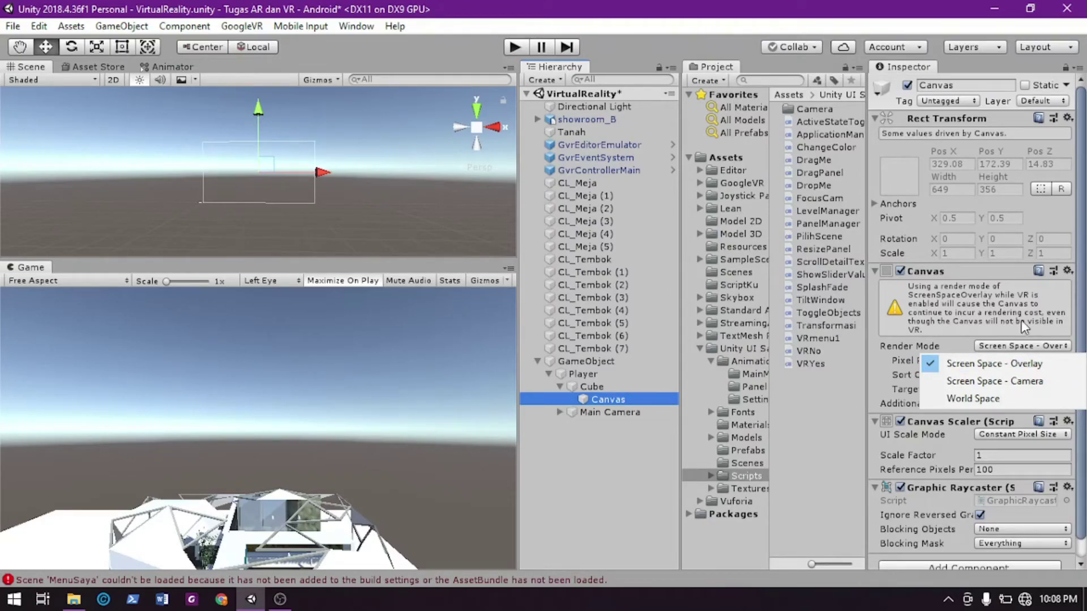
pyautogui.click(979, 399)
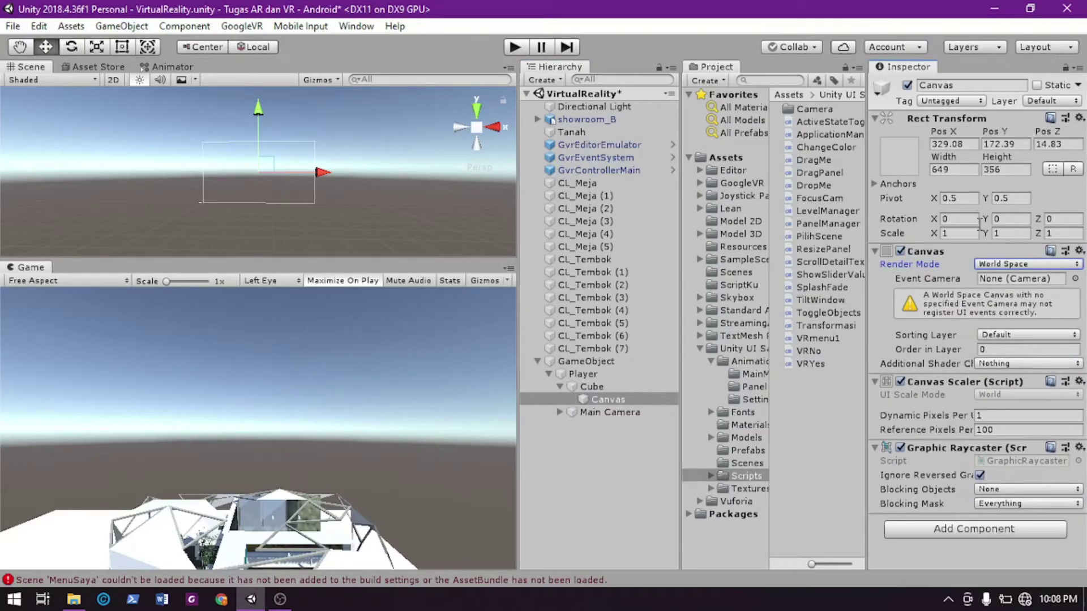
# Set the Canvas scale to 0.005 on the X, Y and Z axes
pyautogui.click(957, 232)
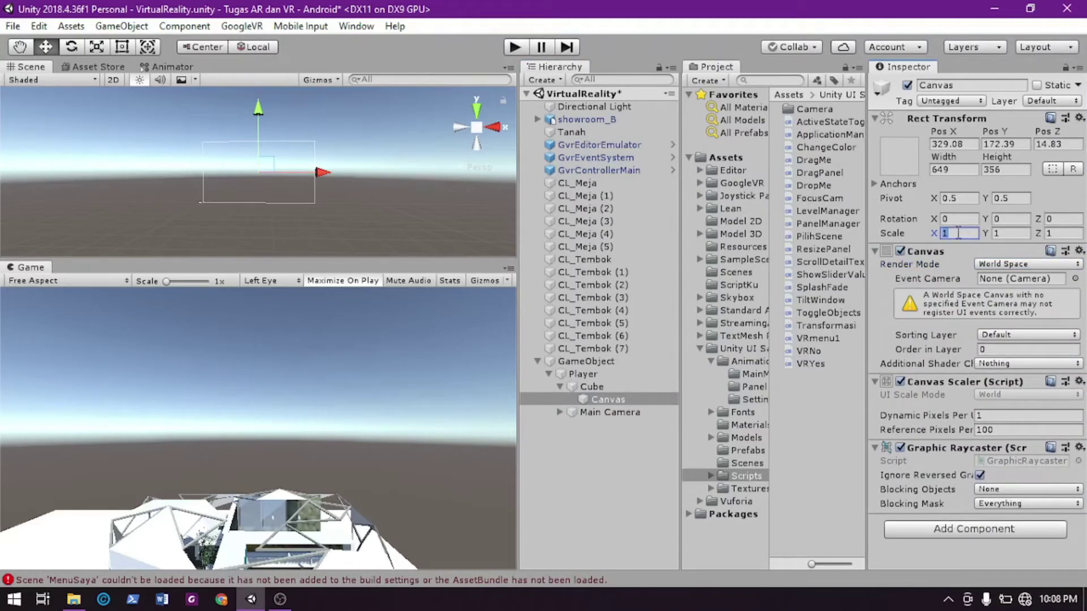
pyautogui.write('0.005')
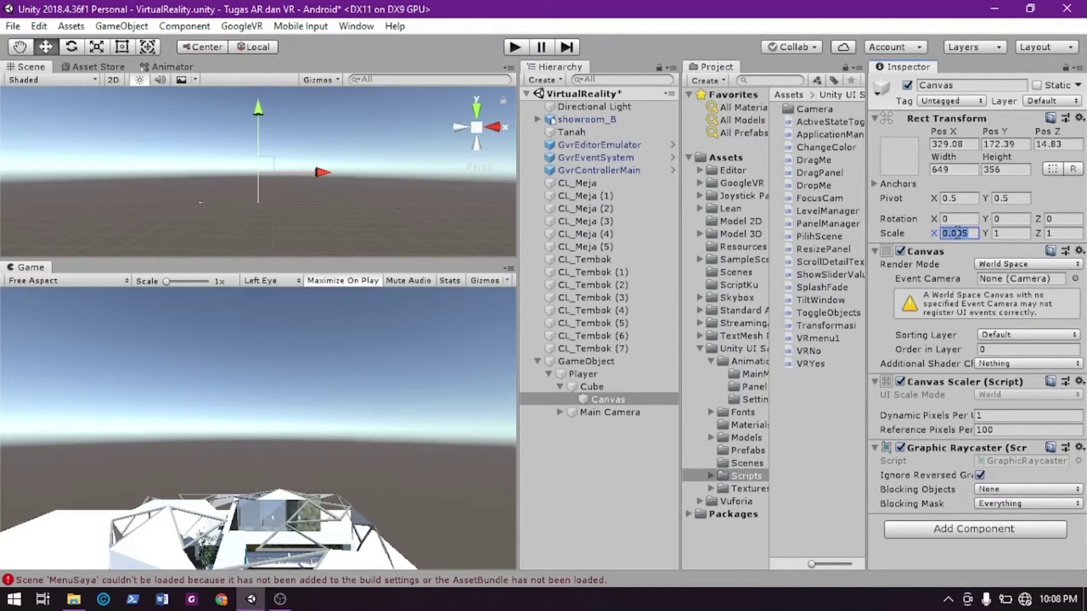
pyautogui.click(1005, 233)
pyautogui.write('0.005')
pyautogui.click(1059, 232)
pyautogui.write('0.005')
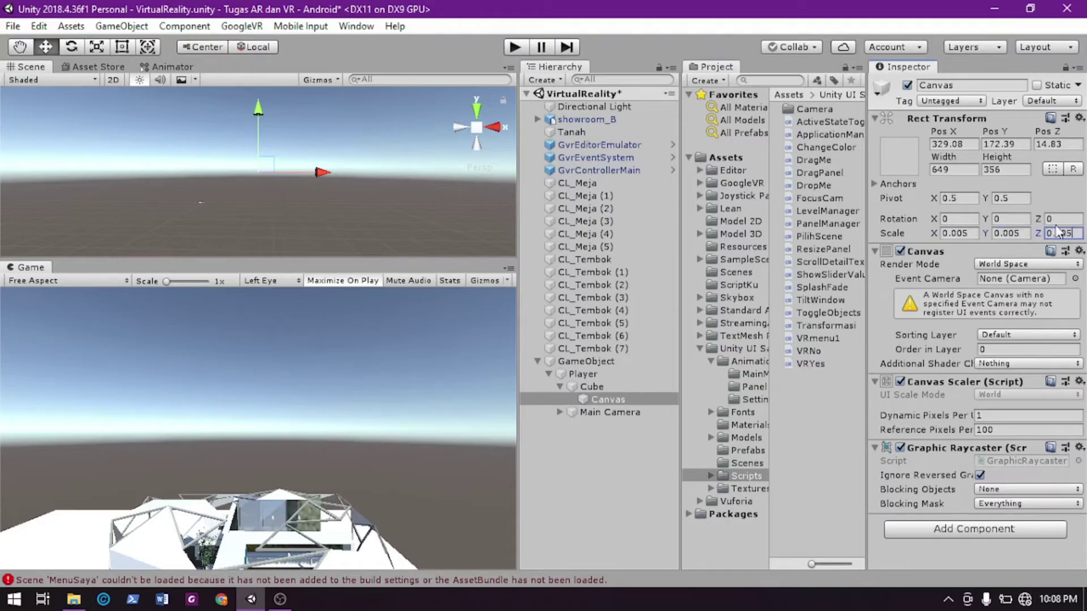
# Set the Canvas position to 0 on the X, Y and Z axes
pyautogui.click(968, 145)
pyautogui.write('0')
pyautogui.click(996, 145)
pyautogui.write('0')
pyautogui.click(1041, 144)
pyautogui.write('0')
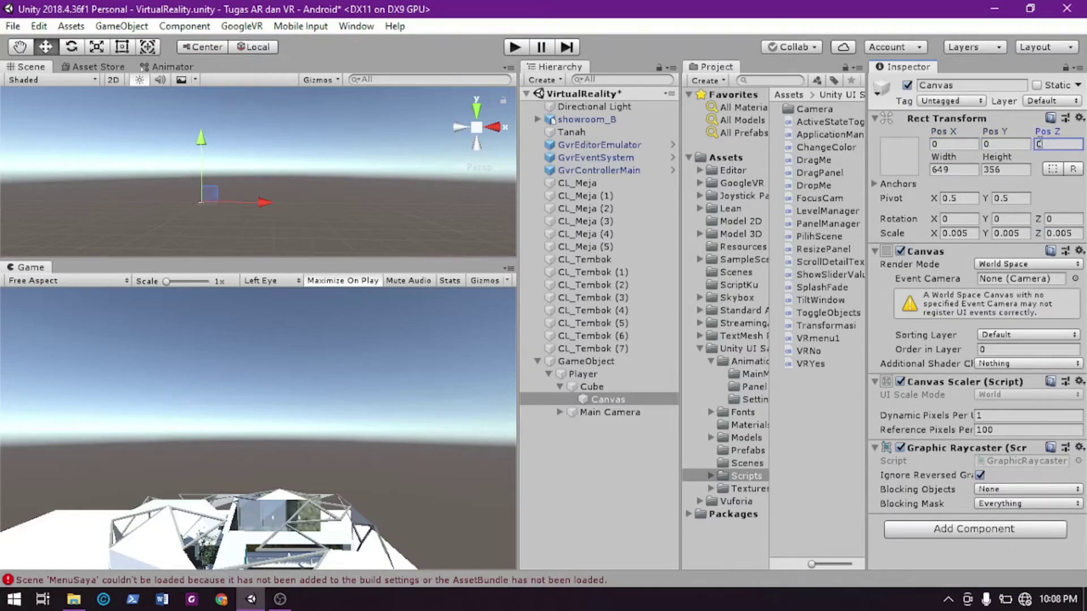
# Move the Canvas out of the Cube so it sits directly under Player, above the Cube
pyautogui.doubleClick(597, 396)
pyautogui.moveTo(598, 396); pyautogui.dragTo(597, 371)
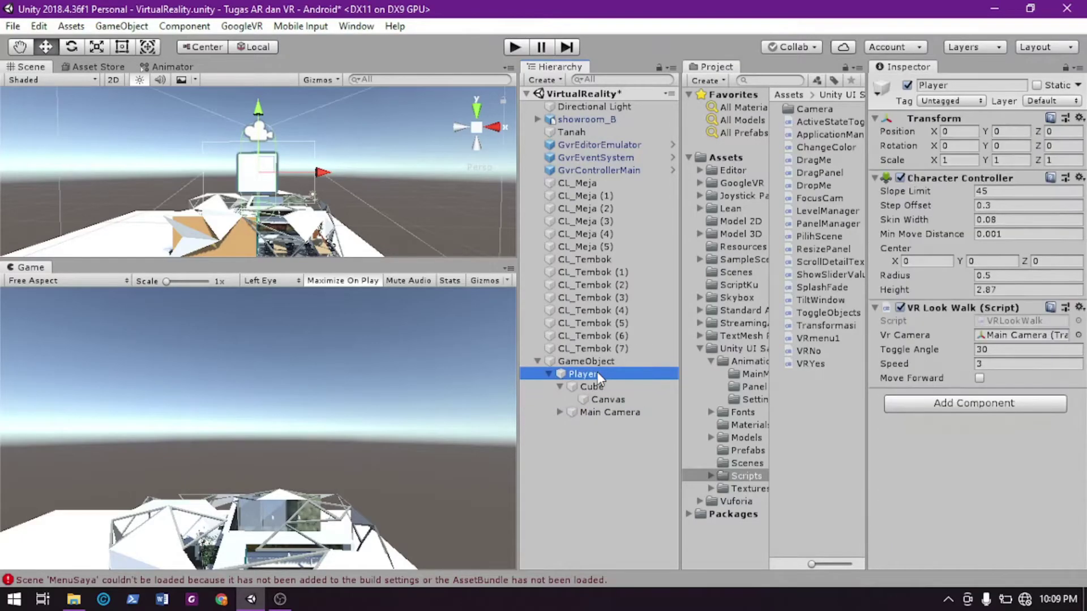
pyautogui.click(601, 387)
pyautogui.click(603, 397)
pyautogui.moveTo(609, 396); pyautogui.dragTo(593, 380)
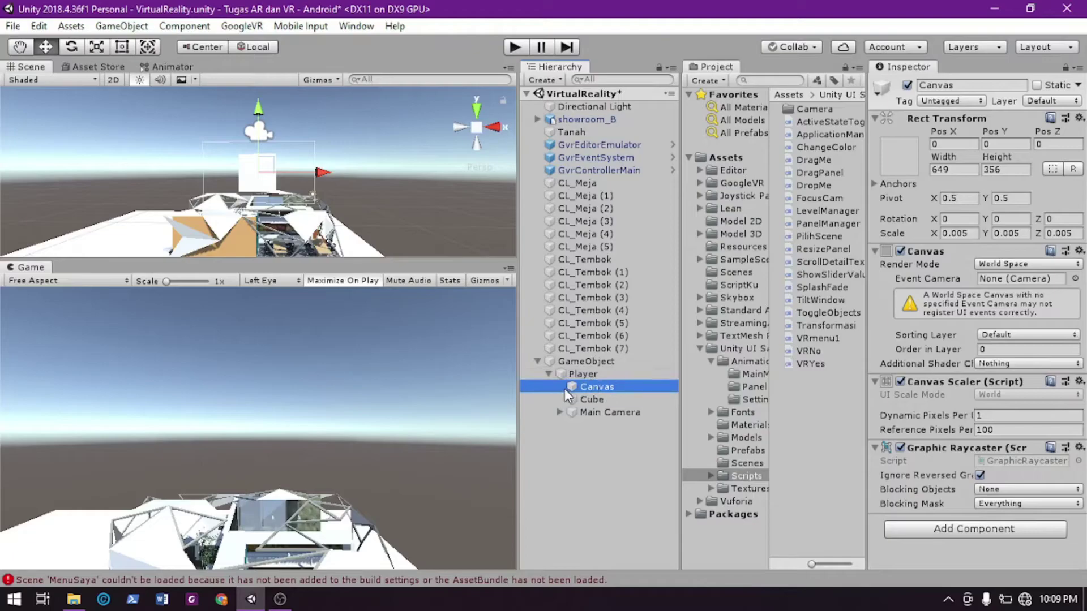
pyautogui.click(592, 399)
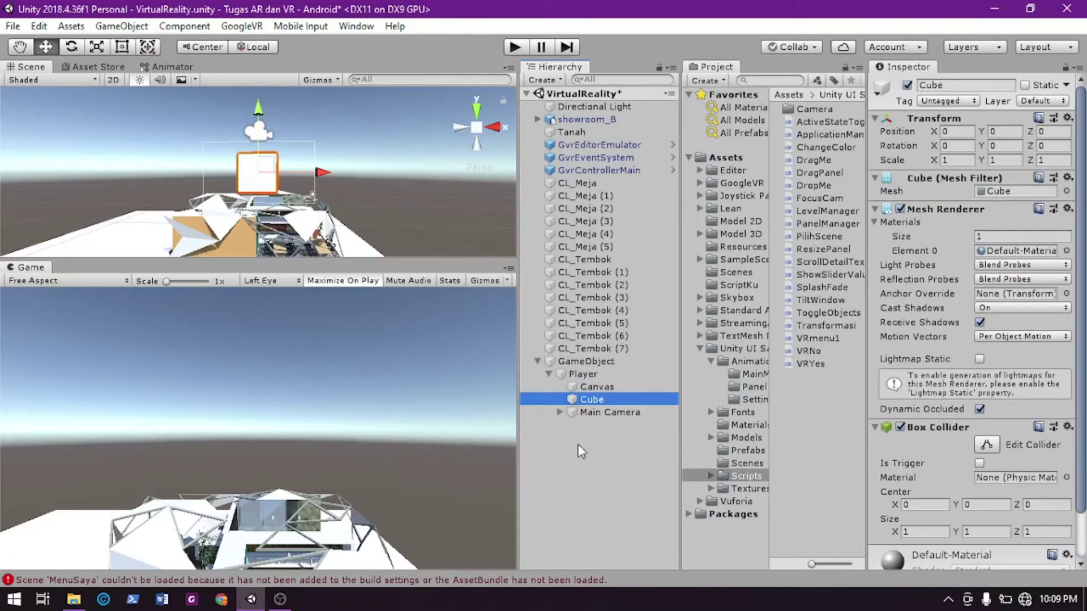
# Delete the Cube under Player
pyautogui.press('Delete')
pyautogui.click(608, 387)
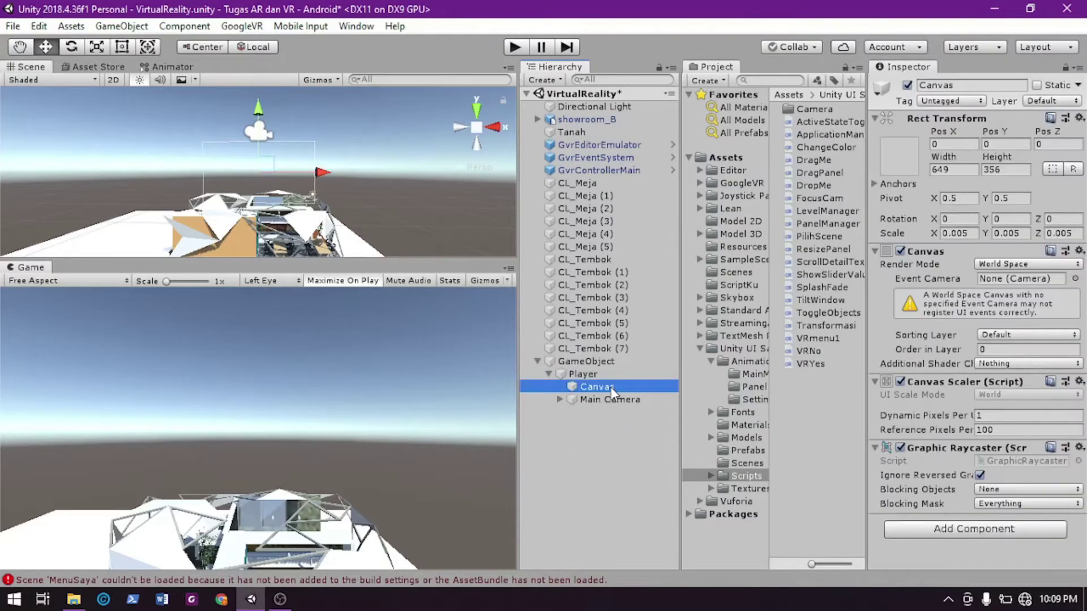
pyautogui.click(598, 375)
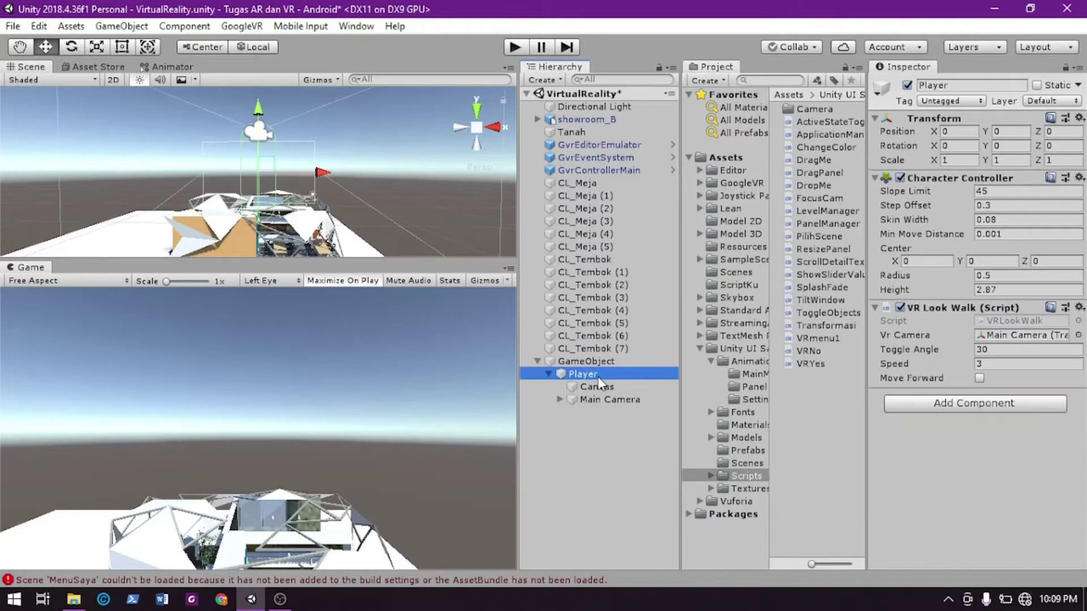
pyautogui.click(606, 391)
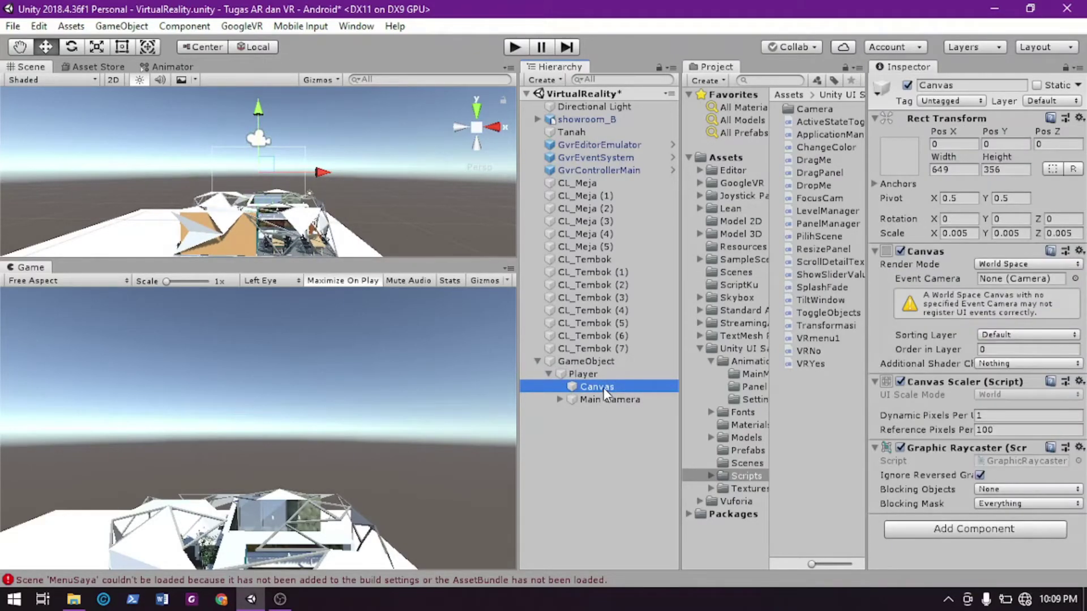
# Add a UI Panel as a child of the Canvas under Player
pyautogui.moveTo(315, 131); pyautogui.dragTo(275, 148, button='middle')
pyautogui.moveTo(276, 149); pyautogui.dragTo(241, 182, button='right')
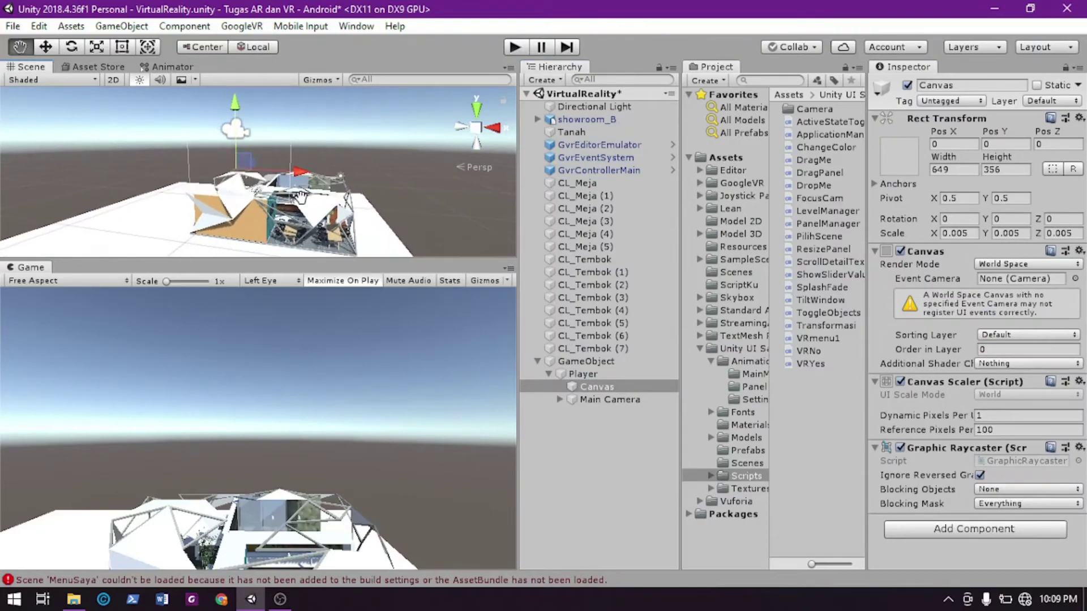
pyautogui.rightClick(630, 386)
pyautogui.moveTo(735, 340)
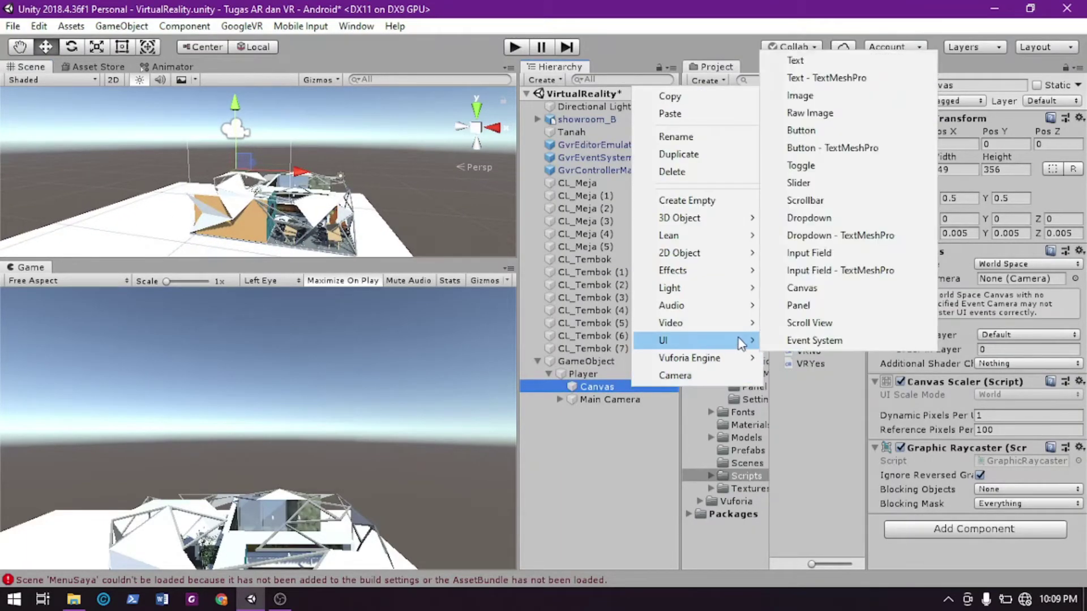
pyautogui.click(800, 305)
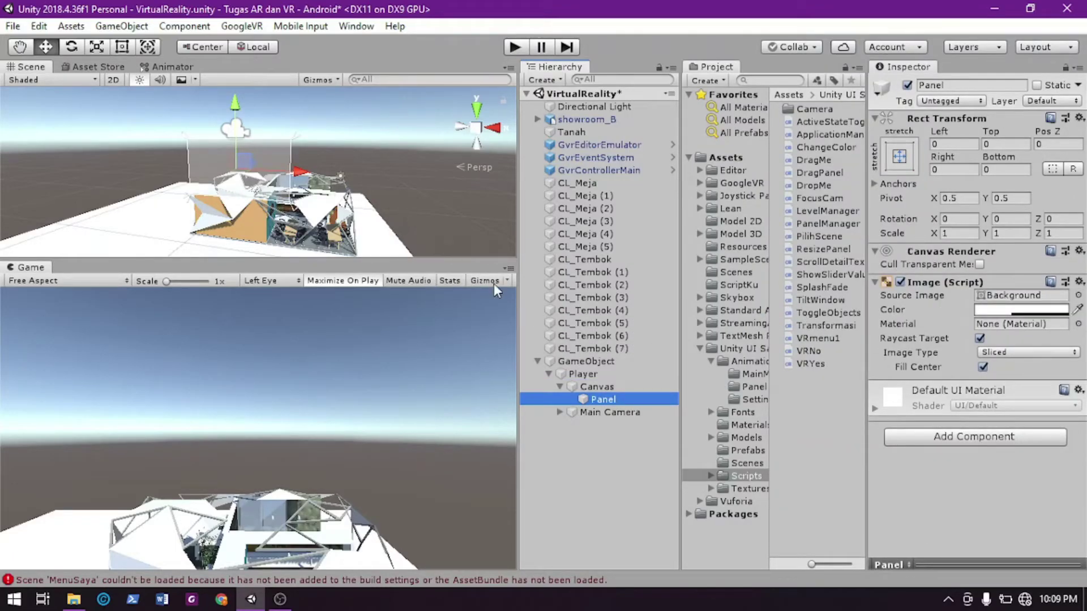
# Move the Canvas forward and up in the scene to about Pos Y 4.26 and Pos Z 3.25
pyautogui.click(618, 387)
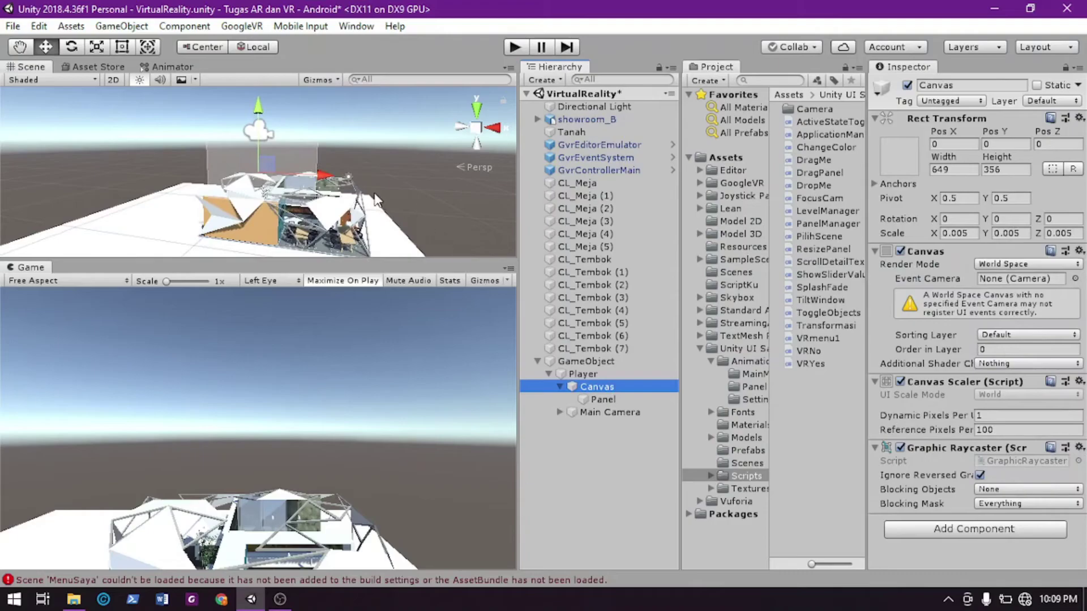
pyautogui.click(597, 373)
pyautogui.moveTo(403, 210); pyautogui.dragTo(337, 220, button='middle')
pyautogui.moveTo(338, 221); pyautogui.dragTo(277, 224, button='right')
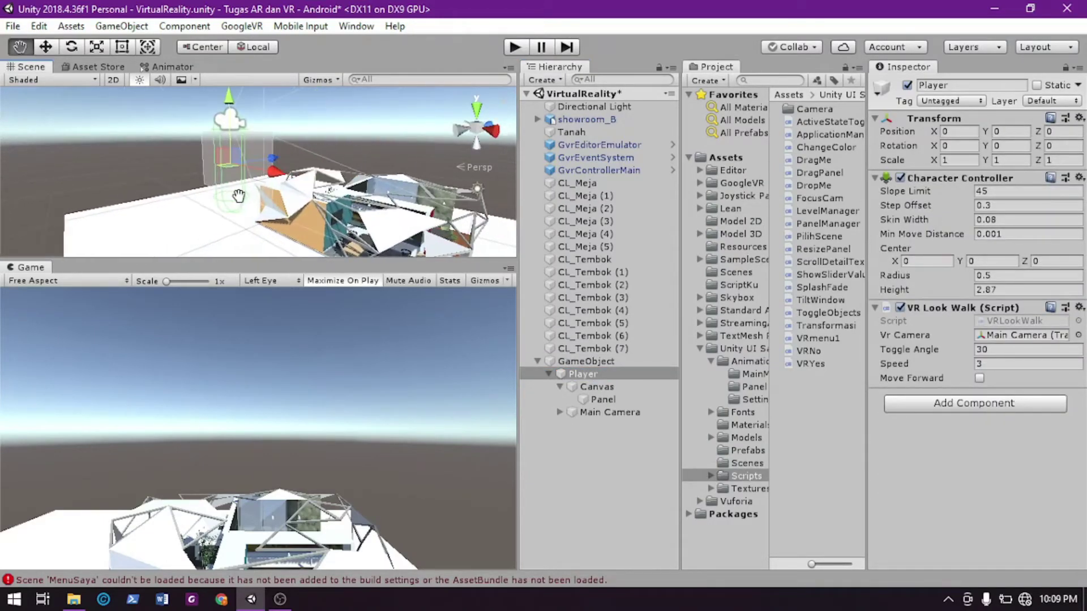
pyautogui.click(598, 389)
pyautogui.moveTo(281, 158); pyautogui.dragTo(295, 20)
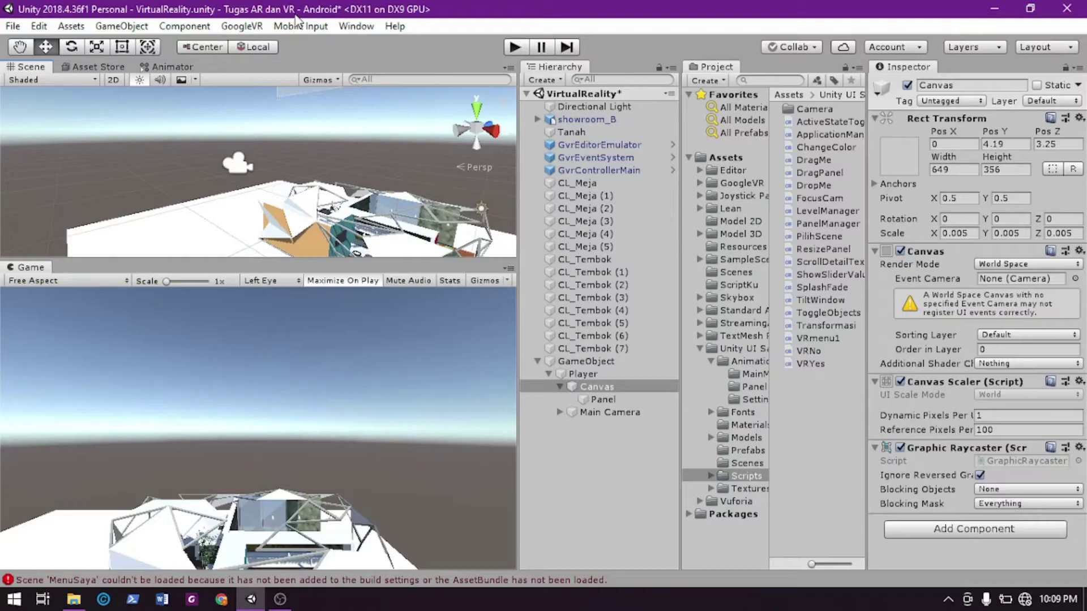
# Add a UI Button as a child of the Canvas, alongside the Panel
pyautogui.rightClick(612, 385)
pyautogui.moveTo(679, 344)
pyautogui.moveTo(695, 218)
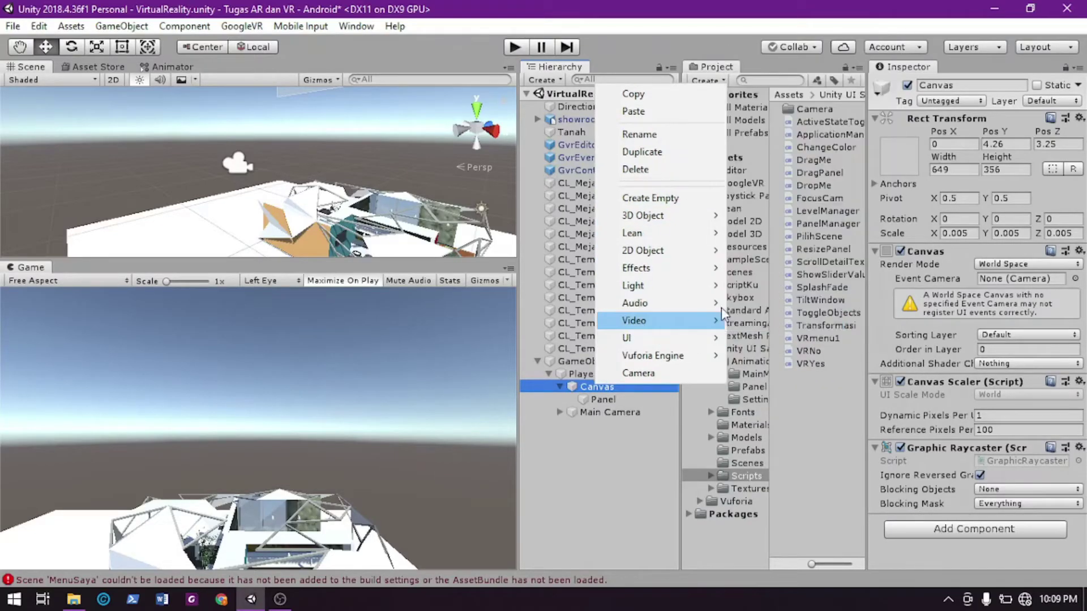
pyautogui.click(785, 147)
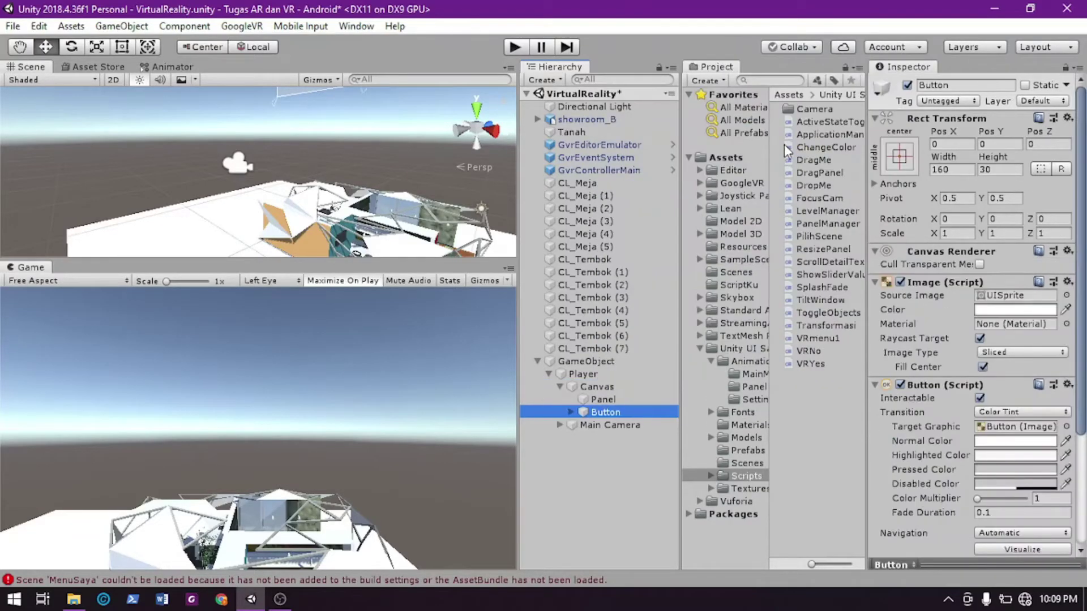
# Run the scene briefly in play mode, stop it, and inspect the Canvas and its Panel in the scene view
pyautogui.click(517, 47)
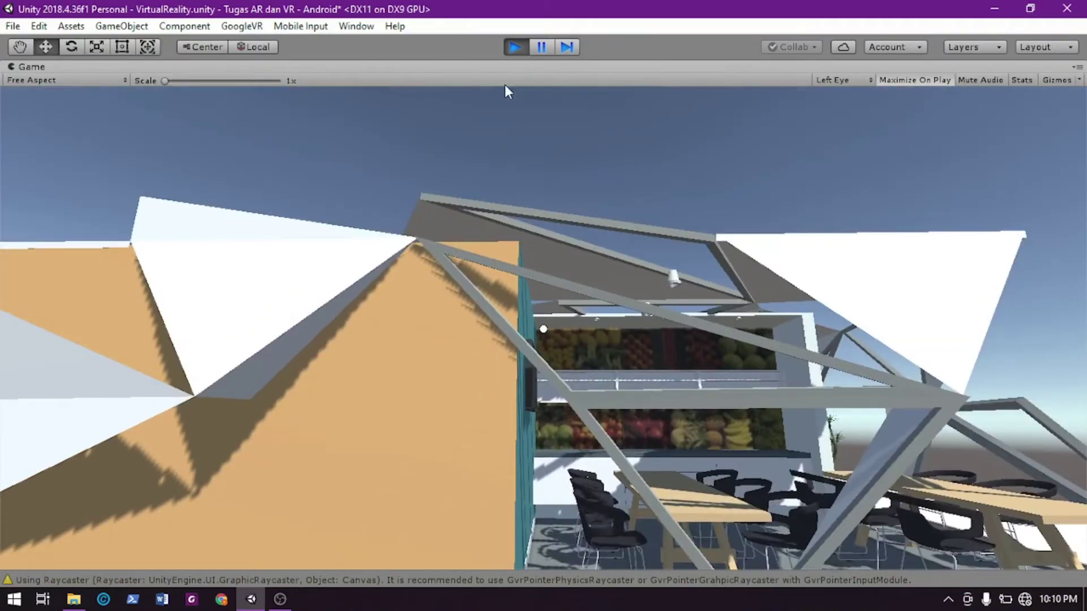
pyautogui.click(514, 46)
pyautogui.click(605, 400)
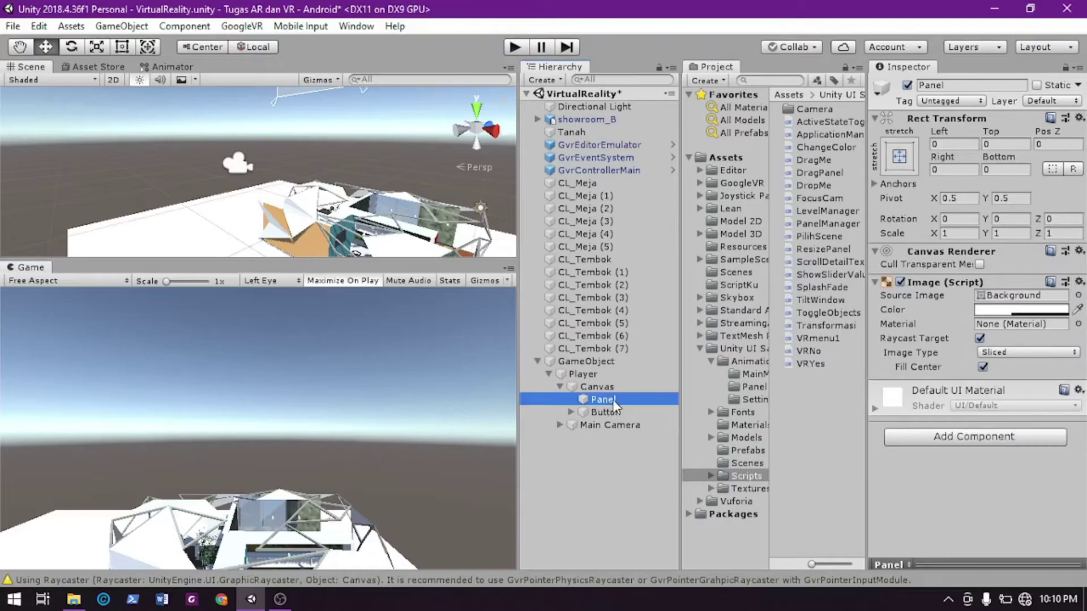
pyautogui.click(616, 388)
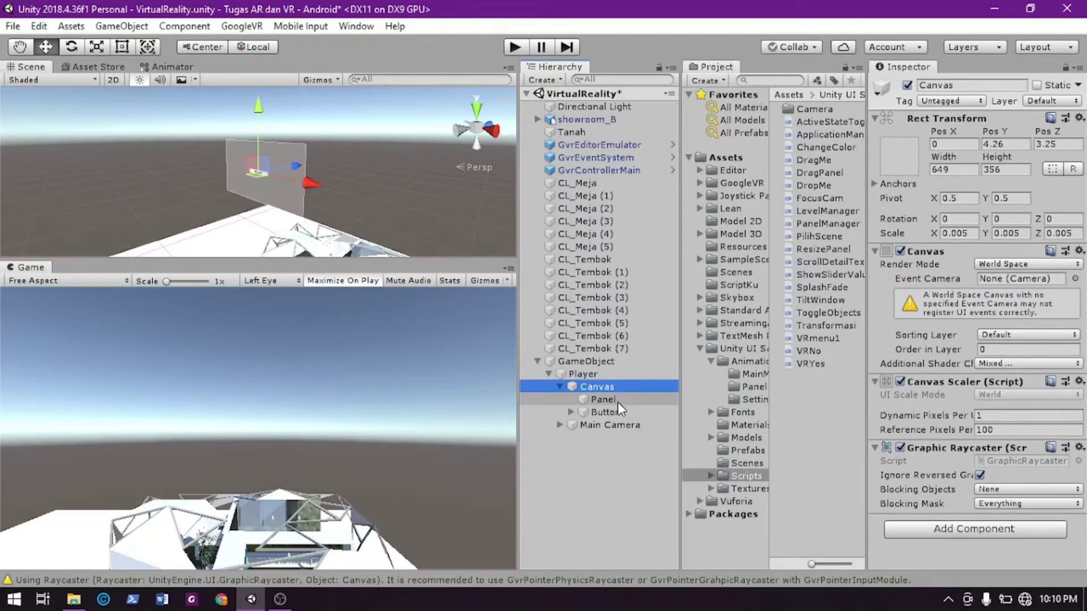
pyautogui.click(616, 400)
pyautogui.click(613, 390)
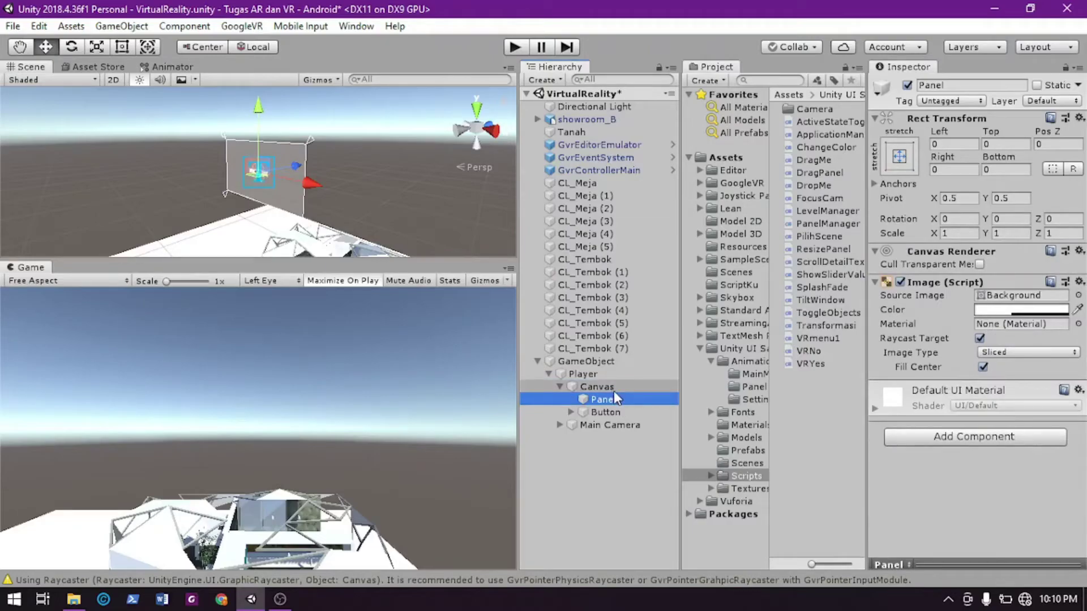
pyautogui.click(561, 386)
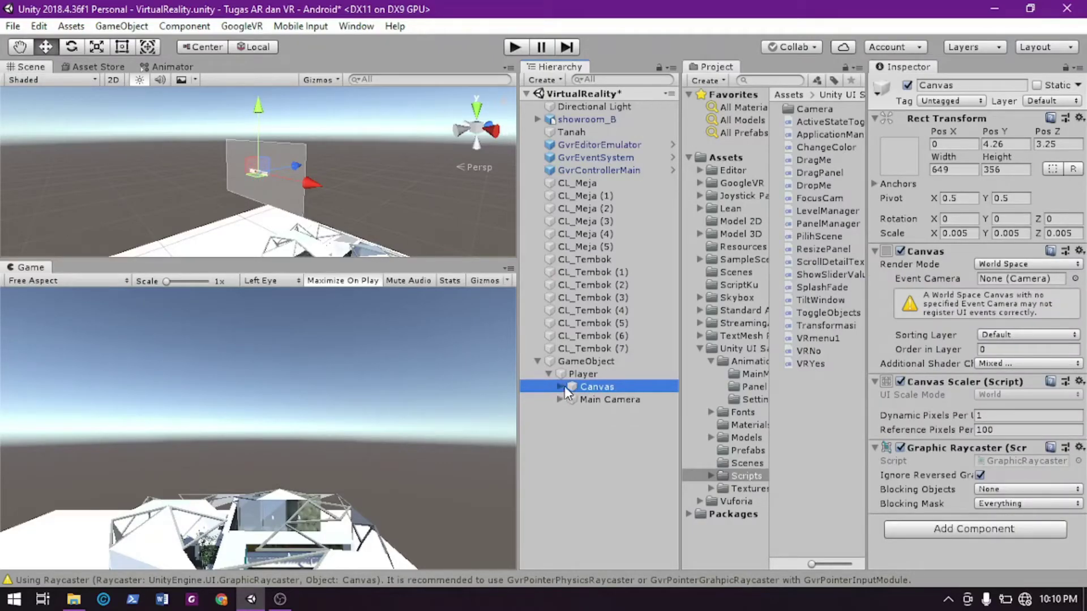
pyautogui.rightClick(596, 390)
pyautogui.moveTo(687, 344)
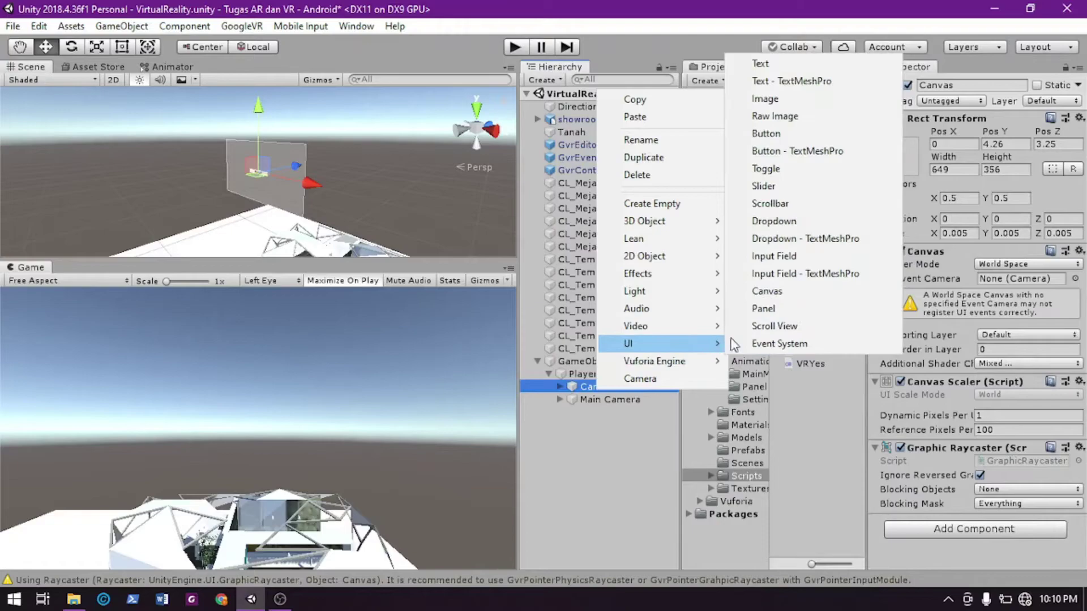
pyautogui.click(786, 293)
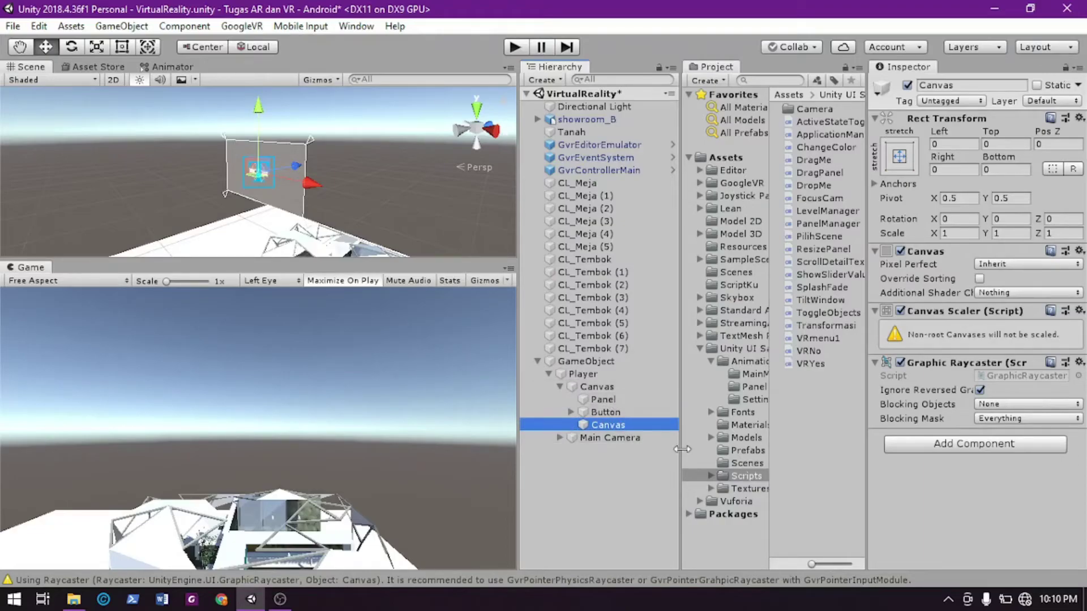
pyautogui.press('Delete')
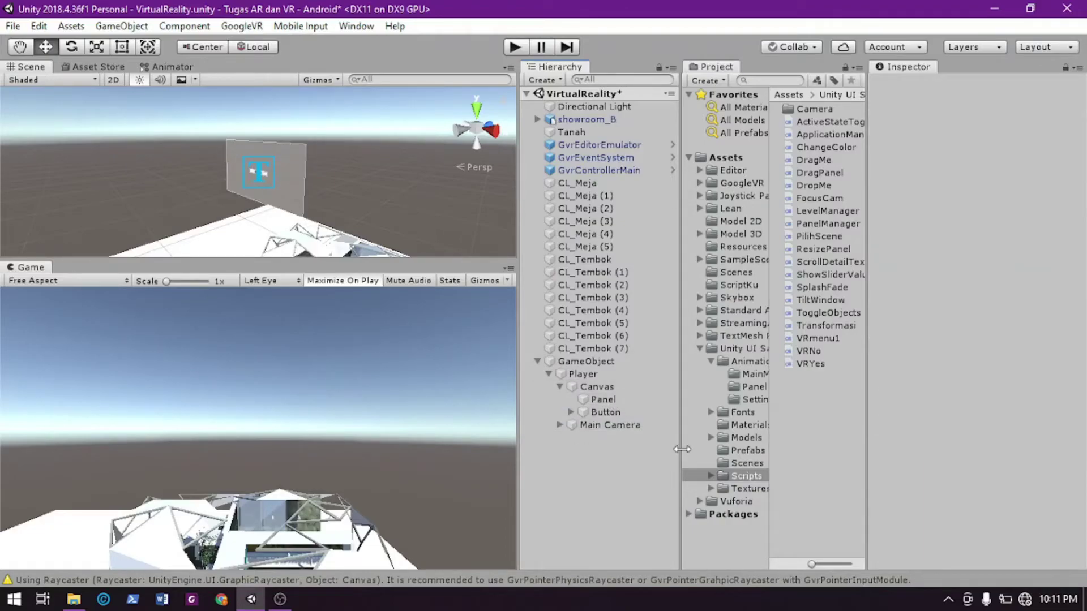
# Duplicate the Canvas under Player together with its Panel and Button
pyautogui.click(607, 390)
pyautogui.rightClick(606, 389)
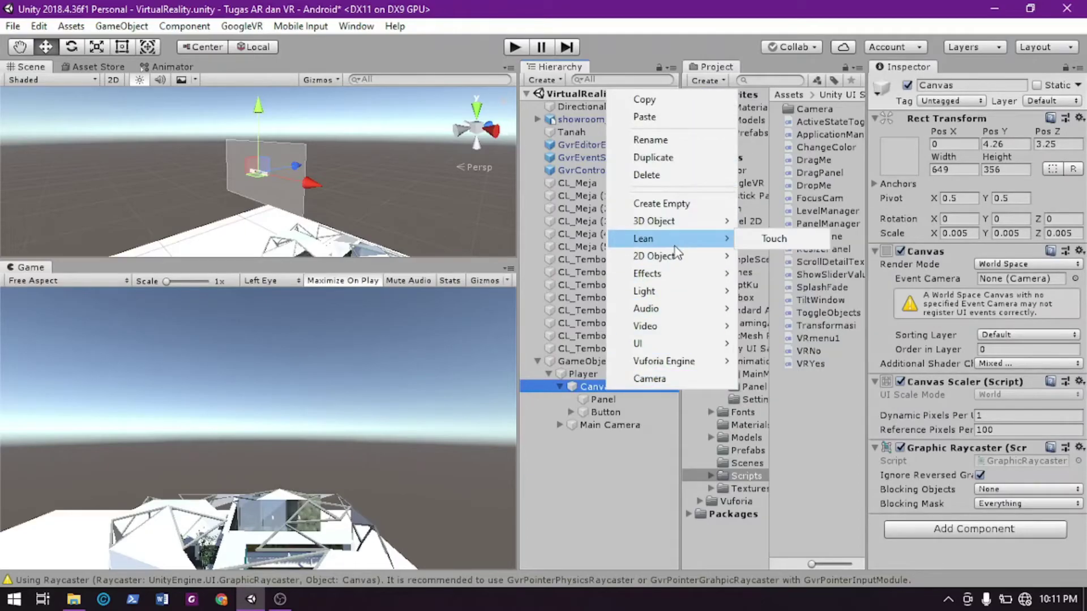
pyautogui.click(653, 159)
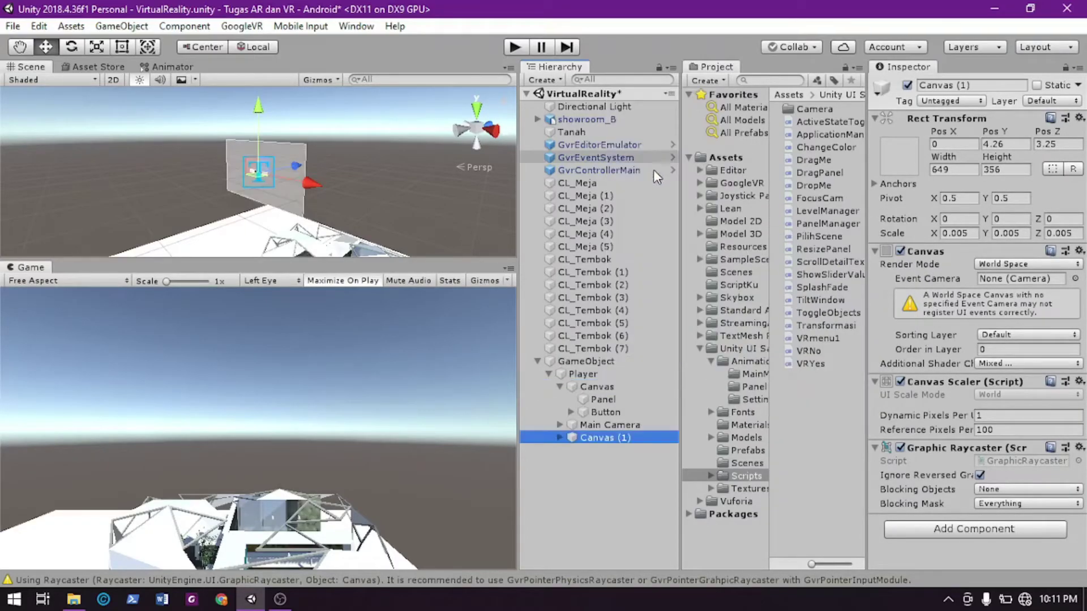
# Place the duplicated Canvas directly under Player above Main Camera and lower it to about Pos Y 1.01
pyautogui.moveTo(622, 441); pyautogui.dragTo(619, 419)
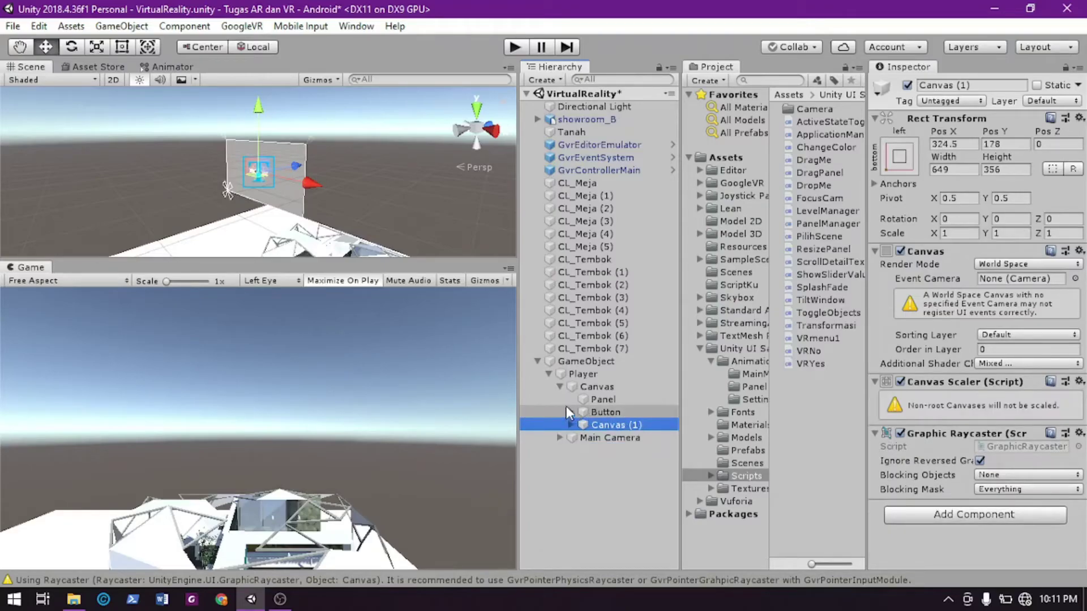
pyautogui.click(559, 387)
pyautogui.click(614, 386)
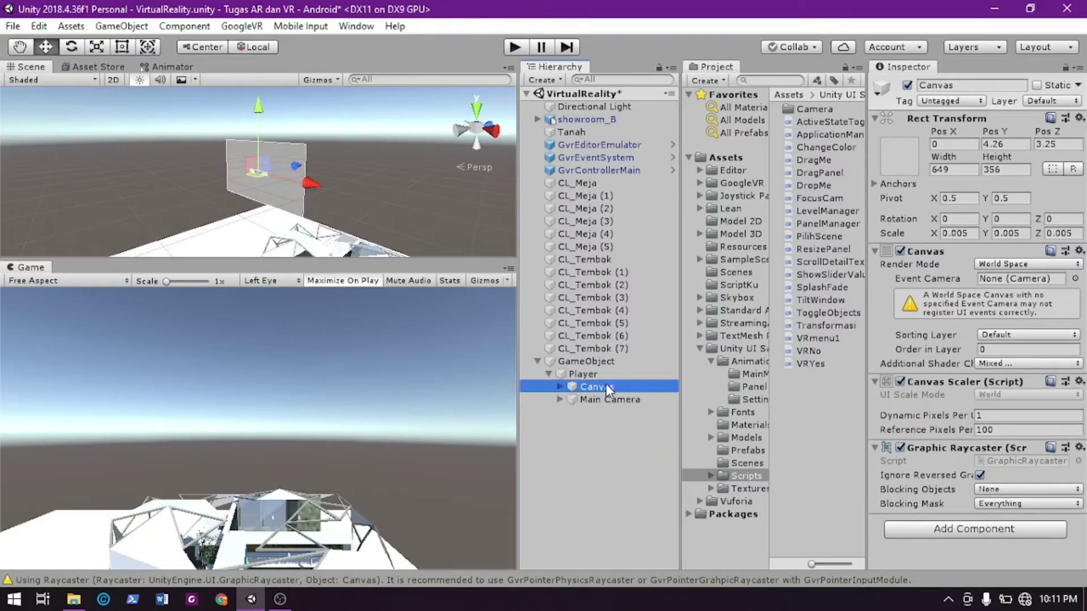
pyautogui.click(560, 386)
pyautogui.moveTo(611, 426)
pyautogui.mouseDown()
pyautogui.moveTo(592, 383)
pyautogui.moveTo(612, 411)
pyautogui.mouseUp()
pyautogui.click(561, 399)
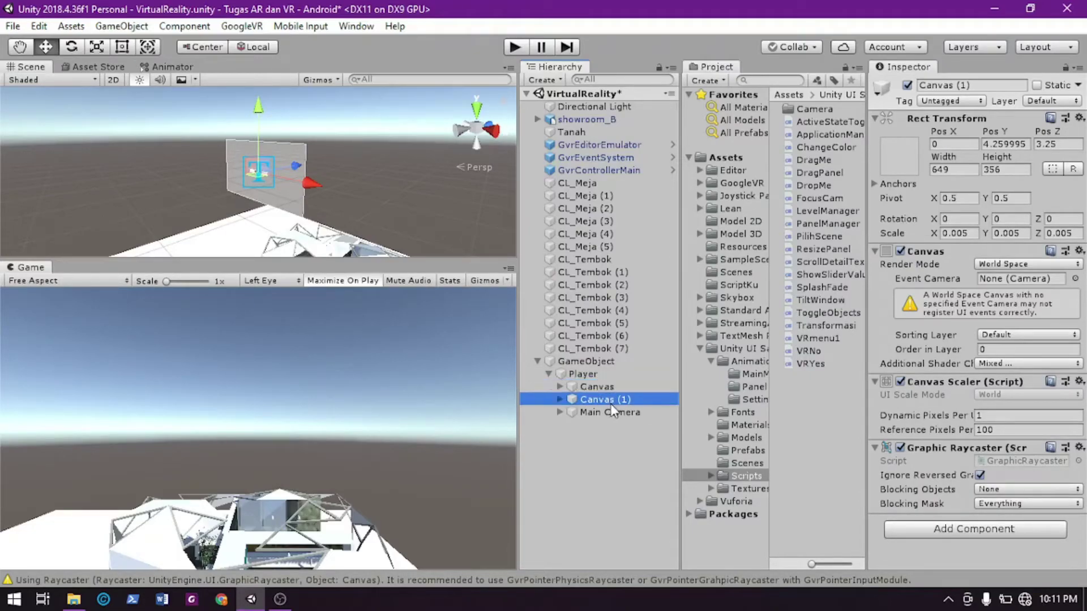
pyautogui.moveTo(266, 107); pyautogui.dragTo(294, 218)
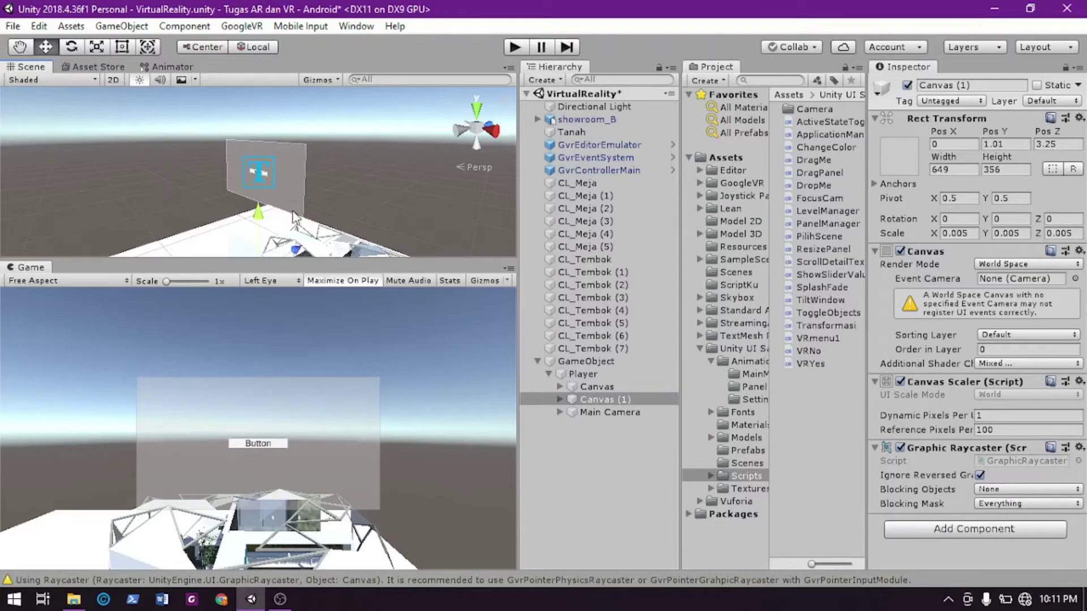
# Add a TextMeshPro text under the duplicated Canvas's Panel and set its text to "Menu"
pyautogui.click(559, 398)
pyautogui.click(620, 423)
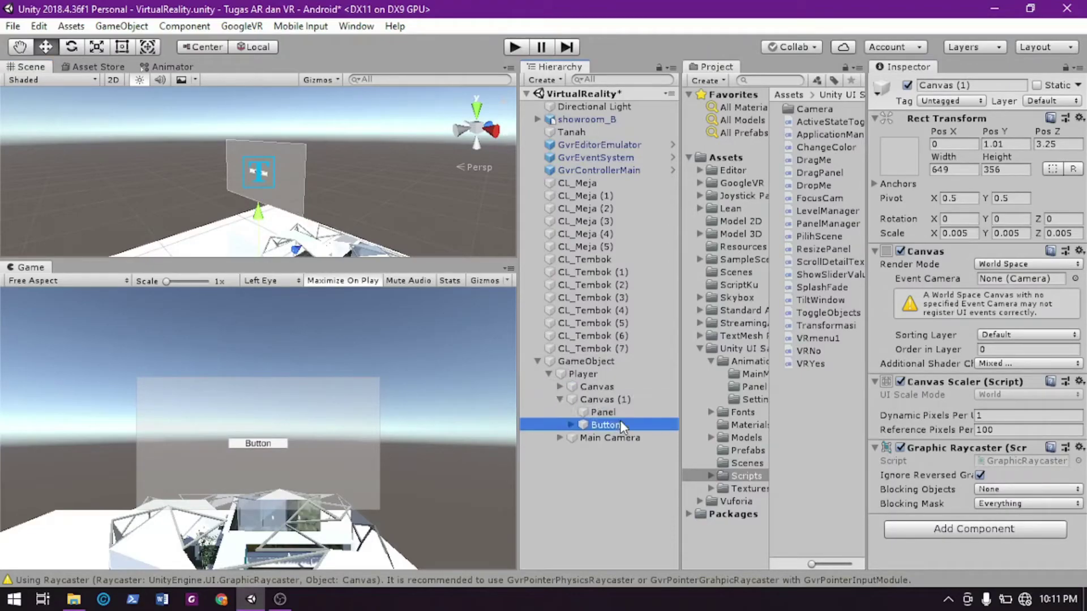
pyautogui.click(620, 413)
pyautogui.rightClick(619, 414)
pyautogui.moveTo(721, 374)
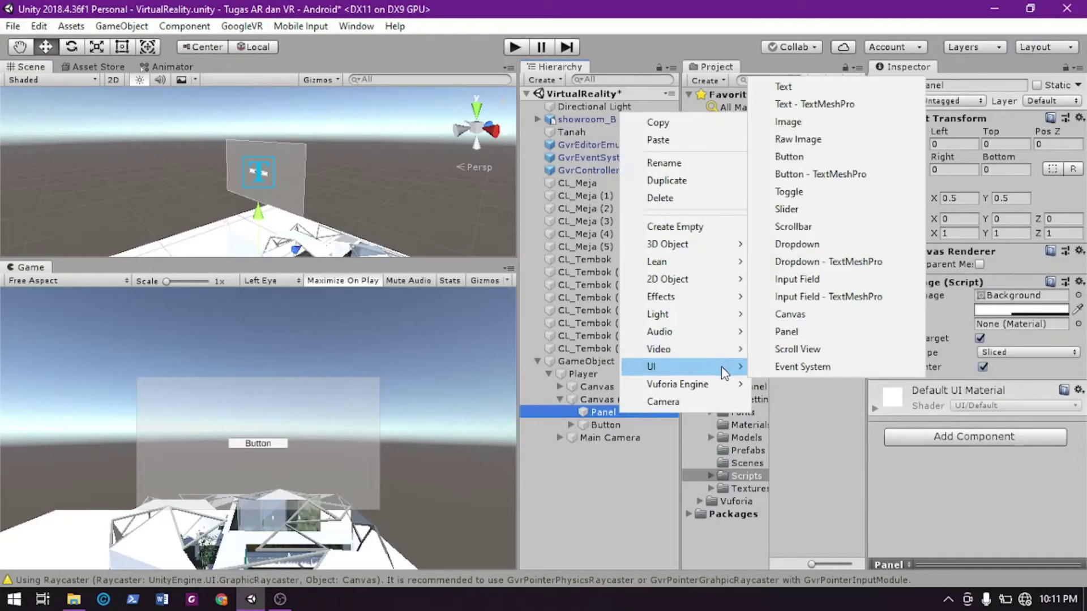
pyautogui.click(810, 104)
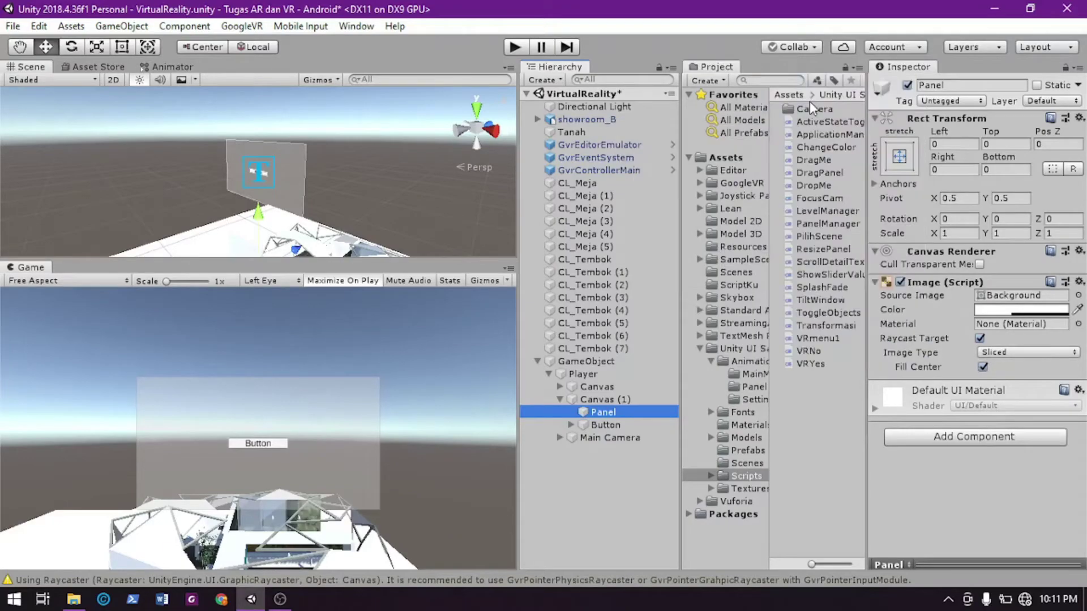
pyautogui.click(954, 331)
pyautogui.write('Menu')
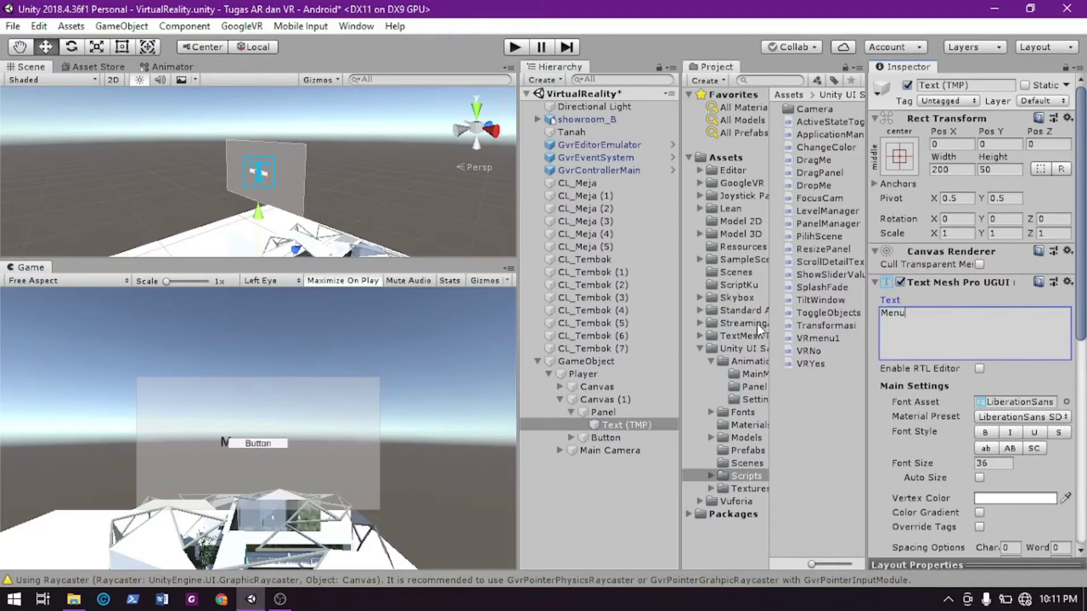
# Anchor the Menu text to the top center of the Panel and raise it to about Pos Y -74
pyautogui.click(627, 424)
pyautogui.click(603, 412)
pyautogui.click(626, 424)
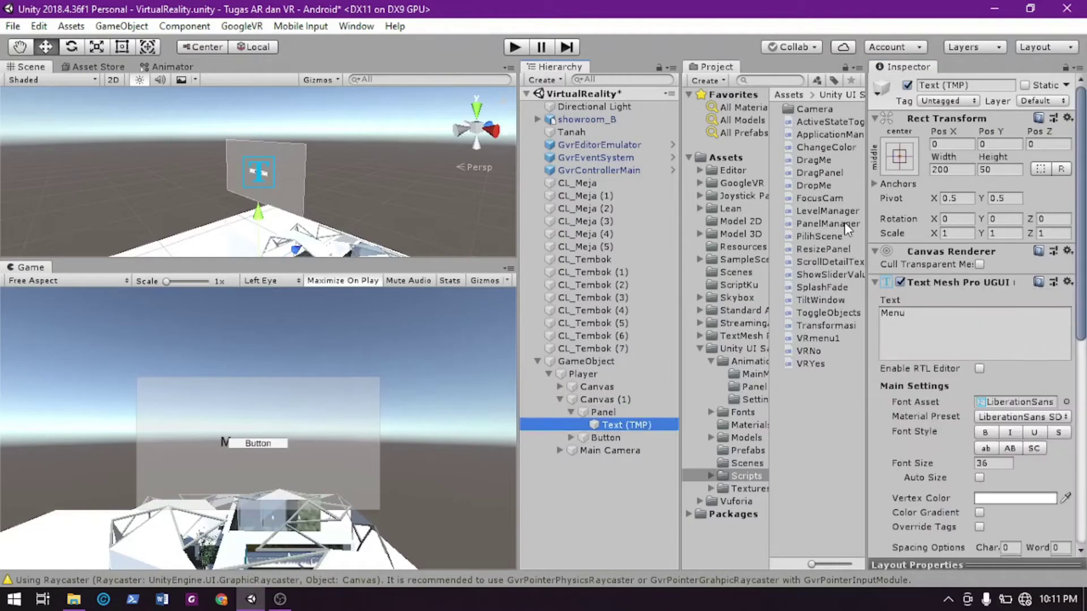
pyautogui.click(901, 152)
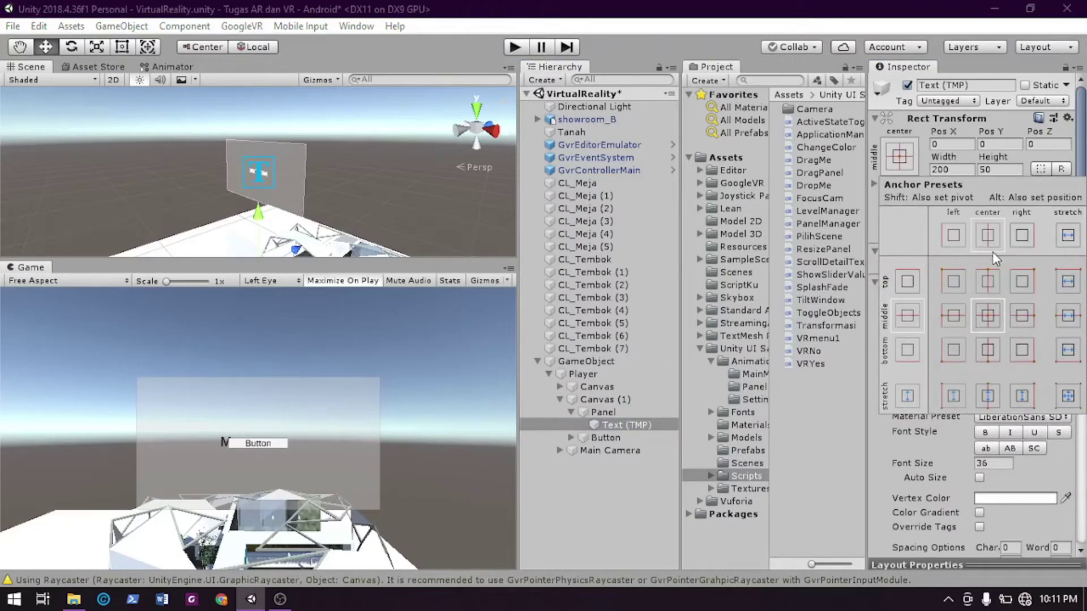
pyautogui.click(989, 281)
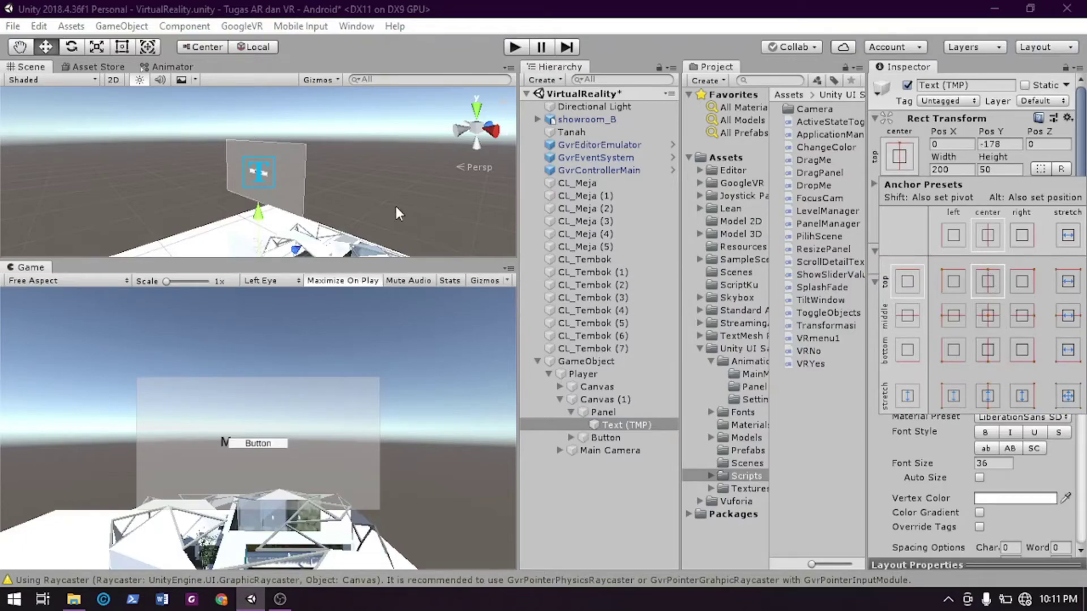
pyautogui.doubleClick(623, 429)
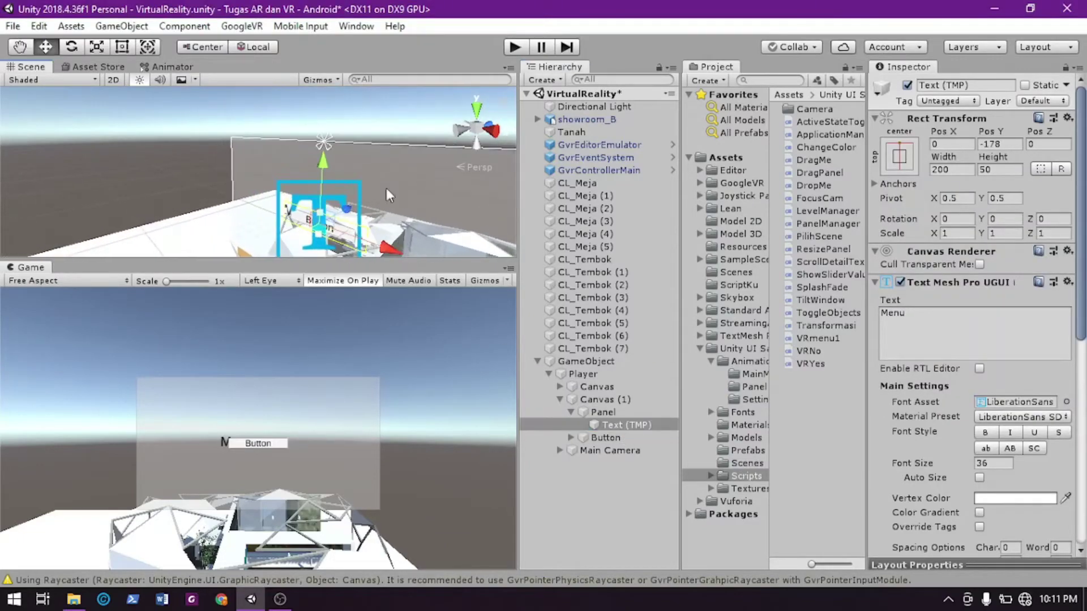
pyautogui.moveTo(328, 158); pyautogui.dragTo(329, 107)
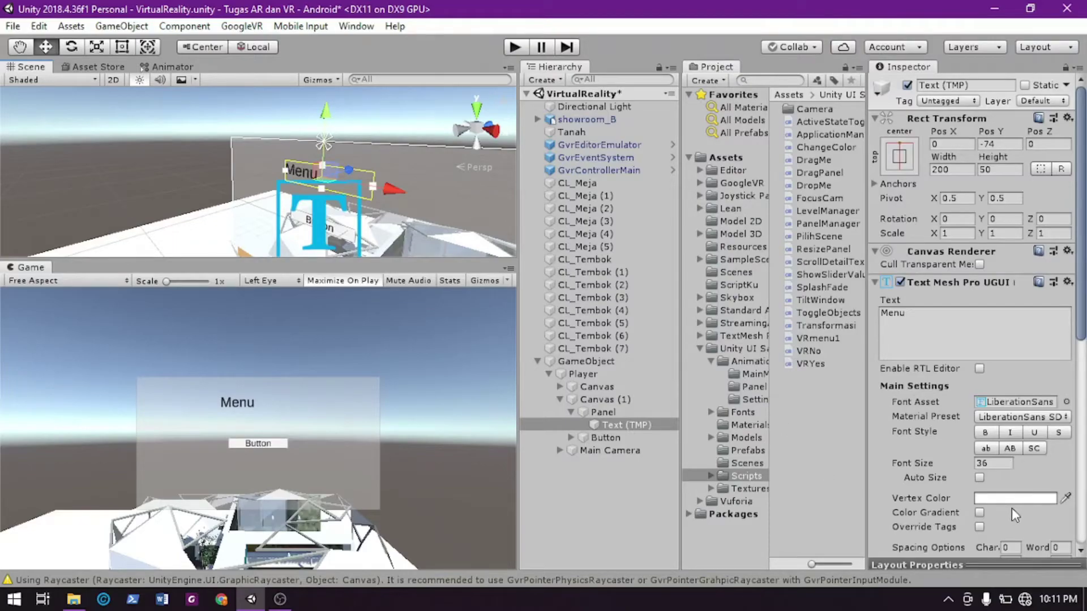
# Center-align the Menu text horizontally and deactivate Canvas (1) under Player
pyautogui.scroll(-3, 1005, 503)
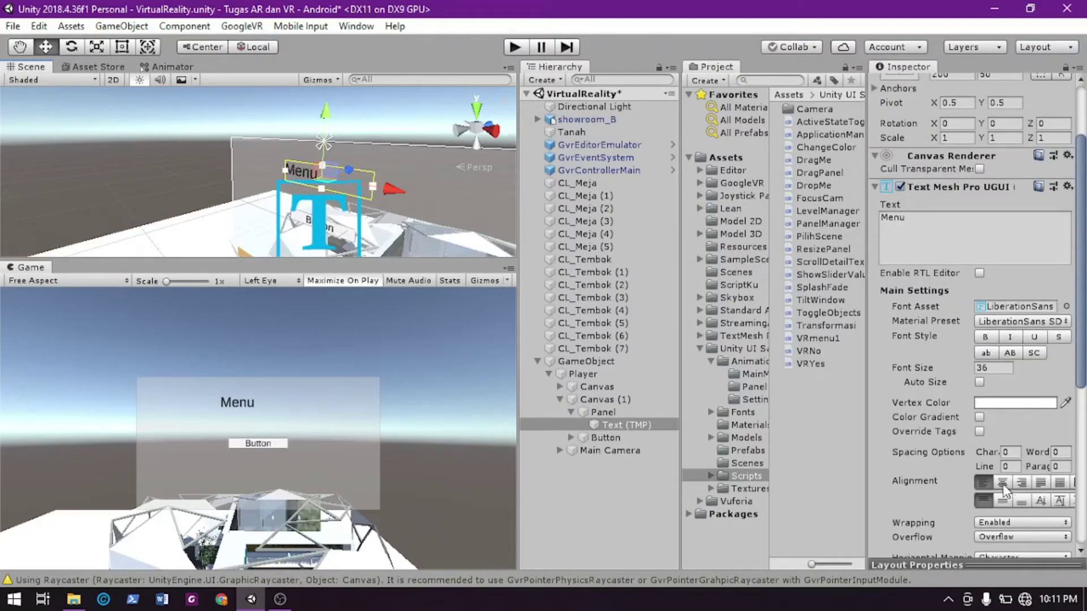
pyautogui.click(1002, 484)
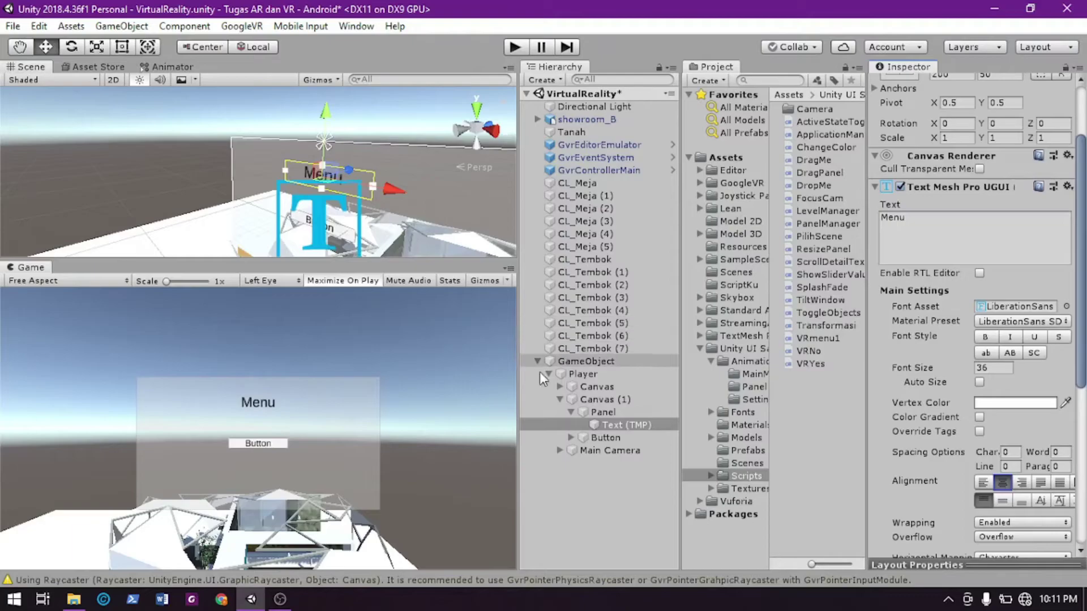
pyautogui.click(559, 397)
pyautogui.click(596, 398)
pyautogui.click(908, 86)
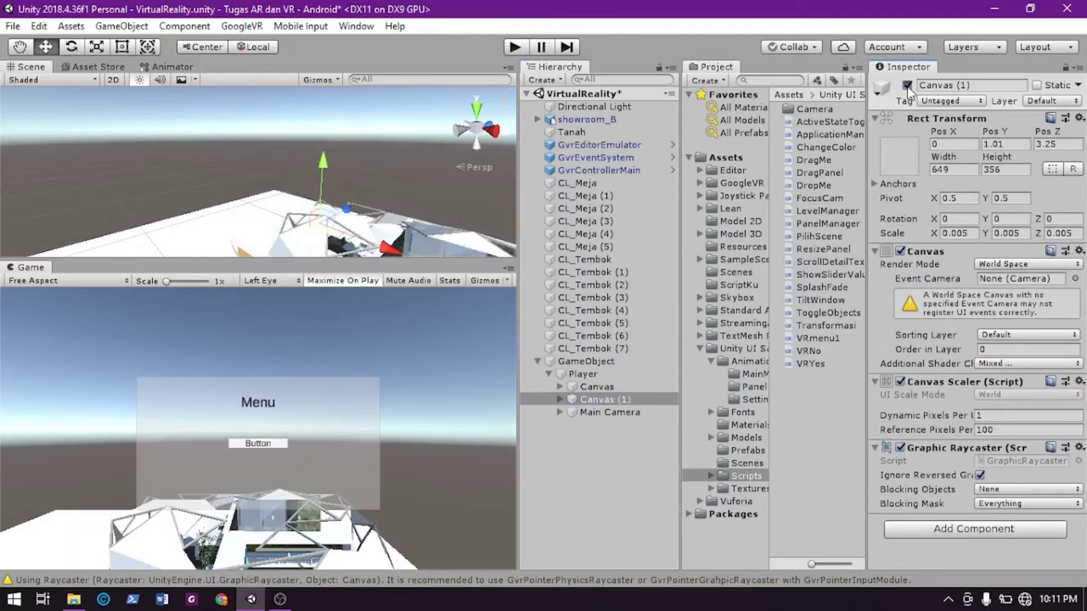
# Add an On Click entry to the Button of the upper Canvas and assign Canvas (1) as its target object
pyautogui.click(560, 387)
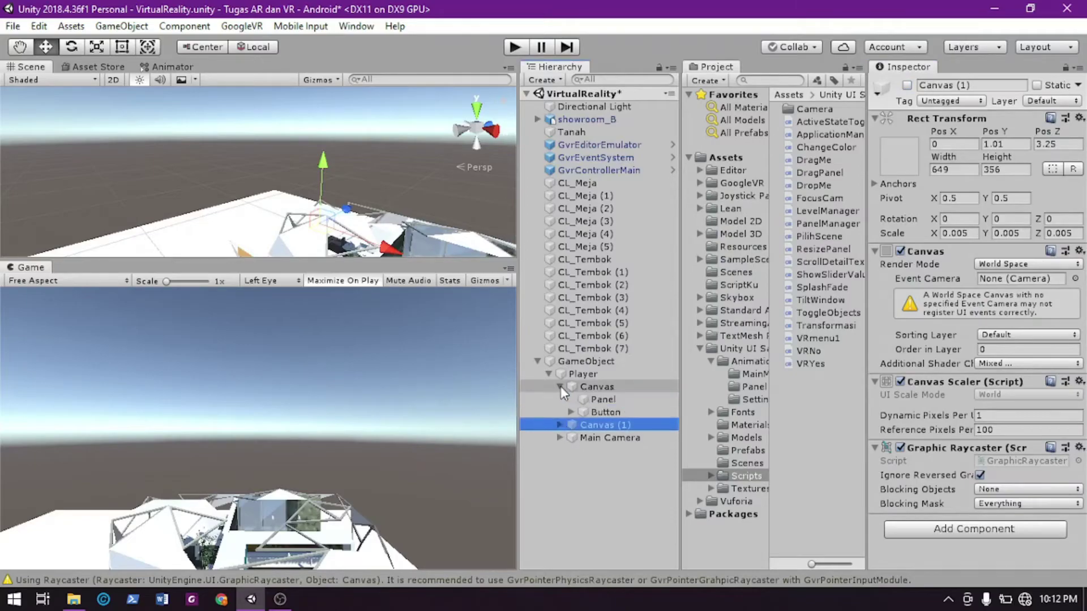
pyautogui.click(600, 410)
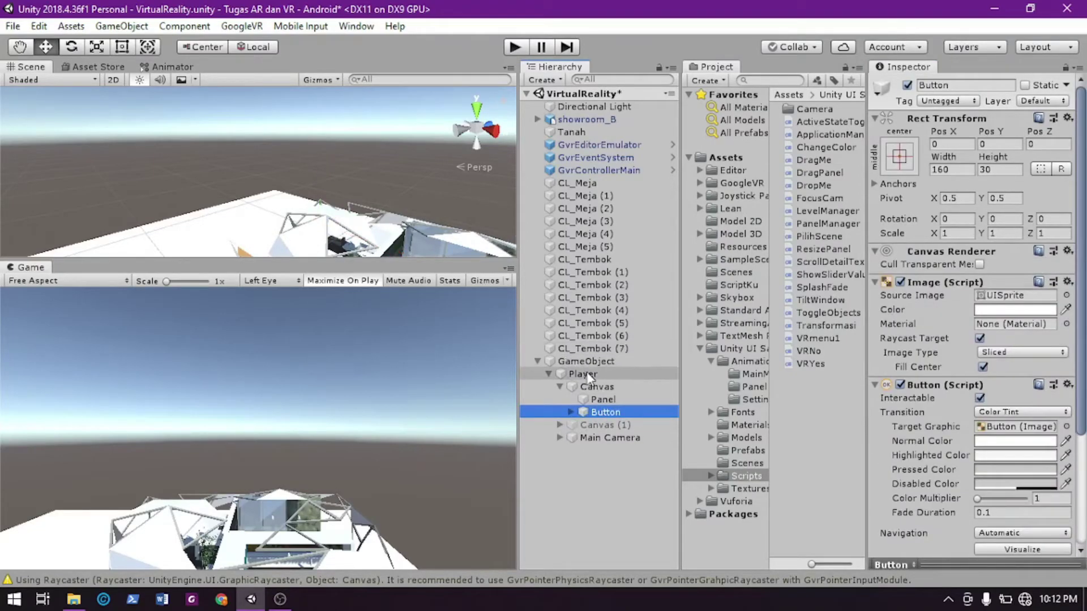
pyautogui.doubleClick(617, 412)
pyautogui.click(558, 425)
pyautogui.click(563, 424)
pyautogui.click(598, 412)
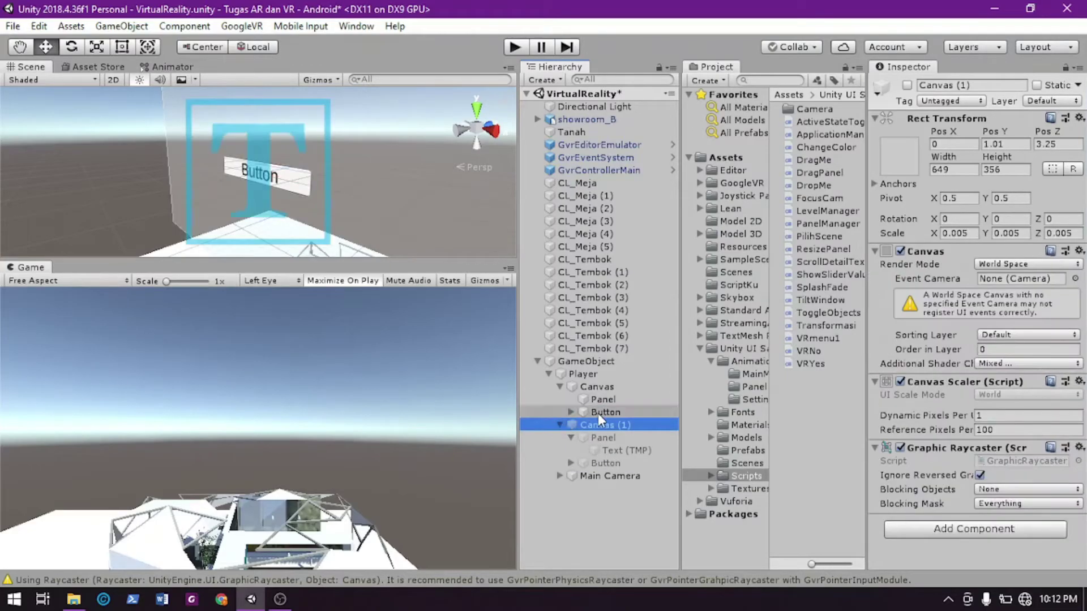
pyautogui.click(560, 424)
pyautogui.scroll(-3, 938, 453)
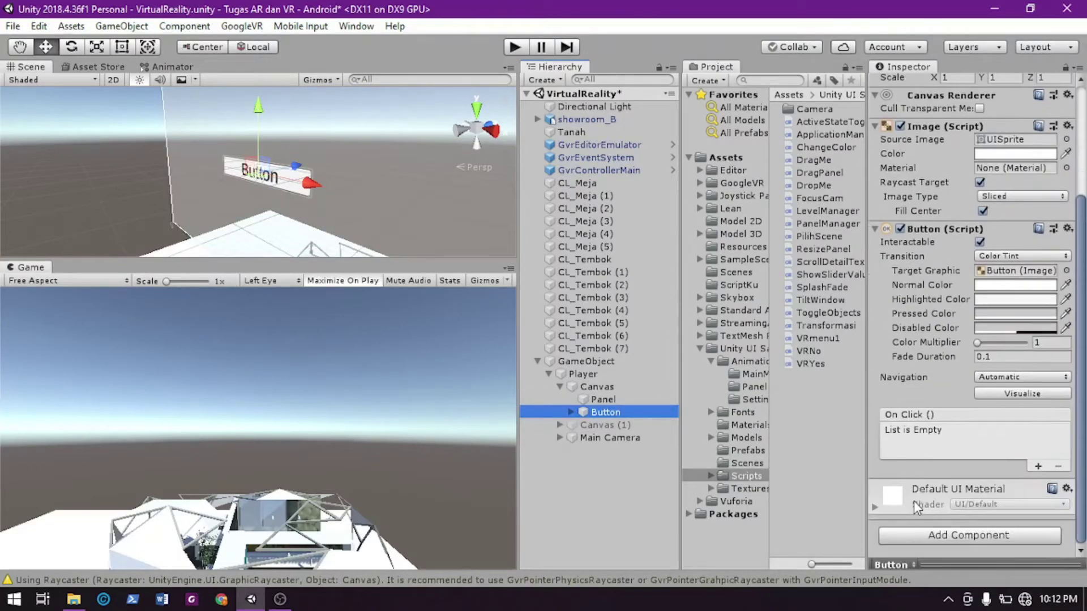
pyautogui.click(1036, 466)
pyautogui.moveTo(603, 412); pyautogui.dragTo(898, 444)
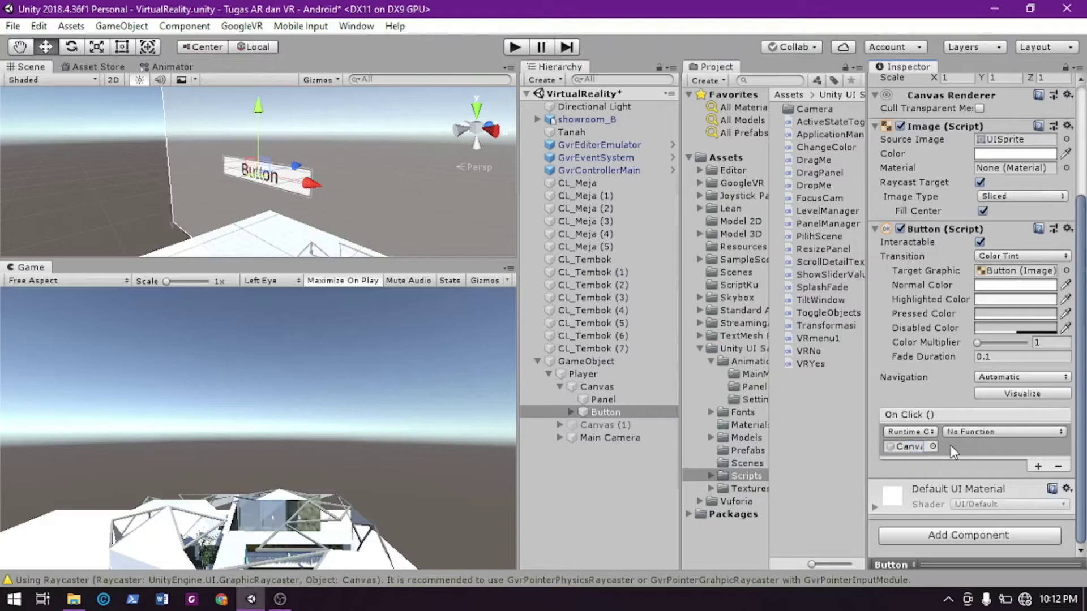
# Set the On Click entry's function to GameObject.SetActive (bool) with its value enabled
pyautogui.click(989, 433)
pyautogui.moveTo(1023, 527)
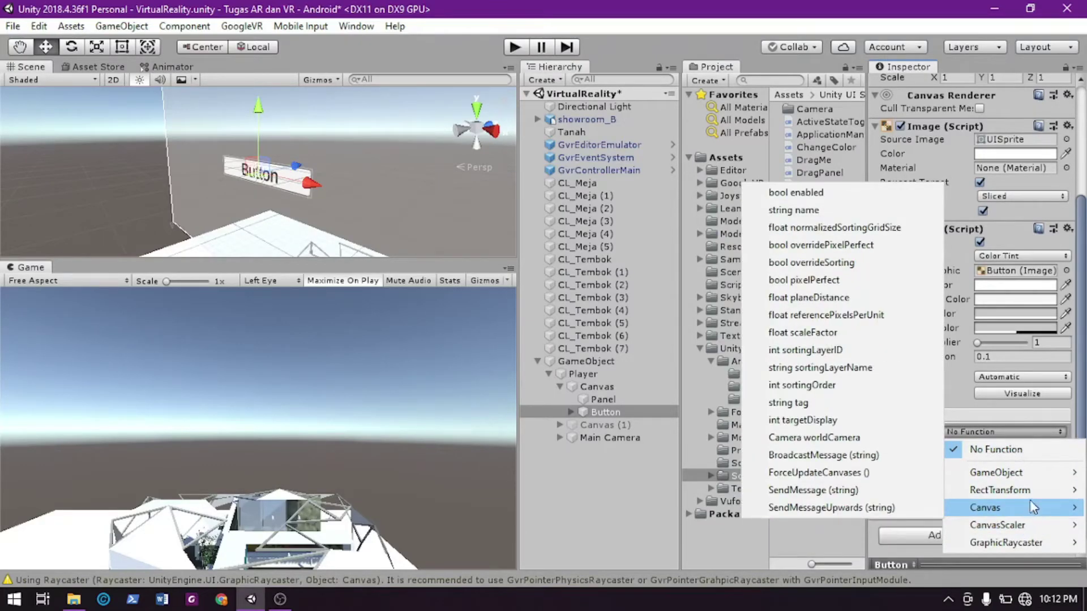
pyautogui.moveTo(1023, 472)
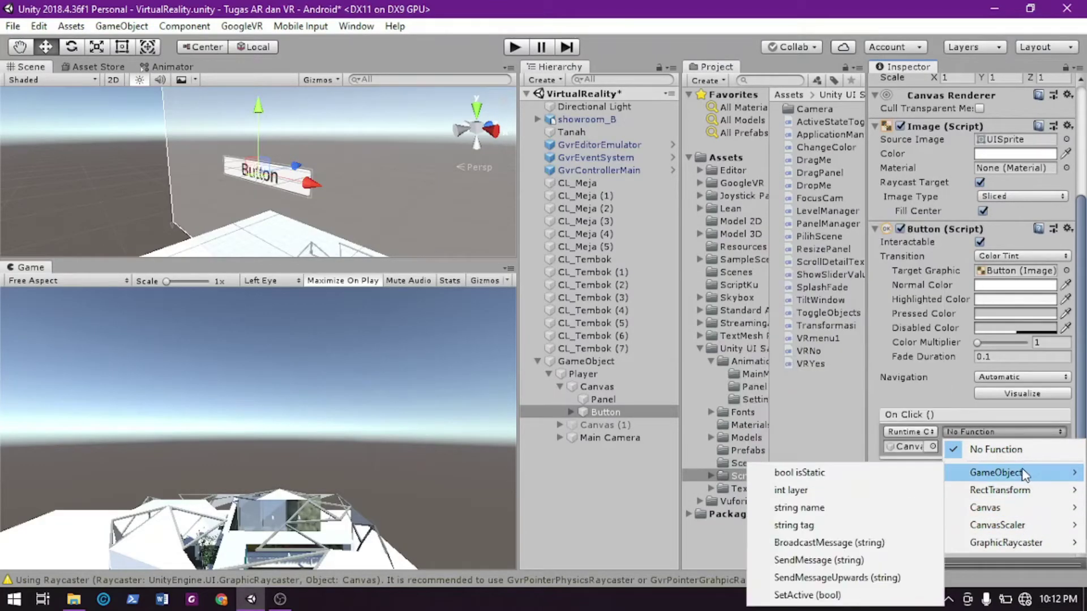
pyautogui.click(833, 595)
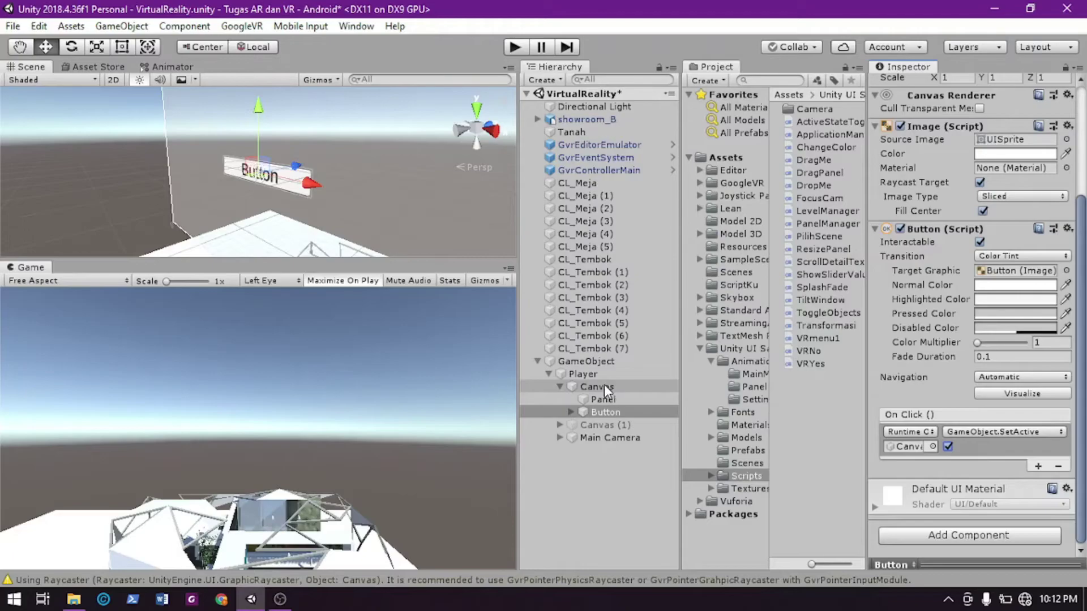
# Add a second On Click entry to the Button that targets its own Canvas and calls GameObject.SetActive with the value disabled
pyautogui.moveTo(600, 383)
pyautogui.mouseDown()
pyautogui.moveTo(633, 383)
pyautogui.moveTo(588, 390)
pyautogui.mouseUp()
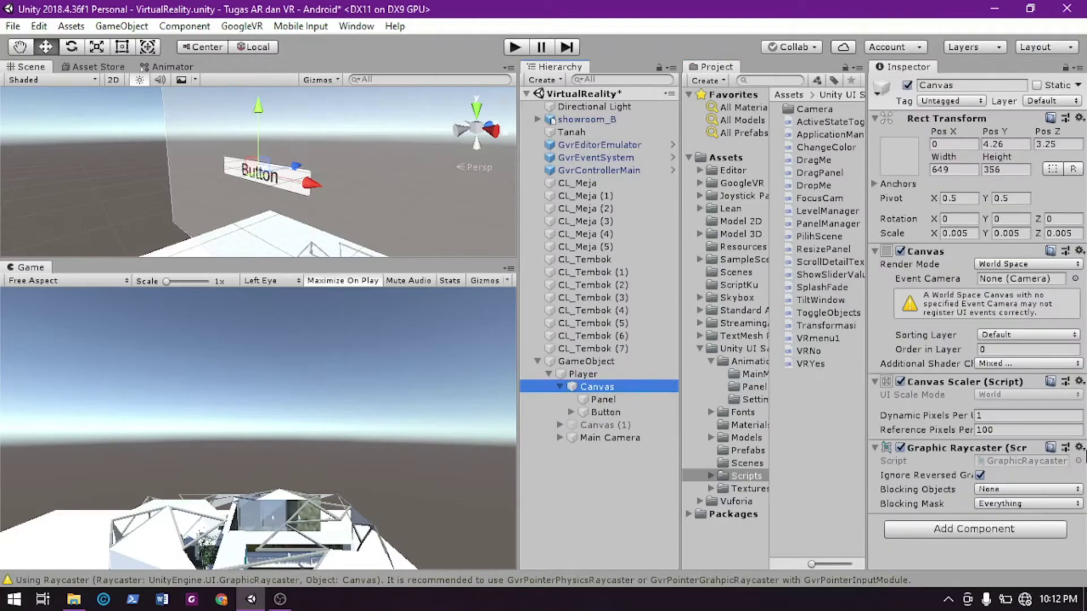
pyautogui.click(627, 412)
pyautogui.scroll(-3, 904, 453)
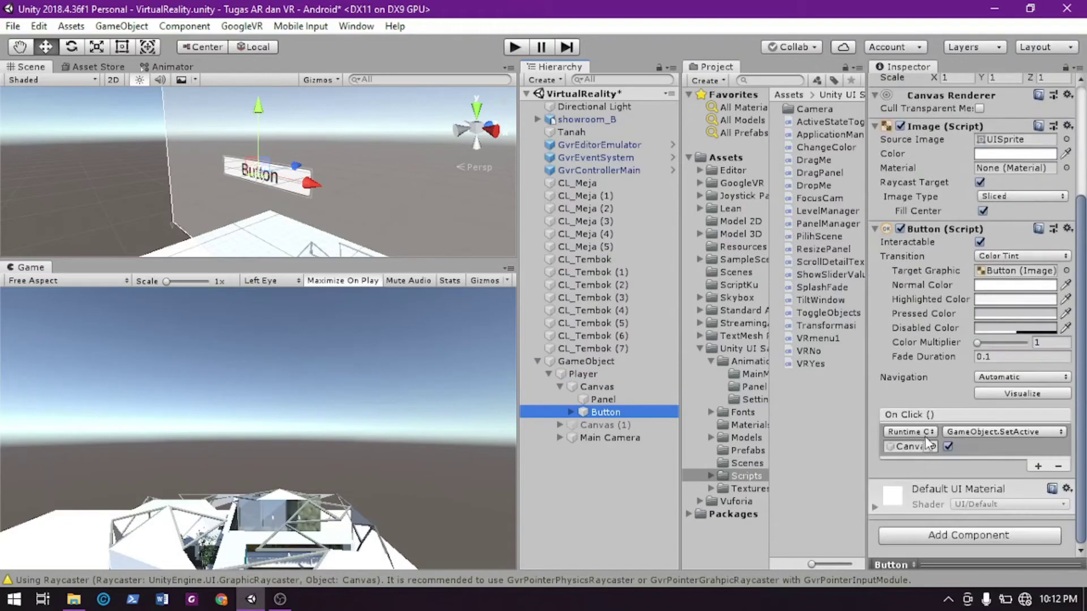
pyautogui.click(1038, 468)
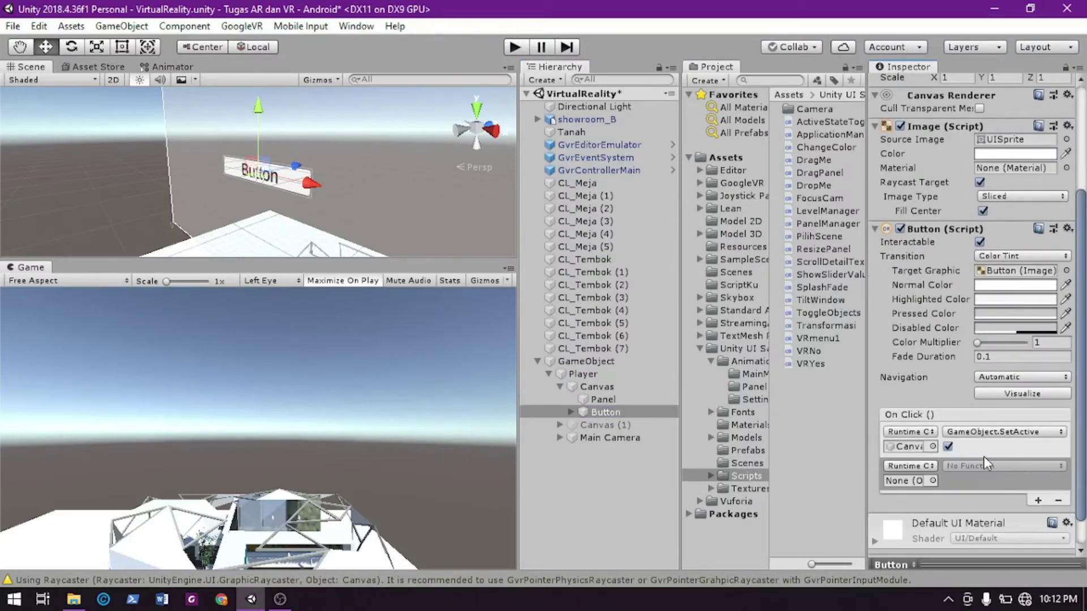
pyautogui.moveTo(596, 388); pyautogui.dragTo(912, 483)
pyautogui.click(965, 466)
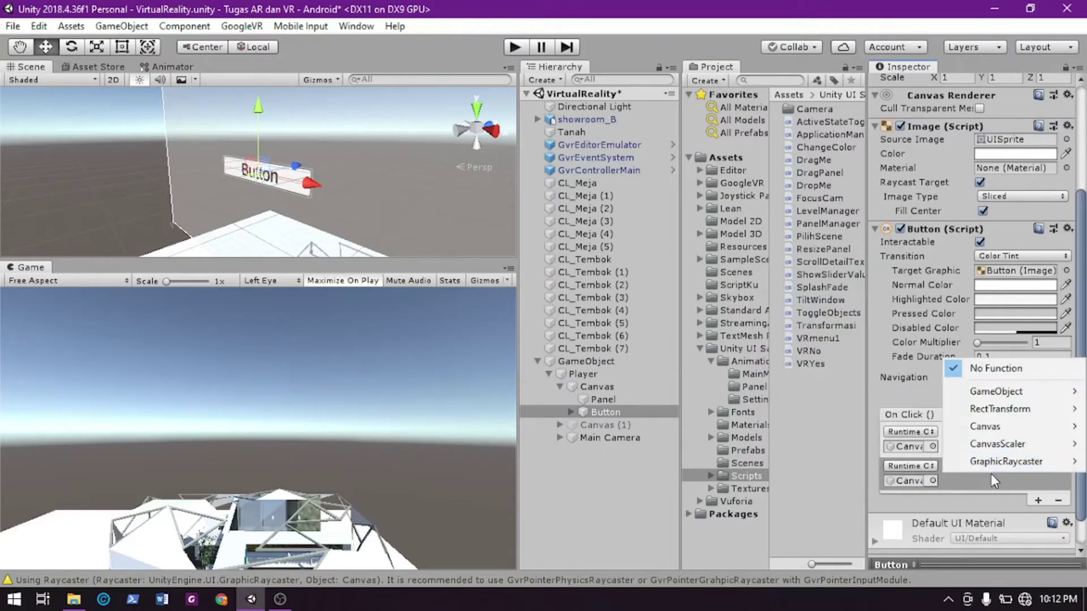
pyautogui.moveTo(997, 462)
pyautogui.moveTo(997, 427)
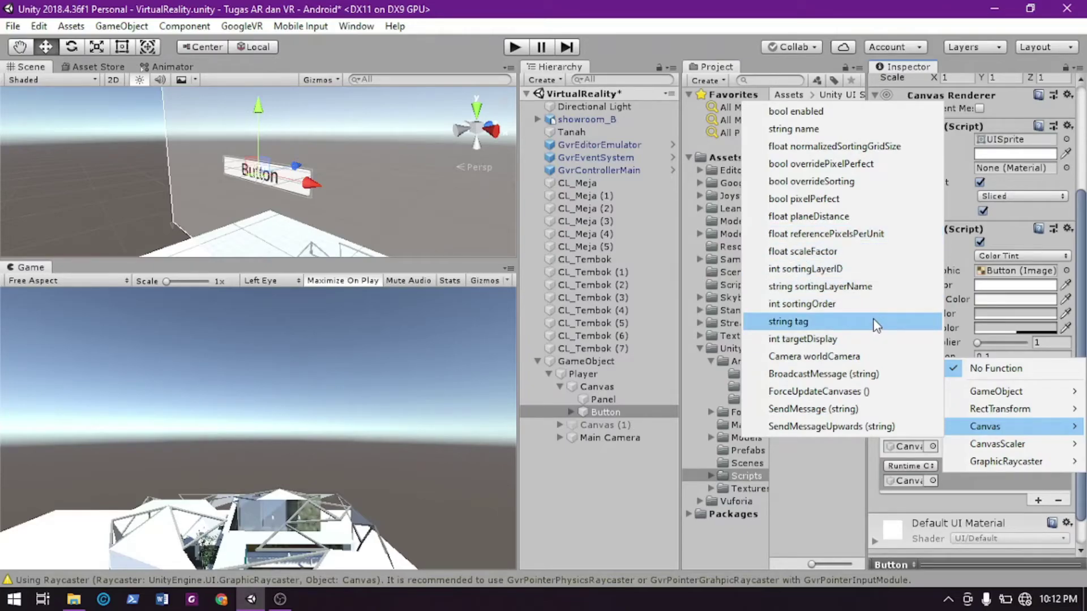
pyautogui.moveTo(1029, 391)
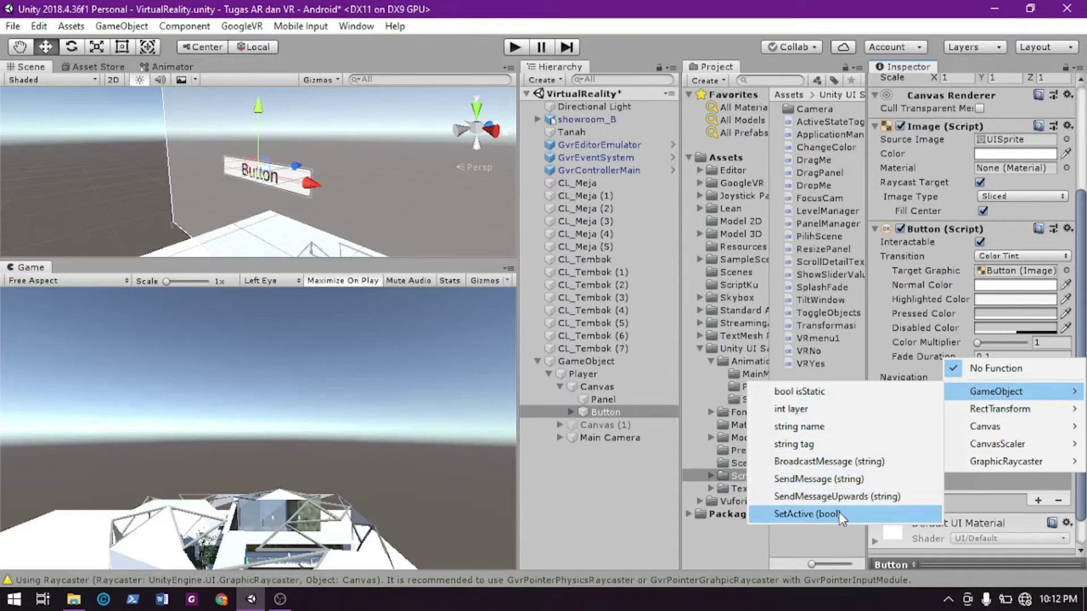
pyautogui.click(838, 512)
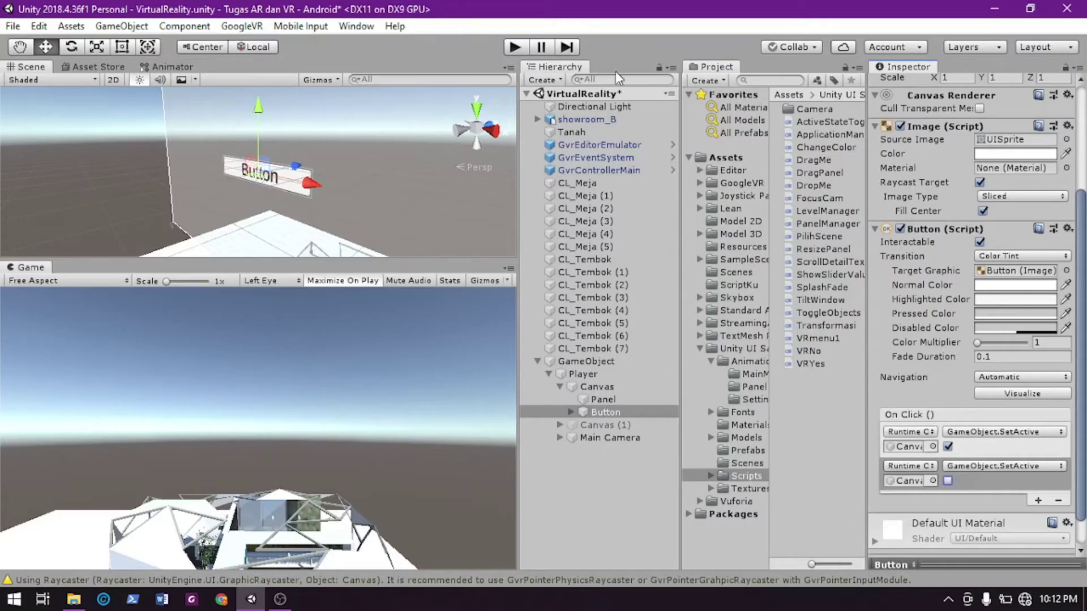
# Test the scene in Play mode by looking up at the floating Button and triggering it, and stop playback
pyautogui.click(515, 47)
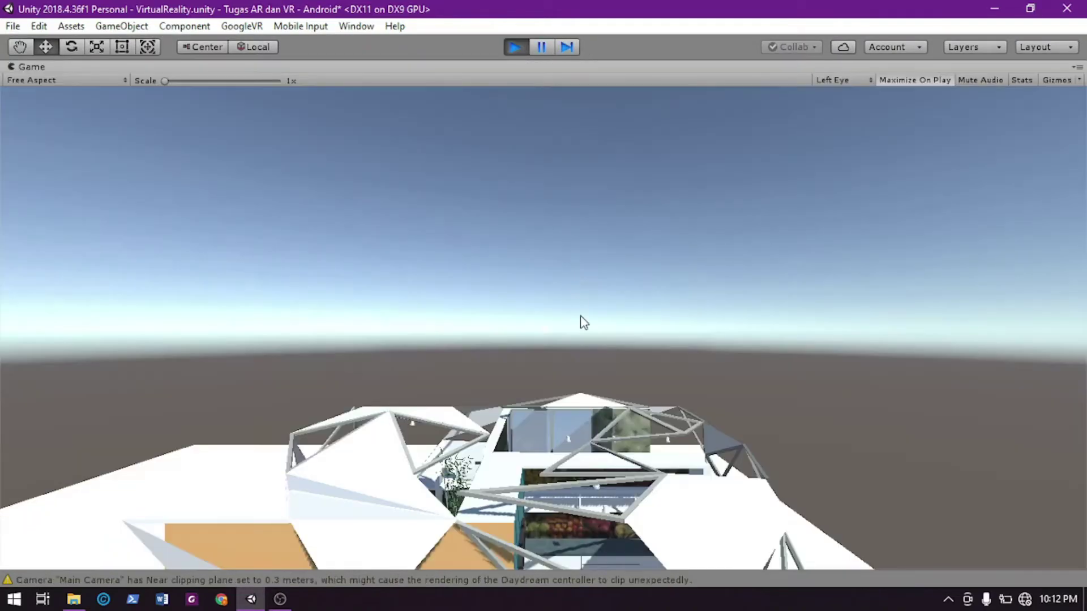
pyautogui.press('alt')
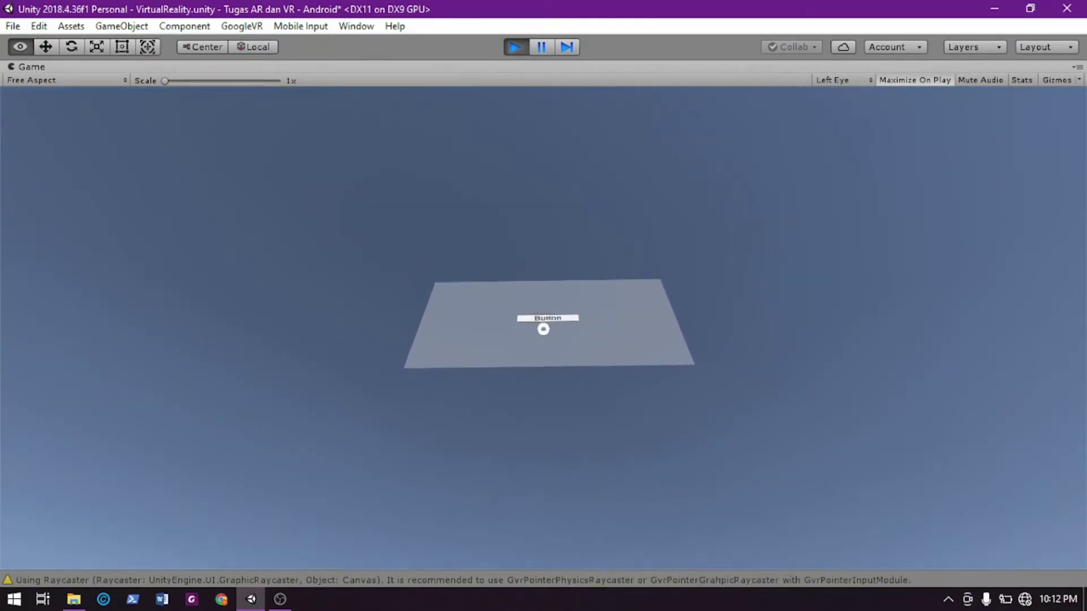
pyautogui.click(543, 327)
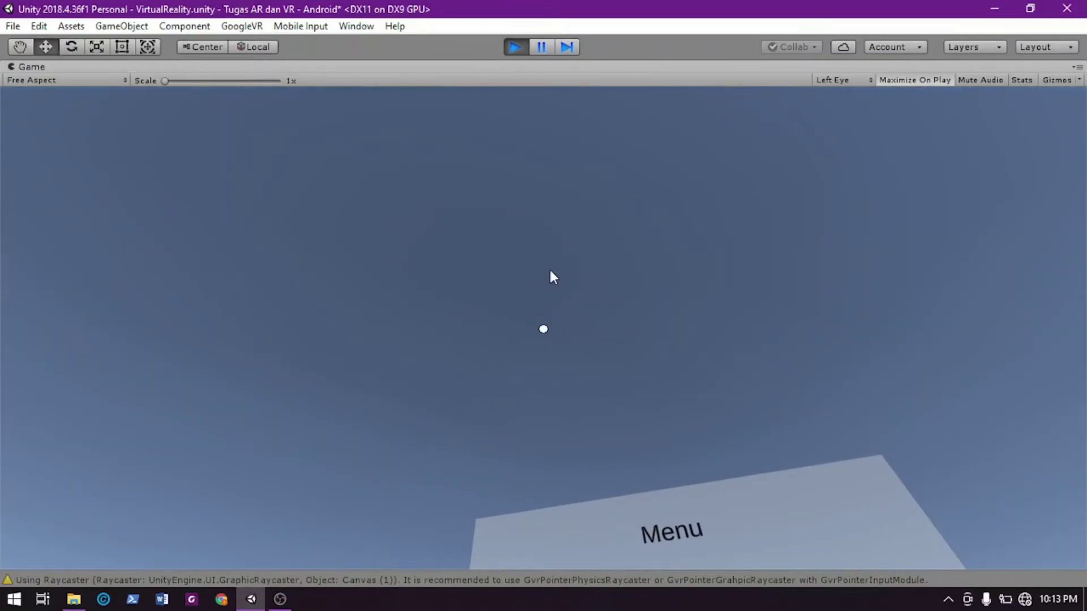
pyautogui.click(515, 48)
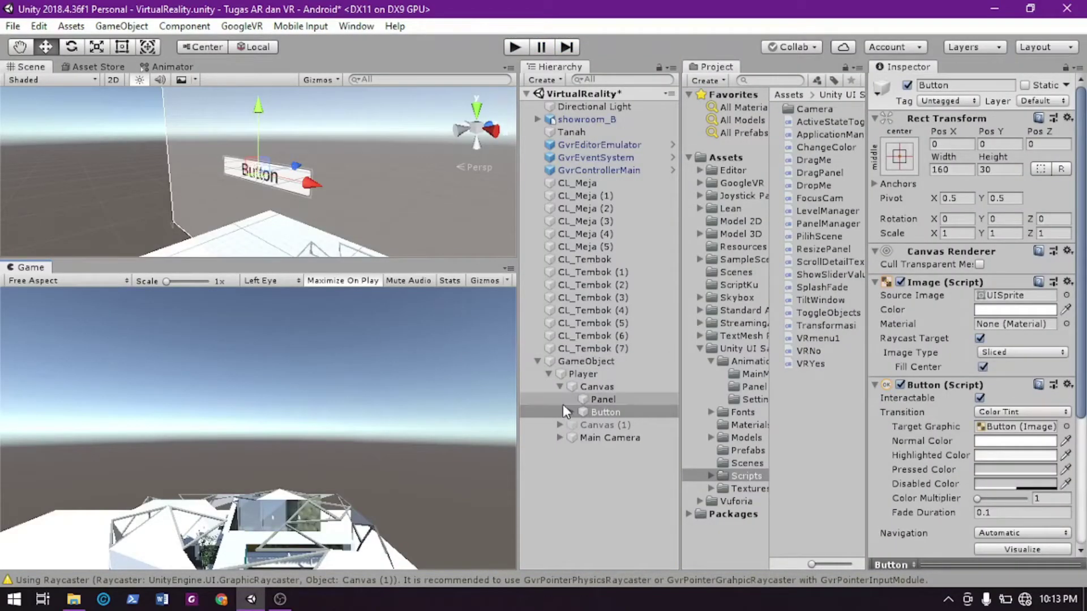
# Deactivate the upper Canvas and activate Canvas (1) under Player for editing
pyautogui.click(606, 411)
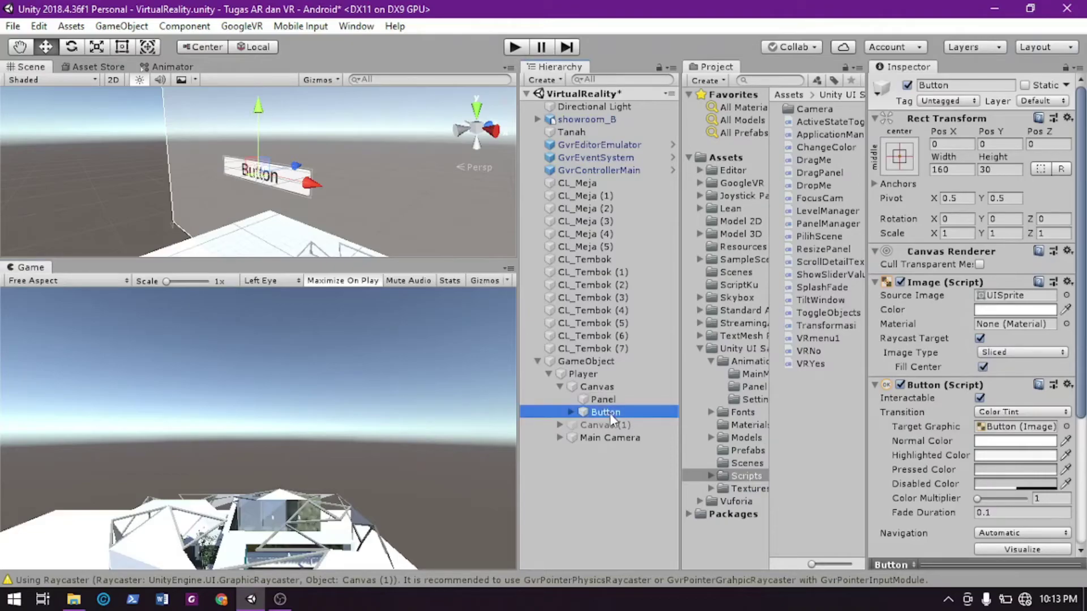
pyautogui.click(607, 424)
pyautogui.click(558, 425)
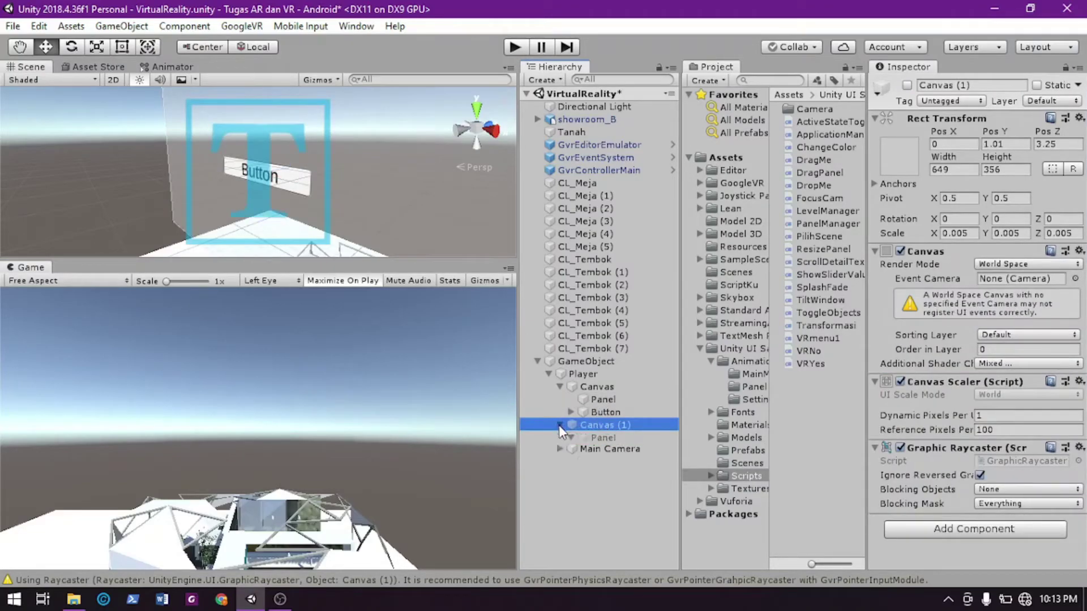
pyautogui.click(595, 389)
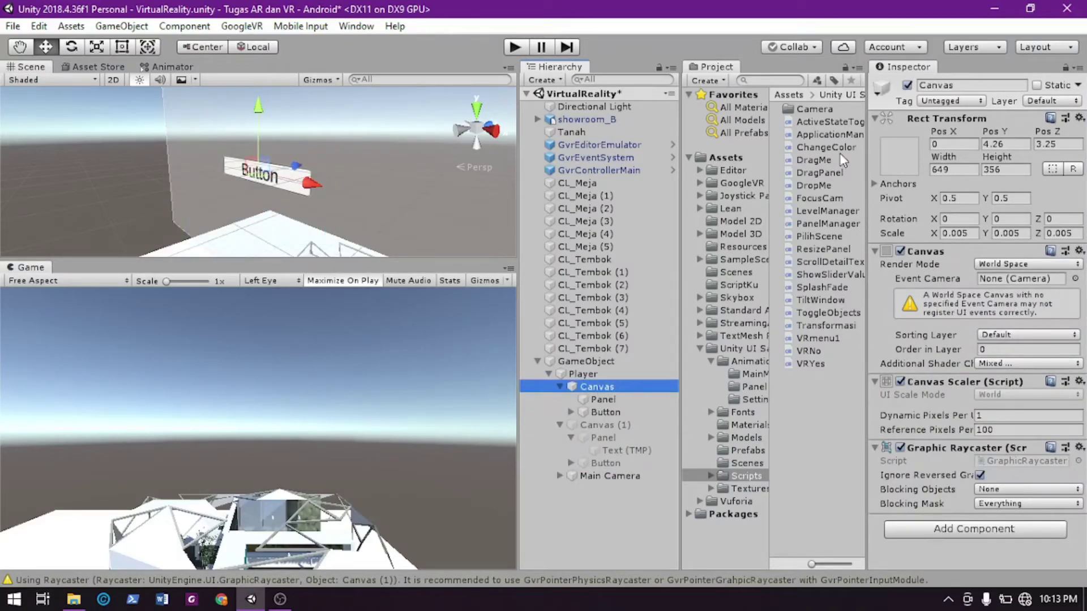
pyautogui.click(909, 84)
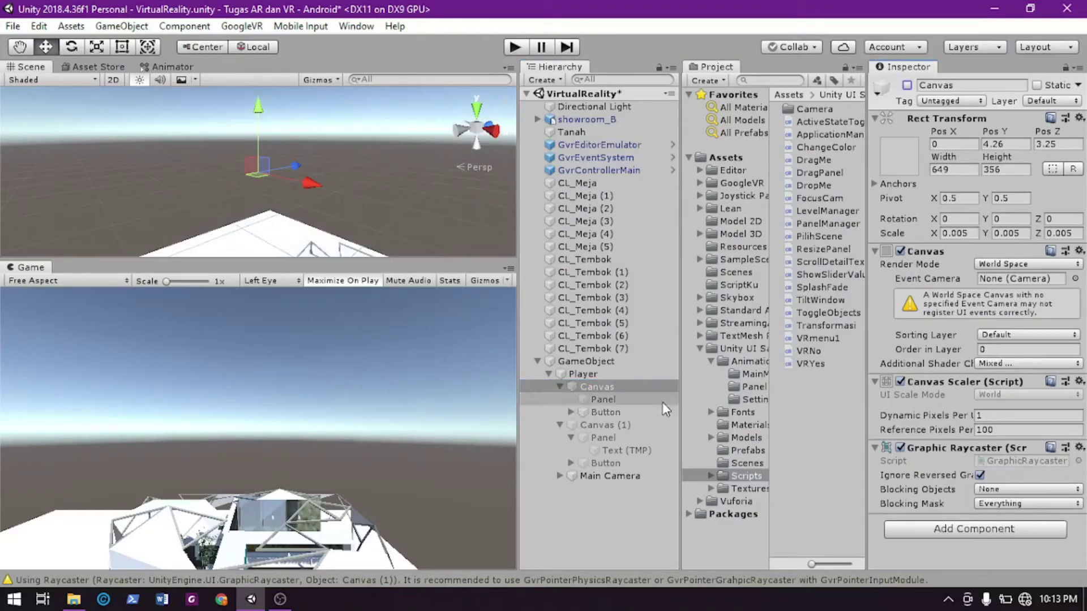
pyautogui.click(641, 413)
pyautogui.click(636, 424)
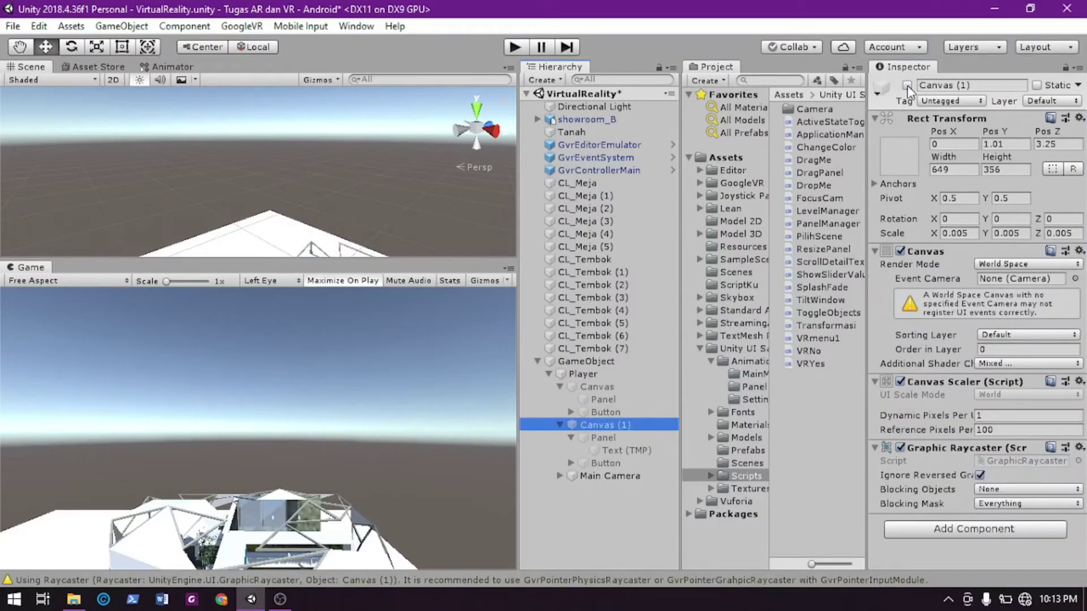
pyautogui.click(907, 84)
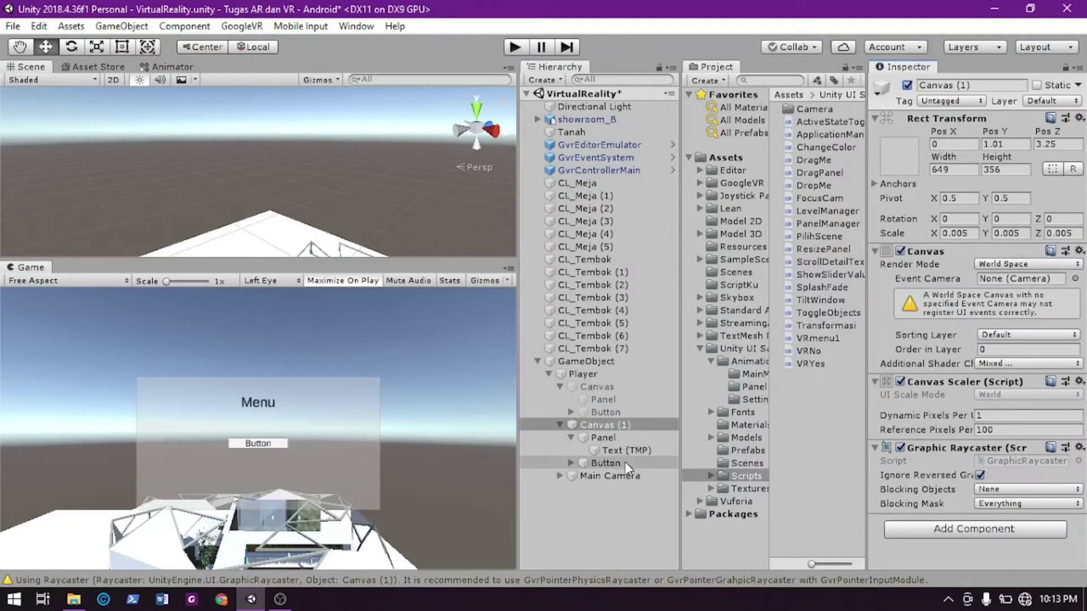
# Lower the Button of Canvas (1) to about Pos Y -145 and anchor it to the bottom center
pyautogui.click(605, 463)
pyautogui.doubleClick(605, 463)
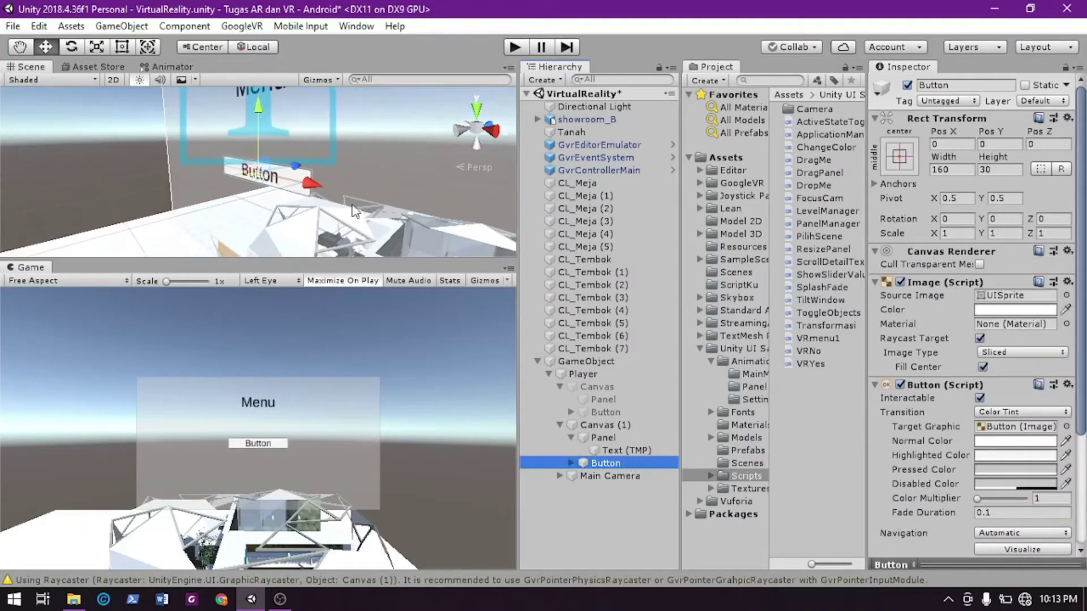
pyautogui.keyDown('alt'); pyautogui.moveTo(396, 181); pyautogui.dragTo(348, 208); pyautogui.keyUp('alt')
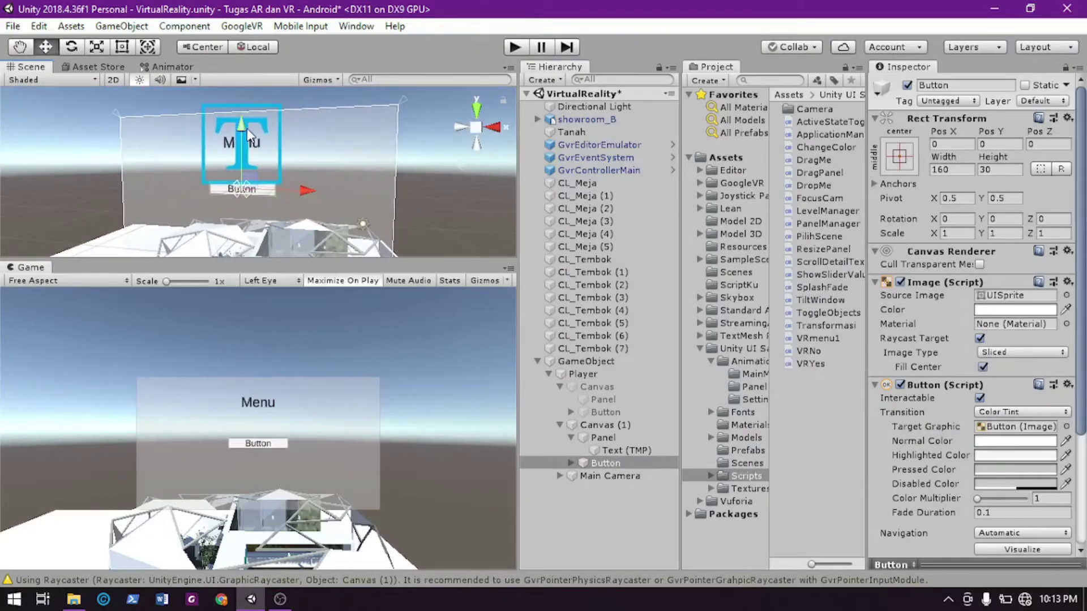
pyautogui.moveTo(246, 127); pyautogui.dragTo(245, 188)
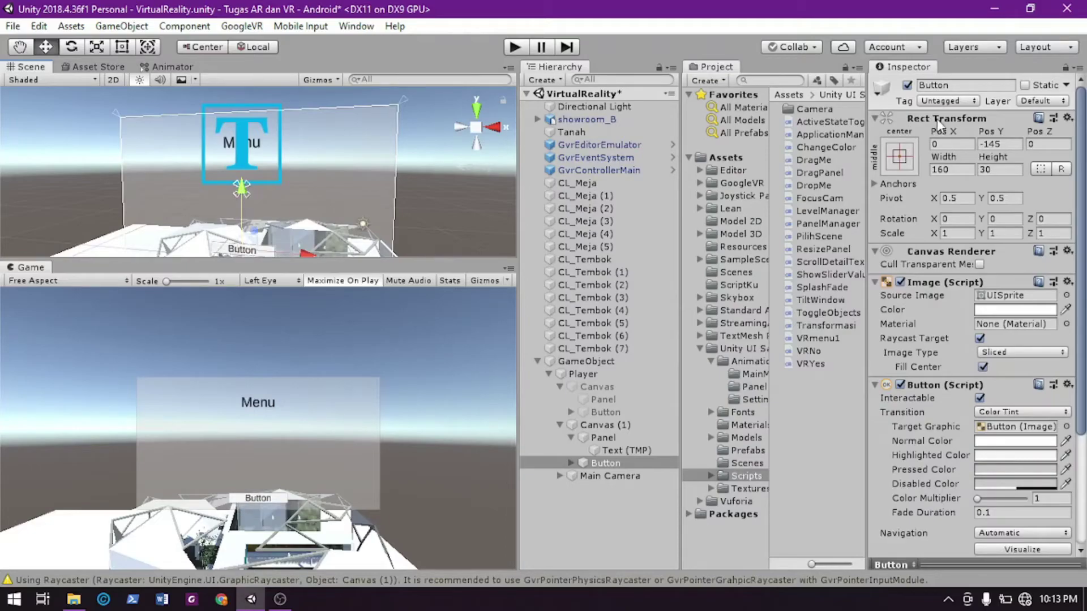
pyautogui.click(893, 165)
pyautogui.click(987, 350)
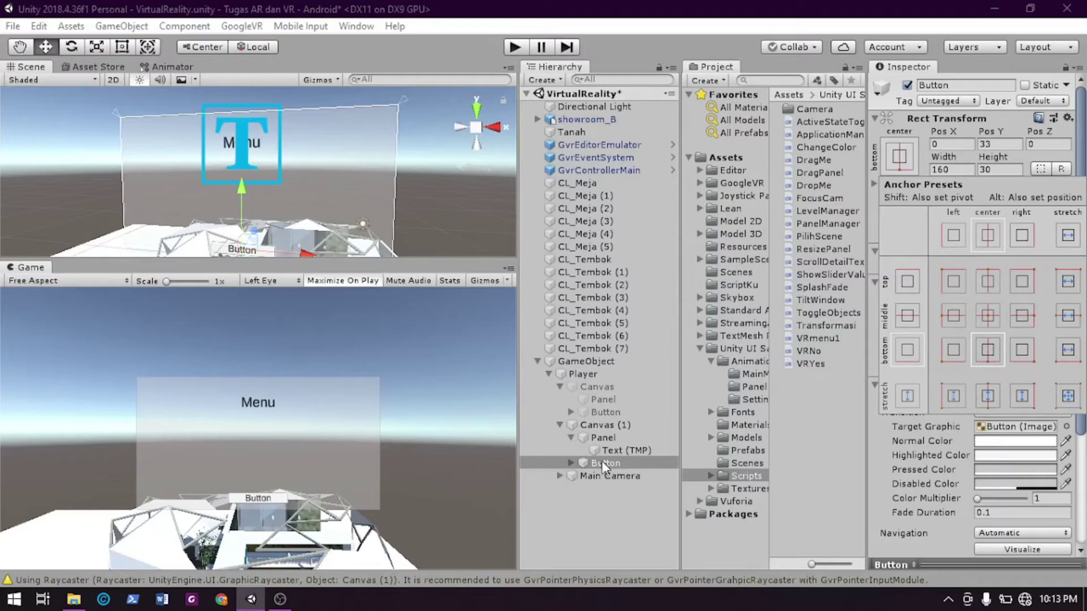
# Change the label text of the Button under Canvas (1) to "Tutup"
pyautogui.click(572, 463)
pyautogui.click(570, 463)
pyautogui.click(617, 476)
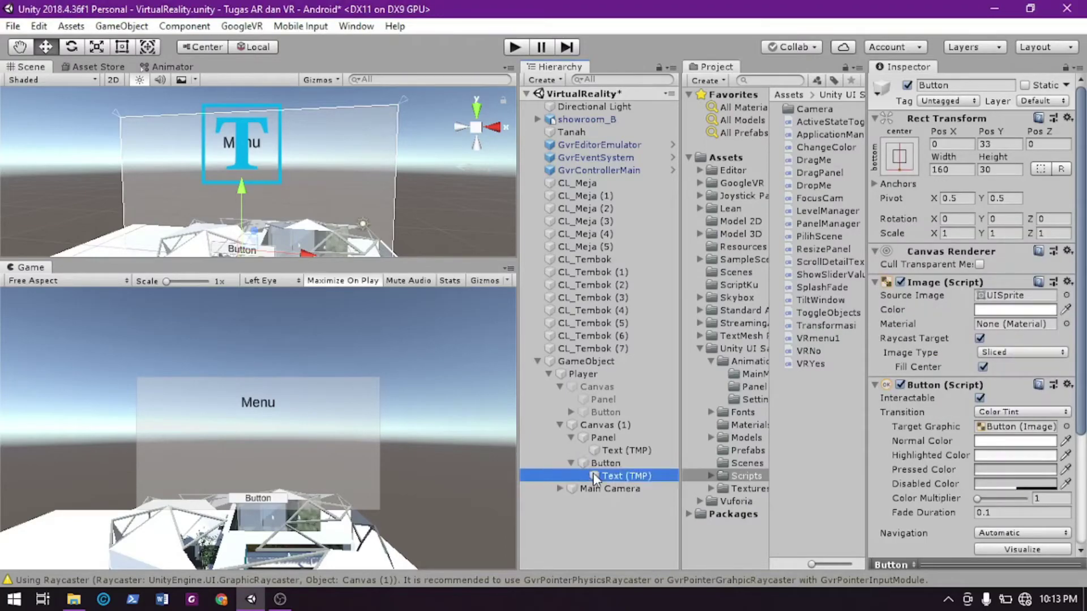
pyautogui.moveTo(910, 313); pyautogui.dragTo(895, 313)
pyautogui.write('T')
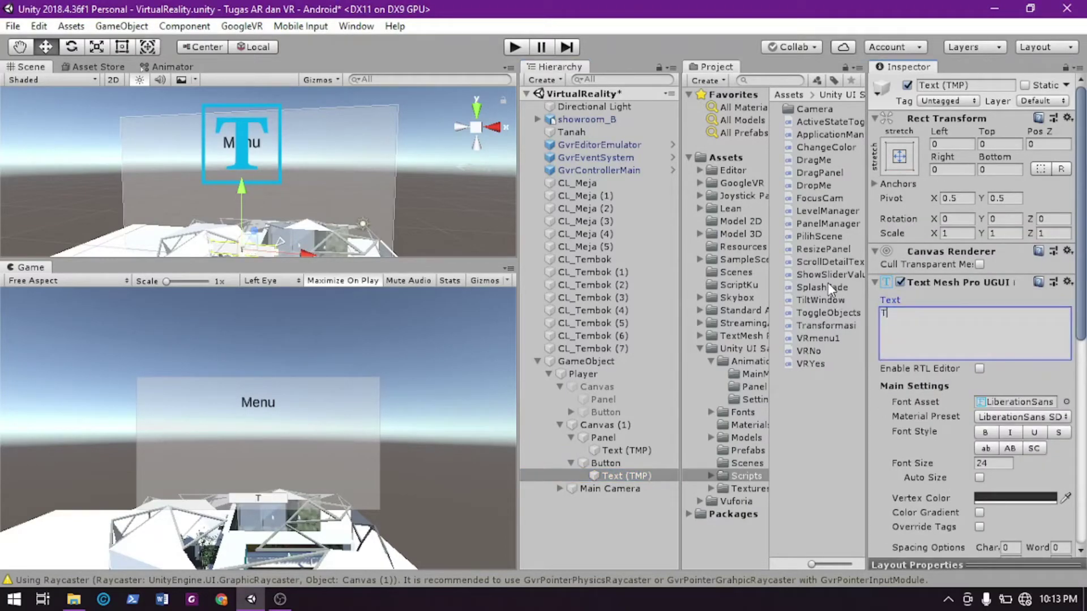
pyautogui.write('utup')
pyautogui.click(608, 463)
pyautogui.click(629, 475)
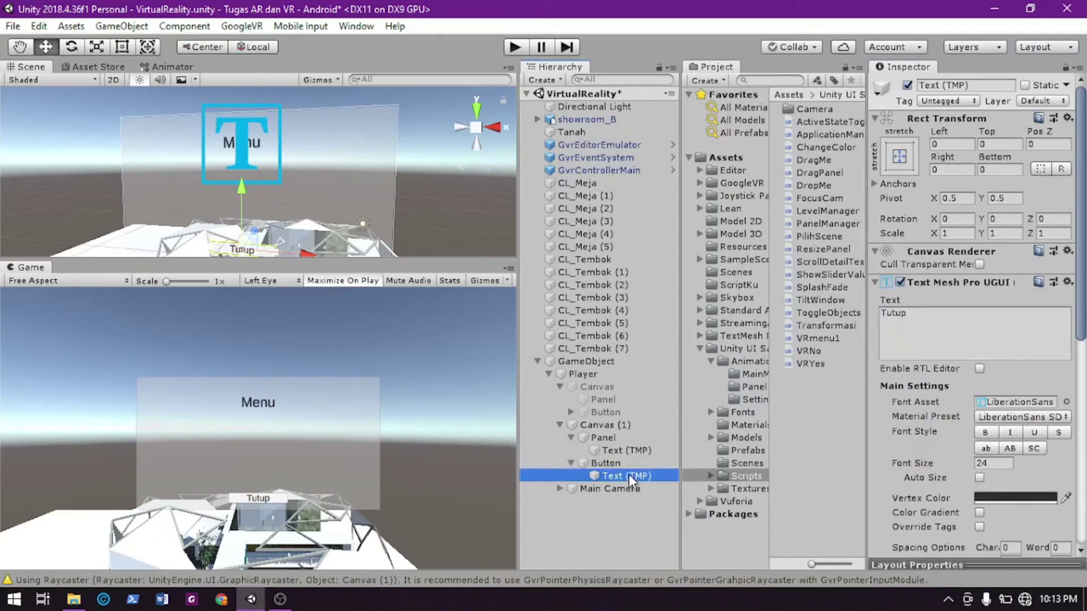
# Add an On Click event to the Button under Canvas (1) that calls GameObject.SetActive on Canvas (1) with the value unchecked
pyautogui.click(623, 461)
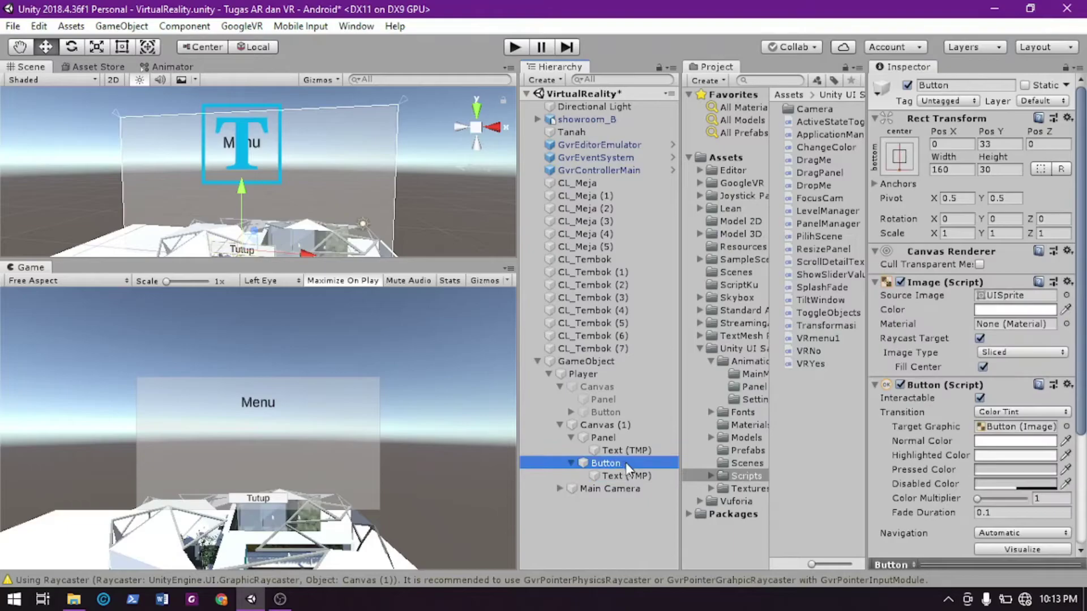
pyautogui.scroll(-3, 942, 455)
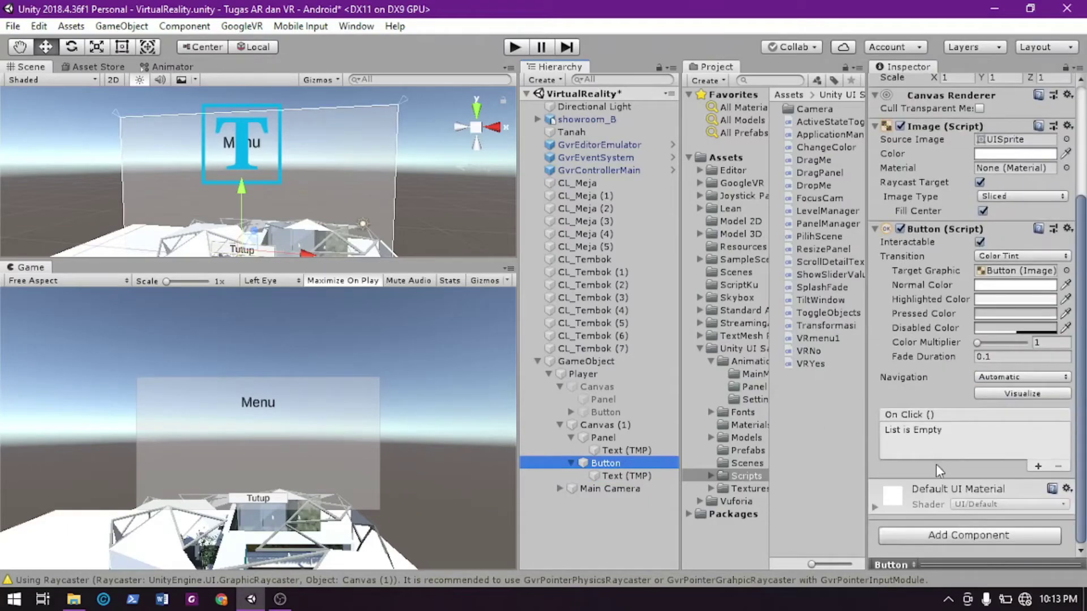
pyautogui.click(1032, 465)
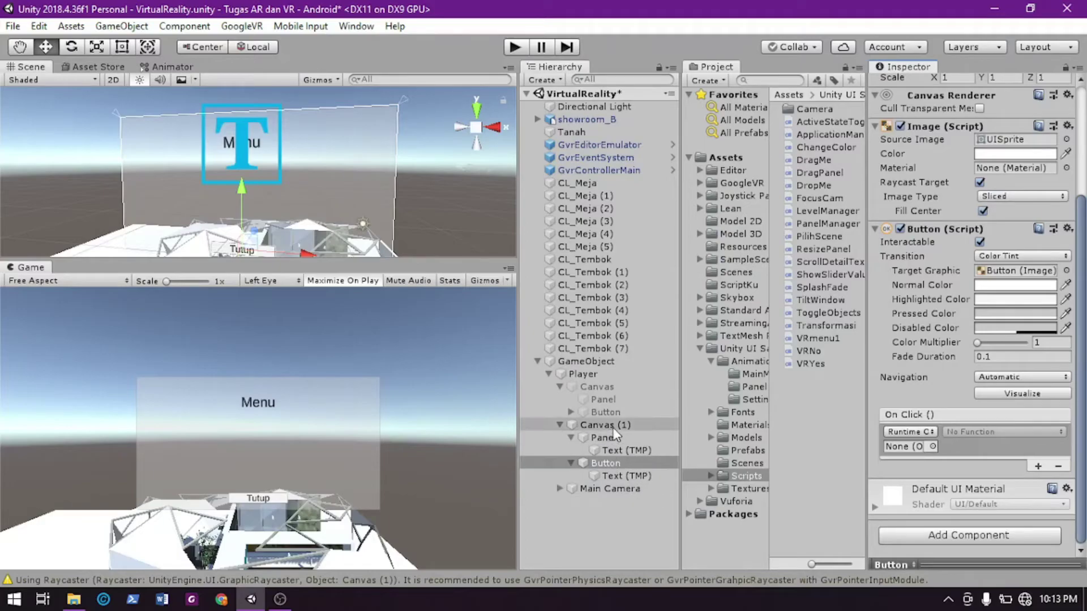
pyautogui.moveTo(607, 463); pyautogui.dragTo(907, 450)
pyautogui.click(966, 431)
pyautogui.moveTo(1004, 512)
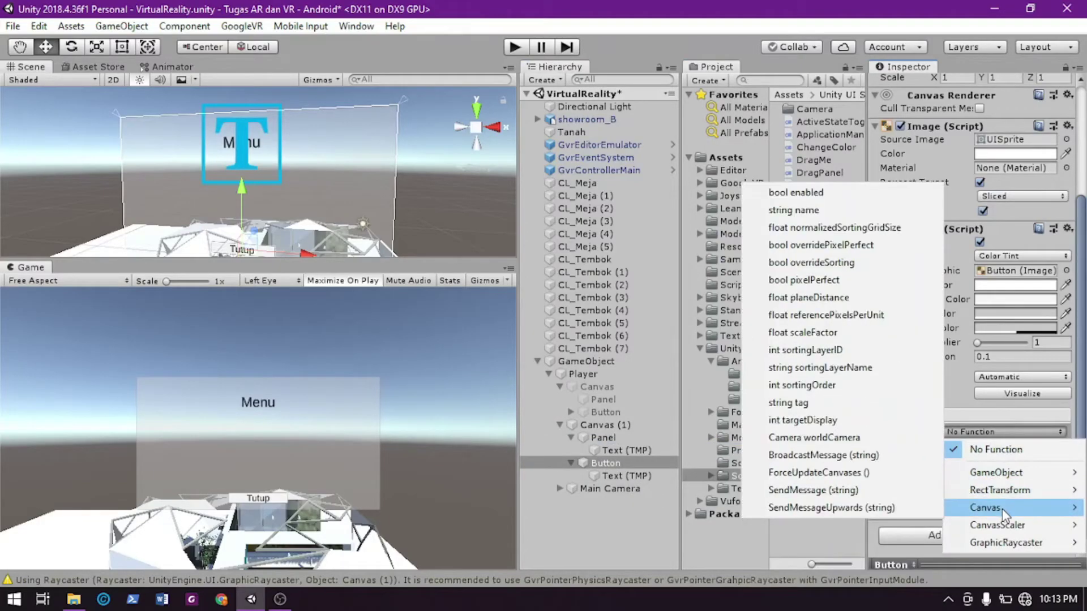
pyautogui.moveTo(1003, 472)
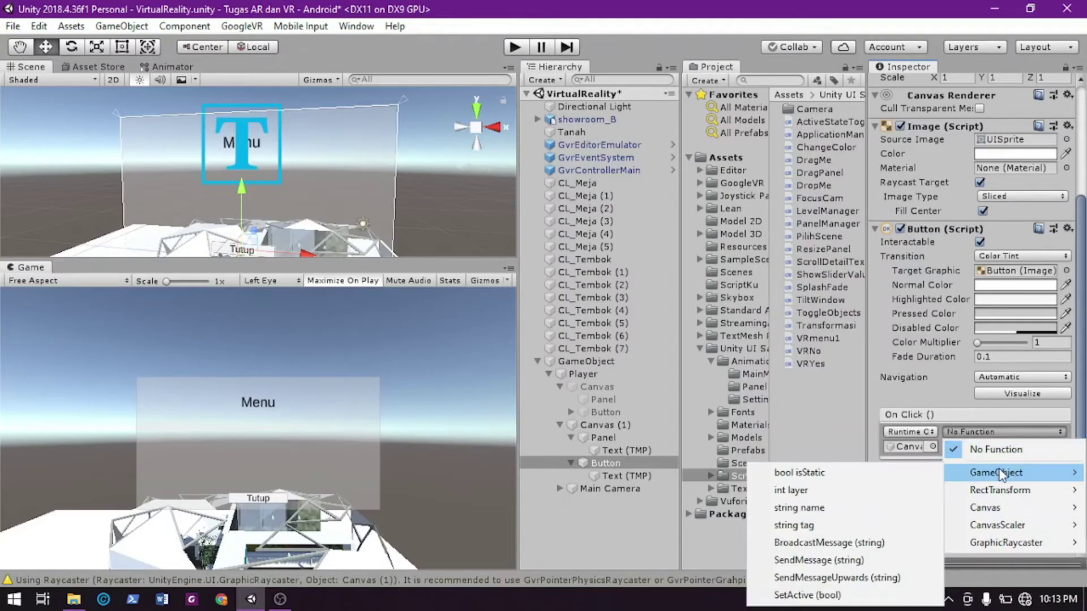
pyautogui.click(816, 595)
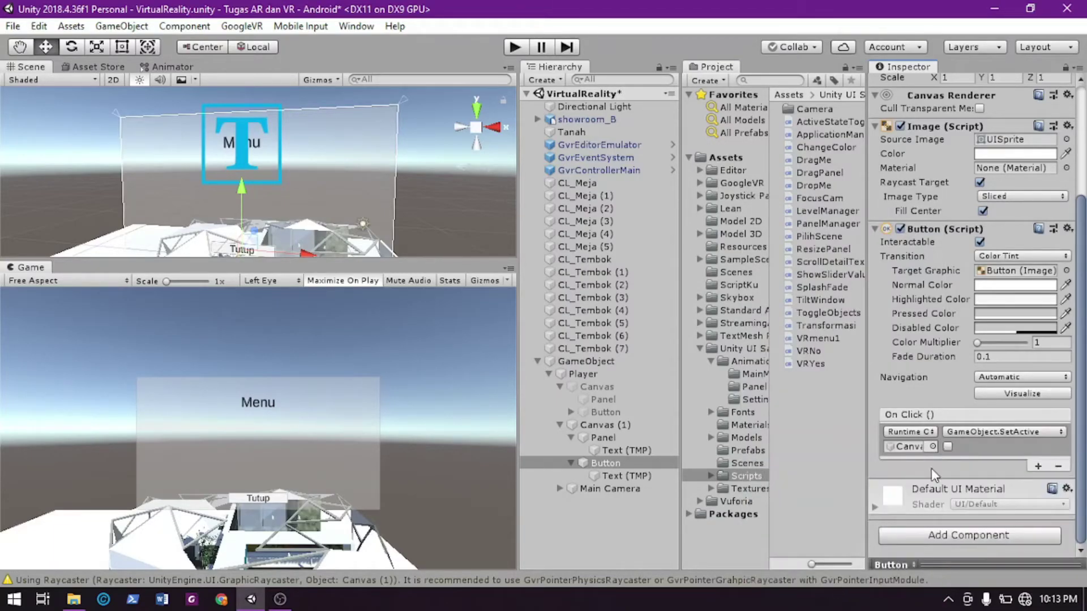
# Add a second On Click event to the same Button that calls GameObject.SetActive on the upper Canvas with the value checked
pyautogui.click(1038, 466)
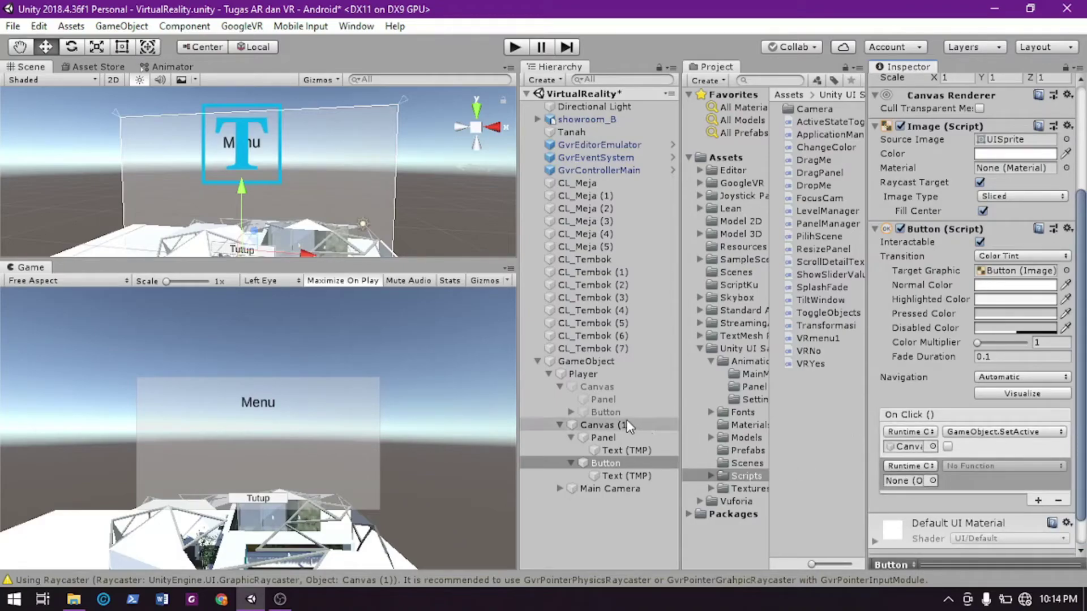
pyautogui.moveTo(597, 389); pyautogui.dragTo(905, 480)
pyautogui.click(972, 466)
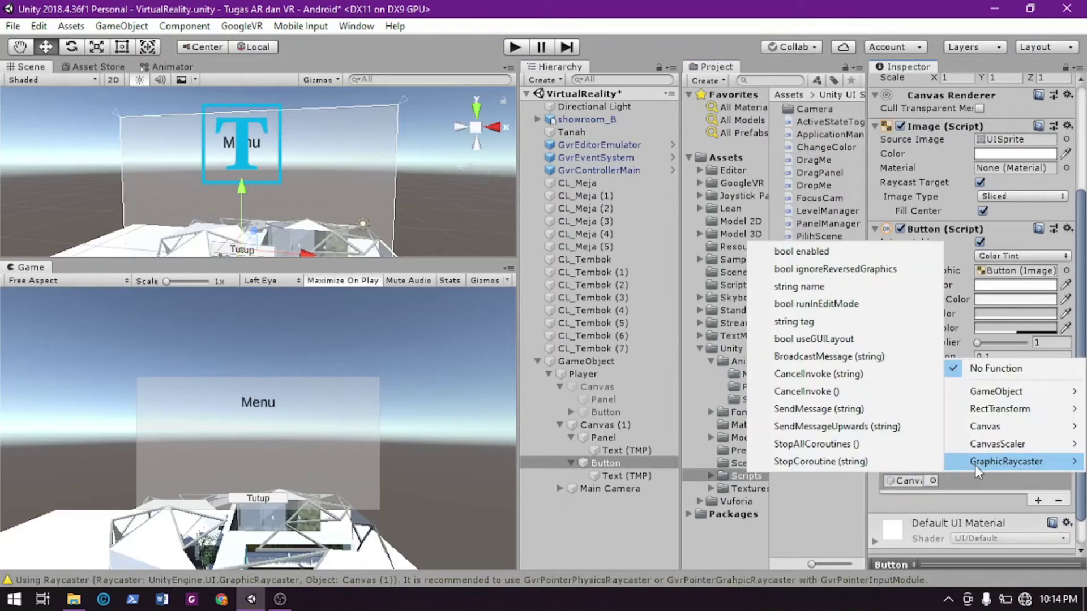
pyautogui.moveTo(996, 392)
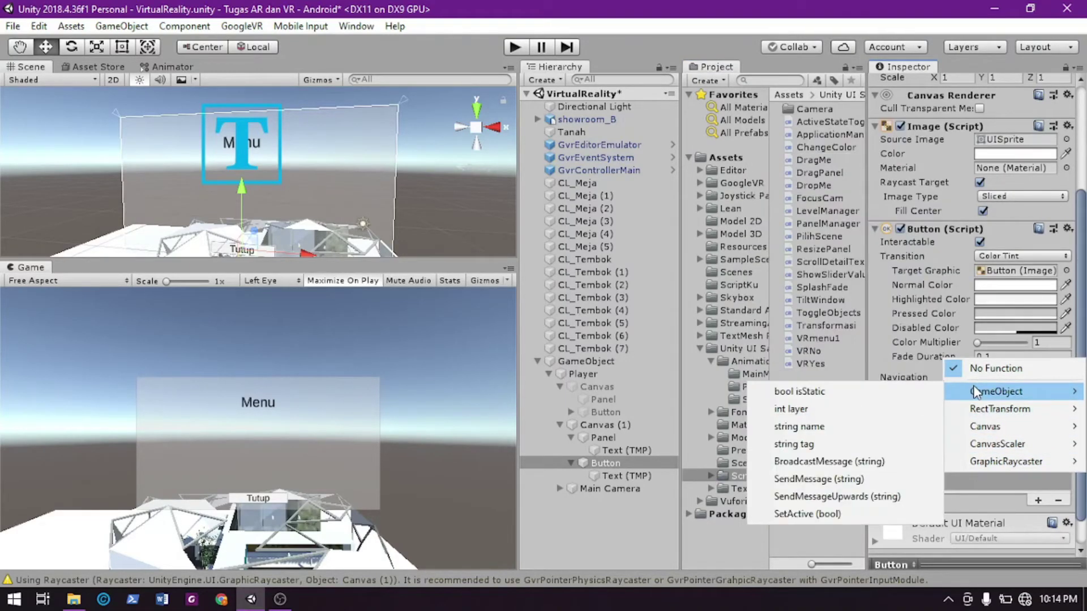
pyautogui.click(809, 513)
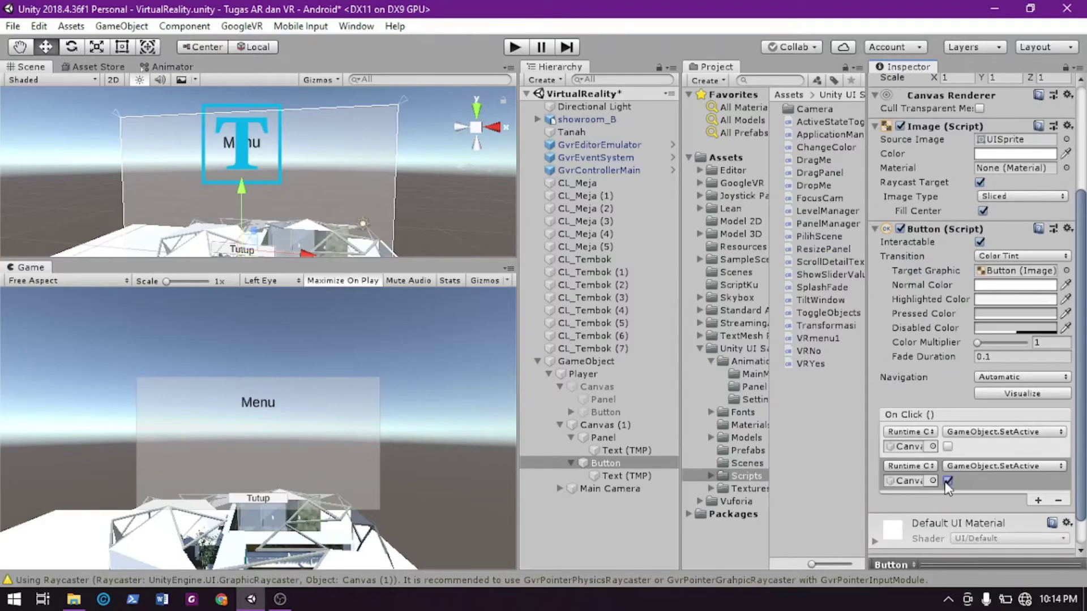
# Deactivate Canvas (1) and activate the upper Canvas under Player
pyautogui.click(631, 426)
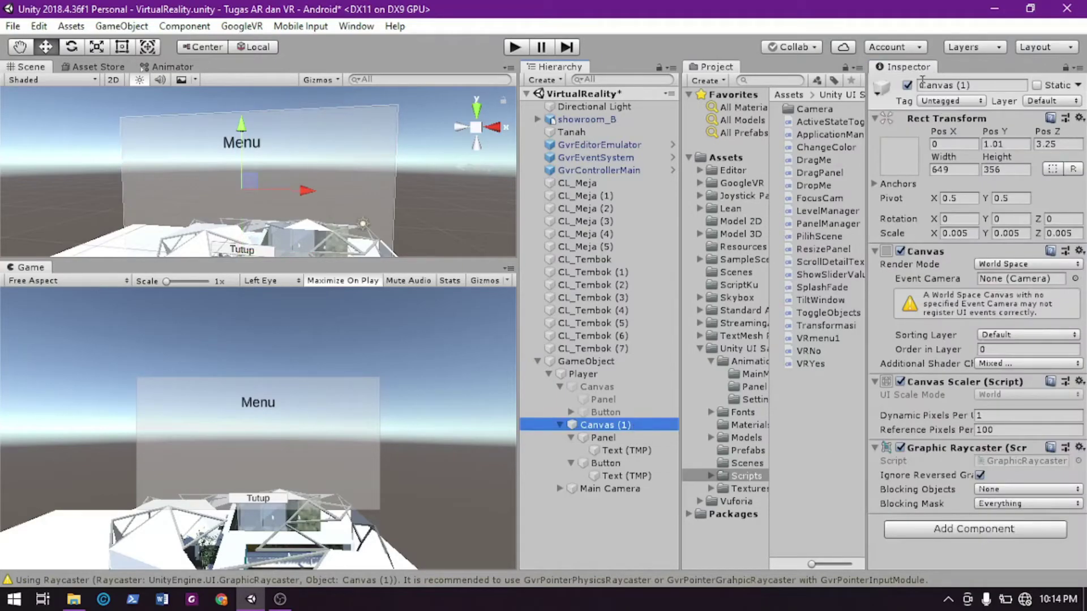
pyautogui.click(907, 85)
pyautogui.click(623, 387)
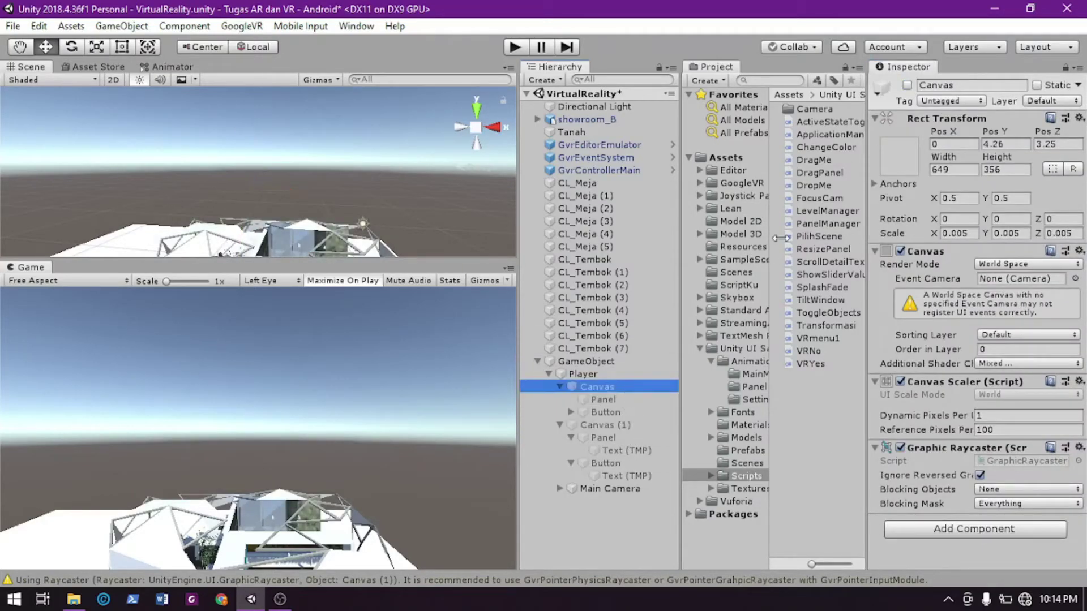
pyautogui.click(907, 86)
# Test opening the Menu panel with the floating Button and closing it with Tutup in Play mode, and stop playback
pyautogui.click(514, 46)
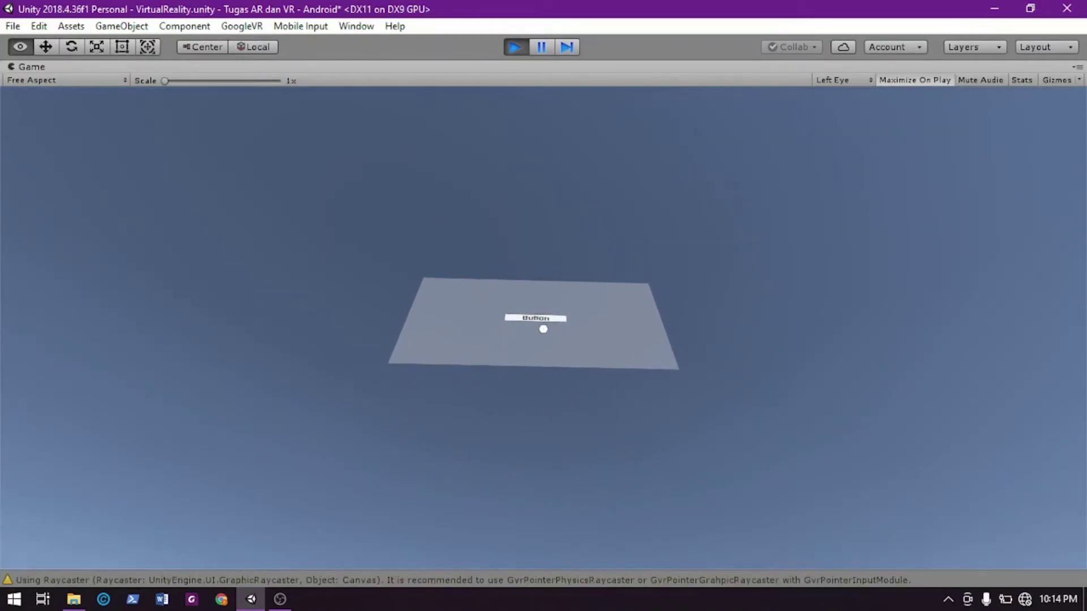
pyautogui.click(543, 333)
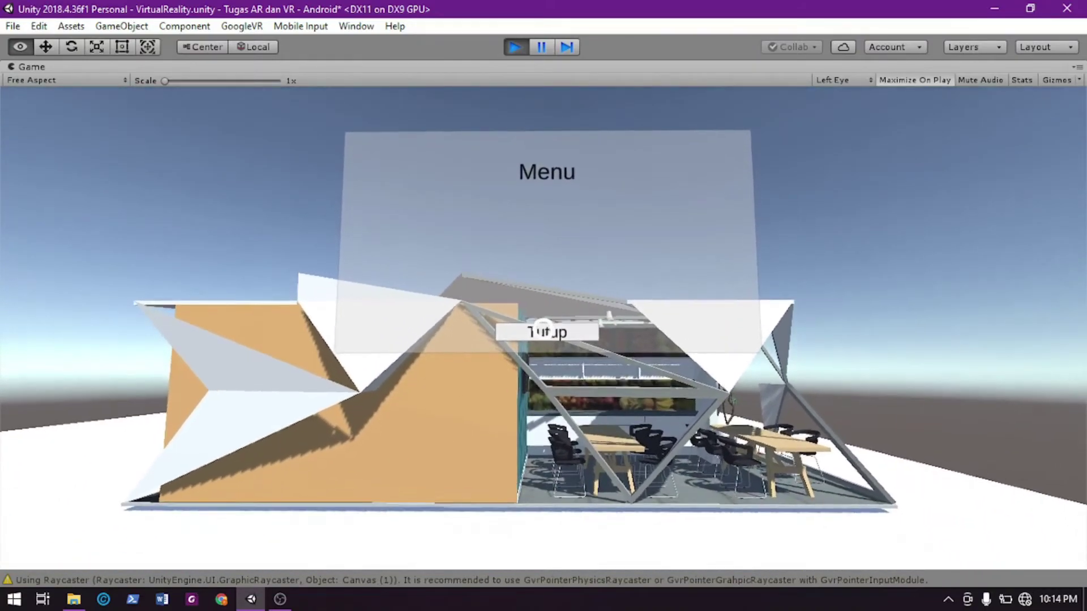
pyautogui.click(544, 331)
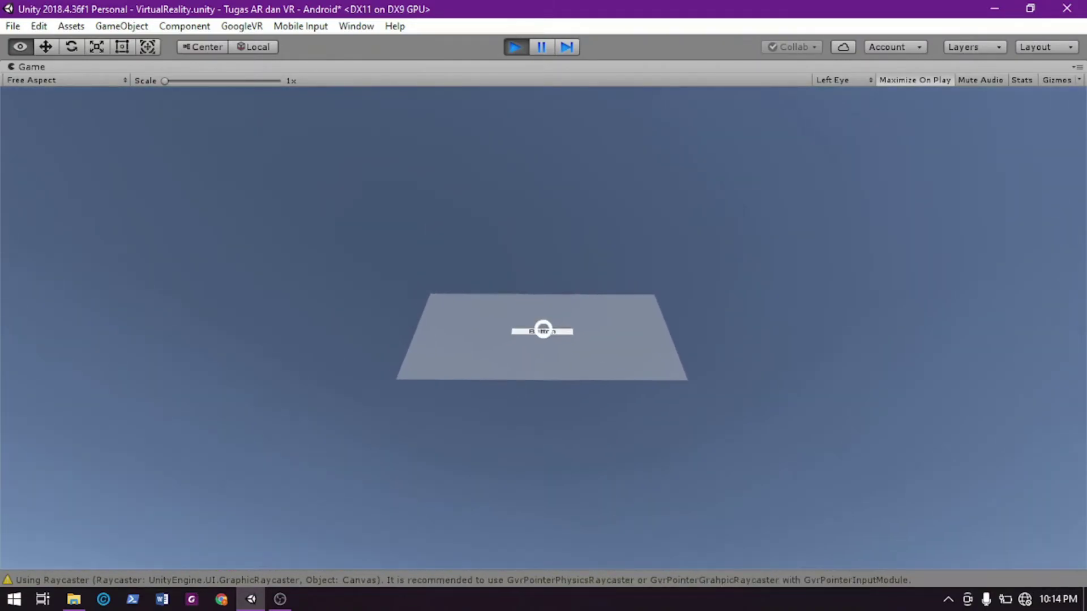
pyautogui.click(543, 328)
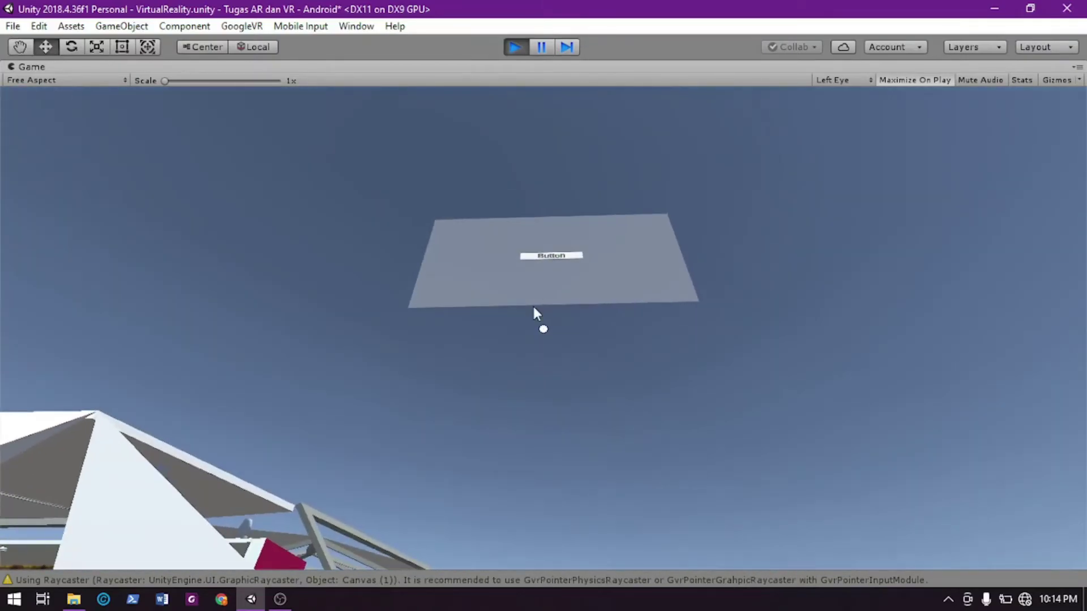
pyautogui.click(509, 51)
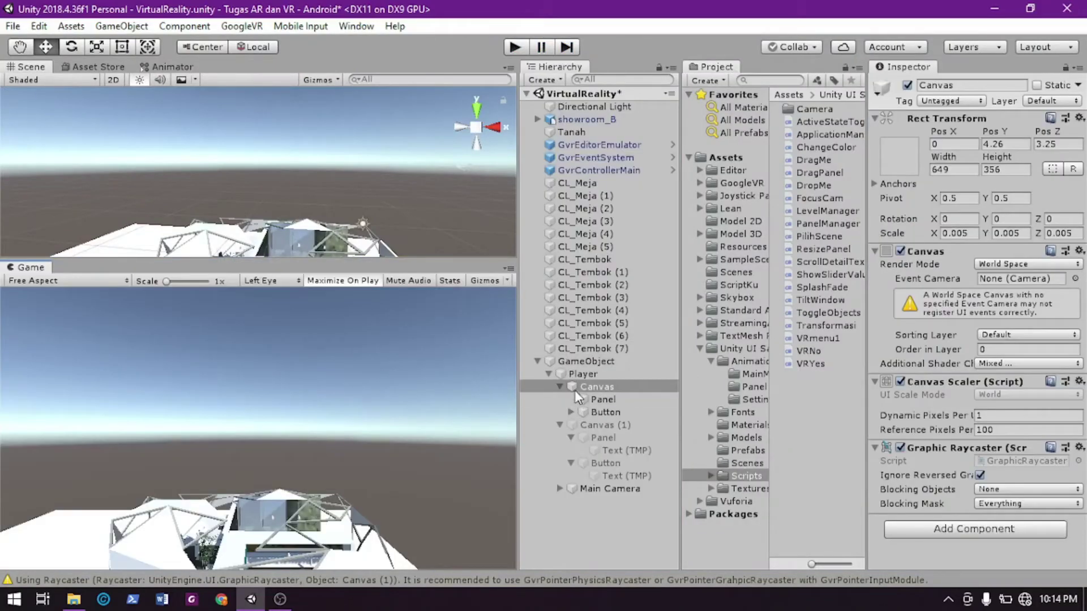
# Collapse the Canvas and Canvas (1) branches under Player in the object hierarchy
pyautogui.click(548, 374)
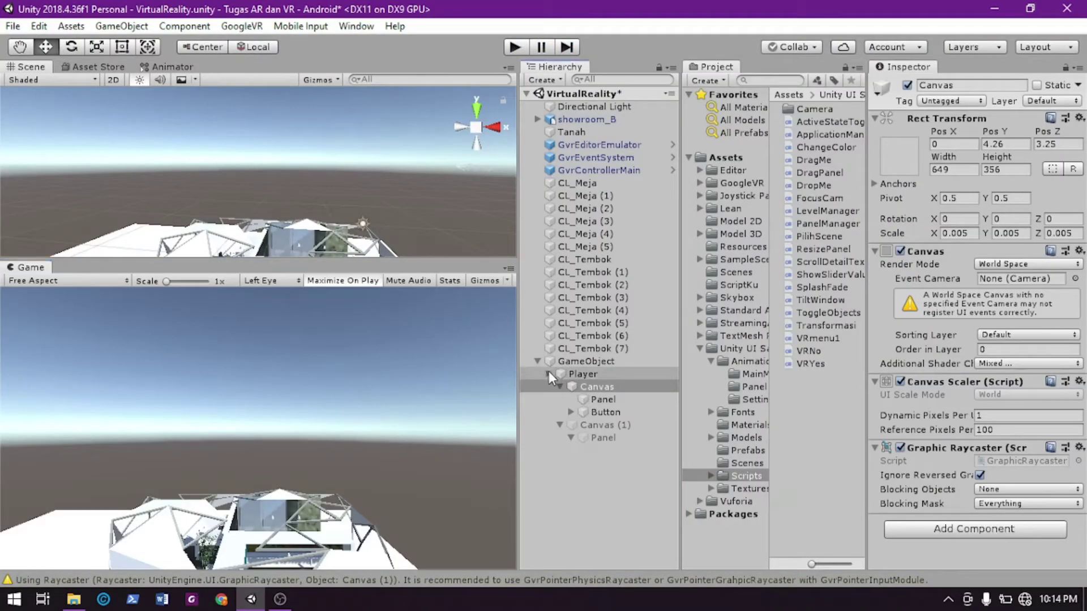
pyautogui.click(555, 367)
pyautogui.click(548, 374)
pyautogui.click(559, 387)
pyautogui.click(557, 400)
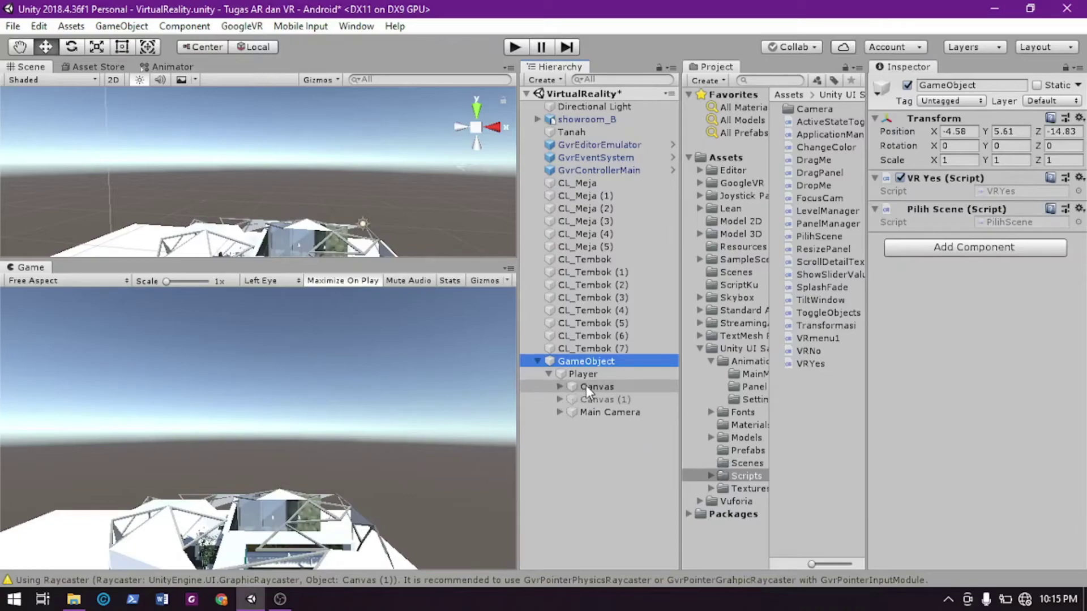
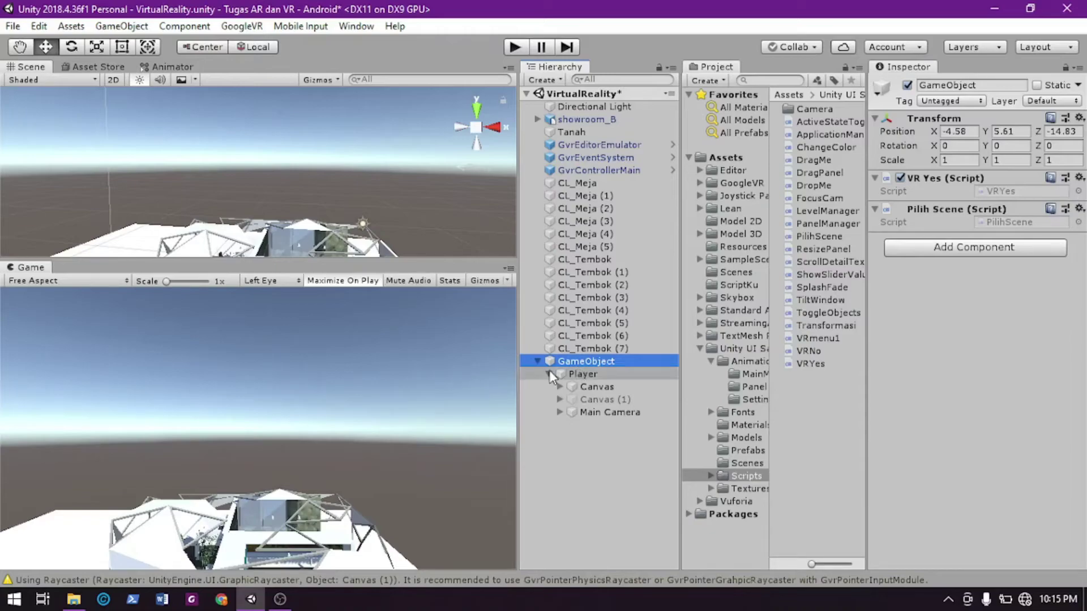
# Duplicate the Button under the upper Canvas and lower the copy to about Pos Y -141
pyautogui.click(589, 387)
pyautogui.doubleClick(592, 386)
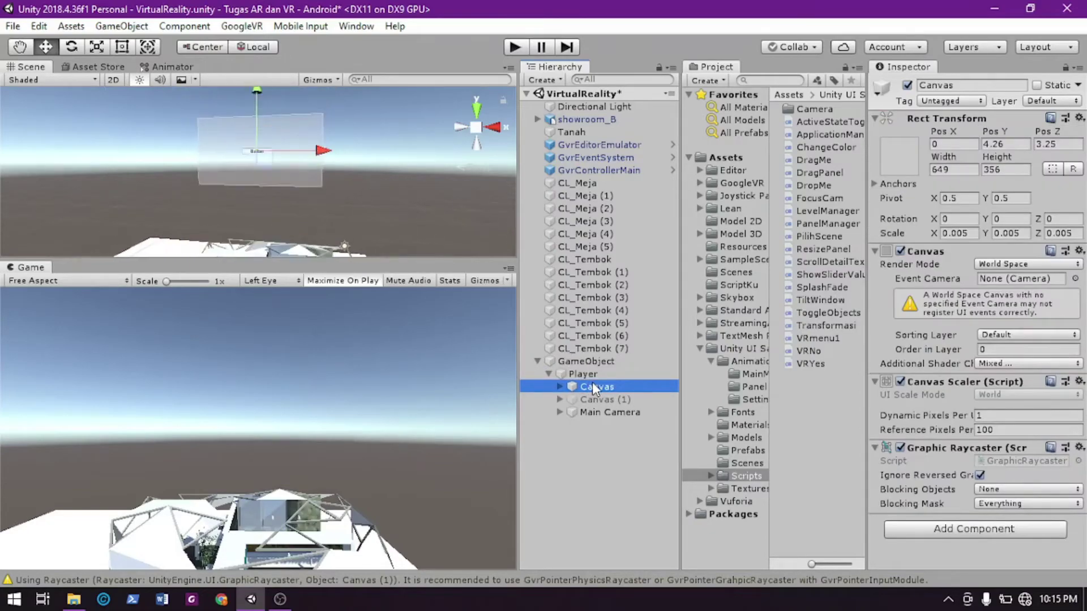
pyautogui.moveTo(364, 257); pyautogui.dragTo(398, 462)
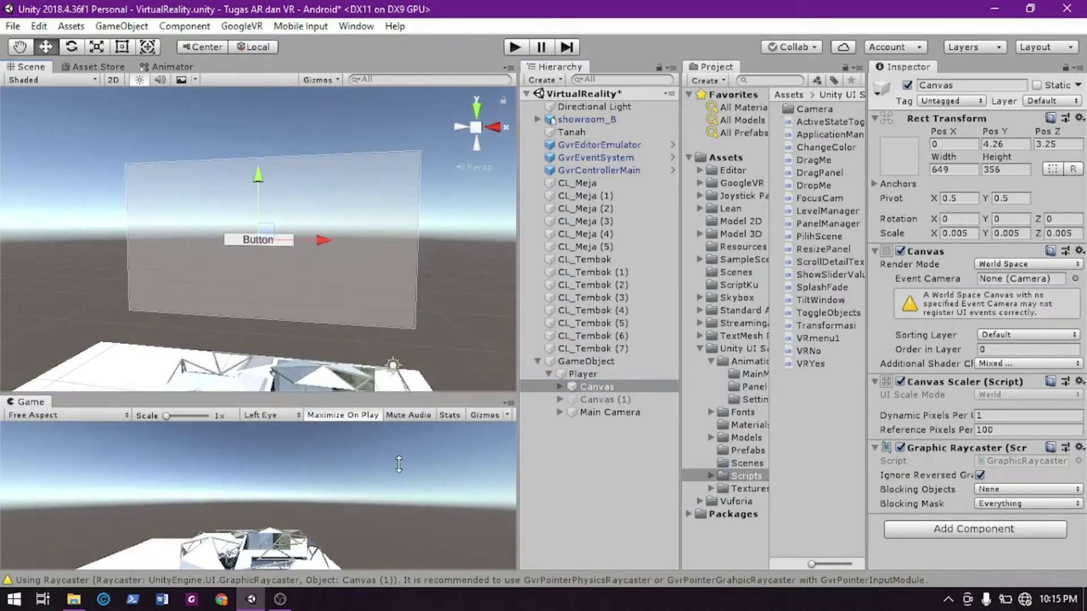
pyautogui.scroll(2, 342, 321)
pyautogui.keyDown('alt'); pyautogui.moveTo(342, 321); pyautogui.dragTo(430, 278); pyautogui.keyUp('alt')
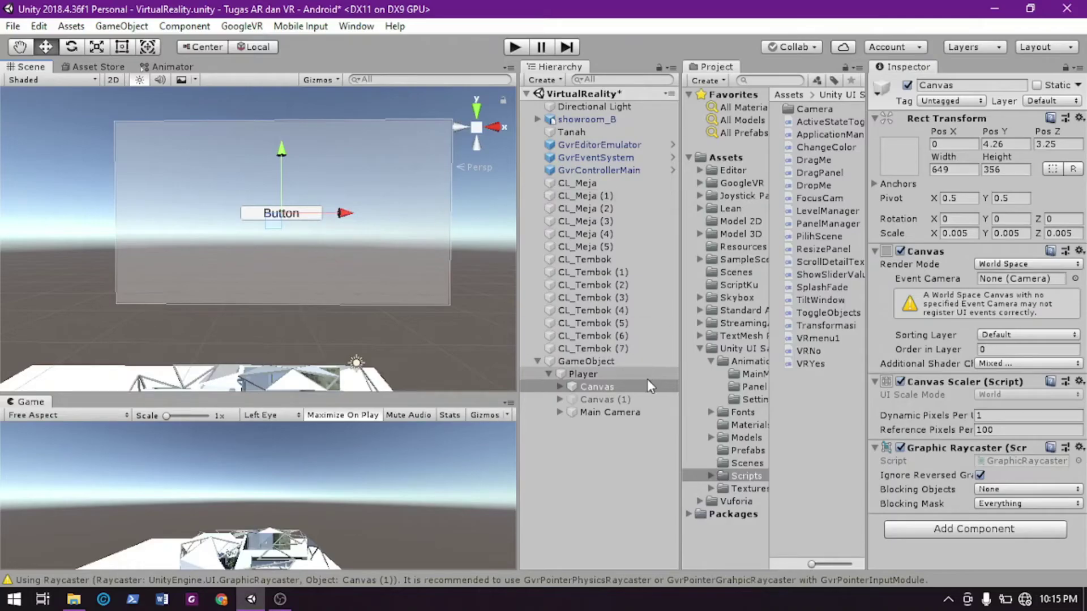
pyautogui.click(560, 387)
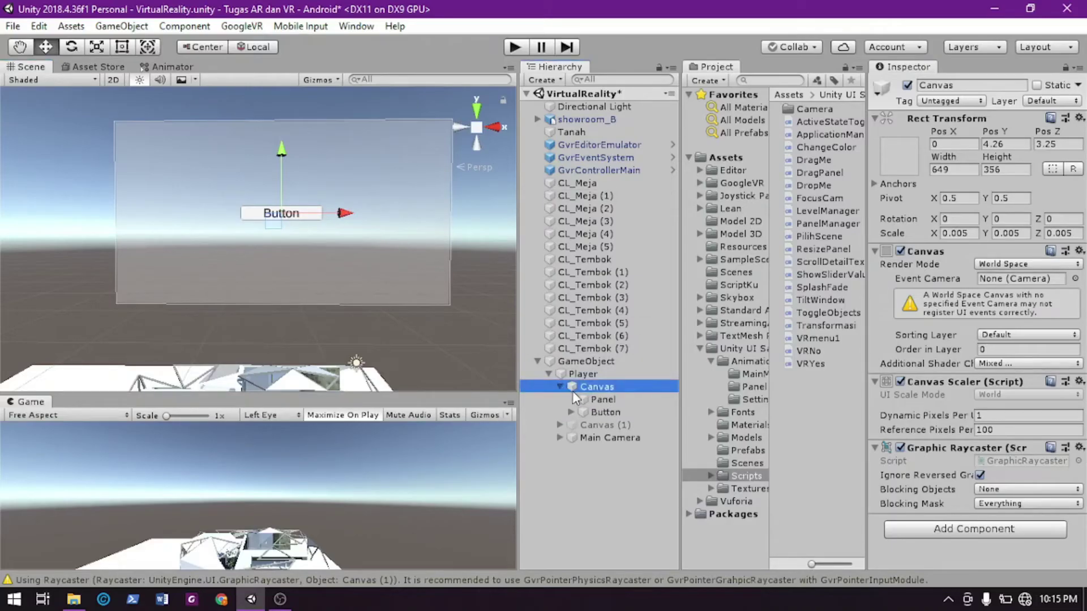
pyautogui.click(607, 409)
pyautogui.hotkey('ctrl', 'd')
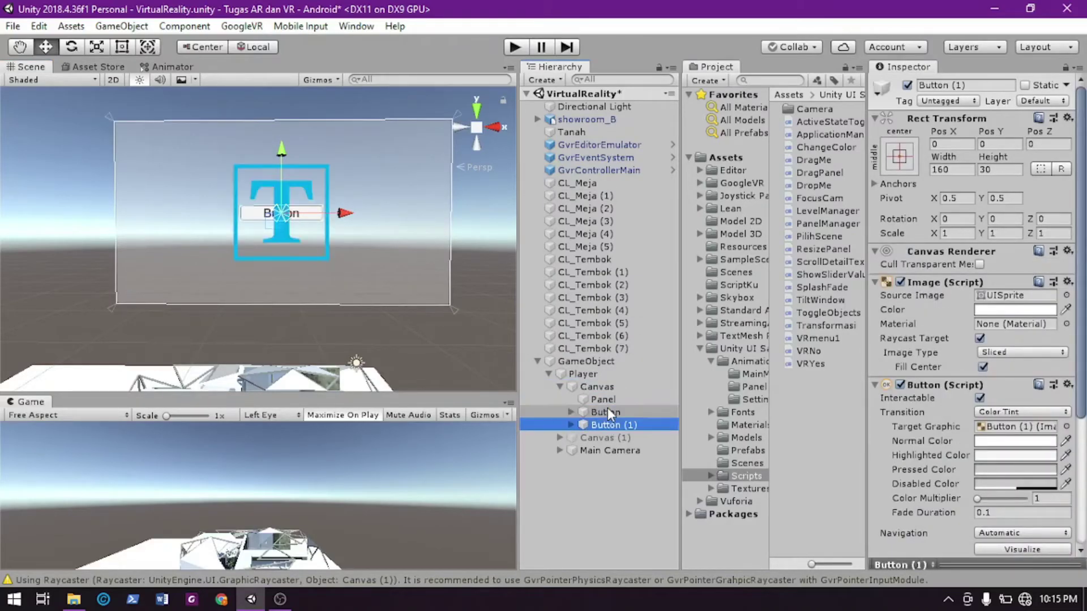
pyautogui.moveTo(284, 149); pyautogui.dragTo(284, 221)
# Change the label text of Button (1) to "Kembali"
pyautogui.click(569, 425)
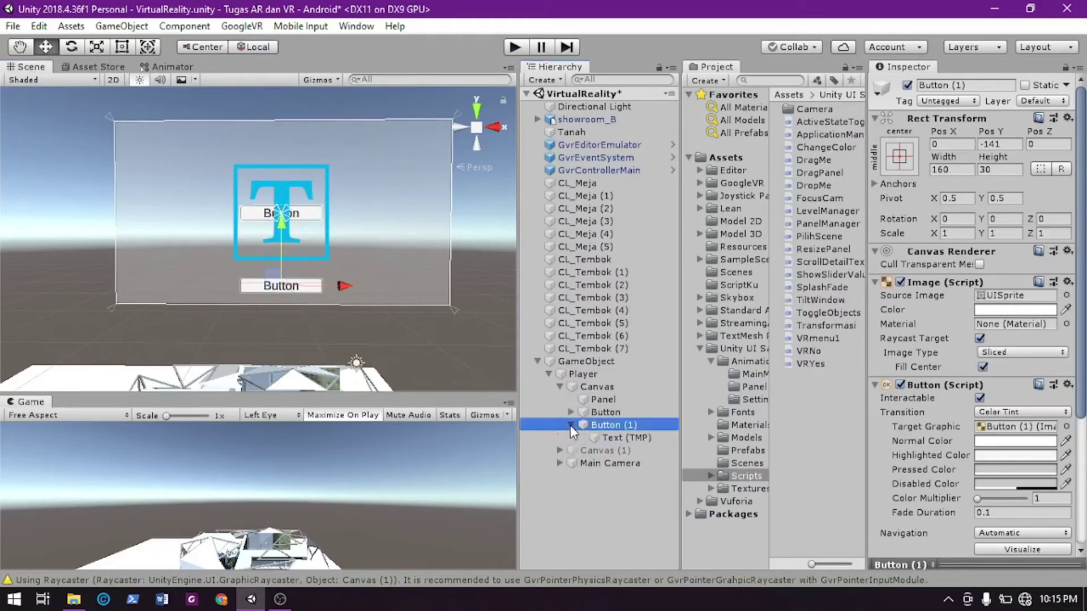
pyautogui.click(592, 437)
pyautogui.click(951, 337)
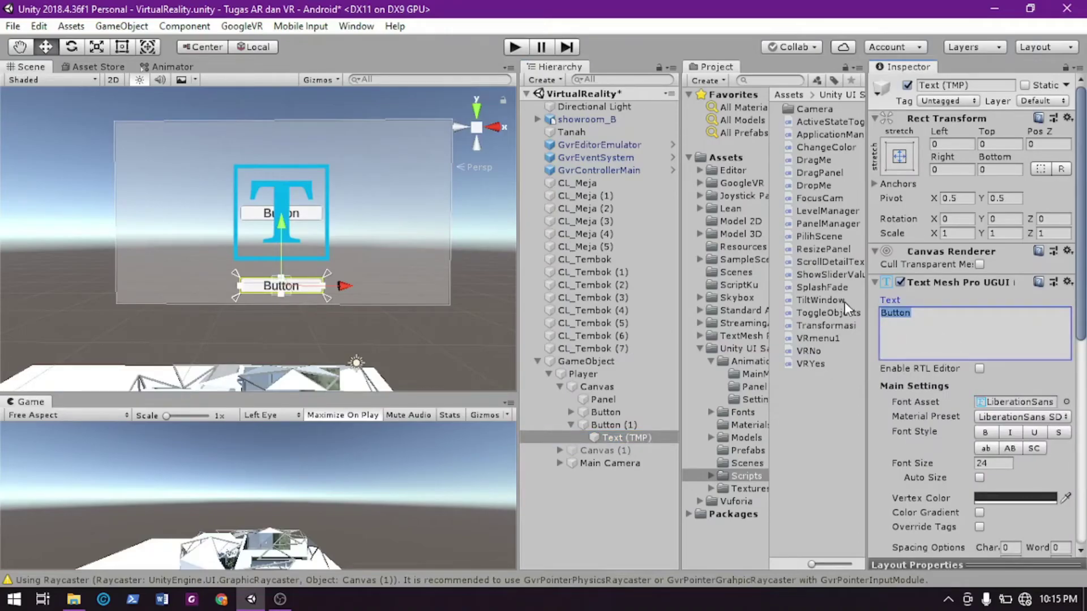
pyautogui.write('Kembali')
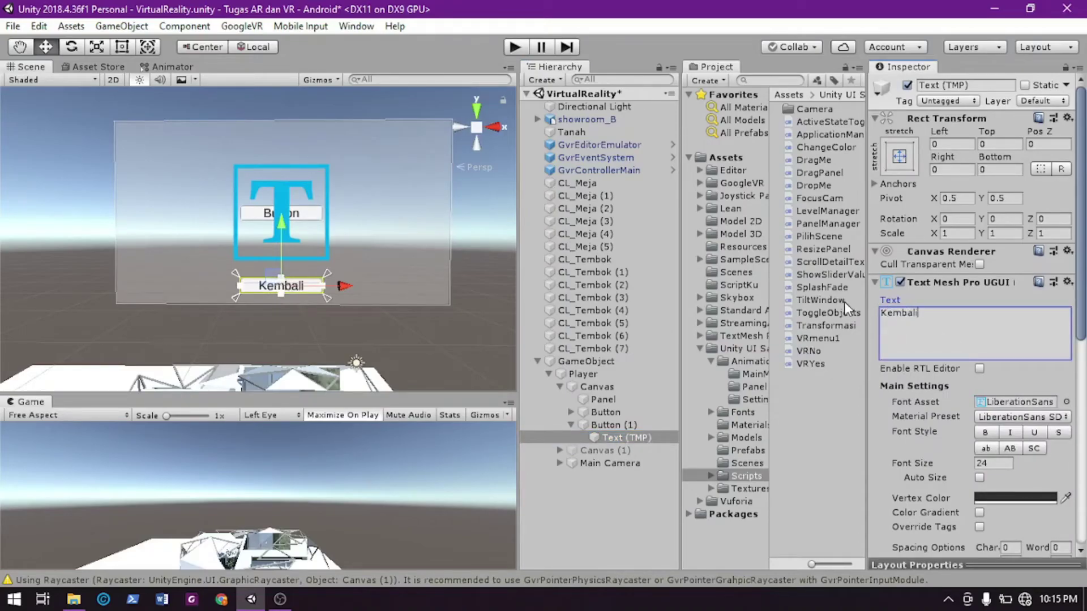
pyautogui.press('BackSpace')
# Remove both inherited On Click events from Button (1)
pyautogui.click(647, 426)
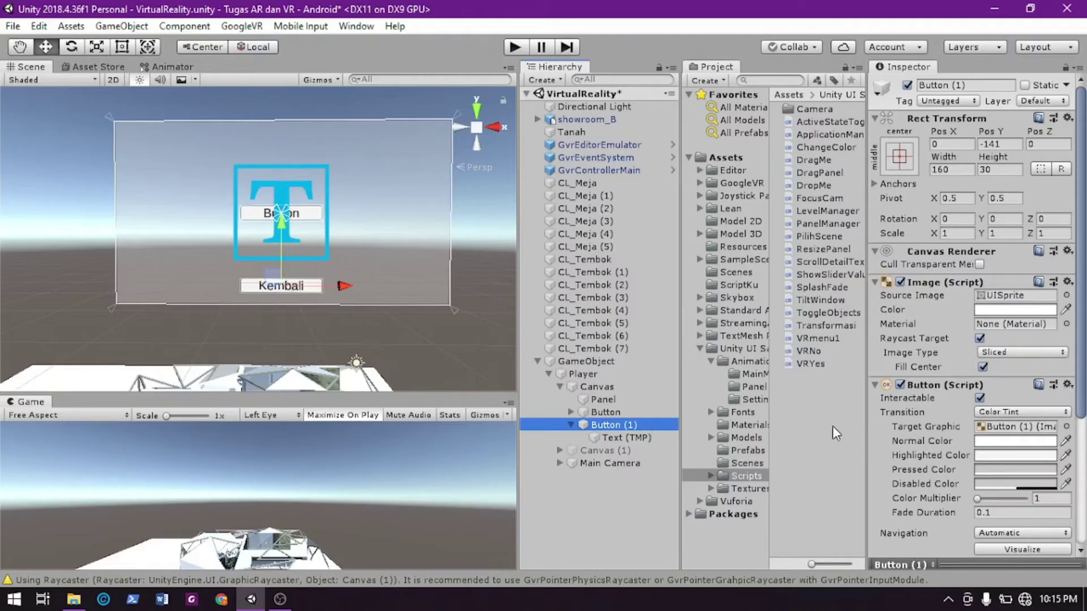
pyautogui.scroll(-5, 920, 473)
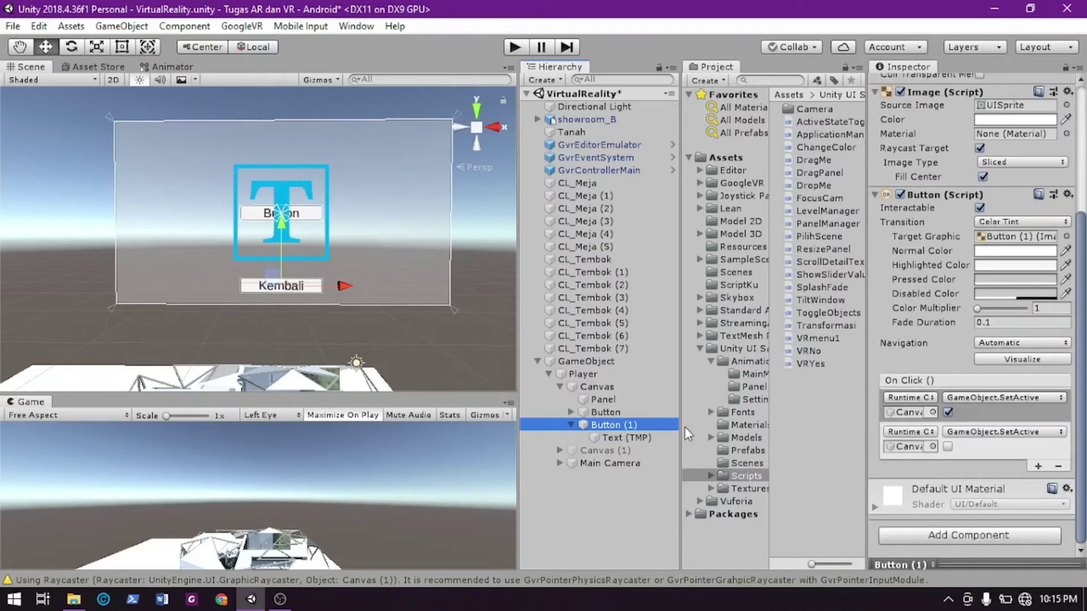
pyautogui.click(1058, 466)
pyautogui.click(1059, 467)
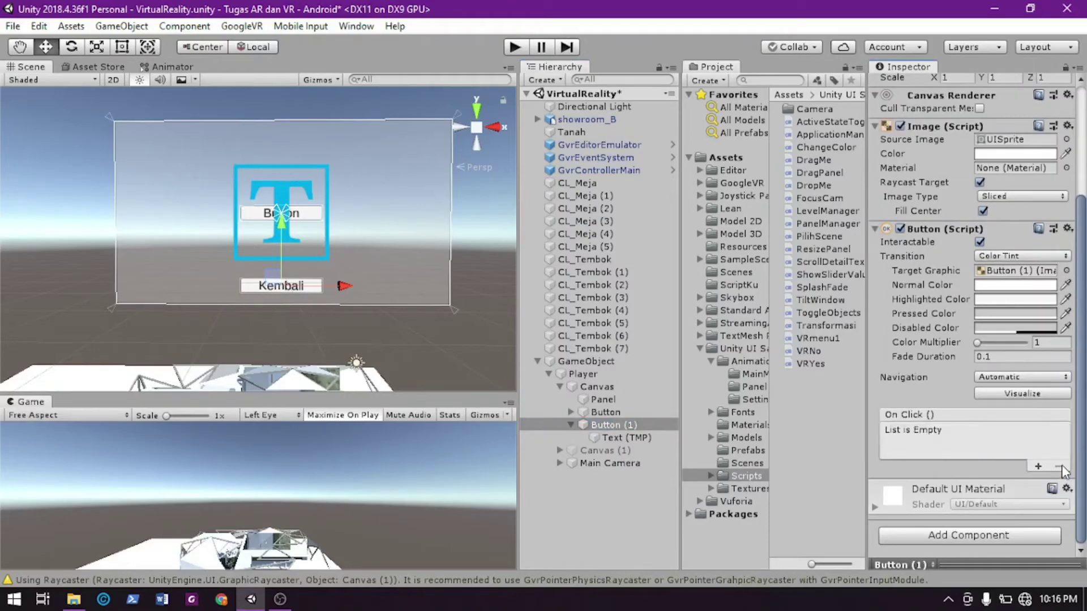
# Add an On Click event to Button (1) that calls PilihScene.LoadScene on GameObject, with no scene name entered, and save the scene
pyautogui.click(1038, 465)
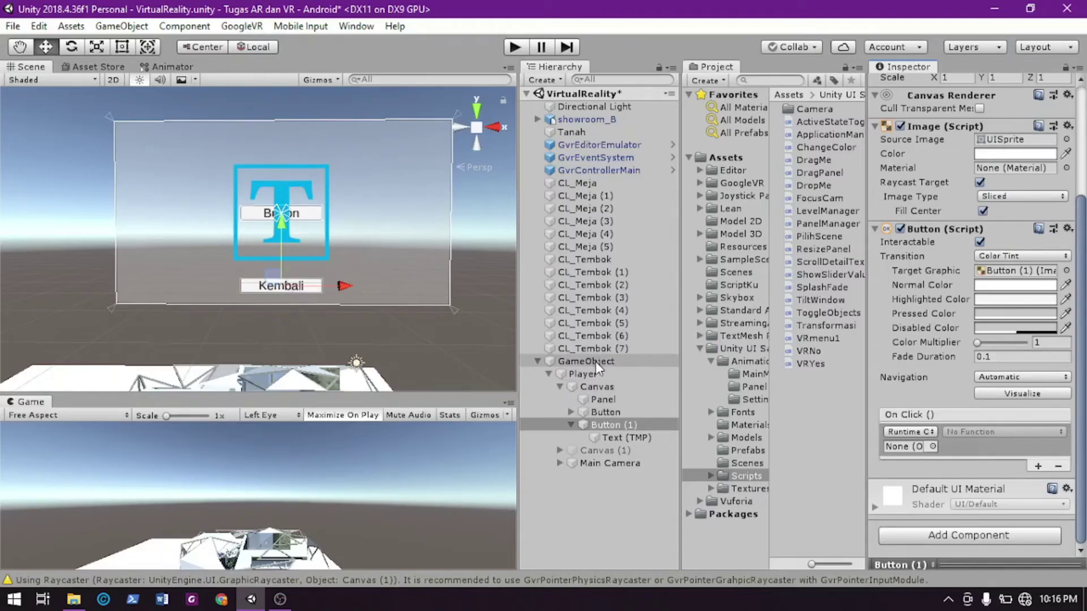
pyautogui.moveTo(595, 361); pyautogui.dragTo(918, 449)
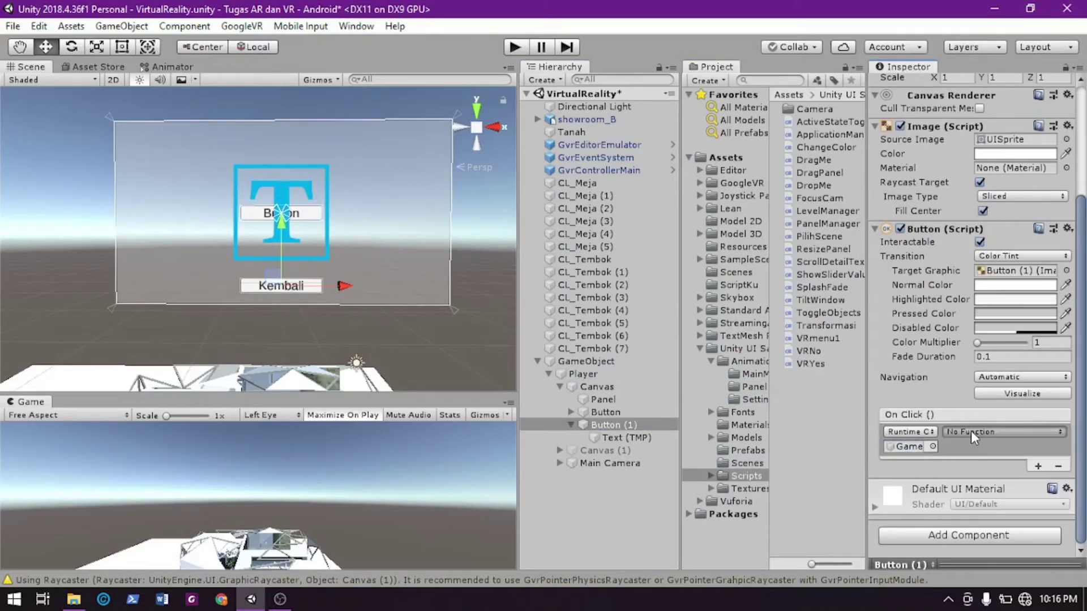
pyautogui.click(970, 431)
pyautogui.moveTo(1004, 531)
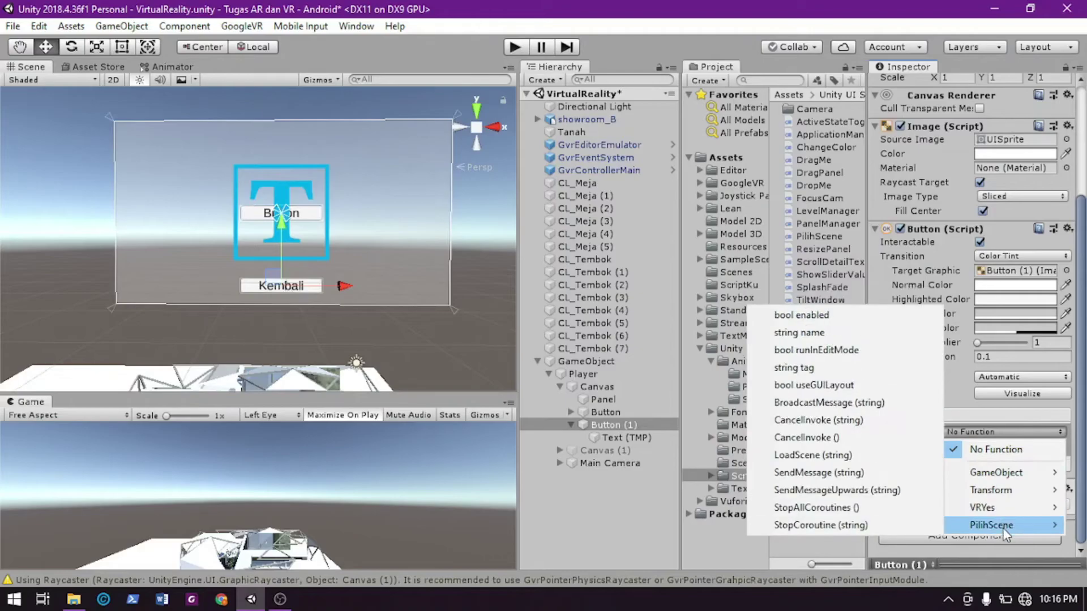
pyautogui.click(832, 455)
pyautogui.click(991, 447)
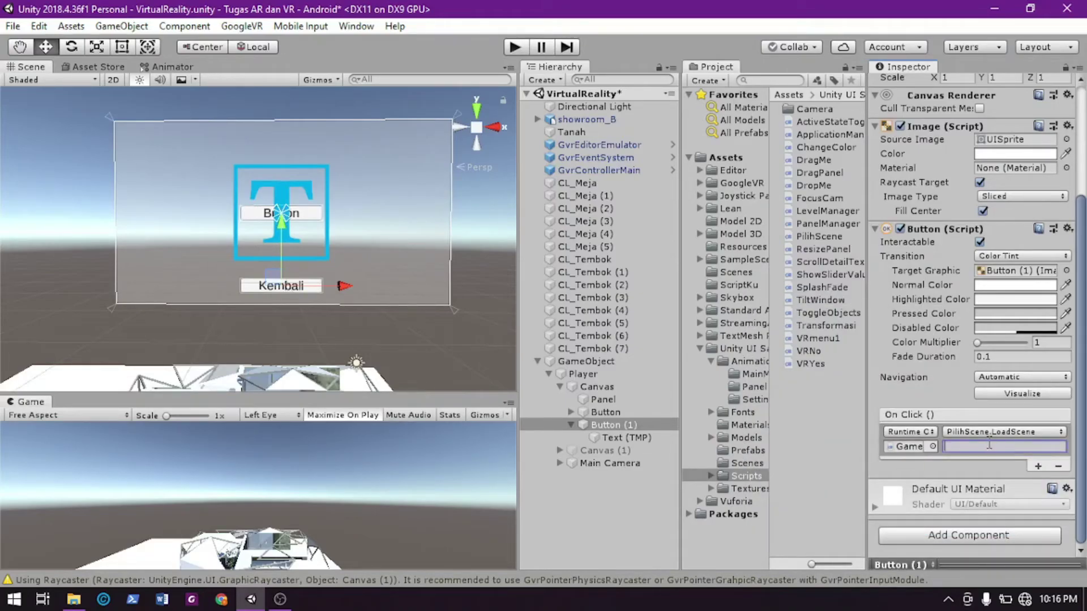
pyautogui.hotkey('ctrl', 's')
# Compare the code of the VRYes and VRNo scripts in the Scripts folder
pyautogui.click(810, 365)
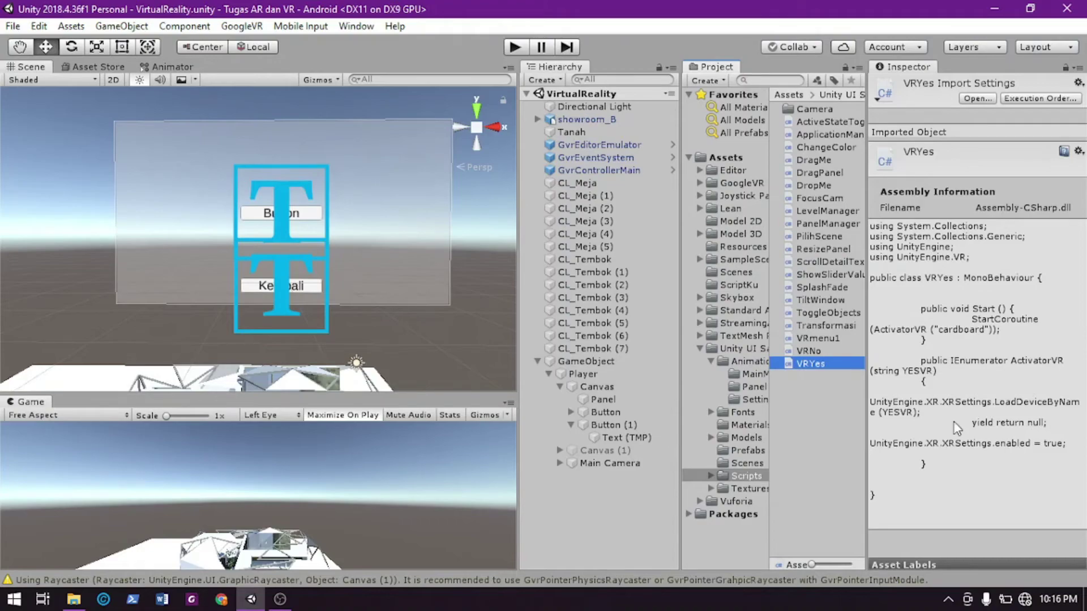
pyautogui.click(832, 352)
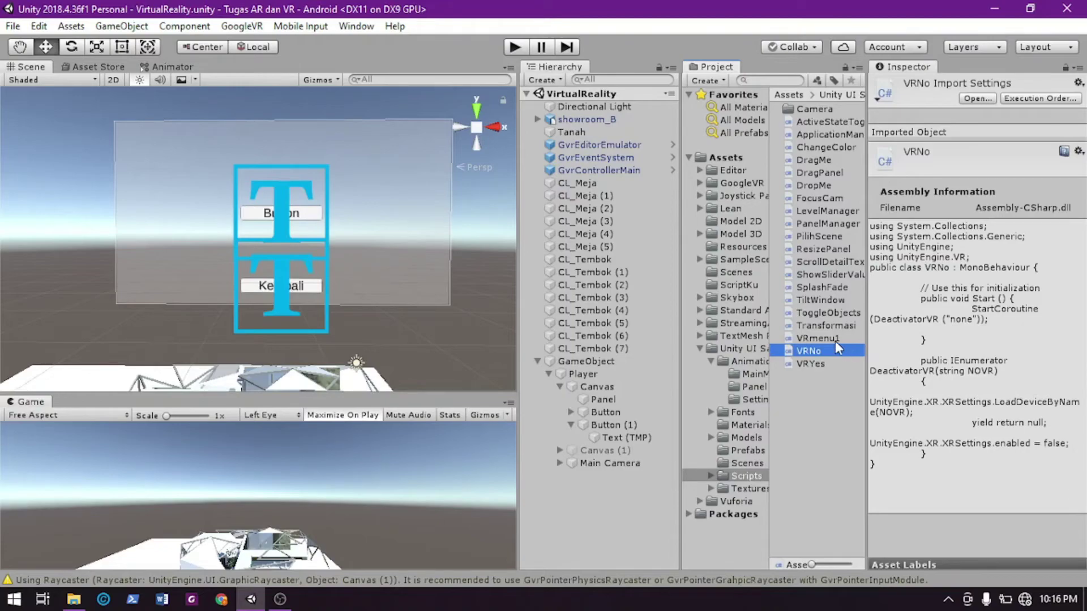
pyautogui.click(816, 366)
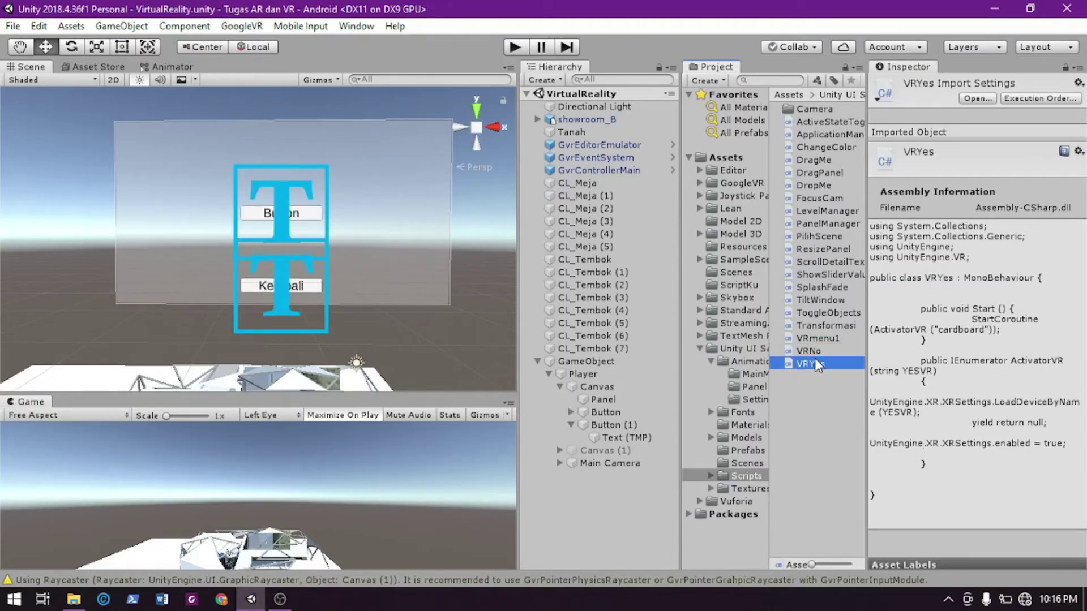
pyautogui.scroll(-3, 372, 322)
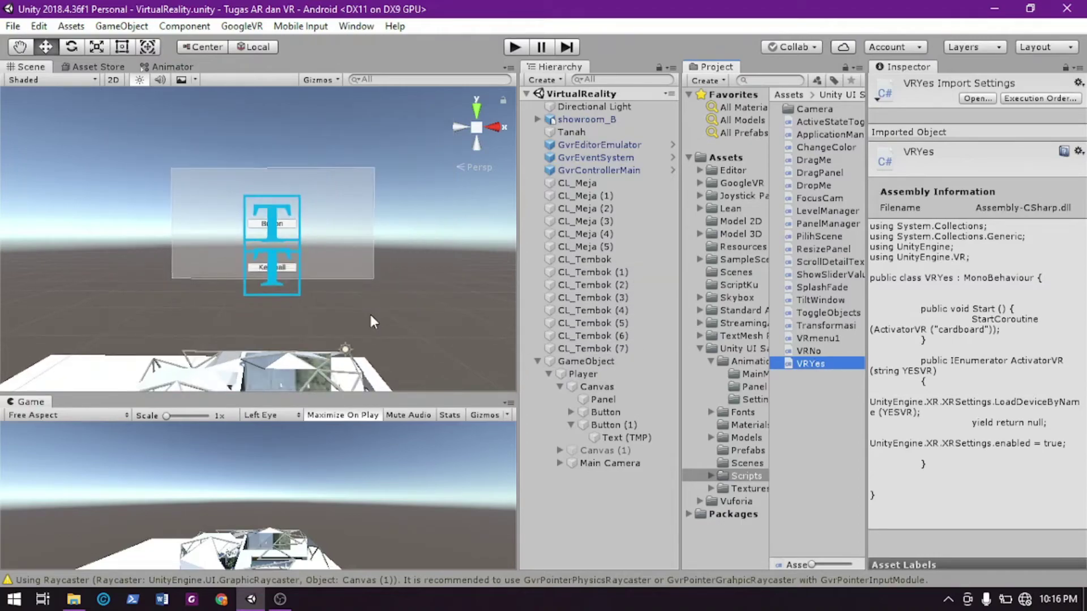
pyautogui.scroll(-5, 369, 310)
pyautogui.moveTo(361, 335); pyautogui.dragTo(369, 299, button='right')
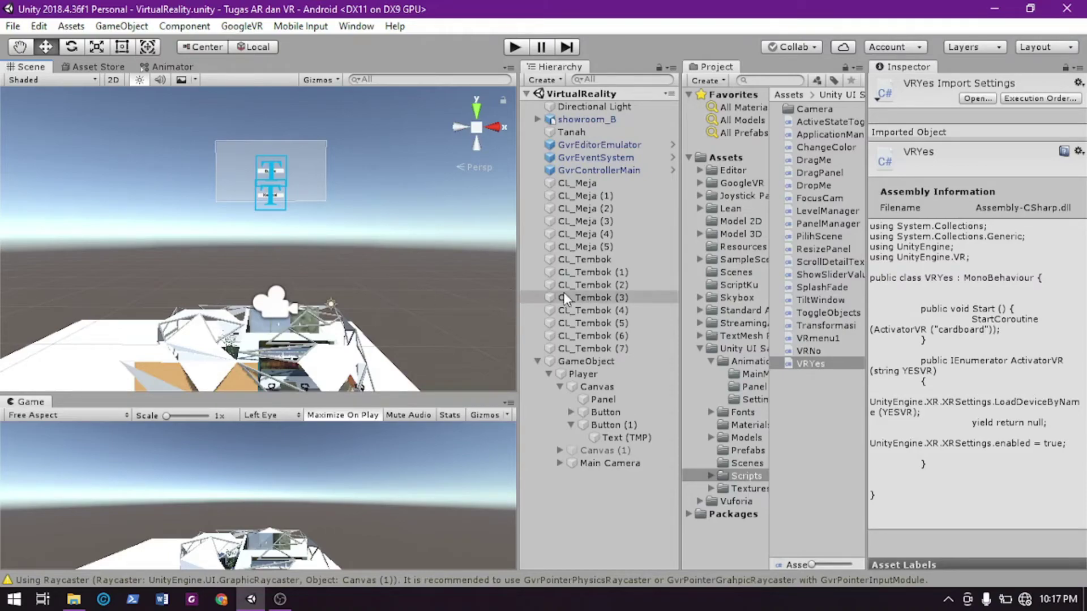
pyautogui.click(806, 348)
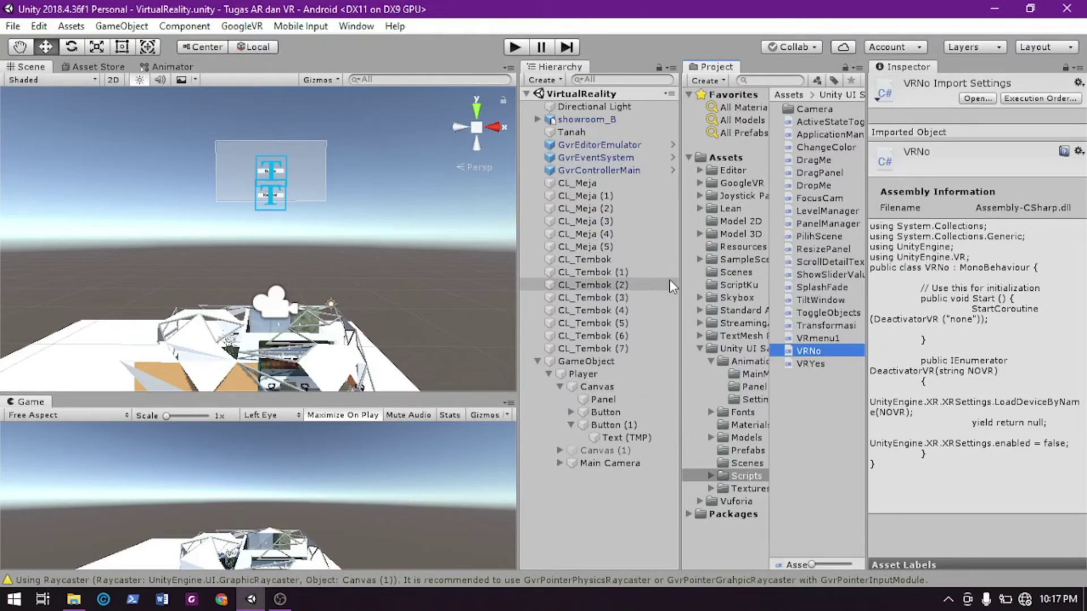
# Open the SplashNO scene from the Scenes folder
pyautogui.click(725, 274)
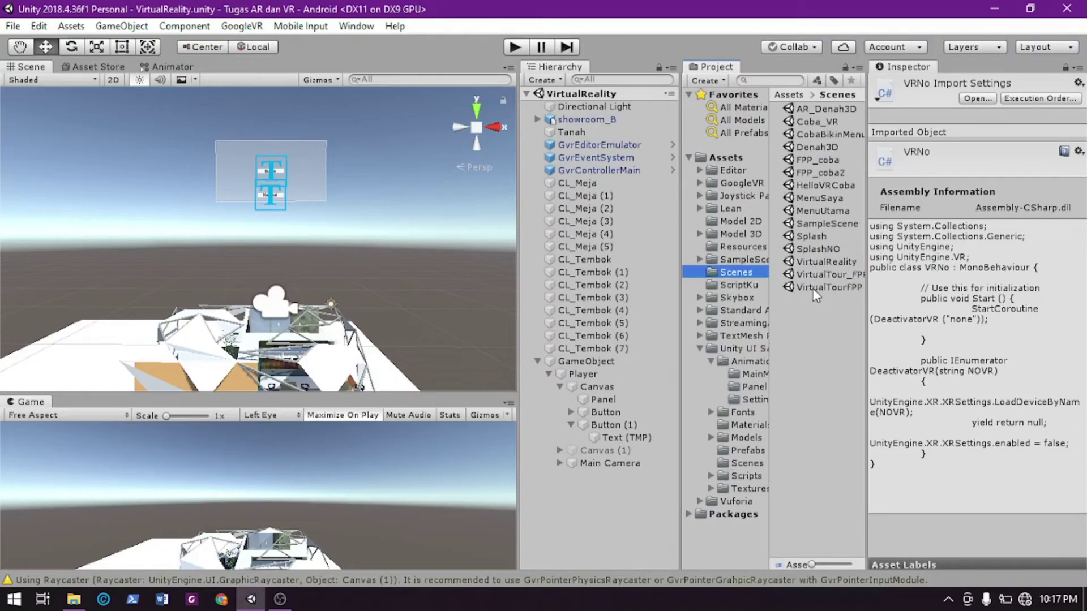
pyautogui.click(780, 293)
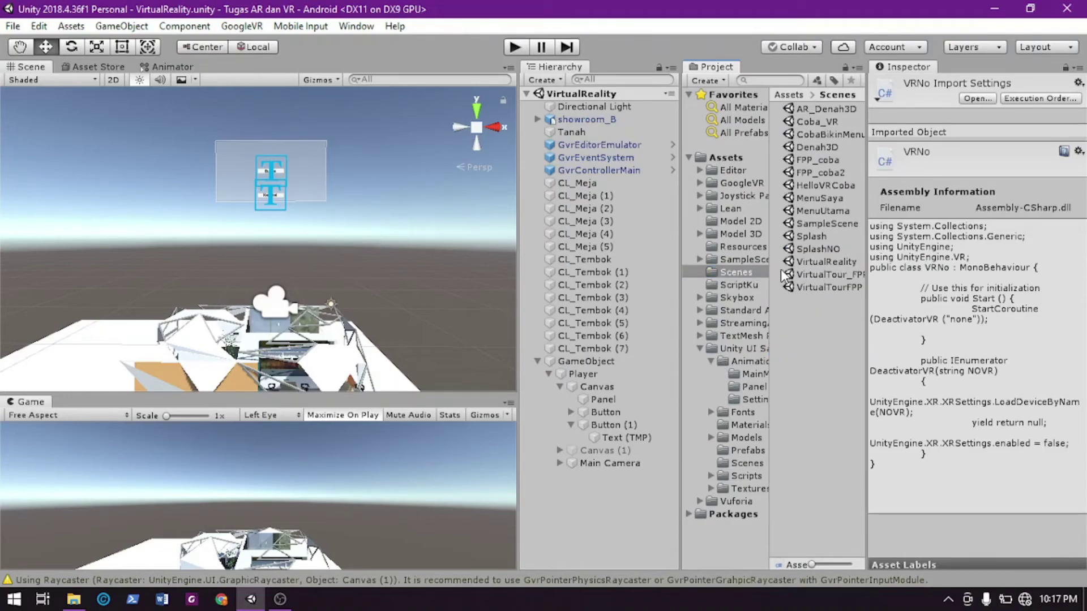
pyautogui.doubleClick(816, 249)
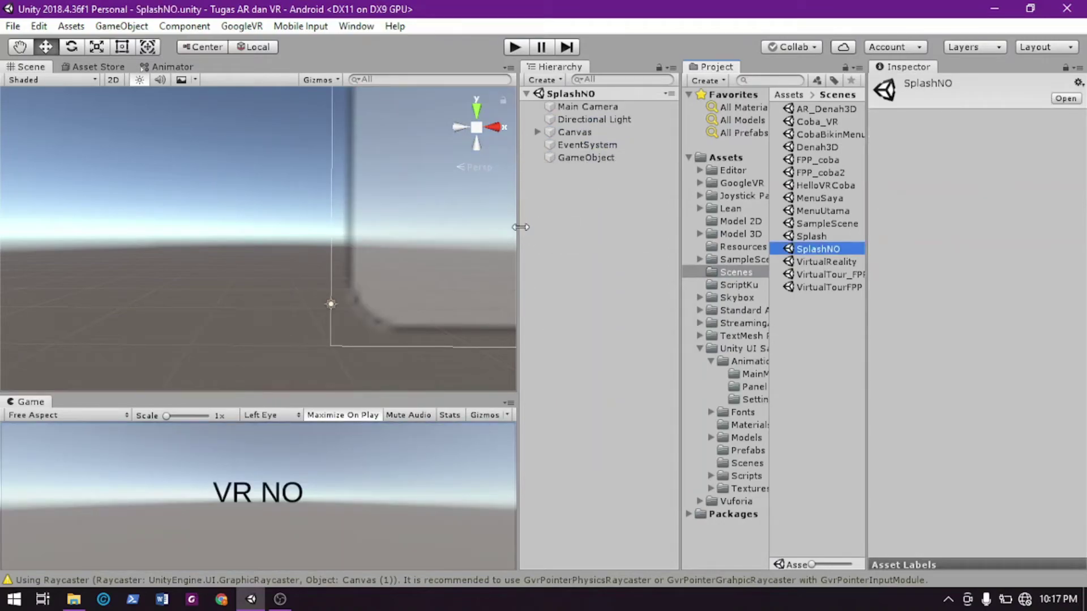
pyautogui.scroll(-3, 394, 328)
pyautogui.moveTo(433, 253)
pyautogui.mouseDown(button='middle')
pyautogui.moveTo(437, 237)
pyautogui.moveTo(293, 270)
pyautogui.moveTo(443, 237)
pyautogui.mouseUp(button='middle')
# Examine the VR No and Splash Fade components on SplashNO's GameObject and test-run the scene
pyautogui.click(594, 157)
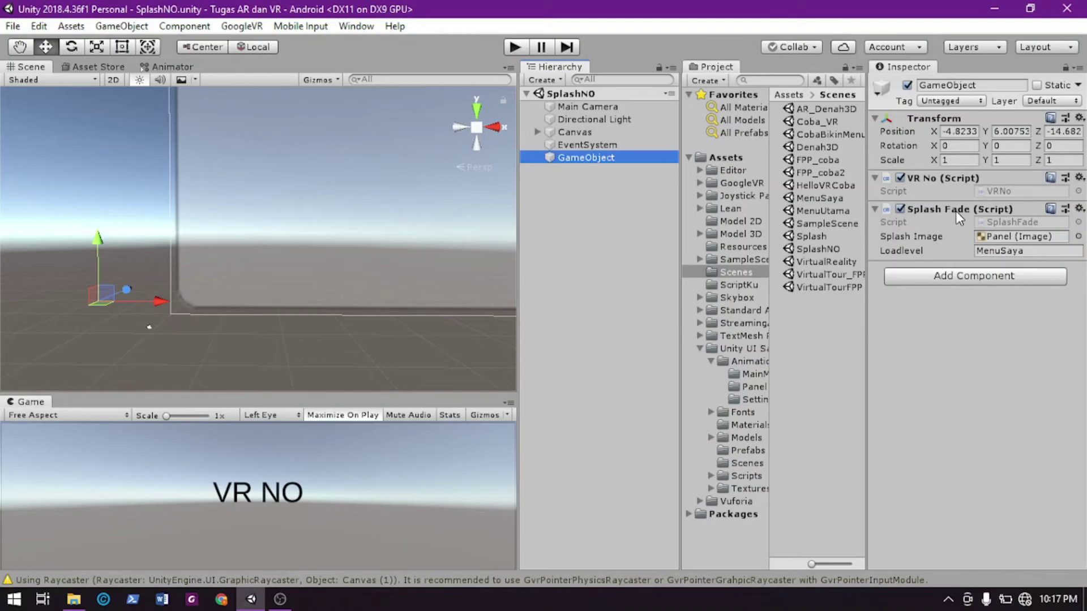
pyautogui.click(1047, 235)
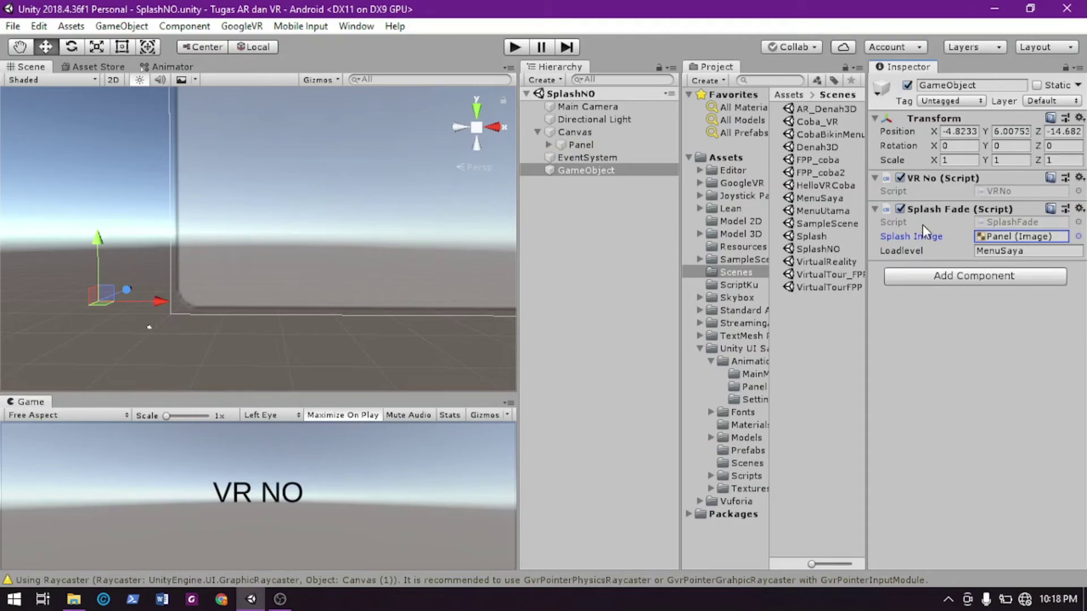
pyautogui.click(1047, 332)
pyautogui.click(518, 50)
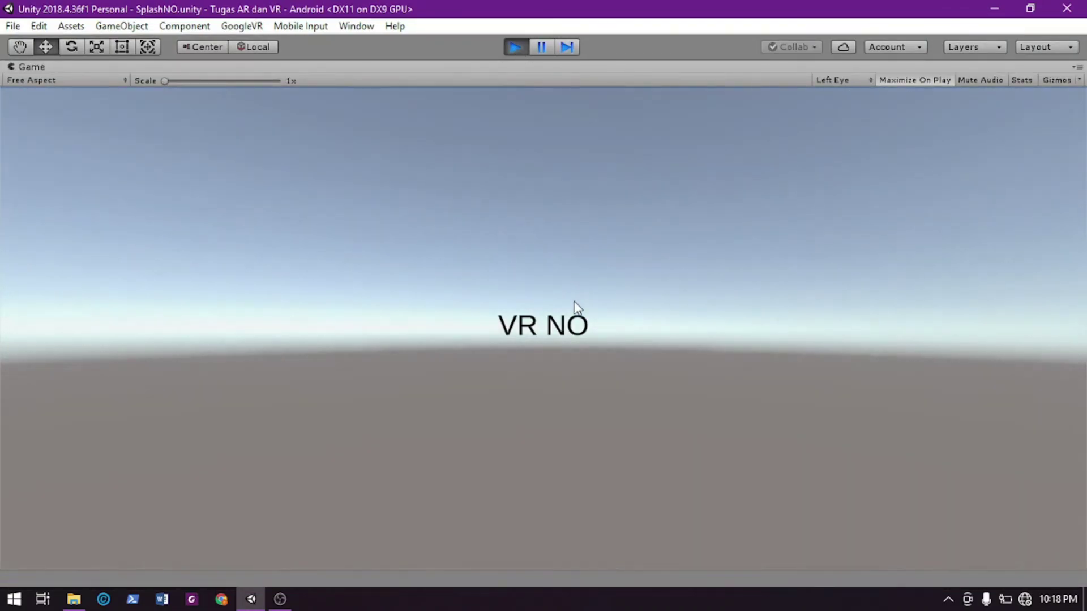
pyautogui.click(516, 47)
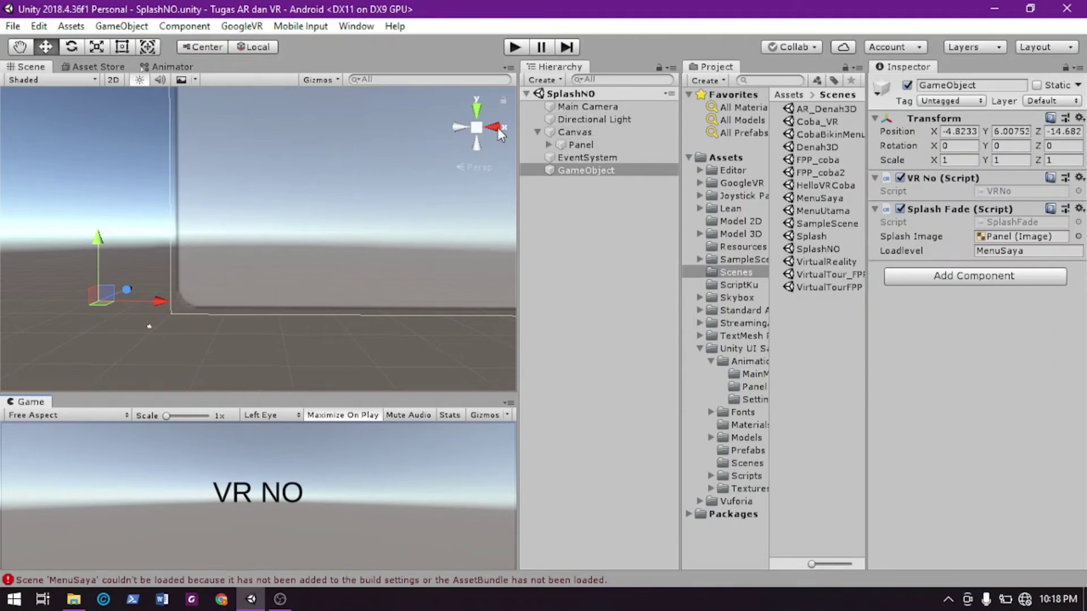
# Create a new, unsaved scene in the project
pyautogui.click(12, 27)
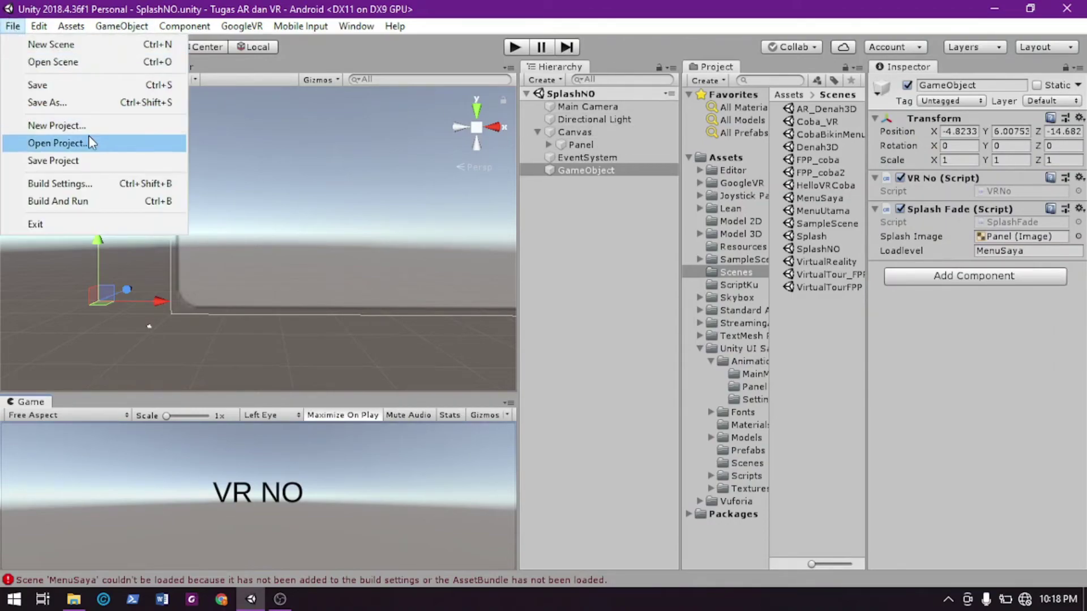
pyautogui.press('Escape')
pyautogui.hotkey('ctrl', 'n')
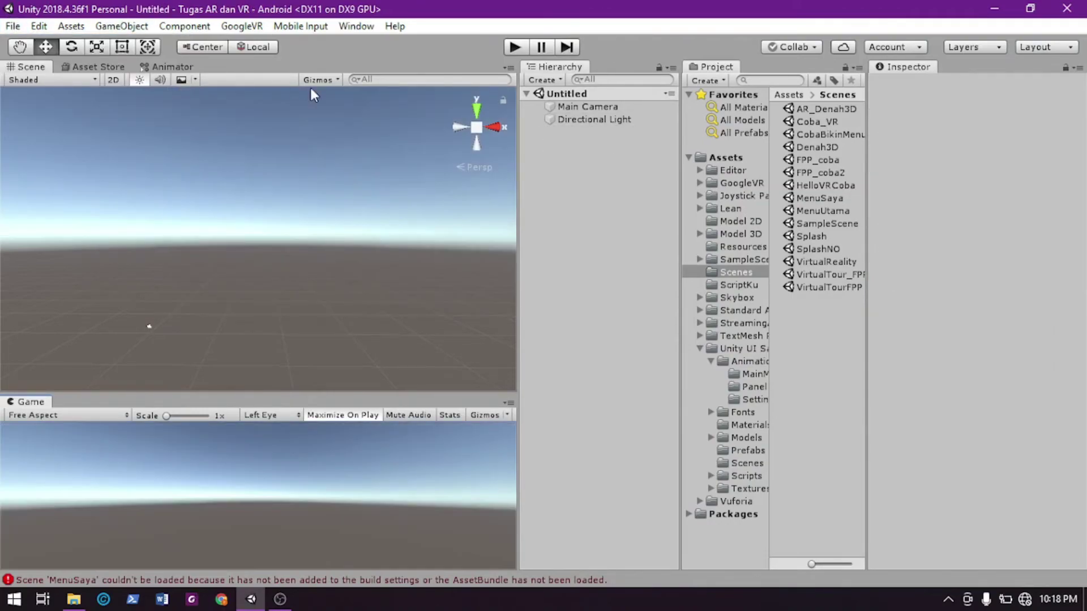
# Save the new scene as SplashScreen.unity in the project's Assets > Scenes folder
pyautogui.hotkey('ctrl', 's')
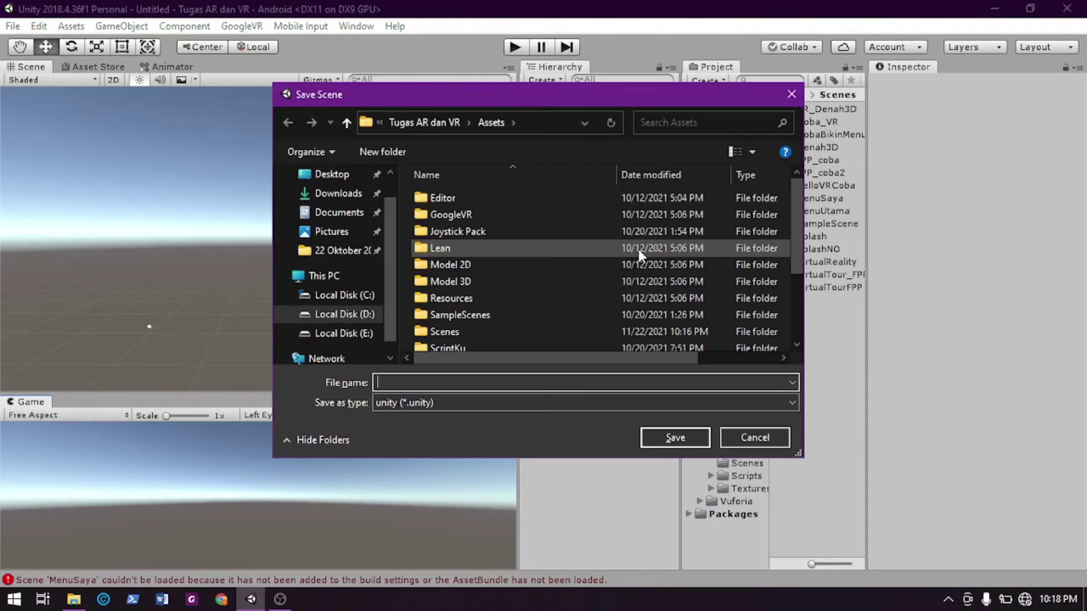
pyautogui.scroll(-2, 476, 288)
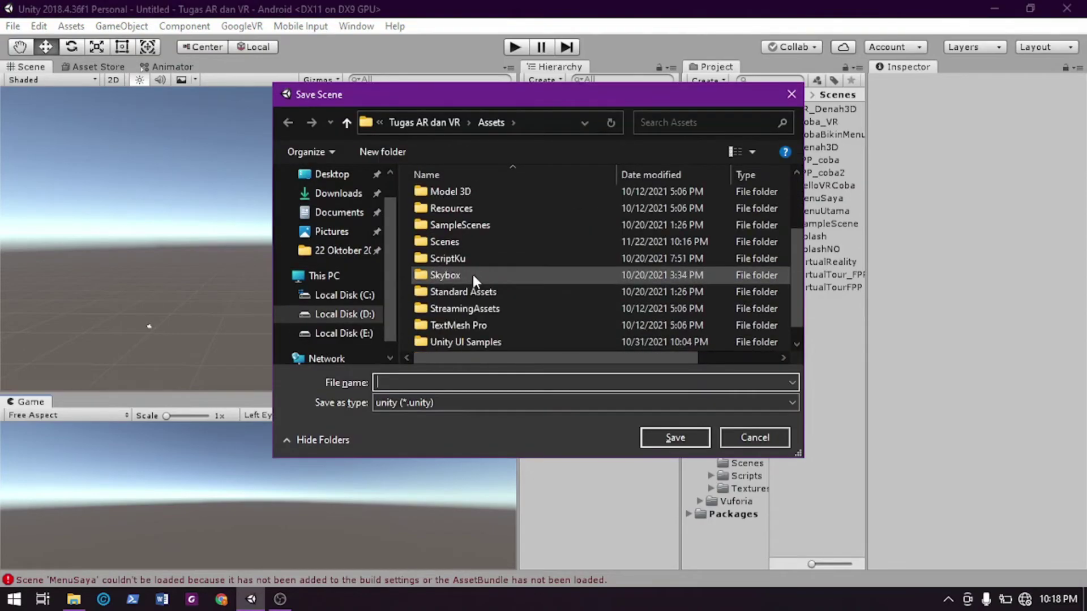
pyautogui.doubleClick(473, 242)
pyautogui.scroll(-2, 568, 331)
pyautogui.press('s')
pyautogui.press('Down')
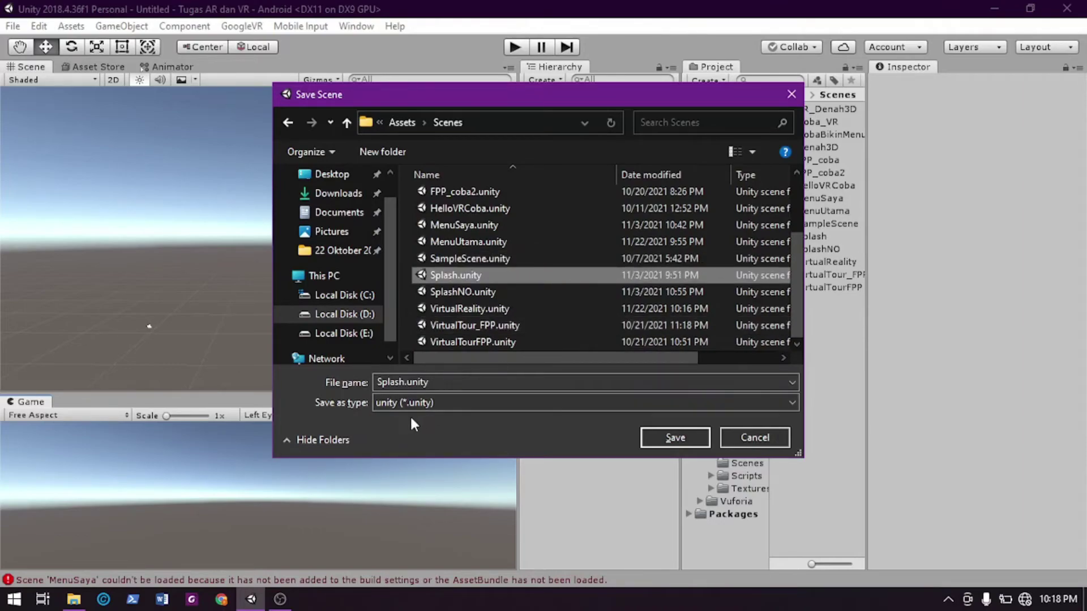
pyautogui.click(405, 382)
pyautogui.click(403, 382)
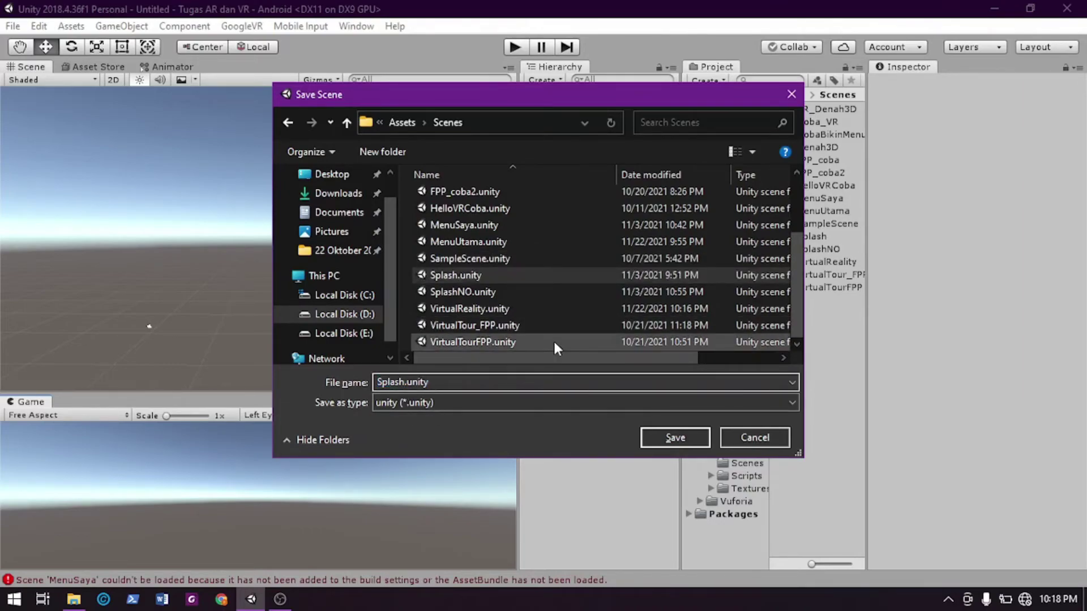
pyautogui.write('Screen')
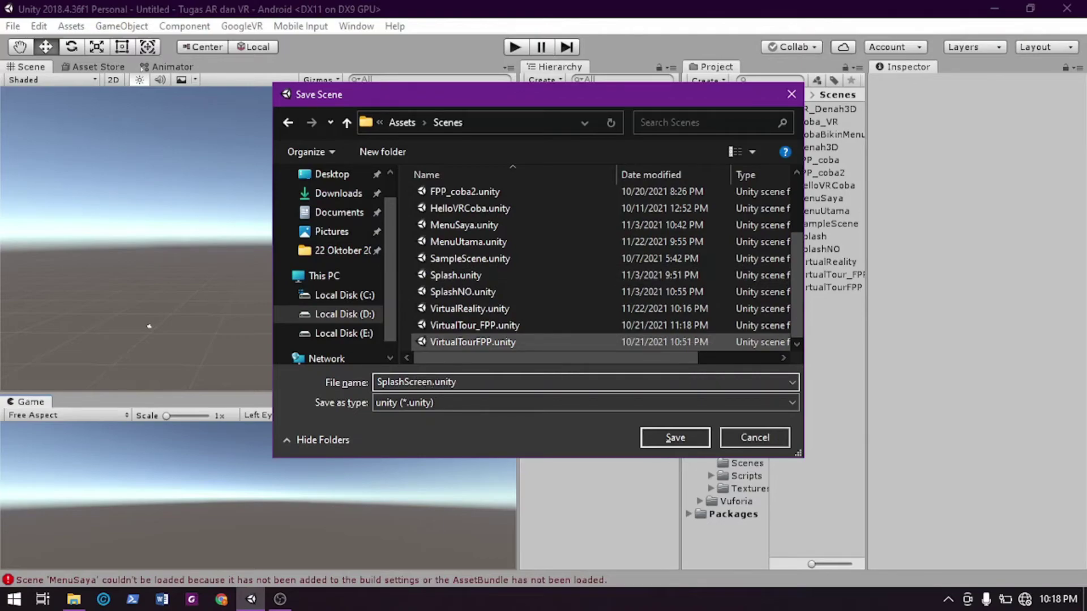
pyautogui.press('Return')
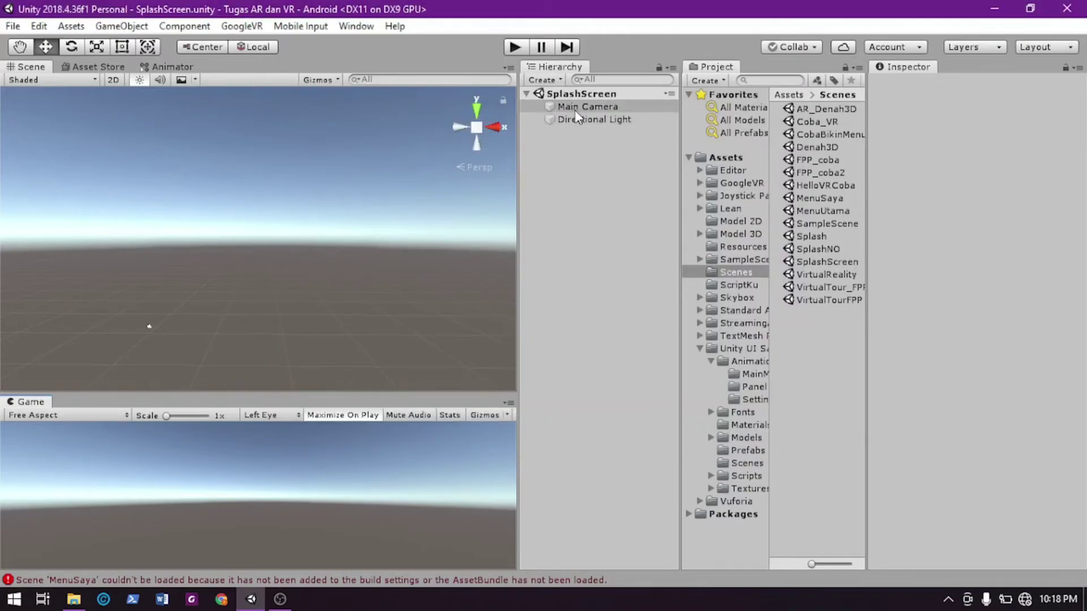
# Add a UI Canvas to the SplashScreen scene and create a UI Image as its child
pyautogui.rightClick(583, 139)
pyautogui.moveTo(692, 310)
pyautogui.moveTo(679, 394)
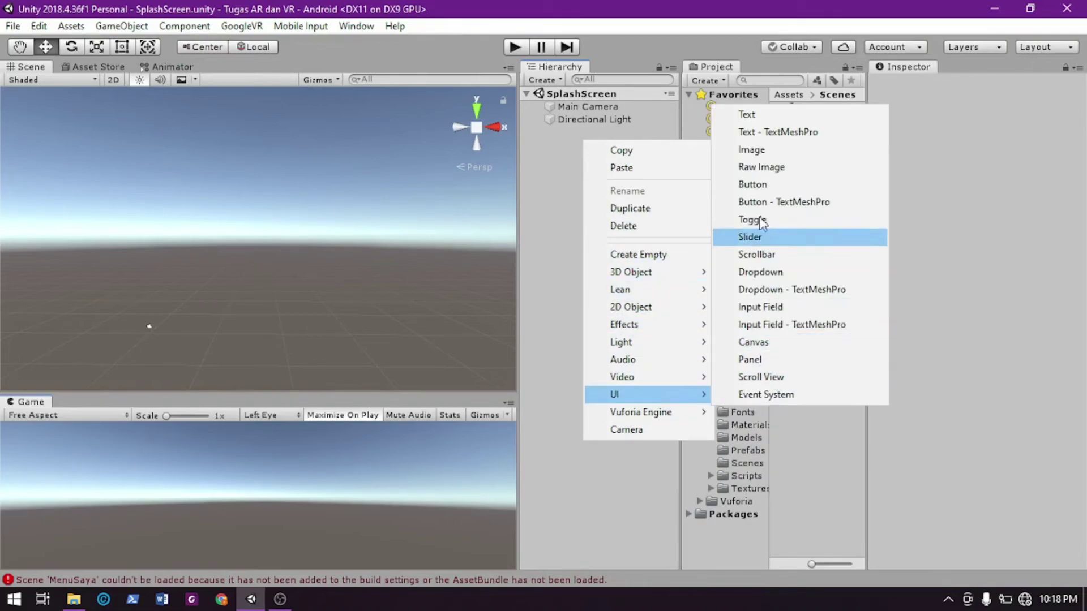
pyautogui.click(775, 345)
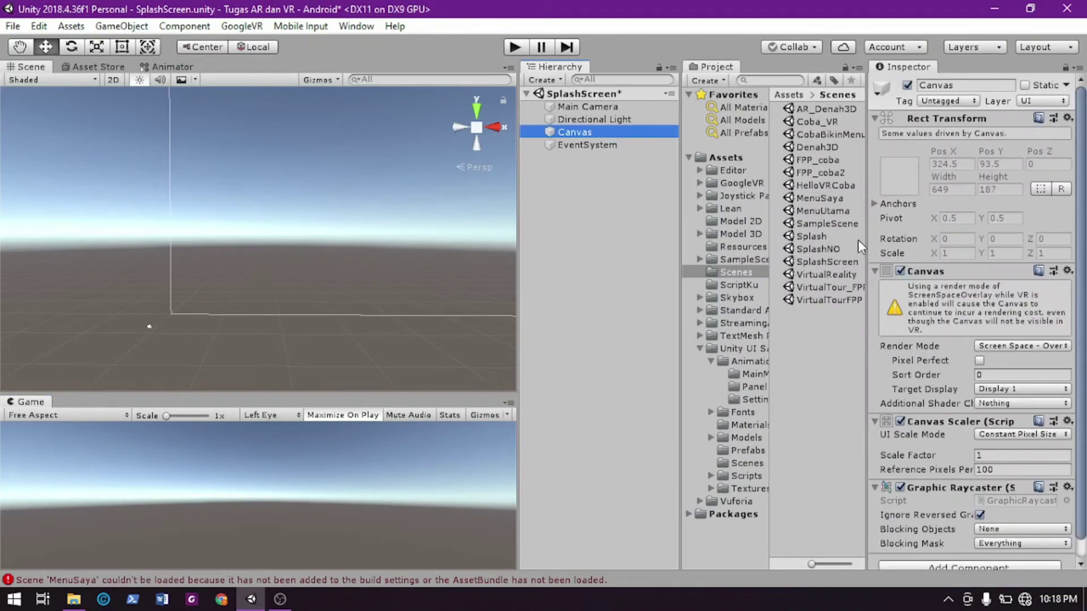
pyautogui.rightClick(575, 129)
pyautogui.moveTo(682, 385)
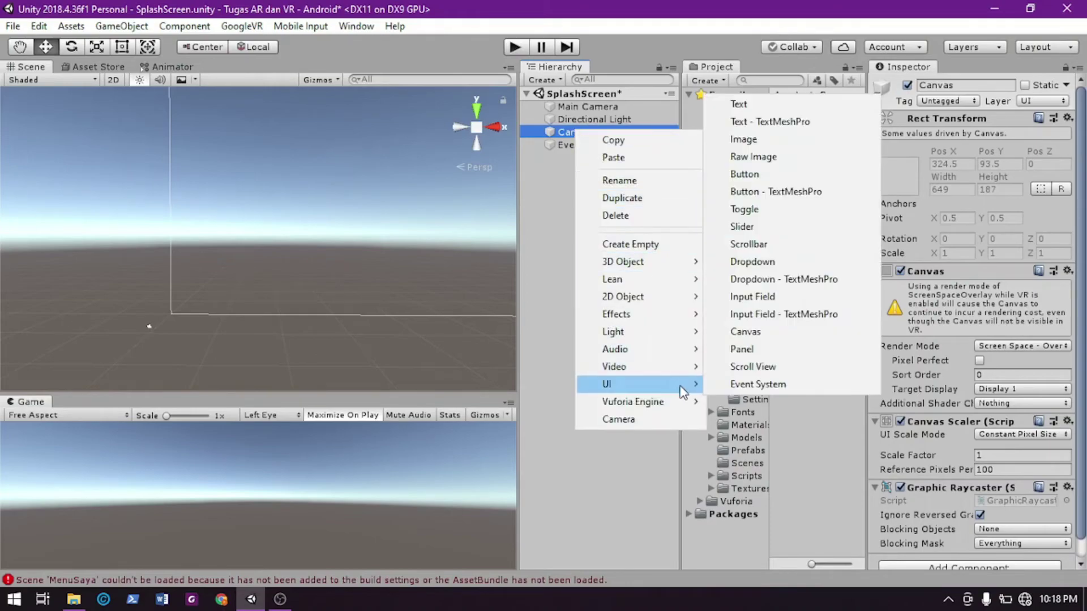
pyautogui.click(770, 140)
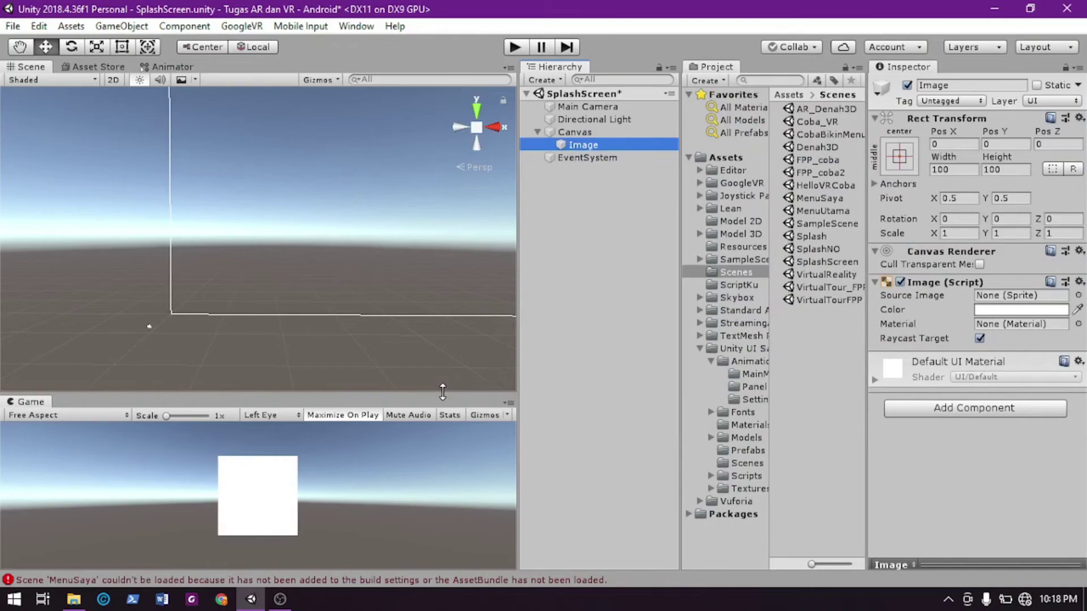
# Enlarge the Game view and assign the Icon1 sprite as the Image's source image
pyautogui.moveTo(442, 396); pyautogui.dragTo(442, 239)
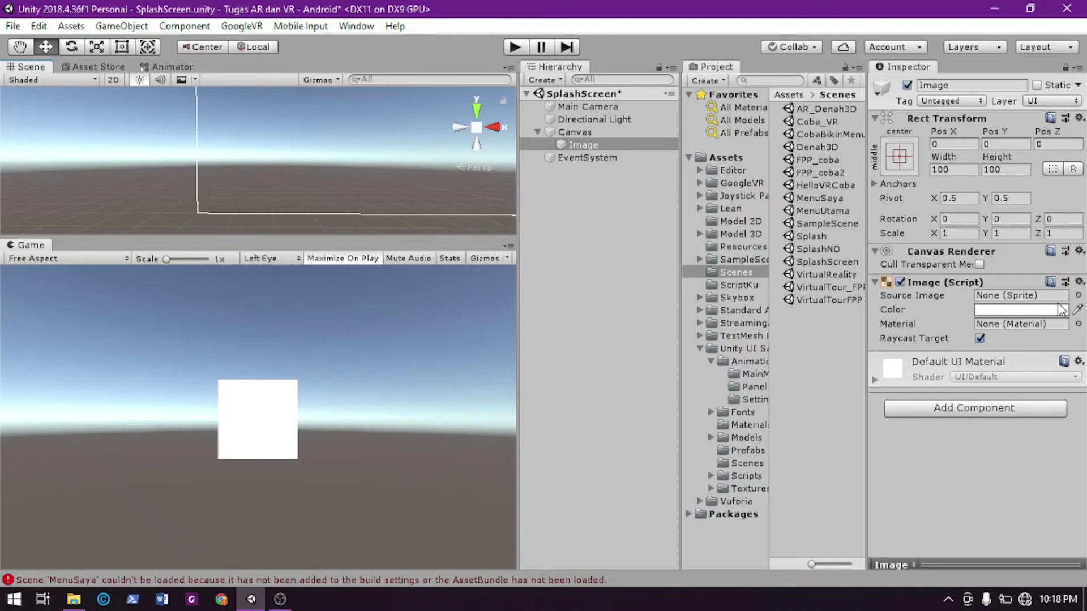
pyautogui.click(1077, 295)
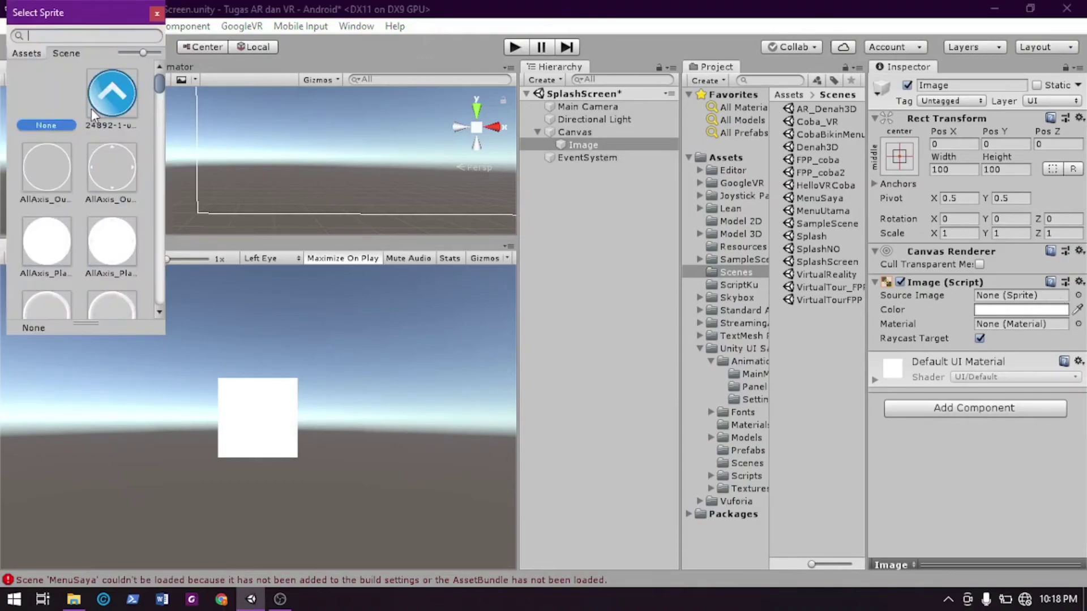
pyautogui.scroll(-10, 76, 198)
pyautogui.scroll(-10, 90, 218)
pyautogui.click(43, 143)
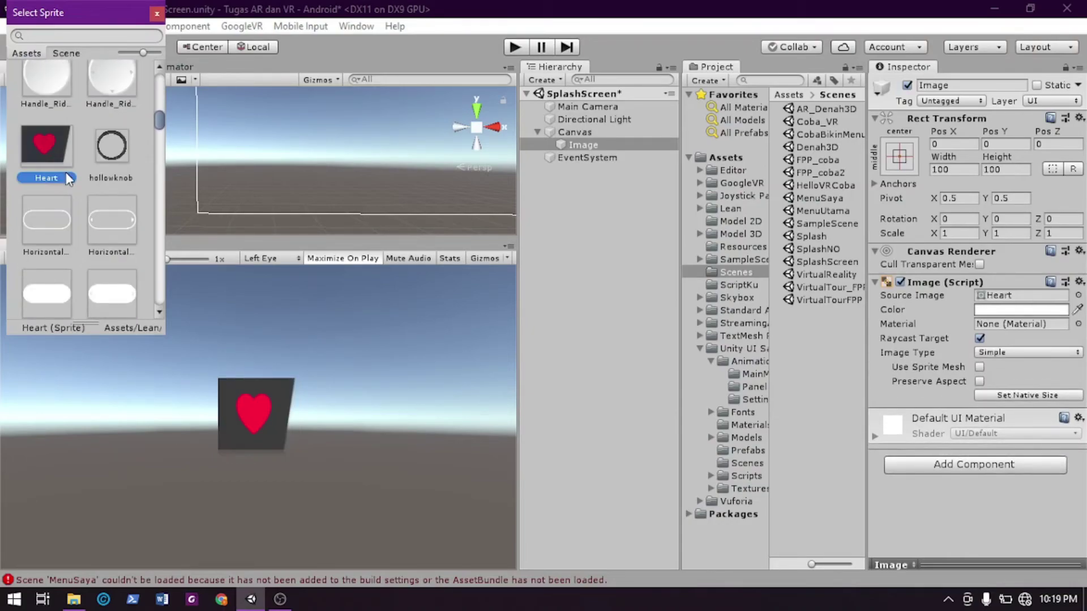
pyautogui.scroll(-3, 68, 192)
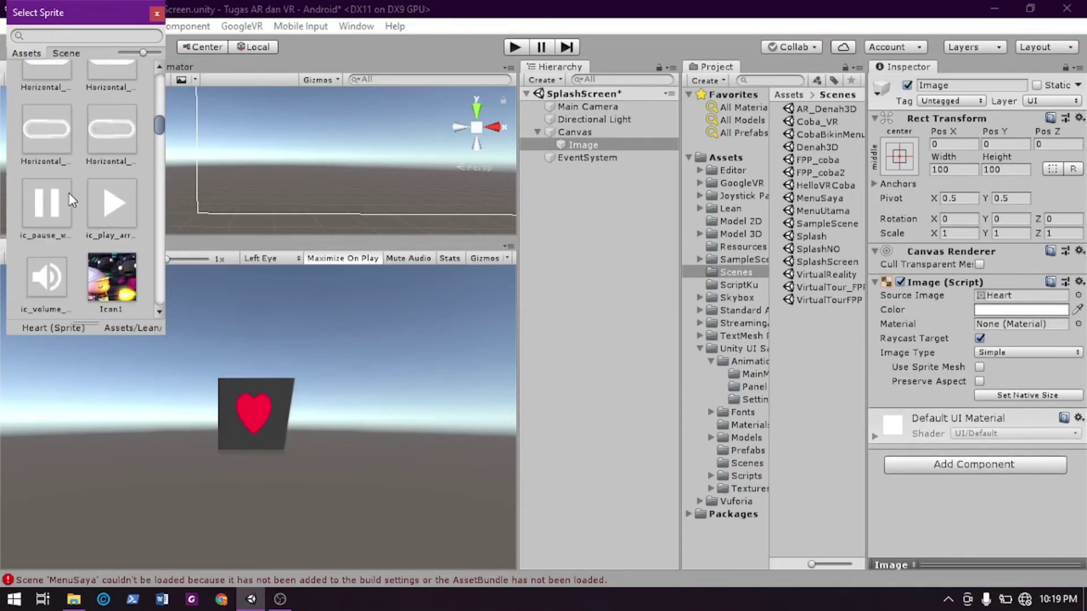
pyautogui.doubleClick(121, 277)
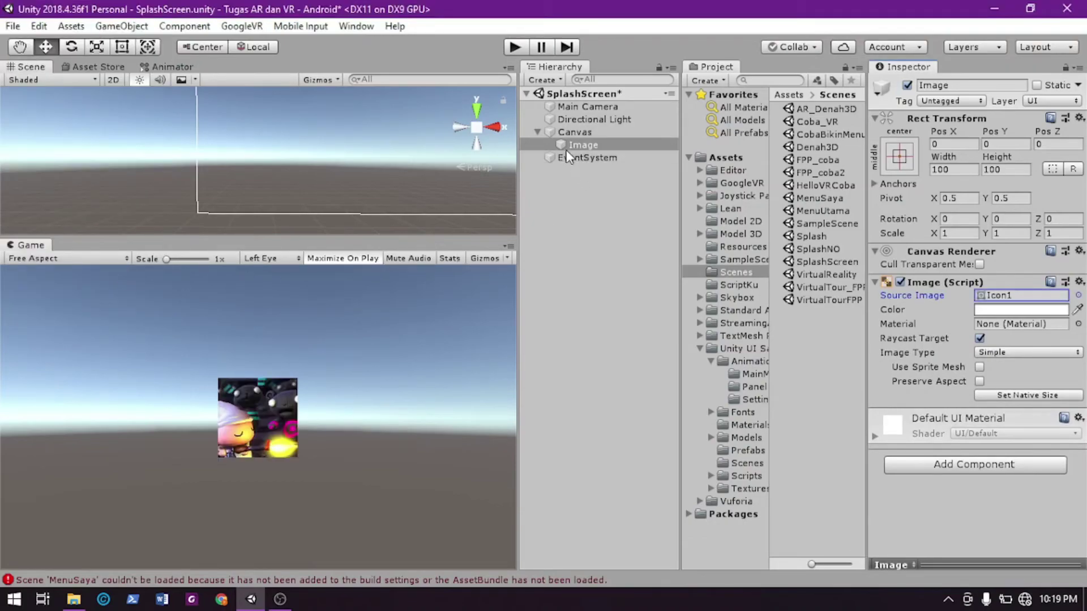
# Delete the Image from the Canvas and add a UI Raw Image as a child of the Canvas
pyautogui.rightClick(586, 145)
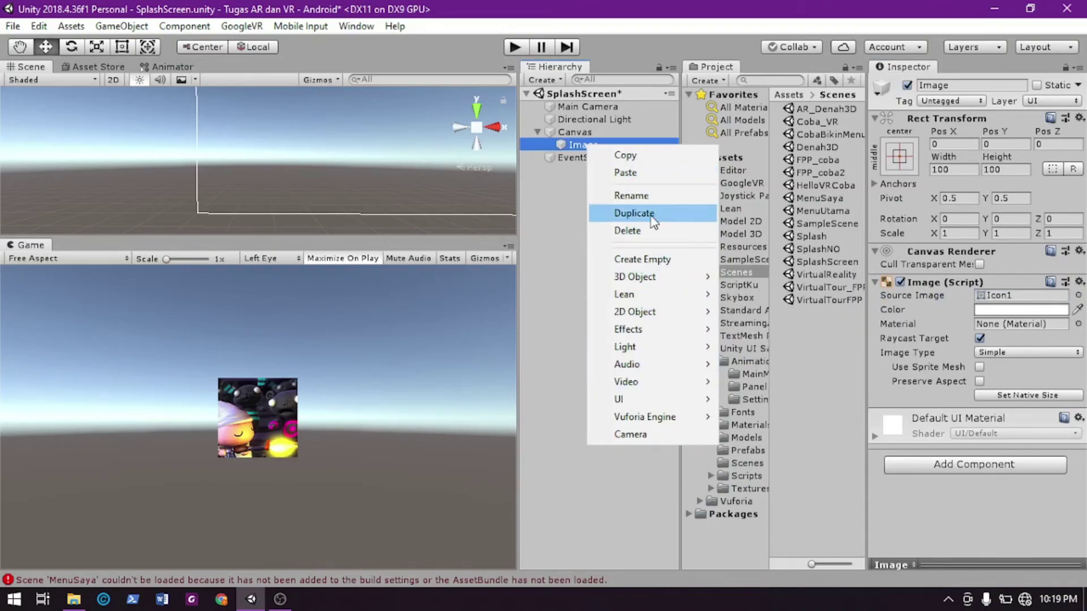
pyautogui.click(628, 230)
pyautogui.click(592, 131)
pyautogui.rightClick(592, 131)
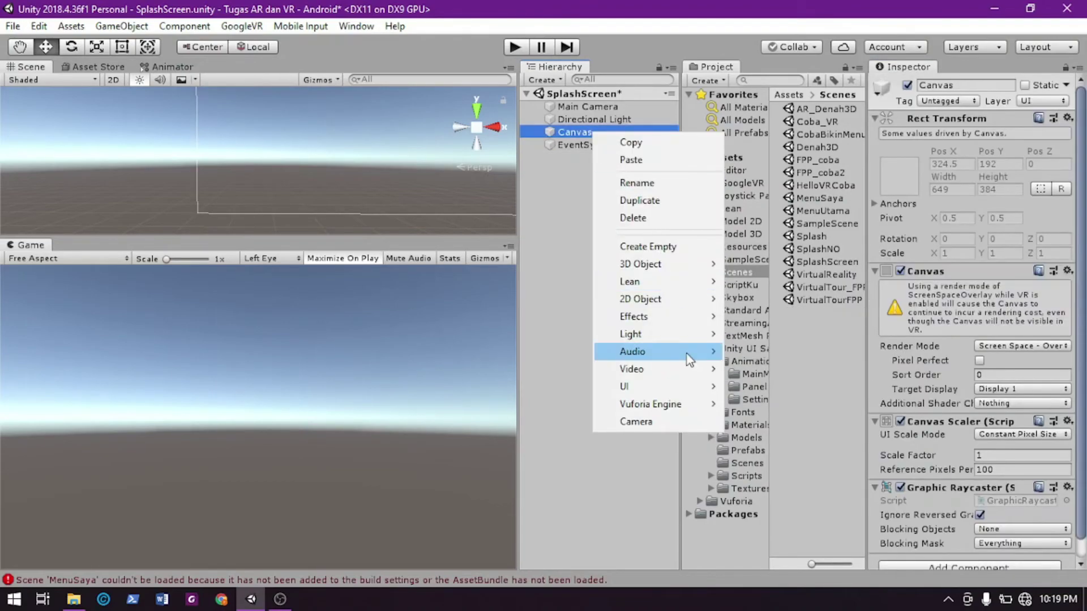
pyautogui.moveTo(698, 388)
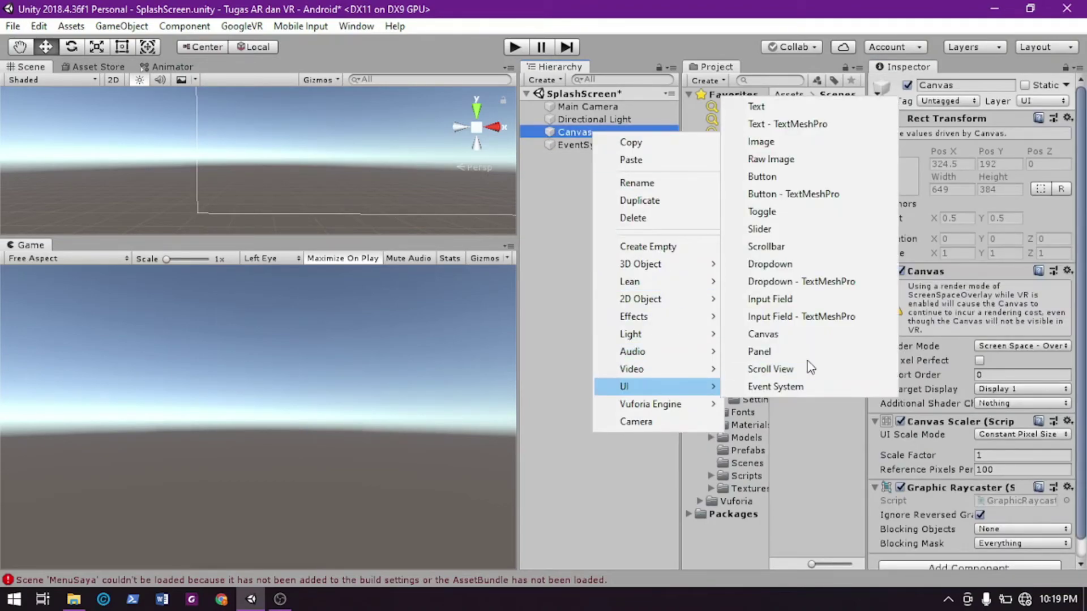
pyautogui.click(786, 161)
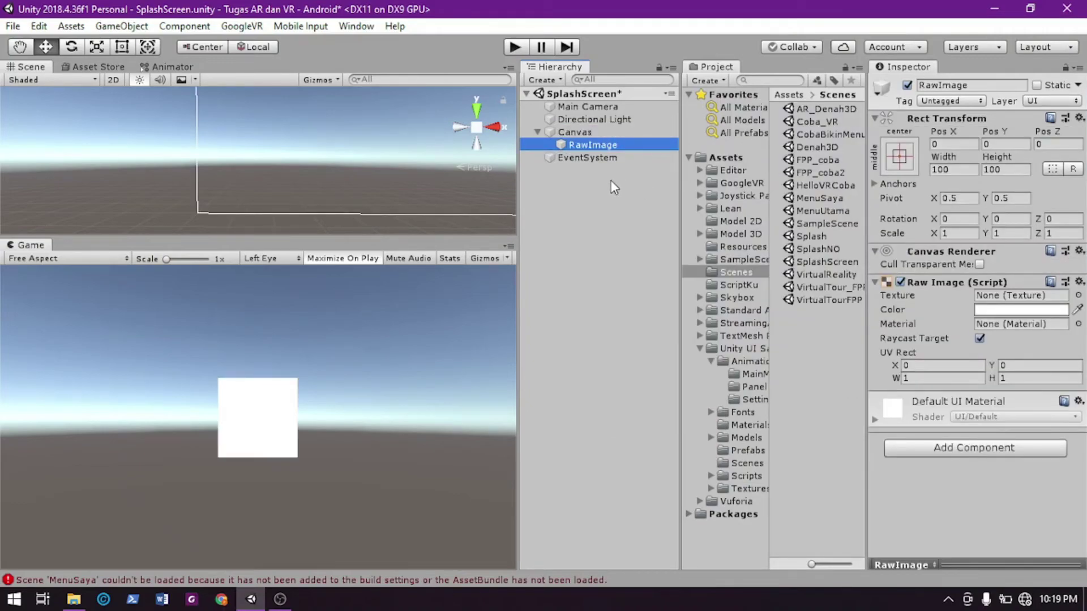
# Replace the Raw Image under the Canvas with a new UI Image
pyautogui.click(581, 134)
pyautogui.rightClick(580, 132)
pyautogui.moveTo(656, 378)
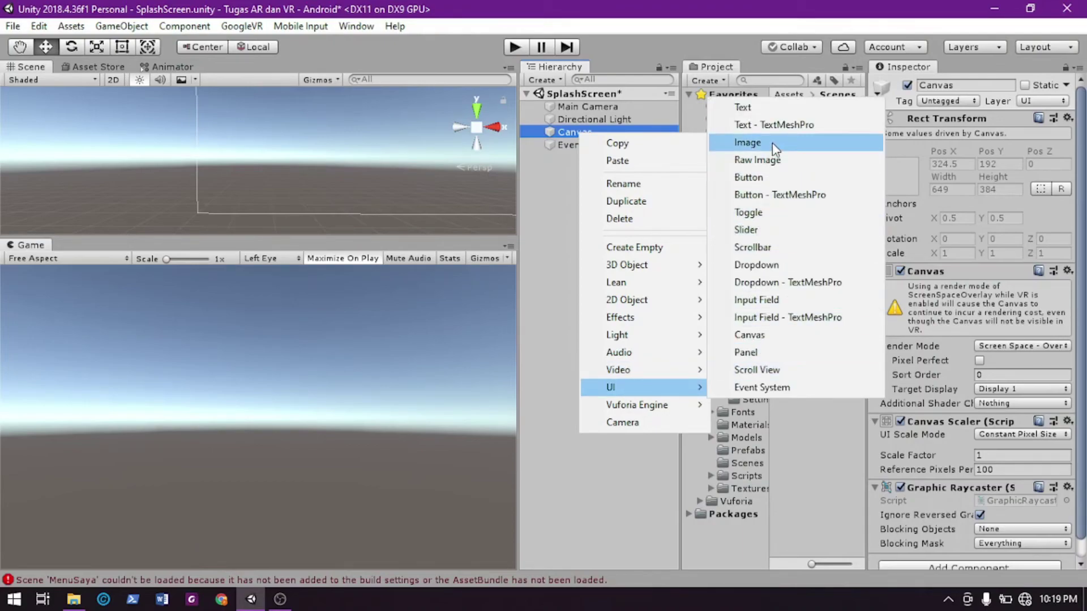
pyautogui.click(772, 143)
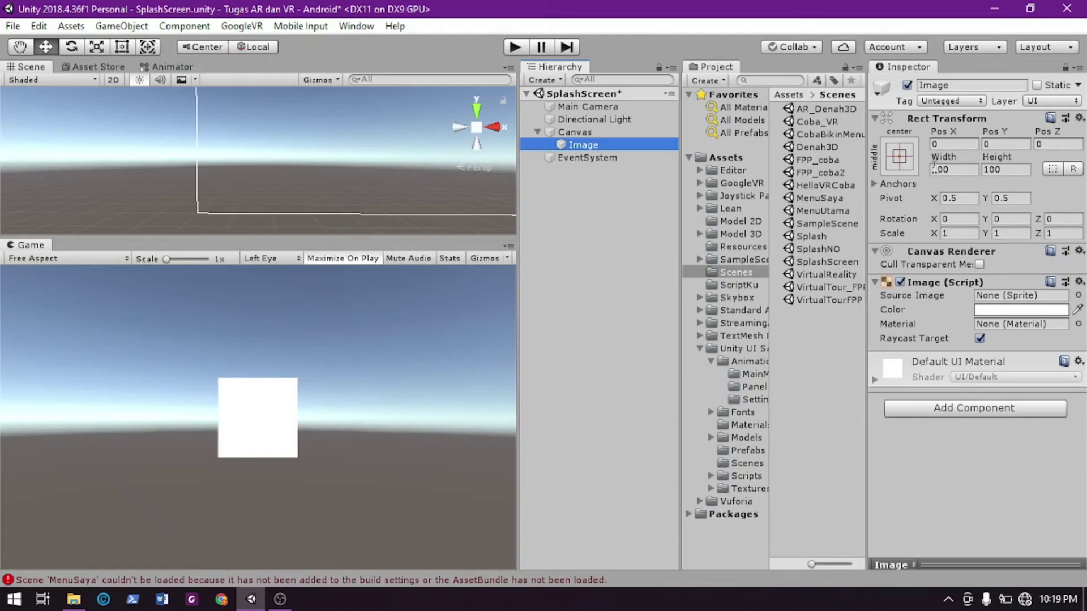
# Widen the Image to about 108.34, keeping its middle-center anchor preset
pyautogui.click(899, 157)
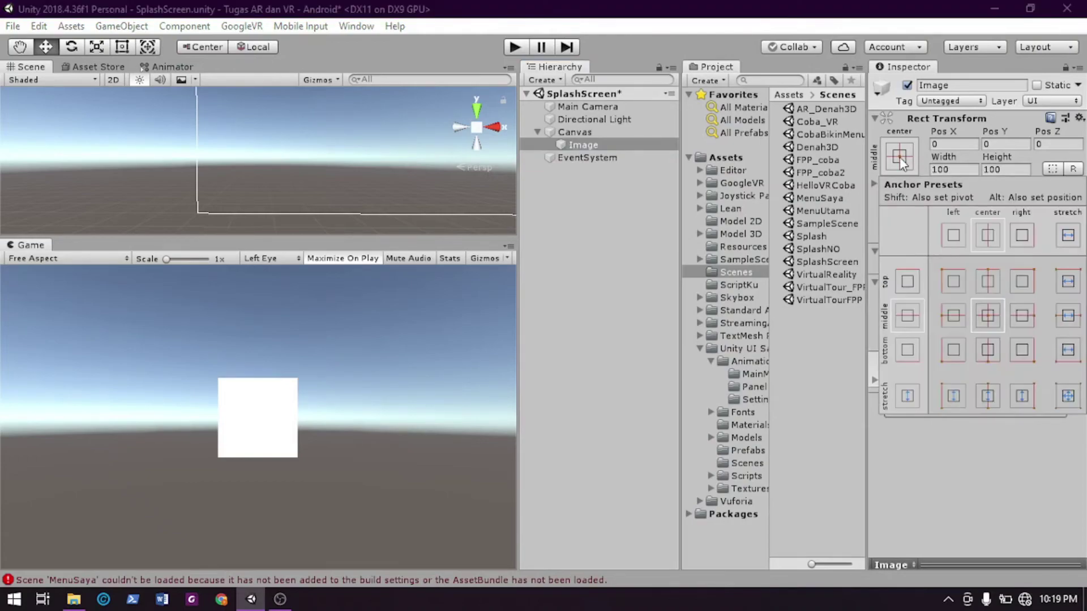
pyautogui.click(899, 157)
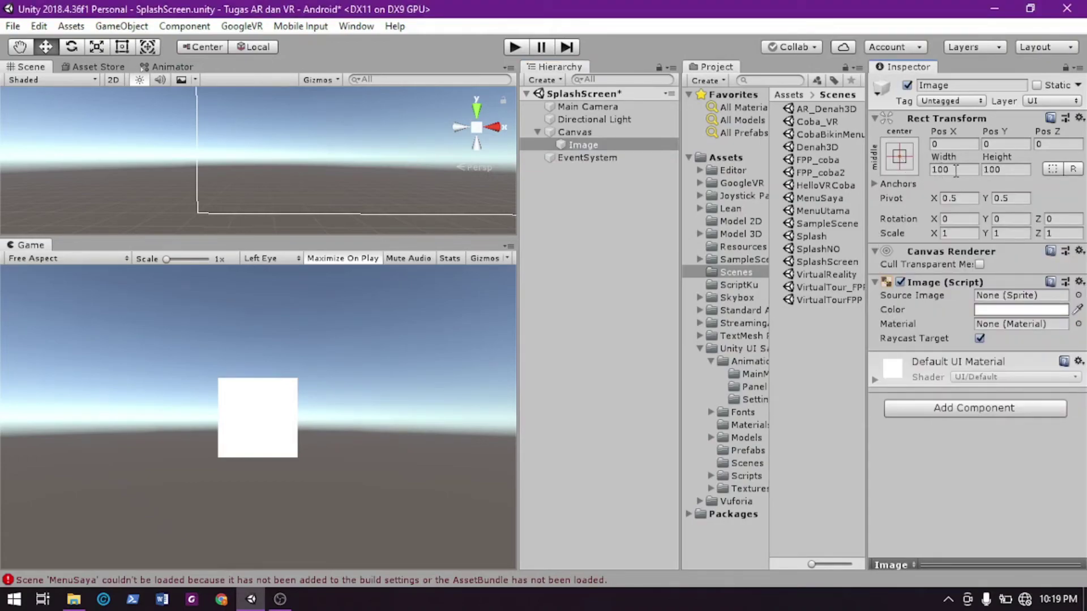
pyautogui.moveTo(961, 159); pyautogui.dragTo(102, 155)
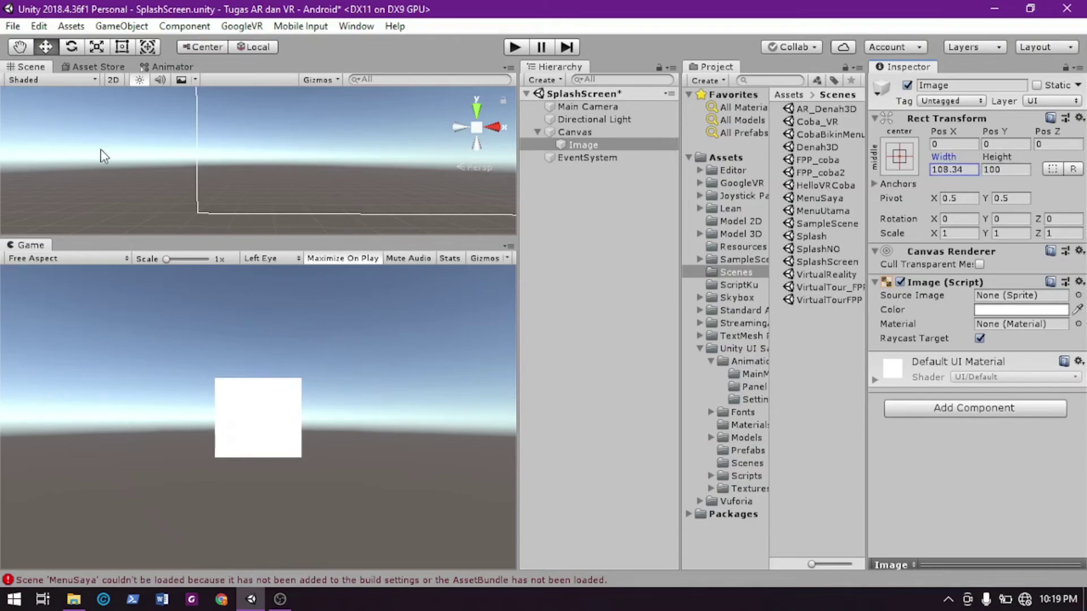
pyautogui.click(958, 169)
pyautogui.click(878, 183)
pyautogui.click(878, 183)
# Match the Image to the Canvas size by setting its width to 649 and its height to 384
pyautogui.click(628, 135)
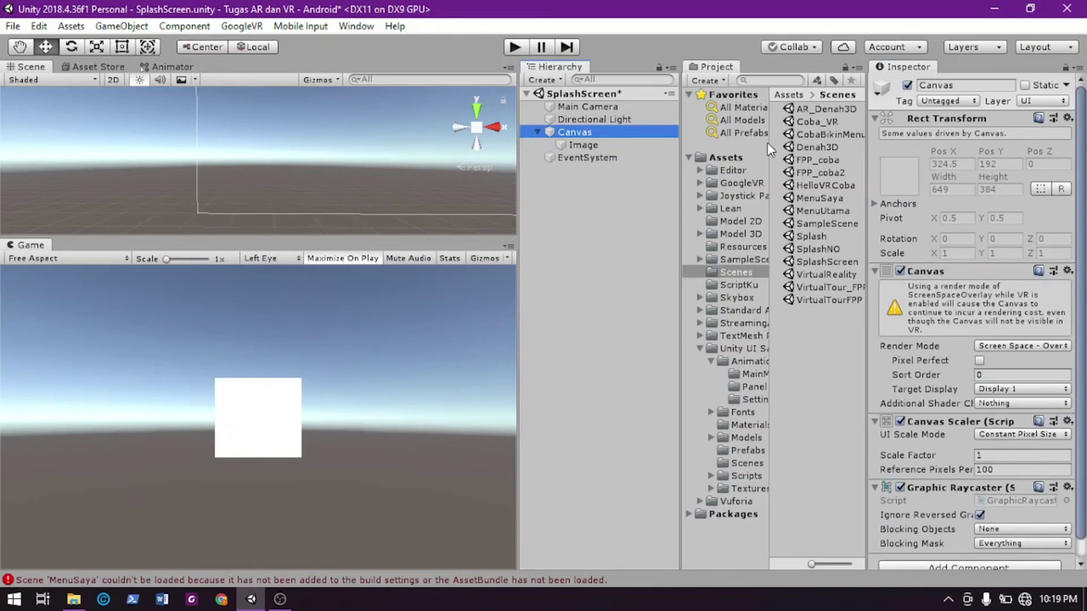
pyautogui.click(579, 144)
pyautogui.click(971, 168)
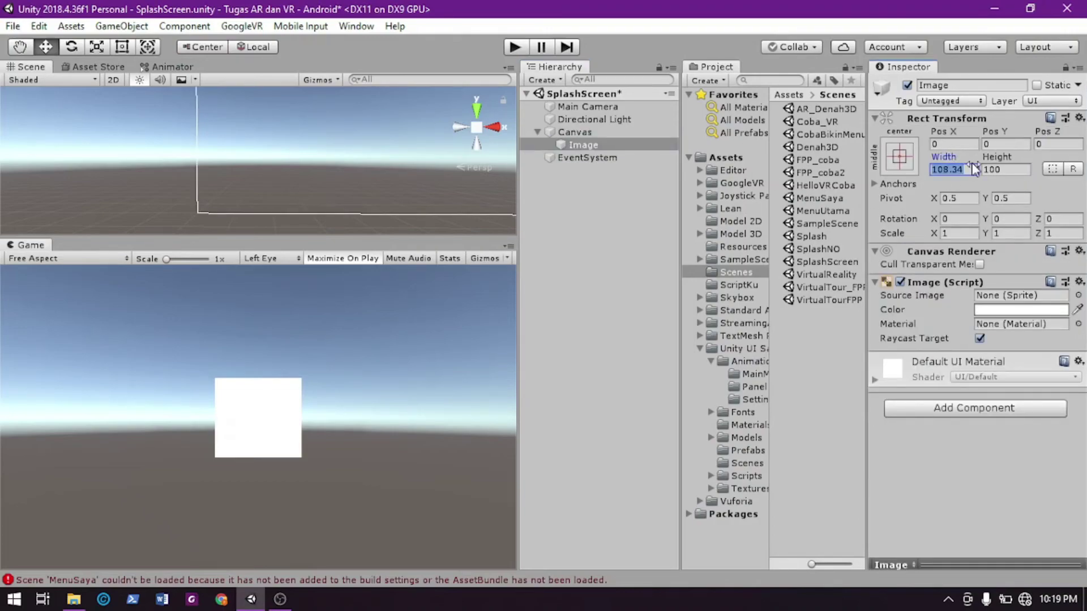
pyautogui.write('649')
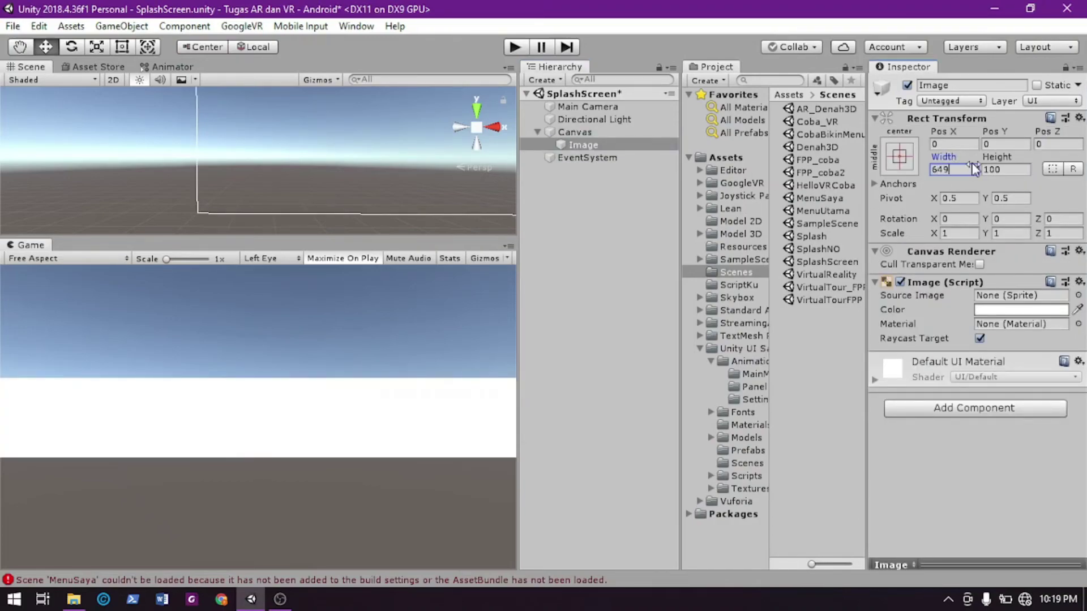
pyautogui.click(612, 133)
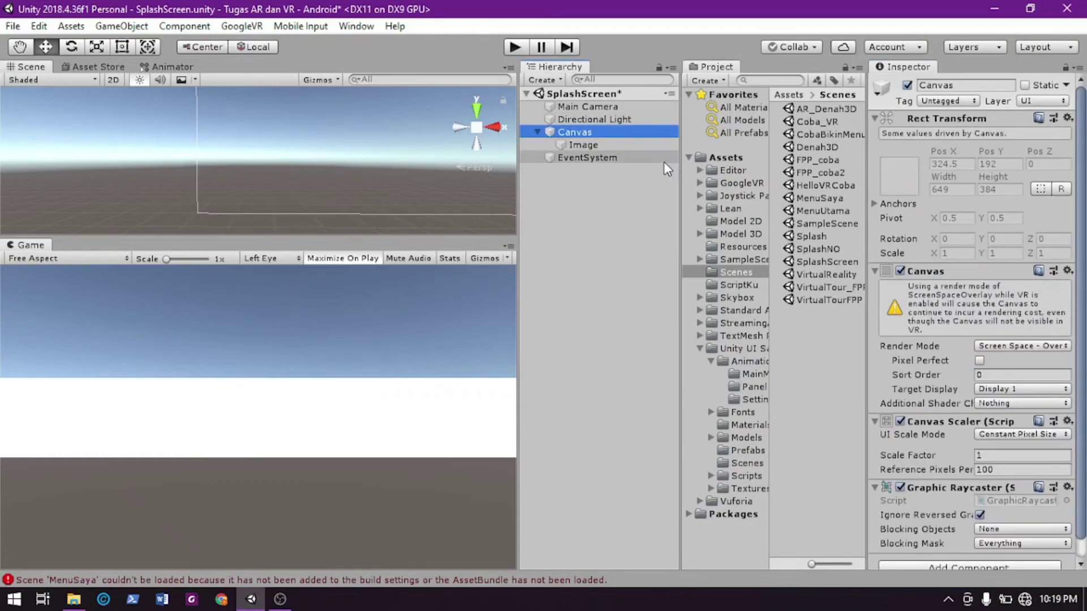
pyautogui.click(651, 148)
pyautogui.click(1006, 170)
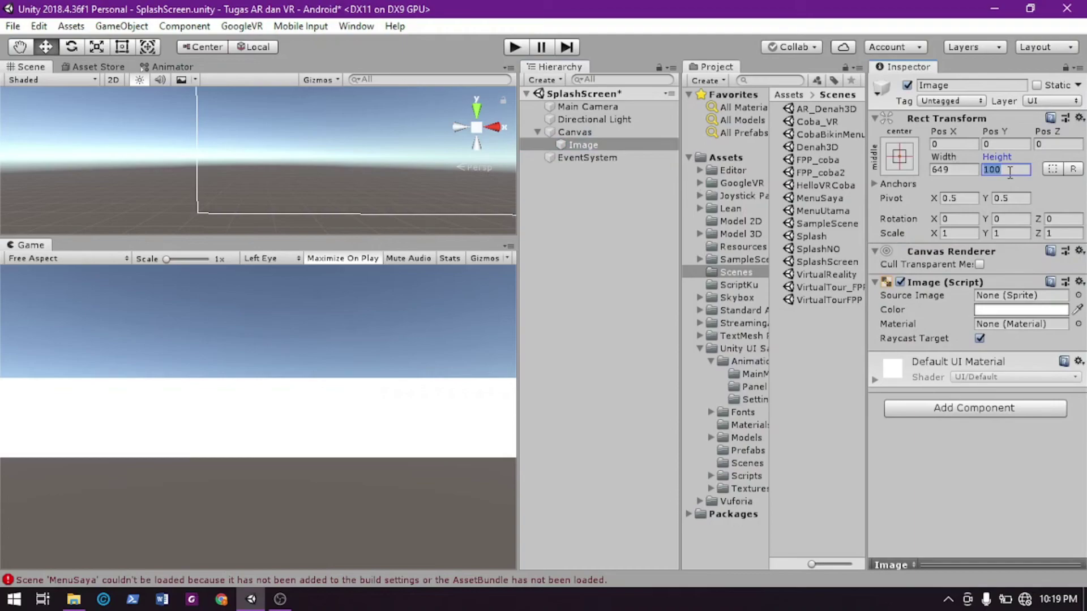
pyautogui.write('384')
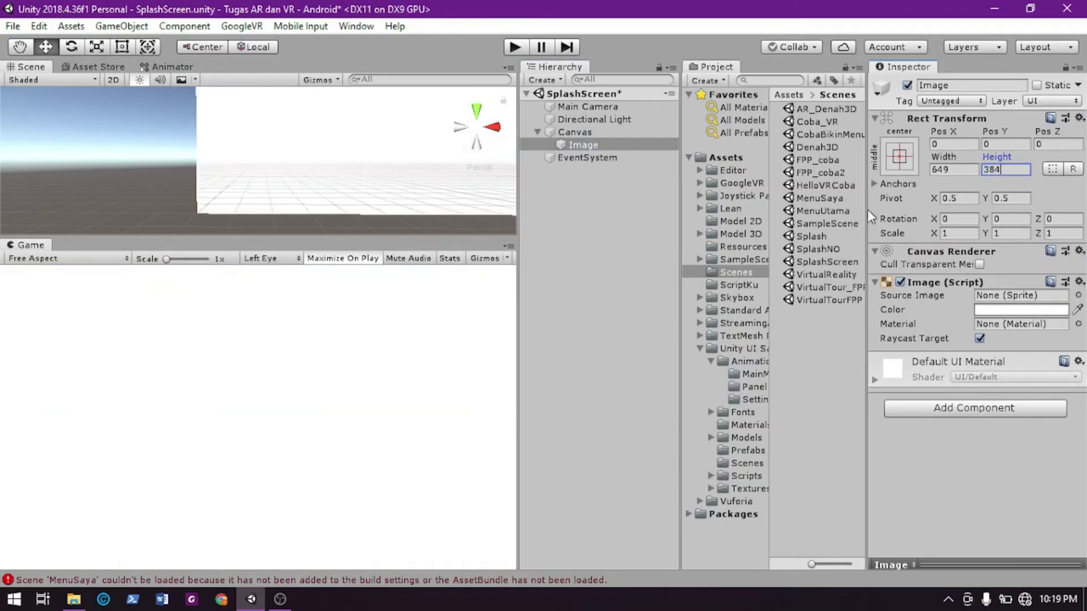
pyautogui.press('Return')
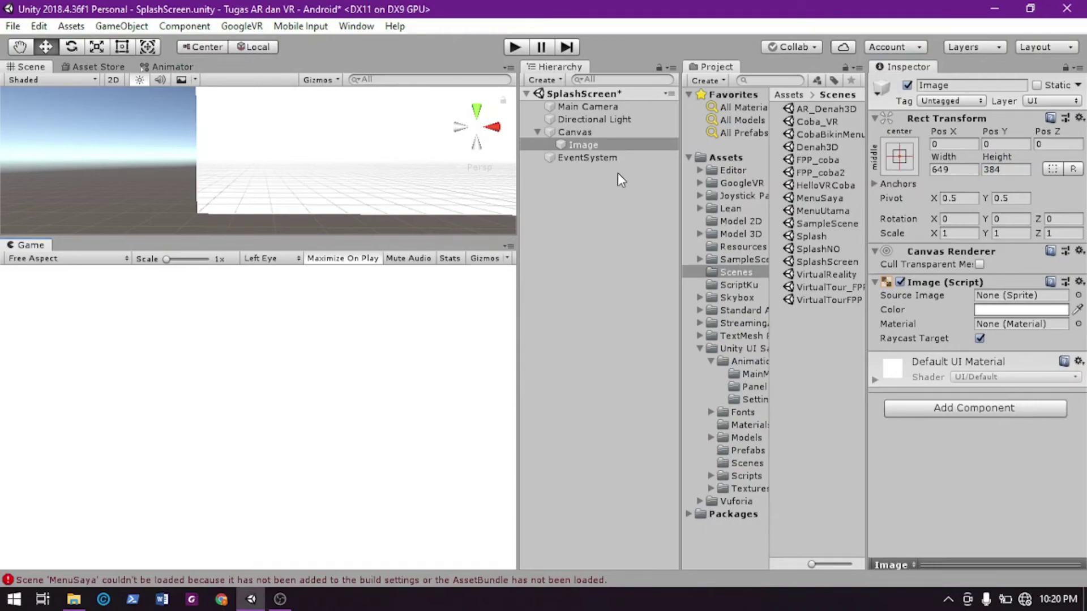
# Assign the GUIReticle sprite as the Image's source image
pyautogui.click(1078, 296)
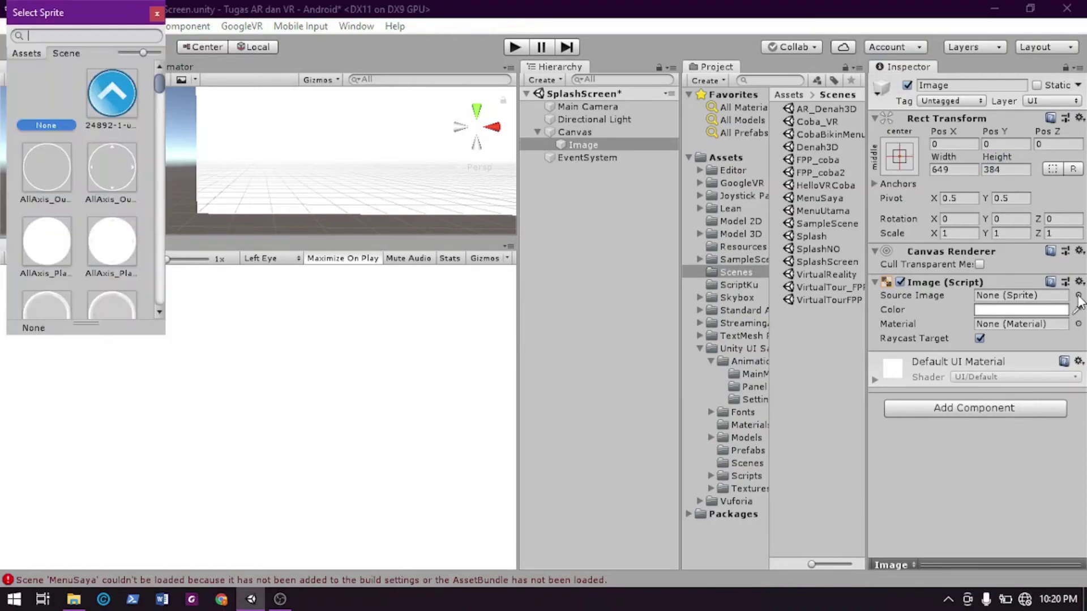
pyautogui.scroll(-4, 52, 185)
pyautogui.scroll(-10, 63, 201)
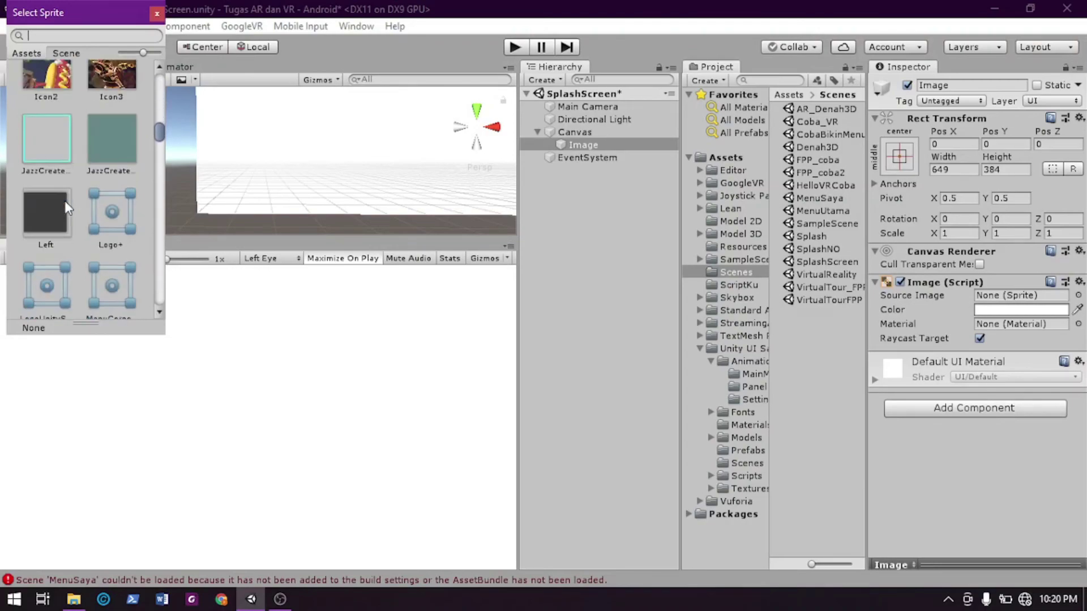
pyautogui.scroll(-2, 67, 205)
pyautogui.scroll(-3, 68, 206)
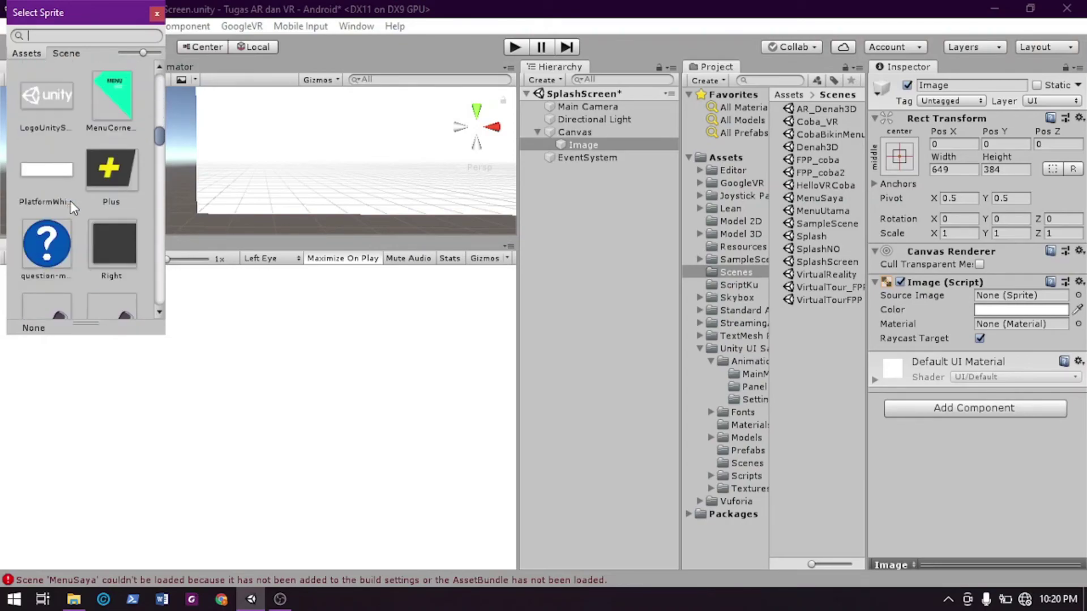
pyautogui.scroll(-5, 71, 205)
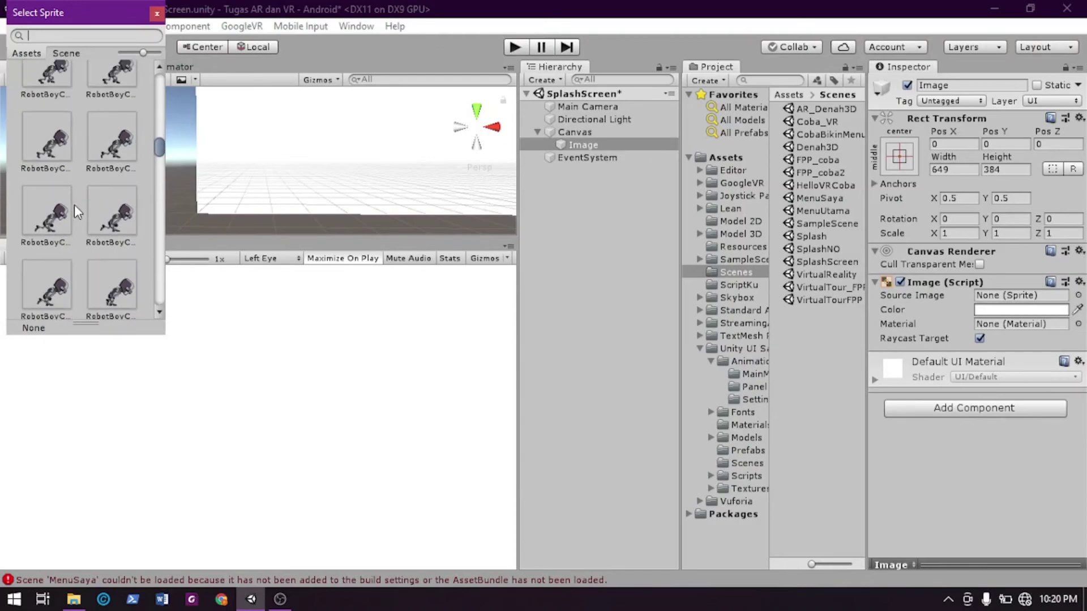
pyautogui.scroll(6, 75, 206)
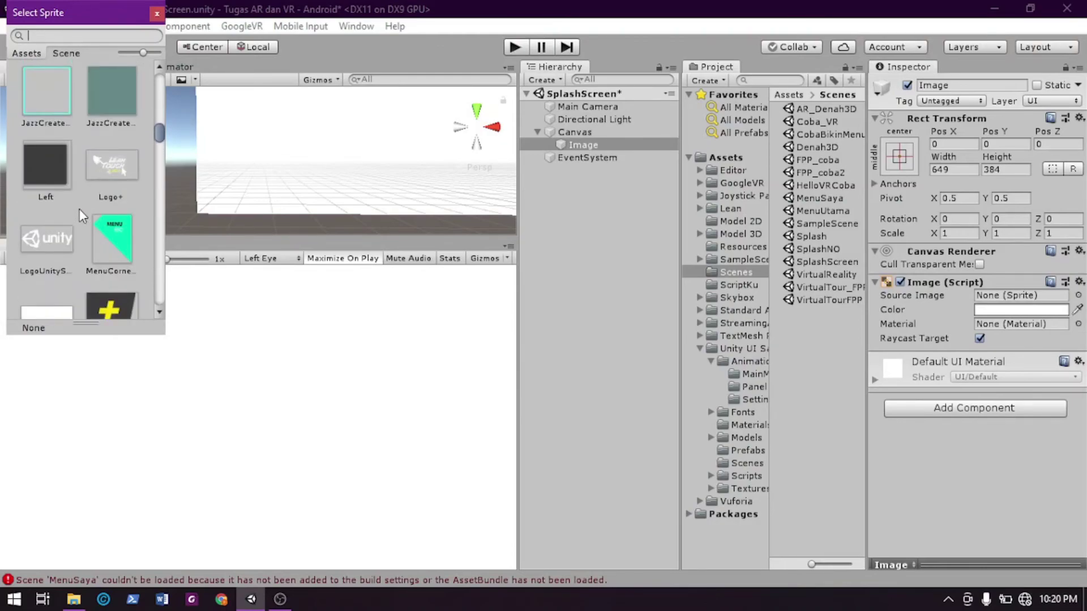
pyautogui.scroll(2, 111, 196)
pyautogui.scroll(3, 114, 159)
pyautogui.click(118, 100)
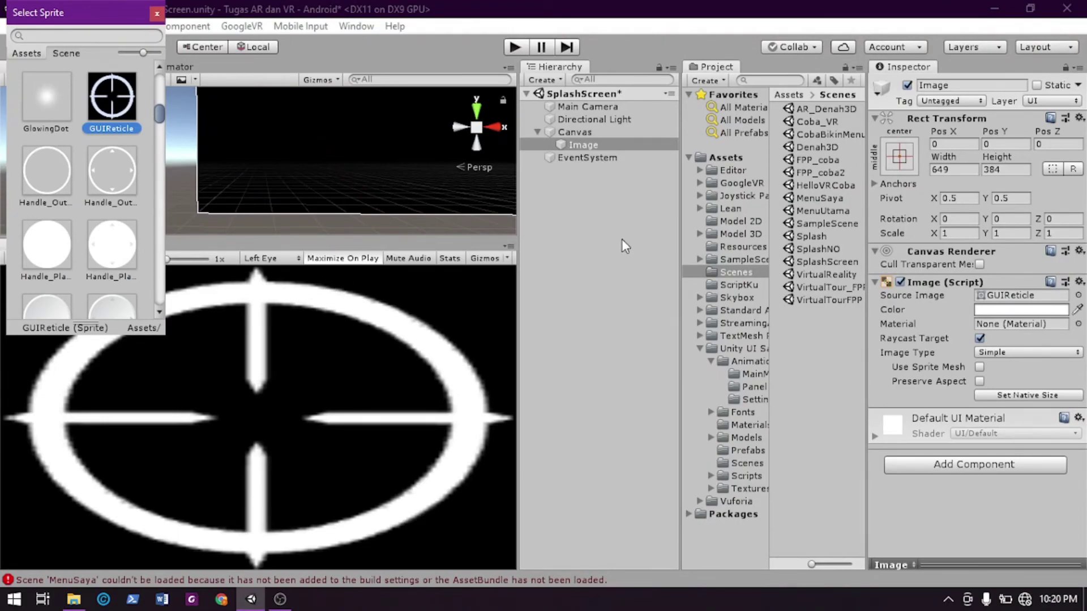
# Collapse the Canvas in the scene hierarchy and create an empty GameObject at the root of the SplashScreen scene
pyautogui.click(542, 129)
pyautogui.click(537, 131)
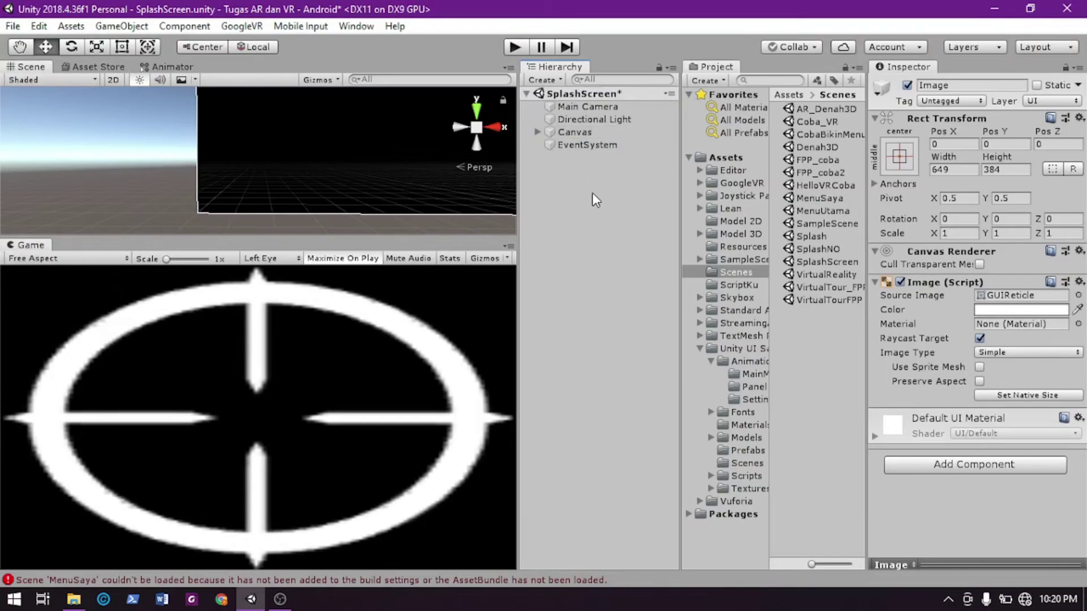
pyautogui.rightClick(597, 190)
pyautogui.moveTo(689, 451)
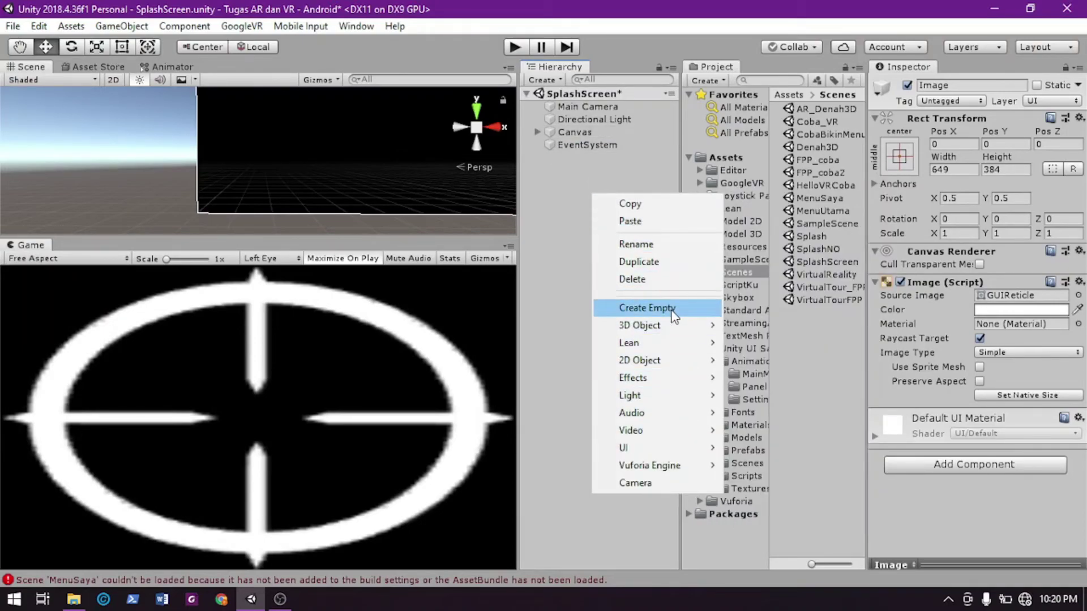
pyautogui.moveTo(683, 333)
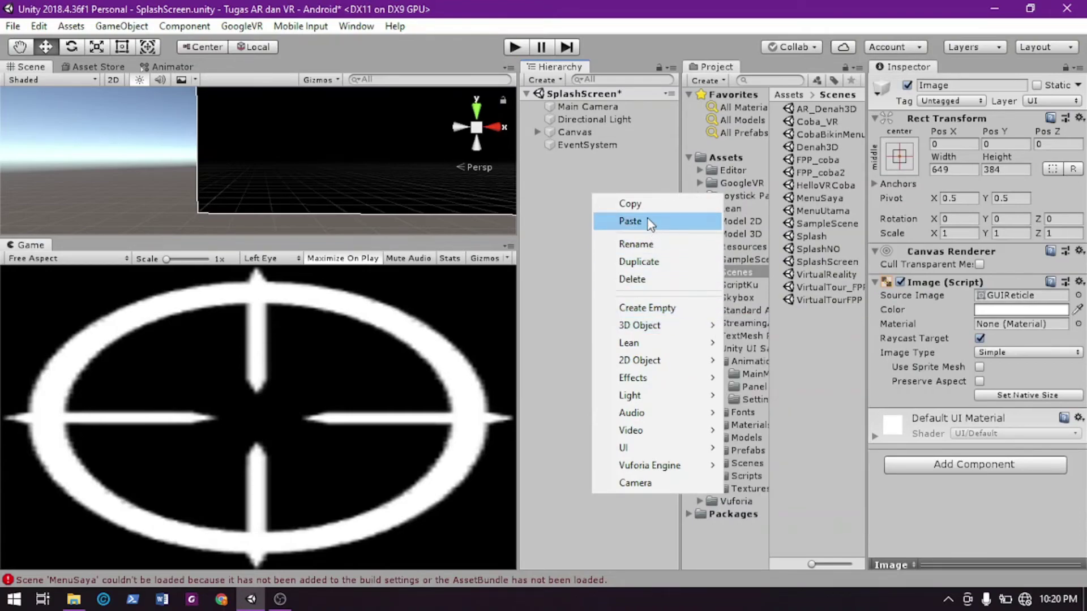
pyautogui.click(672, 309)
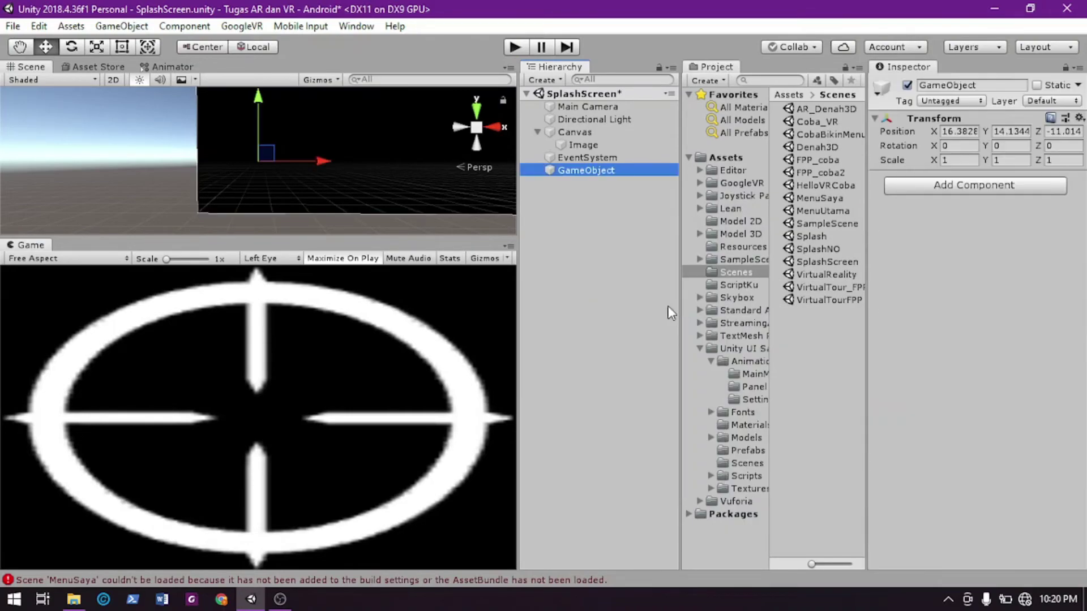
# Search the components for "vr" and add the VR No script to the empty GameObject
pyautogui.click(929, 188)
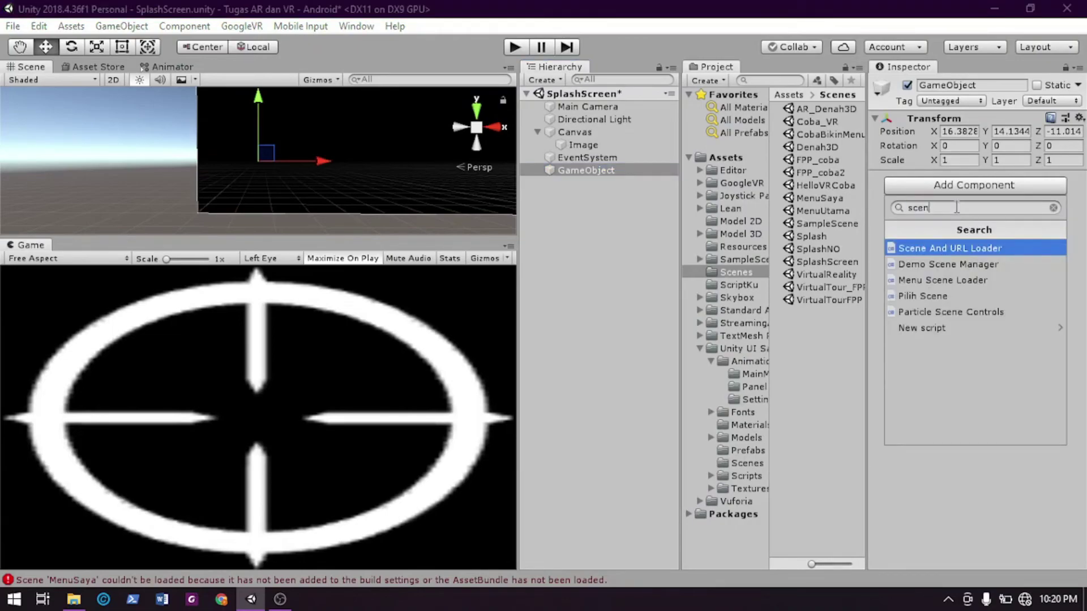
pyautogui.click(1053, 208)
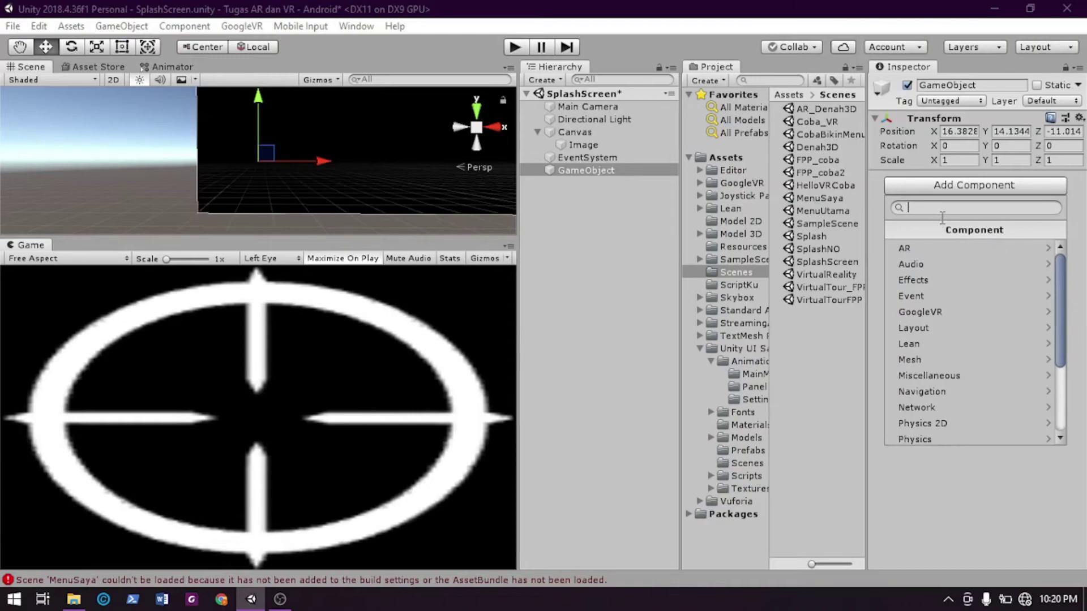
pyautogui.write('vr')
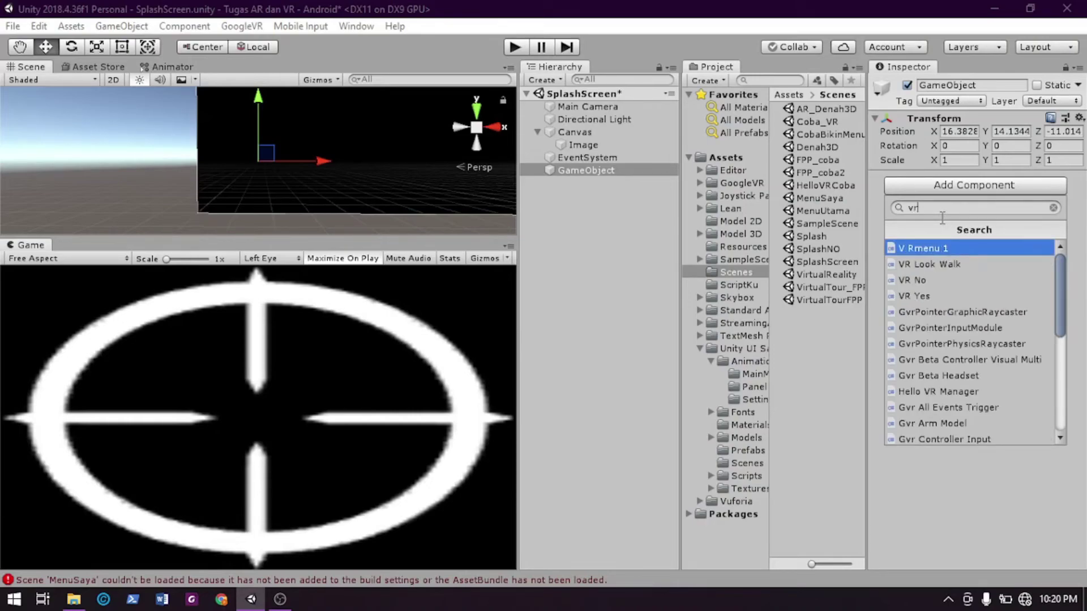
pyautogui.click(949, 285)
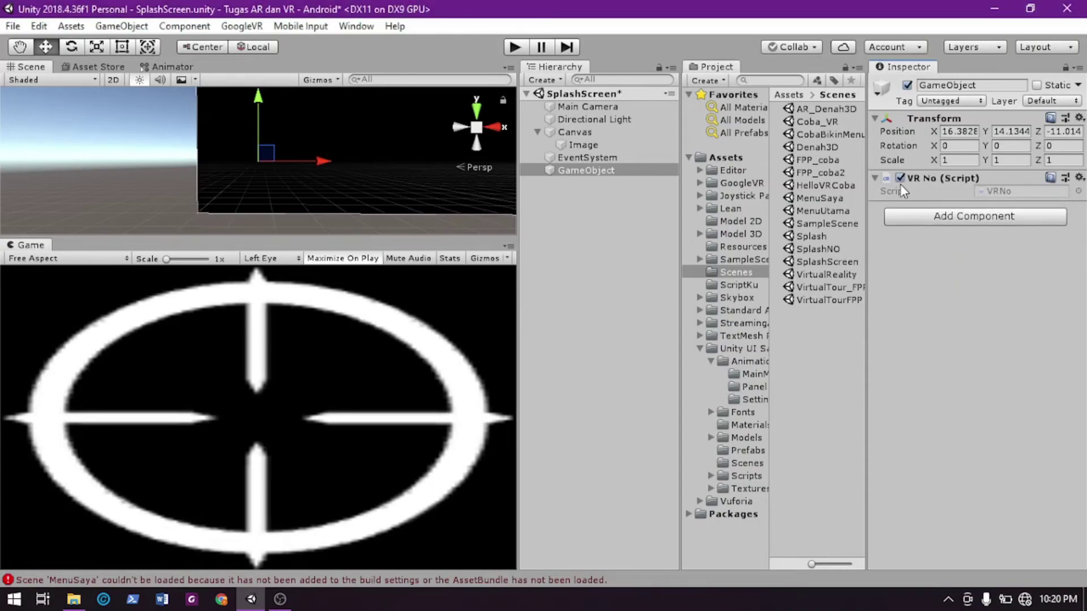
# Add the Splash Fade script to the GameObject and assign the Canvas's Image as its Splash Image
pyautogui.click(919, 210)
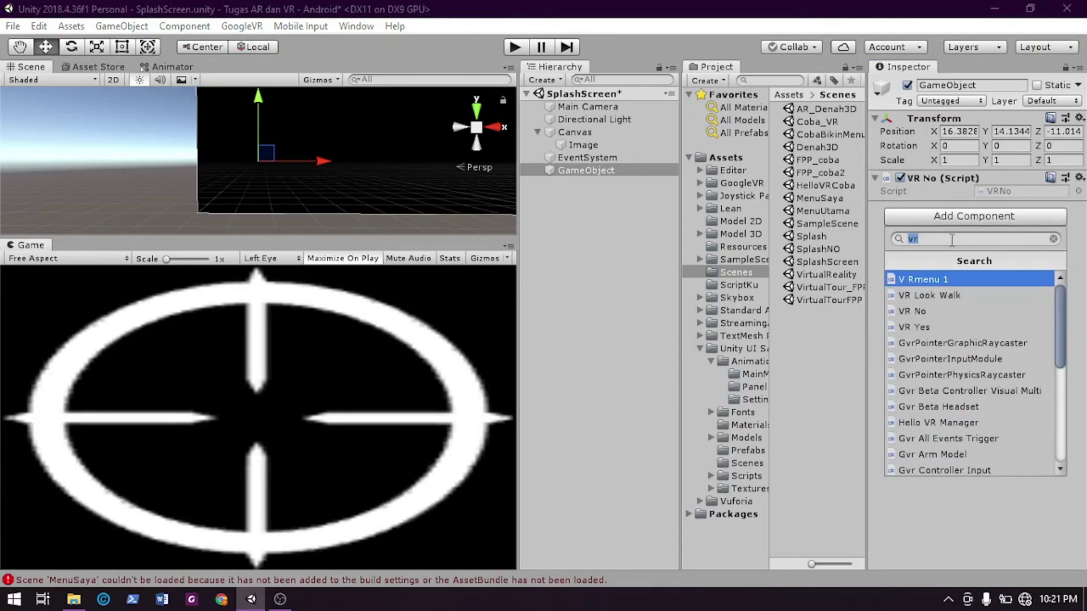
pyautogui.press('BackSpace')
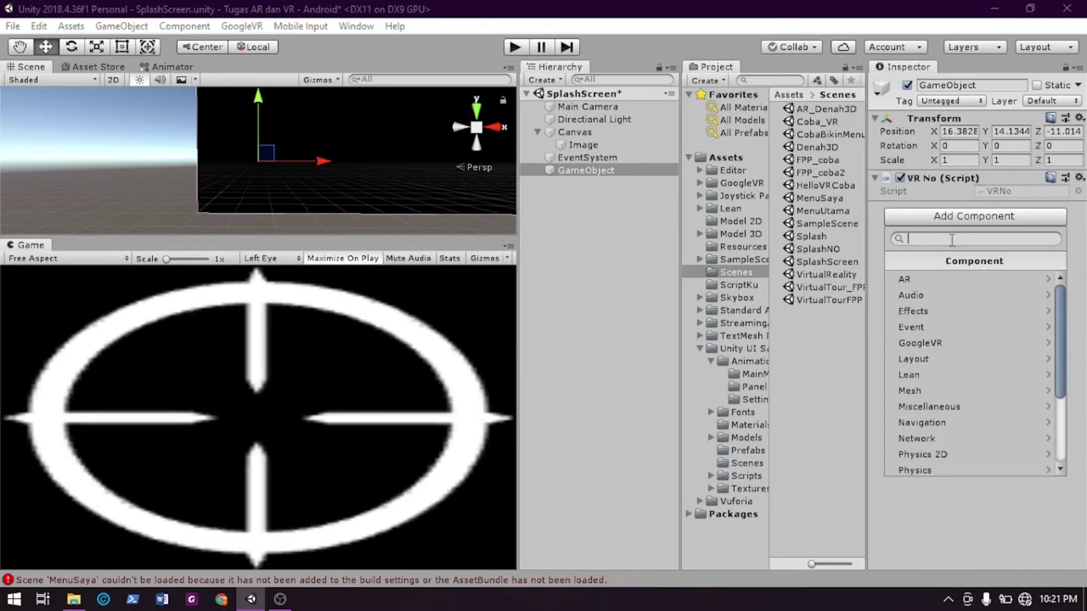
pyautogui.write('spla')
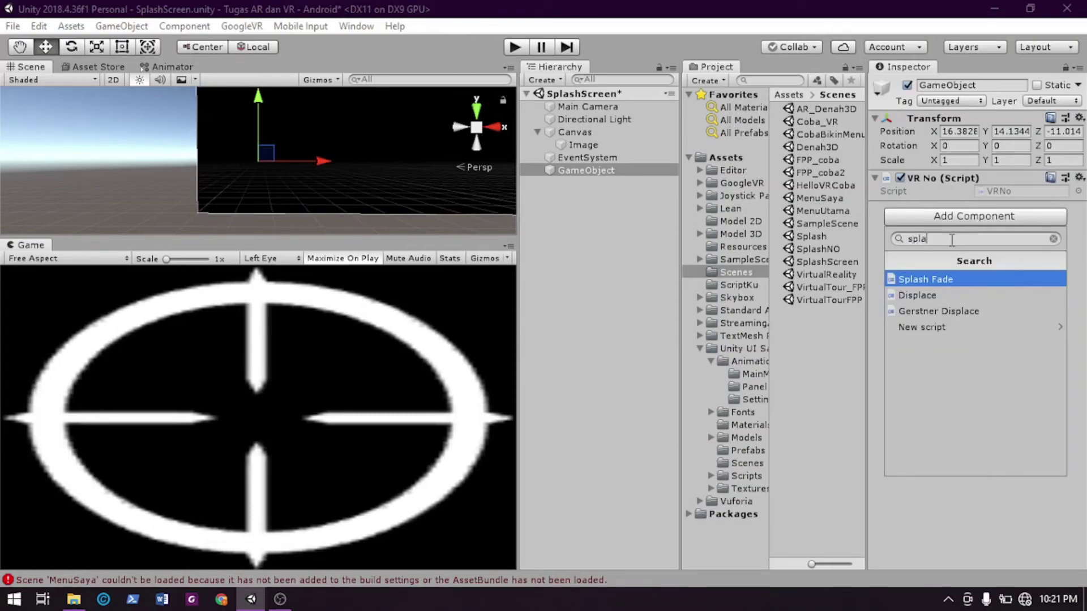
pyautogui.click(955, 280)
pyautogui.click(1077, 237)
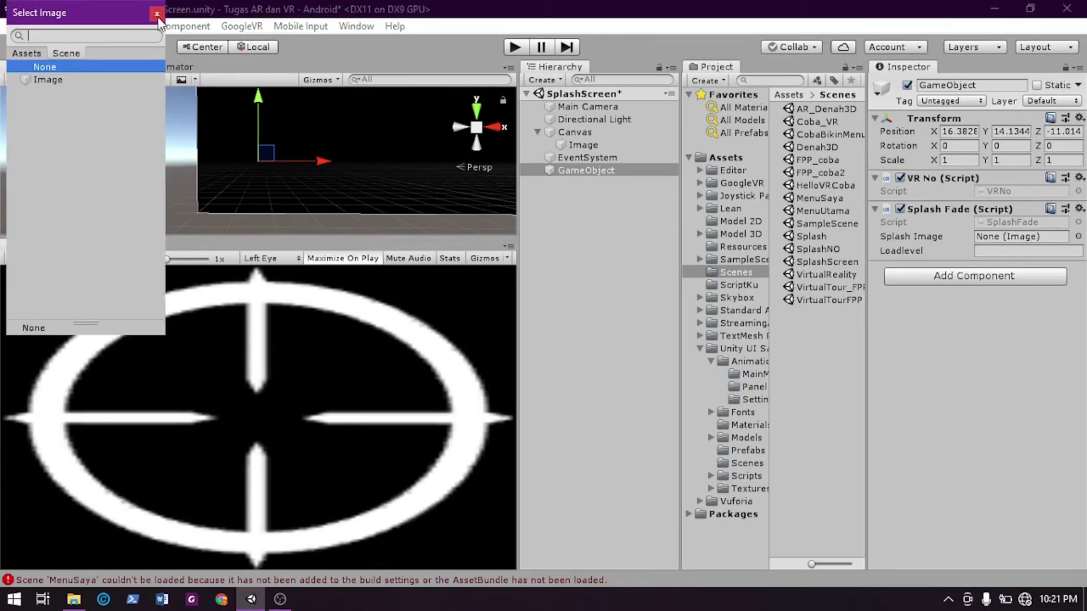
pyautogui.click(50, 80)
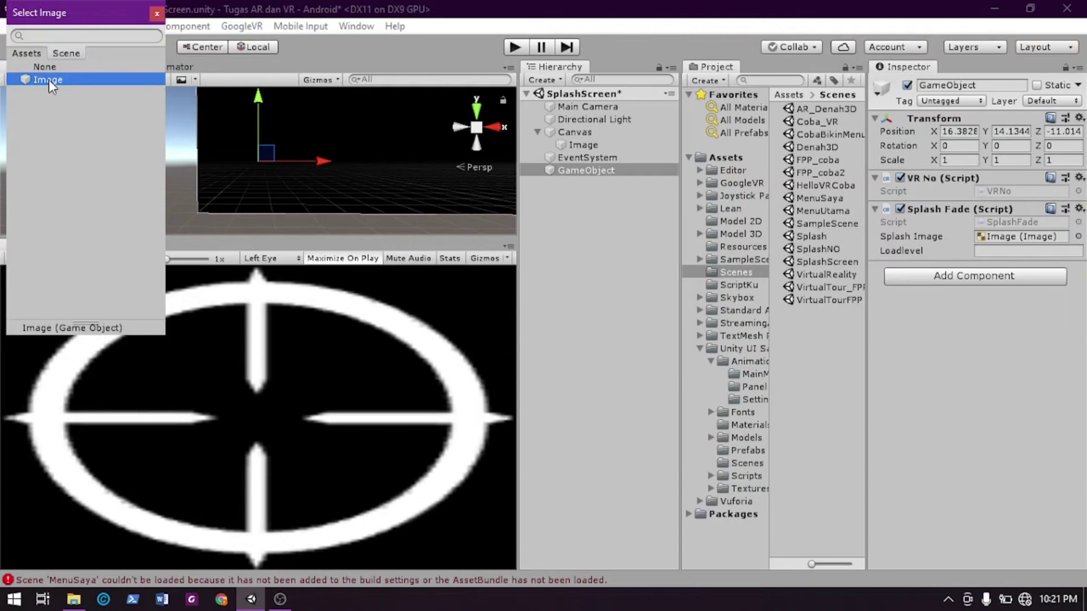
# Confirm the Image as Splash Image, set the Splash Fade script's Loadlevel to MenuUtama, and save the SplashScreen scene
pyautogui.doubleClick(49, 80)
pyautogui.click(1024, 252)
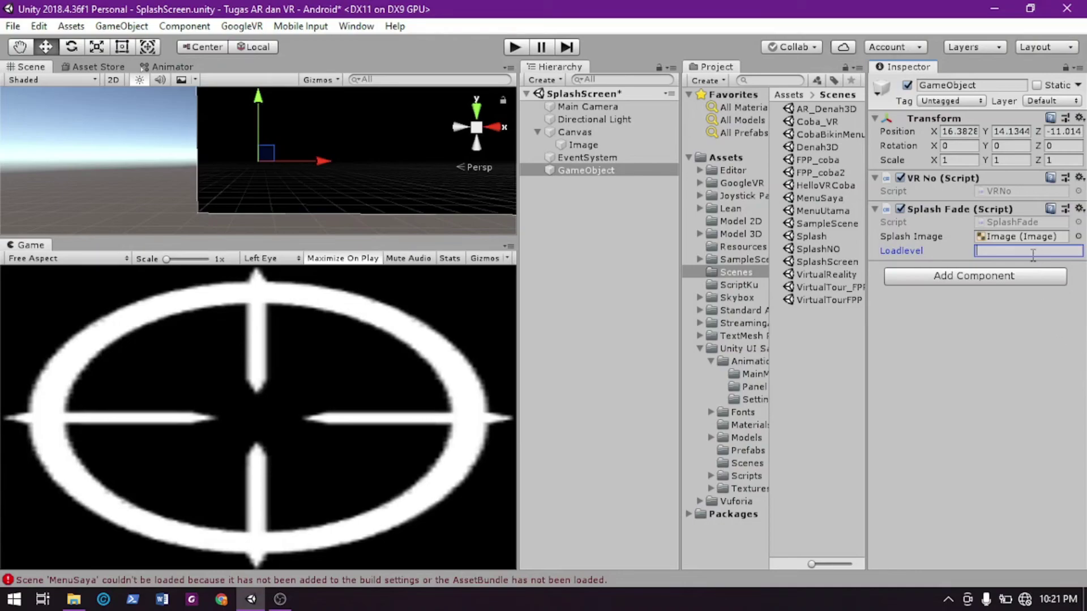
pyautogui.write('MenuUtama')
pyautogui.hotkey('ctrl', 's')
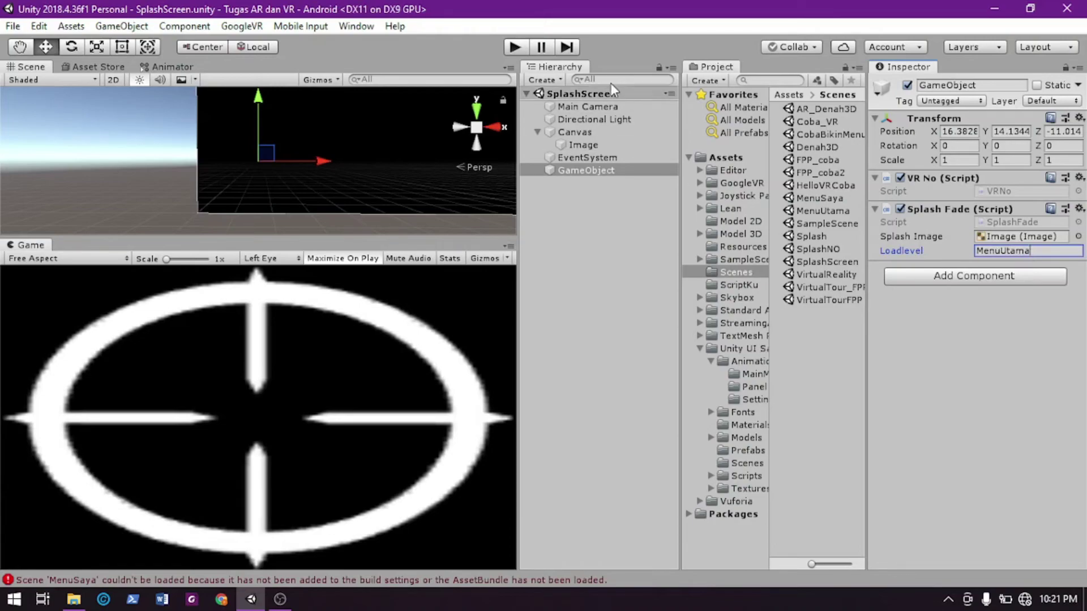
# Play-test the SplashScreen scene through to the main menu and quit with Keluar
pyautogui.click(521, 46)
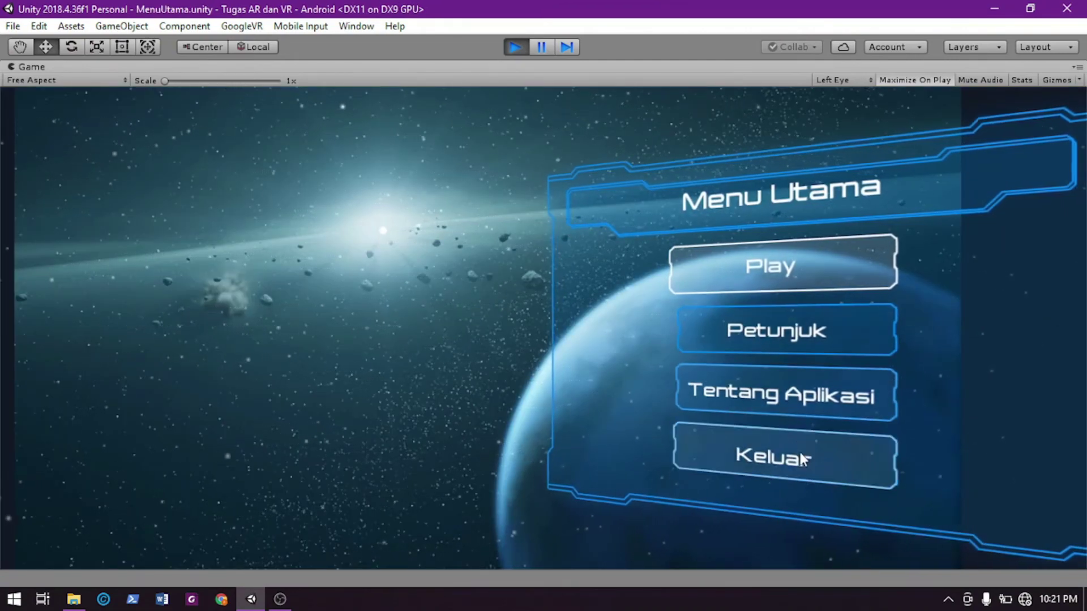
pyautogui.click(816, 467)
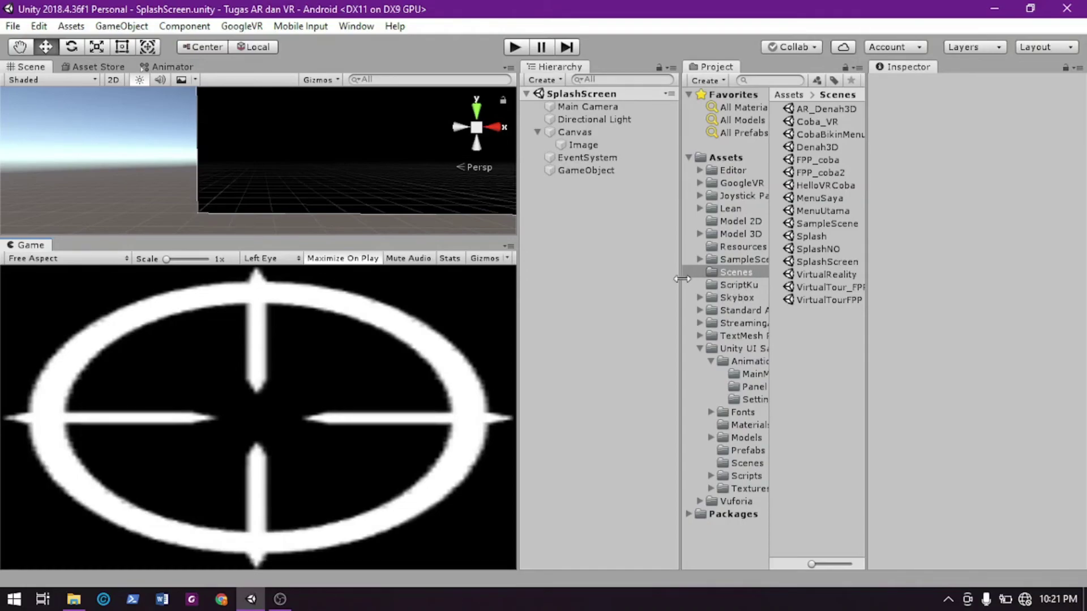
pyautogui.moveTo(682, 278); pyautogui.dragTo(514, 278)
pyautogui.click(836, 274)
pyautogui.doubleClick(836, 274)
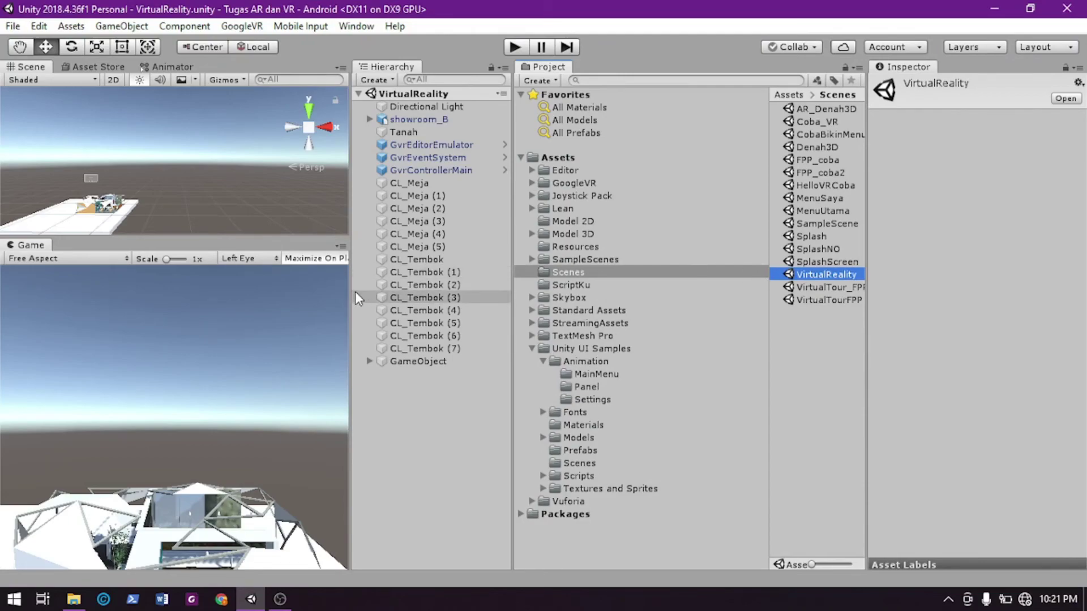
pyautogui.moveTo(352, 291); pyautogui.dragTo(519, 317)
pyautogui.click(537, 361)
pyautogui.click(547, 373)
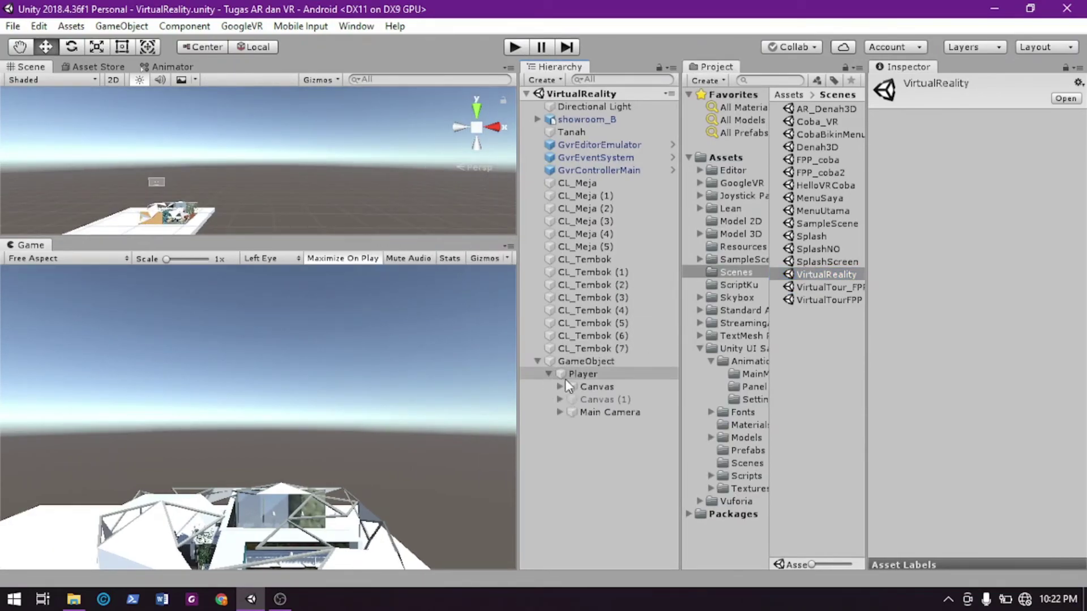
pyautogui.click(559, 388)
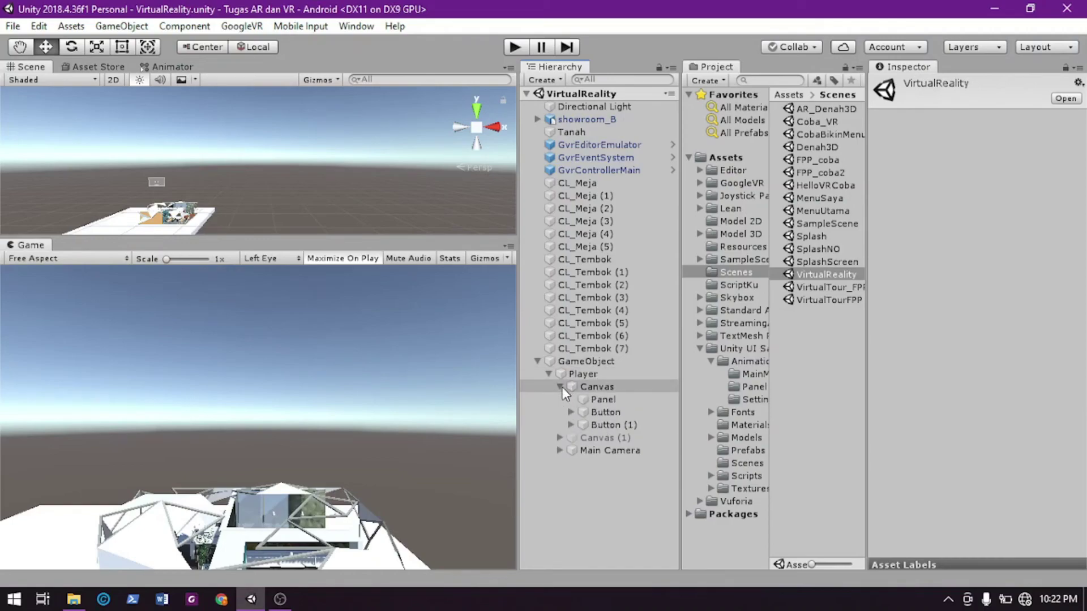
pyautogui.click(576, 424)
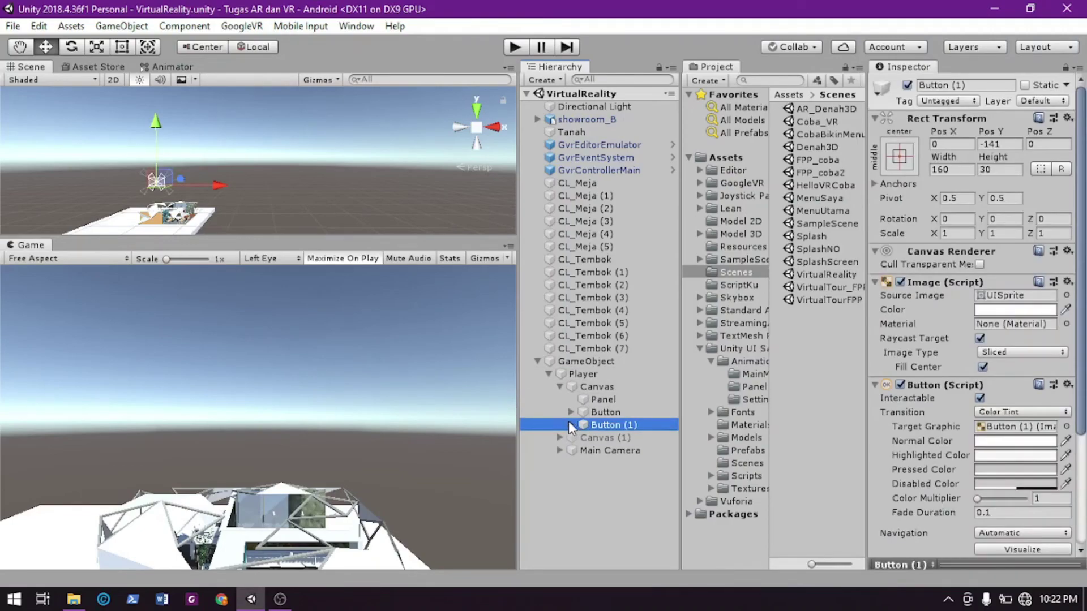
pyautogui.doubleClick(592, 424)
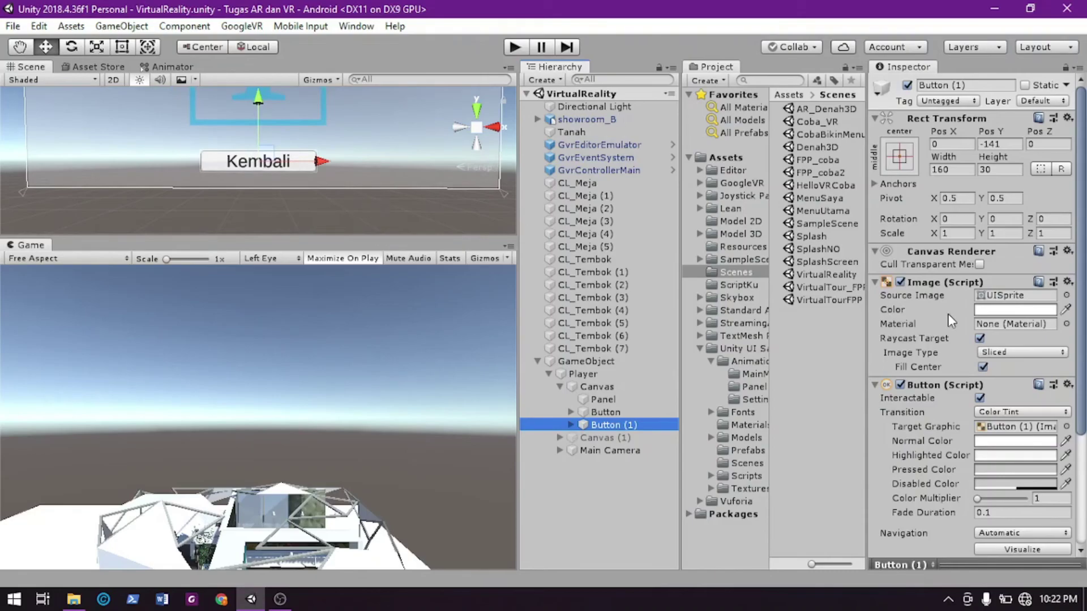
pyautogui.scroll(-5, 946, 311)
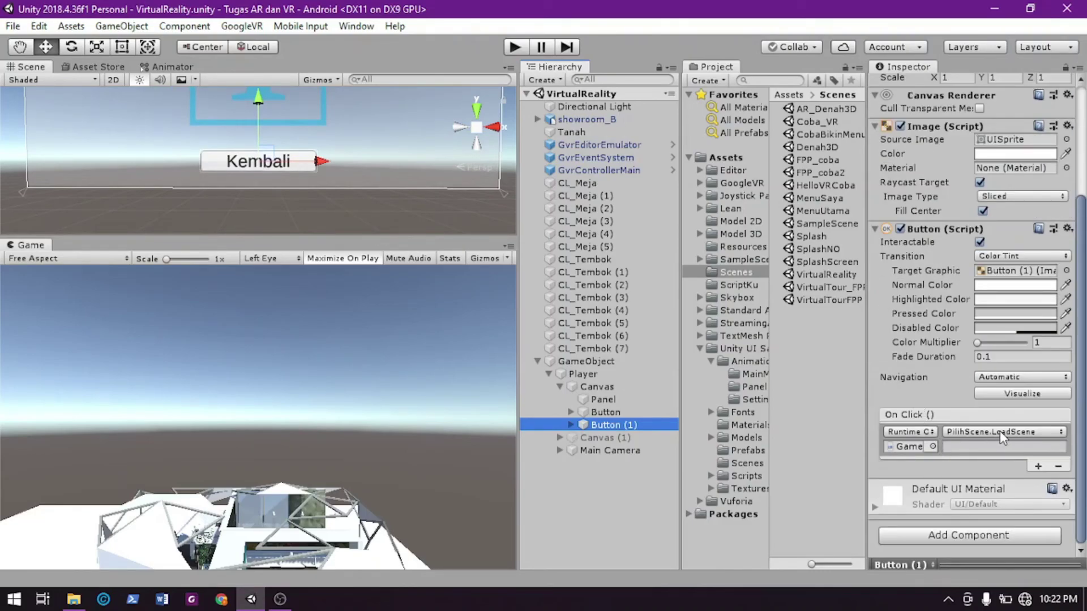
pyautogui.click(1003, 447)
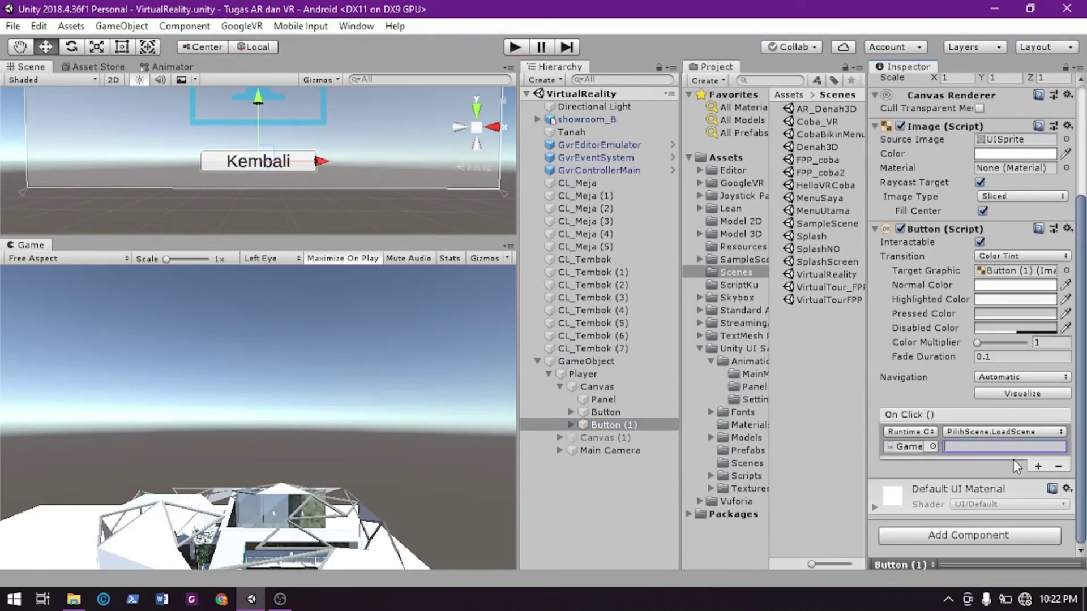
# Open the SplashScreen scene and add it to the Scenes In Build list
pyautogui.doubleClick(816, 263)
pyautogui.click(3, 28)
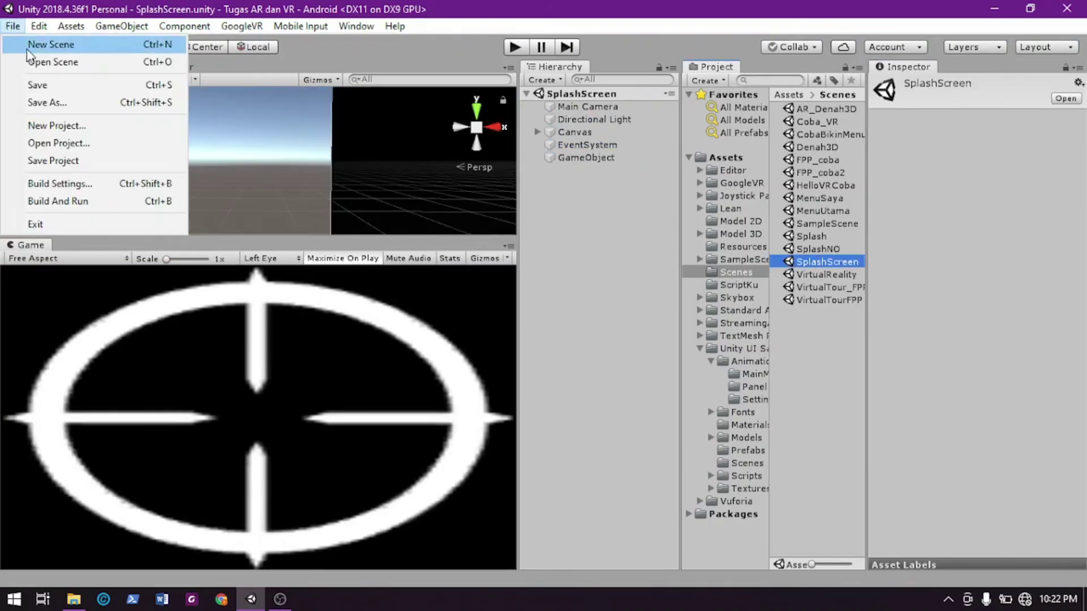
pyautogui.click(93, 180)
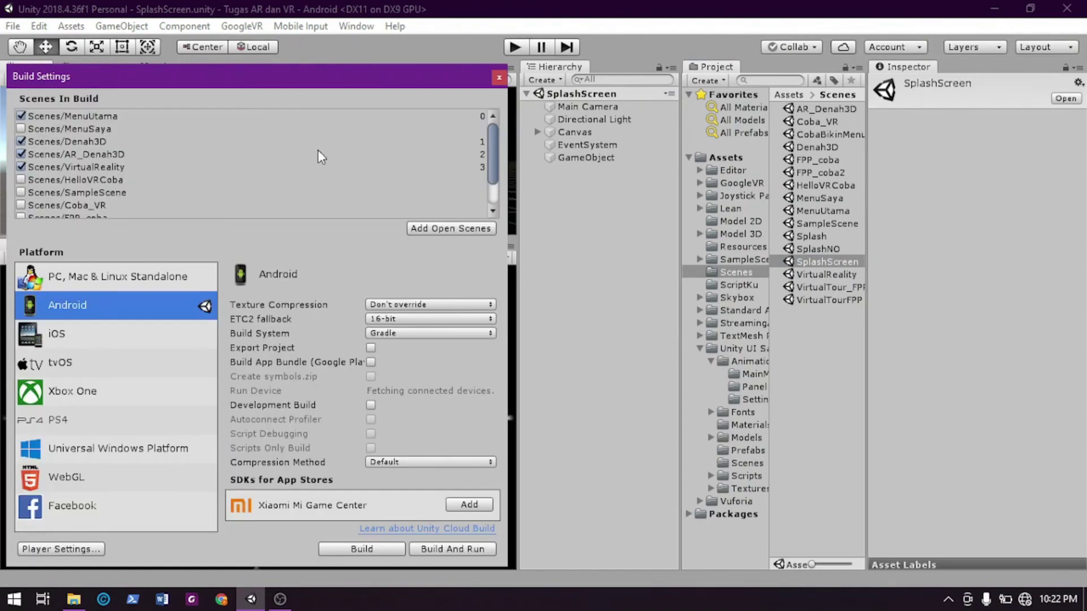
pyautogui.click(440, 229)
pyautogui.moveTo(494, 168); pyautogui.dragTo(481, 212)
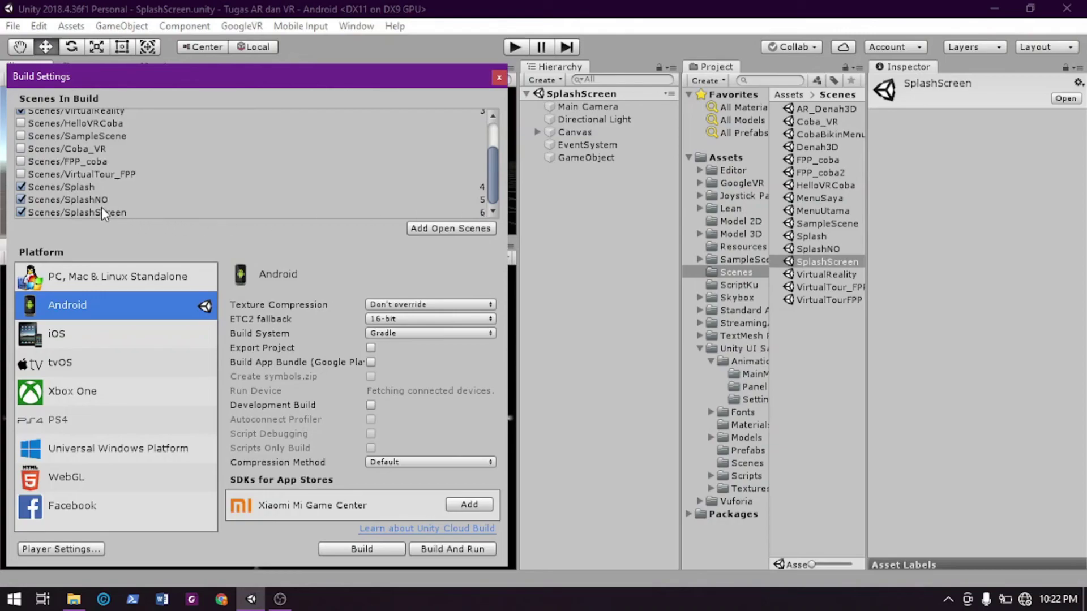
pyautogui.click(498, 77)
pyautogui.click(609, 159)
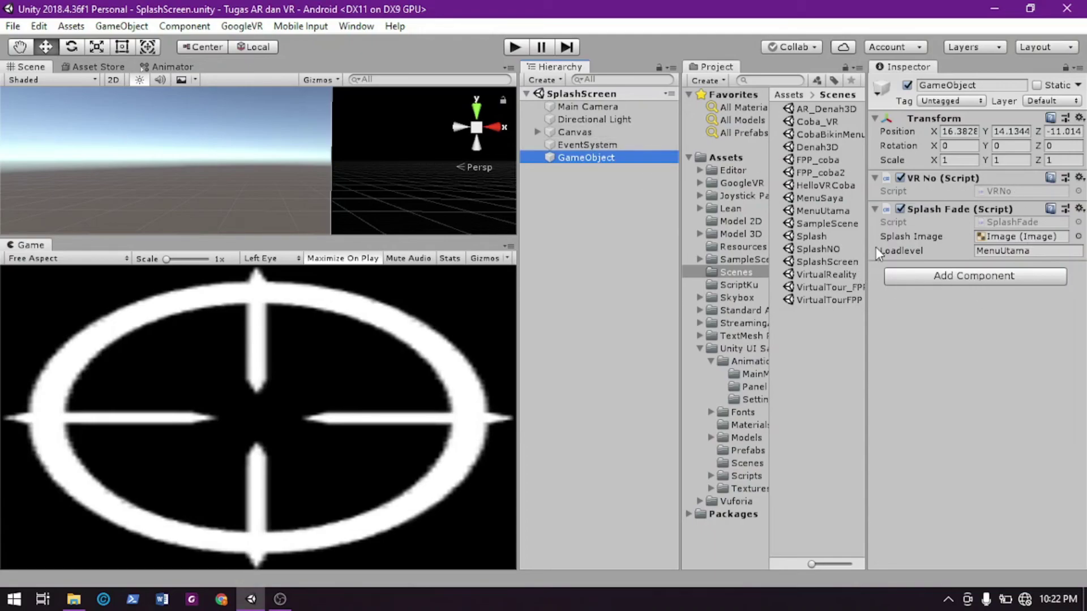
# In the VirtualReality scene, set the Kembali button's On Click LoadScene argument to SplashScreen
pyautogui.doubleClick(834, 277)
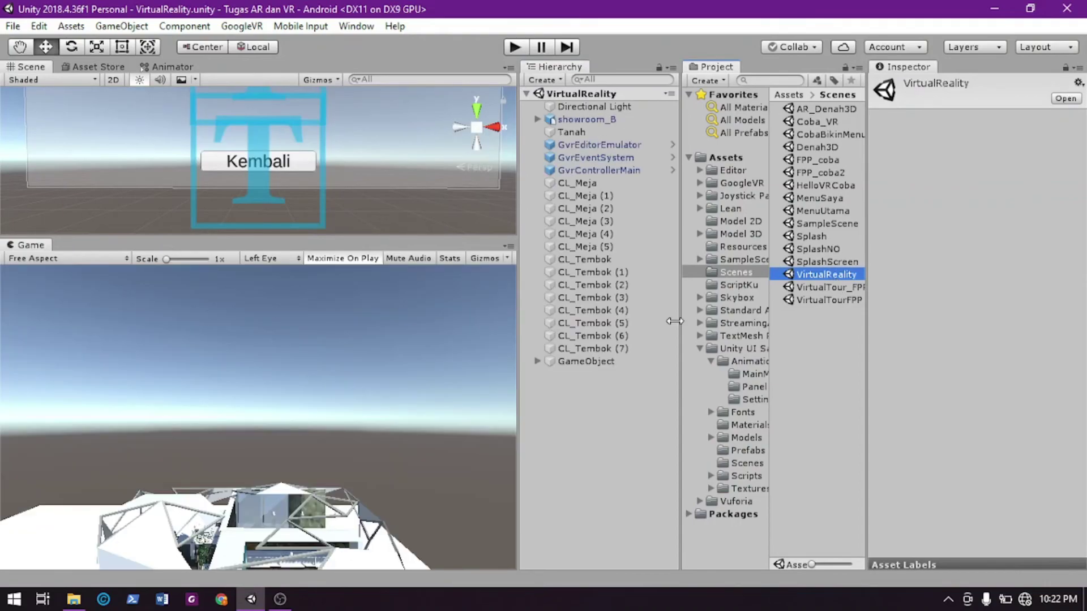
pyautogui.click(613, 363)
pyautogui.click(538, 361)
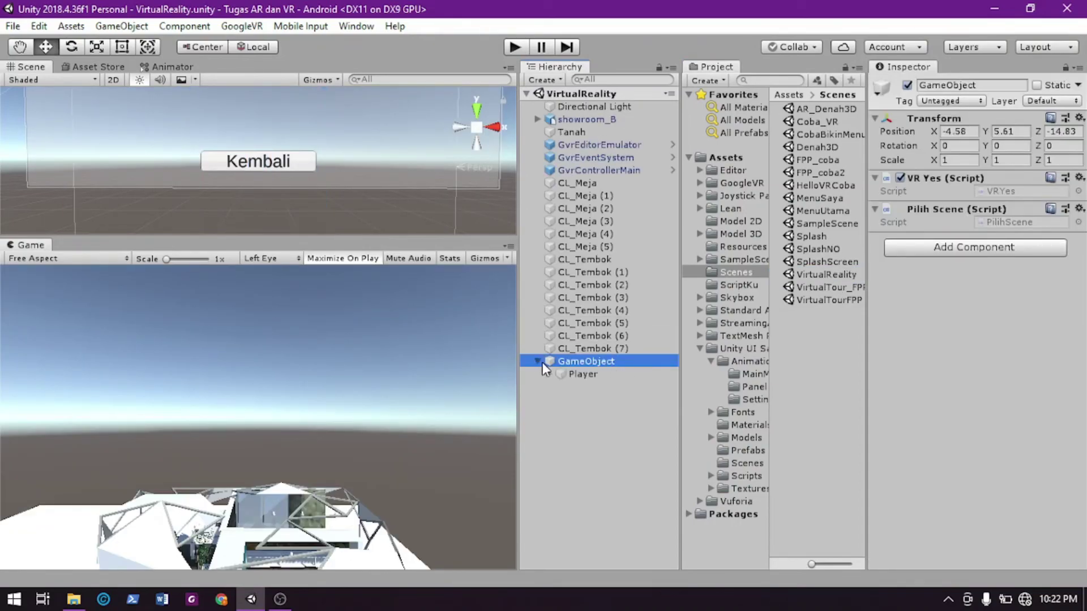
pyautogui.click(549, 374)
pyautogui.click(561, 386)
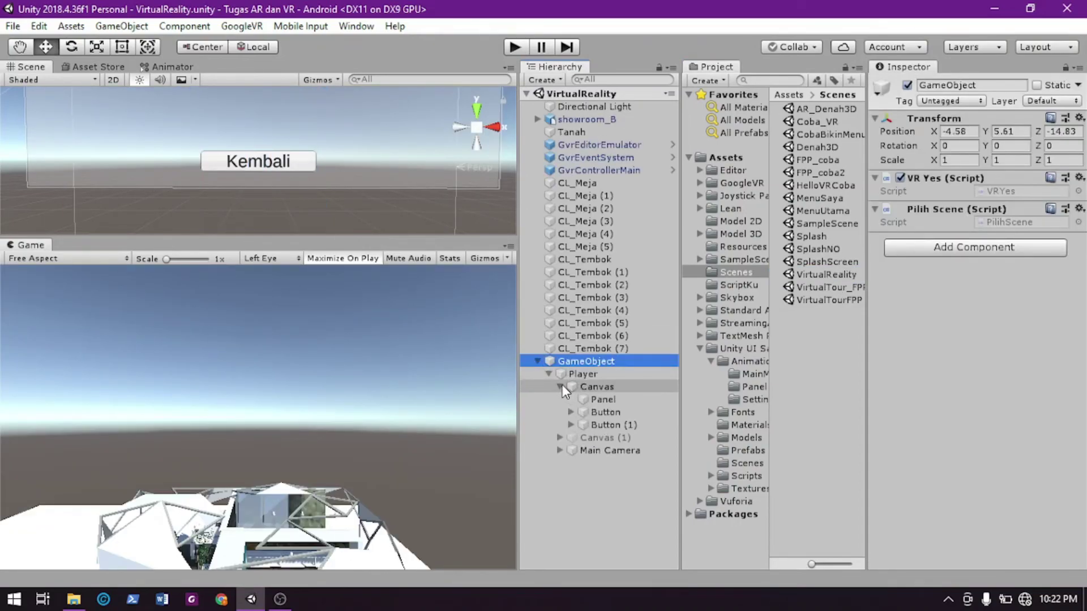
pyautogui.click(579, 424)
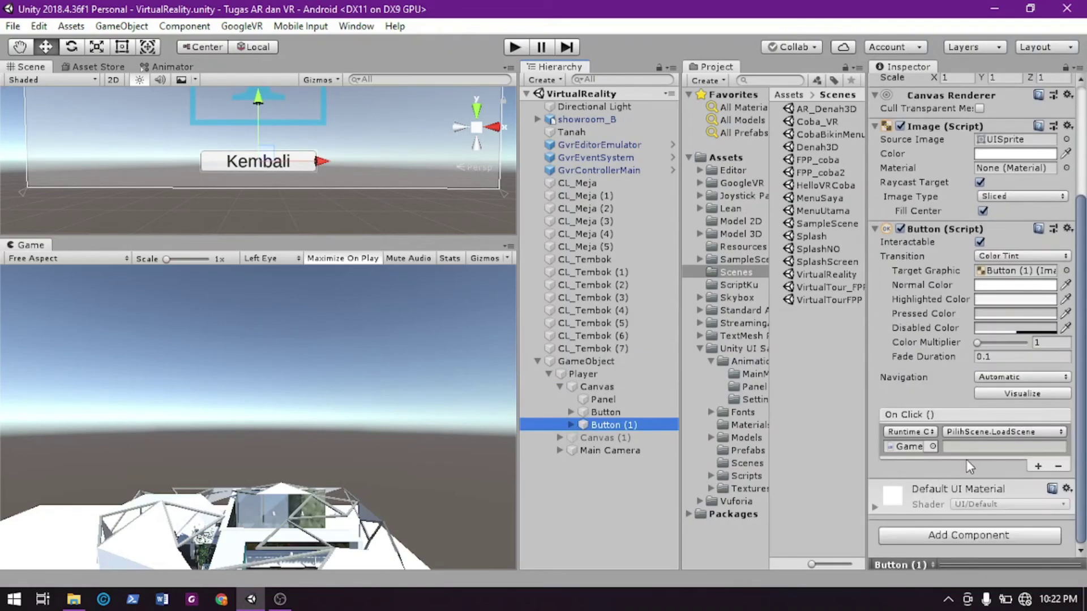
pyautogui.click(982, 446)
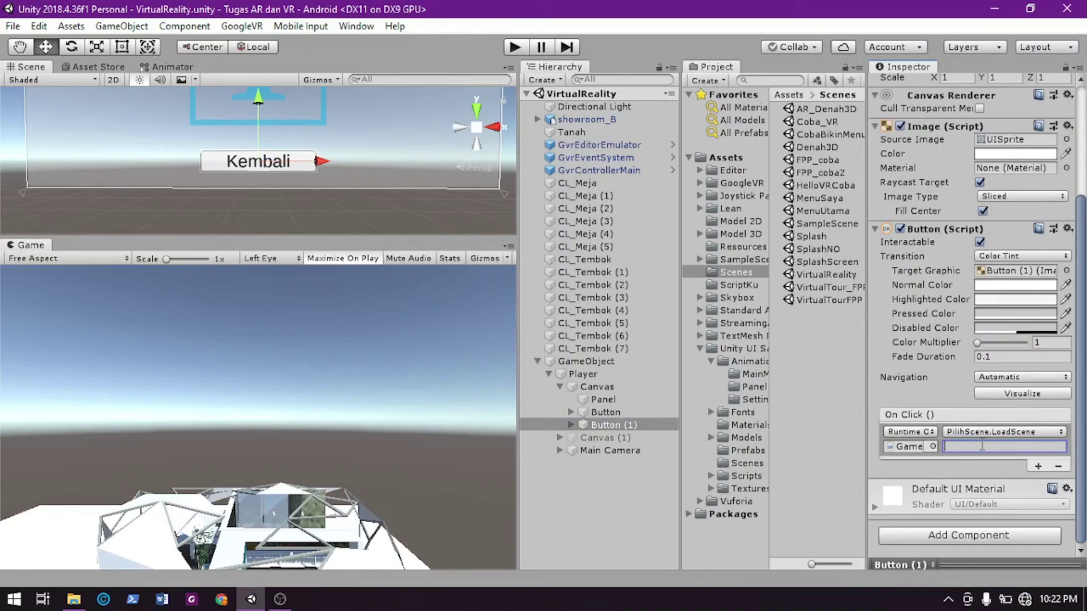
pyautogui.write('S')
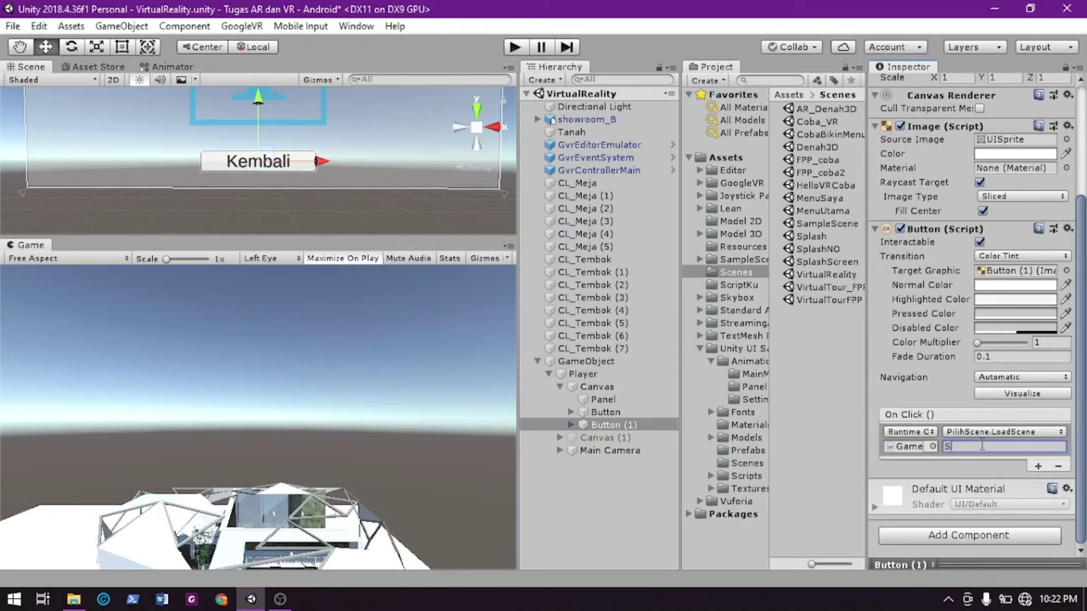
pyautogui.write('plashScreen')
# Check the SplashScreen entry in the build's scene list and save the VirtualReality scene
pyautogui.click(13, 26)
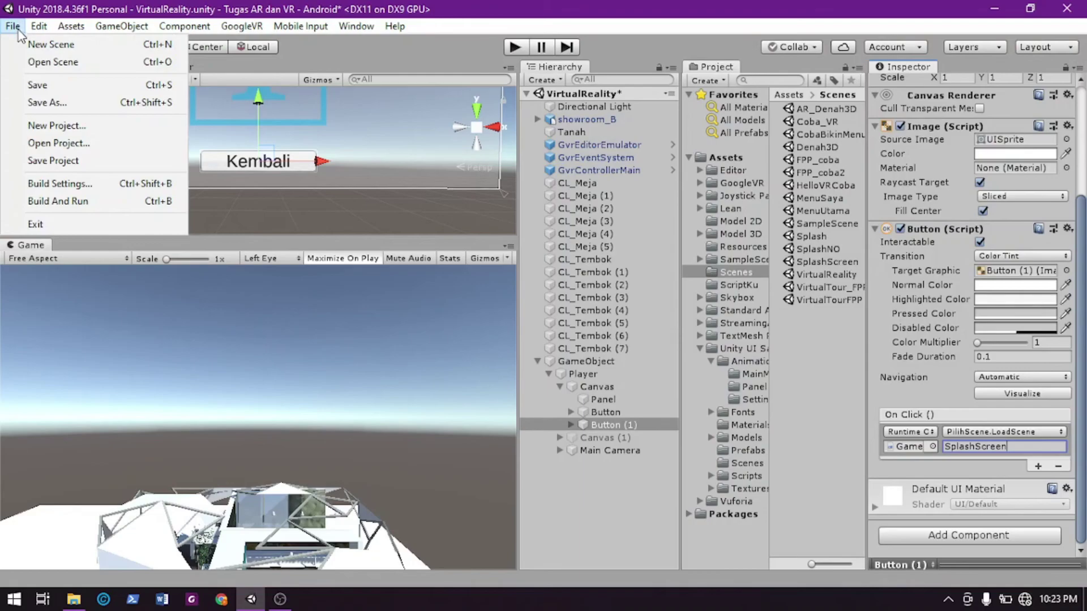
pyautogui.click(103, 188)
pyautogui.scroll(-3, 107, 185)
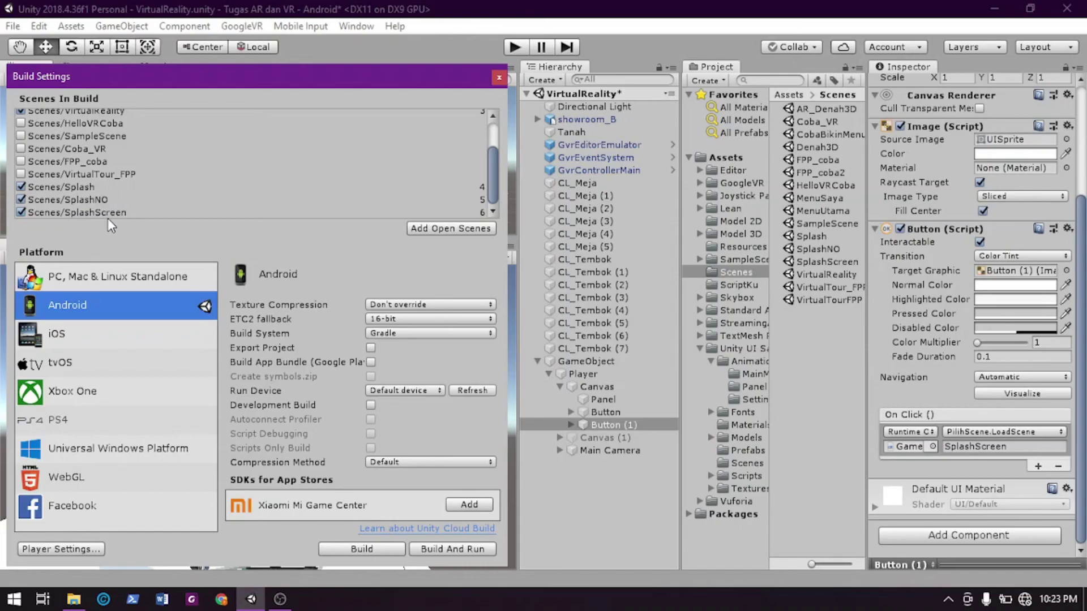
pyautogui.click(498, 77)
pyautogui.hotkey('ctrl', 's')
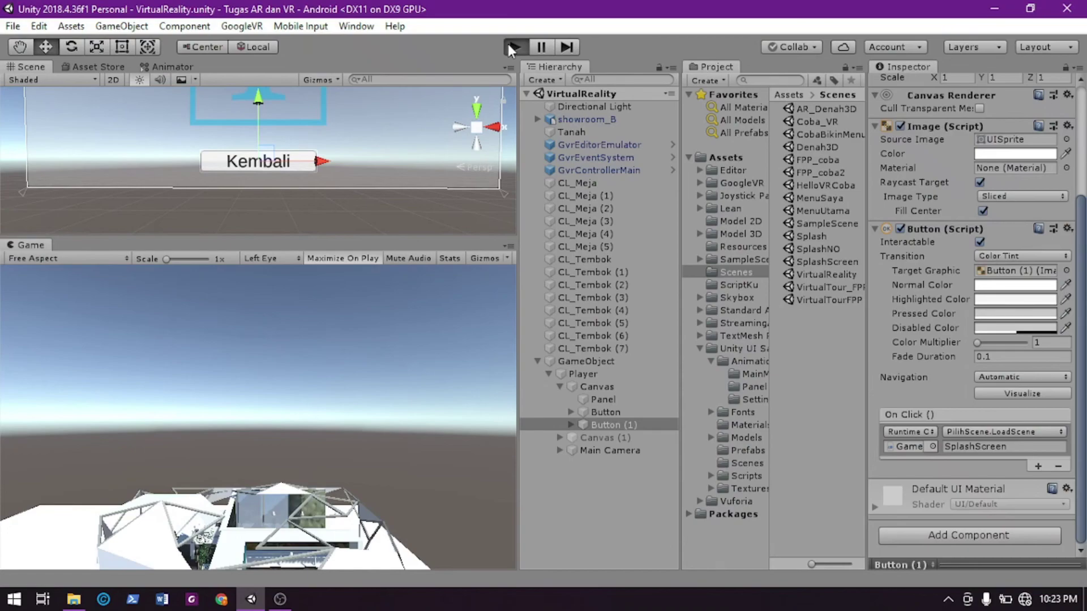
# Play-test the VirtualReality scene by triggering its Kembali button, and stop the playback at the main menu
pyautogui.click(512, 47)
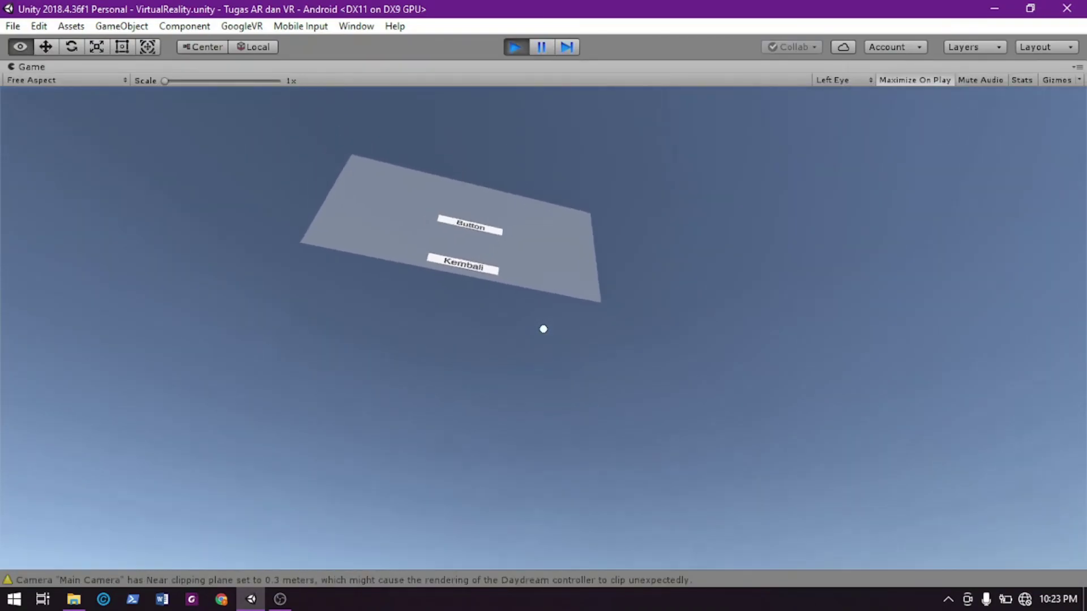
pyautogui.click(543, 327)
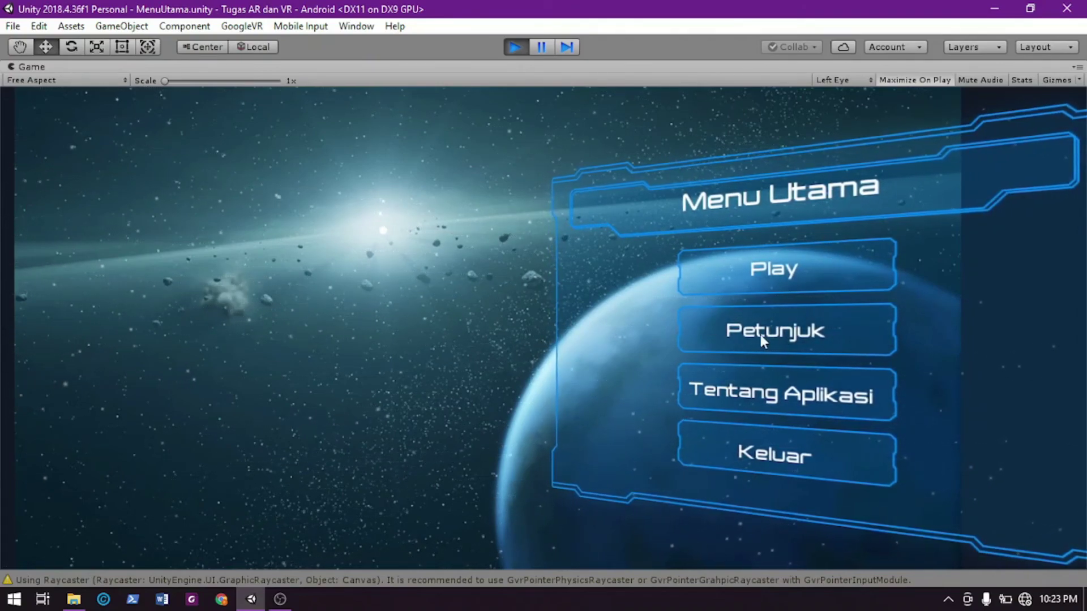
pyautogui.click(515, 51)
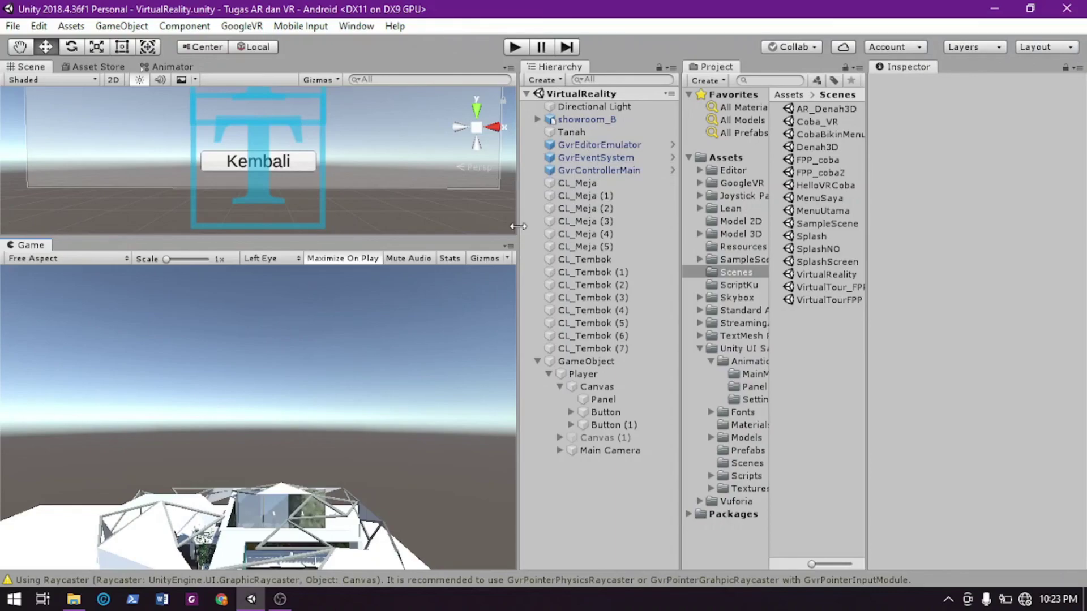
# Start an Android build of the project from the build settings
pyautogui.click(12, 26)
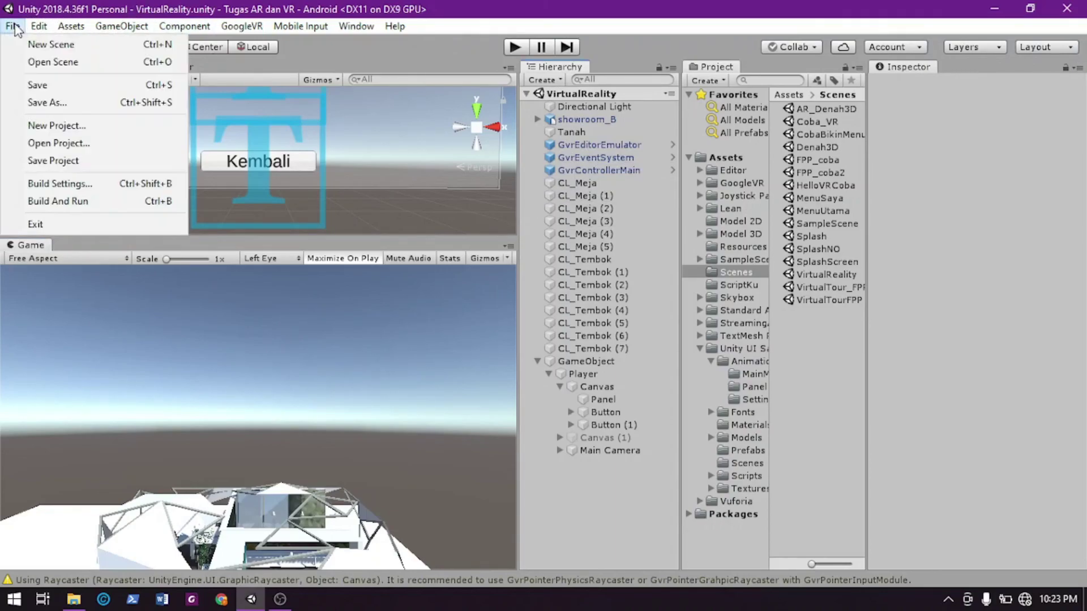
pyautogui.click(117, 184)
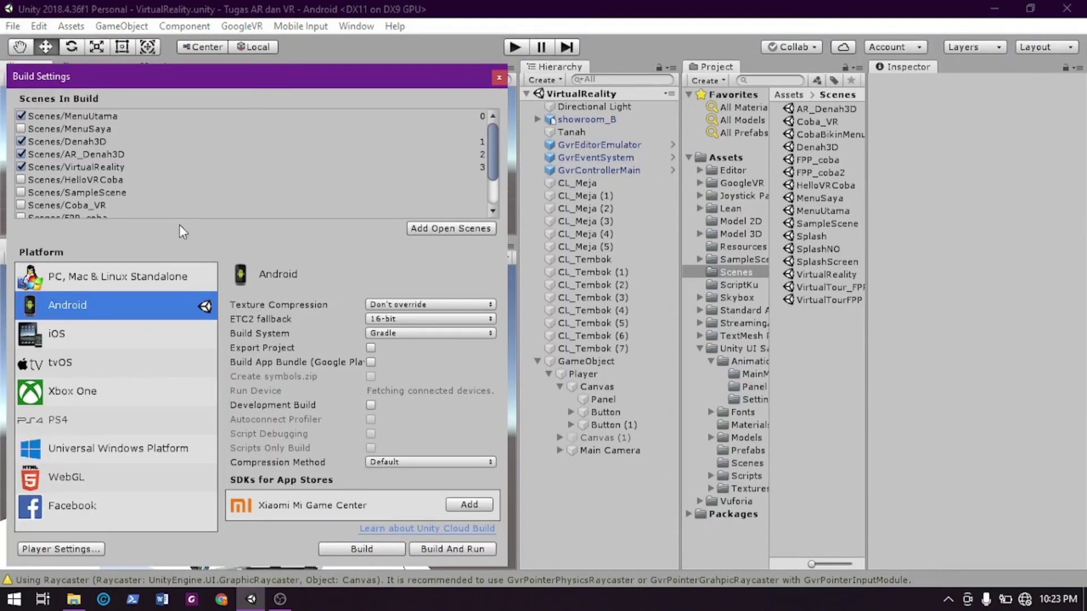
pyautogui.click(375, 551)
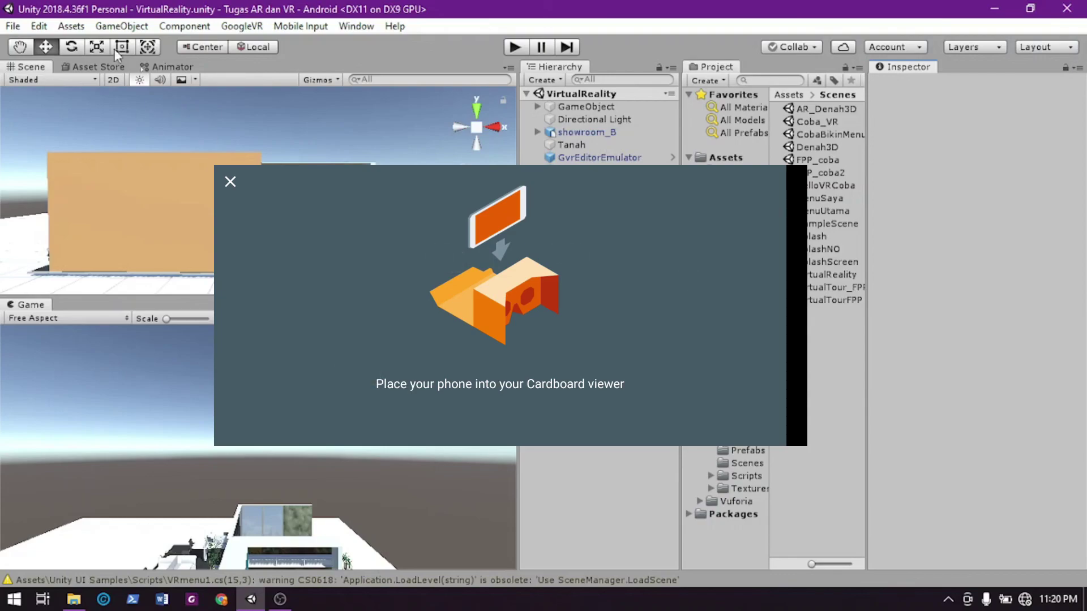
# Review the scene order in the build settings and the XR settings in the Android player settings
pyautogui.click(13, 26)
pyautogui.click(39, 26)
pyautogui.moveTo(13, 26)
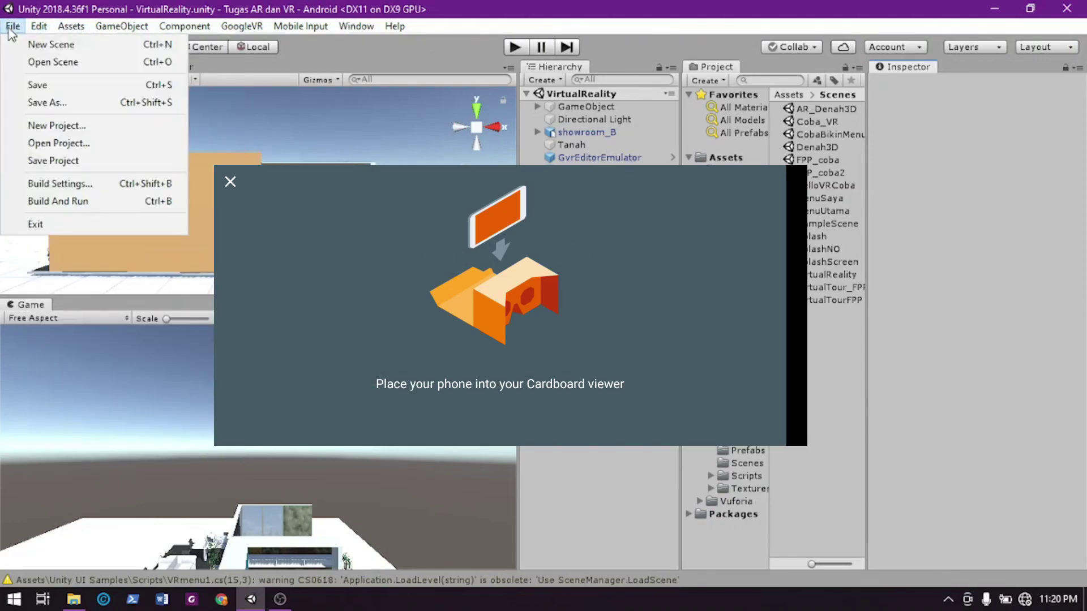
pyautogui.click(85, 182)
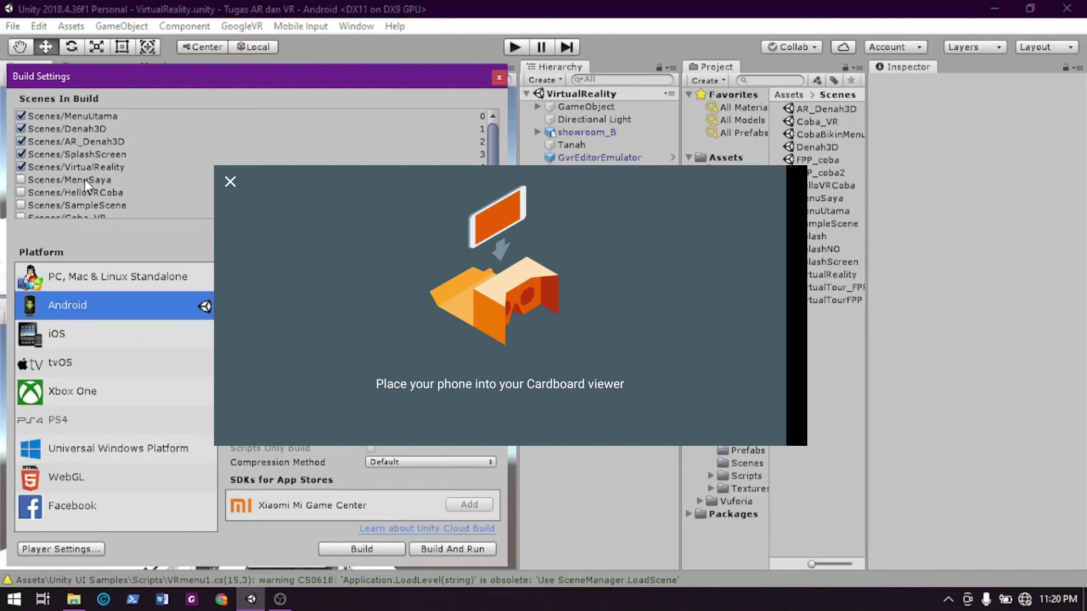
pyautogui.click(67, 550)
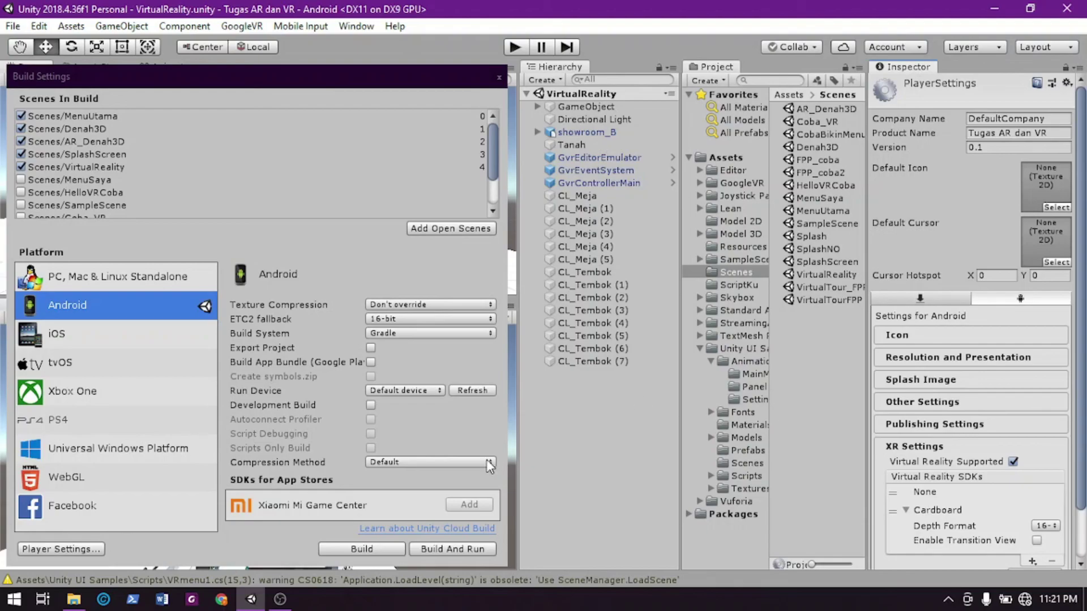
pyautogui.click(498, 78)
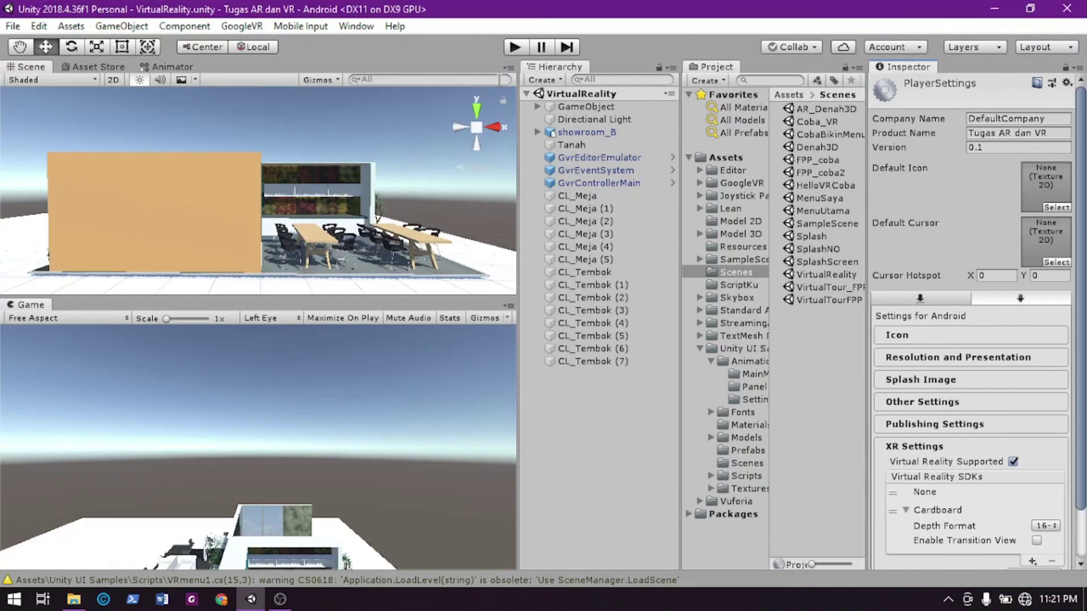